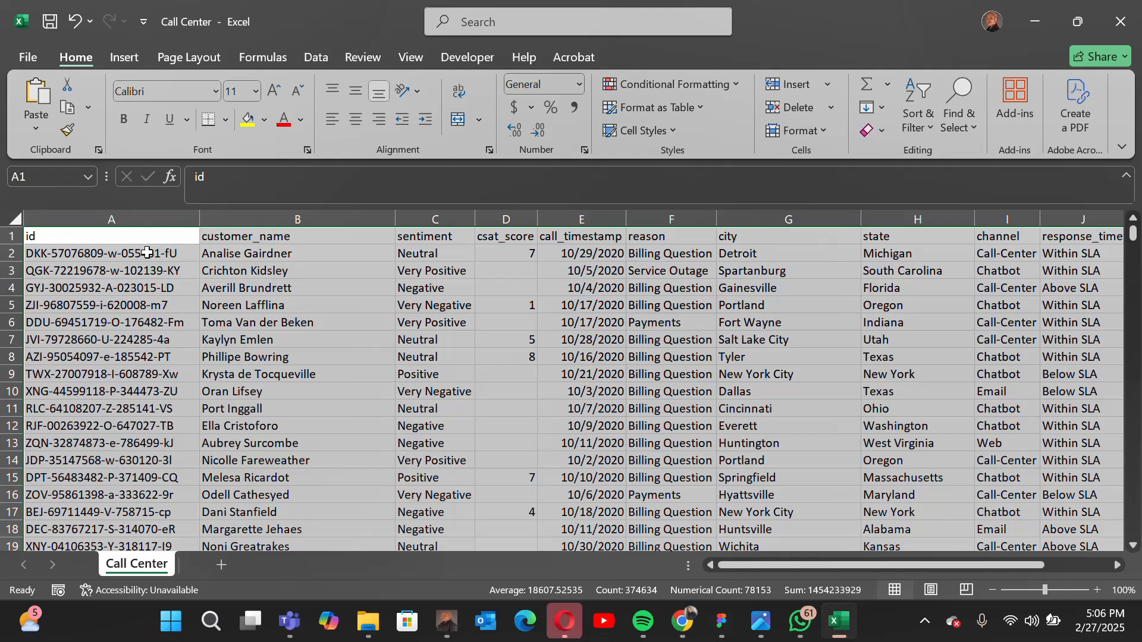
# - Review the column headers of the call center data, from id through call_center
pyautogui.click(306, 236)
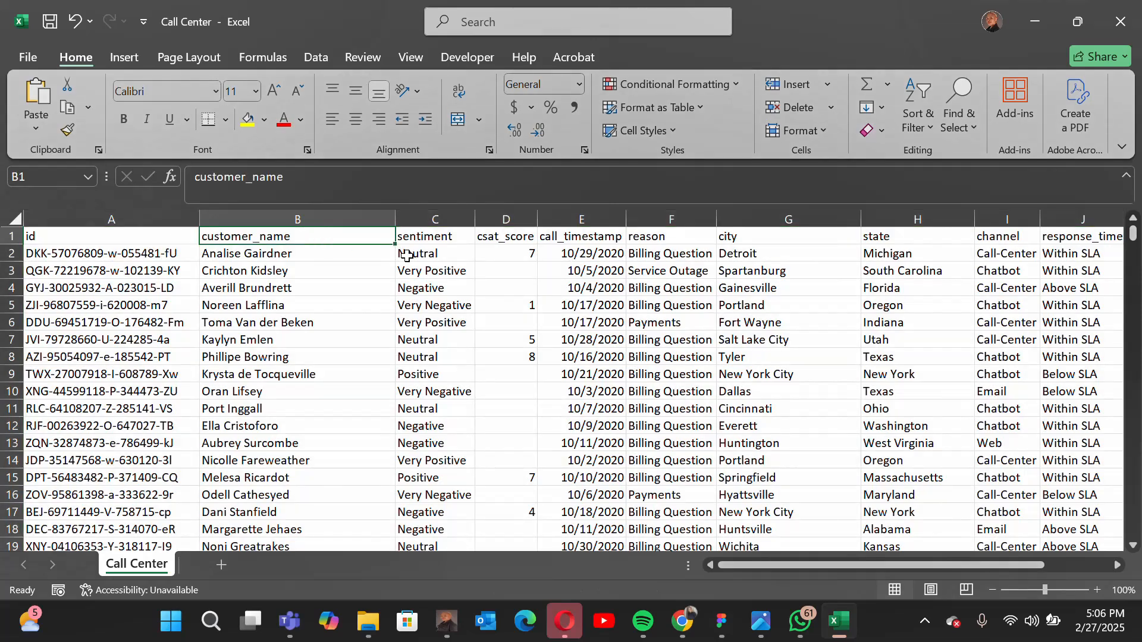
pyautogui.click(433, 253)
pyautogui.click(505, 236)
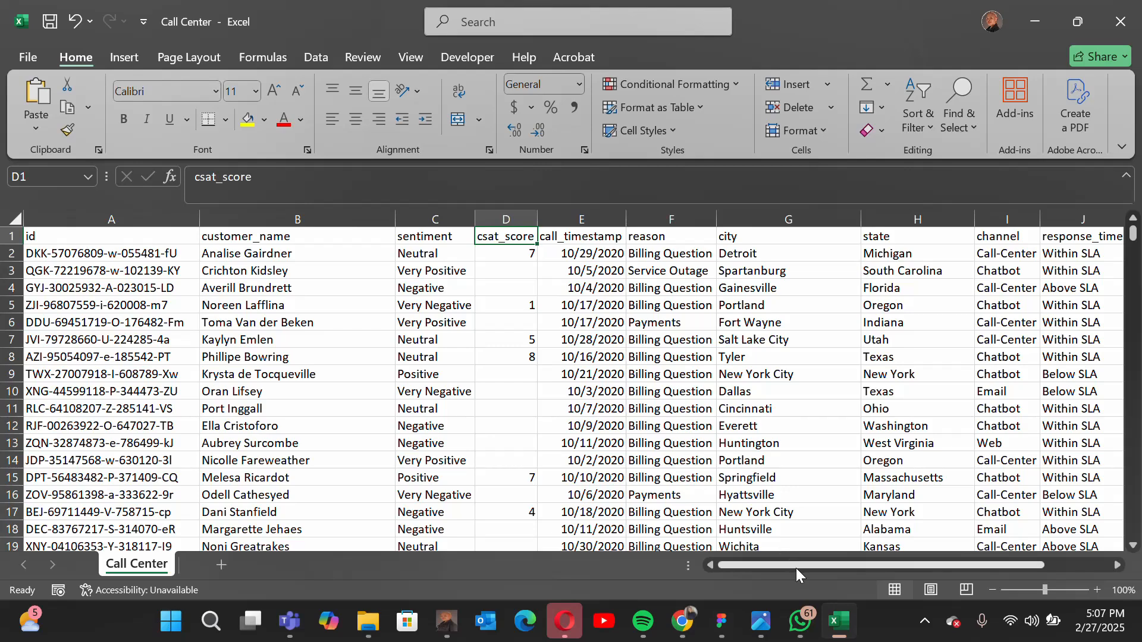
pyautogui.moveTo(796, 569); pyautogui.dragTo(840, 575)
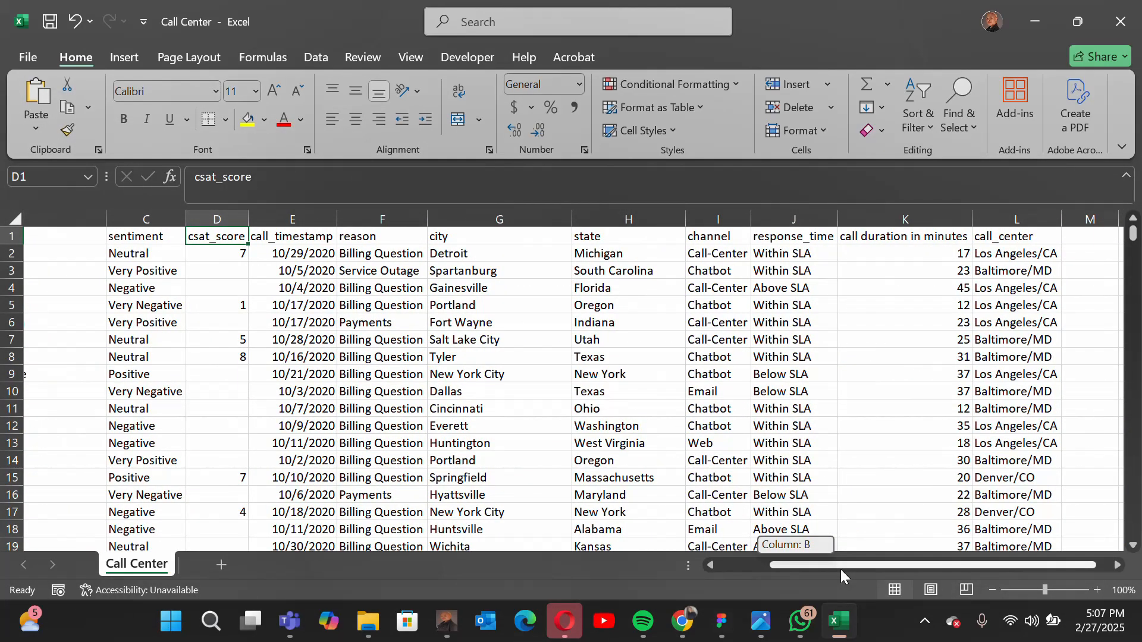
pyautogui.moveTo(841, 569); pyautogui.dragTo(666, 555)
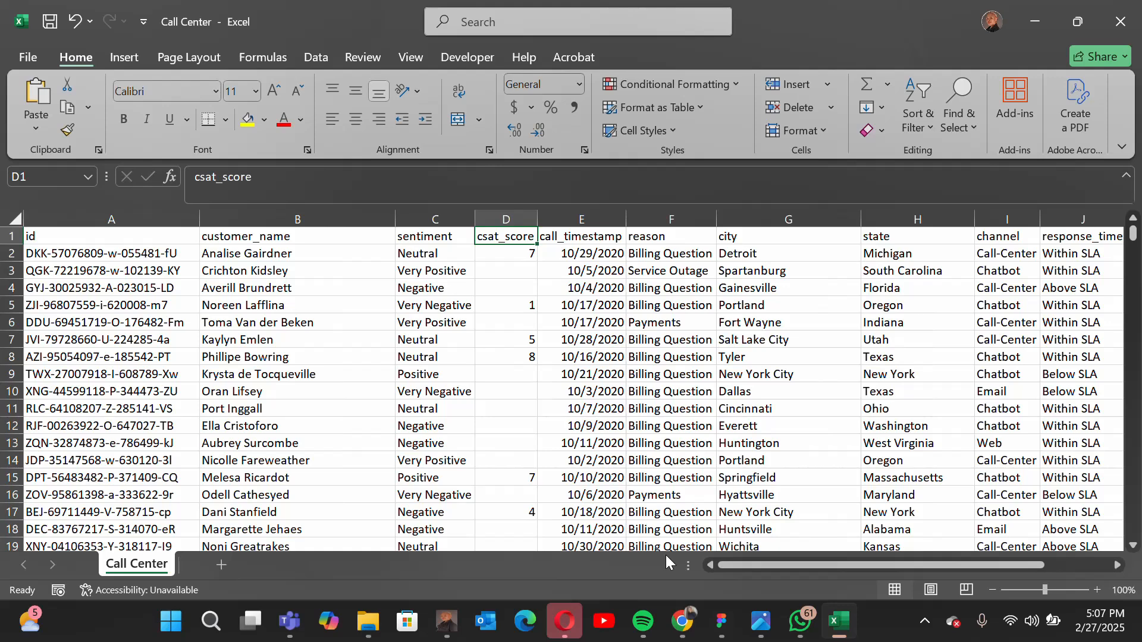
# - Load the full call center range A1:L32942 into Power Query as a table with headers
pyautogui.hotkey('ctrl', 'shift', 'End')
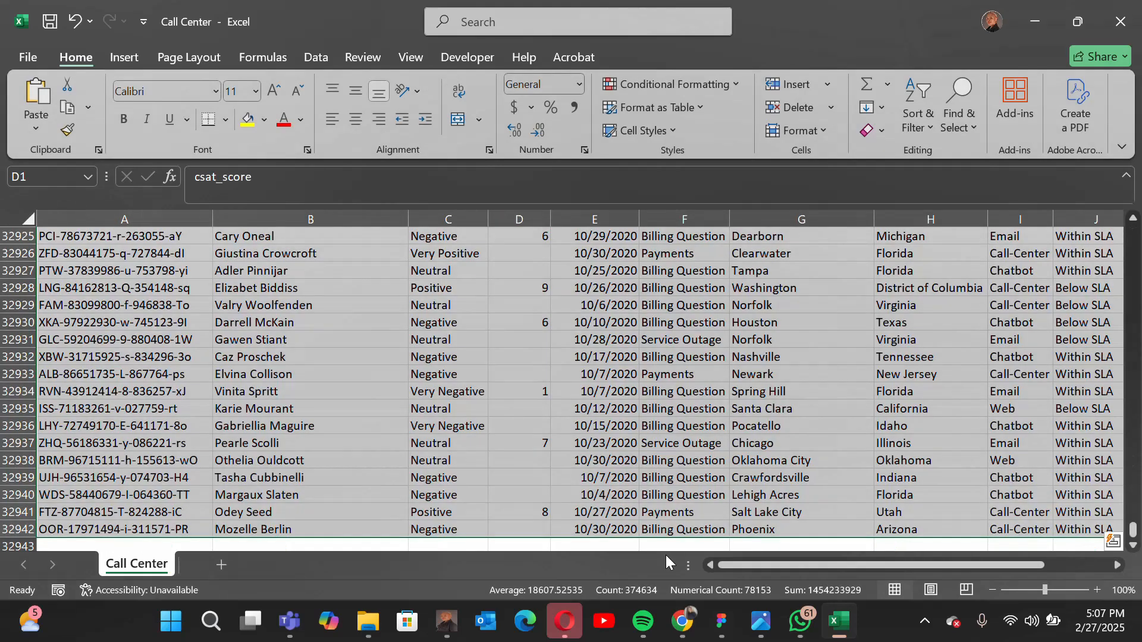
pyautogui.scroll(3, 666, 555)
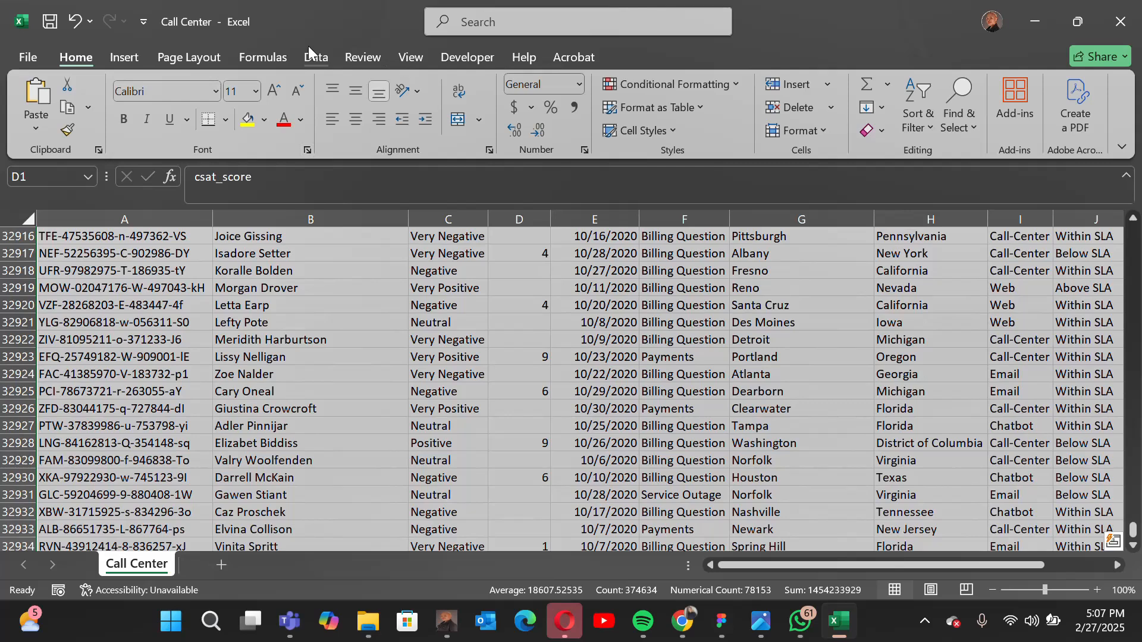
pyautogui.click(308, 51)
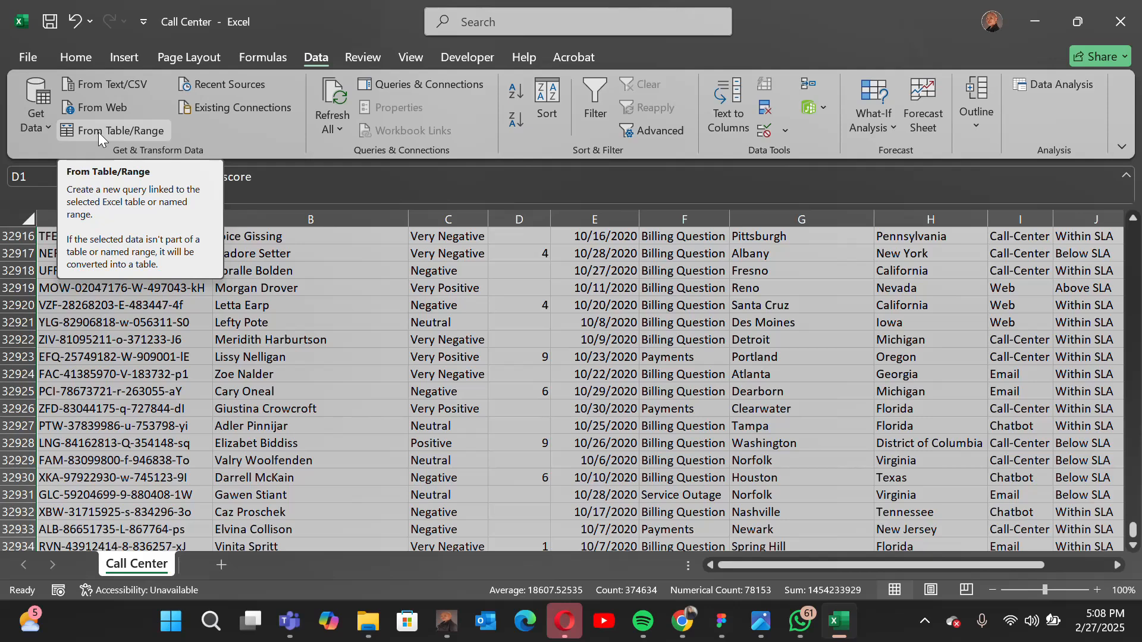
pyautogui.click(134, 129)
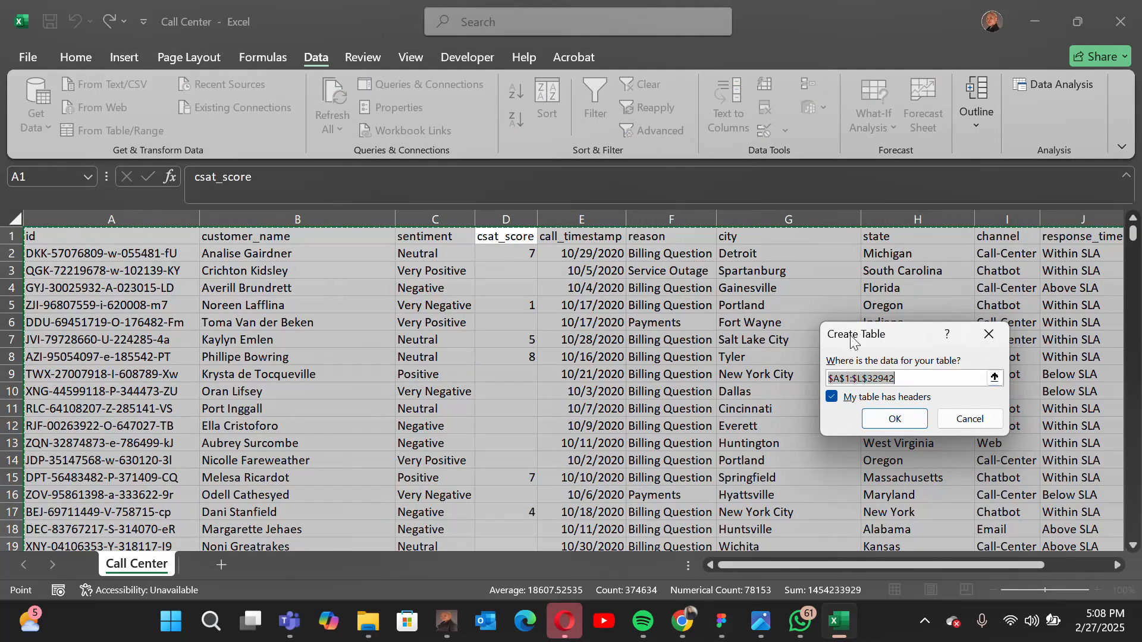
pyautogui.click(900, 426)
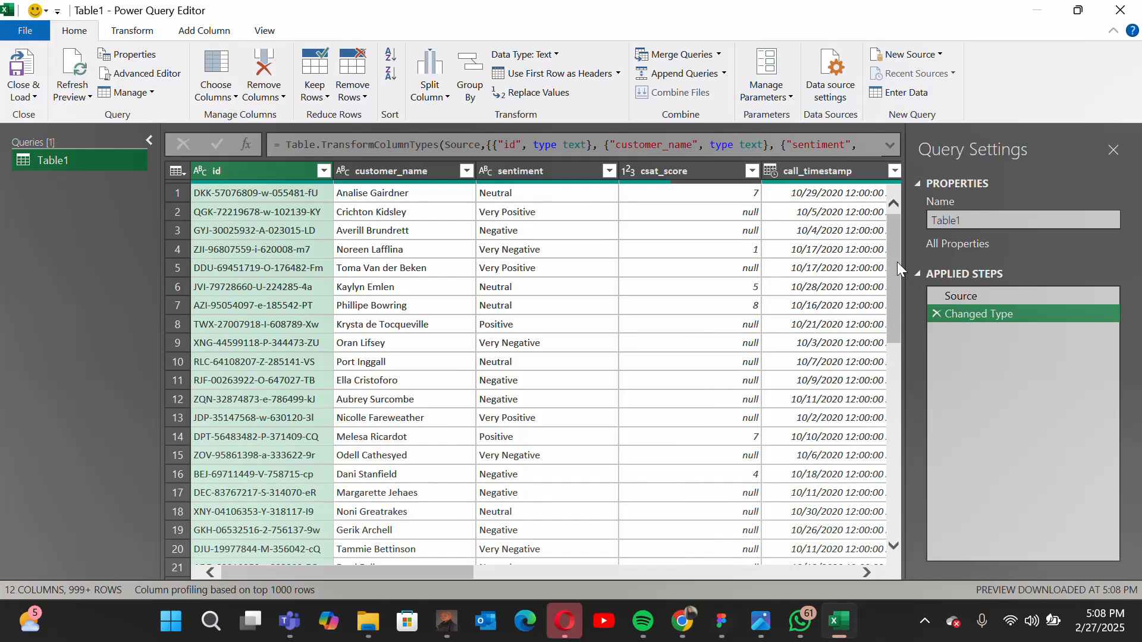
# - Rename the Table1 query as Call Center
pyautogui.moveTo(978, 219); pyautogui.dragTo(881, 211)
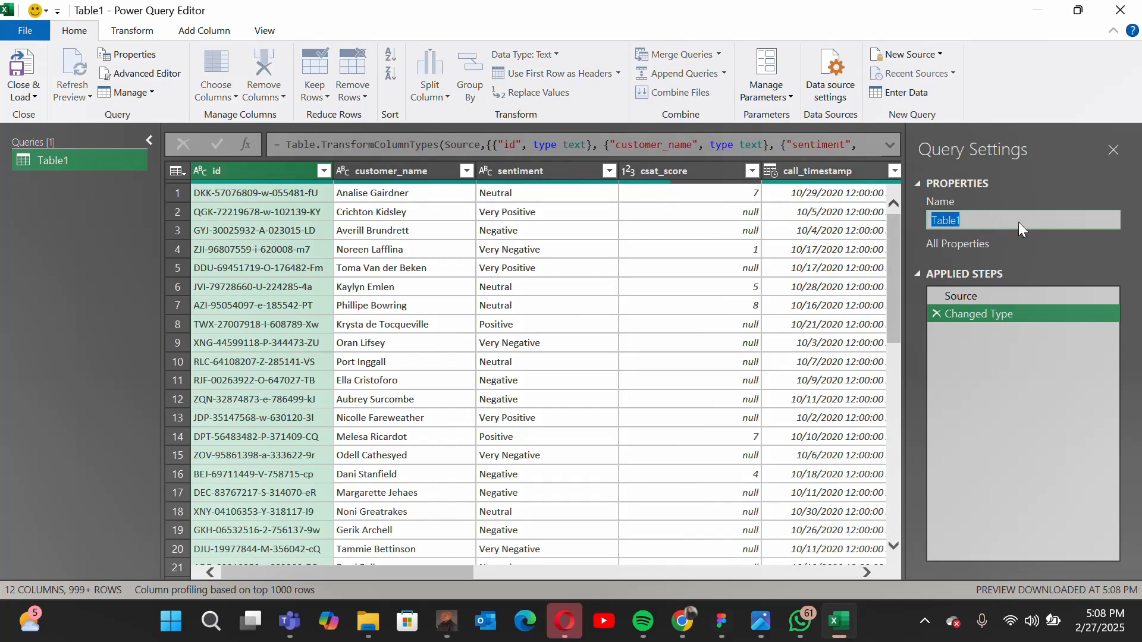
pyautogui.write('Call Center')
pyautogui.press('Return')
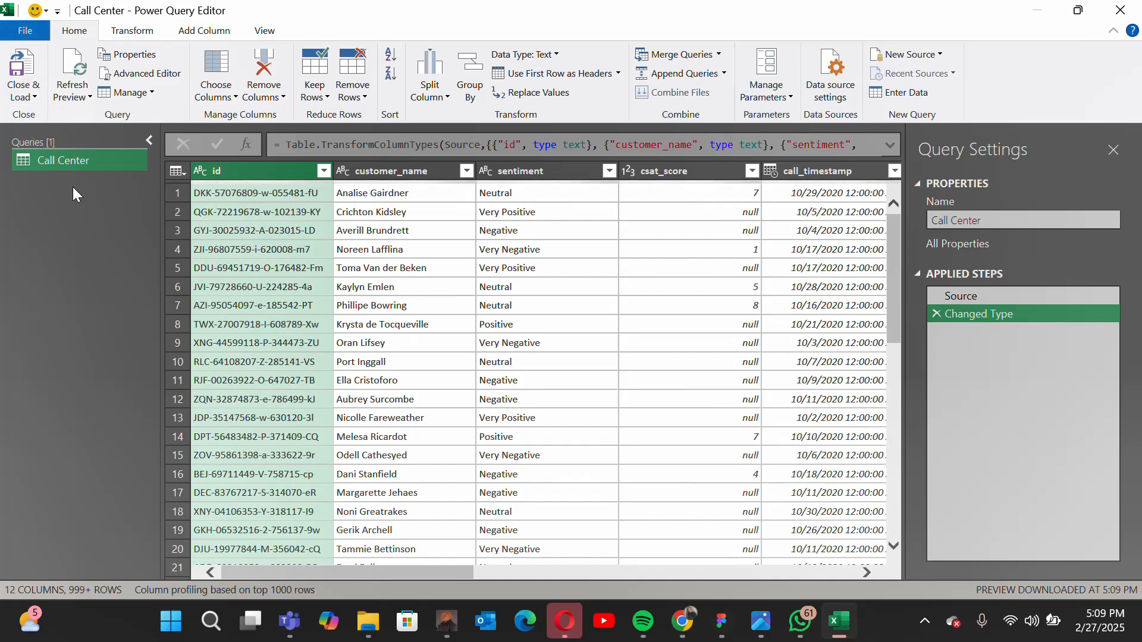
# - Rename the csat_score column to satisfactory_score and the call_timestamp column to date
pyautogui.doubleClick(669, 172)
pyautogui.write('sta')
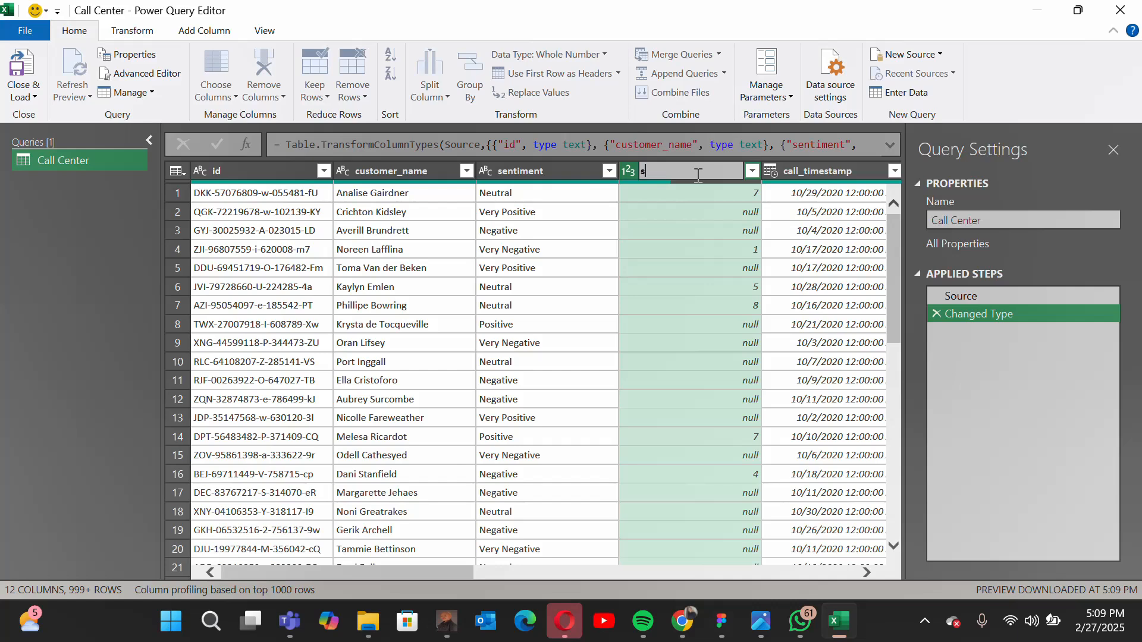
pyautogui.write('atisfactory_score')
pyautogui.press('Return')
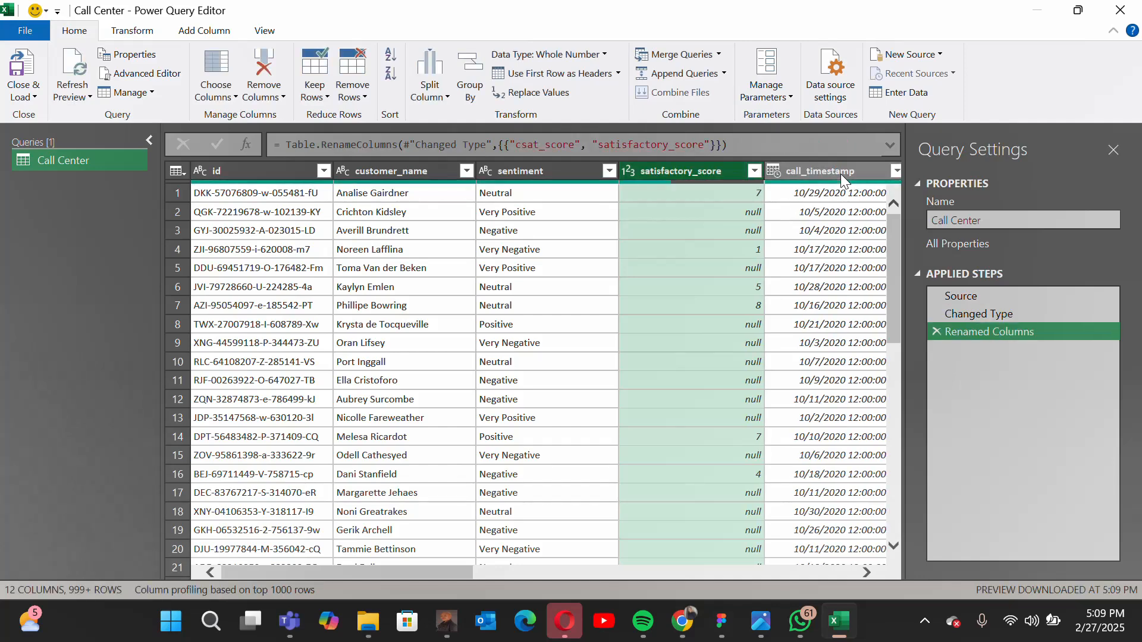
pyautogui.doubleClick(840, 174)
pyautogui.write('date')
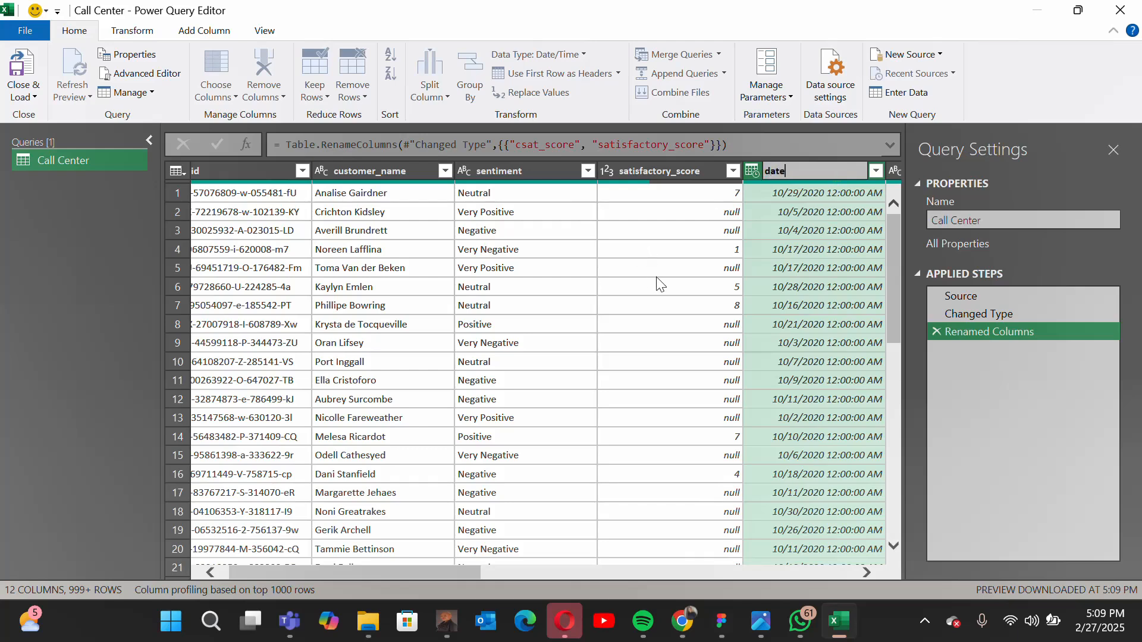
pyautogui.press('Return')
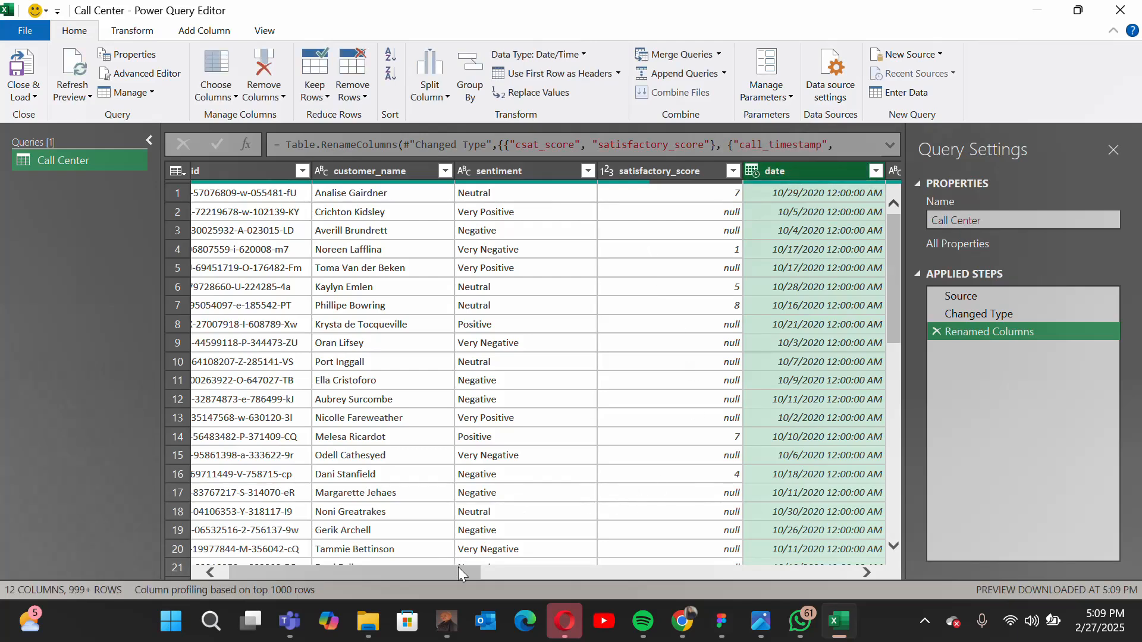
# - Check the data types of the query's columns, including the type options for customer_name
pyautogui.moveTo(460, 570); pyautogui.dragTo(444, 565)
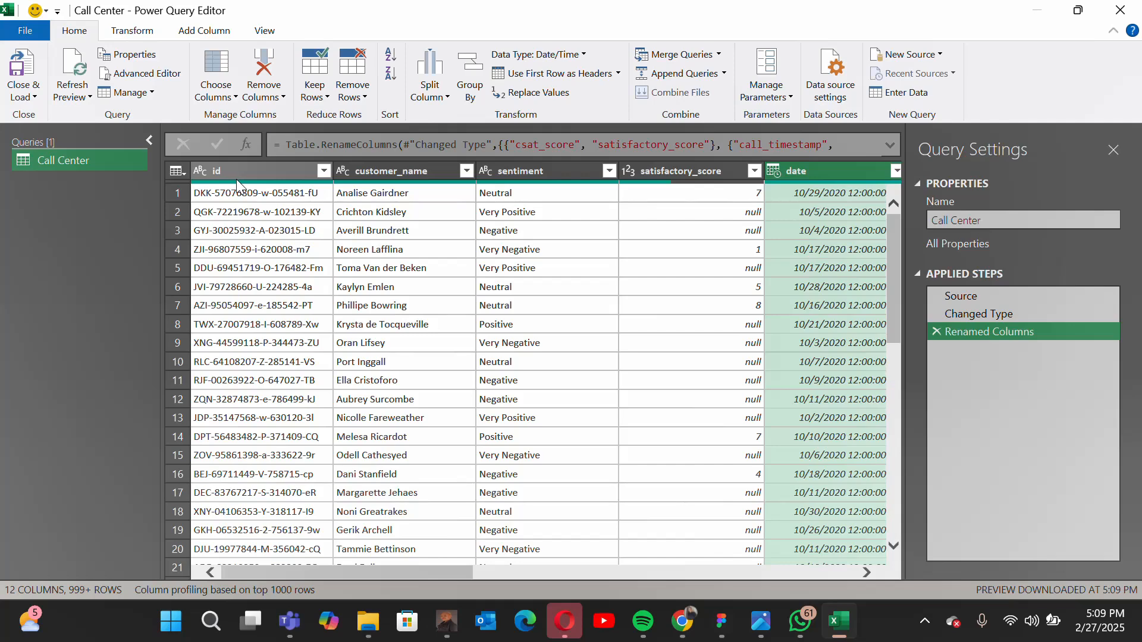
pyautogui.click(344, 172)
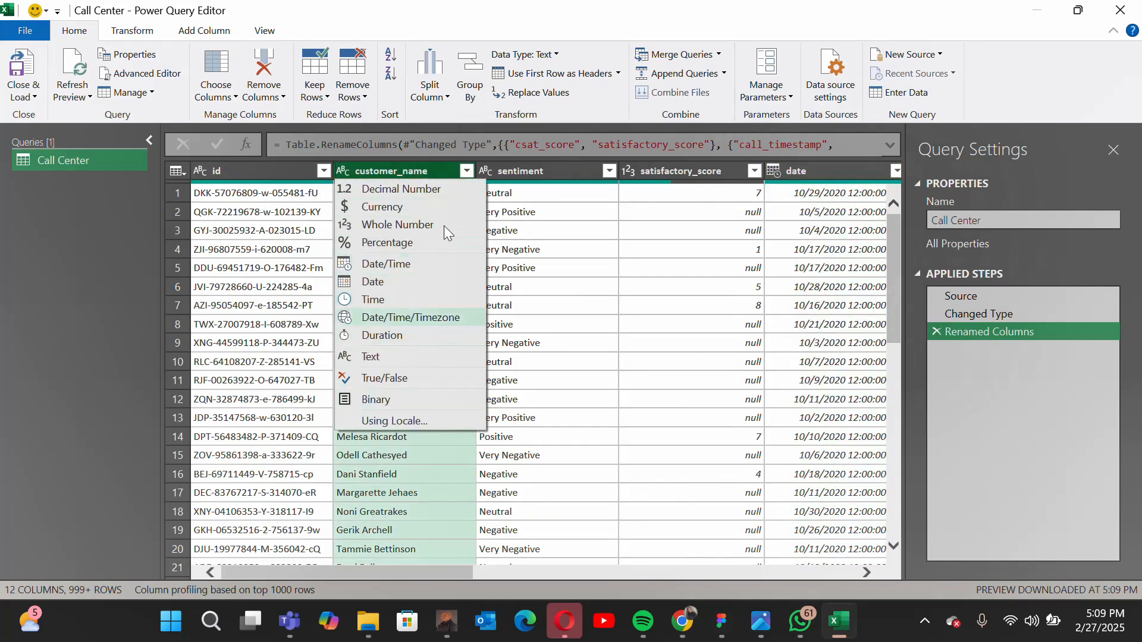
pyautogui.click(550, 364)
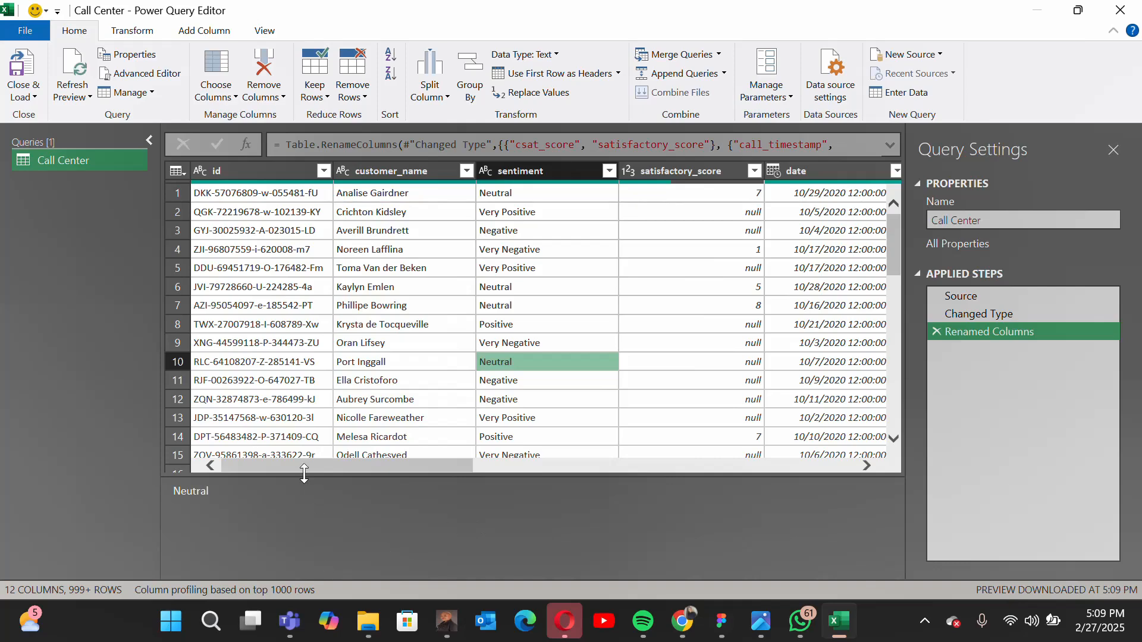
pyautogui.moveTo(301, 466); pyautogui.dragTo(399, 453)
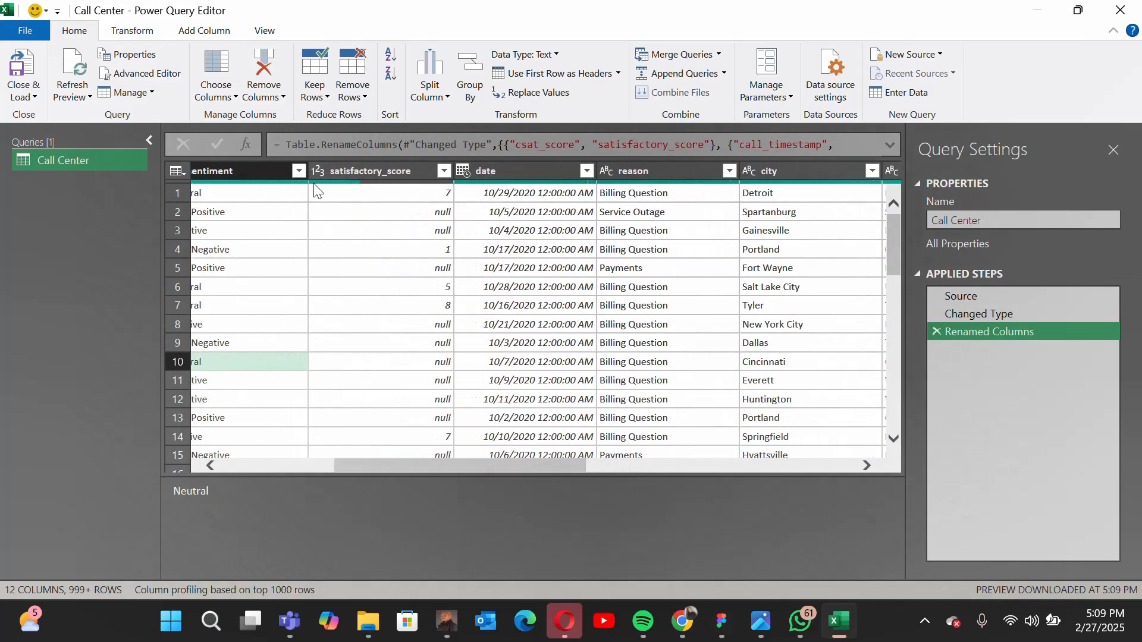
pyautogui.moveTo(529, 464); pyautogui.dragTo(334, 454)
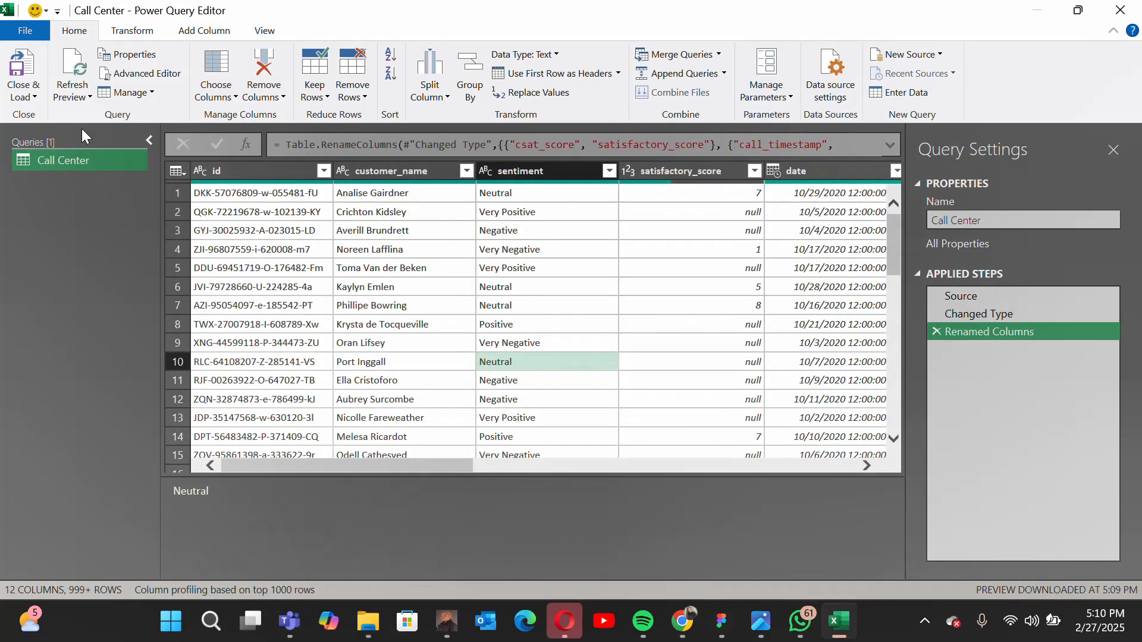
# - Enable Column quality in the data preview and examine the valid, error and empty percentages, especially for satisfactory_score
pyautogui.click(264, 30)
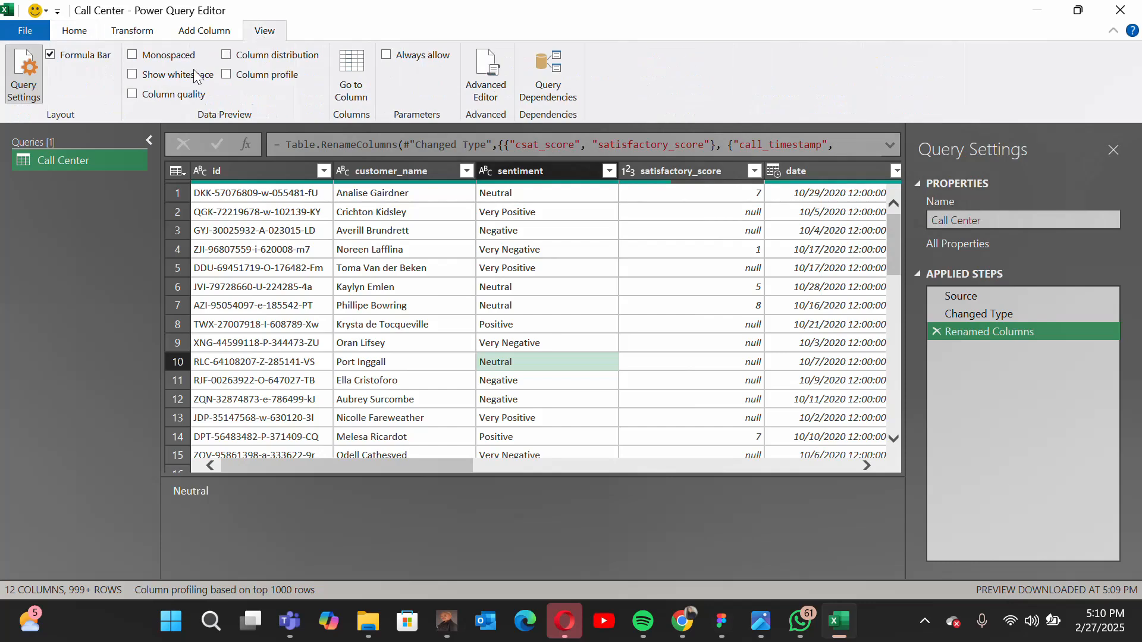
pyautogui.click(132, 94)
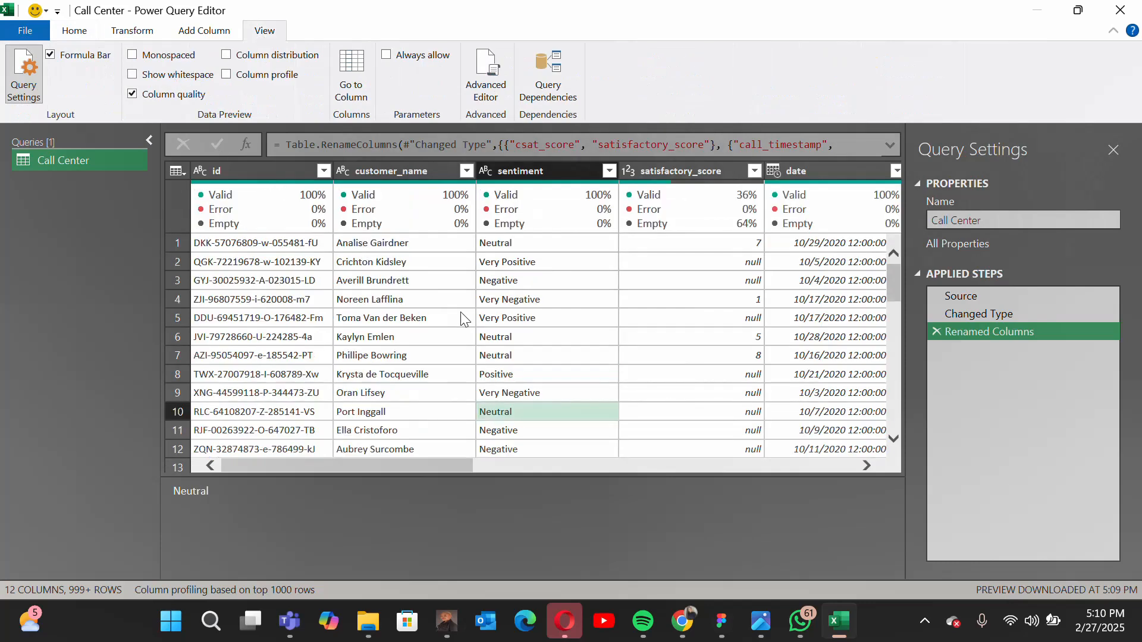
pyautogui.moveTo(347, 470); pyautogui.dragTo(410, 479)
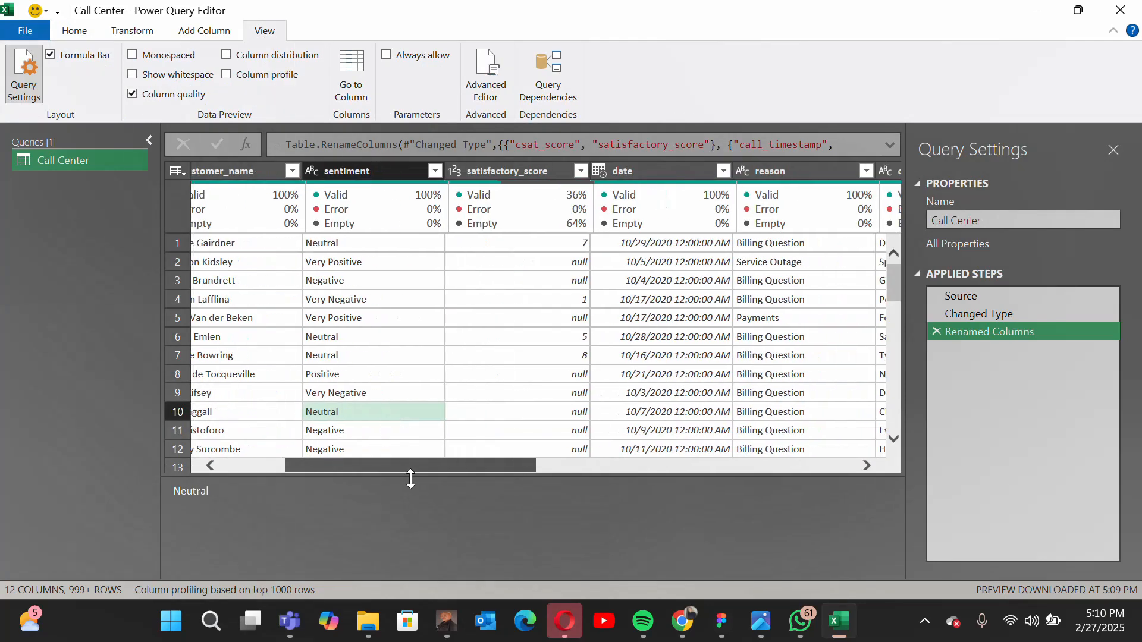
pyautogui.moveTo(543, 210)
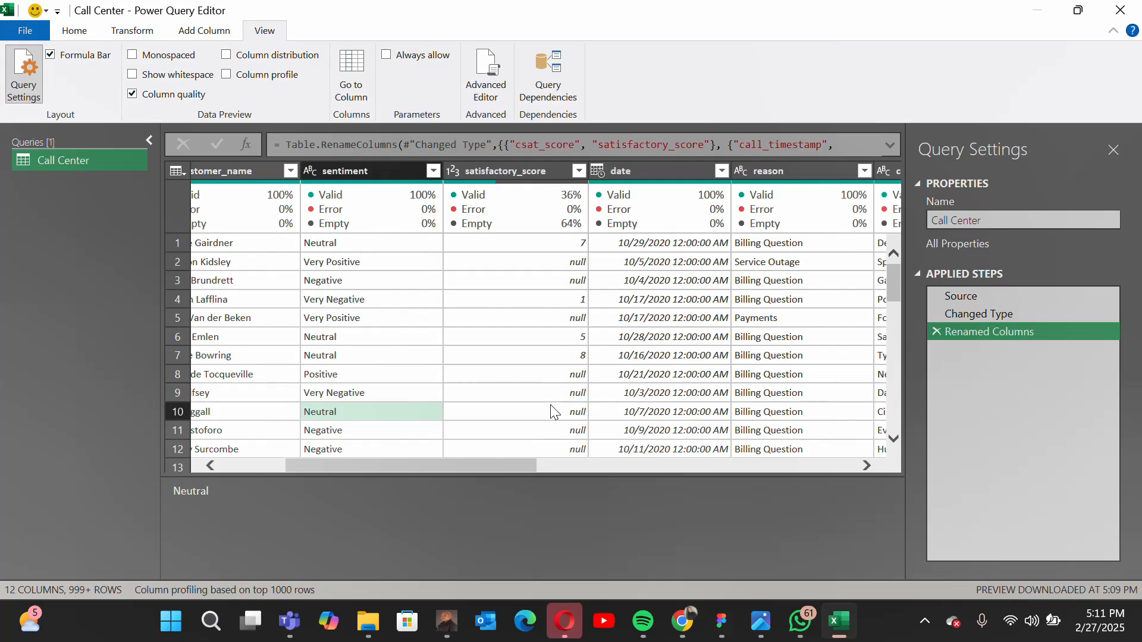
pyautogui.moveTo(493, 466); pyautogui.dragTo(308, 480)
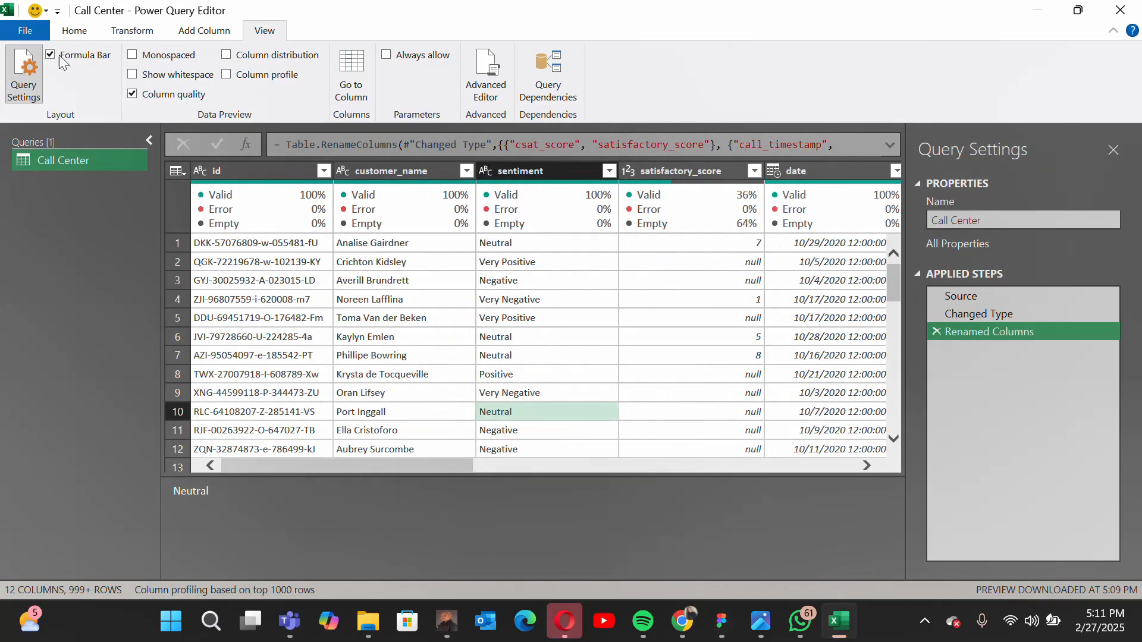
# - Close and load the Call Center query into the workbook, and compare the loaded table with the original data sheet
pyautogui.click(72, 33)
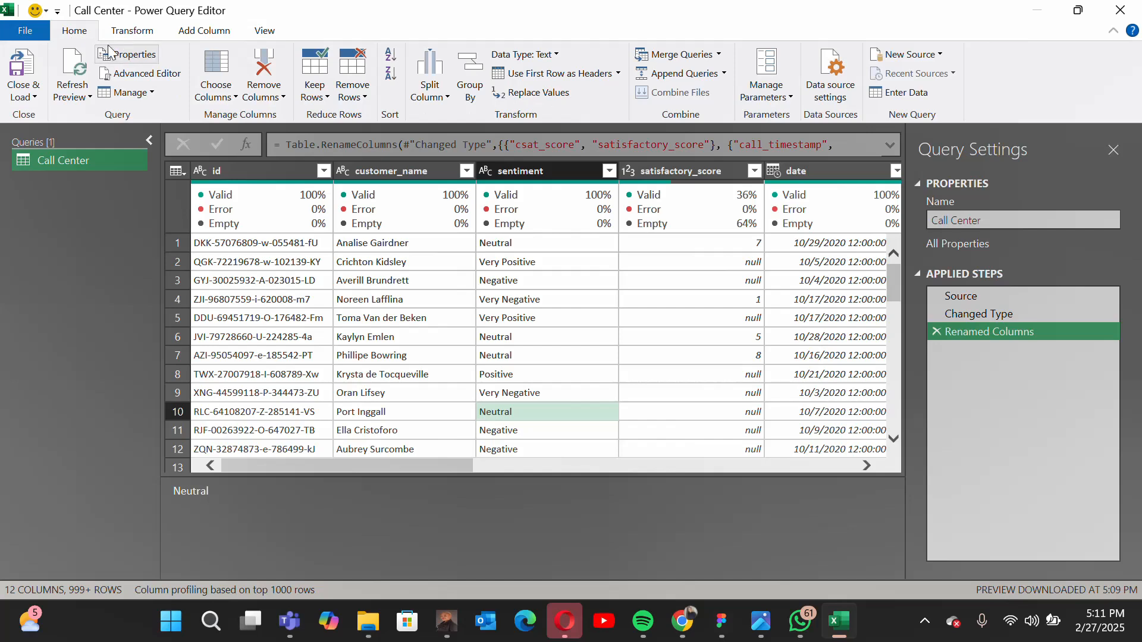
pyautogui.click(32, 98)
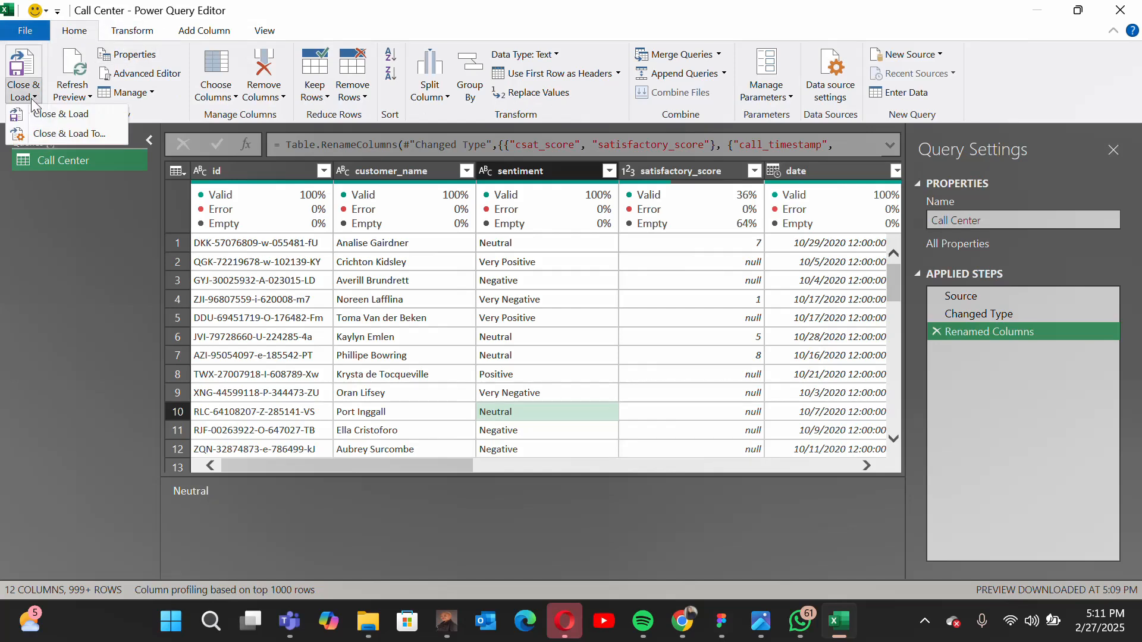
pyautogui.click(67, 116)
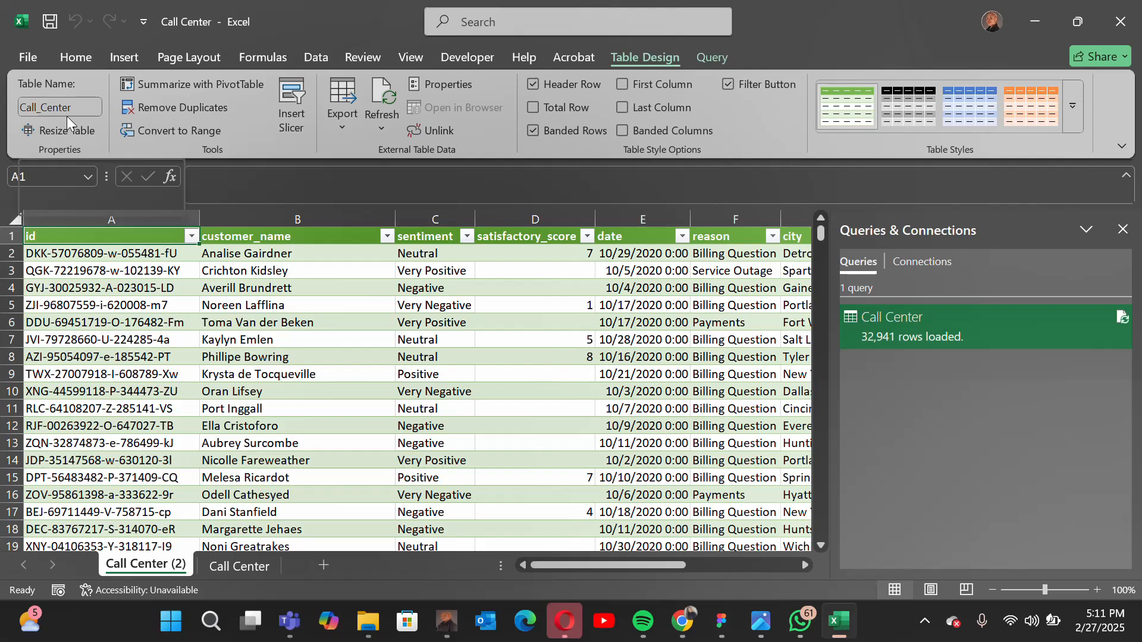
pyautogui.click(238, 561)
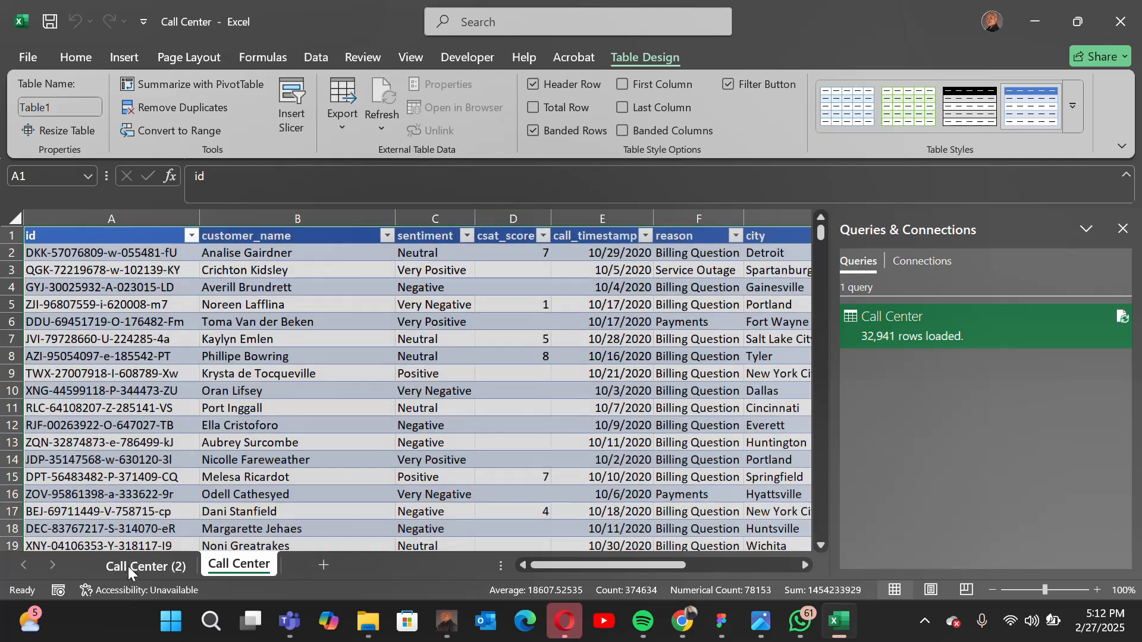
pyautogui.click(127, 566)
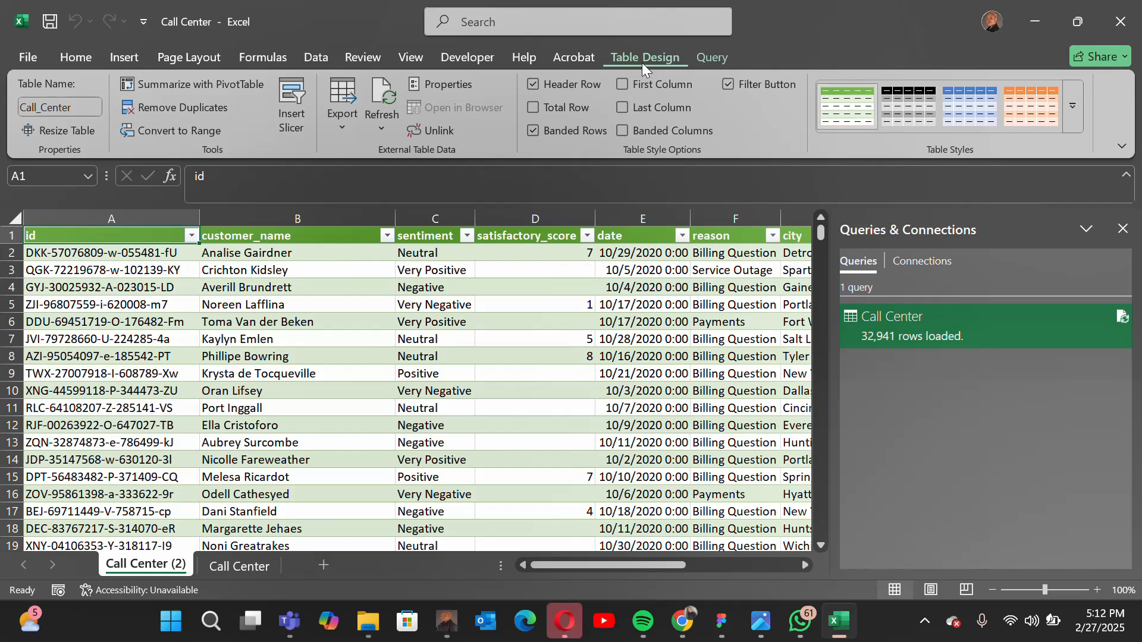
# - Create a PivotTable from the Call_Center table on a new worksheet and look through its available fields
pyautogui.click(173, 88)
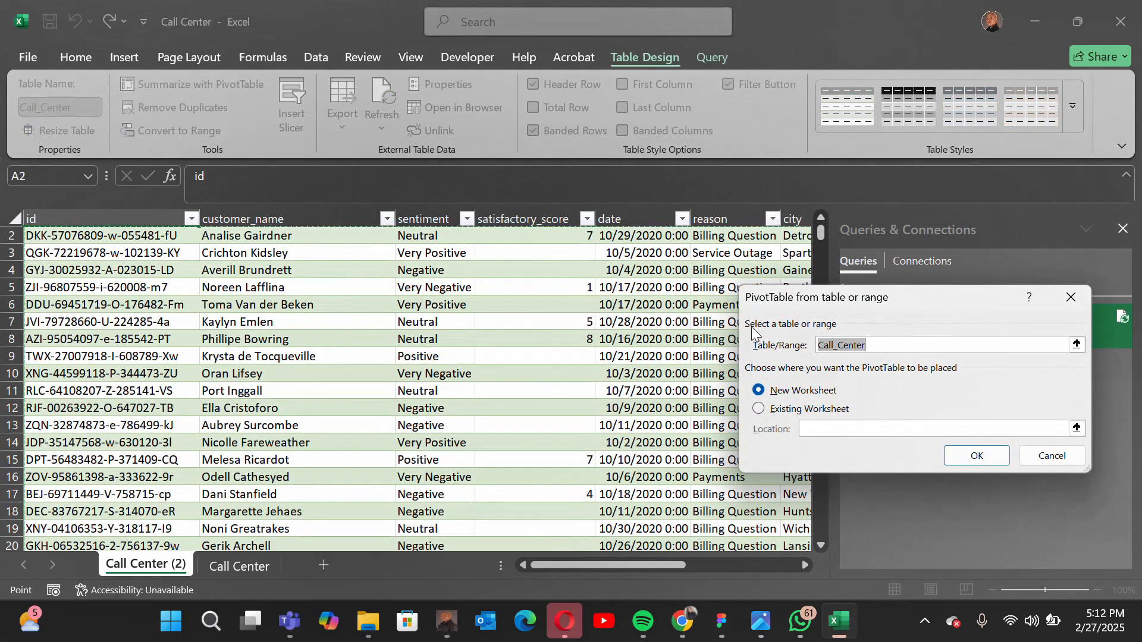
pyautogui.click(977, 457)
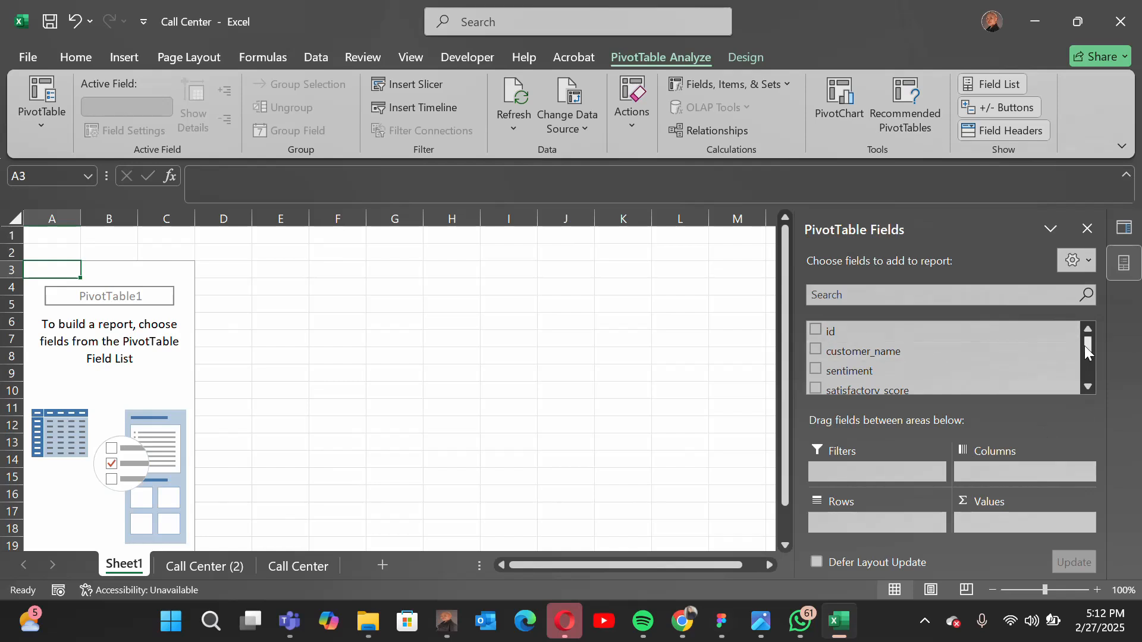
pyautogui.moveTo(1088, 342); pyautogui.dragTo(1091, 378)
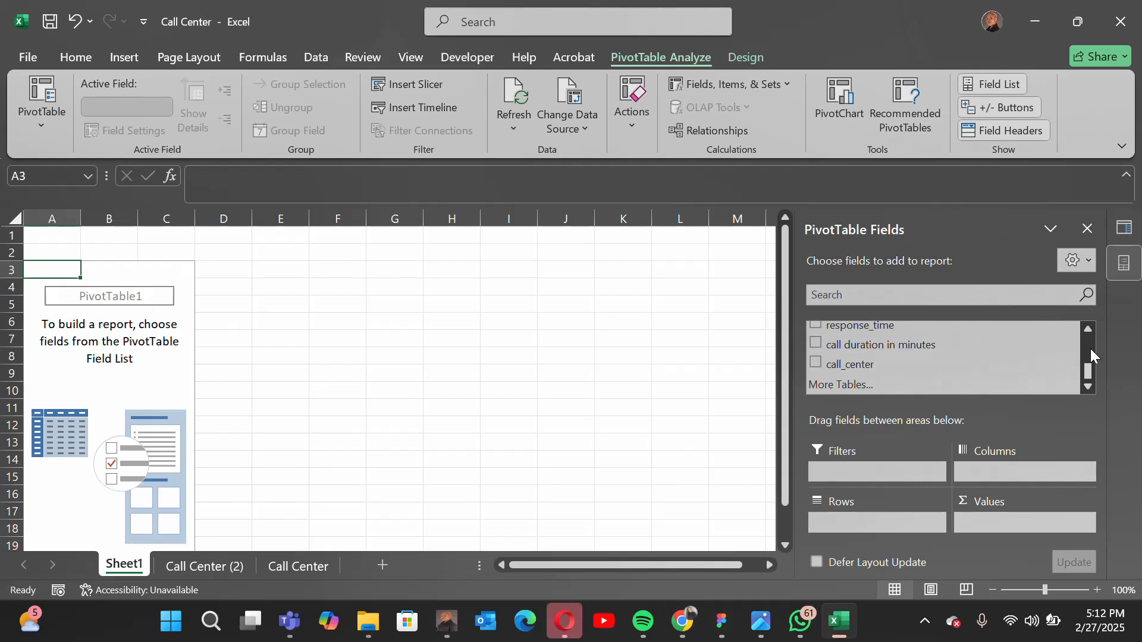
pyautogui.moveTo(1089, 371); pyautogui.dragTo(1088, 346)
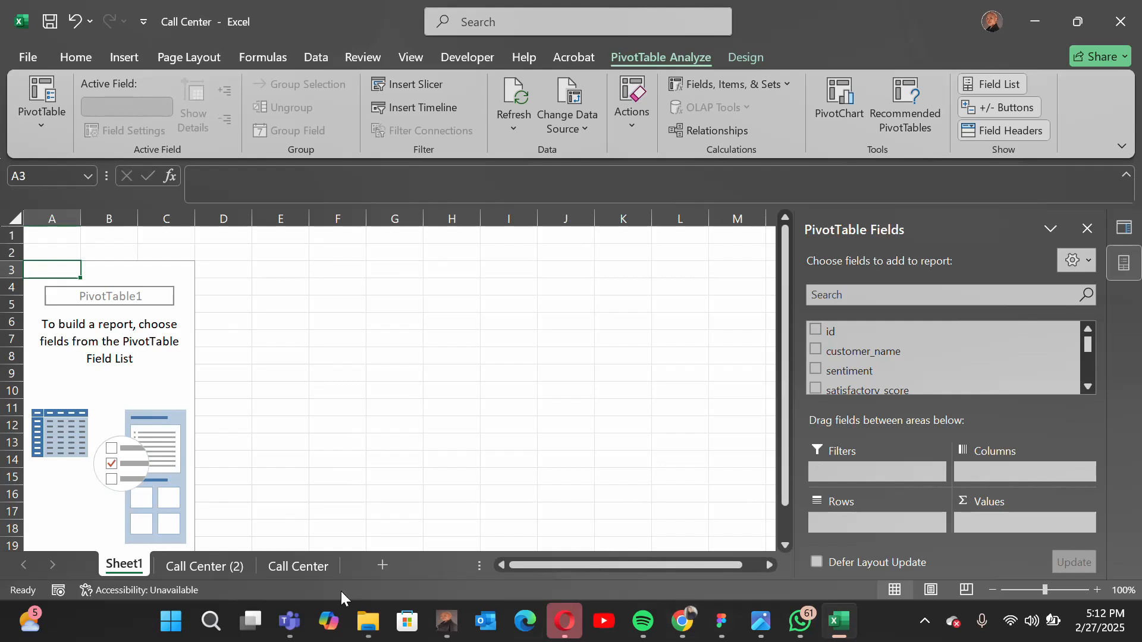
# - Add a new worksheet to the workbook and rename it Dashboard
pyautogui.click(383, 565)
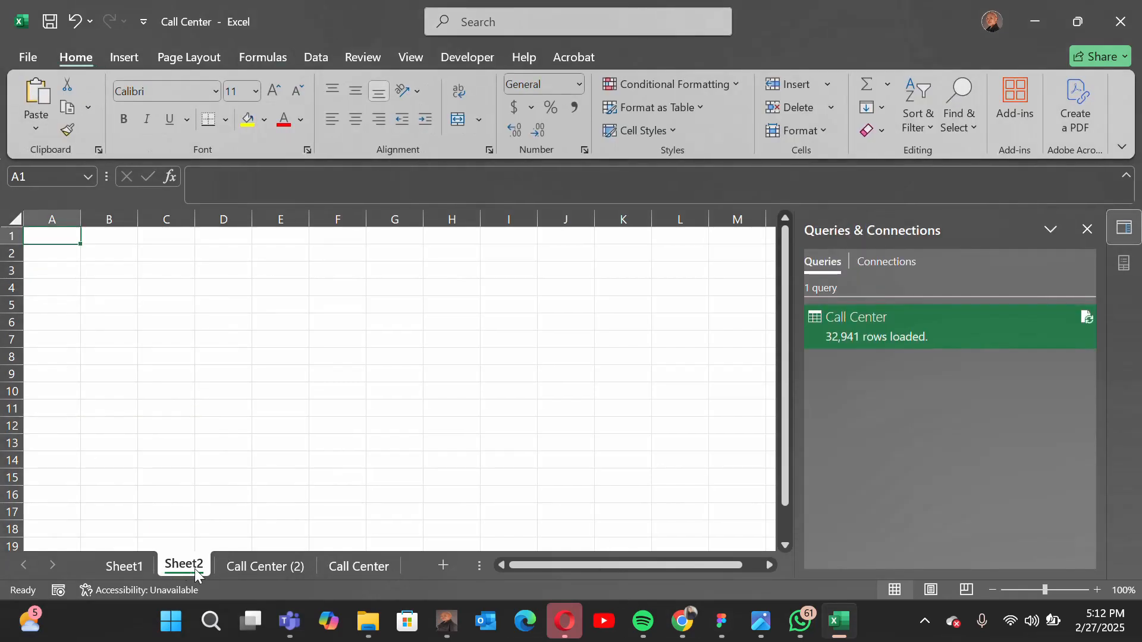
pyautogui.rightClick(183, 566)
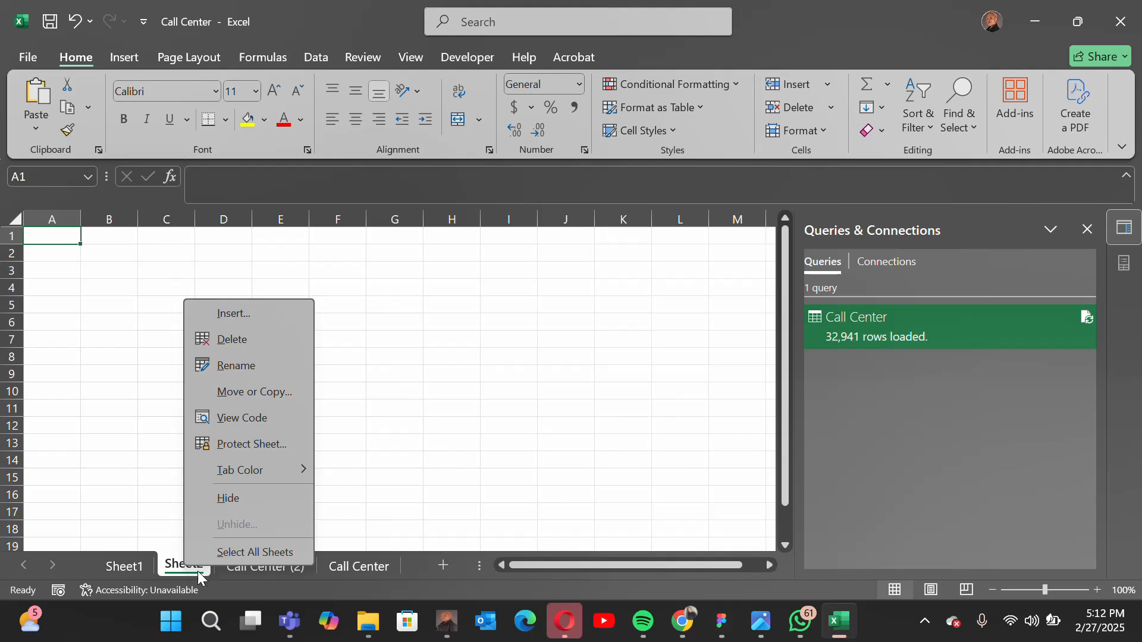
pyautogui.click(234, 367)
pyautogui.write('Dash')
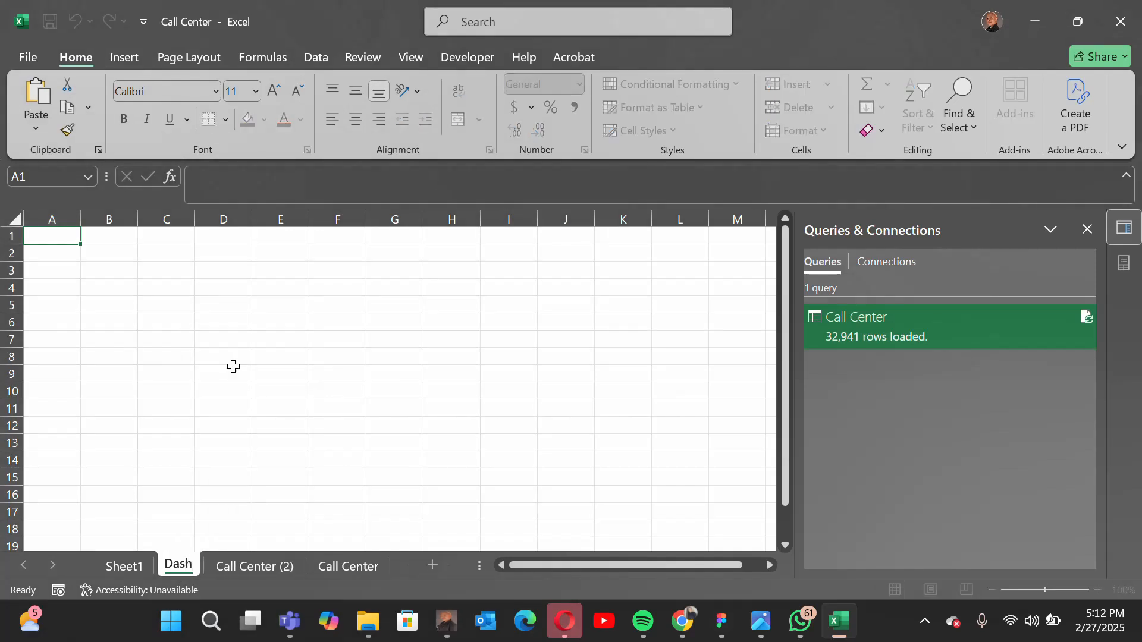
pyautogui.write('board')
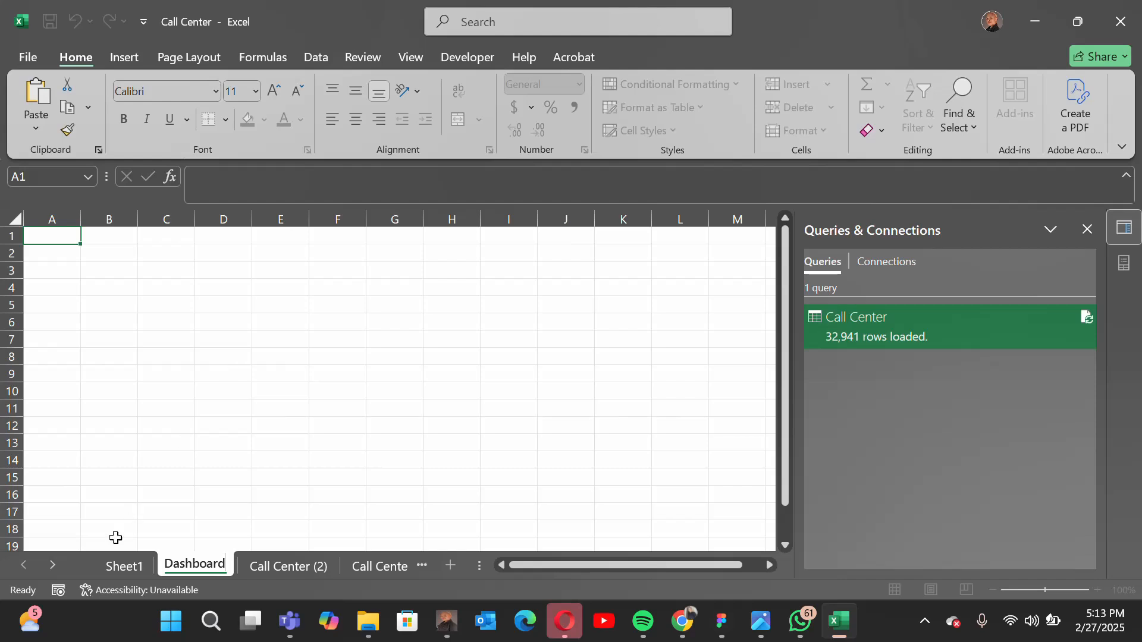
# - Rename Sheet1, which holds the empty PivotTable, as PivotTable
pyautogui.click(114, 574)
pyautogui.rightClick(113, 573)
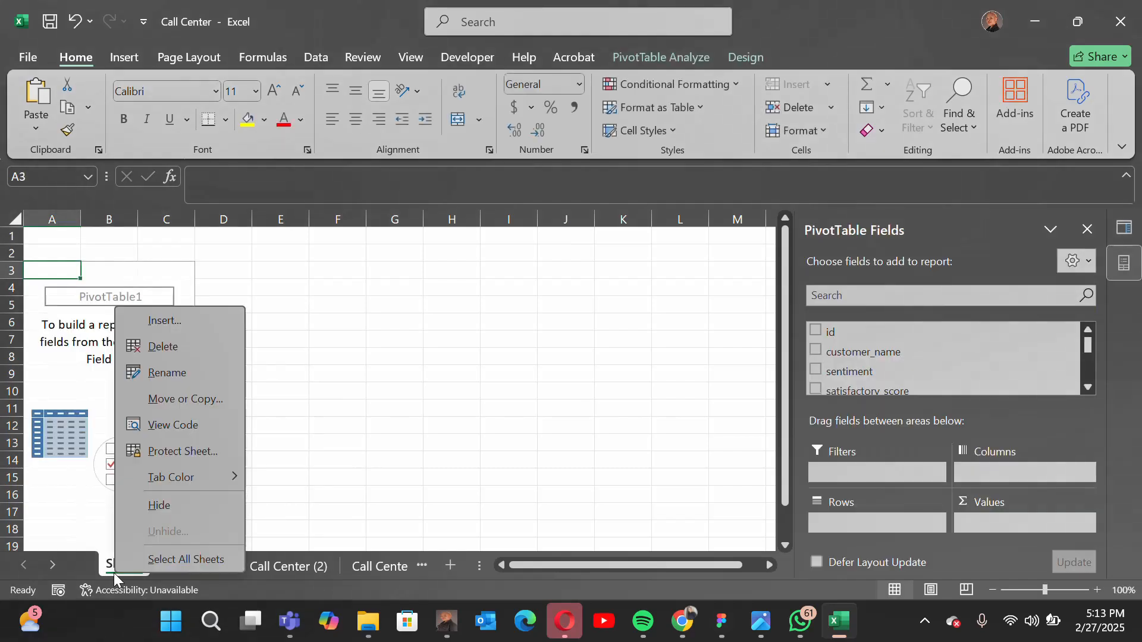
pyautogui.click(172, 387)
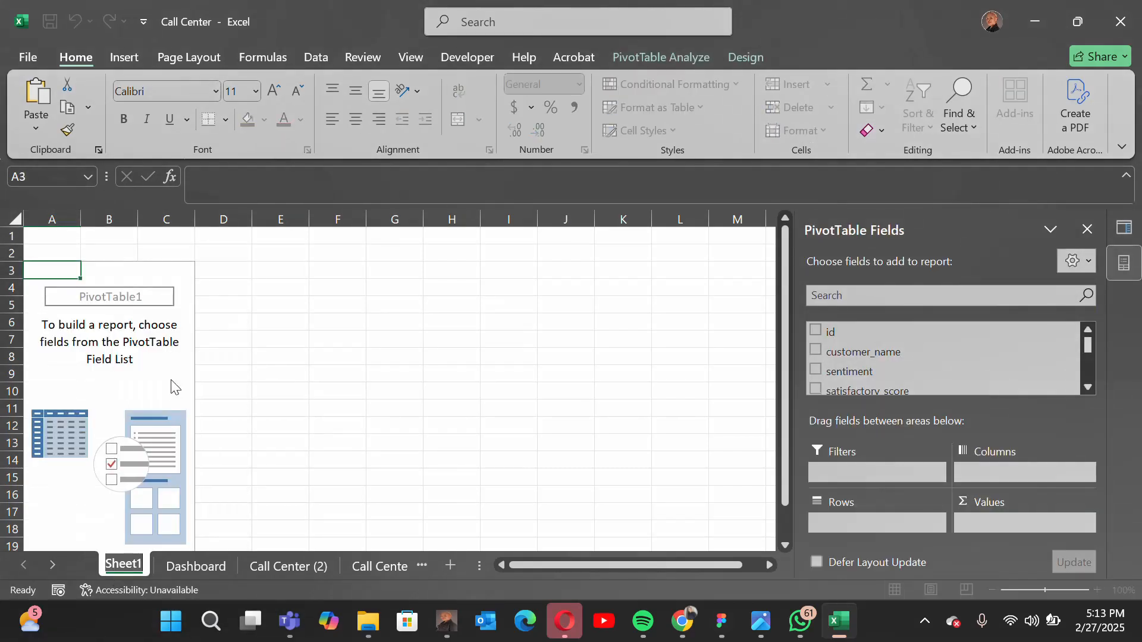
pyautogui.write('Piv')
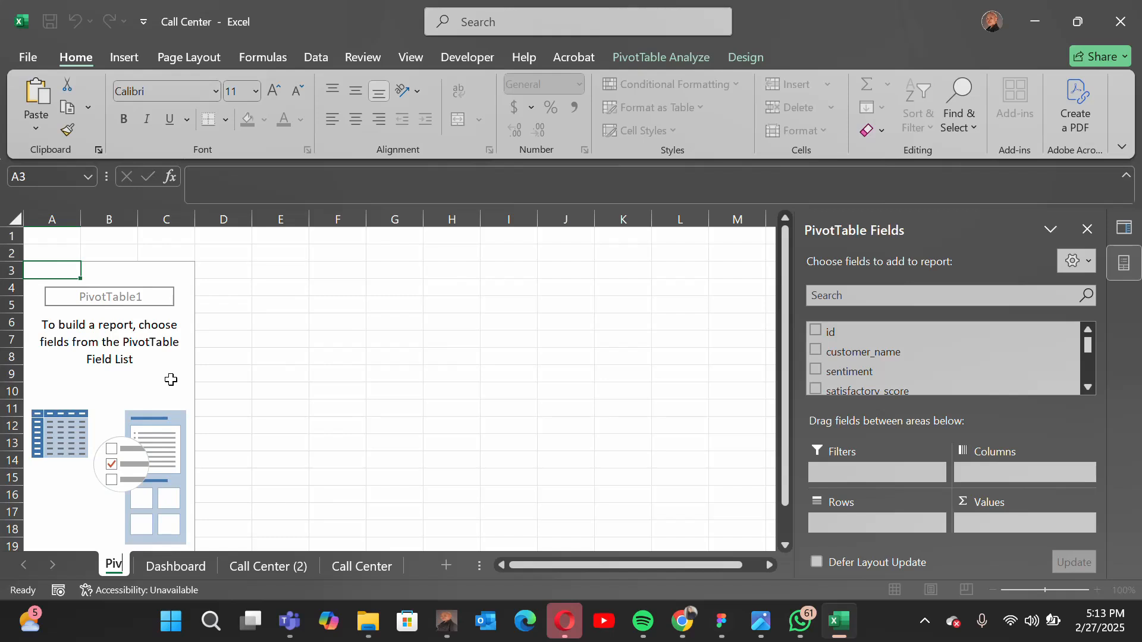
pyautogui.write('otTable')
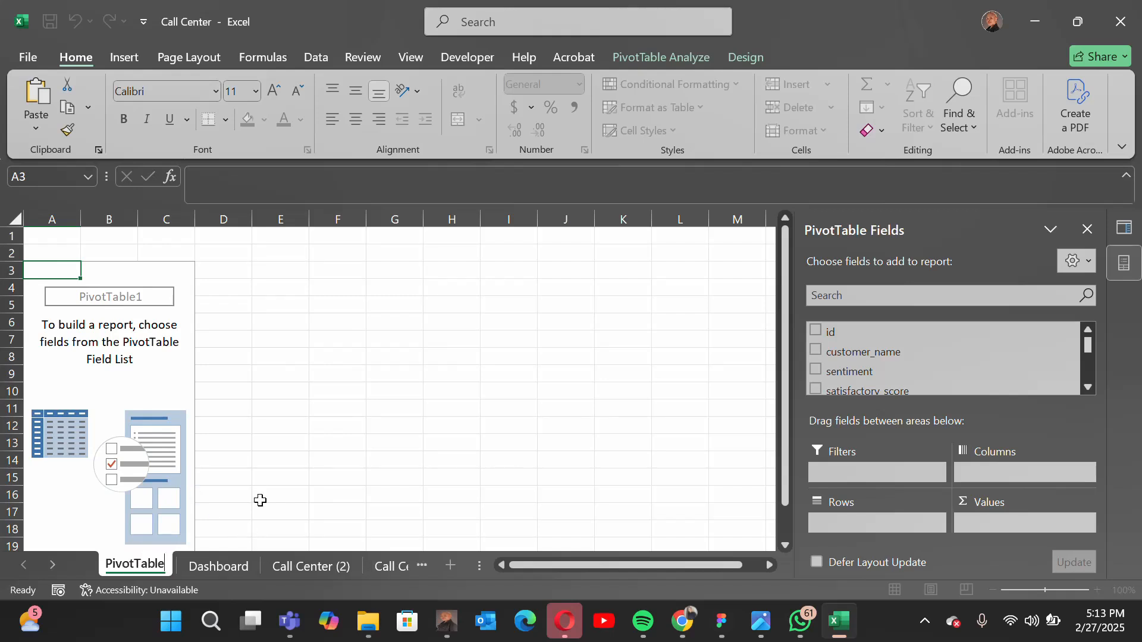
# - Turn off the gridlines on the Dashboard sheet
pyautogui.click(231, 566)
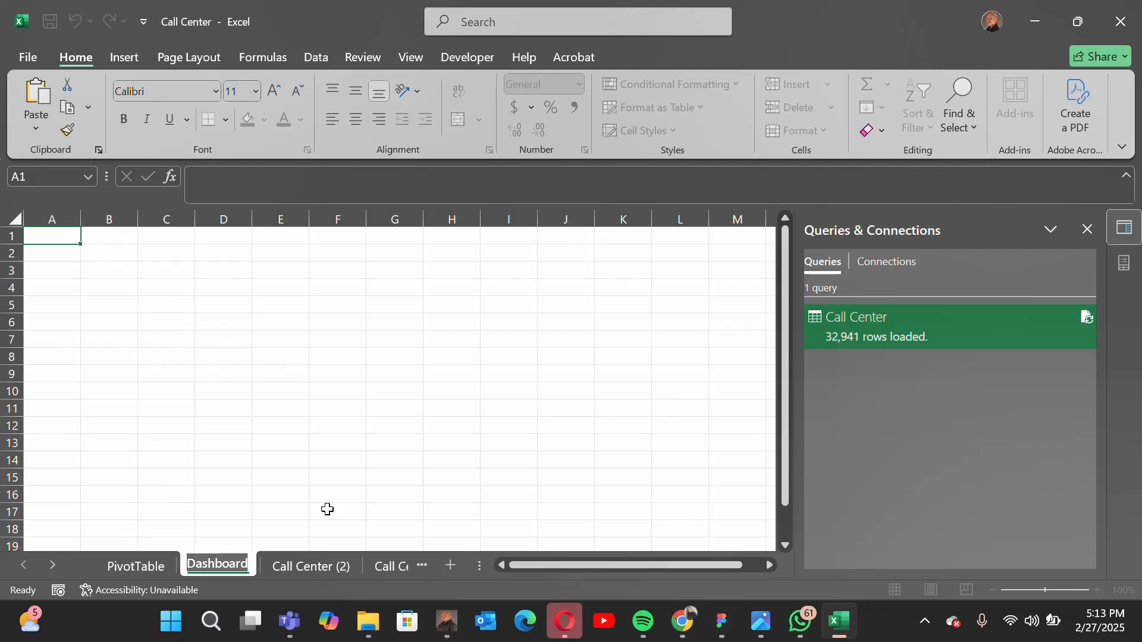
pyautogui.click(271, 393)
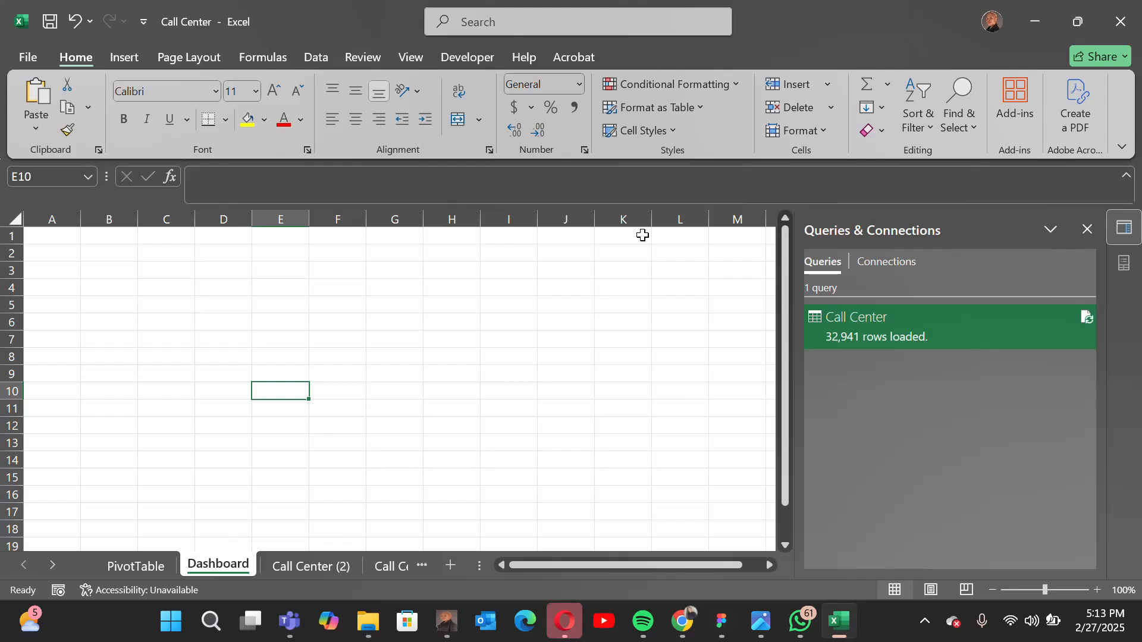
pyautogui.click(420, 55)
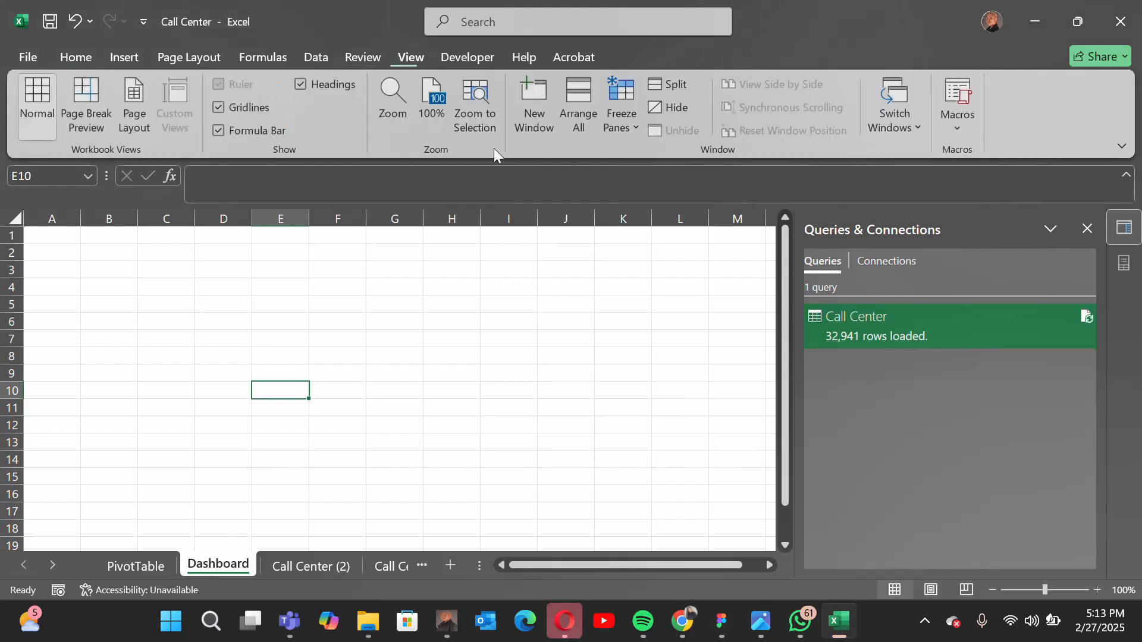
pyautogui.click(219, 109)
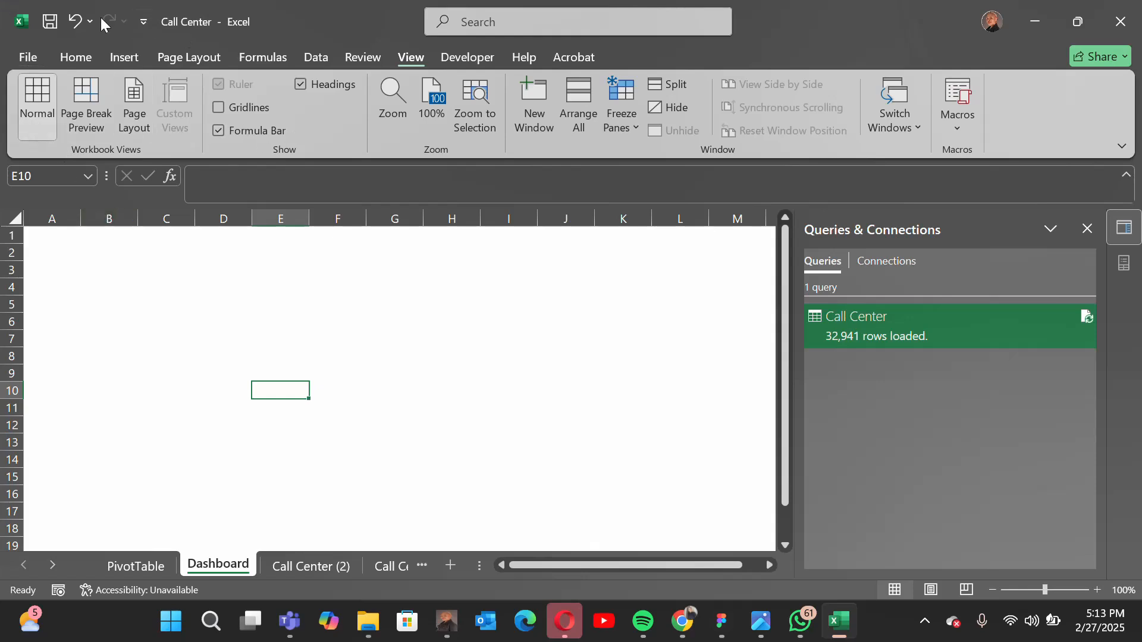
# - Draw a rounded rectangle about 6.6 inches wide across columns A to J from row 1, and stretch it to about 7.22 inches high
pyautogui.click(130, 59)
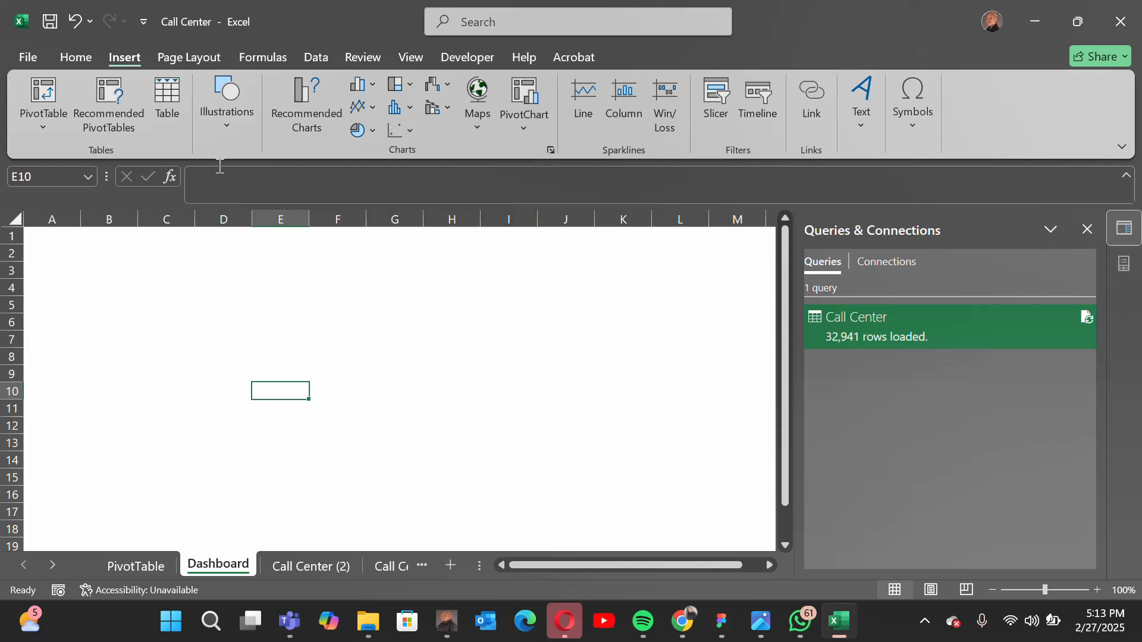
pyautogui.click(226, 127)
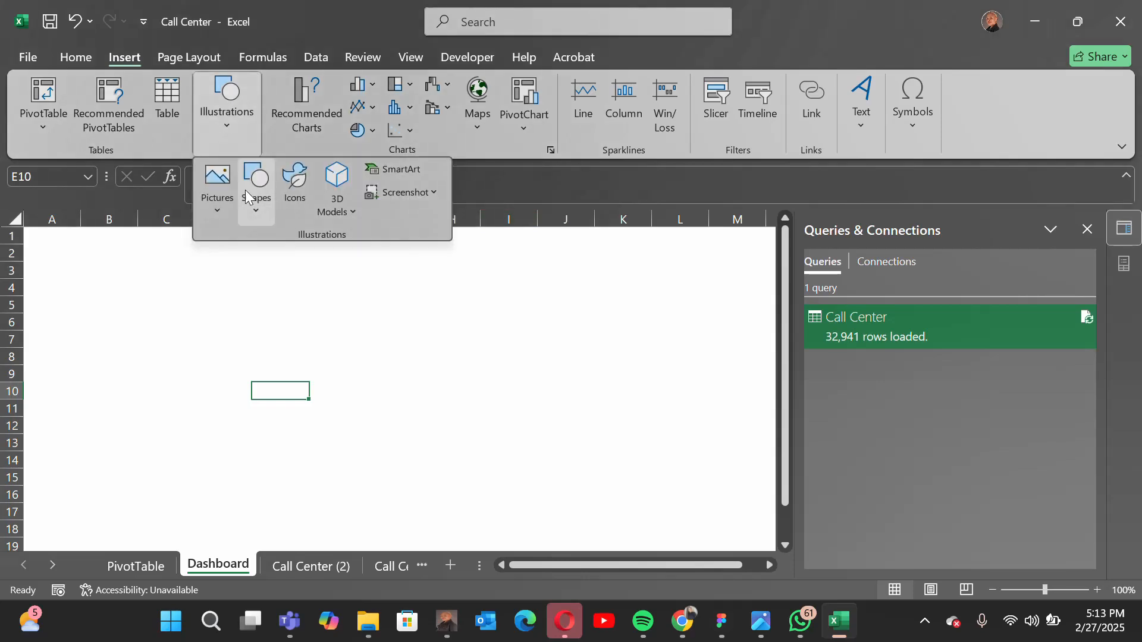
pyautogui.click(259, 212)
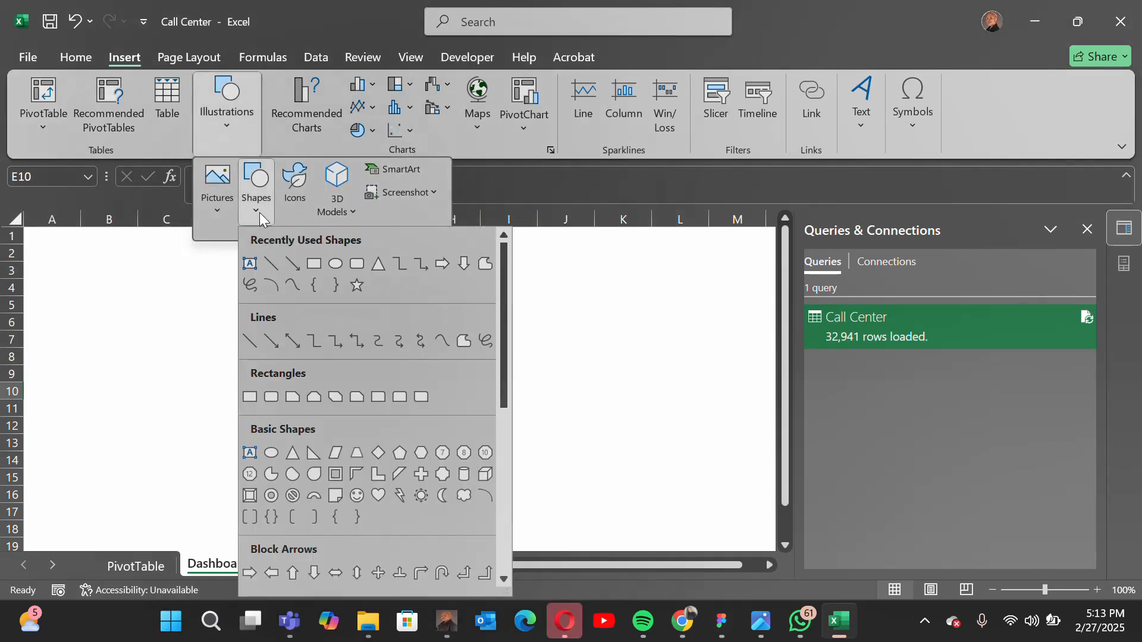
pyautogui.click(357, 264)
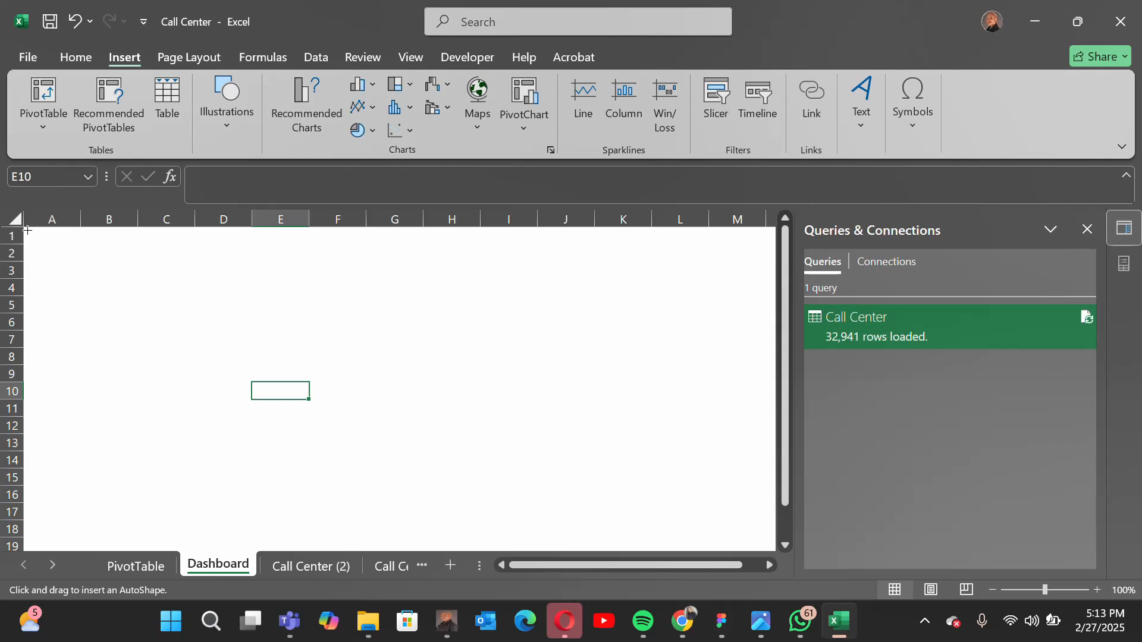
pyautogui.moveTo(24, 228); pyautogui.dragTo(589, 638)
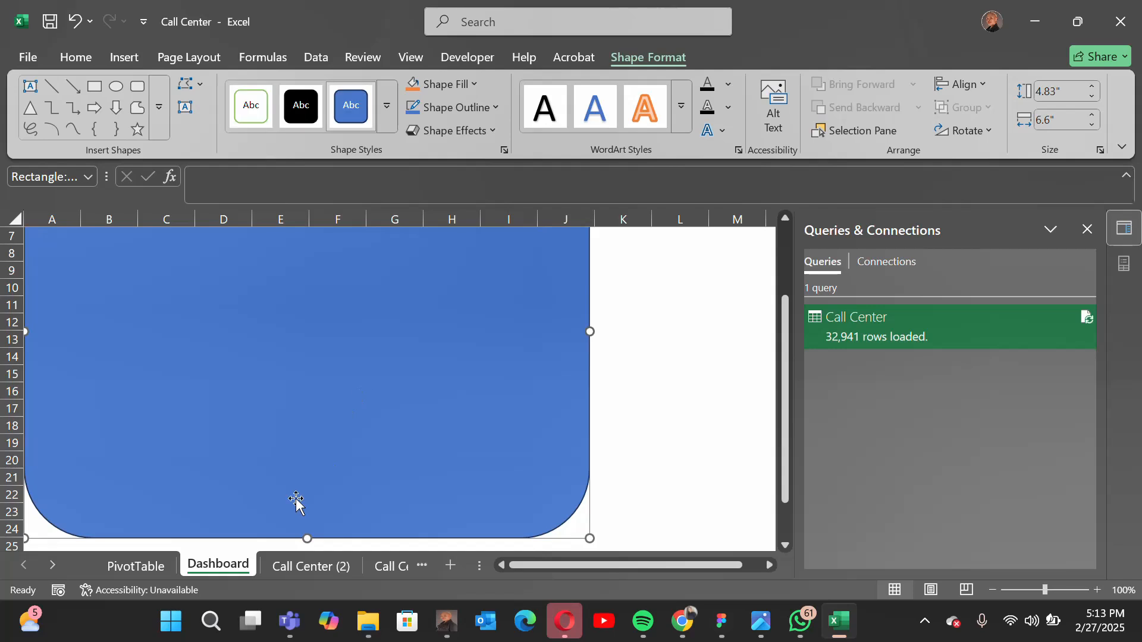
pyautogui.scroll(-4, 285, 428)
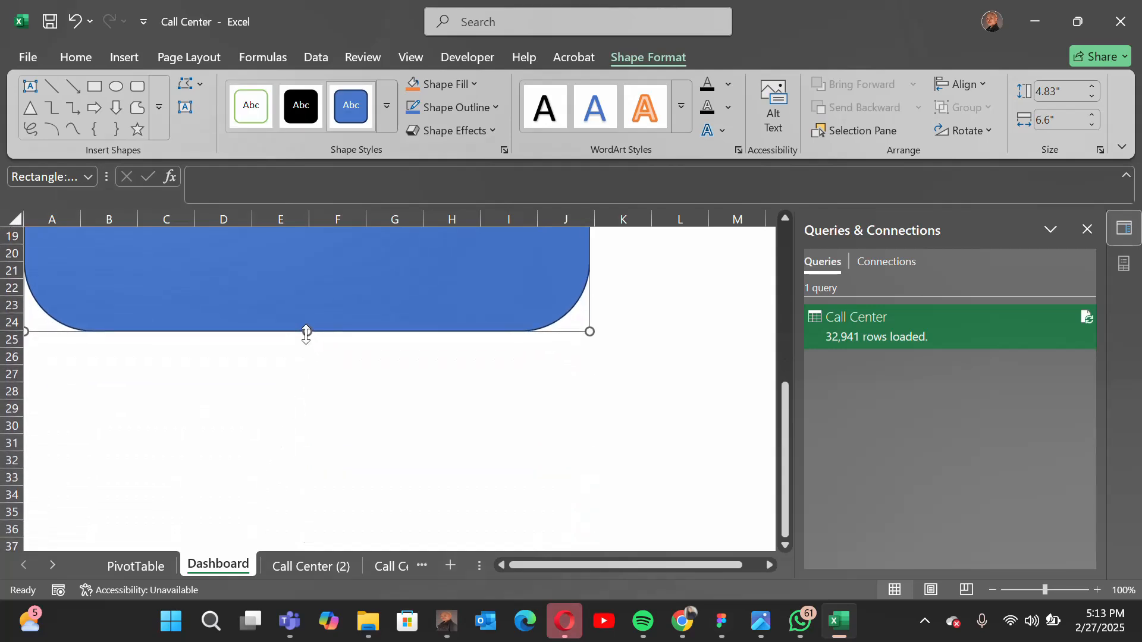
pyautogui.moveTo(307, 331); pyautogui.dragTo(301, 540)
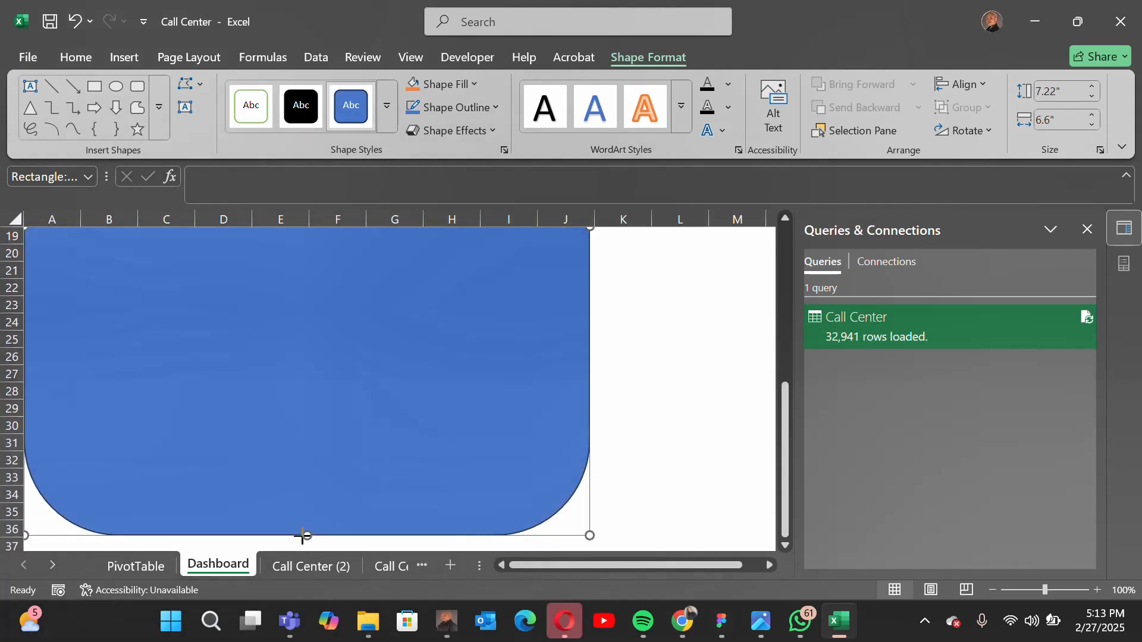
# - Reduce the large rectangle's corner rounding until its corners are practically square
pyautogui.scroll(2, 601, 435)
pyautogui.scroll(4, 601, 435)
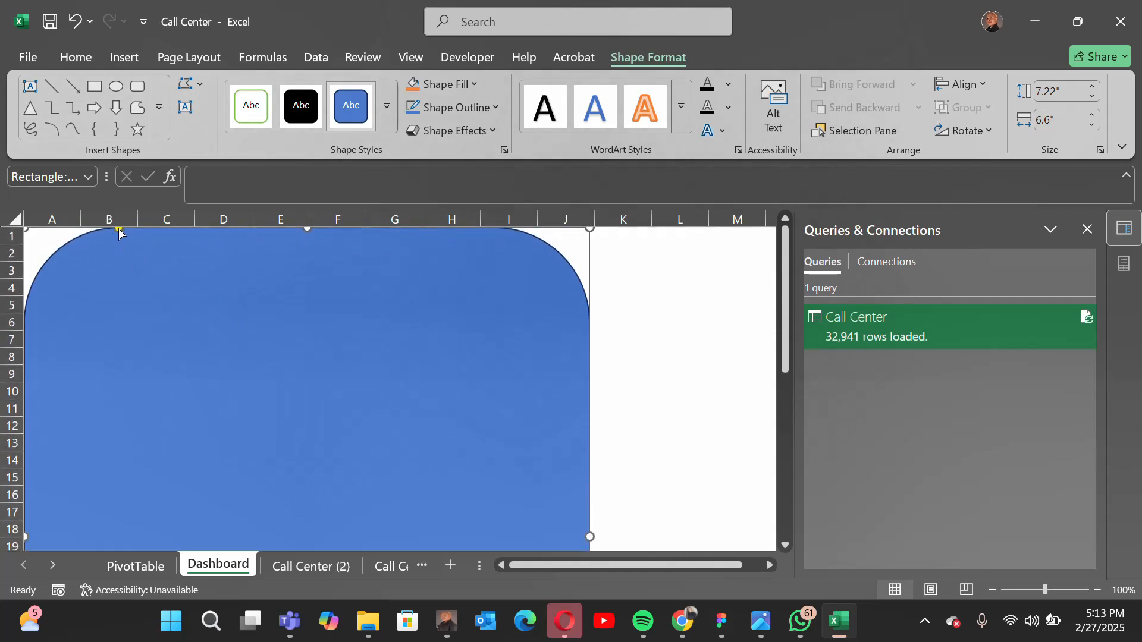
pyautogui.scroll(2, 148, 303)
pyautogui.moveTo(118, 237); pyautogui.dragTo(27, 238)
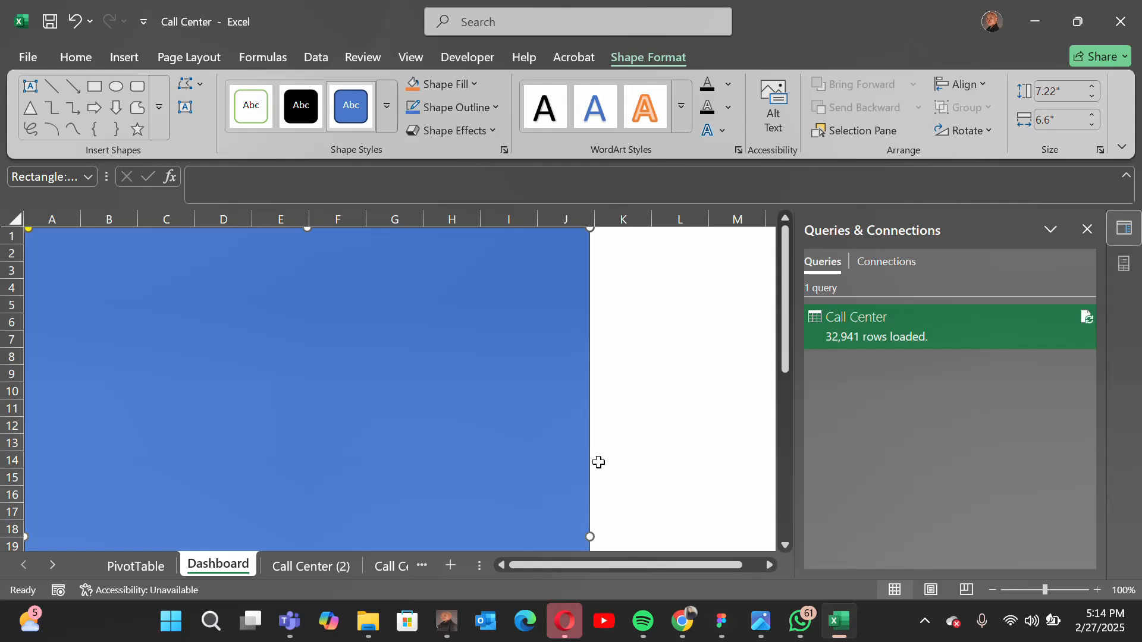
# - Fill the large background rectangle with a dark grey theme colour, the third tint of black
pyautogui.scroll(-1, 421, 339)
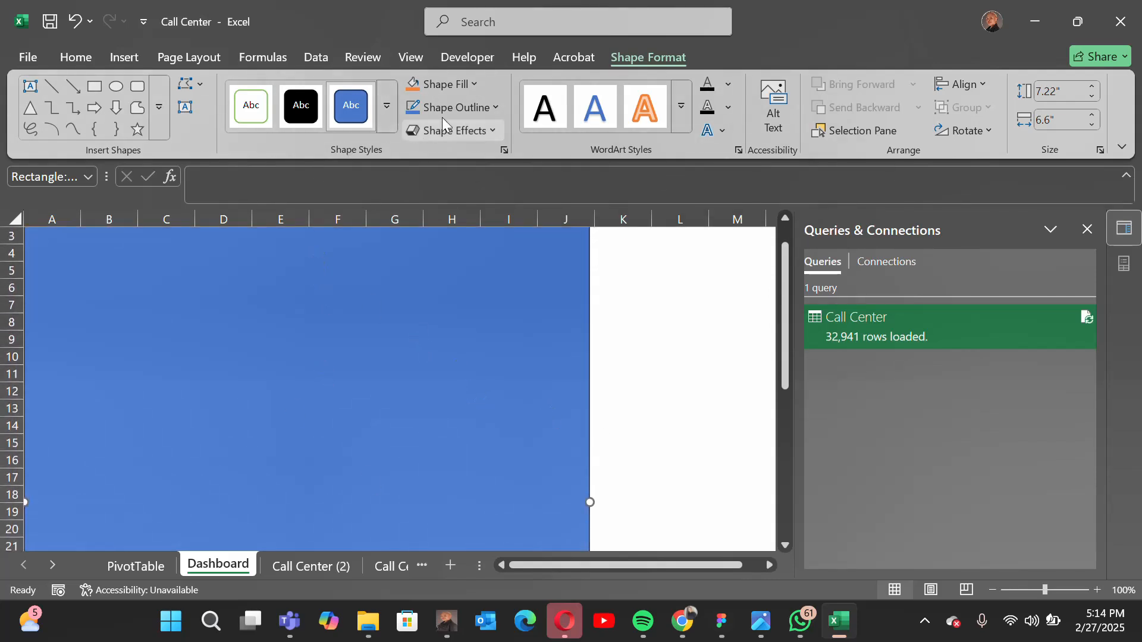
pyautogui.click(476, 81)
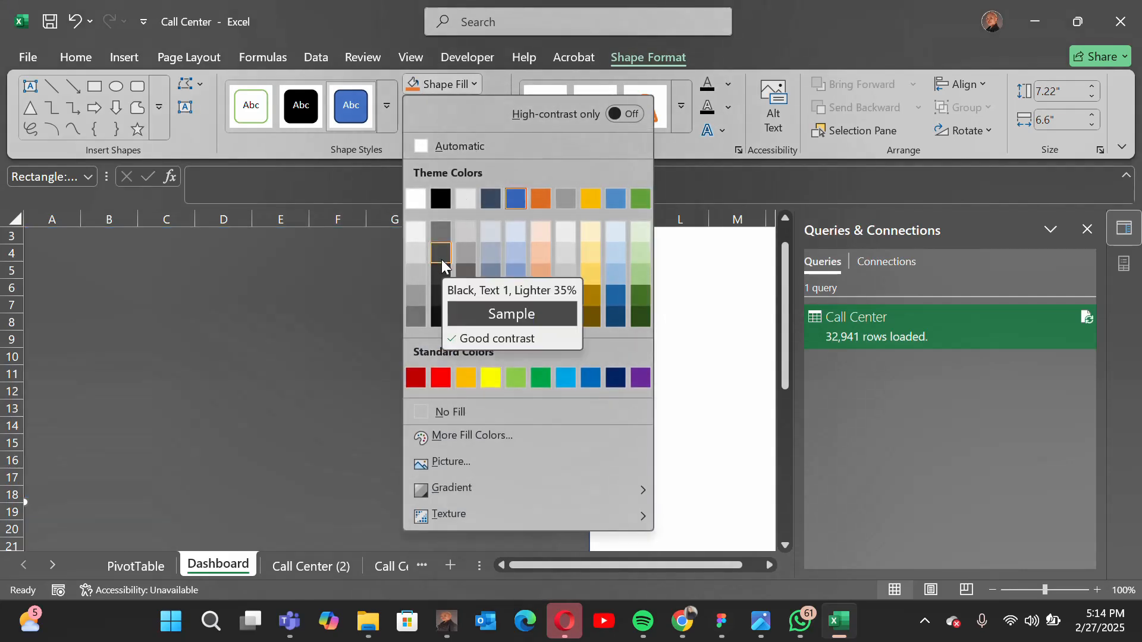
pyautogui.click(433, 297)
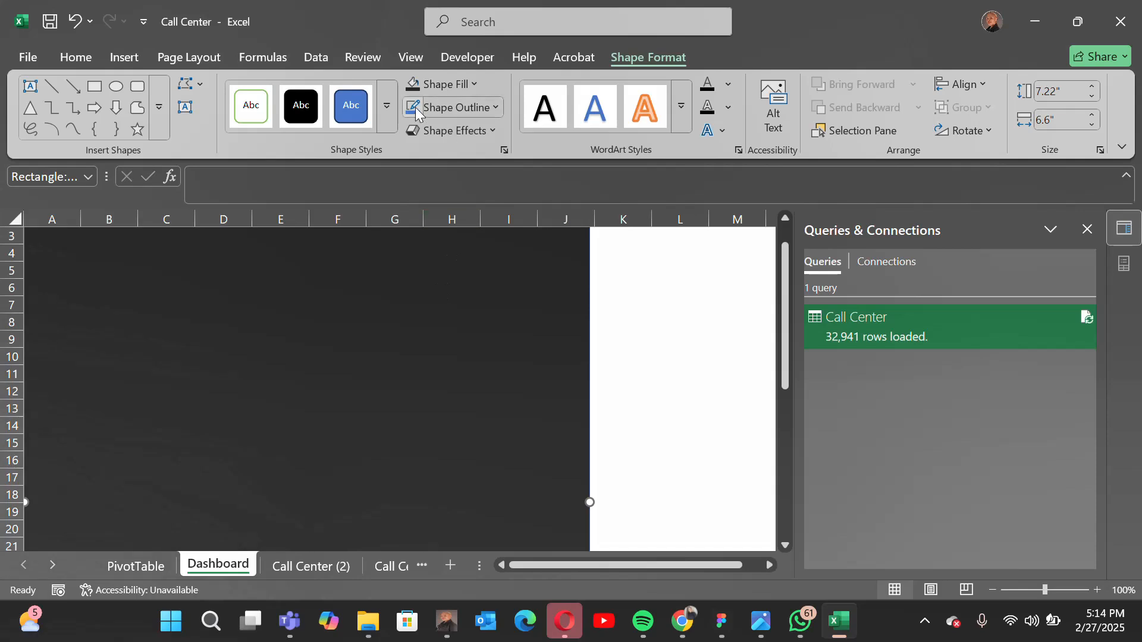
pyautogui.click(478, 90)
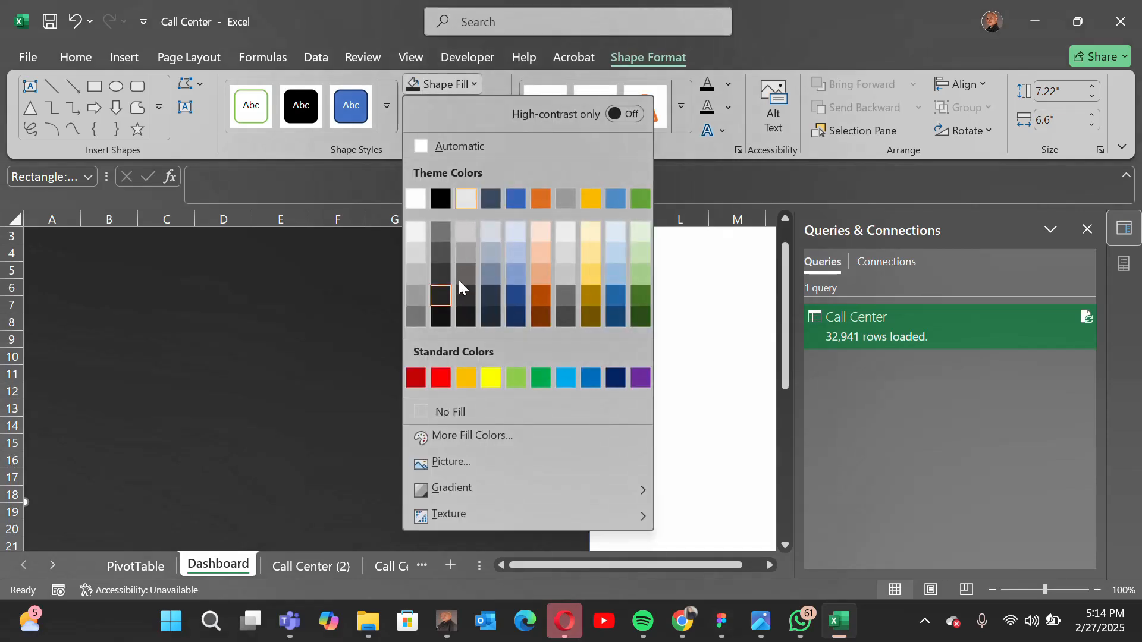
pyautogui.click(441, 283)
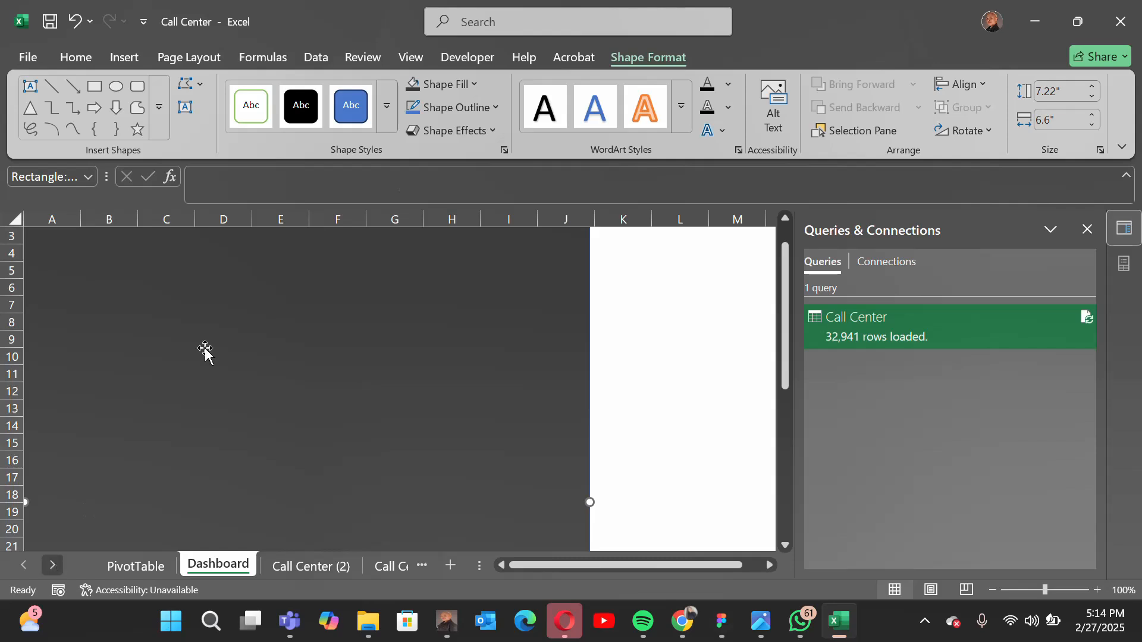
pyautogui.scroll(-2, 376, 416)
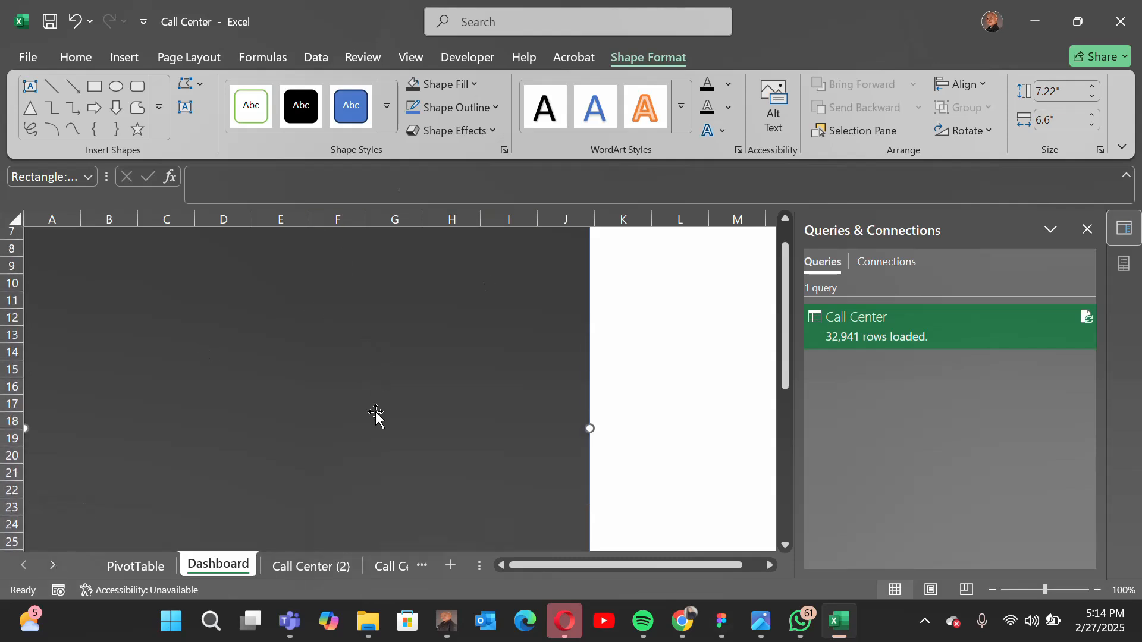
pyautogui.scroll(2, 376, 417)
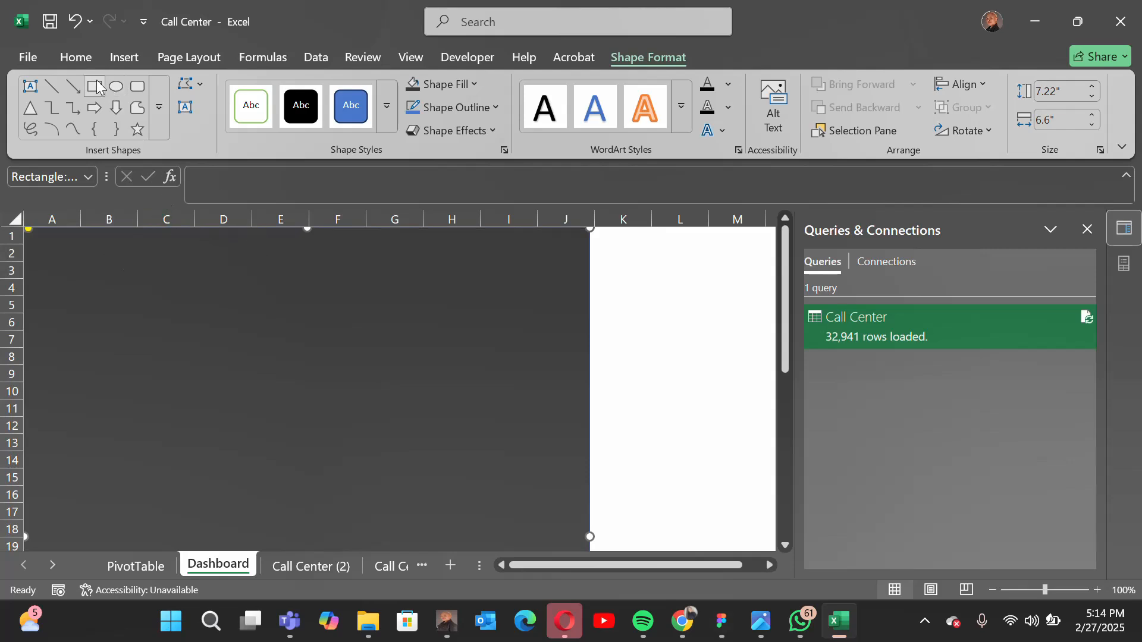
# - Draw a narrow rounded rectangle along the background's left edge and stretch it to about 7.24 inches high by 0.6 inches wide
pyautogui.click(136, 90)
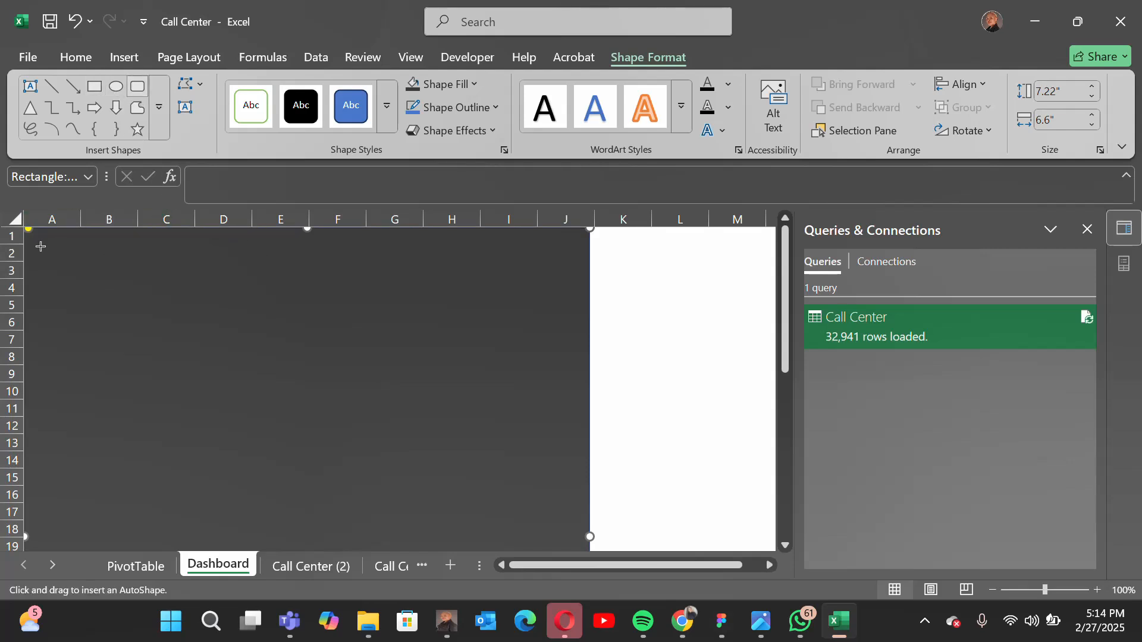
pyautogui.moveTo(28, 228); pyautogui.dragTo(75, 589)
pyautogui.scroll(-5, 102, 458)
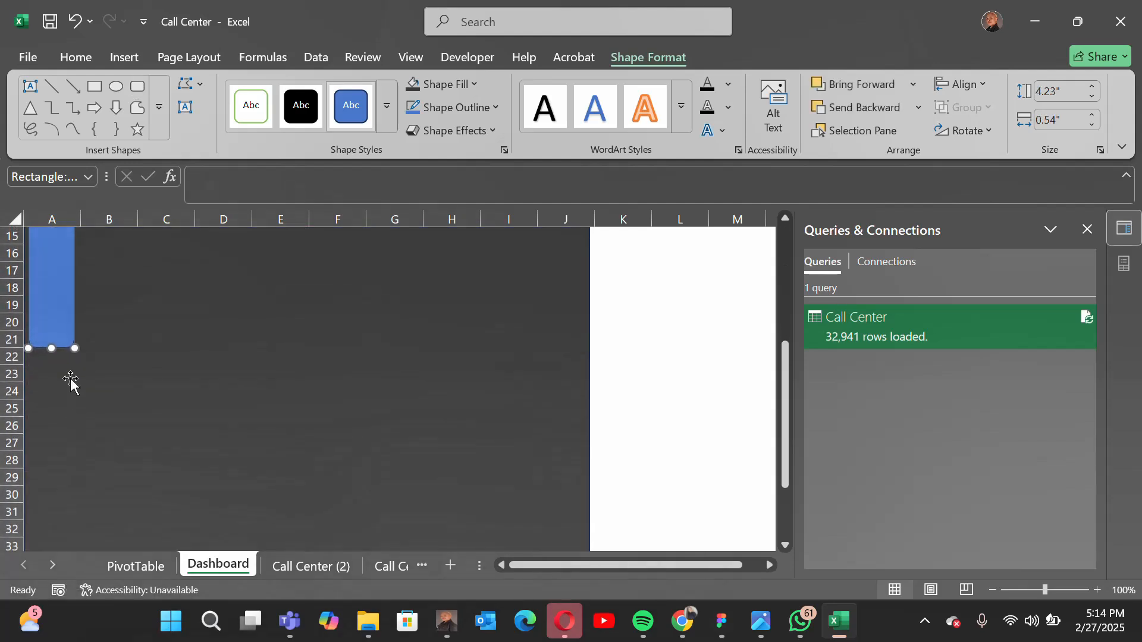
pyautogui.moveTo(51, 355); pyautogui.dragTo(38, 516)
pyautogui.scroll(-3, 42, 476)
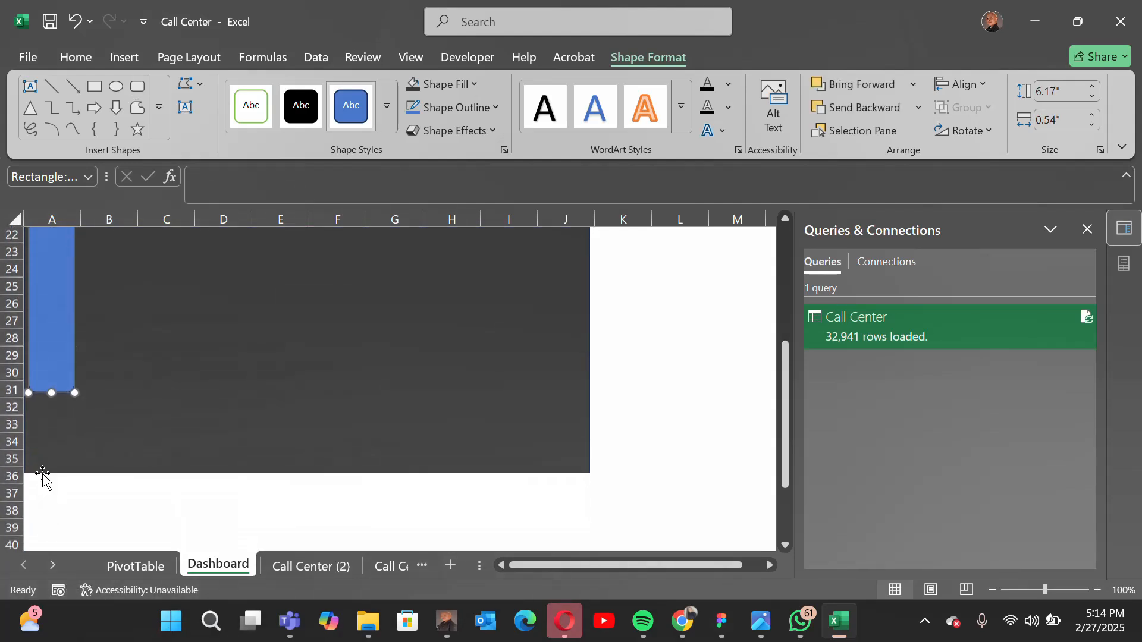
pyautogui.moveTo(53, 341); pyautogui.dragTo(38, 436)
pyautogui.scroll(3, 67, 428)
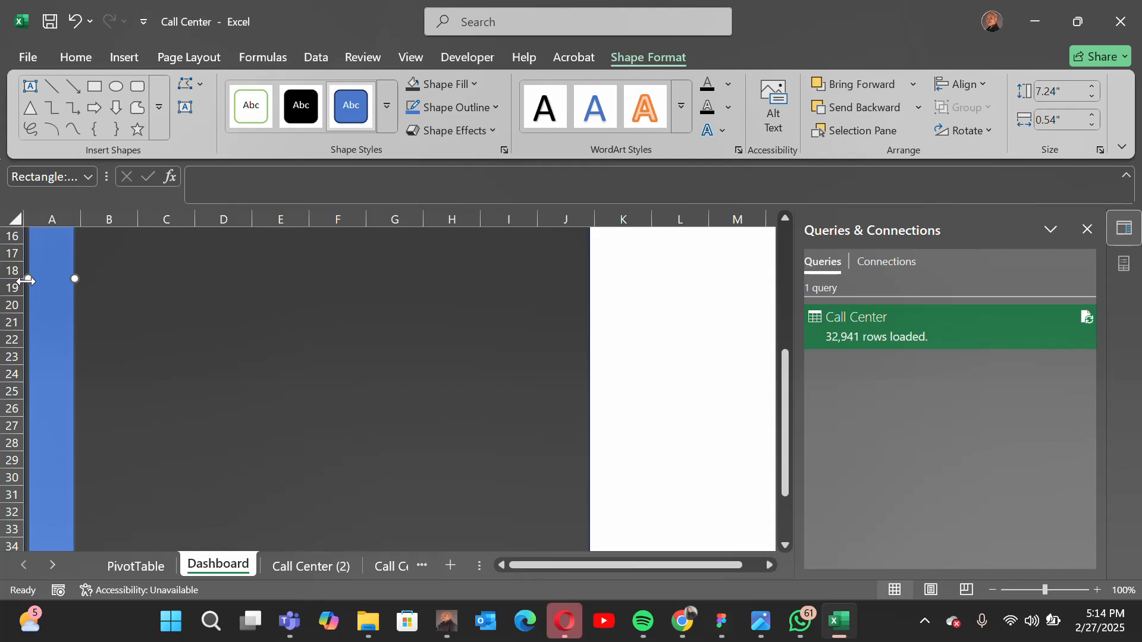
pyautogui.moveTo(28, 279); pyautogui.dragTo(25, 278)
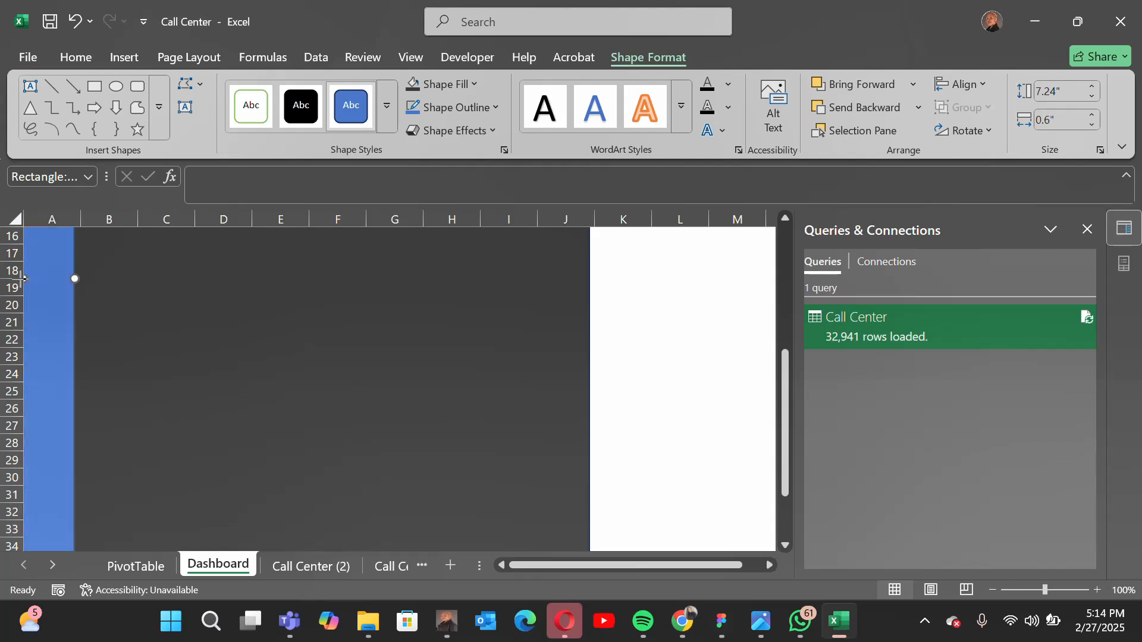
pyautogui.scroll(4, 85, 342)
pyautogui.click(85, 342)
pyautogui.scroll(2, 66, 324)
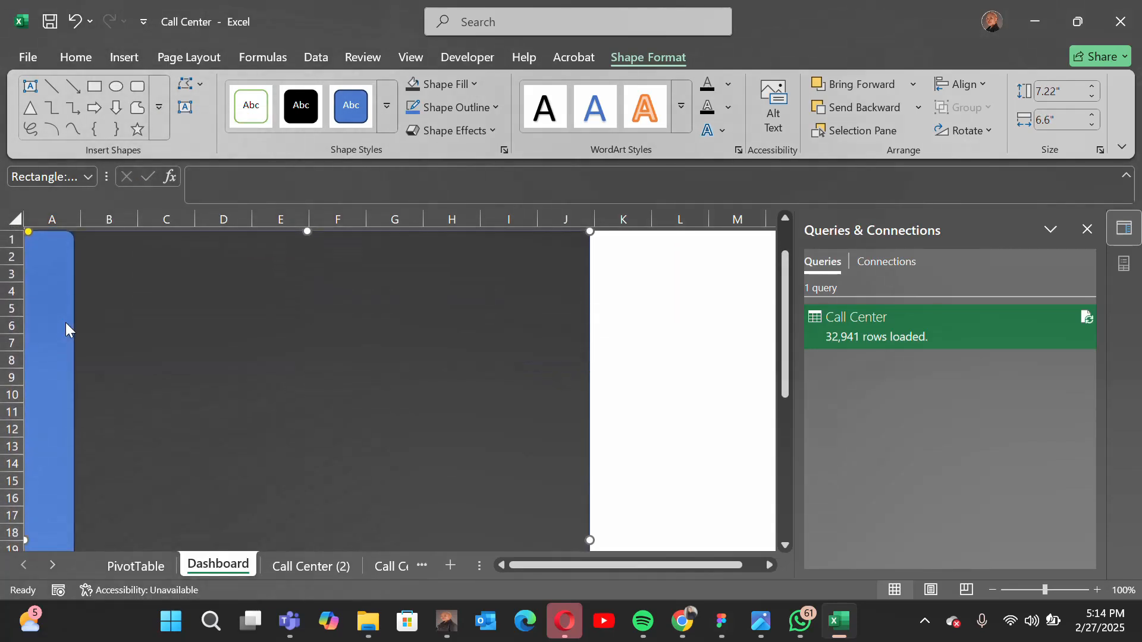
pyautogui.click(474, 84)
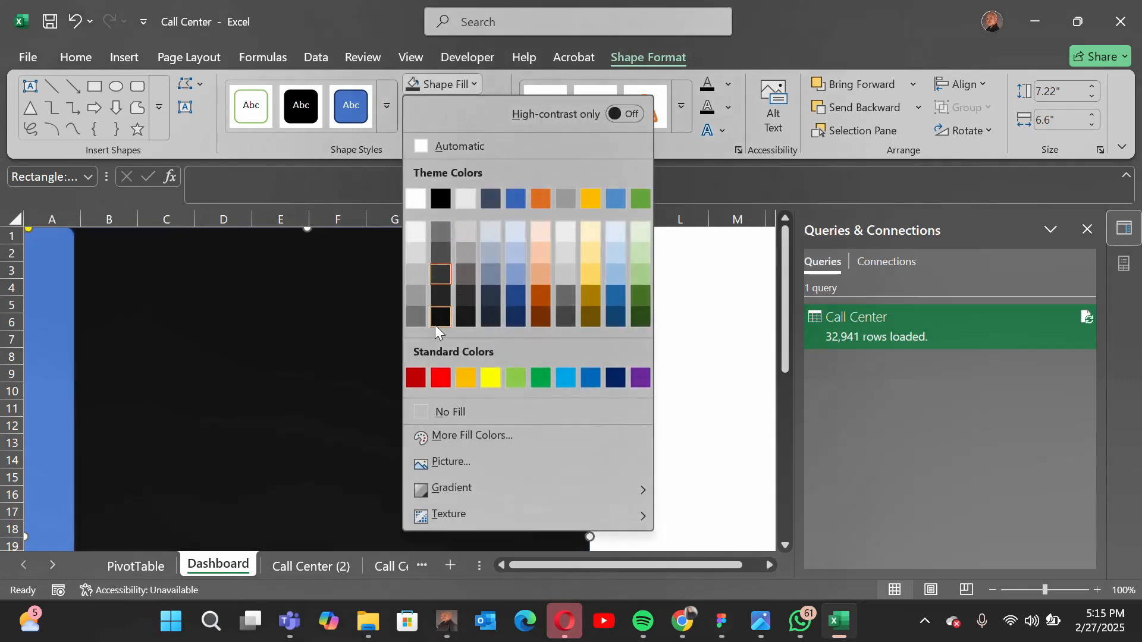
pyautogui.click(46, 357)
# - Fill the narrow vertical strip with the darkest tint of black from the theme colours and remove its outline
pyautogui.click(52, 295)
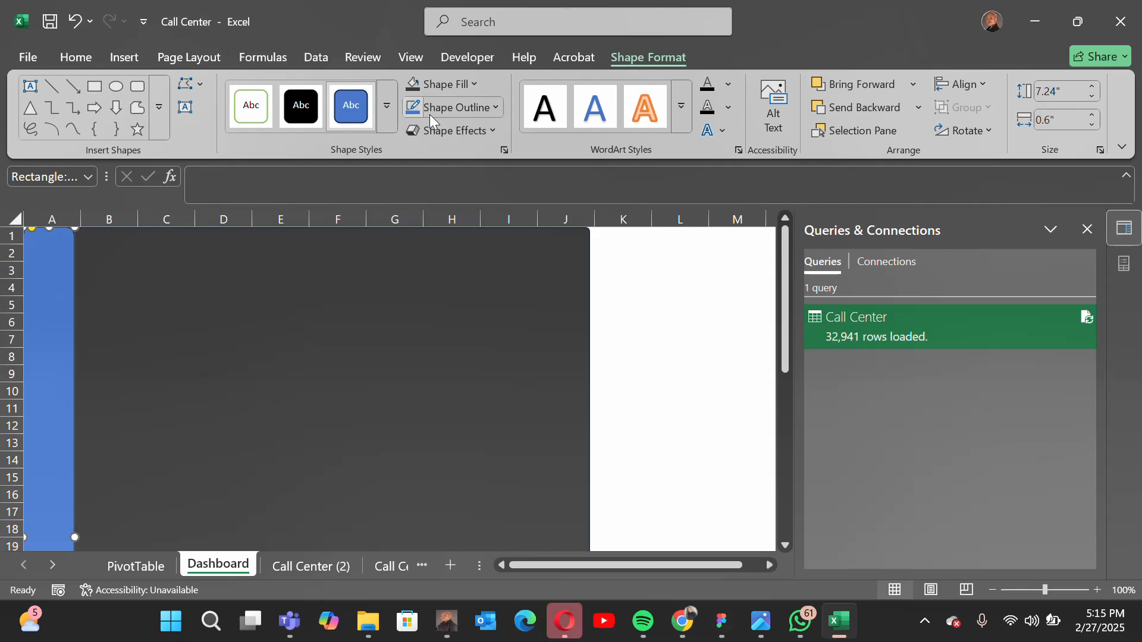
pyautogui.click(479, 84)
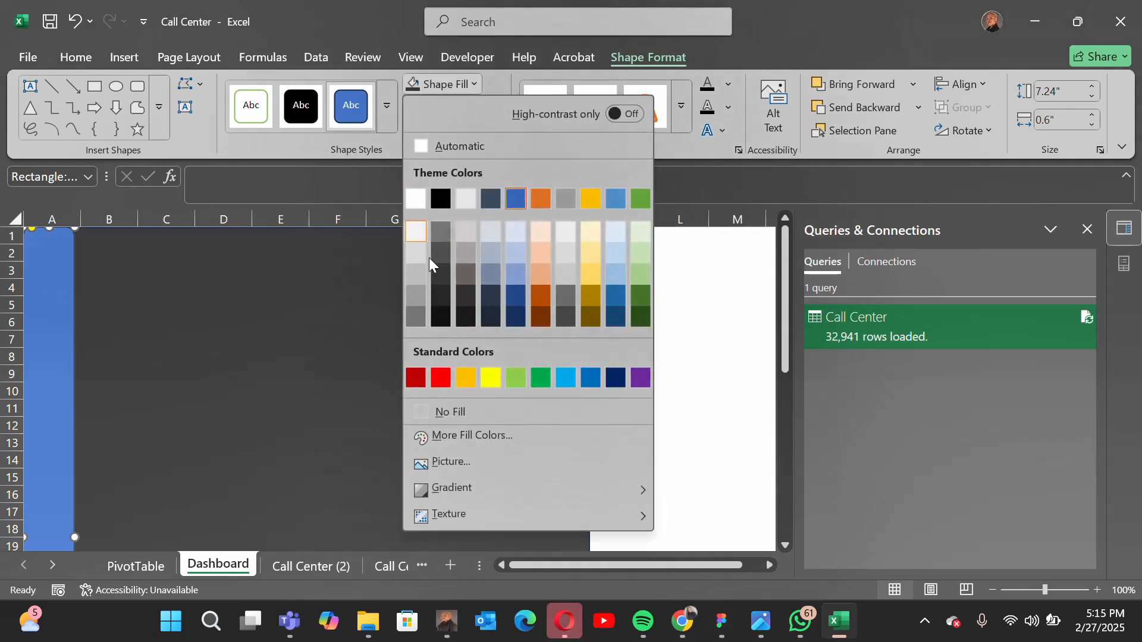
pyautogui.click(440, 317)
pyautogui.scroll(-4, 334, 420)
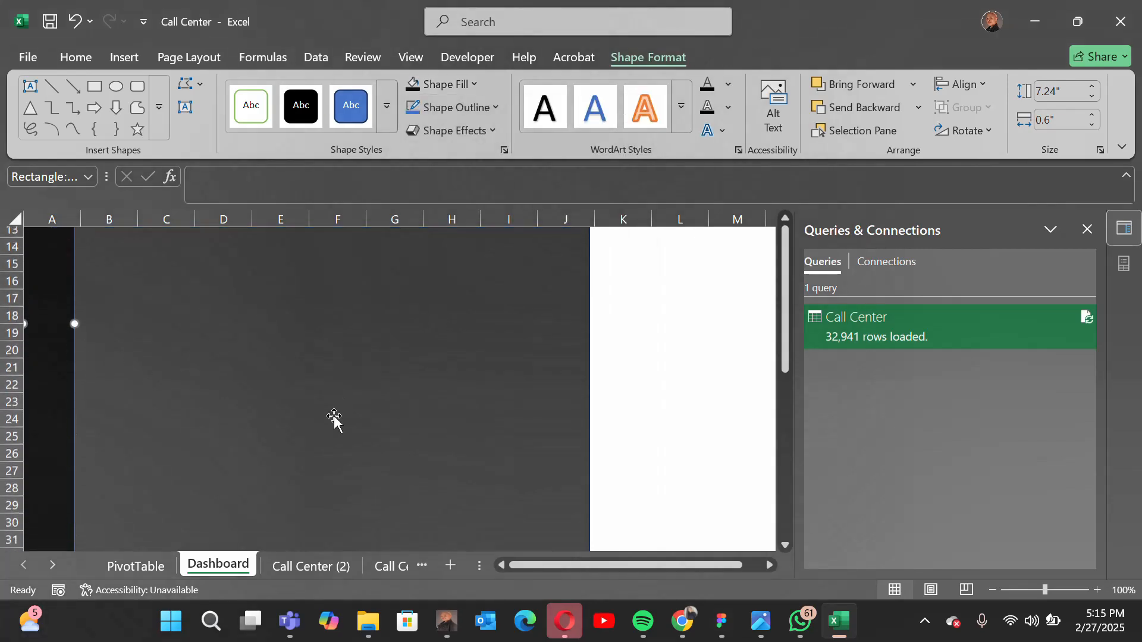
pyautogui.click(500, 107)
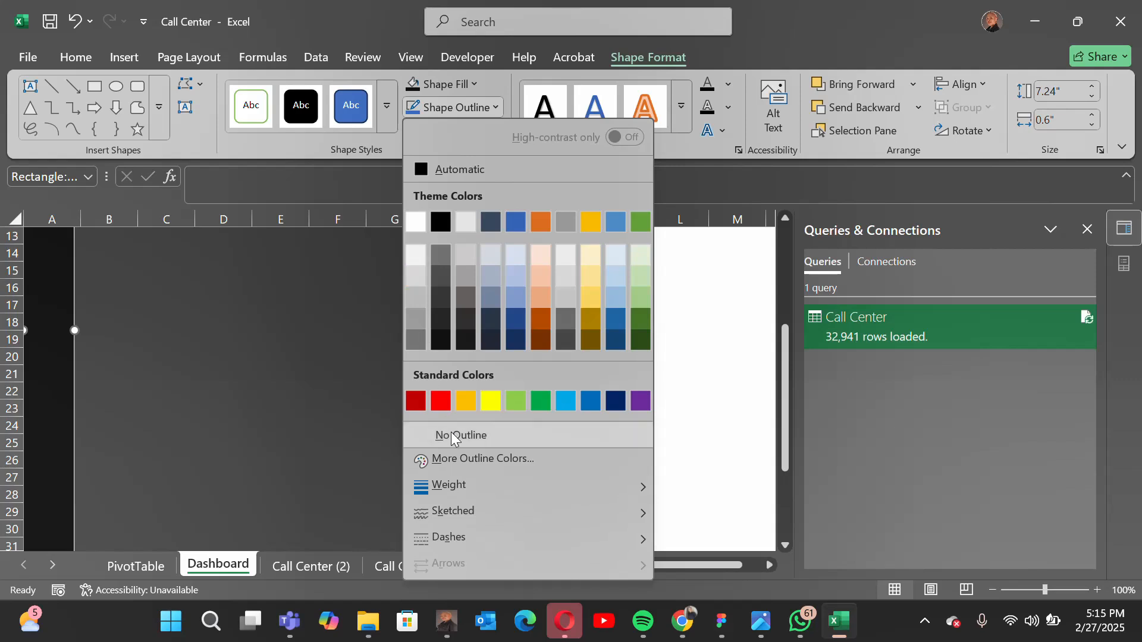
pyautogui.click(461, 435)
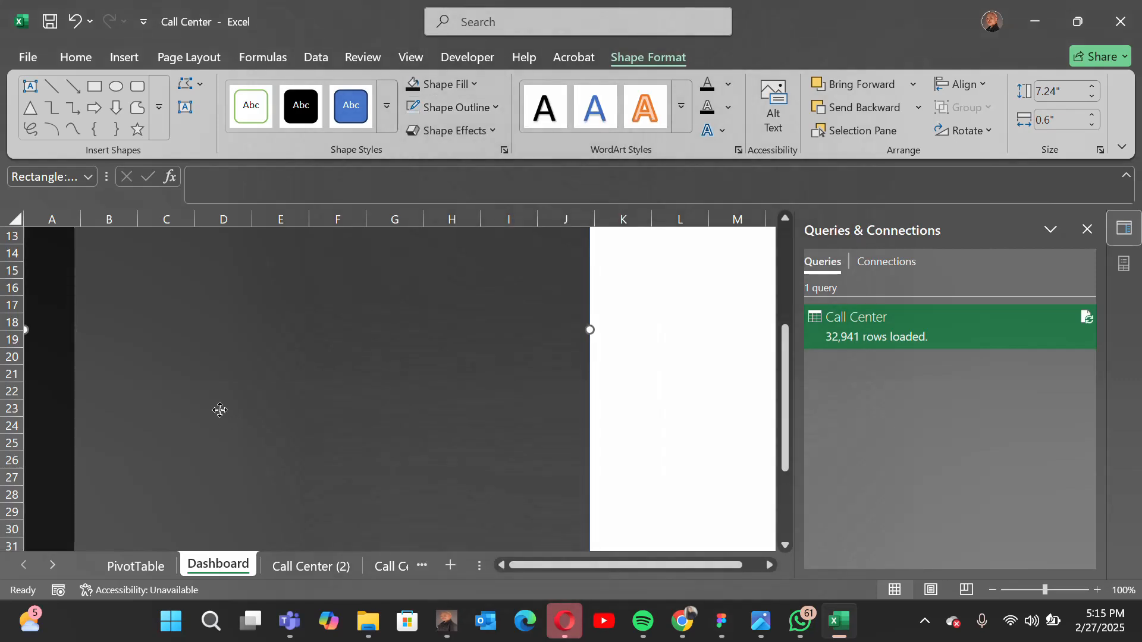
# - Reduce the narrow strip's corner rounding until its corners are practically square
pyautogui.scroll(4, 221, 413)
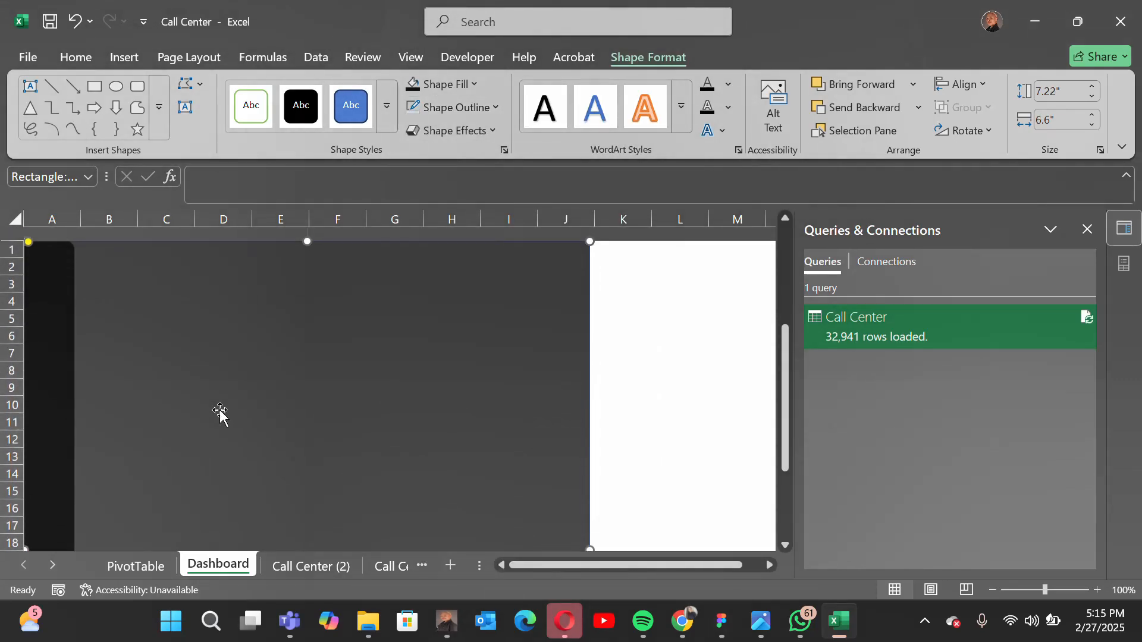
pyautogui.click(52, 250)
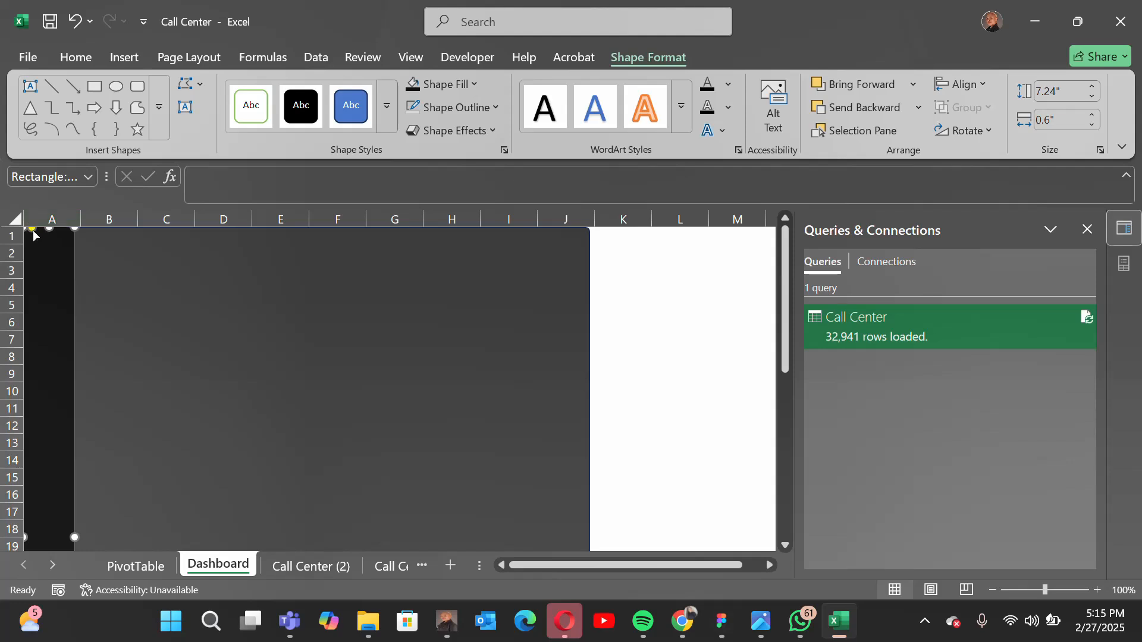
pyautogui.moveTo(33, 230); pyautogui.dragTo(27, 237)
# - Remove the outline from the large dark grey background rectangle
pyautogui.click(196, 327)
pyautogui.scroll(-5, 215, 368)
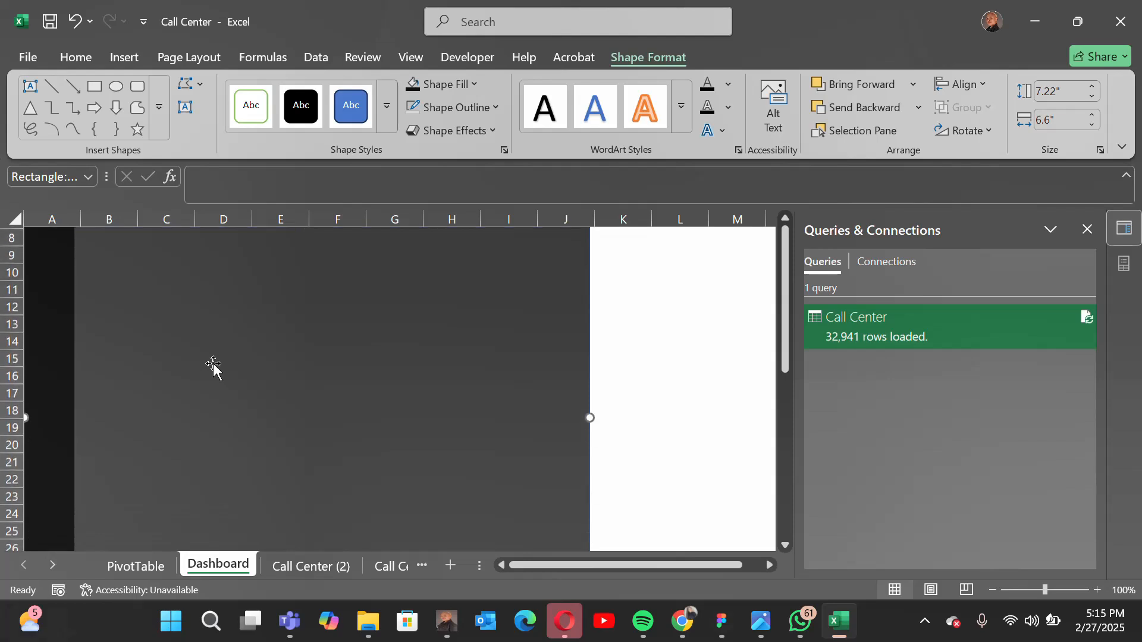
pyautogui.scroll(5, 215, 369)
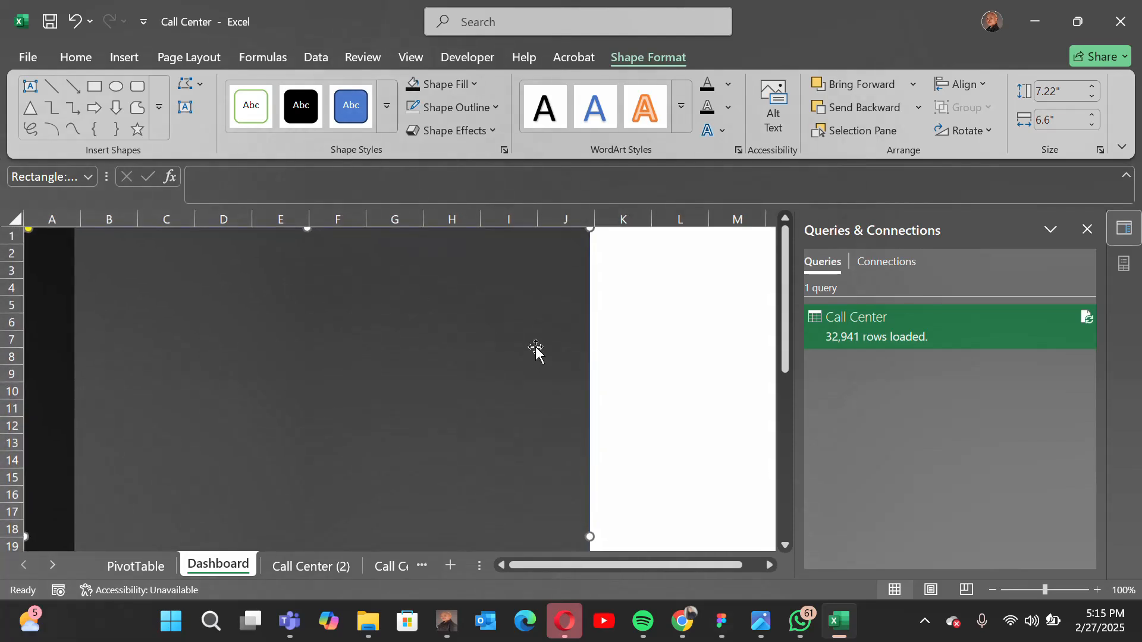
pyautogui.scroll(2, 511, 357)
pyautogui.click(497, 110)
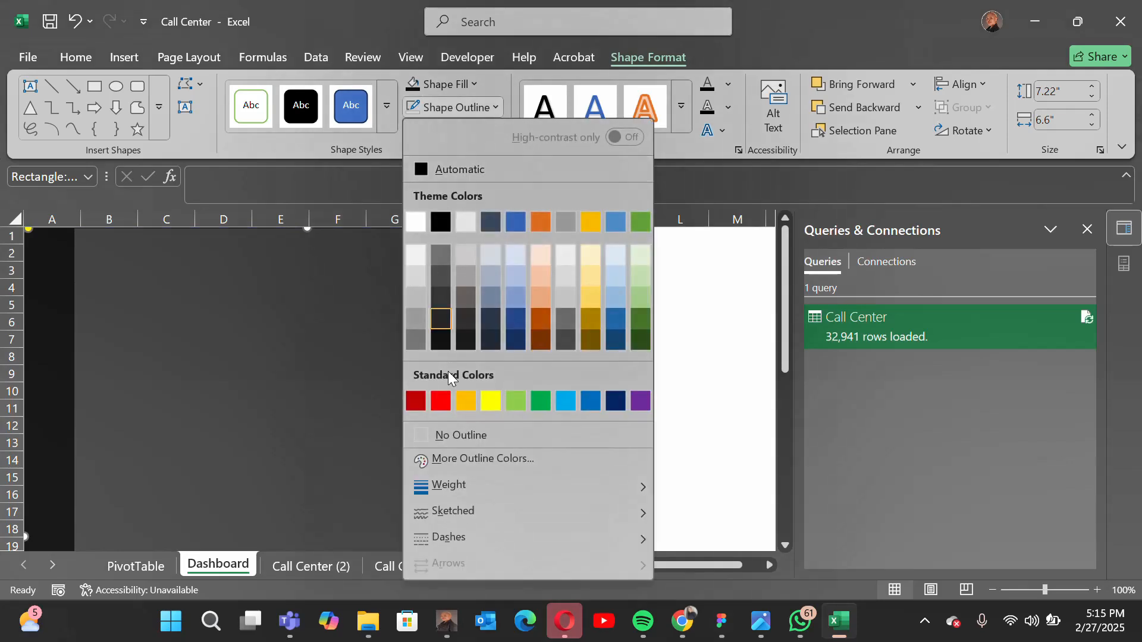
pyautogui.click(446, 442)
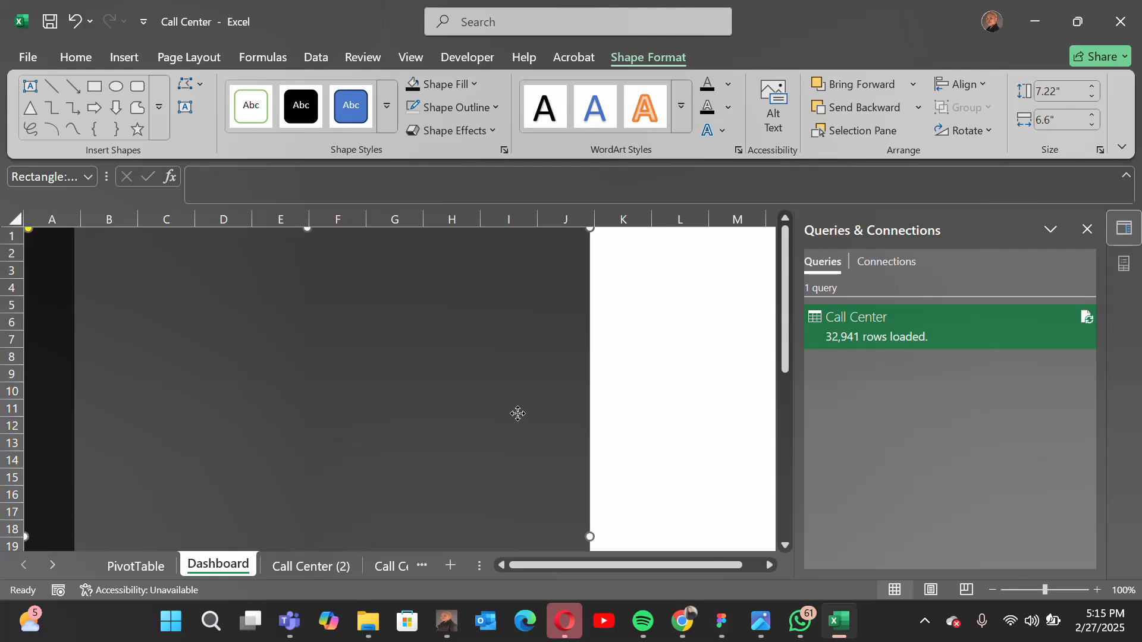
pyautogui.scroll(-7, 518, 413)
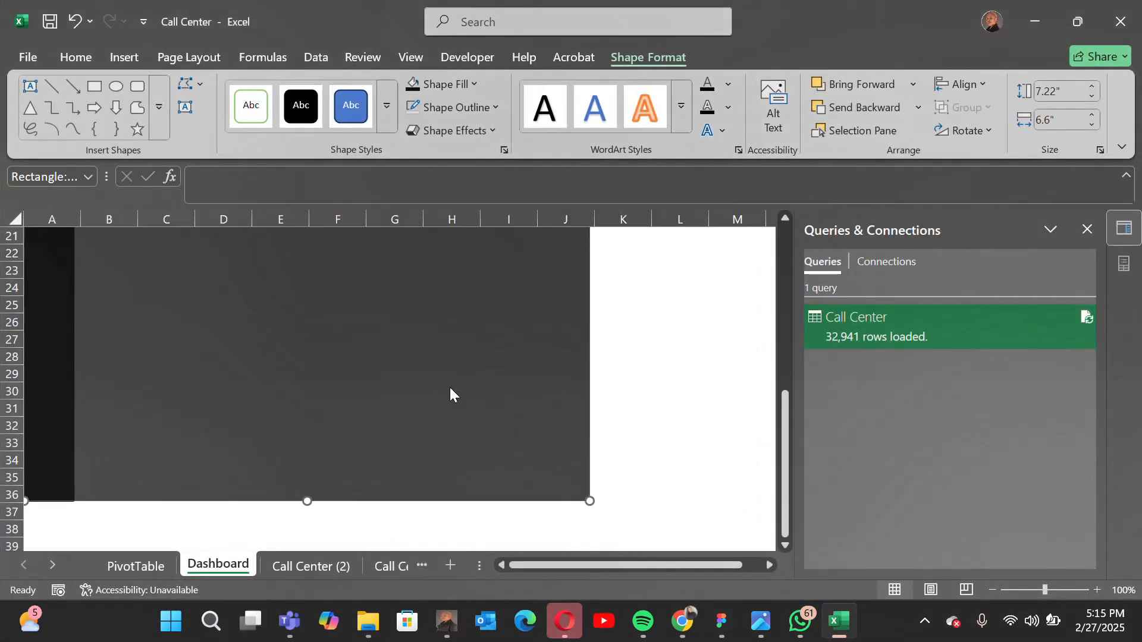
pyautogui.scroll(2, 446, 386)
pyautogui.scroll(3, 451, 390)
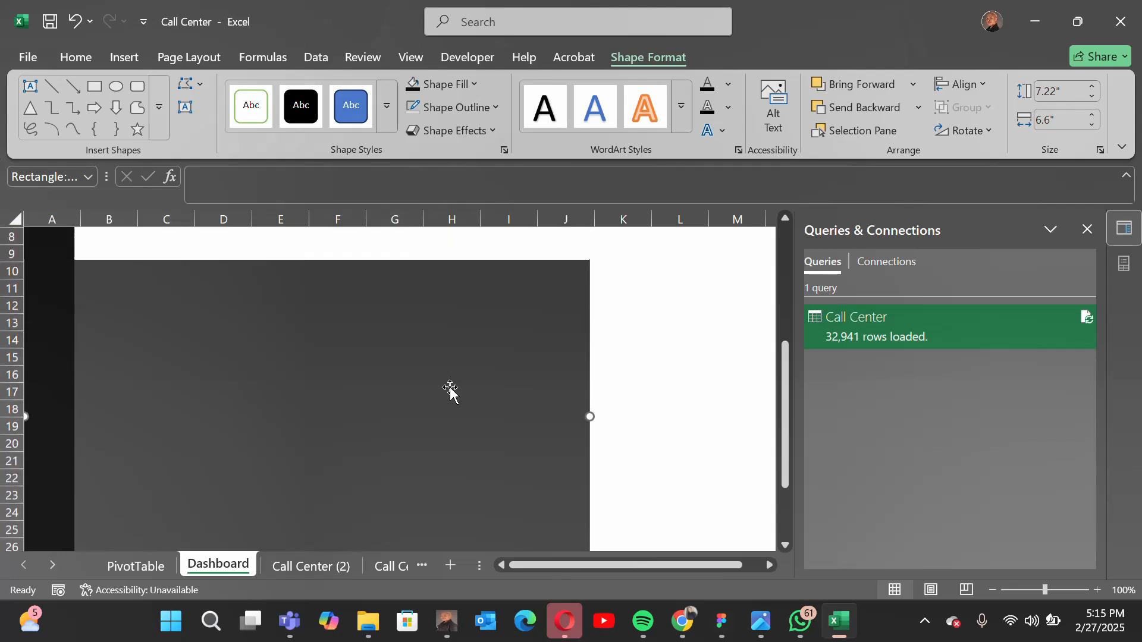
pyautogui.scroll(1, 450, 390)
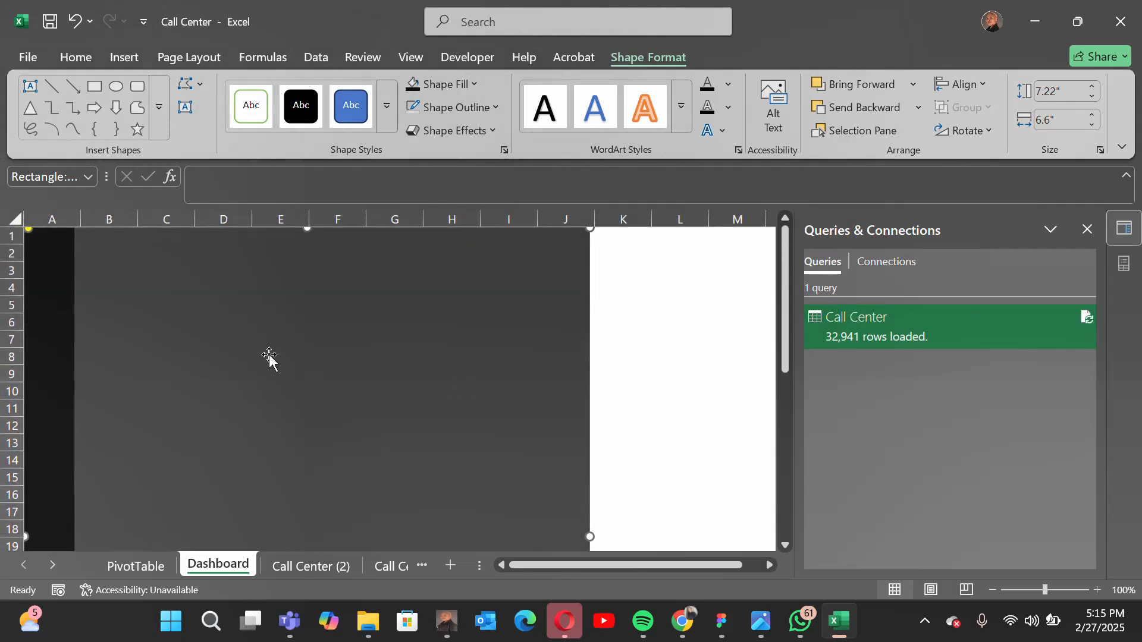
# - Draw a horizontal line about 6.01 inches long across the background just below row 3 and colour it a grey theme shade
pyautogui.click(50, 87)
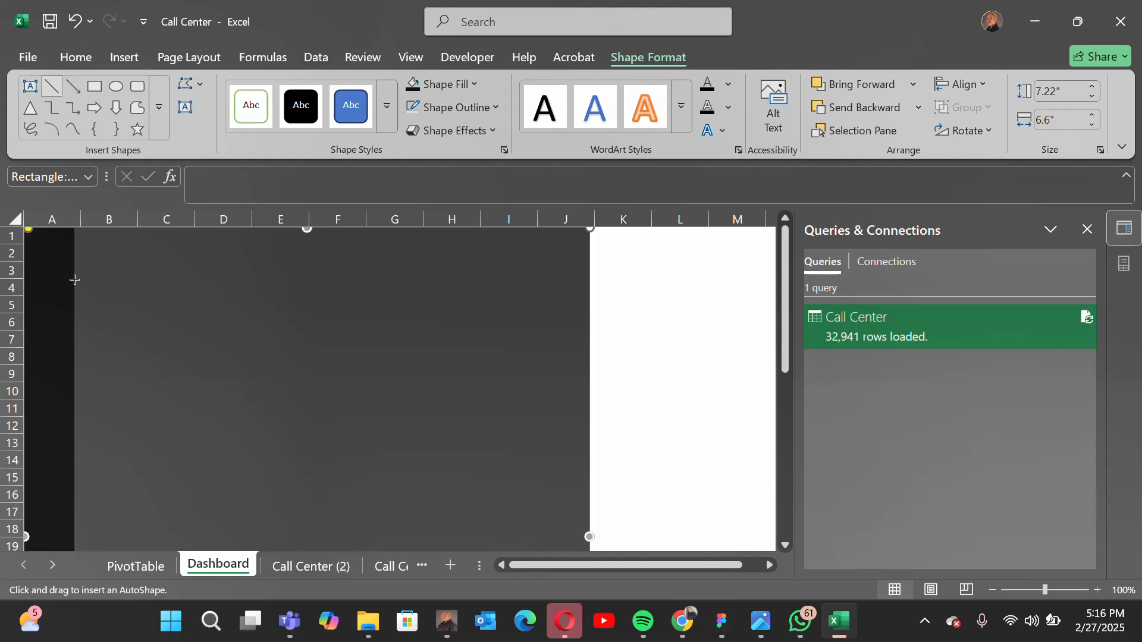
pyautogui.moveTo(74, 280); pyautogui.dragTo(474, 315)
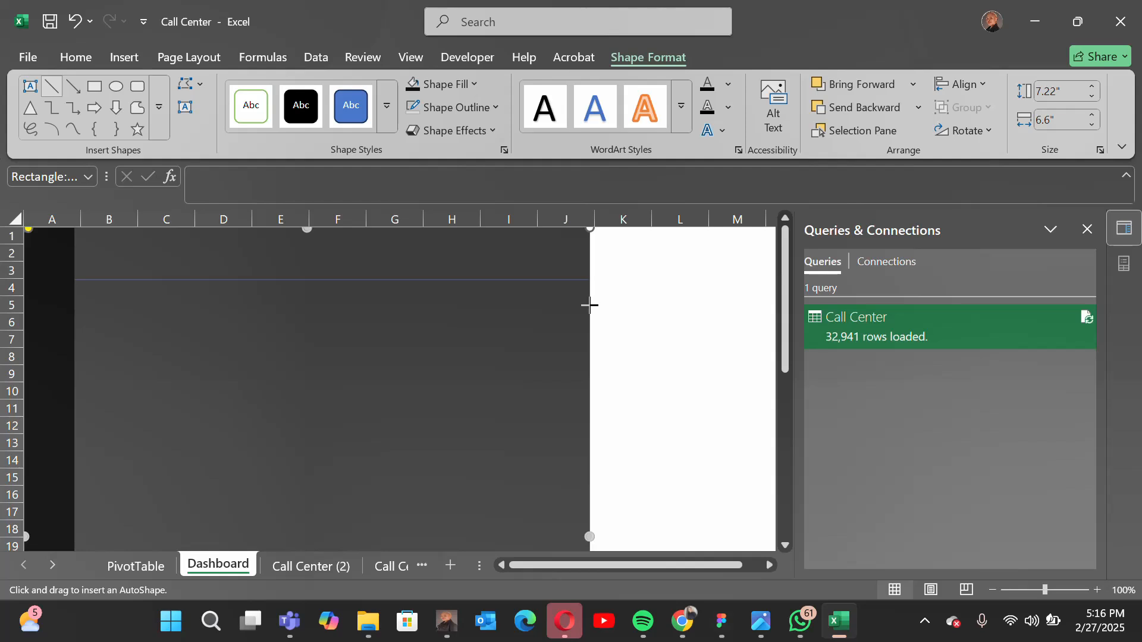
pyautogui.moveTo(590, 305); pyautogui.dragTo(590, 305)
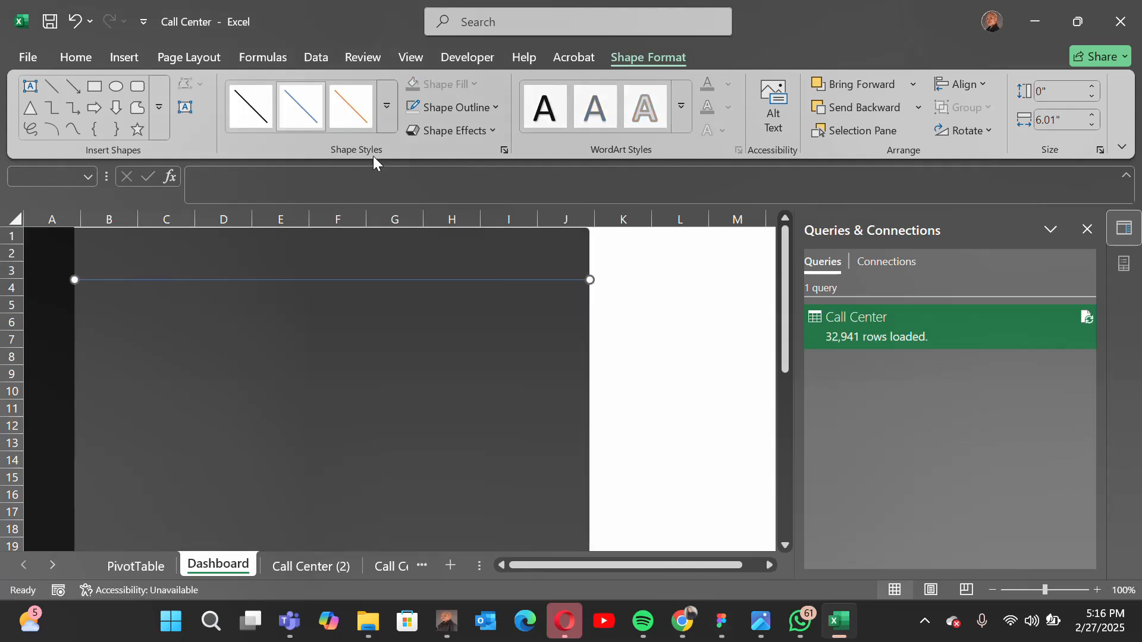
pyautogui.click(495, 108)
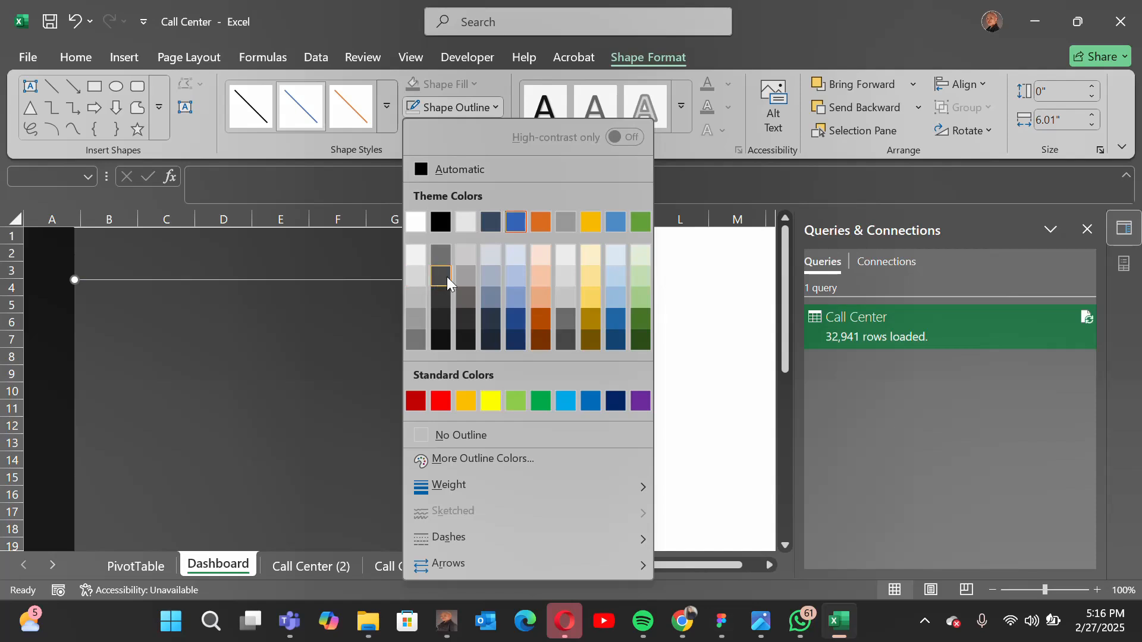
pyautogui.click(466, 277)
pyautogui.click(292, 406)
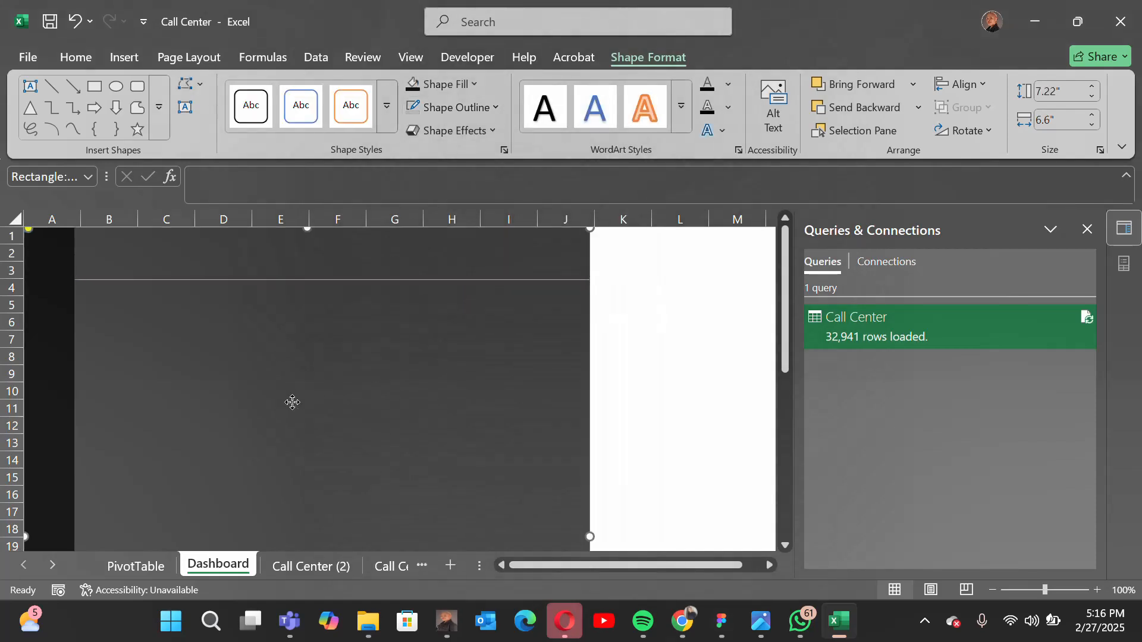
# - Draw a rounded rectangle card about 1.1 by 1.16 inches in columns B to C from row 5, with nearly square corners
pyautogui.scroll(-1, 293, 404)
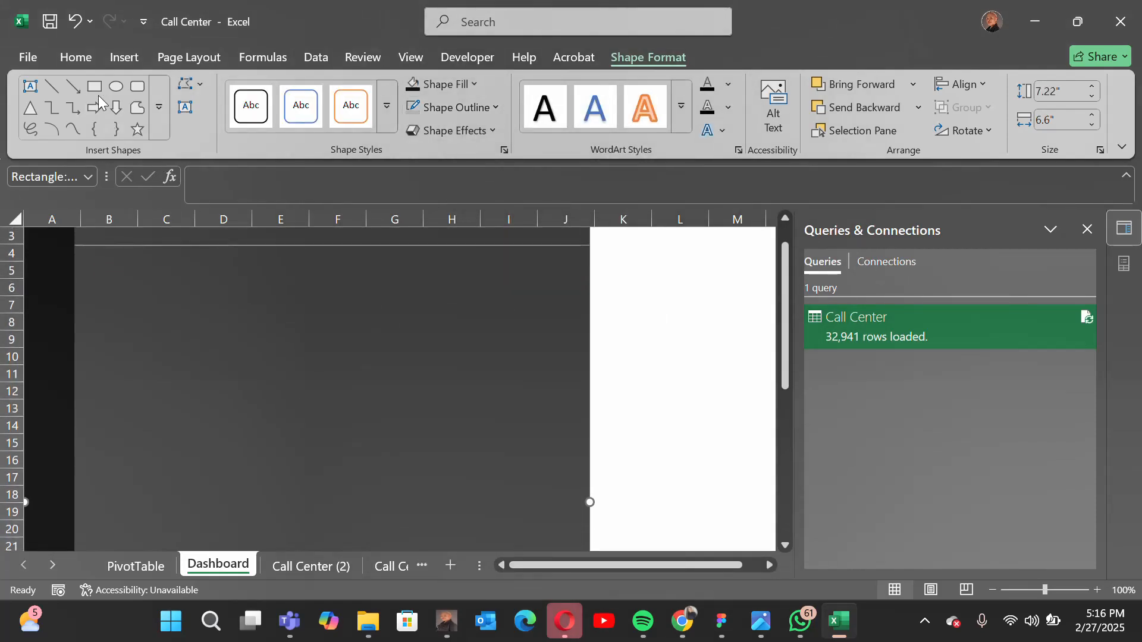
pyautogui.click(133, 92)
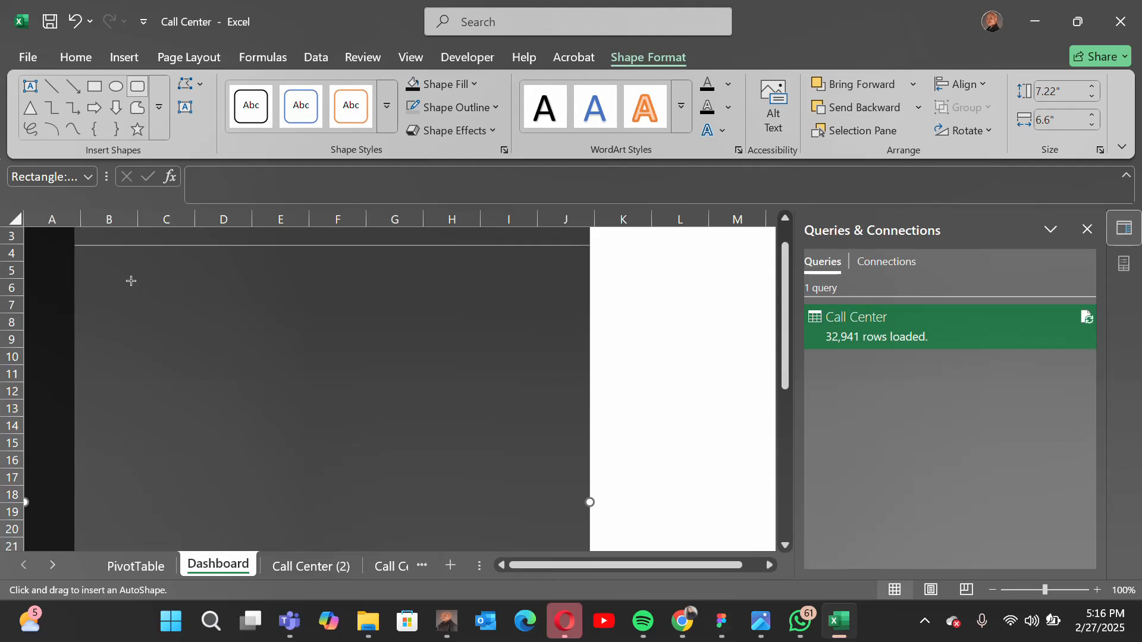
pyautogui.moveTo(93, 274); pyautogui.dragTo(197, 367)
pyautogui.moveTo(154, 328); pyautogui.dragTo(148, 326)
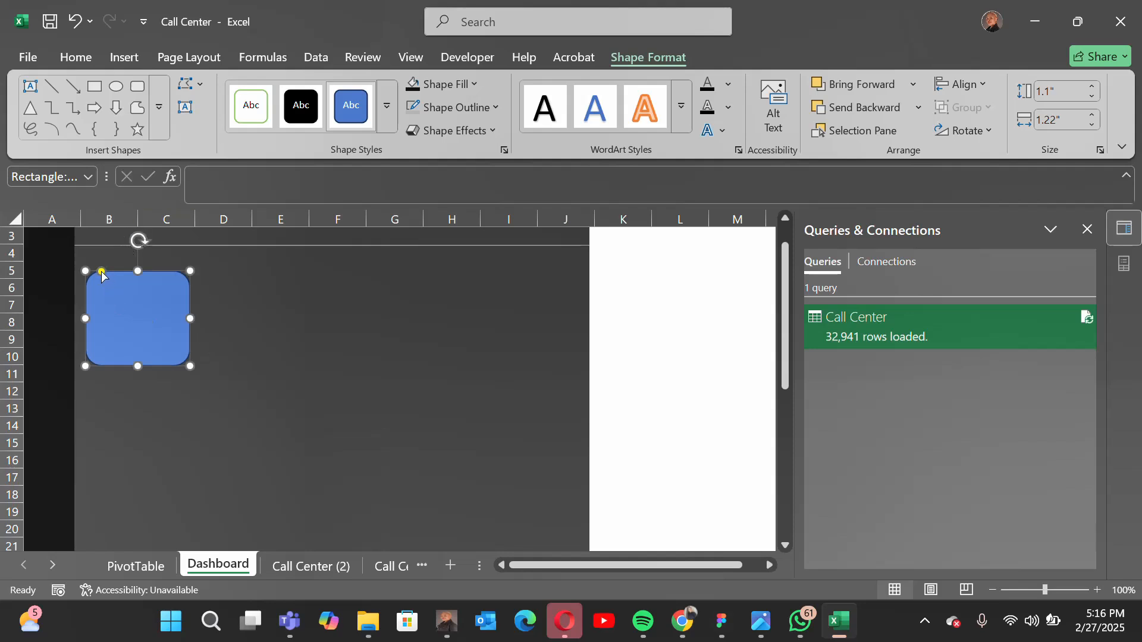
pyautogui.moveTo(102, 273); pyautogui.dragTo(89, 273)
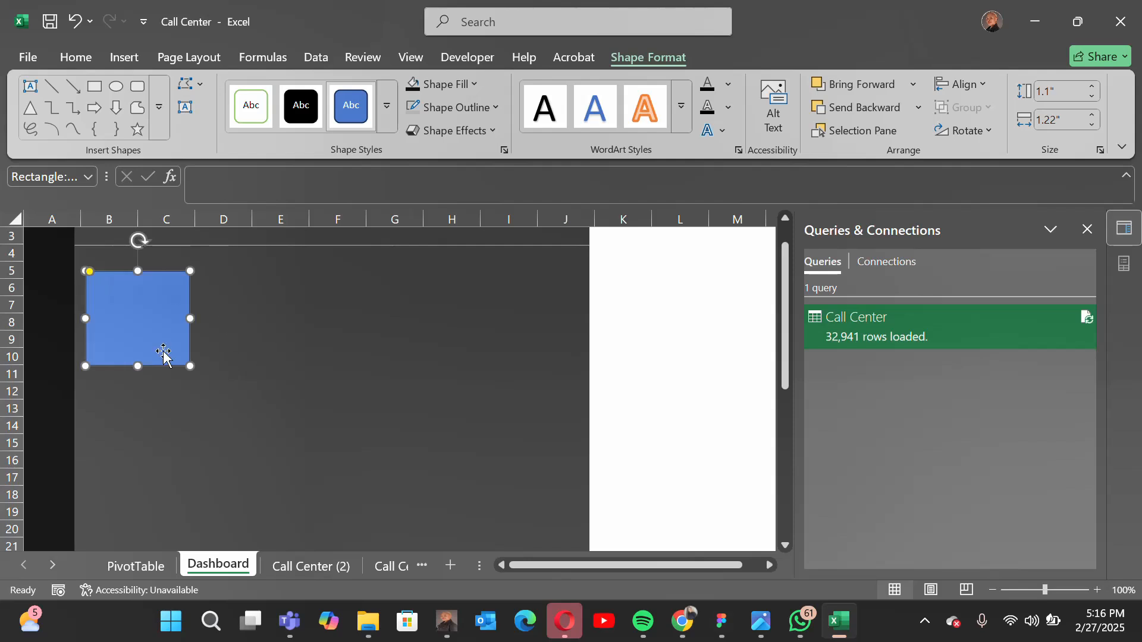
pyautogui.moveTo(190, 319); pyautogui.dragTo(185, 321)
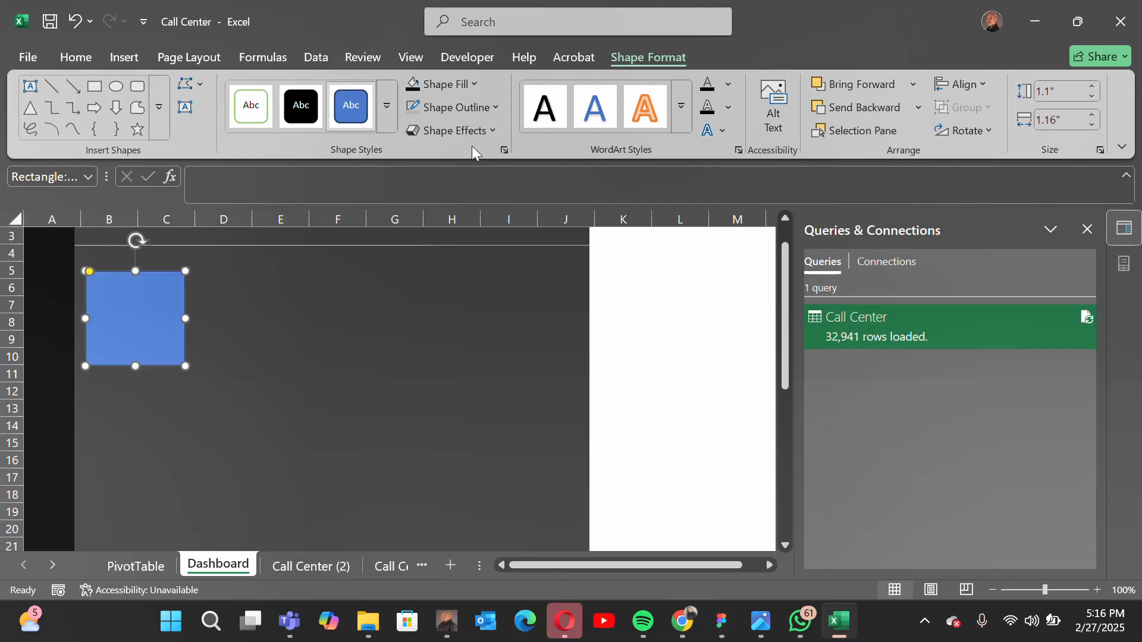
# - Fill the new card with a near-black theme tint of black and remove its outline
pyautogui.click(476, 85)
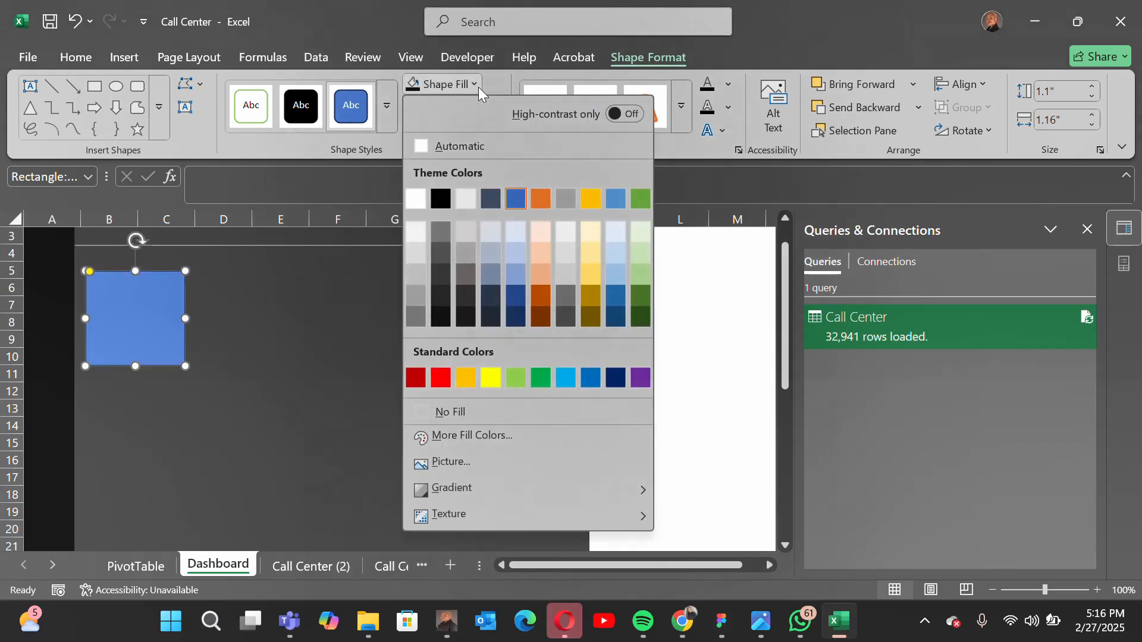
pyautogui.click(439, 301)
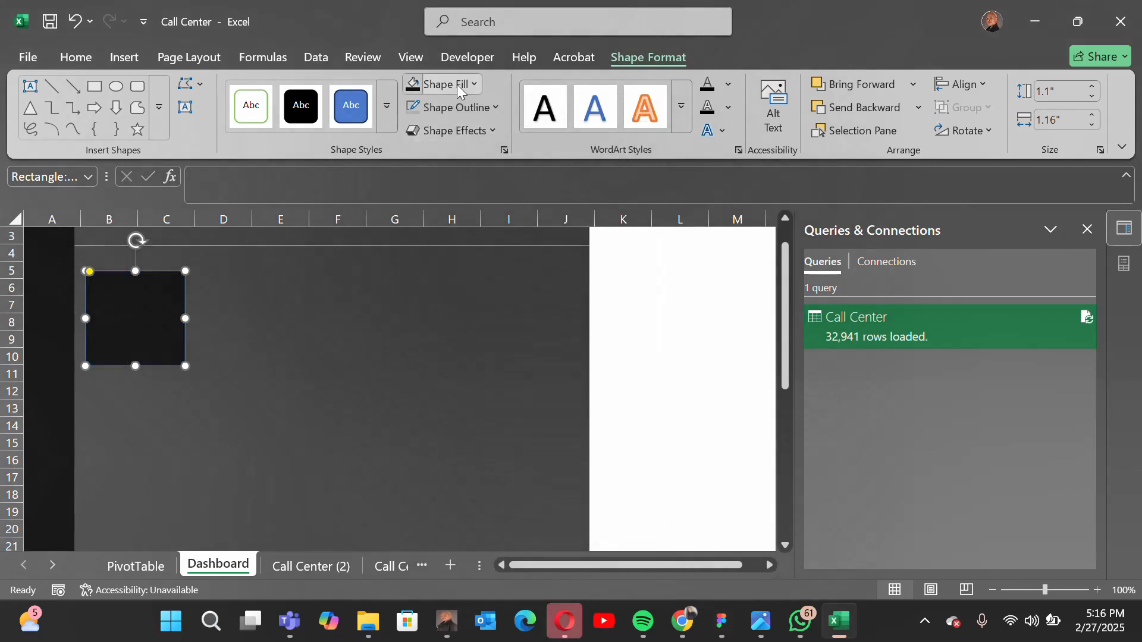
pyautogui.click(499, 107)
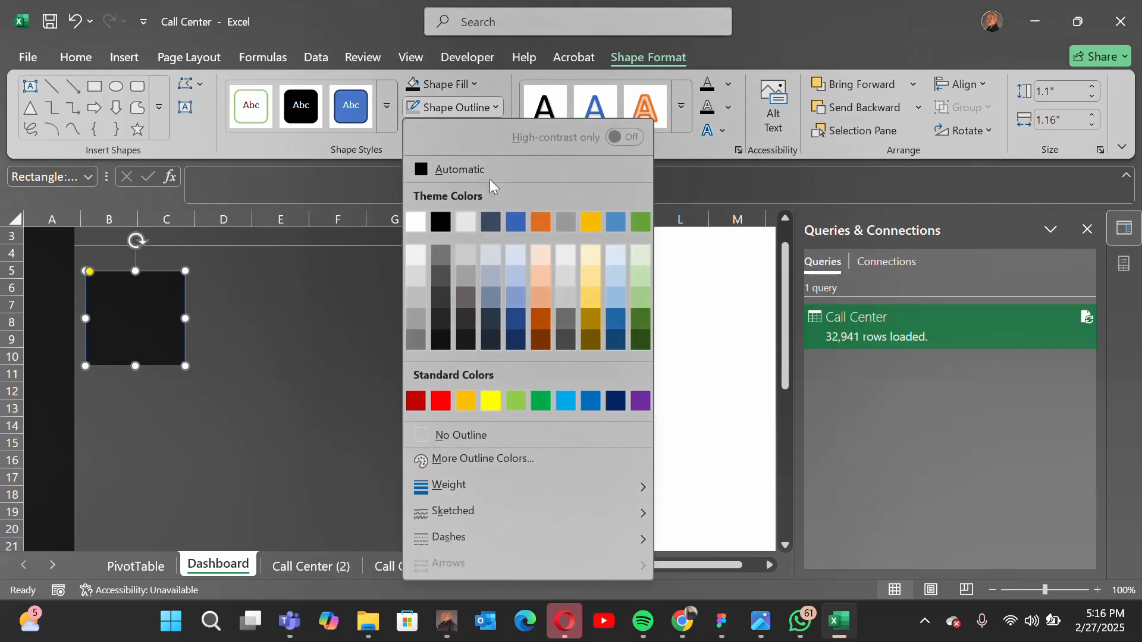
pyautogui.click(470, 439)
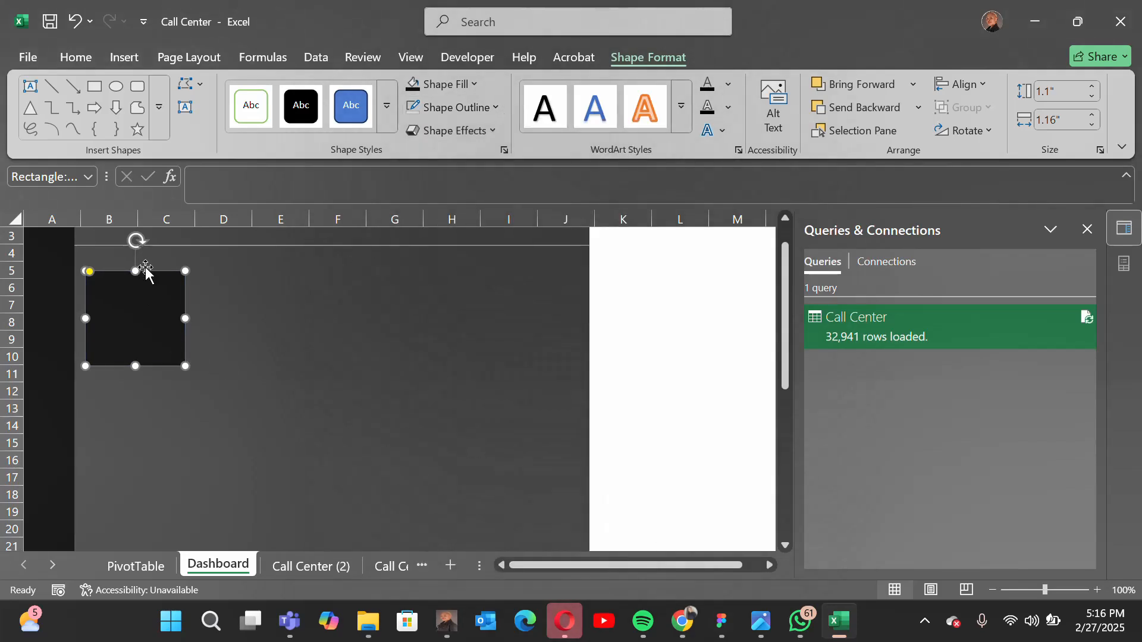
pyautogui.click(244, 332)
# - Duplicate the dark card twice and arrange the copies in an evenly spaced row beside it, reaching column G
pyautogui.click(147, 323)
pyautogui.hotkey('ctrl', 'd')
pyautogui.moveTo(143, 322); pyautogui.dragTo(236, 307)
pyautogui.hotkey('ctrl', 'd')
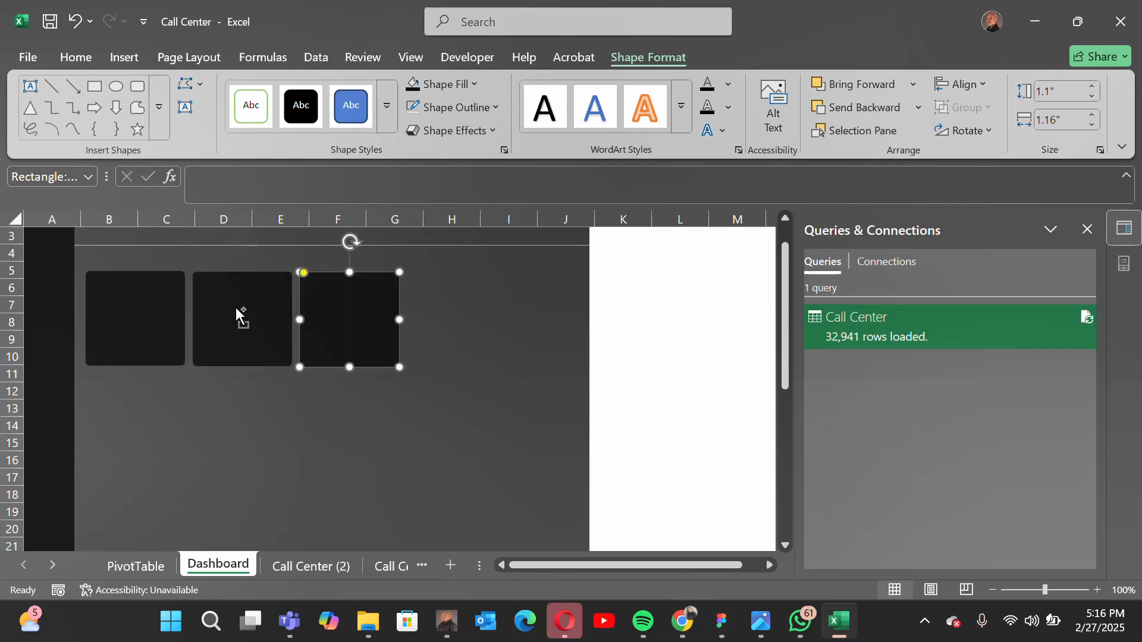
pyautogui.scroll(-2, 413, 395)
pyautogui.scroll(2, 413, 395)
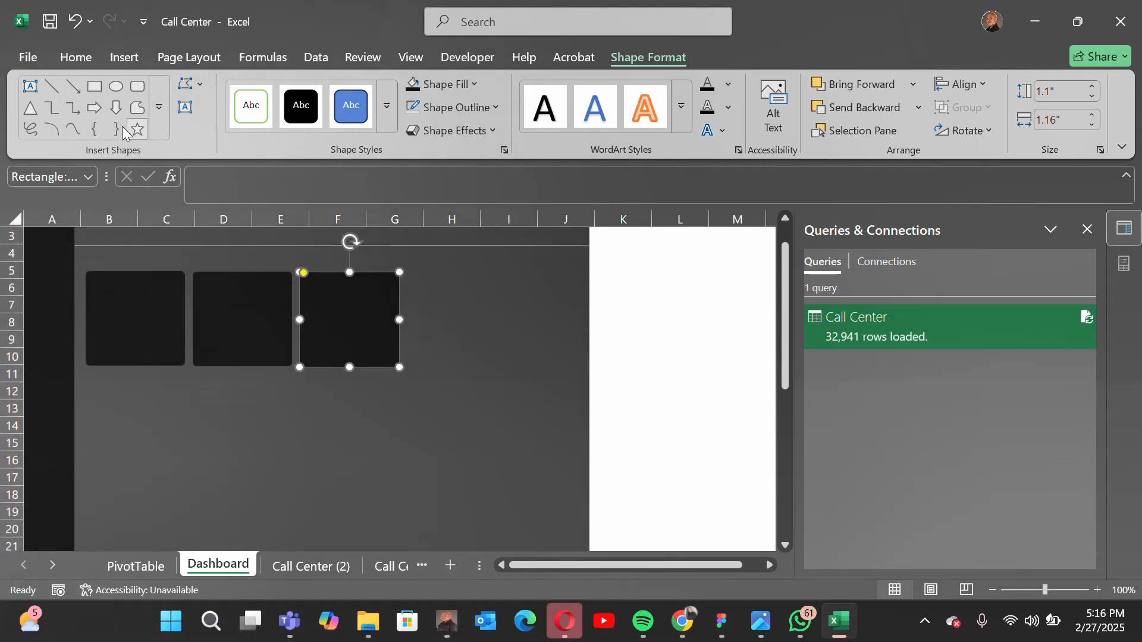
pyautogui.click(53, 88)
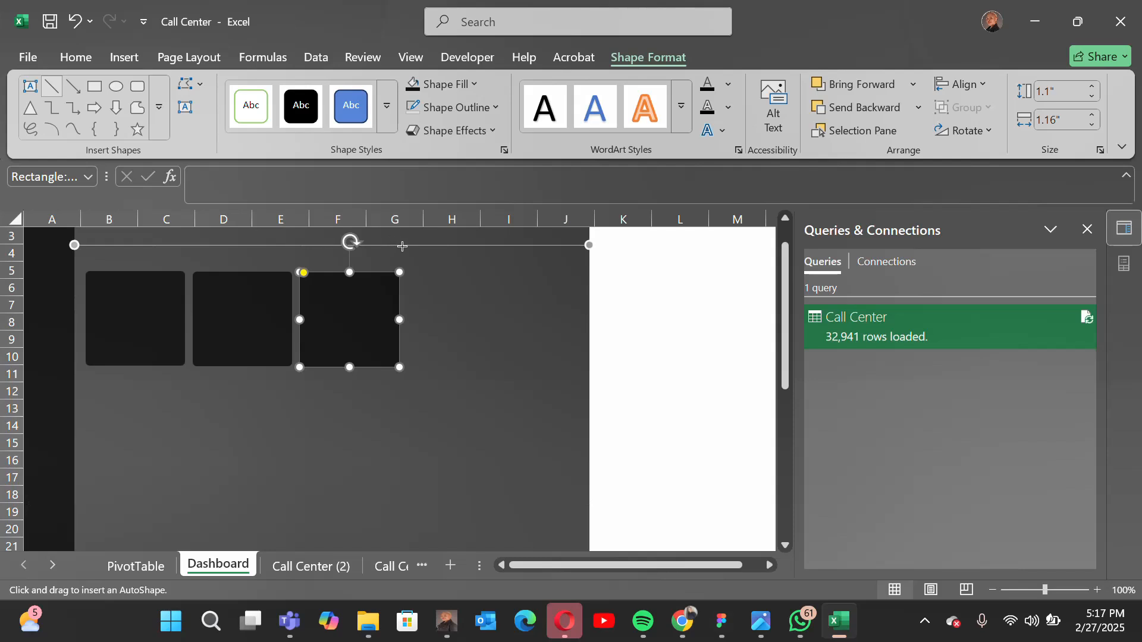
pyautogui.moveTo(413, 244)
pyautogui.mouseDown()
pyautogui.moveTo(383, 476)
pyautogui.moveTo(429, 543)
pyautogui.mouseUp()
pyautogui.hotkey('ctrl', 'z')
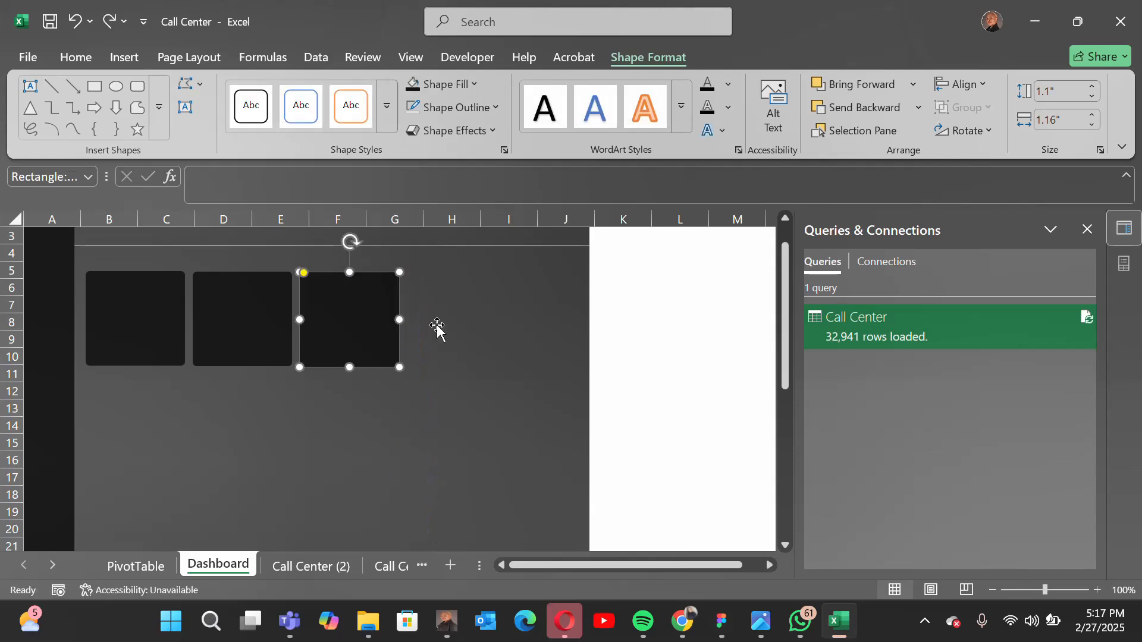
pyautogui.click(51, 88)
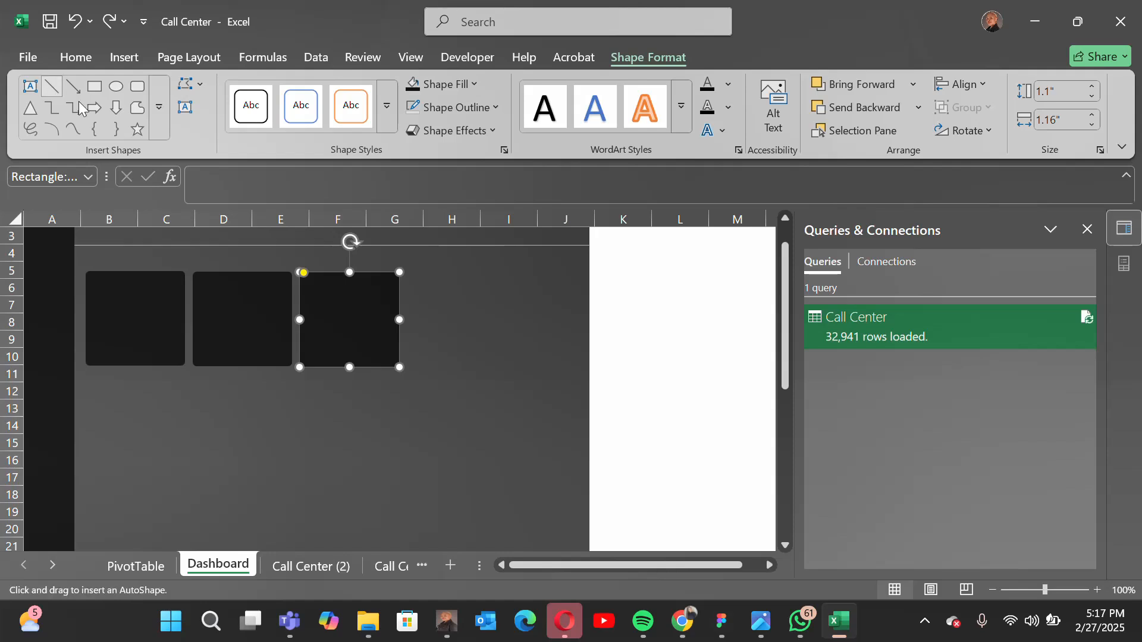
pyautogui.click(415, 245)
pyautogui.hotkey('ctrl', 'z')
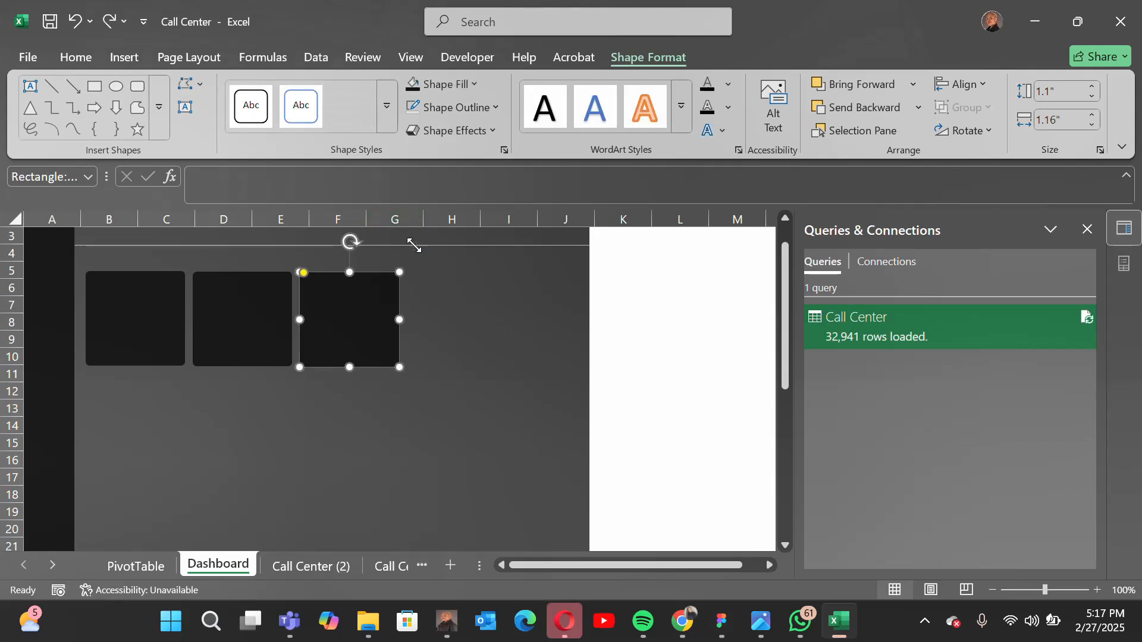
# - Draw a vertical line about 6.6 inches long near the end of column G, from the horizontal divider to the background's lower edge
pyautogui.click(51, 87)
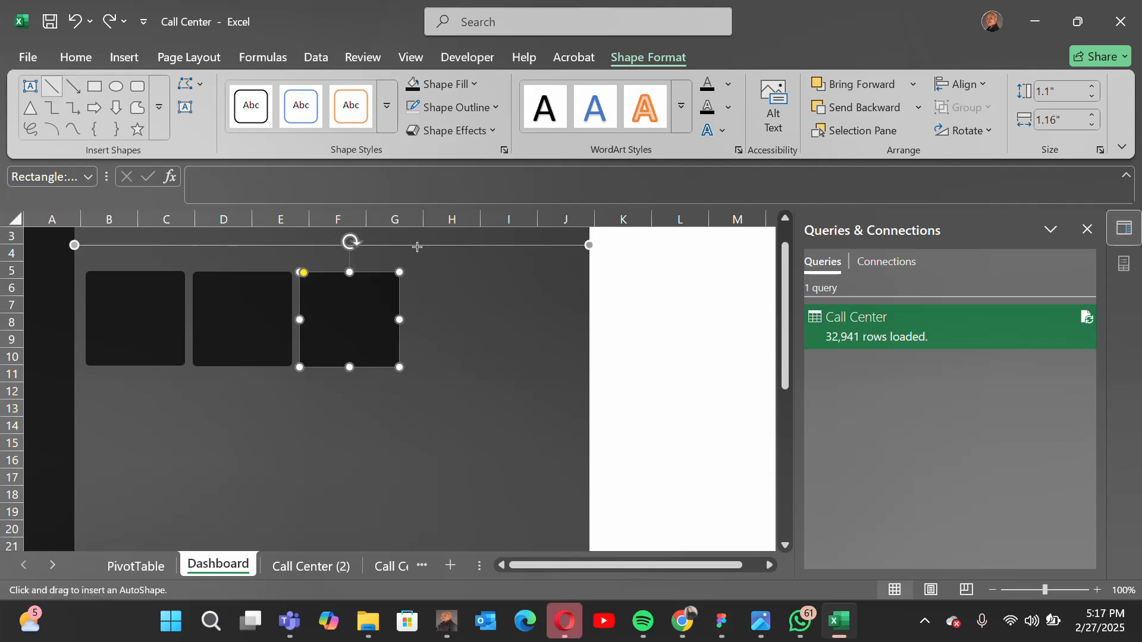
pyautogui.moveTo(417, 246); pyautogui.dragTo(420, 513)
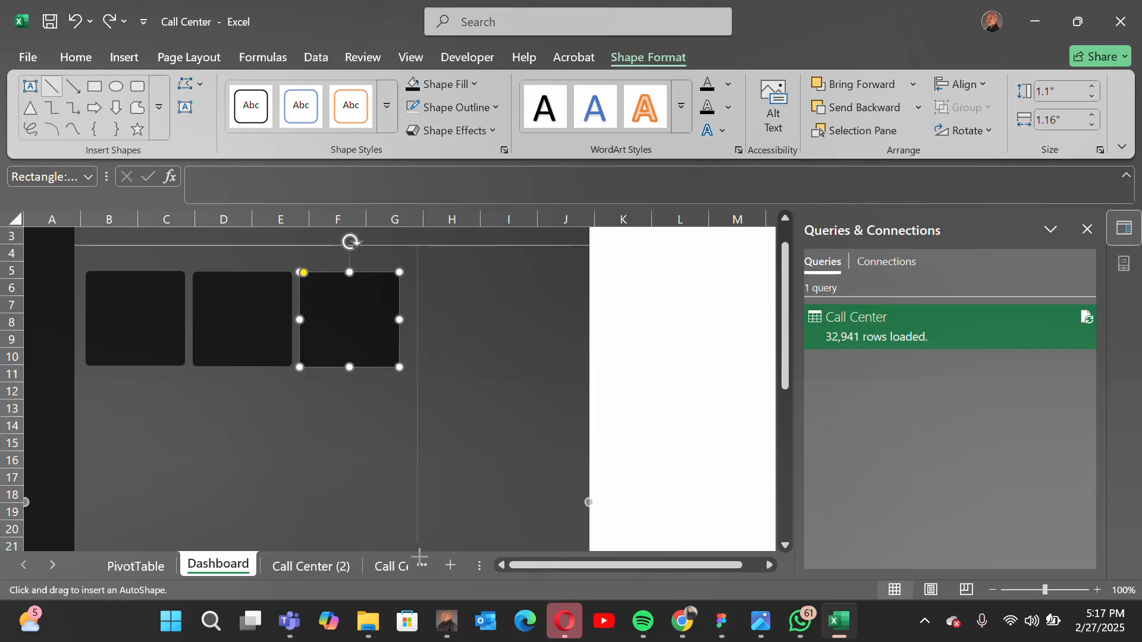
pyautogui.moveTo(420, 570); pyautogui.dragTo(417, 594)
pyautogui.scroll(-6, 417, 521)
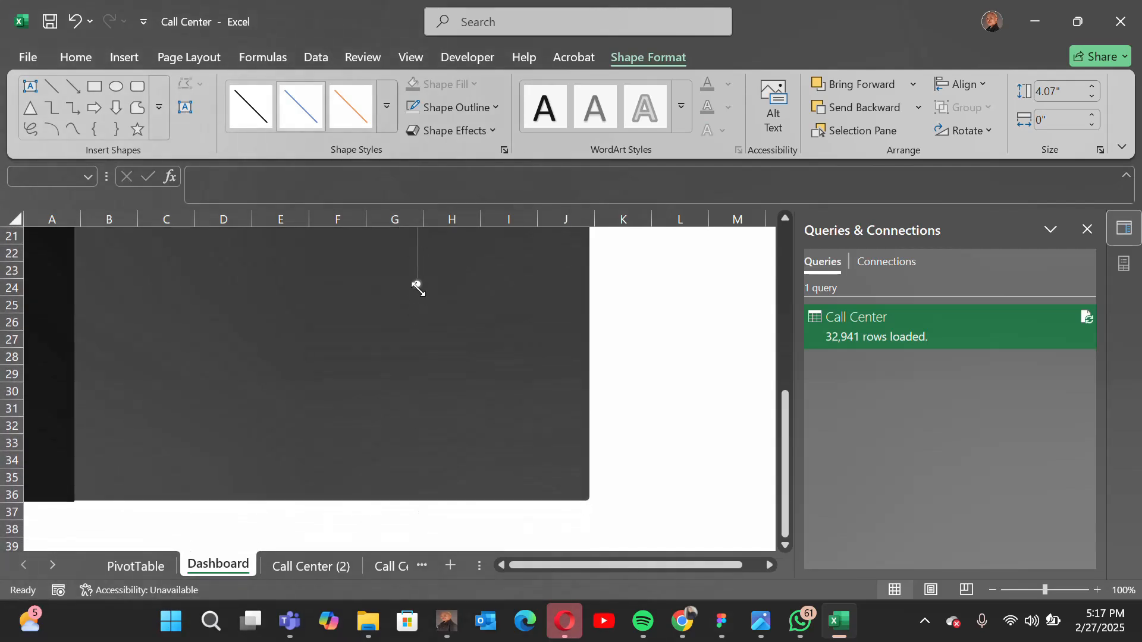
pyautogui.moveTo(418, 288); pyautogui.dragTo(421, 377)
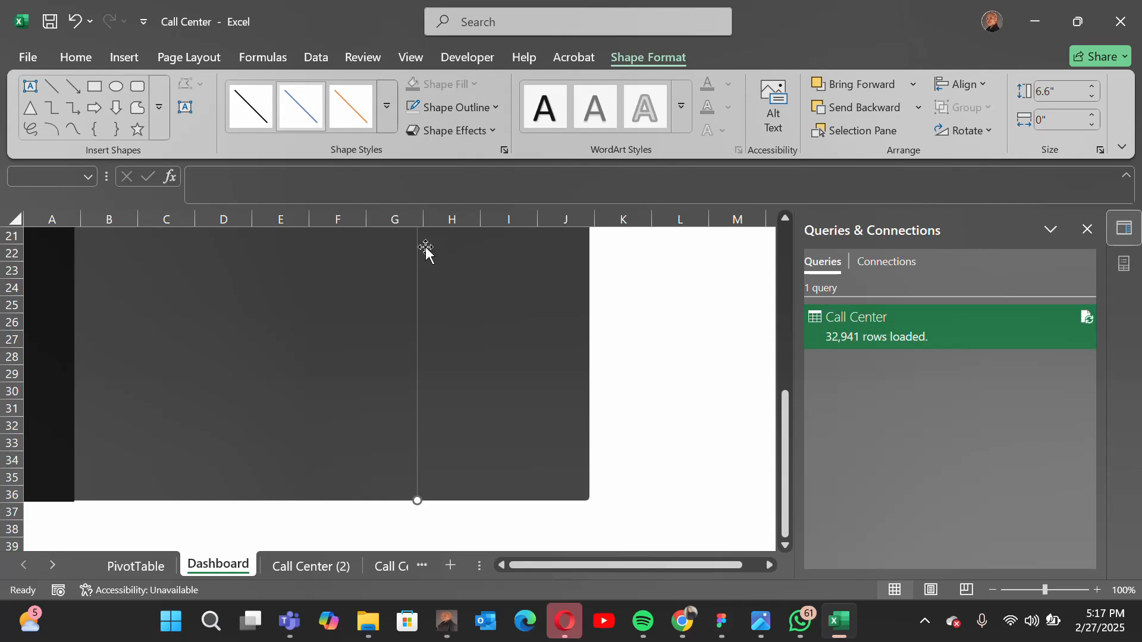
# - Colour the new vertical divider line a grey theme shade and deselect it
pyautogui.click(494, 109)
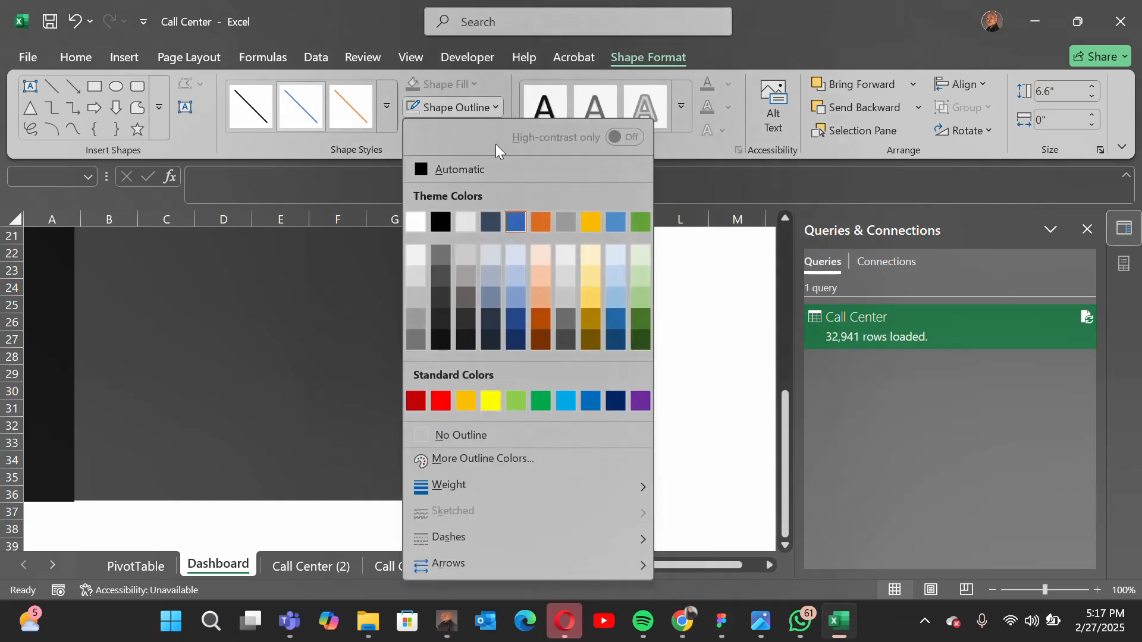
pyautogui.click(464, 275)
pyautogui.click(288, 338)
pyautogui.scroll(7, 287, 339)
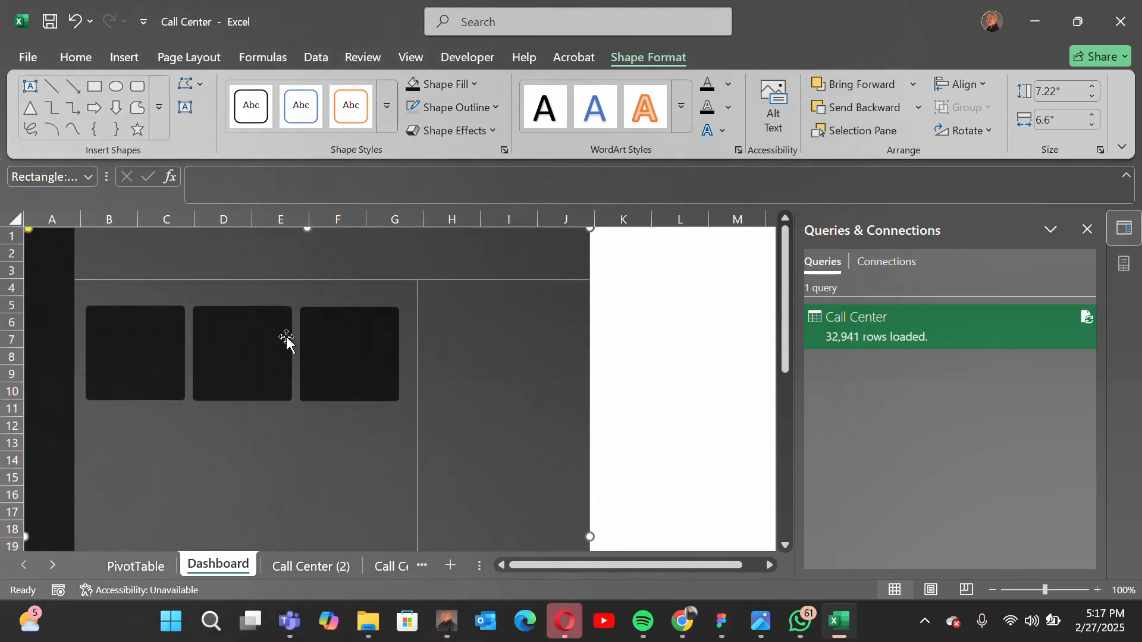
# - Duplicate the first dark card directly below it from row 11 and enlarge the copy to about 1.59 by 3.64 inches, spanning all three cards
pyautogui.scroll(-4, 287, 340)
pyautogui.scroll(1, 287, 339)
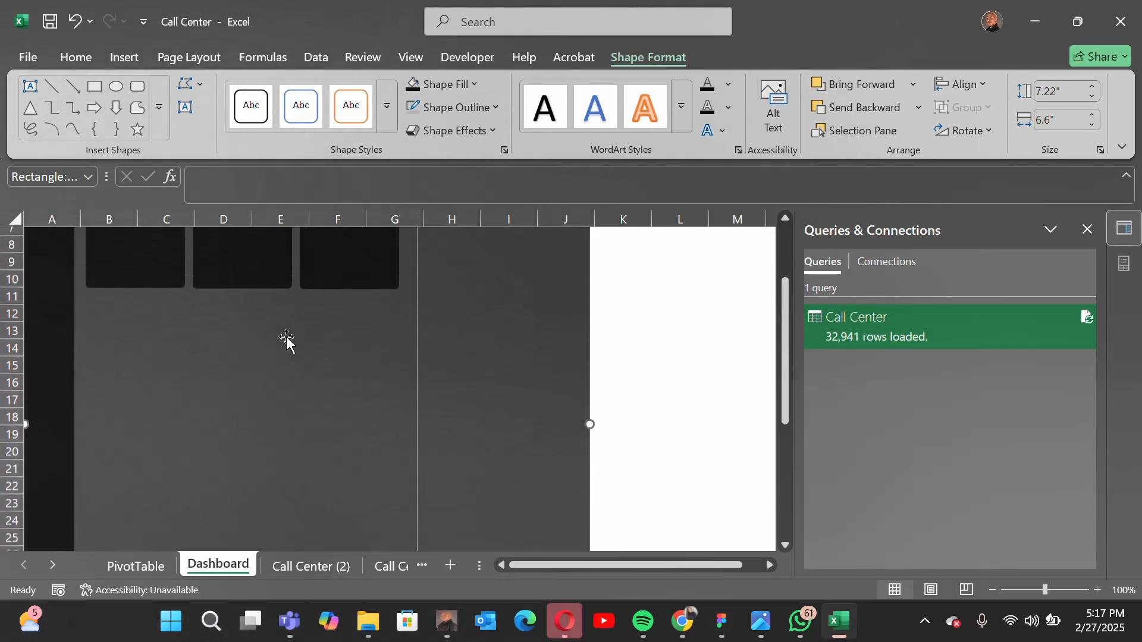
pyautogui.scroll(1, 287, 339)
pyautogui.click(144, 281)
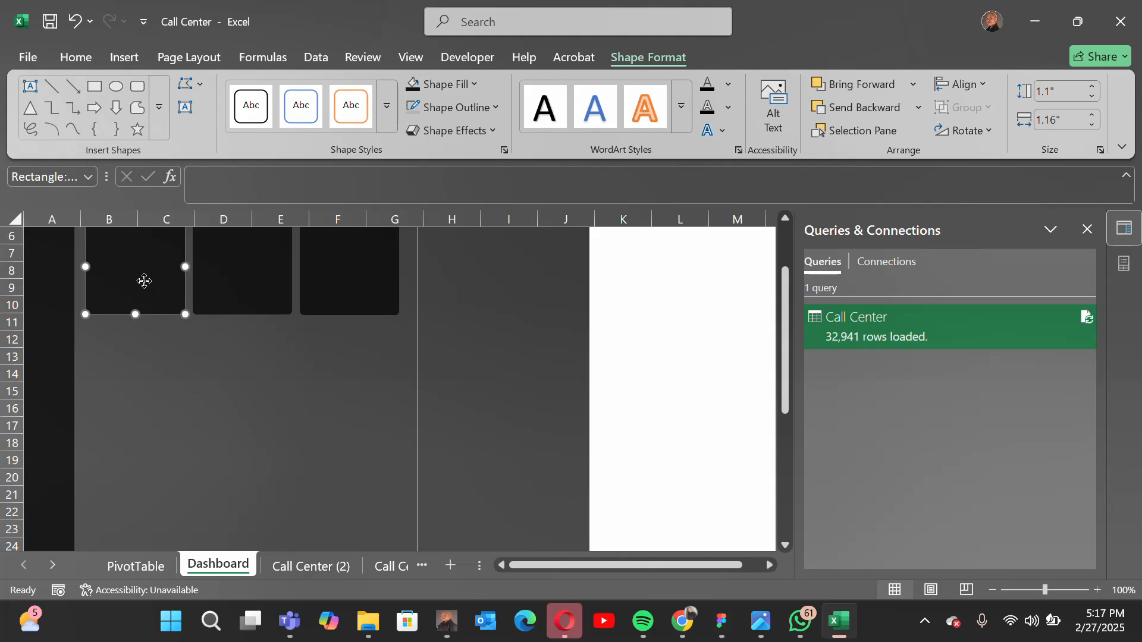
pyautogui.moveTo(144, 284); pyautogui.dragTo(131, 366)
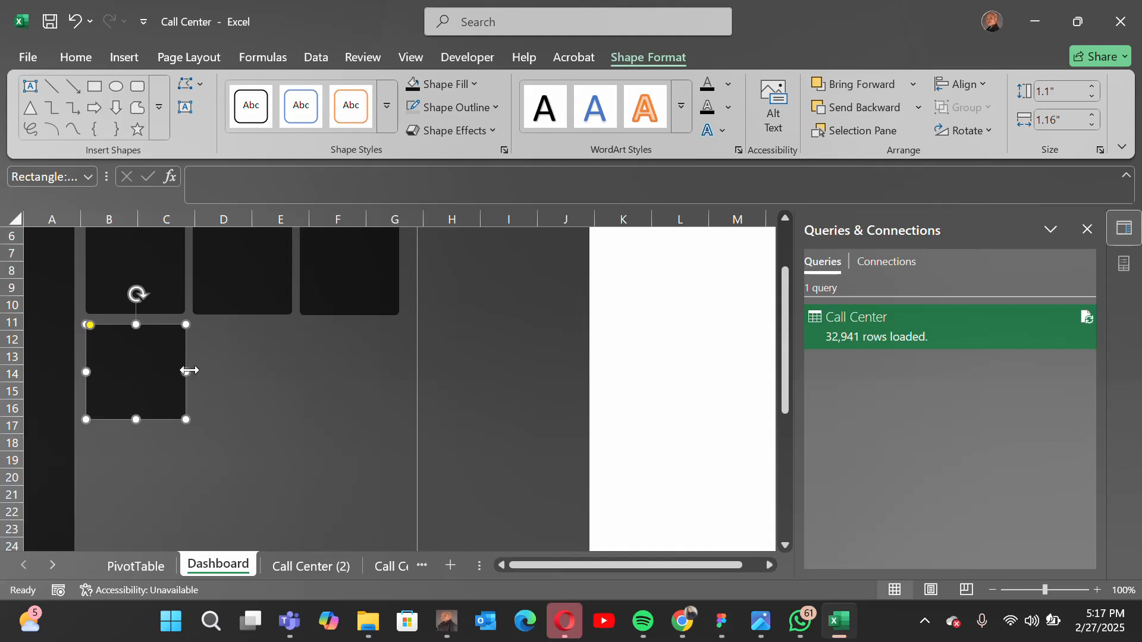
pyautogui.moveTo(245, 366); pyautogui.dragTo(398, 343)
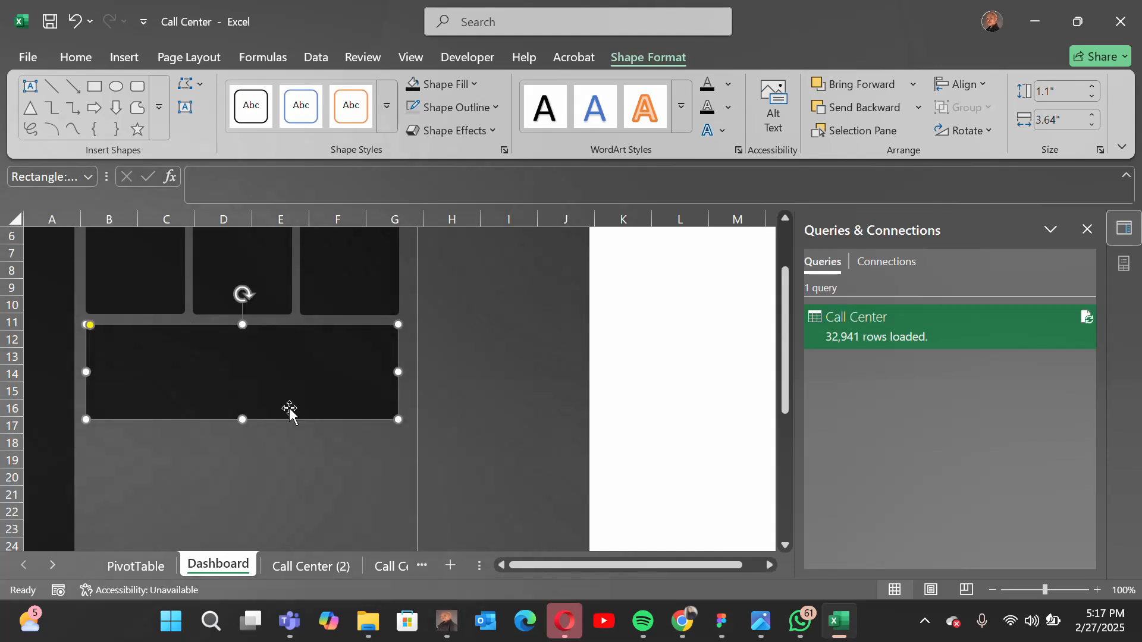
pyautogui.moveTo(242, 419); pyautogui.dragTo(240, 462)
# - Extend the wide card's lower edge so it is about 1.67 inches high
pyautogui.scroll(-3, 239, 462)
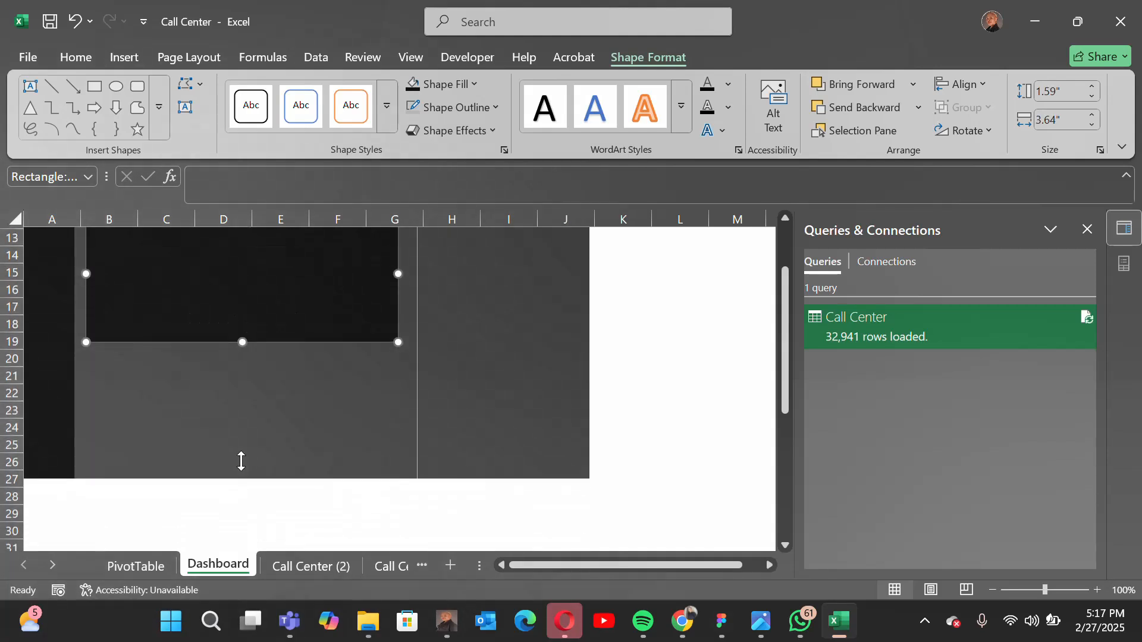
pyautogui.scroll(-2, 247, 437)
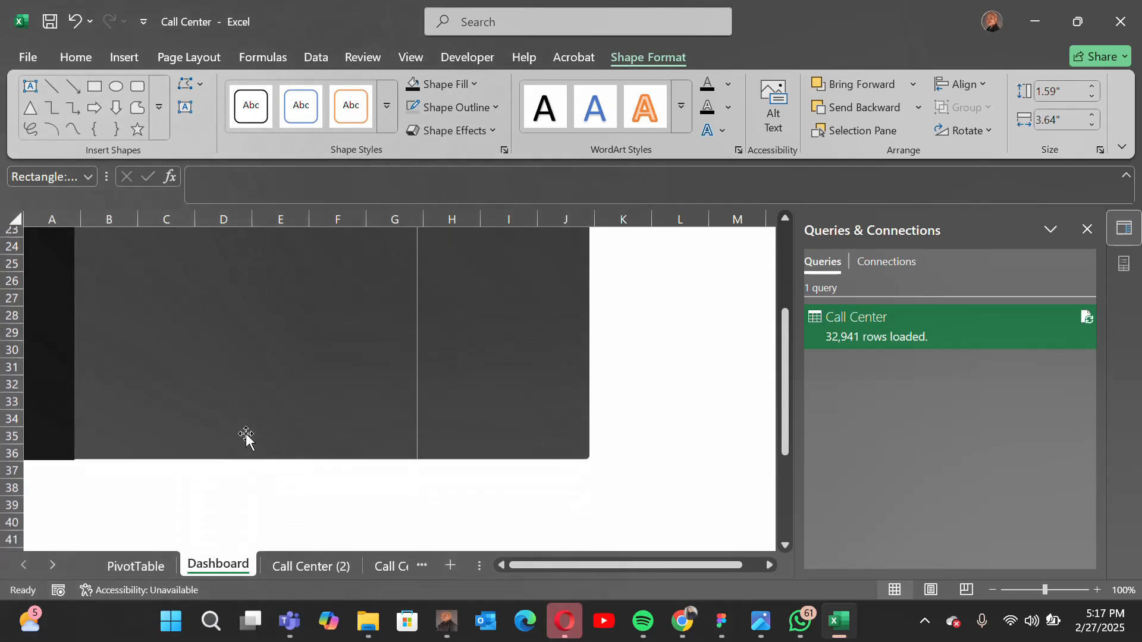
pyautogui.scroll(6, 247, 437)
pyautogui.scroll(-2, 246, 438)
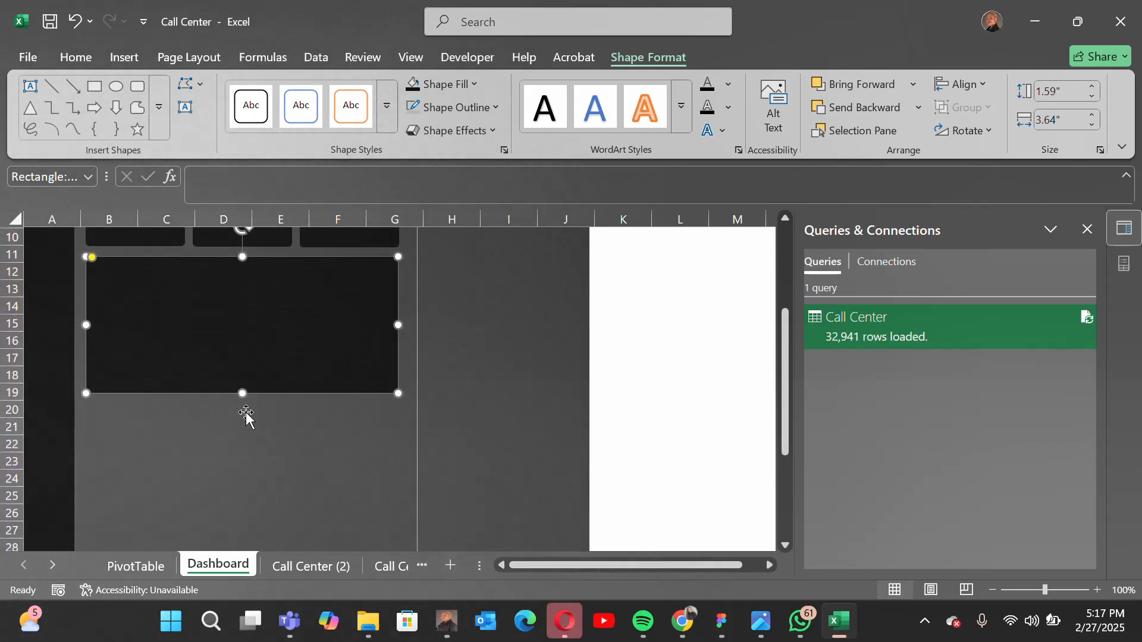
pyautogui.click(240, 411)
pyautogui.moveTo(240, 406); pyautogui.dragTo(240, 399)
# - Shorten the grey background rectangle from its lower edge so that it ends at about row 30
pyautogui.scroll(-4, 239, 398)
pyautogui.scroll(2, 239, 399)
pyautogui.scroll(-1, 240, 398)
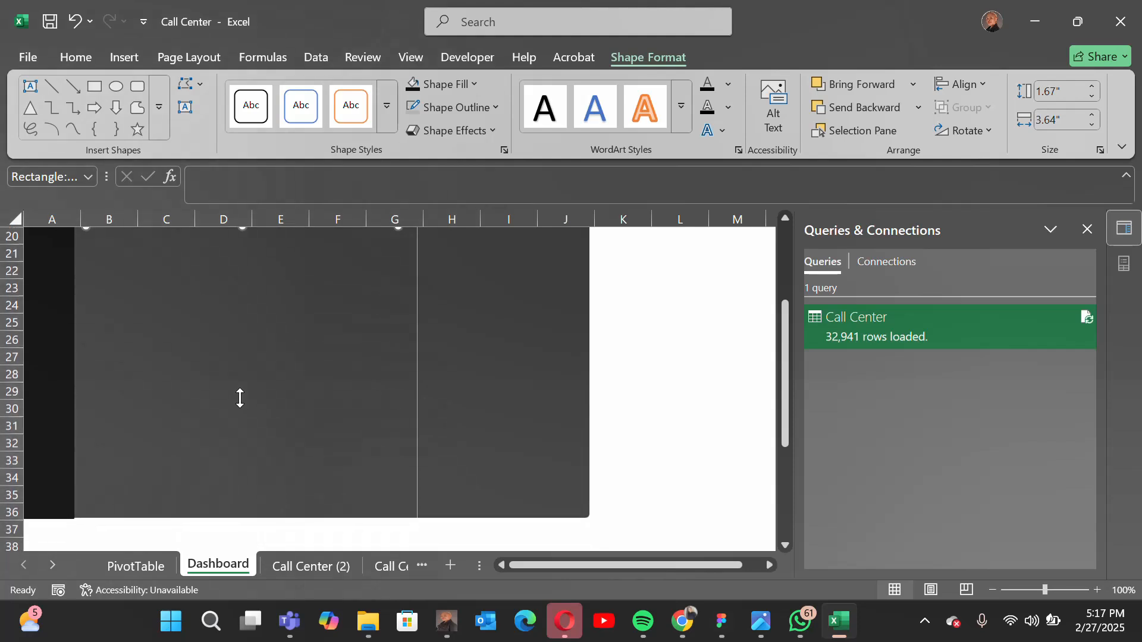
pyautogui.click(242, 518)
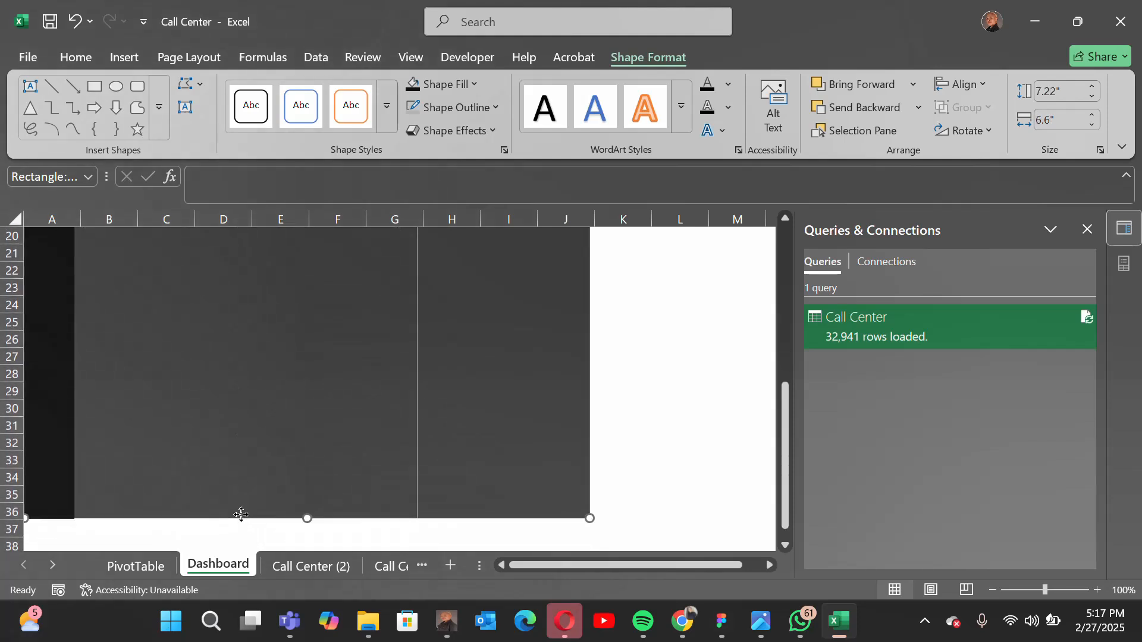
pyautogui.moveTo(307, 515); pyautogui.dragTo(310, 447)
pyautogui.scroll(2, 310, 446)
pyautogui.scroll(-1, 310, 446)
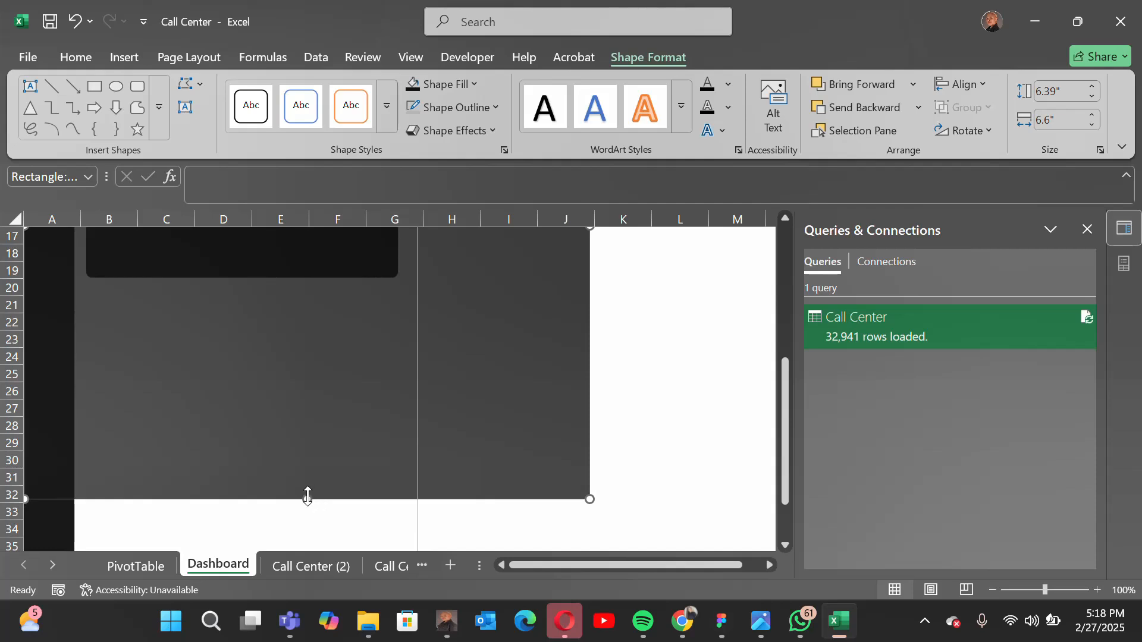
pyautogui.moveTo(308, 496); pyautogui.dragTo(303, 477)
# - Shorten the black sidebar in column A to end level with the background's lower edge
pyautogui.click(47, 520)
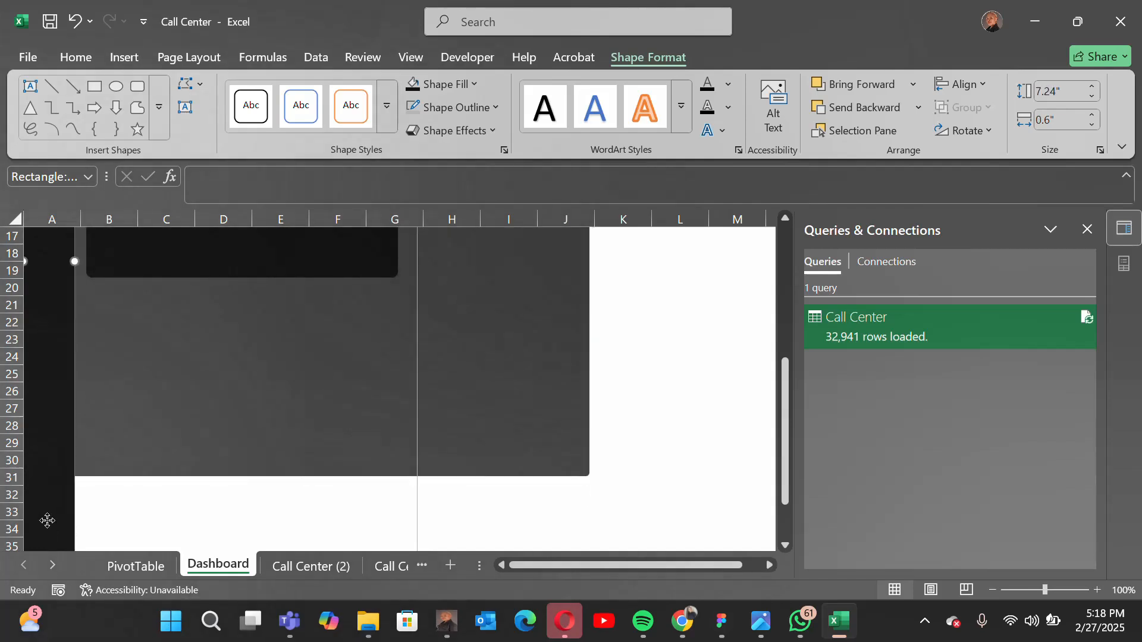
pyautogui.scroll(-3, 47, 521)
pyautogui.moveTo(47, 450); pyautogui.dragTo(46, 355)
# - Shorten the vertical divider line to end at the background's lower edge
pyautogui.click(417, 443)
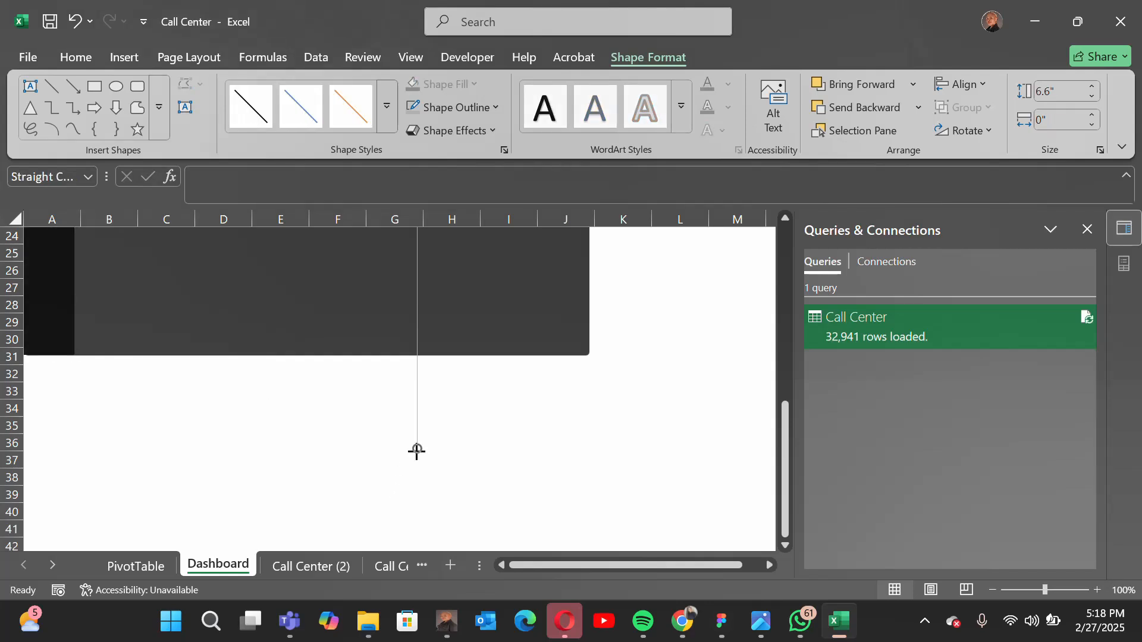
pyautogui.moveTo(261, 361); pyautogui.dragTo(416, 378)
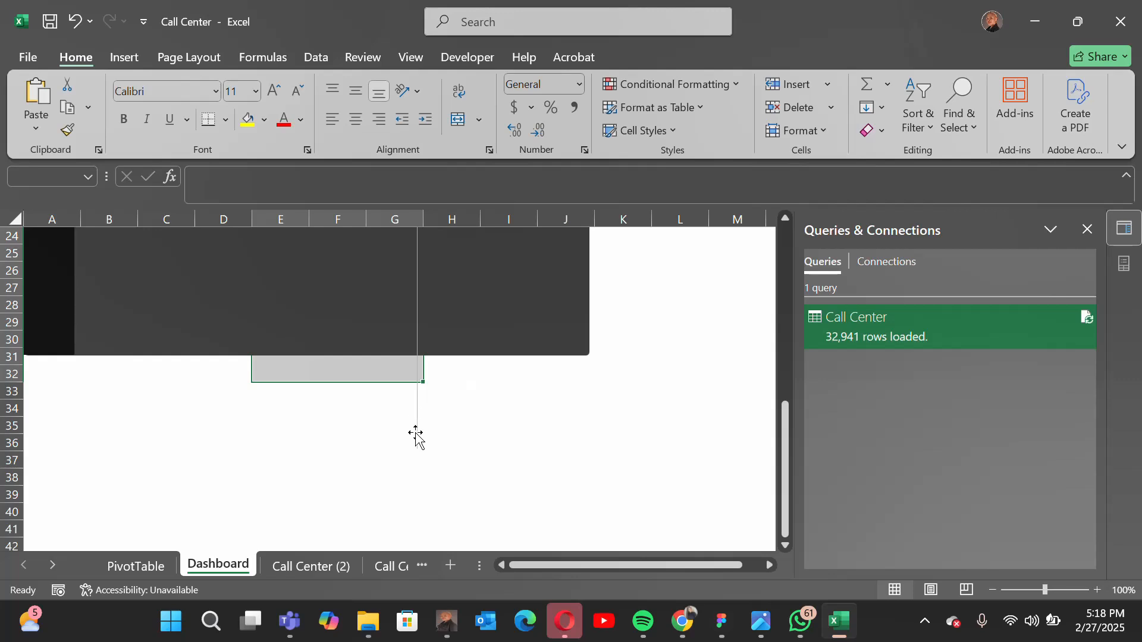
pyautogui.click(416, 434)
pyautogui.moveTo(415, 449); pyautogui.dragTo(414, 393)
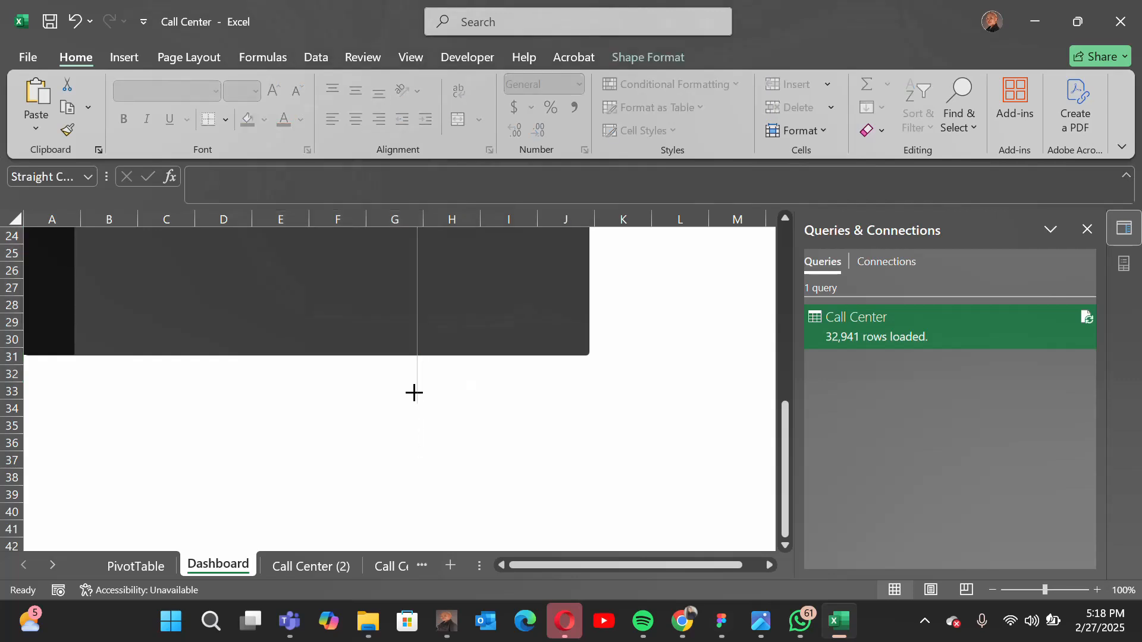
pyautogui.click(426, 391)
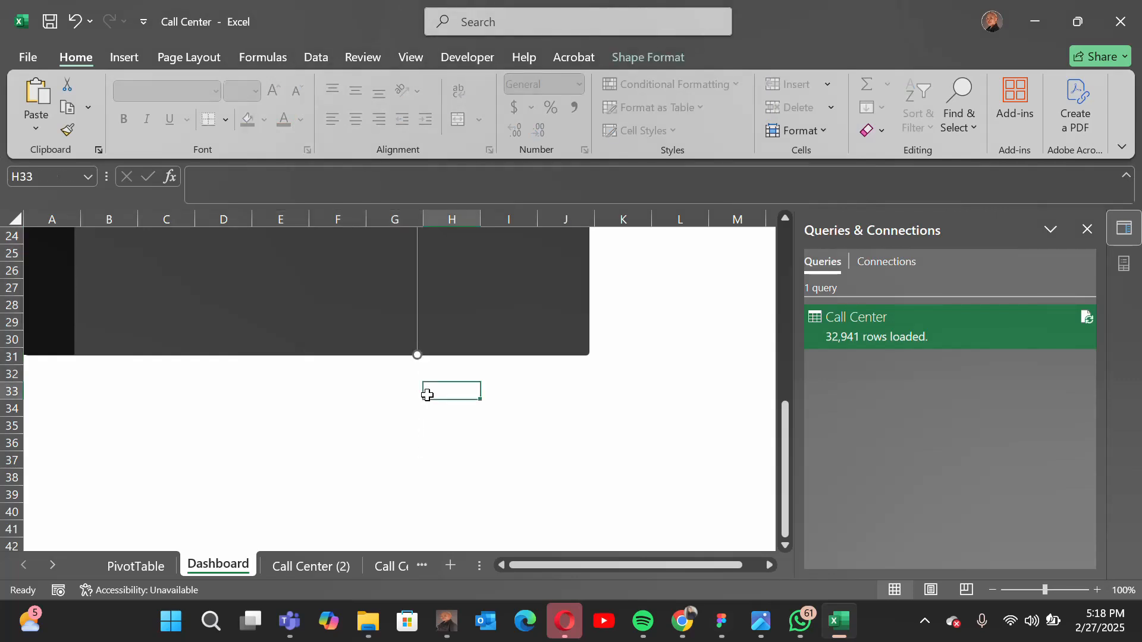
# - Duplicate the wide card directly below it and resize the copy to span columns B to E and rows 20 to 30
pyautogui.scroll(4, 427, 394)
pyautogui.scroll(-2, 426, 394)
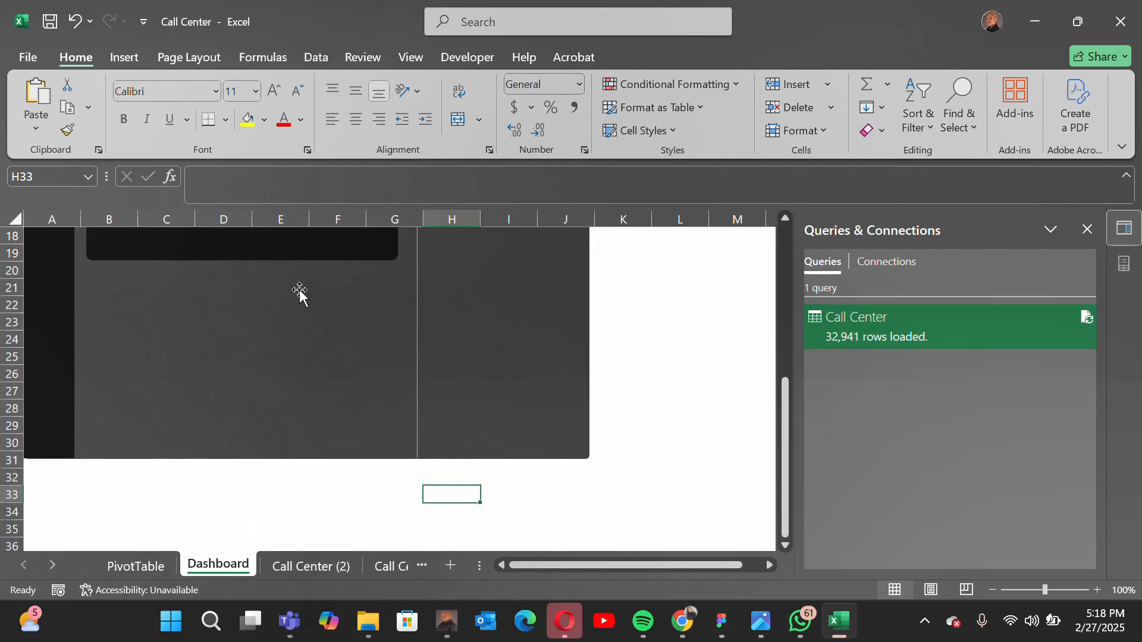
pyautogui.click(256, 258)
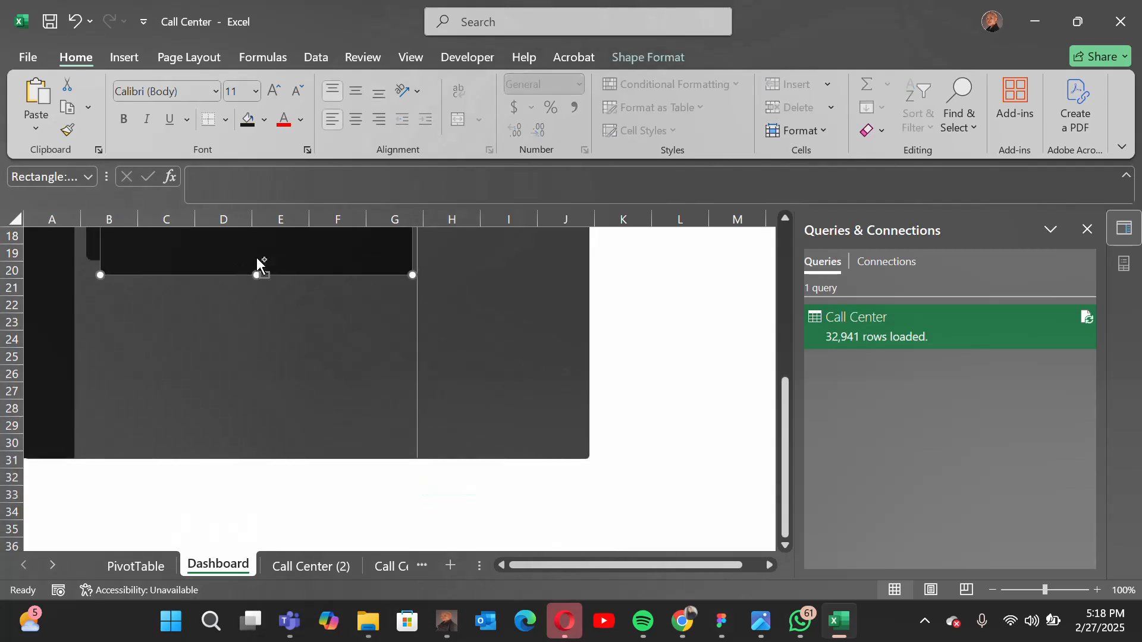
pyautogui.moveTo(257, 258); pyautogui.dragTo(241, 390)
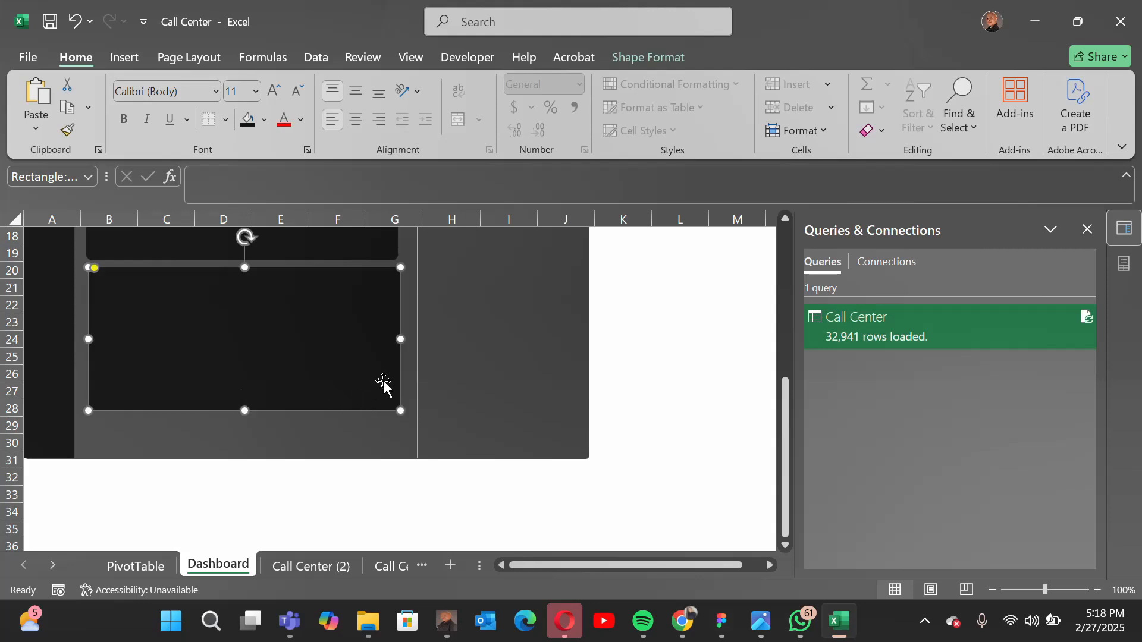
pyautogui.moveTo(401, 336); pyautogui.dragTo(215, 342)
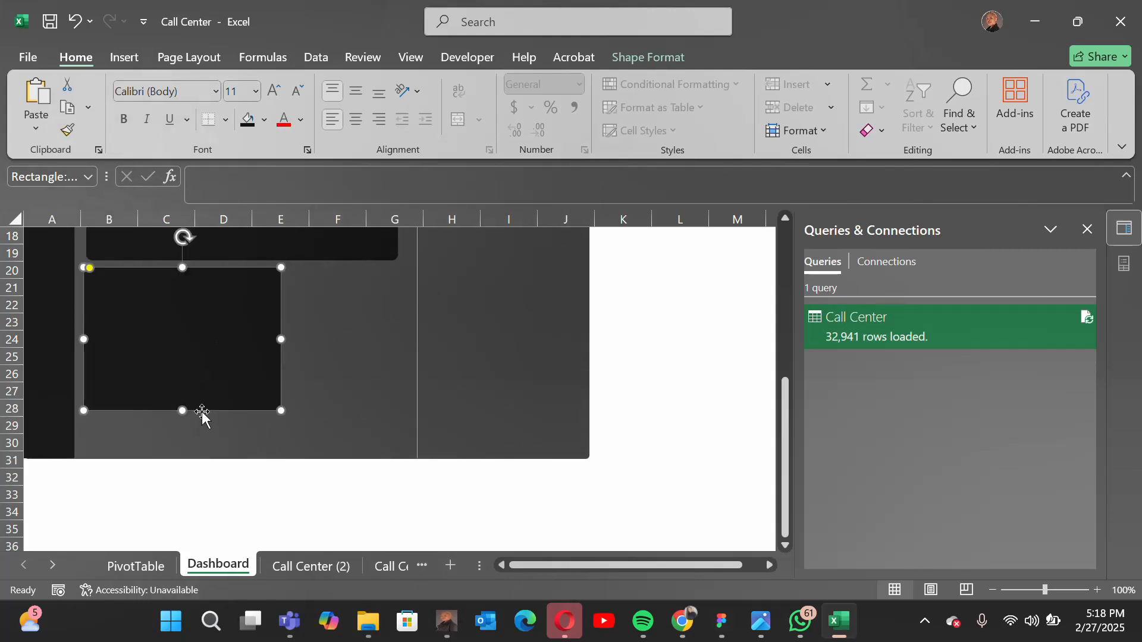
pyautogui.moveTo(183, 410); pyautogui.dragTo(175, 444)
pyautogui.moveTo(282, 354)
pyautogui.mouseDown()
pyautogui.moveTo(251, 353)
pyautogui.moveTo(266, 354)
pyautogui.mouseUp()
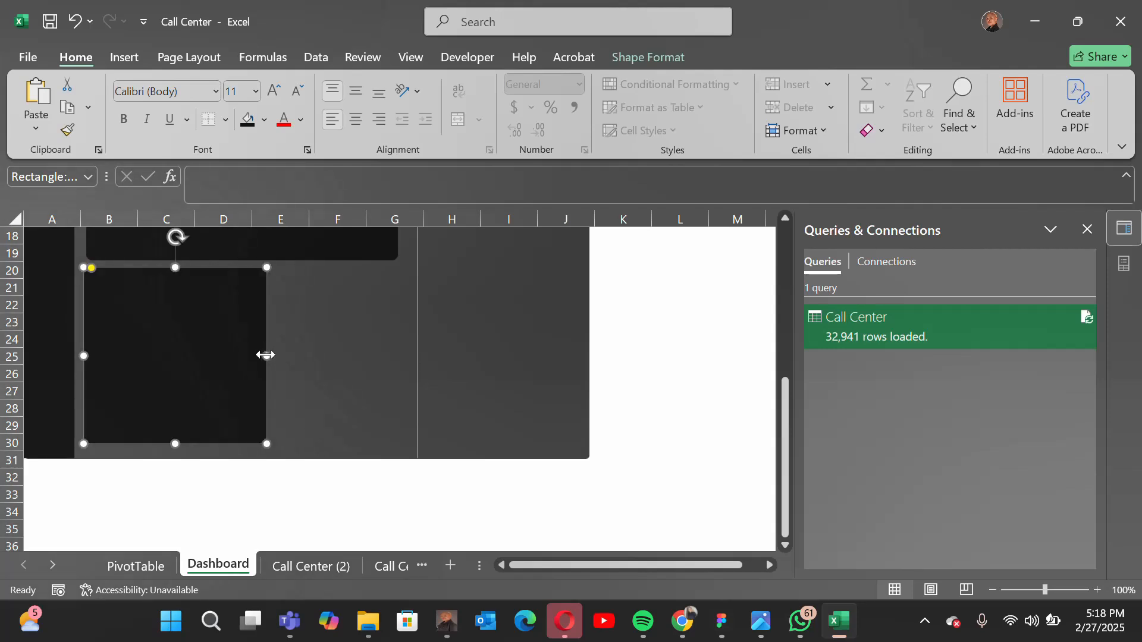
# - Duplicate the lower card beside itself, narrow the copy to end in column G, and trim the original to leave a small gap
pyautogui.moveTo(205, 295); pyautogui.dragTo(387, 299)
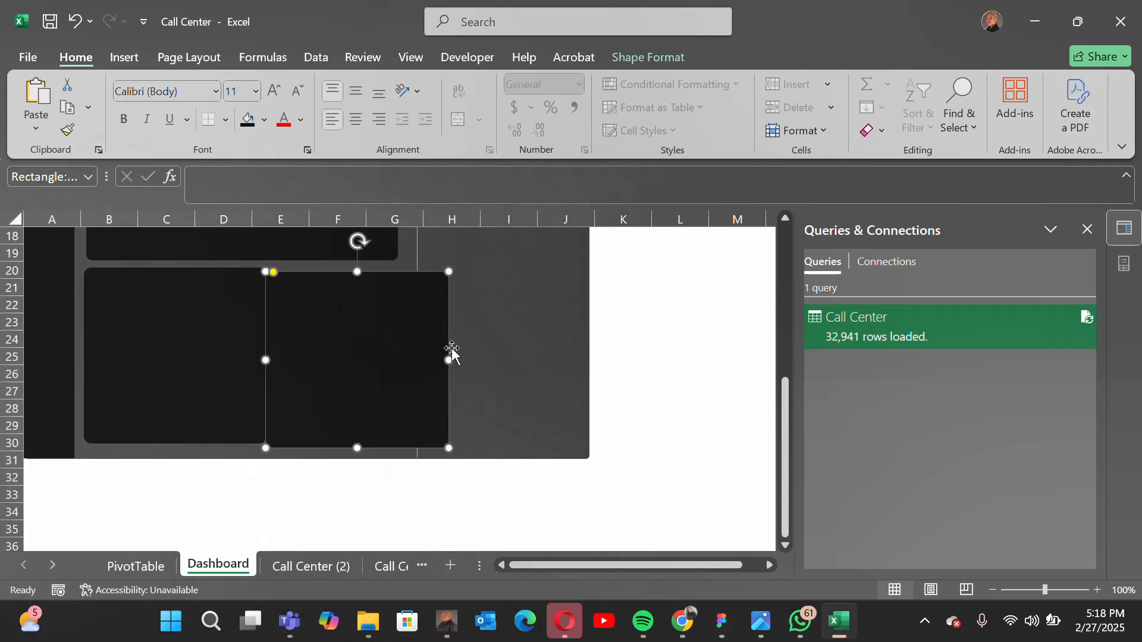
pyautogui.moveTo(448, 362); pyautogui.dragTo(408, 363)
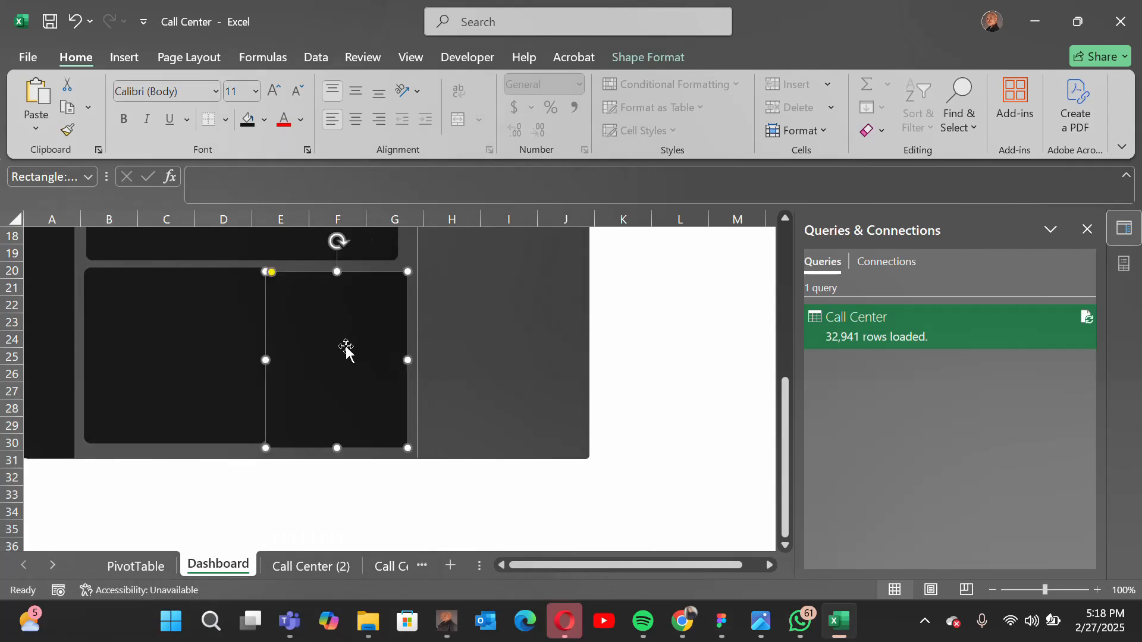
pyautogui.moveTo(345, 345); pyautogui.dragTo(389, 349)
pyautogui.click(250, 375)
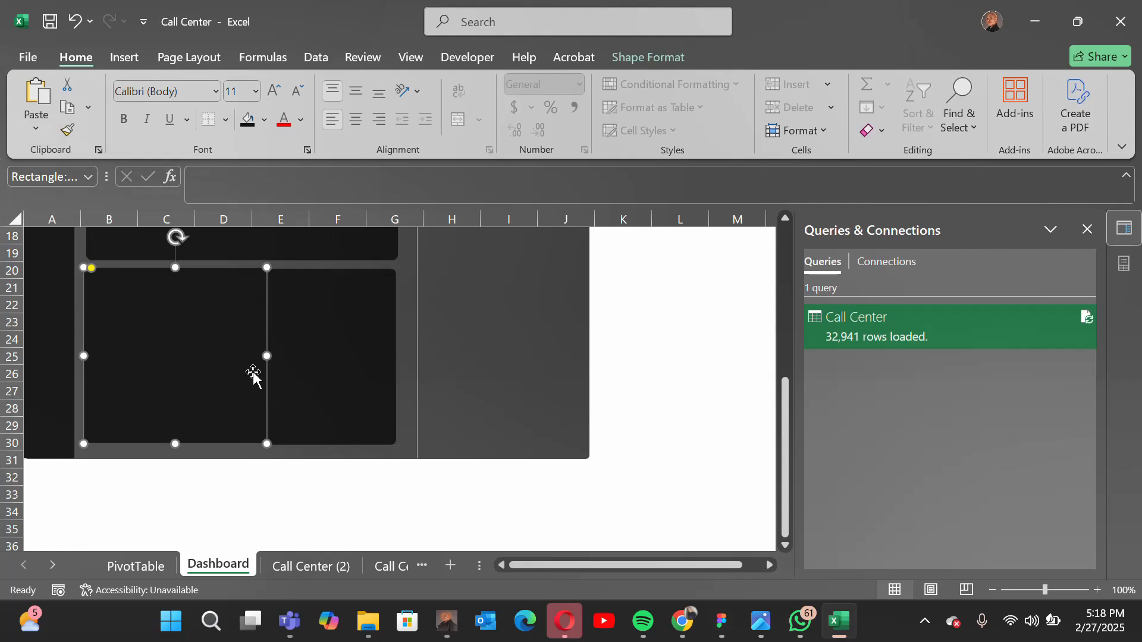
pyautogui.moveTo(266, 354); pyautogui.dragTo(262, 354)
pyautogui.click(476, 364)
# - Duplicate the third small card into the area beyond the vertical divider and widen the copy across columns H to J from row 4
pyautogui.scroll(6, 476, 364)
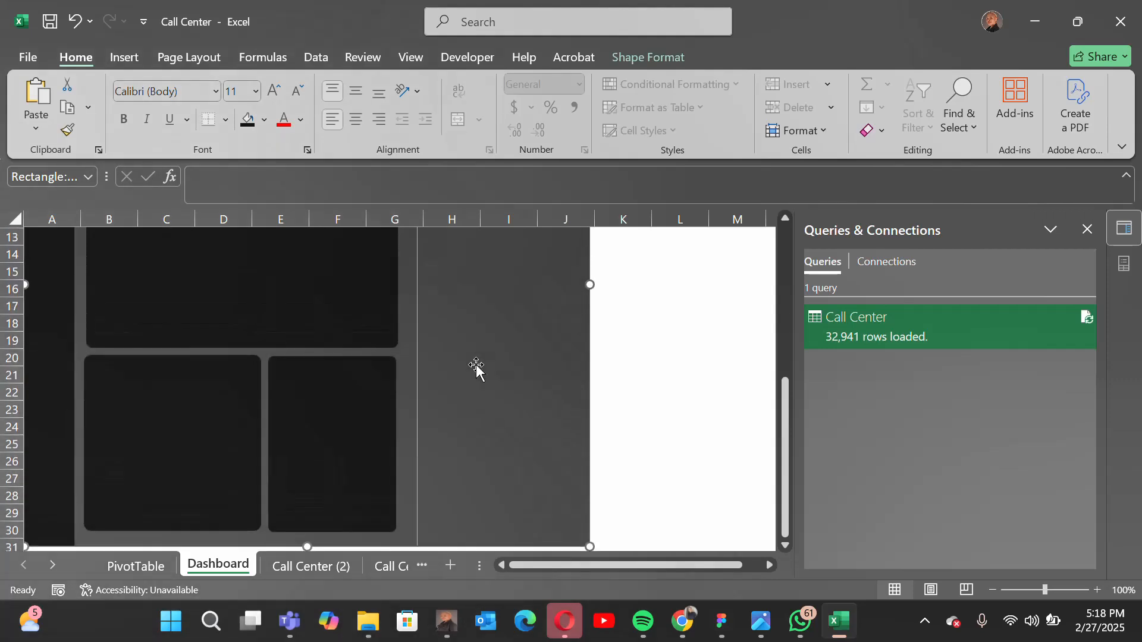
pyautogui.scroll(-1, 476, 364)
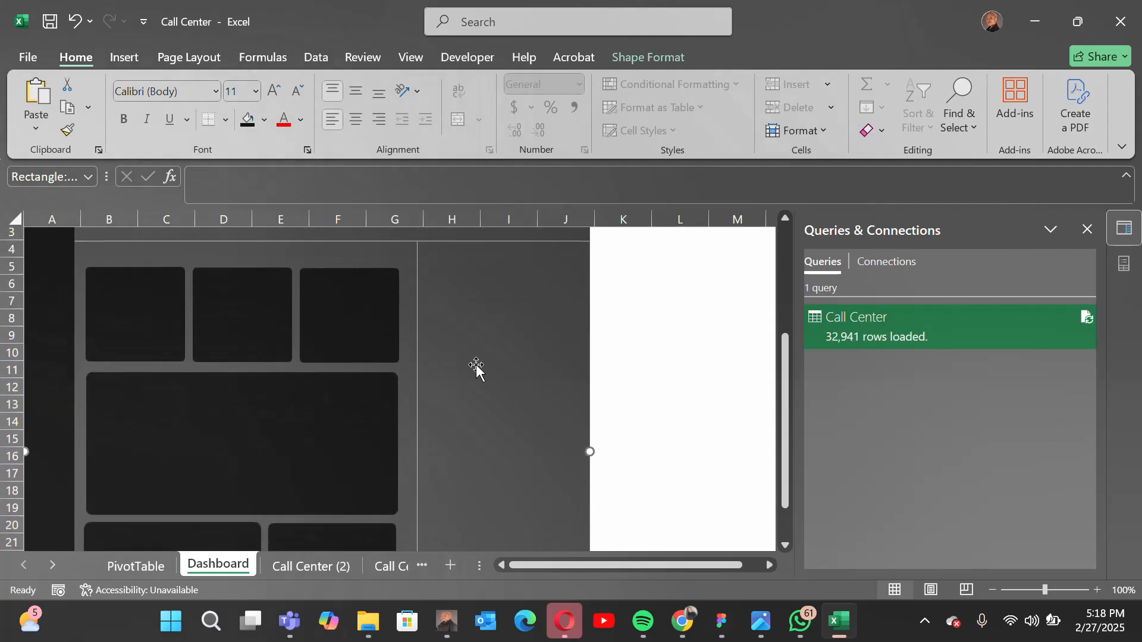
pyautogui.click(366, 335)
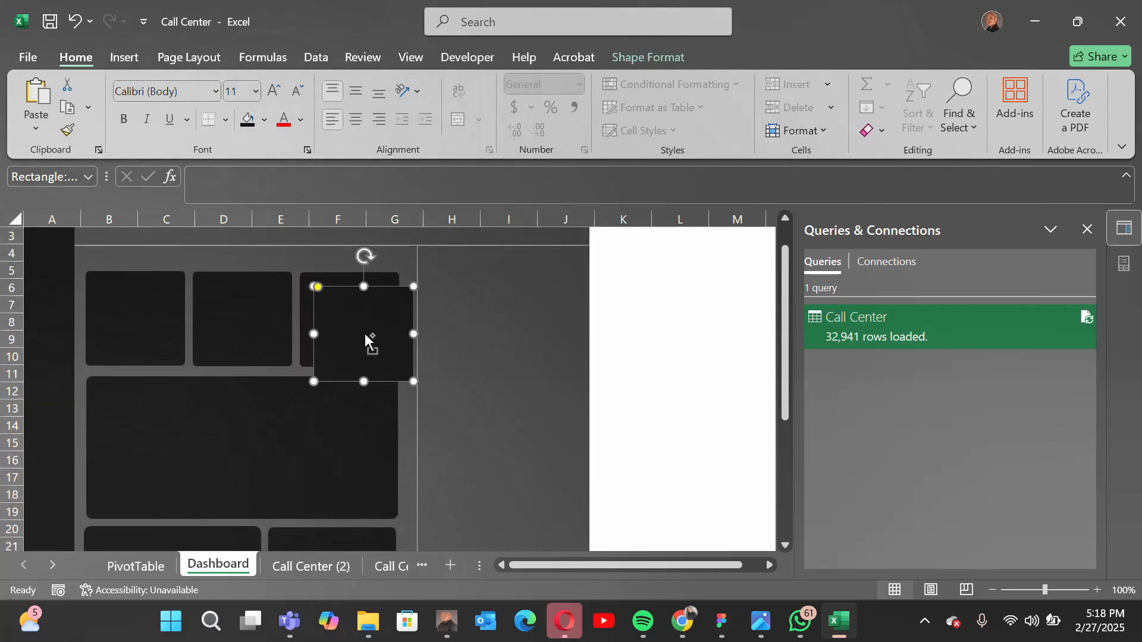
pyautogui.moveTo(369, 340); pyautogui.dragTo(580, 310)
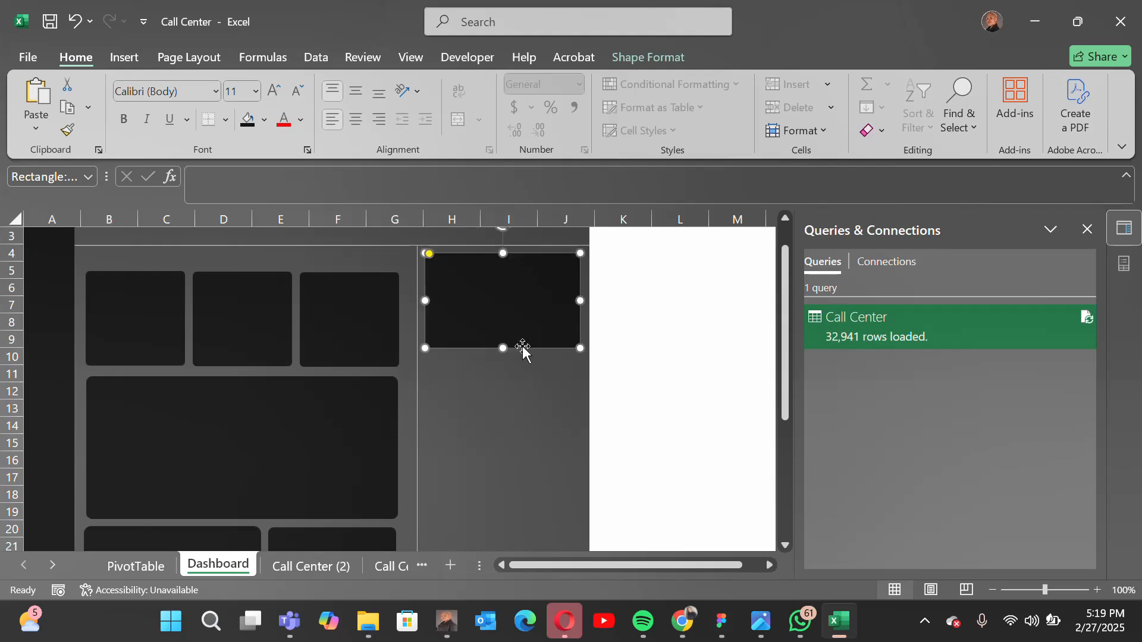
# - Extend the card in columns H to J down to row 13 and place a duplicate directly below it
pyautogui.moveTo(501, 349); pyautogui.dragTo(491, 417)
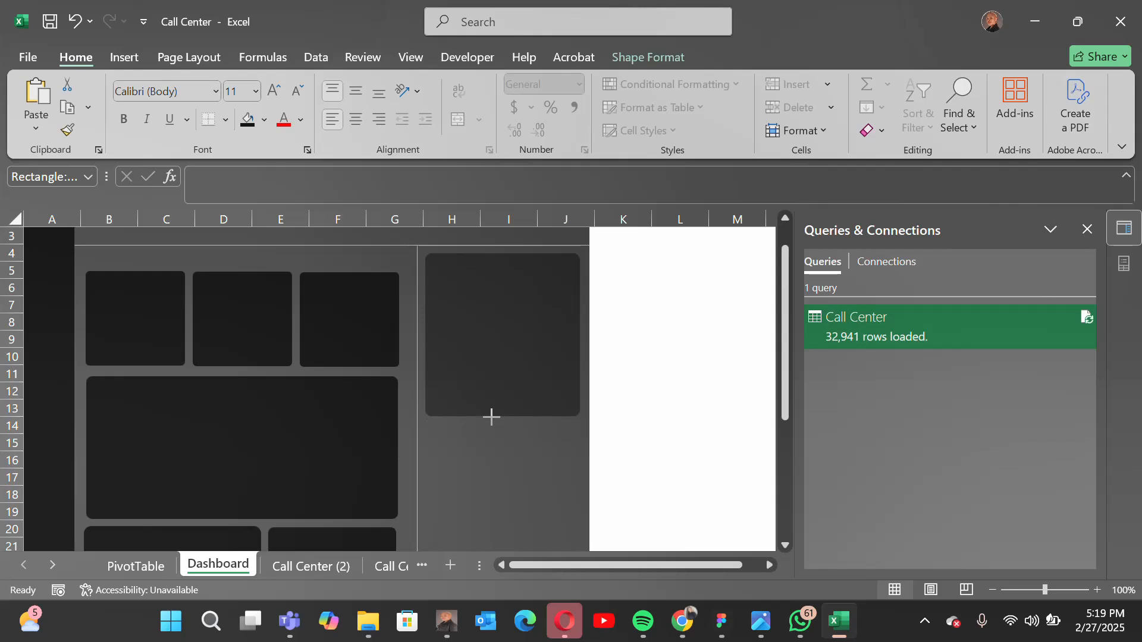
pyautogui.scroll(-3, 491, 417)
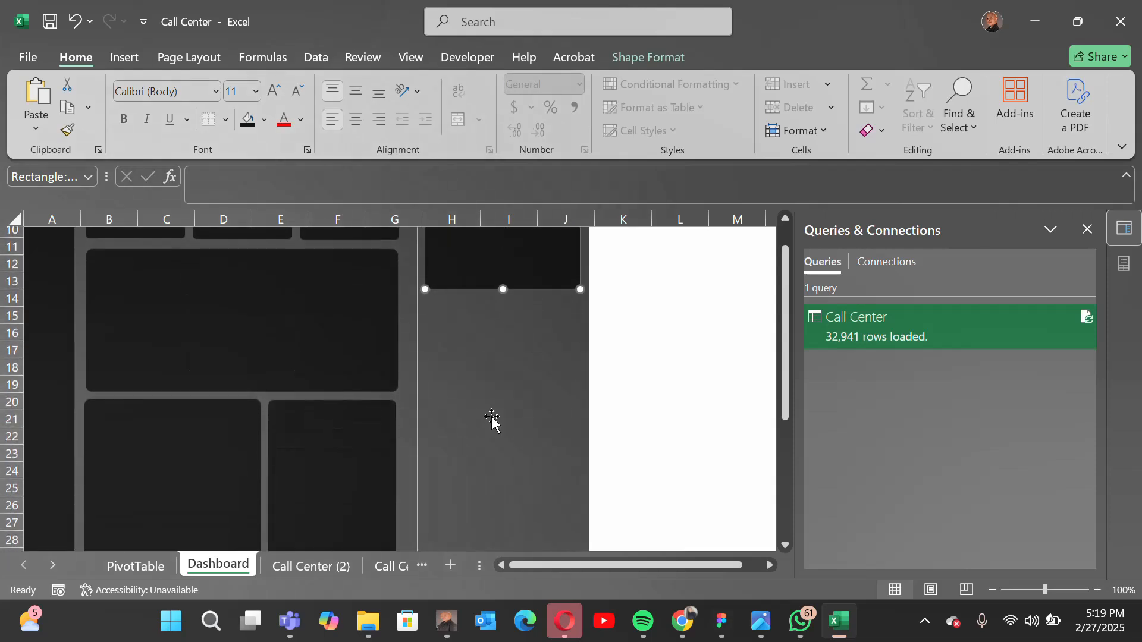
pyautogui.hotkey('ctrl', 'd')
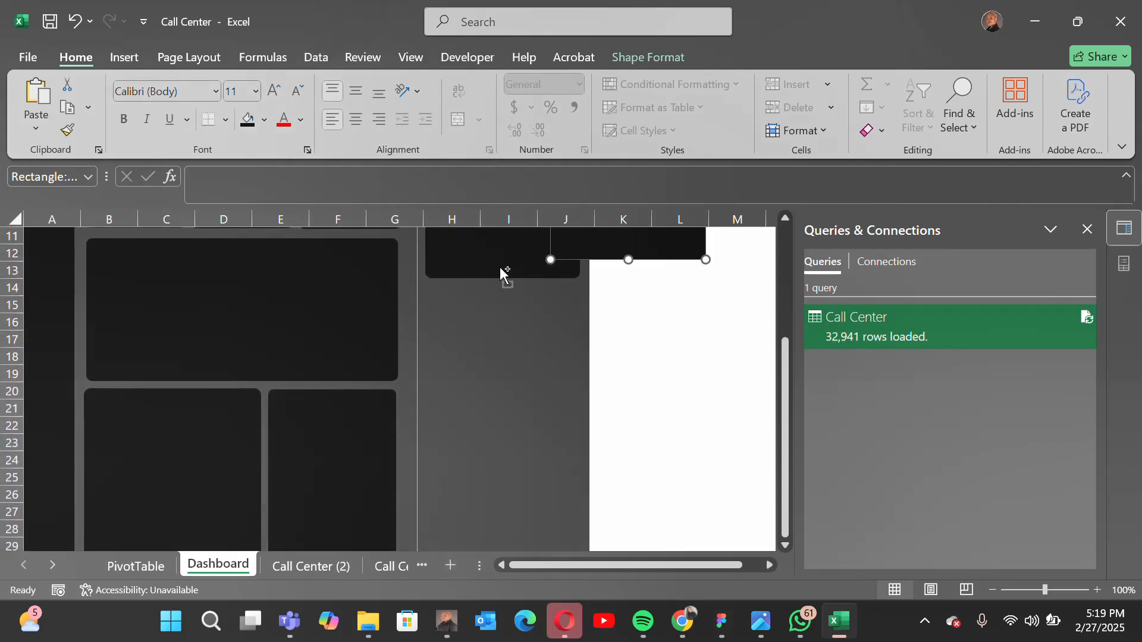
pyautogui.moveTo(579, 247); pyautogui.dragTo(456, 438)
pyautogui.scroll(-4, 456, 438)
pyautogui.scroll(4, 456, 438)
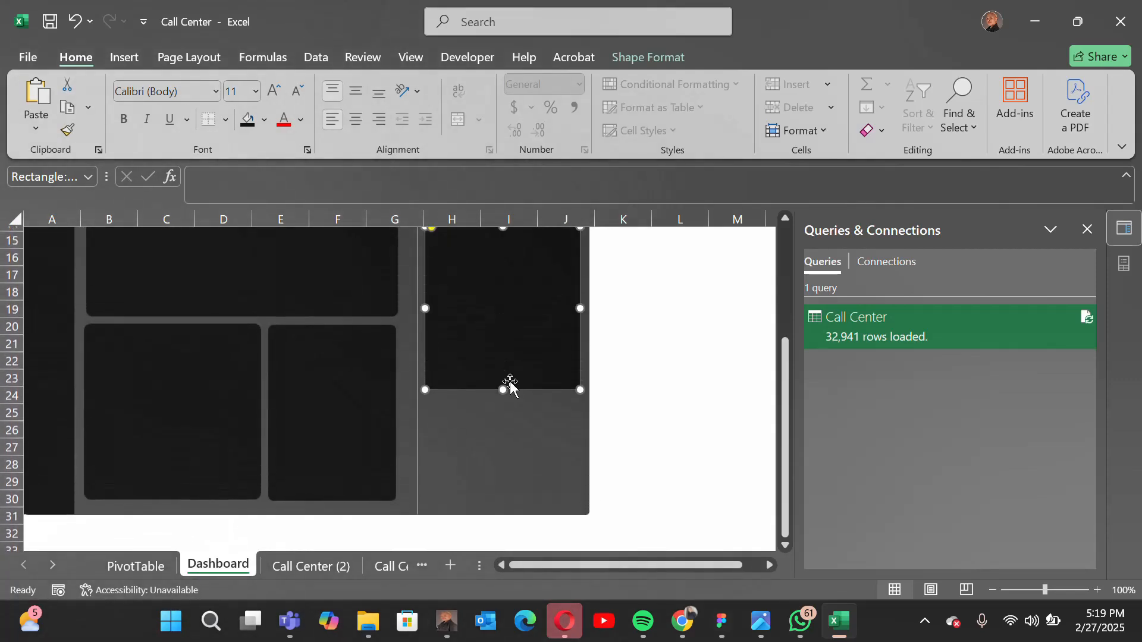
# - Resize the upper card in columns H to J to end in row 12 and delete the duplicate below it
pyautogui.scroll(2, 503, 374)
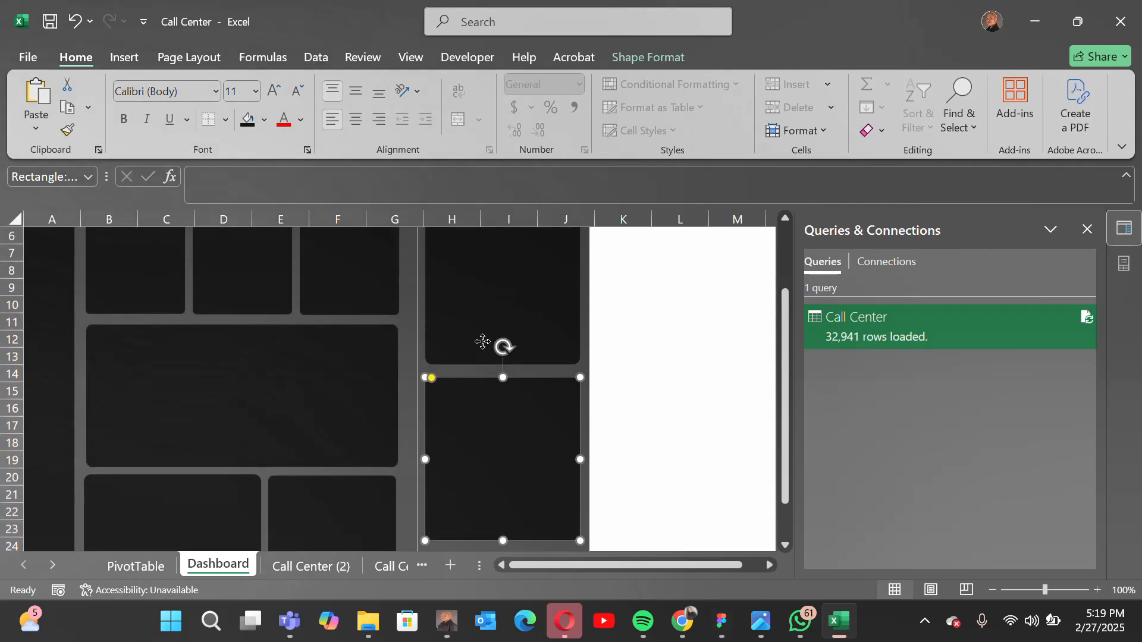
pyautogui.click(495, 351)
pyautogui.moveTo(504, 365); pyautogui.dragTo(504, 347)
pyautogui.click(505, 444)
pyautogui.press('Delete')
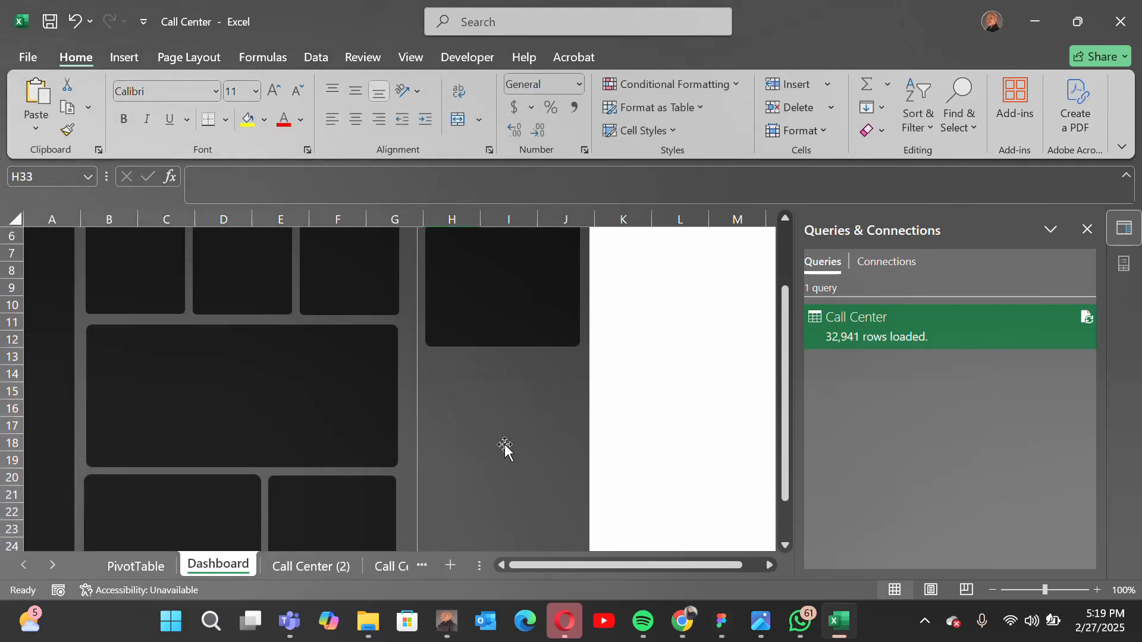
# - Duplicate the card in columns H to J and place the copy directly below it, spanning rows 13 to 21
pyautogui.click(487, 334)
pyautogui.hotkey('ctrl', 'd')
pyautogui.moveTo(493, 315); pyautogui.dragTo(476, 457)
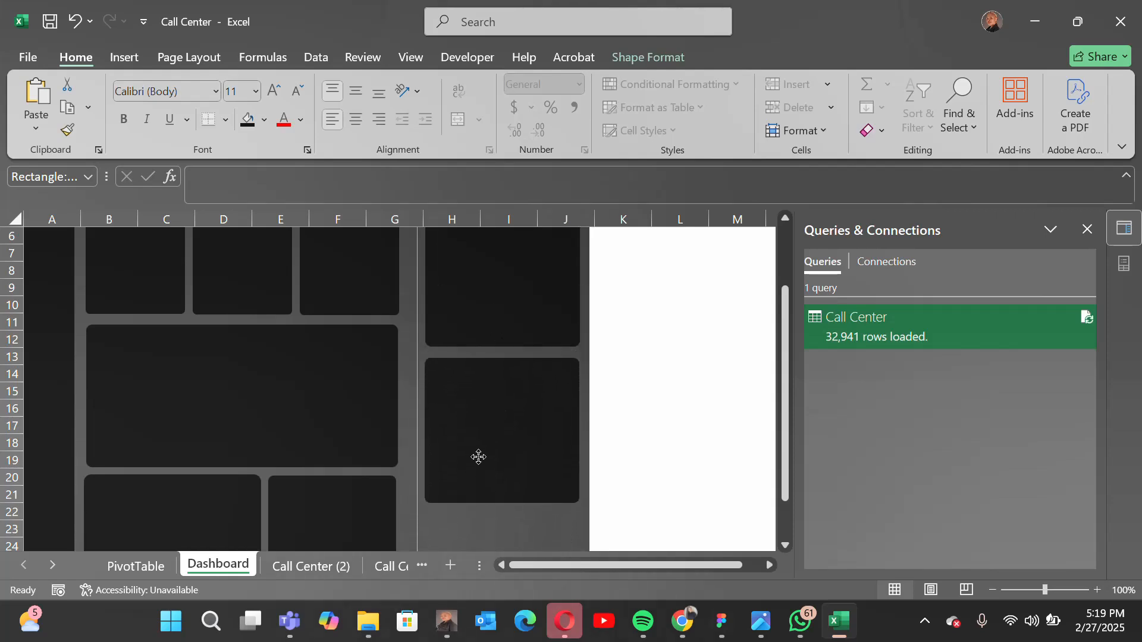
# - Duplicate the second card in columns H to J below itself from row 22 and shorten the copy to end in row 30
pyautogui.scroll(-1, 479, 457)
pyautogui.scroll(-2, 479, 457)
pyautogui.scroll(1, 477, 462)
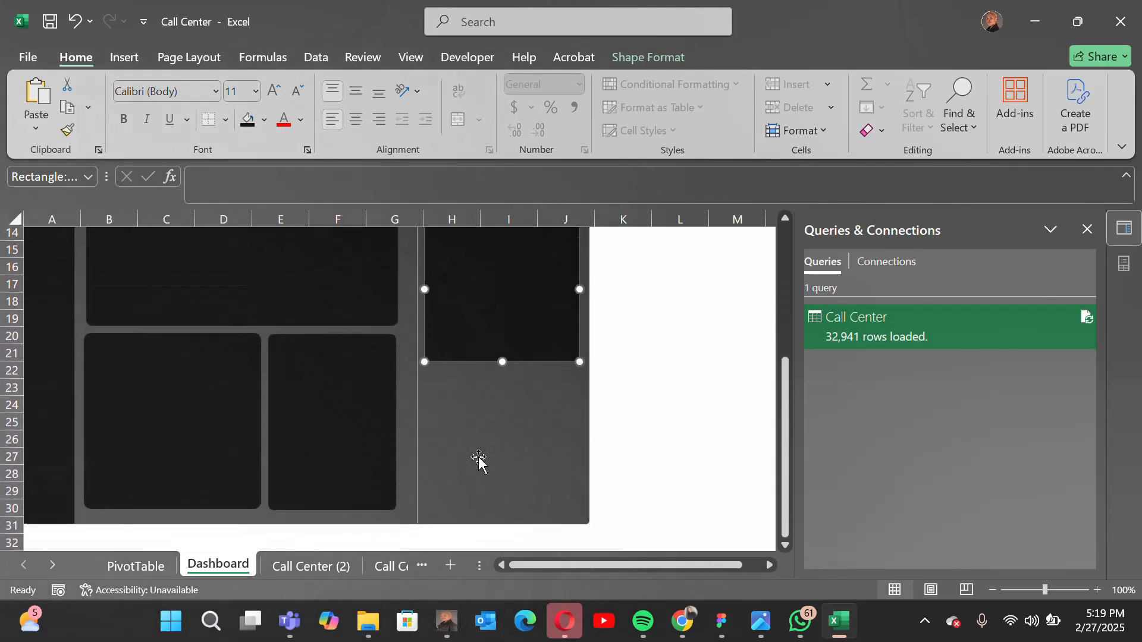
pyautogui.hotkey('ctrl', 'd')
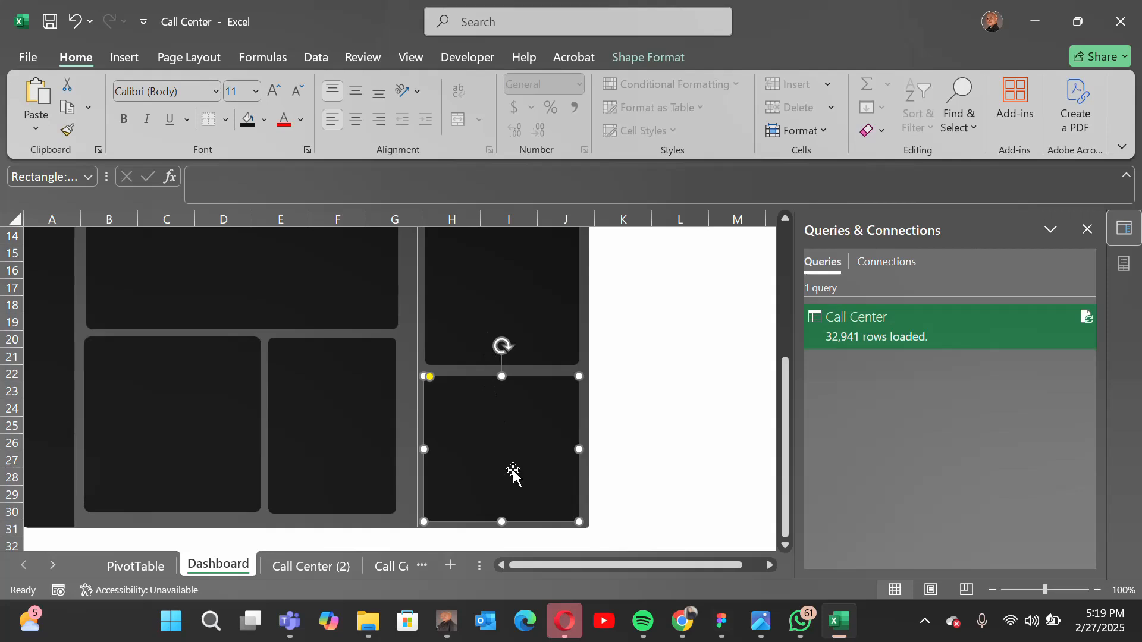
pyautogui.click(497, 517)
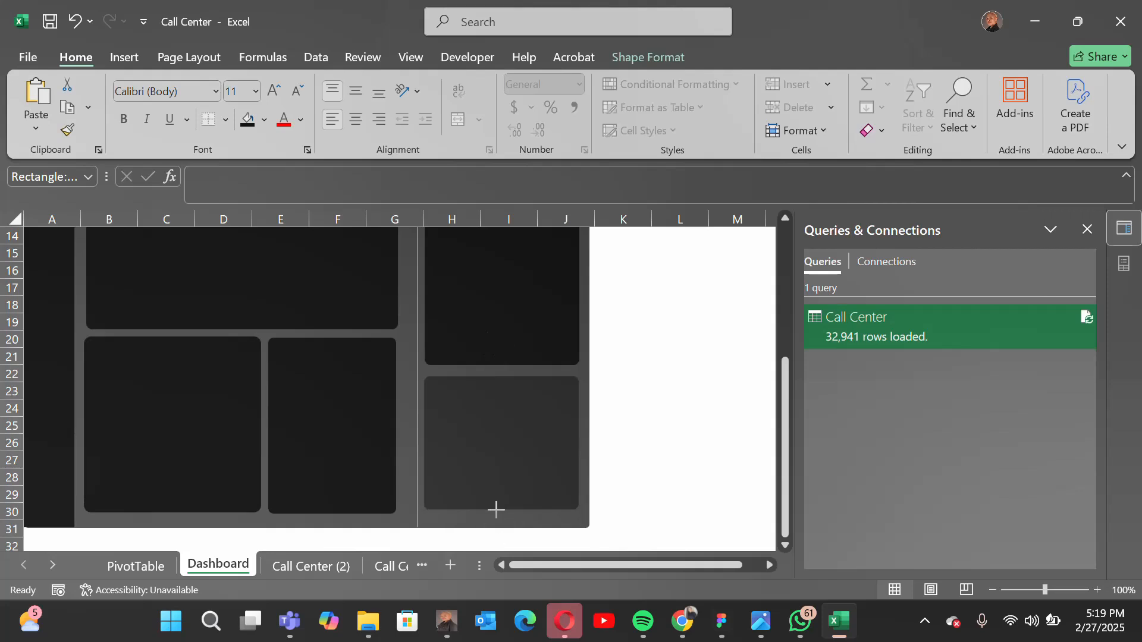
pyautogui.click(497, 436)
pyautogui.scroll(3, 576, 441)
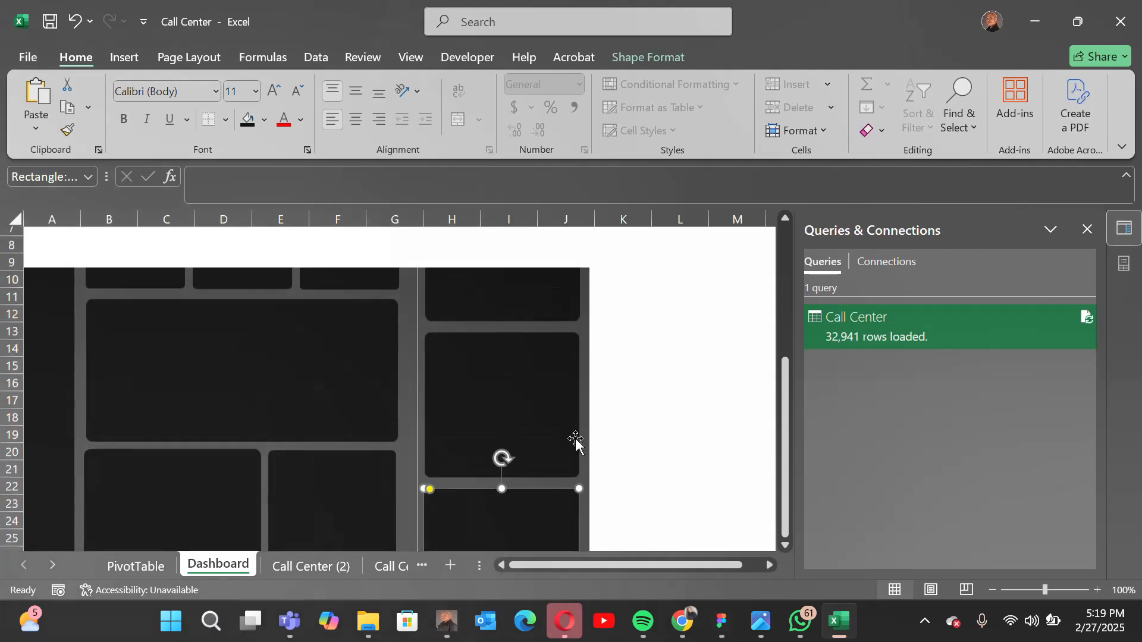
pyautogui.scroll(-2, 576, 441)
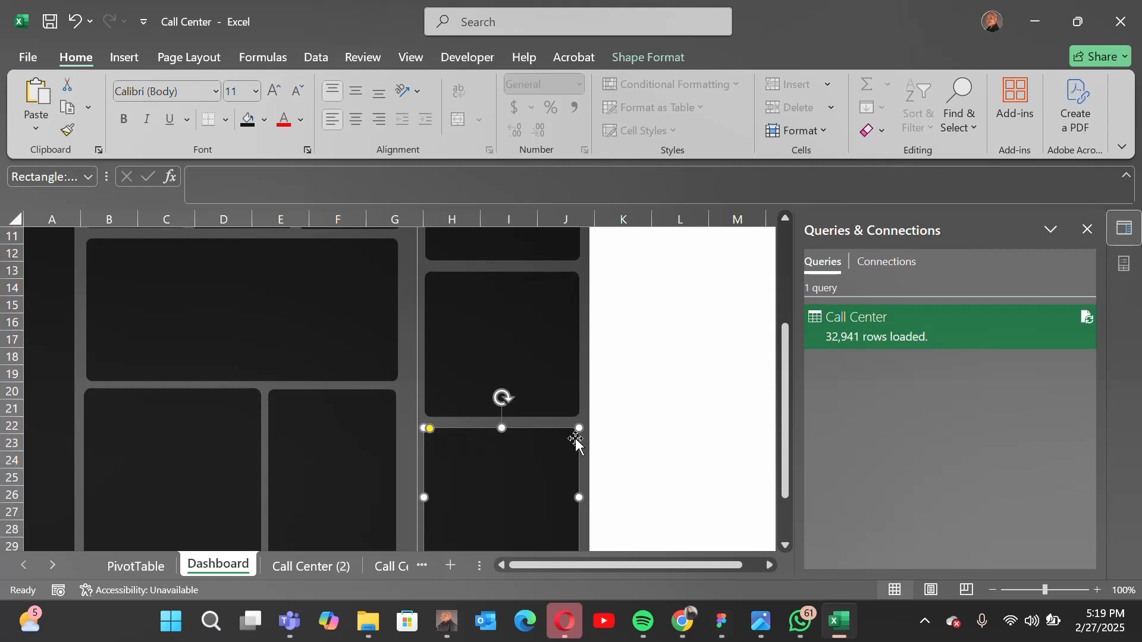
# - Narrow the lower card in columns B to E slightly and extend its neighbour toward it to even out the gap
pyautogui.click(229, 467)
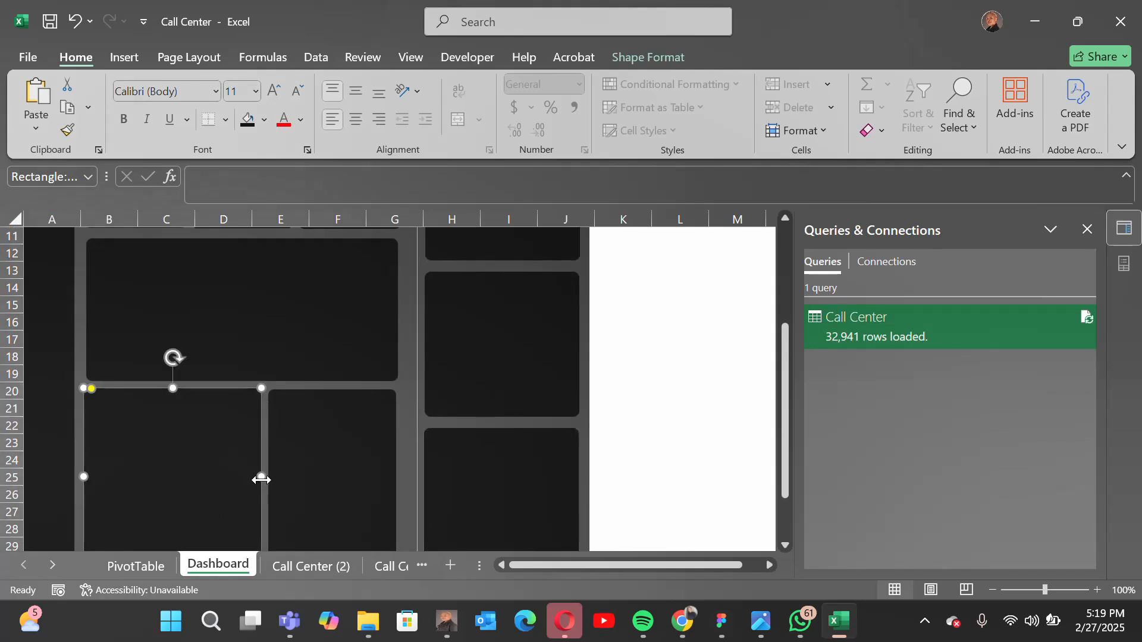
pyautogui.moveTo(261, 479); pyautogui.dragTo(256, 478)
pyautogui.click(301, 472)
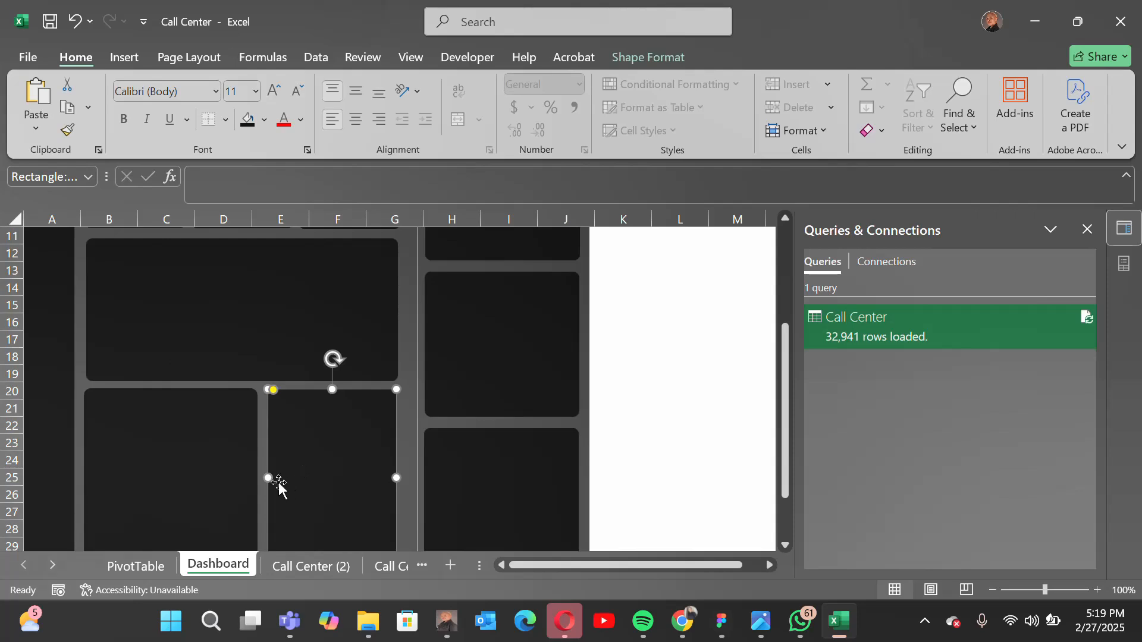
pyautogui.scroll(1, 381, 468)
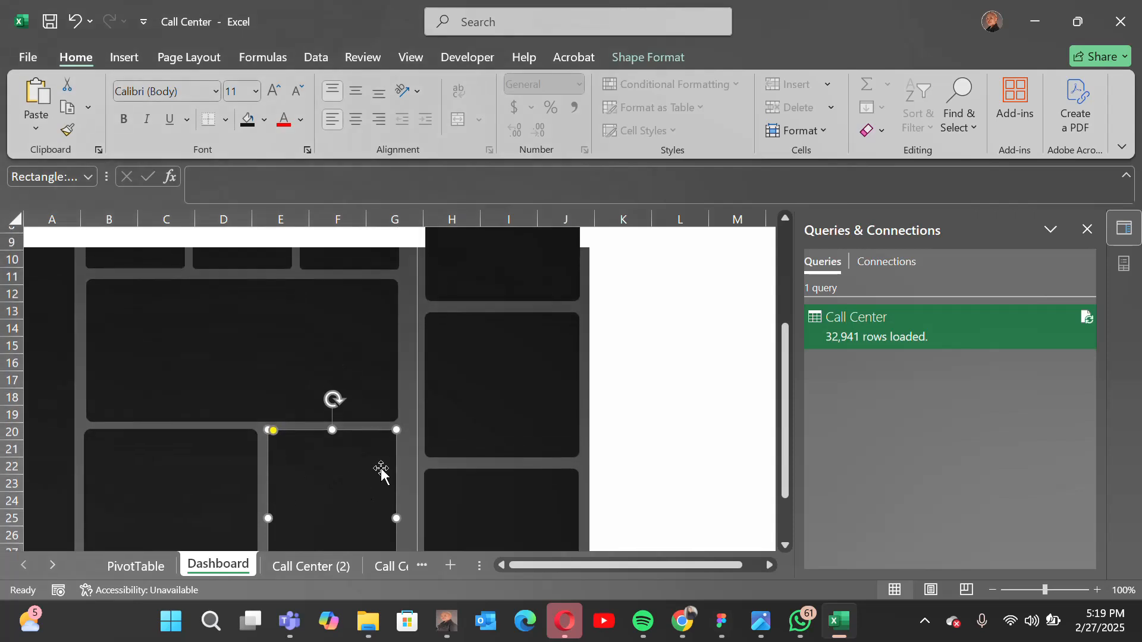
pyautogui.scroll(-1, 357, 476)
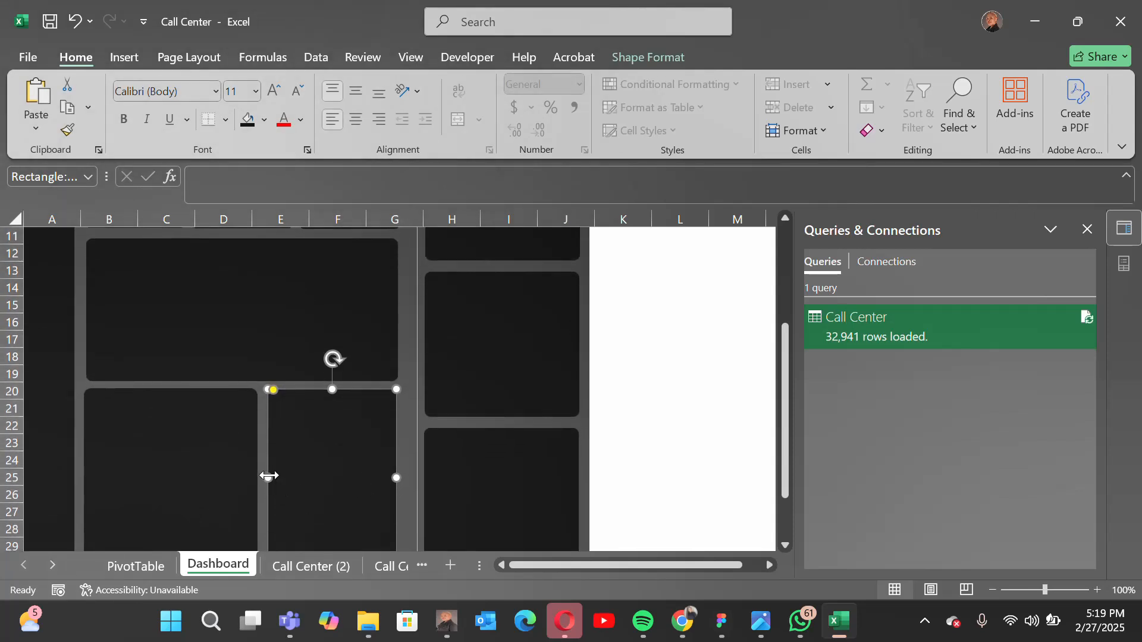
pyautogui.moveTo(269, 477); pyautogui.dragTo(263, 474)
pyautogui.scroll(3, 263, 474)
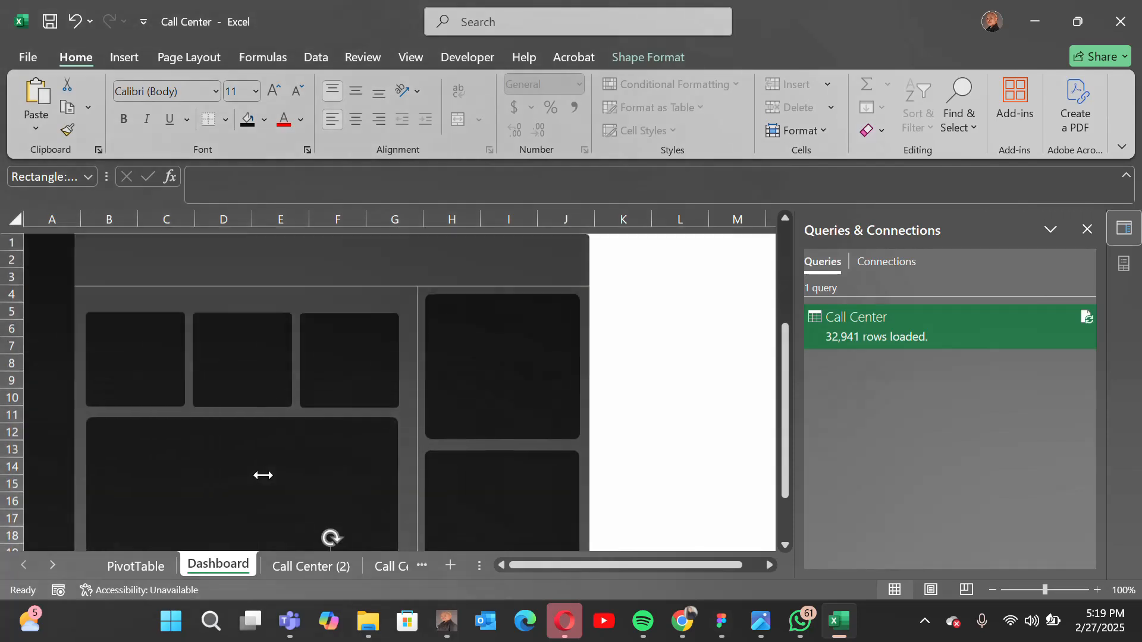
pyautogui.scroll(1, 263, 476)
pyautogui.scroll(-1, 263, 476)
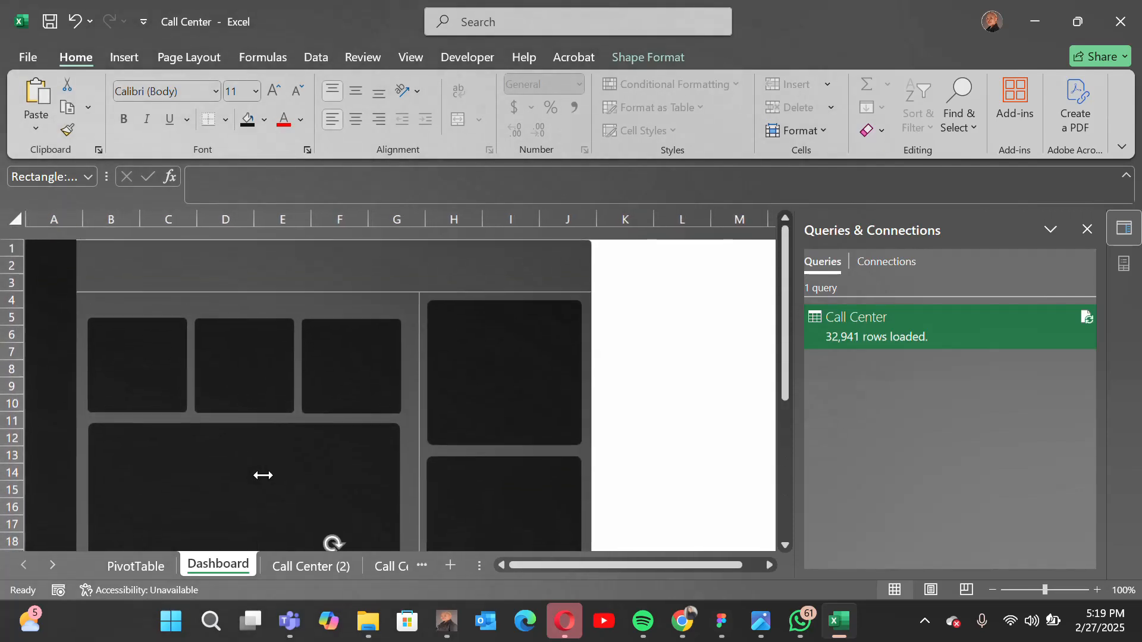
pyautogui.scroll(1, 263, 476)
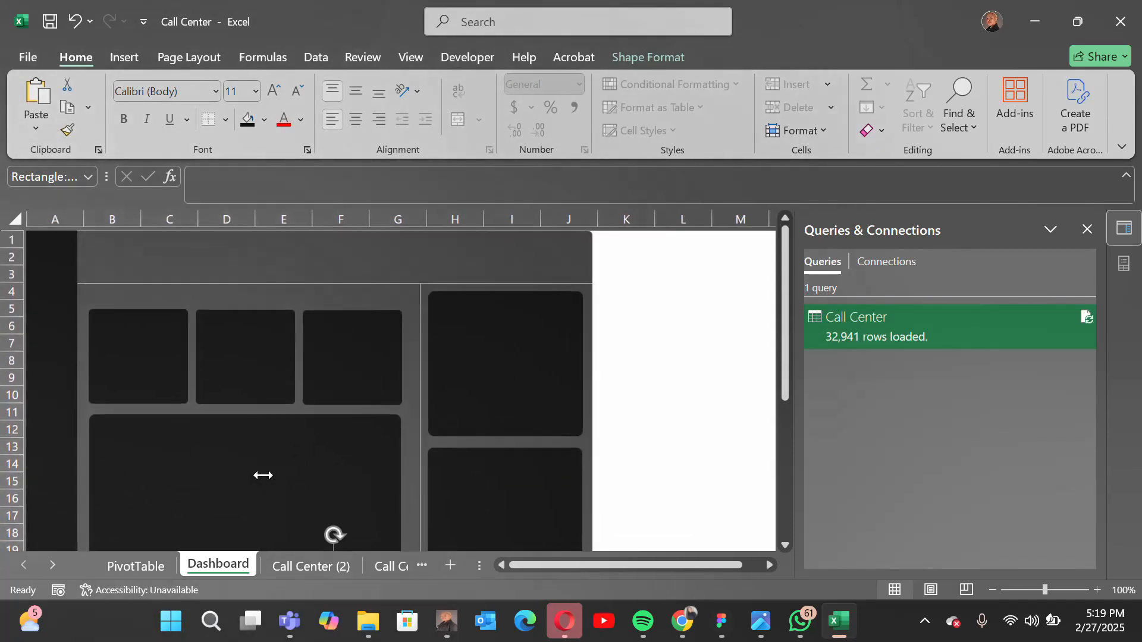
# - Look over the Call Center (2) data and add the id field as a count to the values on the PivotTable sheet
pyautogui.click(149, 567)
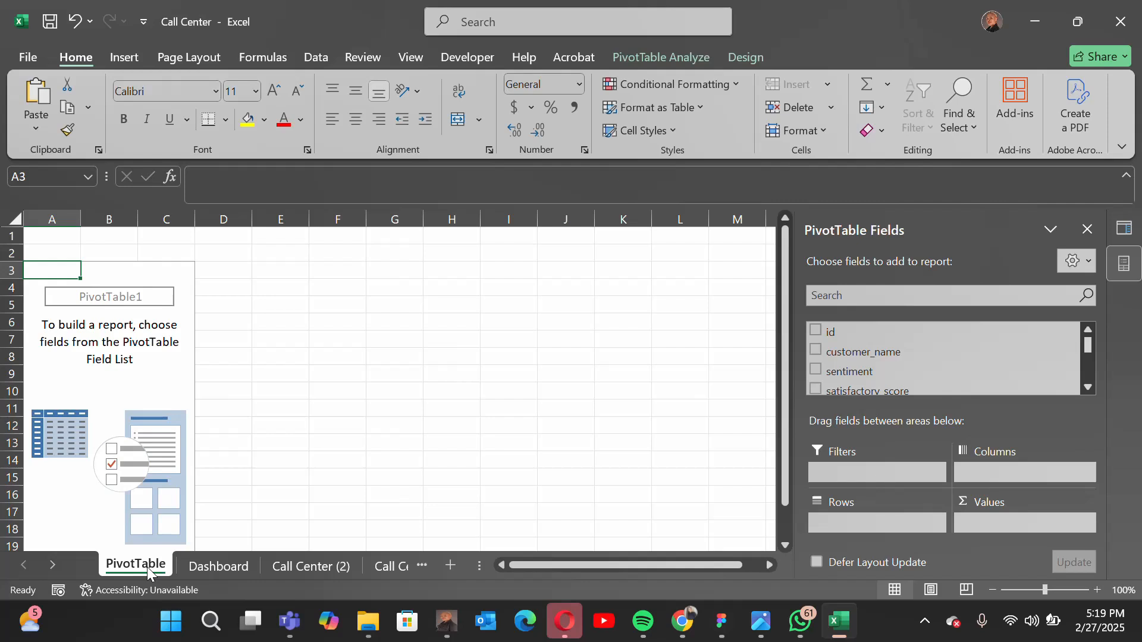
pyautogui.click(310, 564)
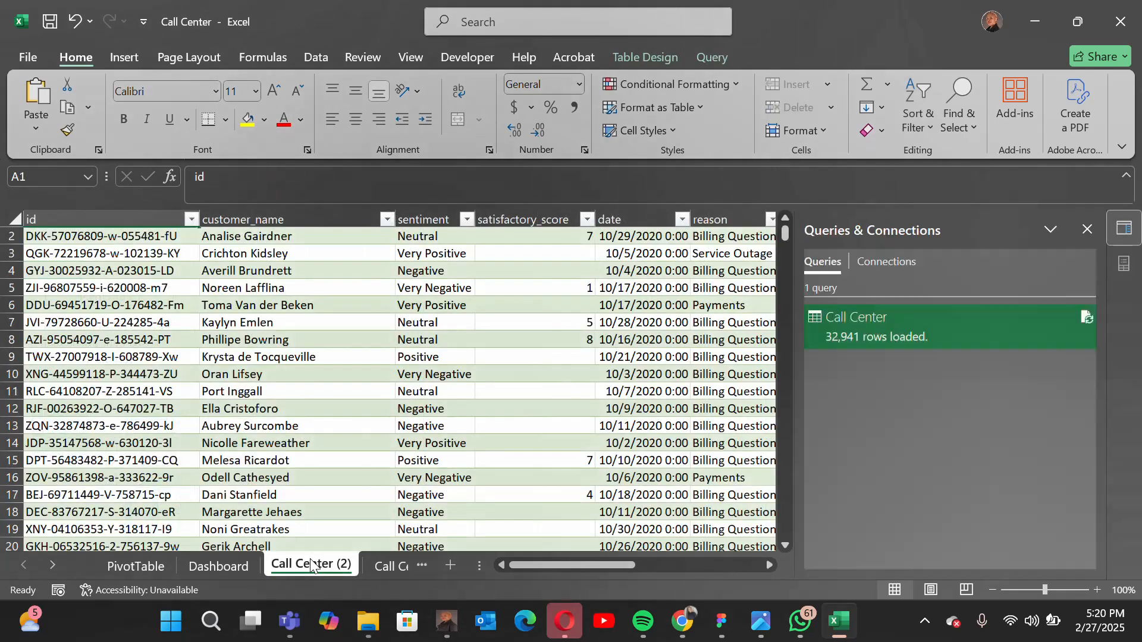
pyautogui.scroll(1, 380, 269)
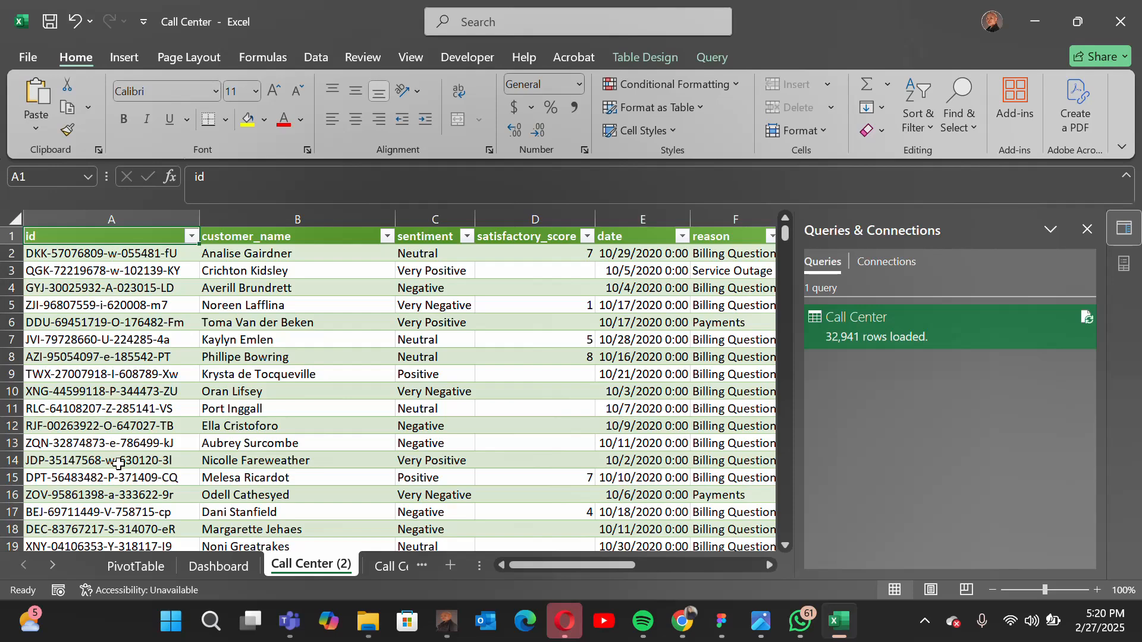
pyautogui.click(136, 565)
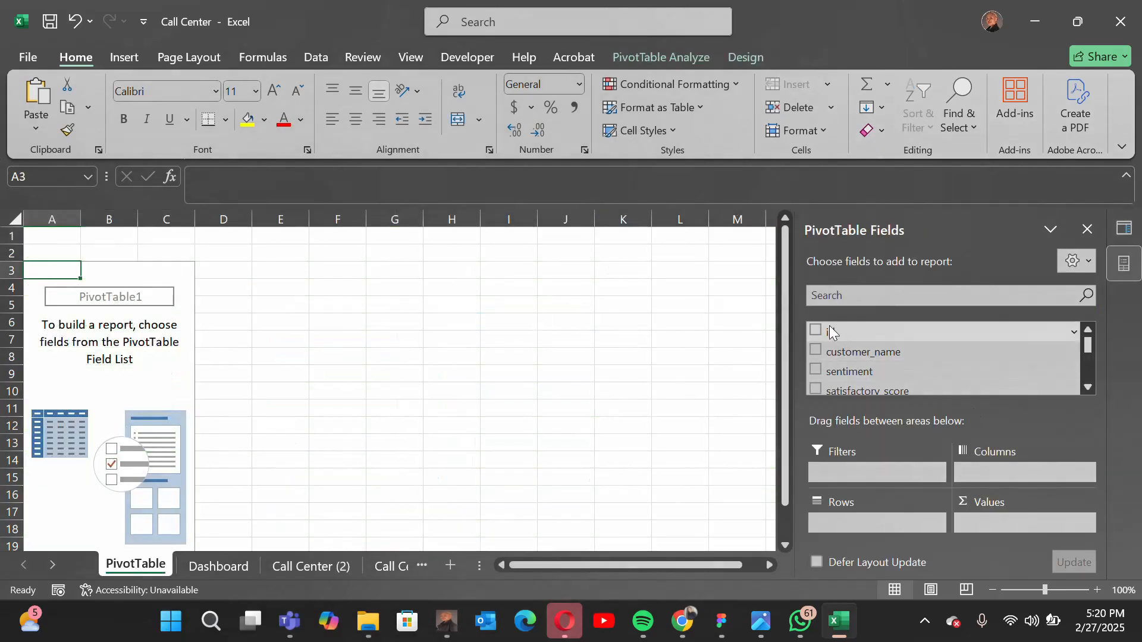
pyautogui.scroll(-1, 976, 380)
pyautogui.scroll(1, 862, 348)
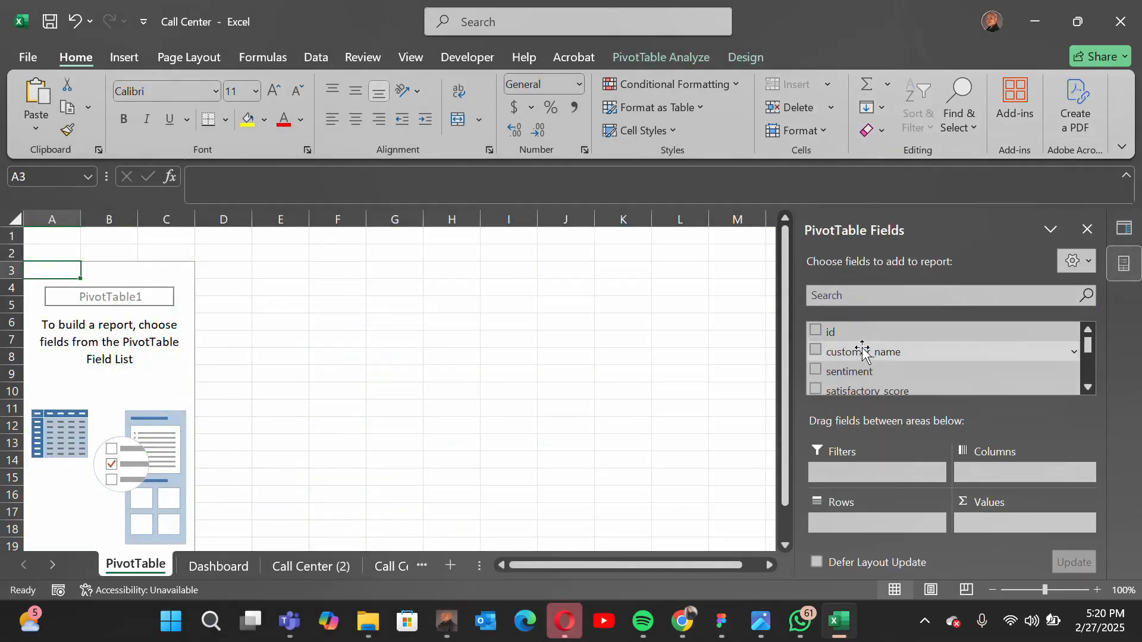
pyautogui.moveTo(836, 333); pyautogui.dragTo(1012, 523)
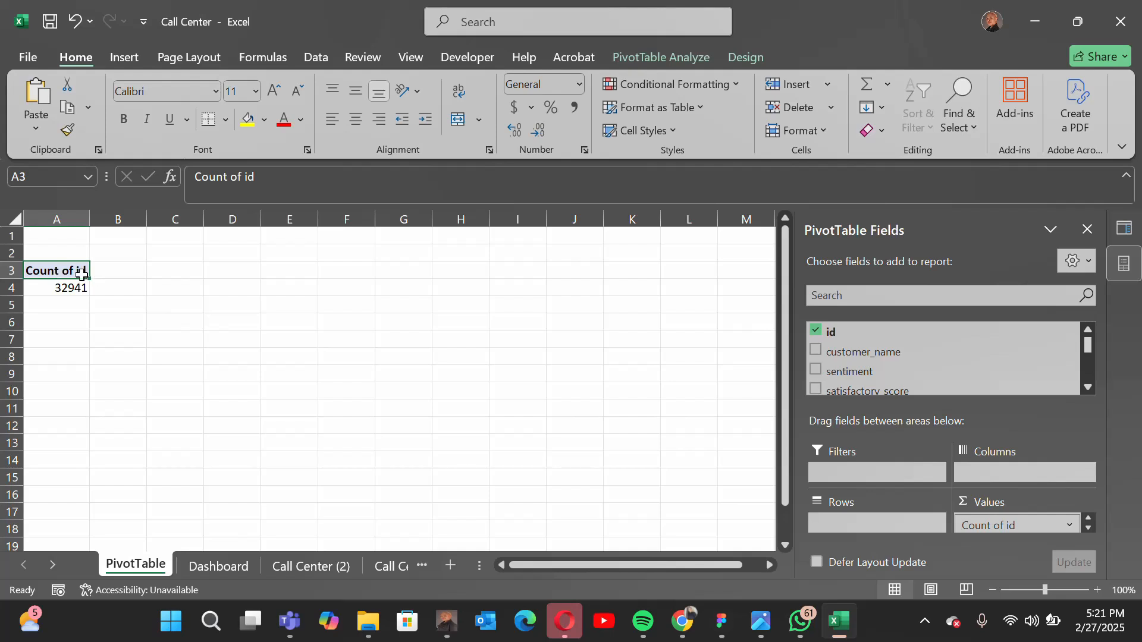
# - Rename the PivotTable's id count to Total Calls and hide the gridlines on the PivotTable sheet
pyautogui.doubleClick(46, 272)
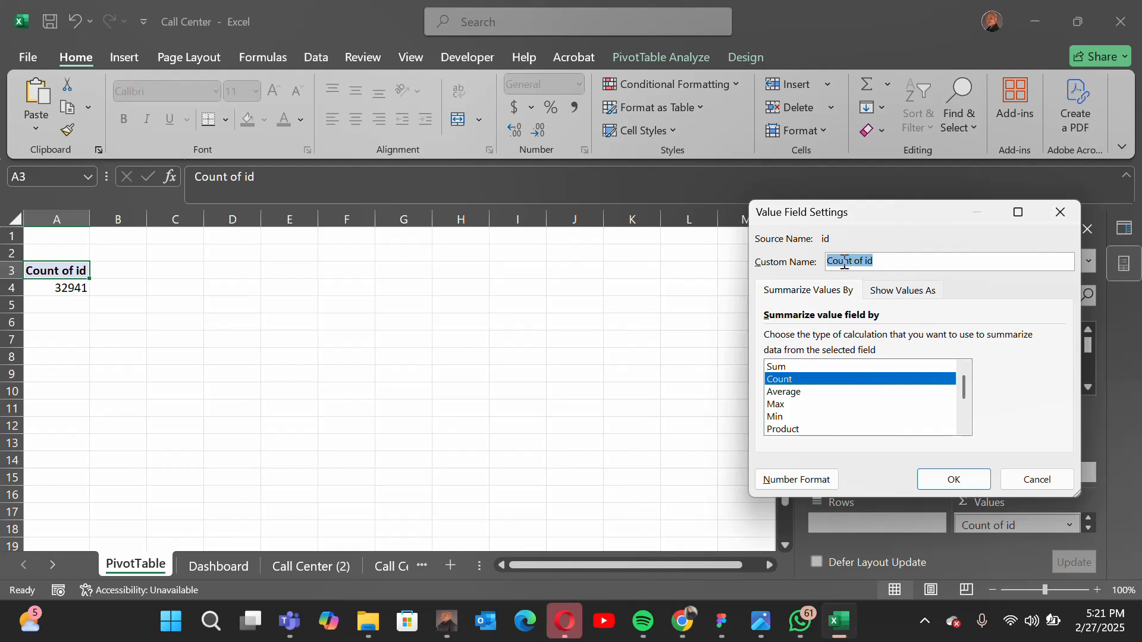
pyautogui.write('Total Calls')
pyautogui.click(959, 479)
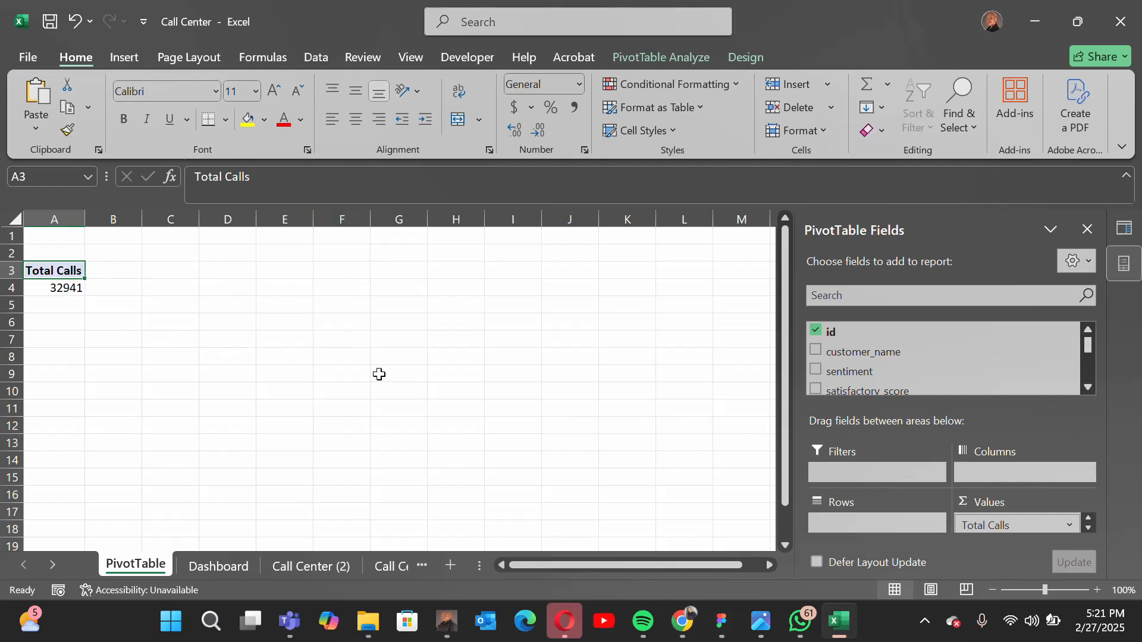
pyautogui.click(414, 59)
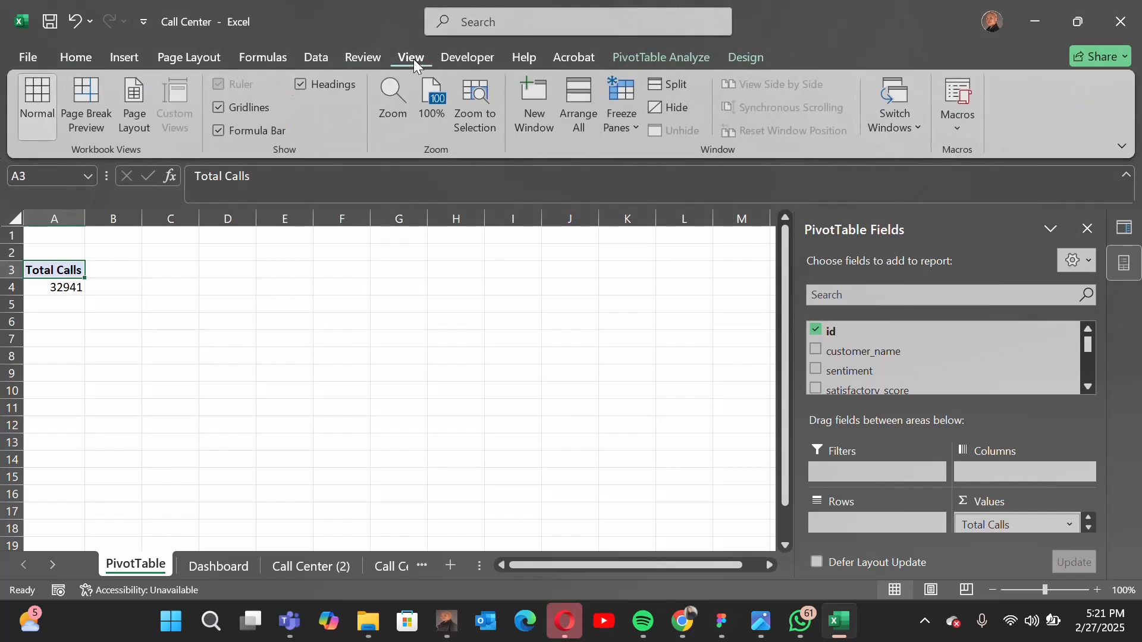
pyautogui.click(220, 109)
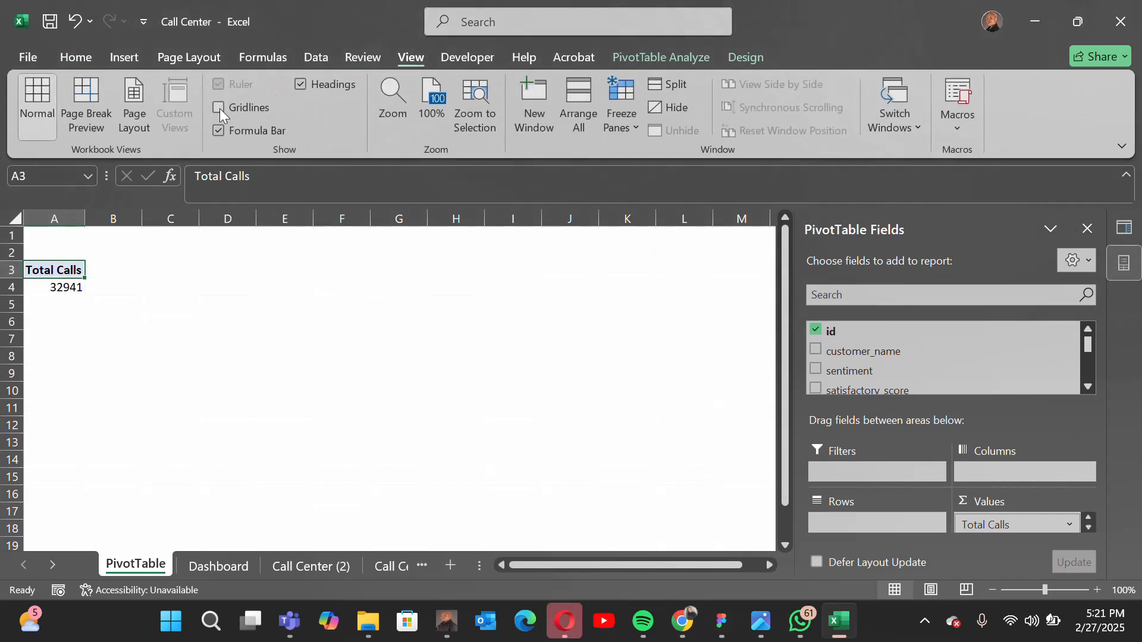
# - Link the first small card on the Dashboard sheet to the Total Calls cells with the formula =PivotTable!A3:A4
pyautogui.click(230, 568)
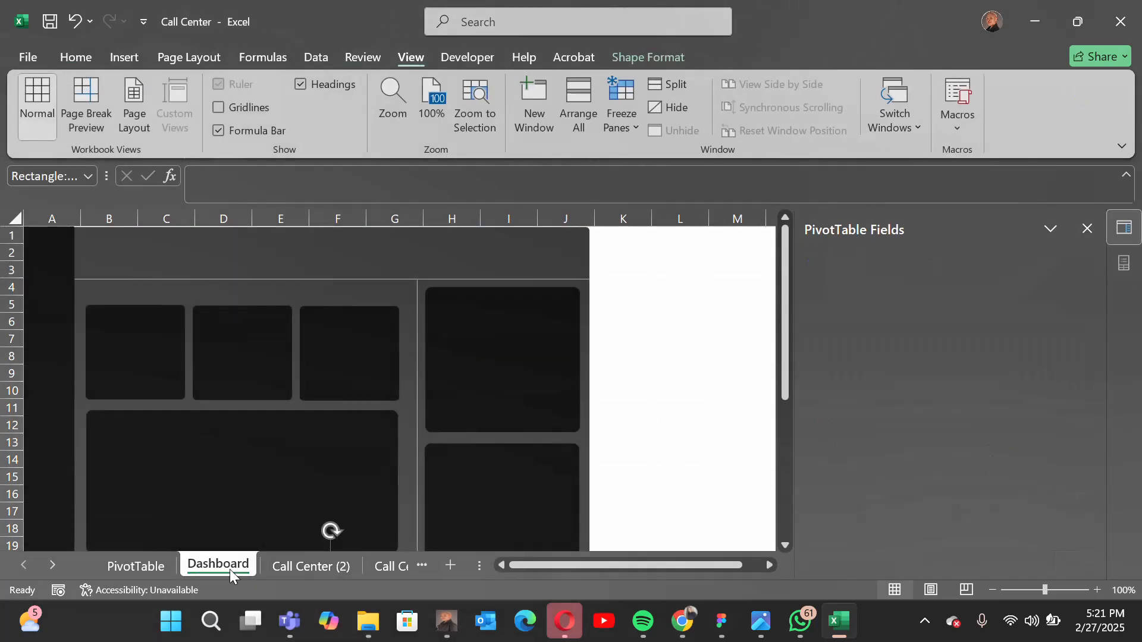
pyautogui.click(121, 339)
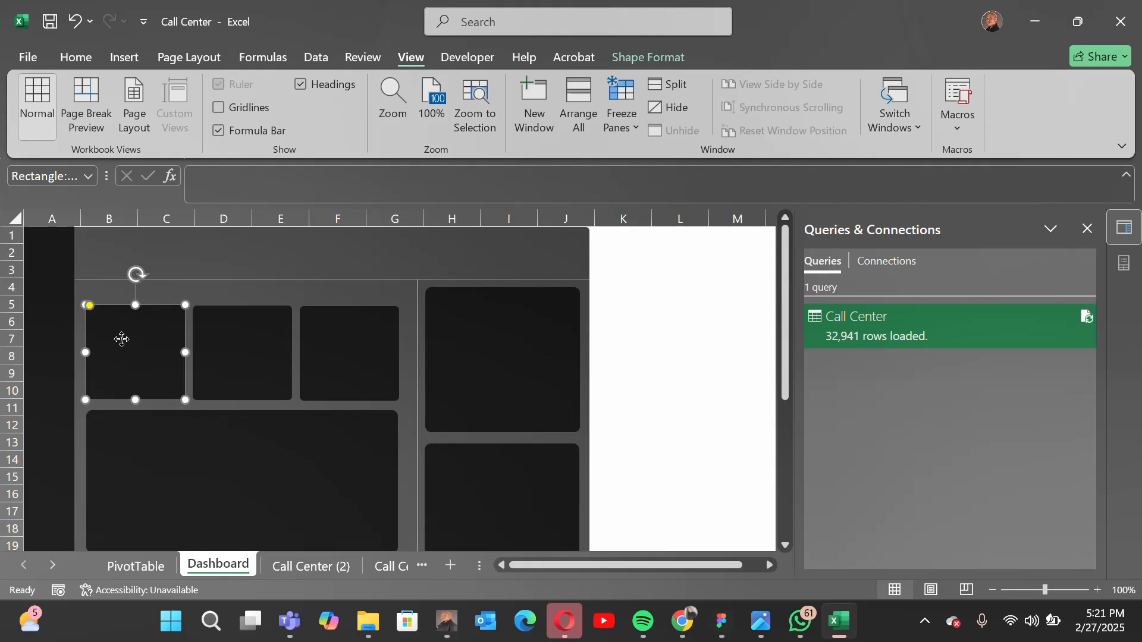
pyautogui.click(206, 178)
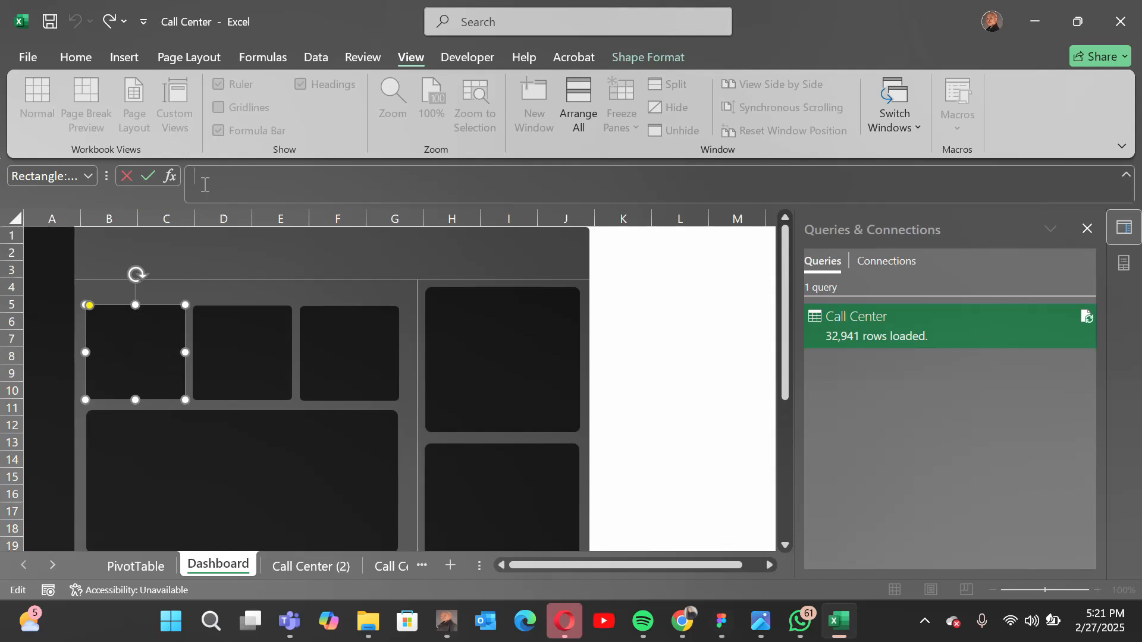
pyautogui.write('=')
pyautogui.click(140, 568)
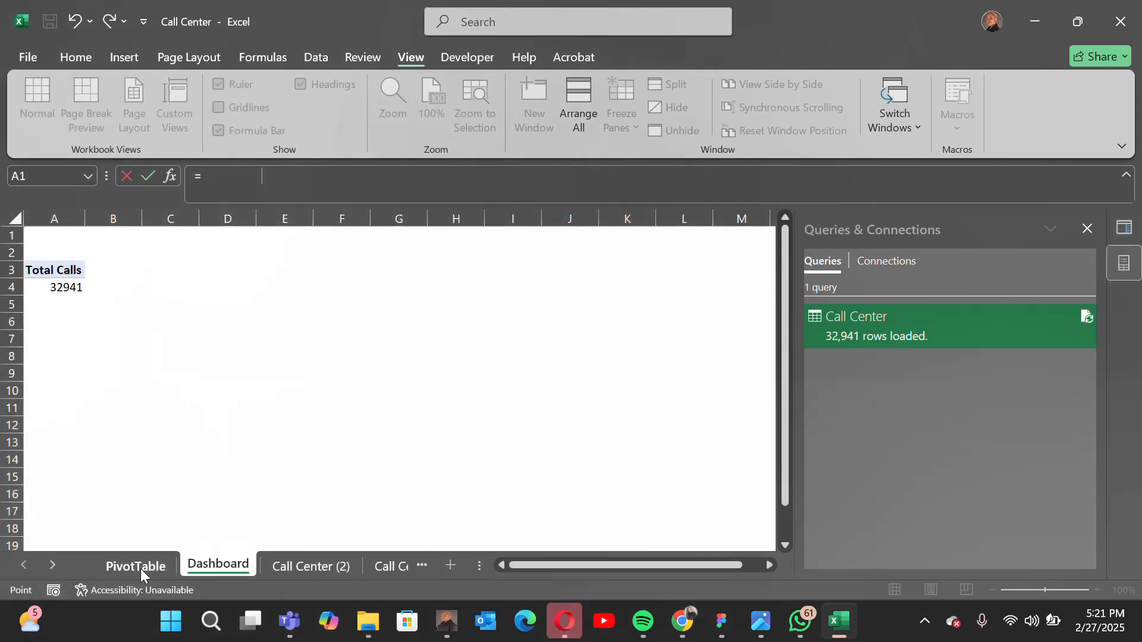
pyautogui.moveTo(35, 268); pyautogui.dragTo(67, 290)
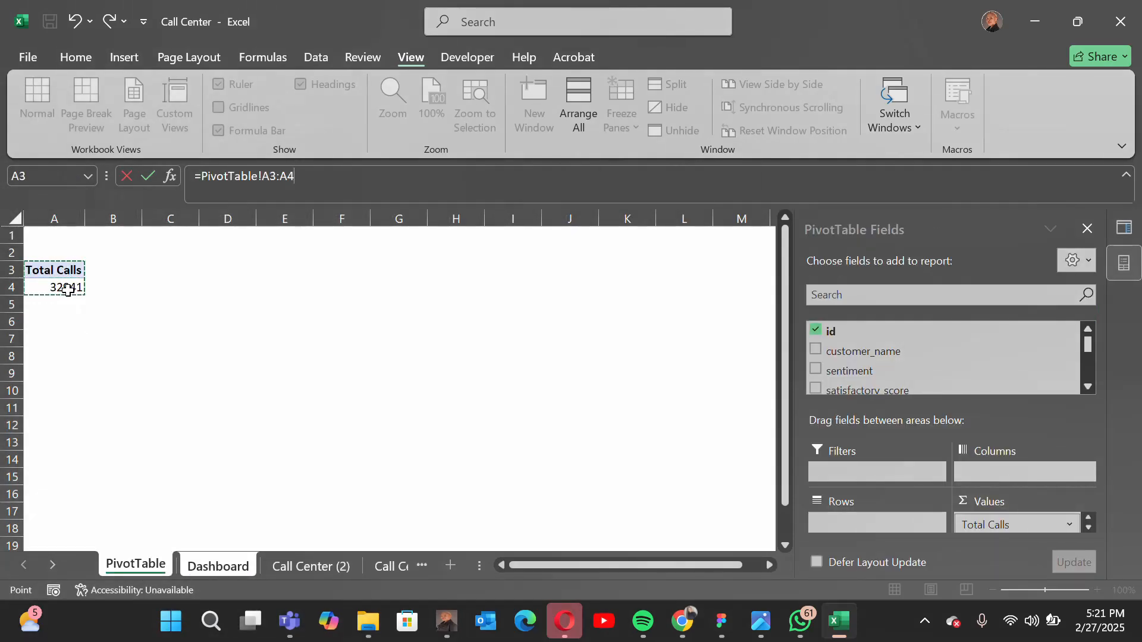
pyautogui.press('Return')
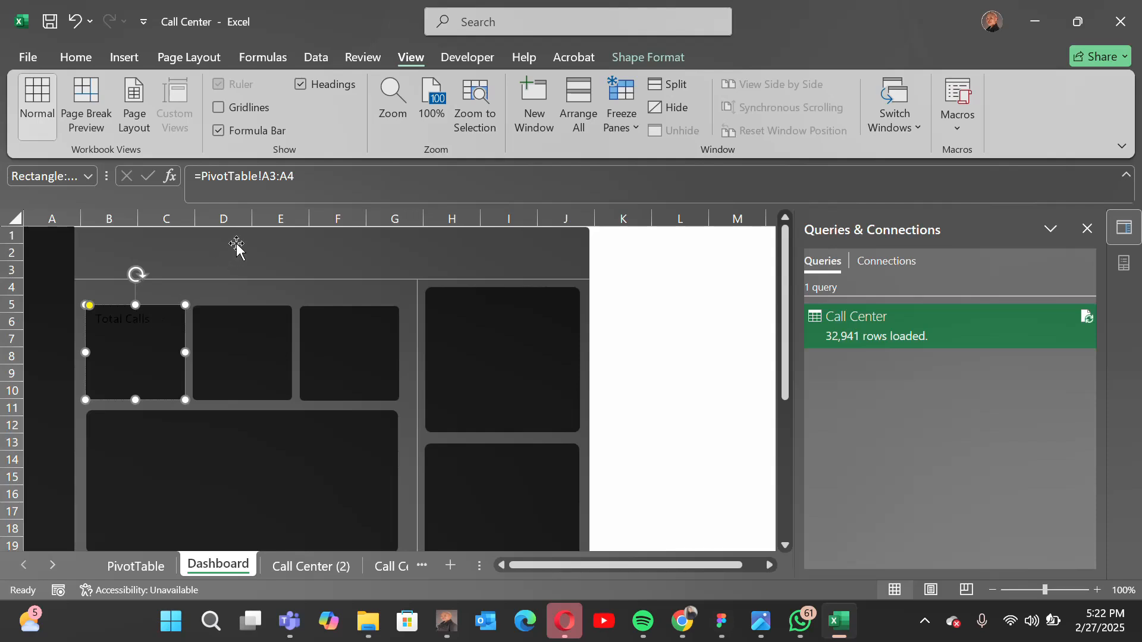
# - Remove the linking formula and the leftover Total Calls text from the first small card
pyautogui.moveTo(298, 176); pyautogui.dragTo(202, 176)
pyautogui.press('BackSpace')
pyautogui.press('BackSpace')
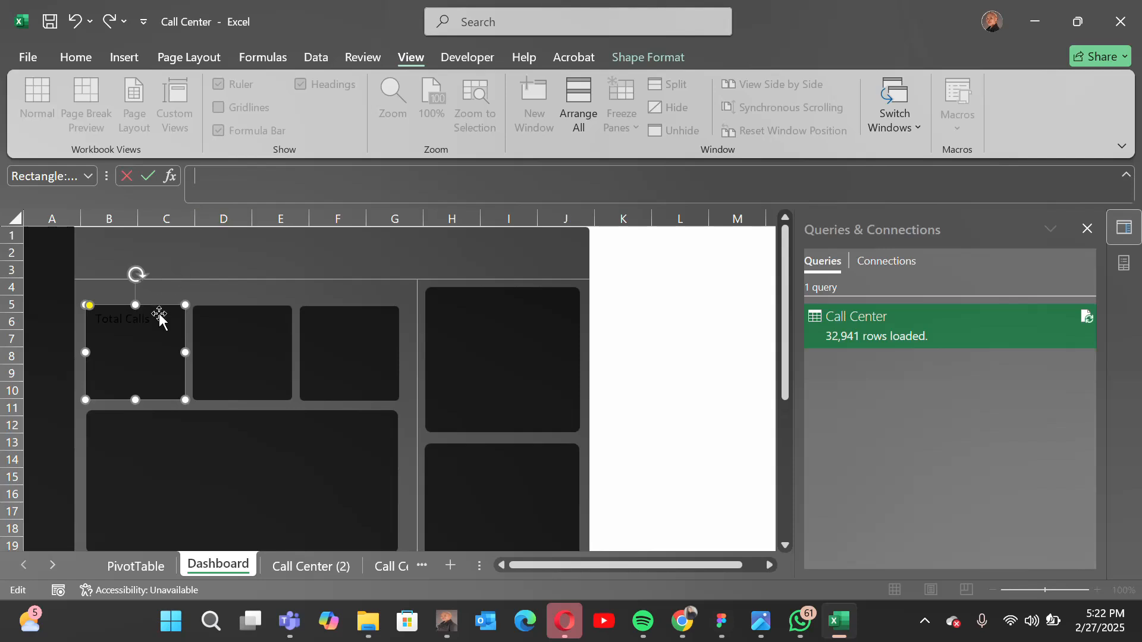
pyautogui.press('Return')
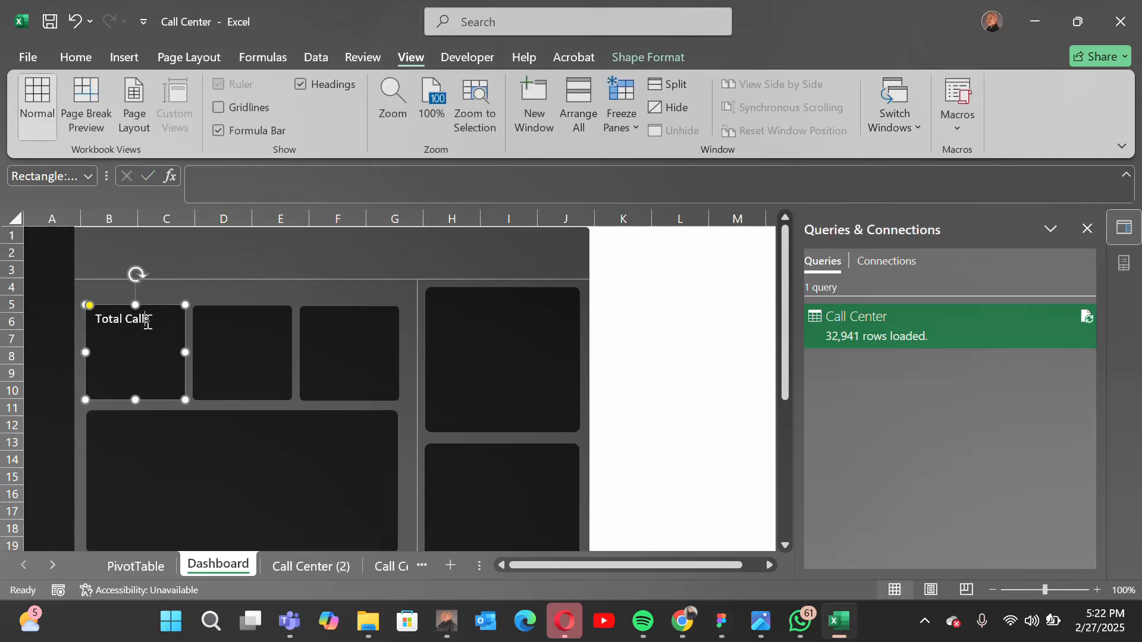
pyautogui.moveTo(153, 322); pyautogui.dragTo(151, 322)
pyautogui.hotkey('ctrl', 'z')
pyautogui.click(151, 321)
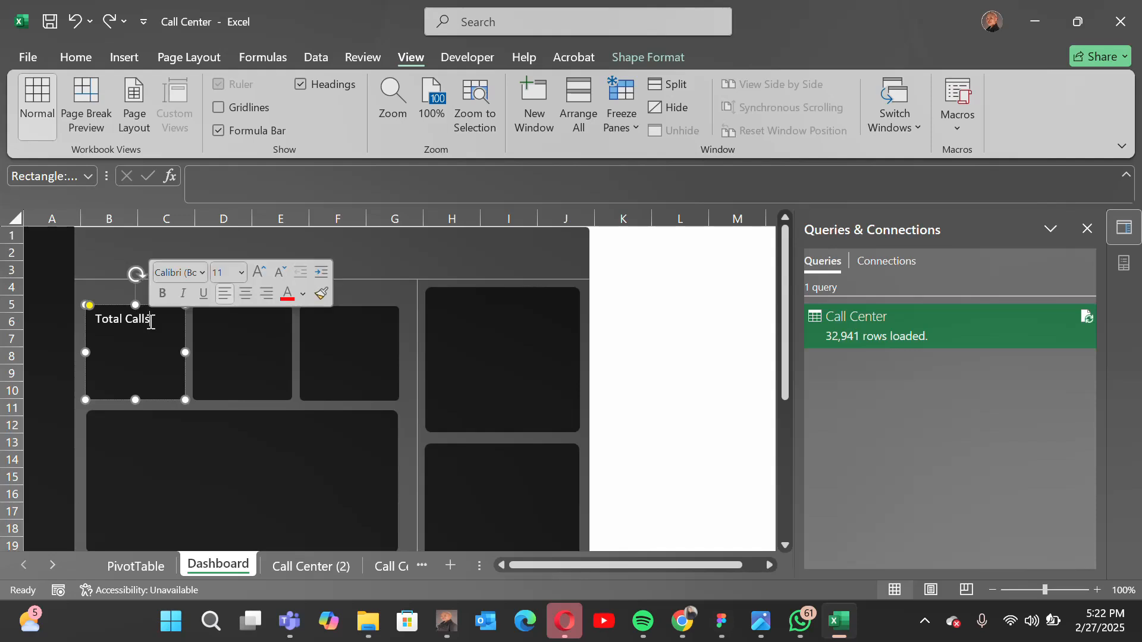
pyautogui.hotkey('ctrl', 'a')
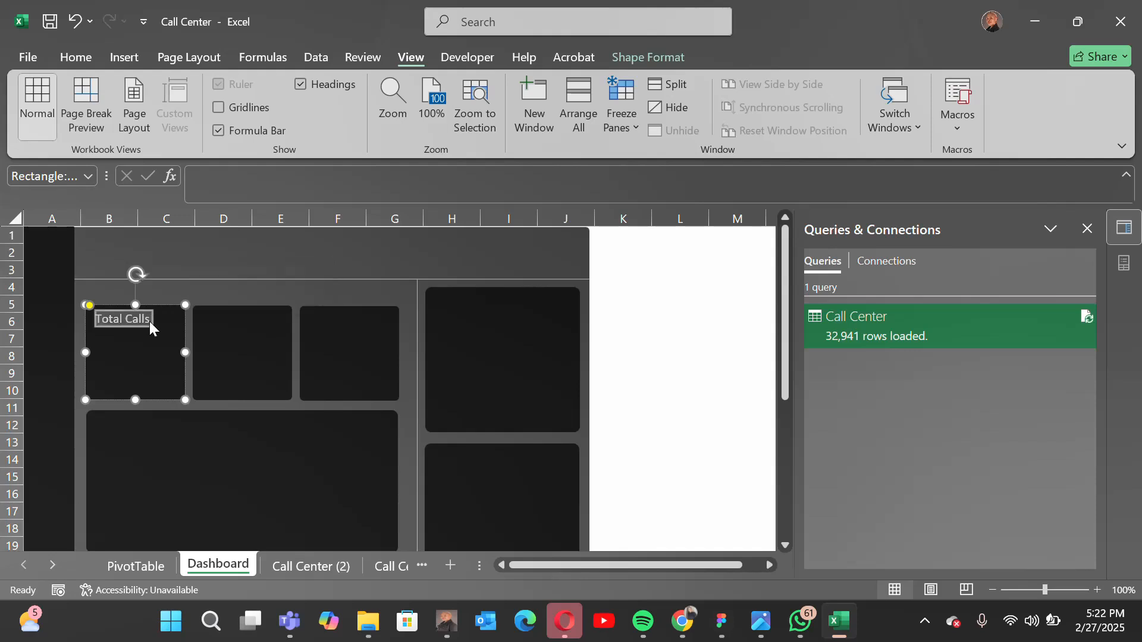
pyautogui.press('BackSpace')
# - Link the first small card to the Total Calls heading with the formula =PivotTable!A3
pyautogui.click(219, 181)
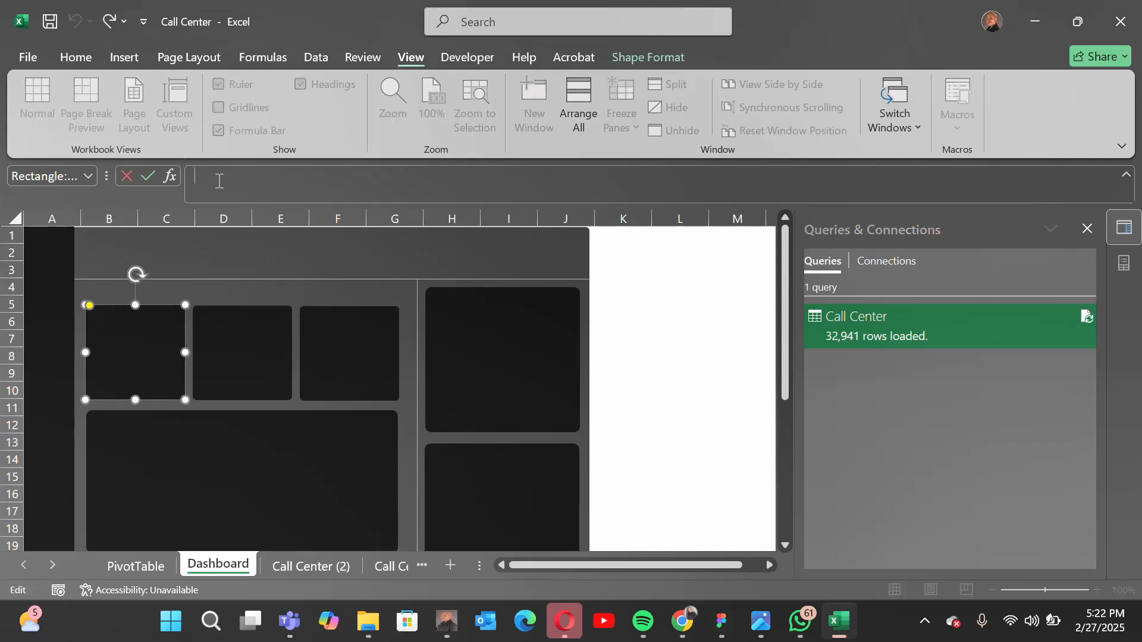
pyautogui.write('=')
pyautogui.click(131, 567)
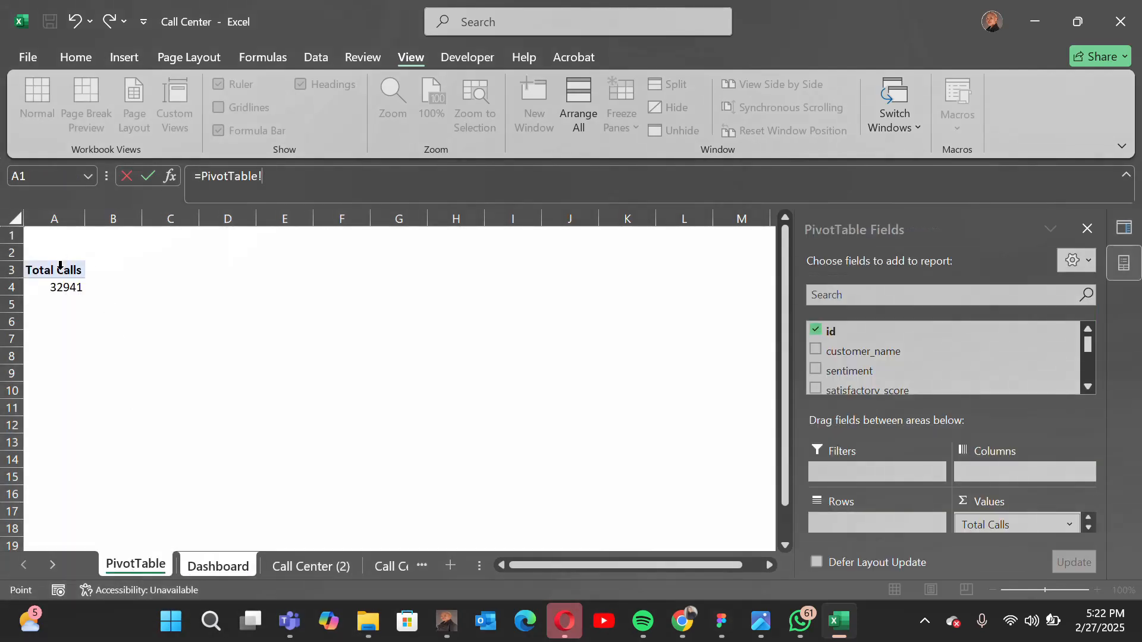
pyautogui.click(58, 273)
pyautogui.press('Return')
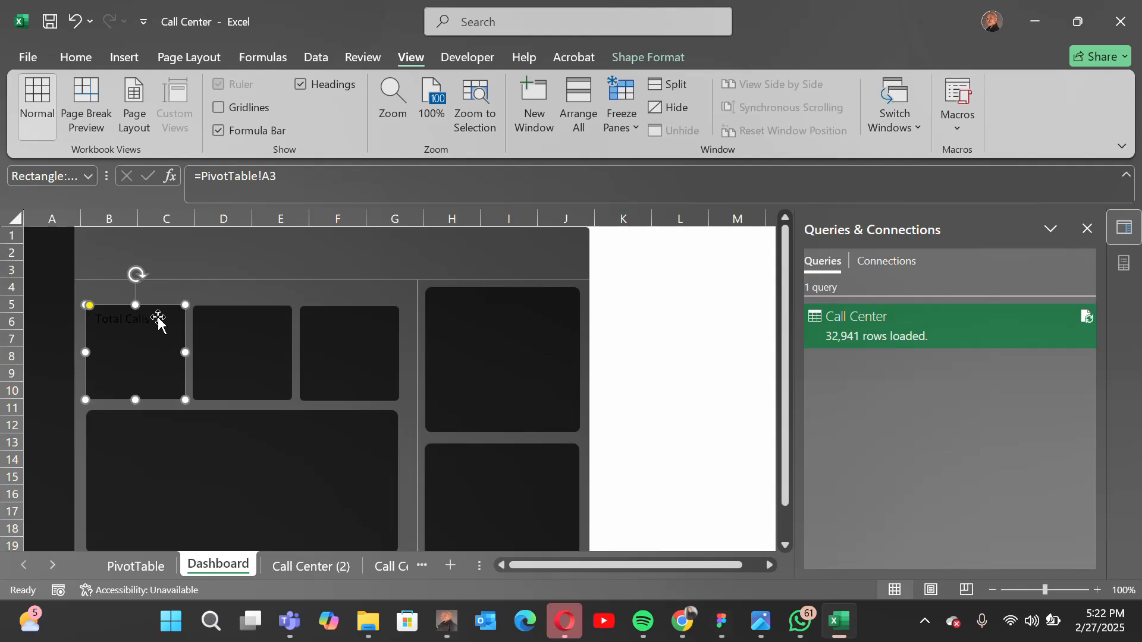
# - Link the first small card to the total calls number with the formula =PivotTable!A4
pyautogui.click(158, 318)
pyautogui.moveTo(276, 184); pyautogui.dragTo(162, 186)
pyautogui.press('BackSpace')
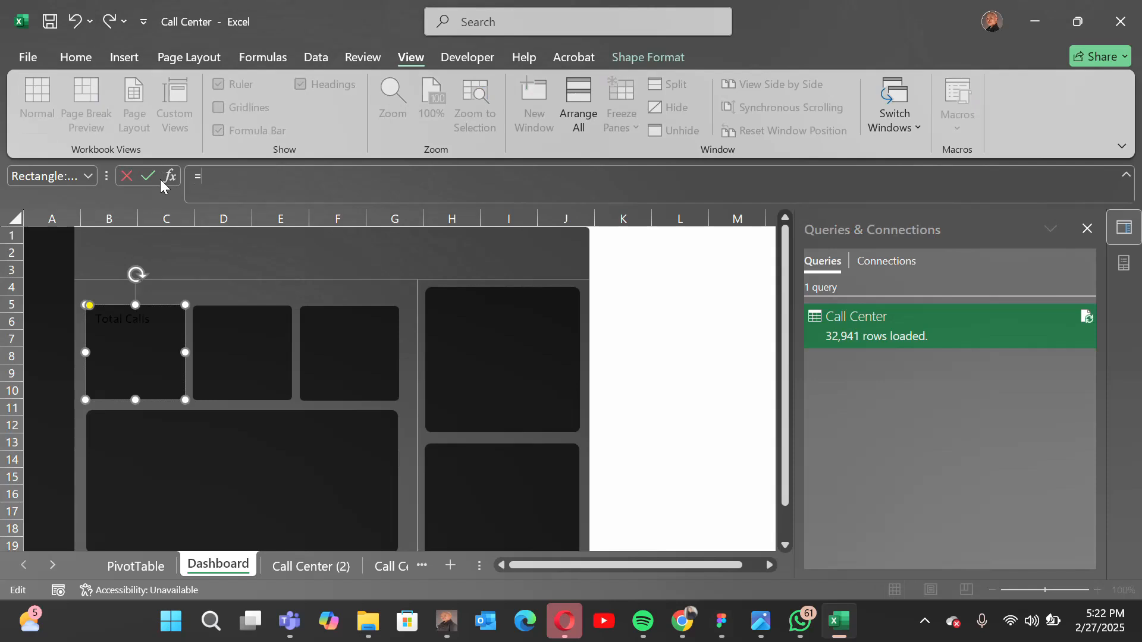
pyautogui.click(145, 565)
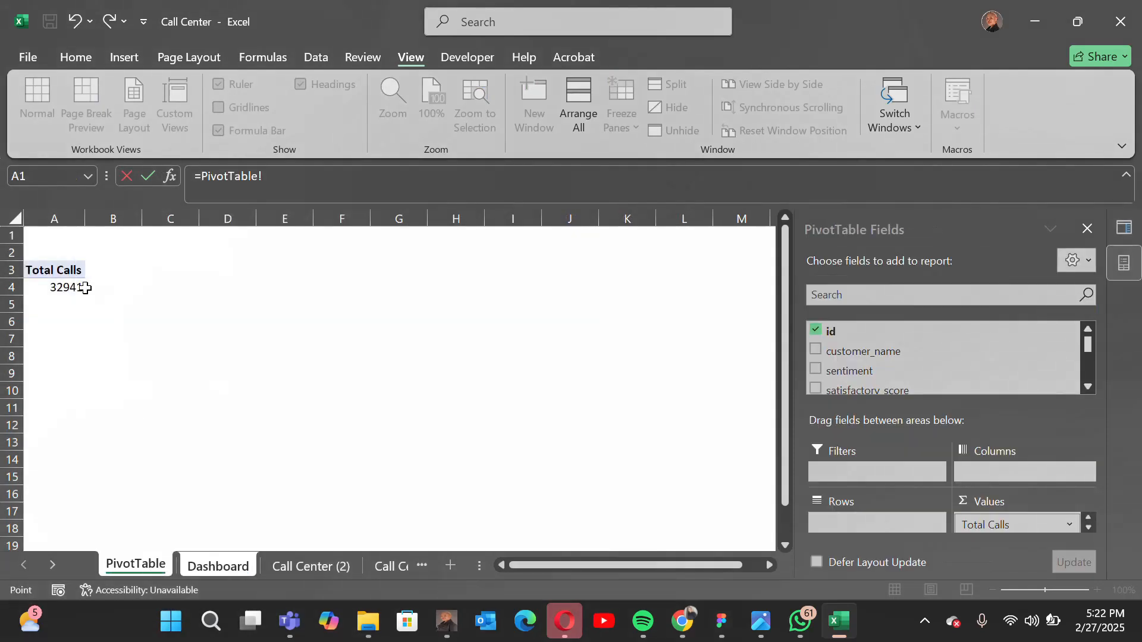
pyautogui.click(62, 287)
pyautogui.press('Return')
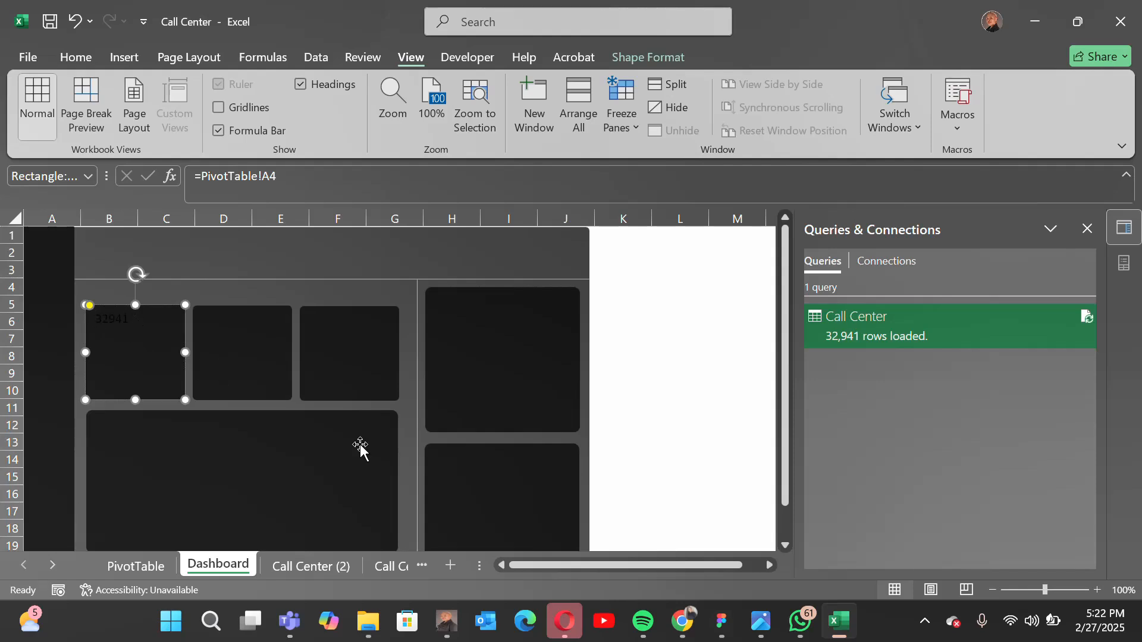
# - Colour the linked number in the first small card white and add the text Total Calls in front of it
pyautogui.click(80, 54)
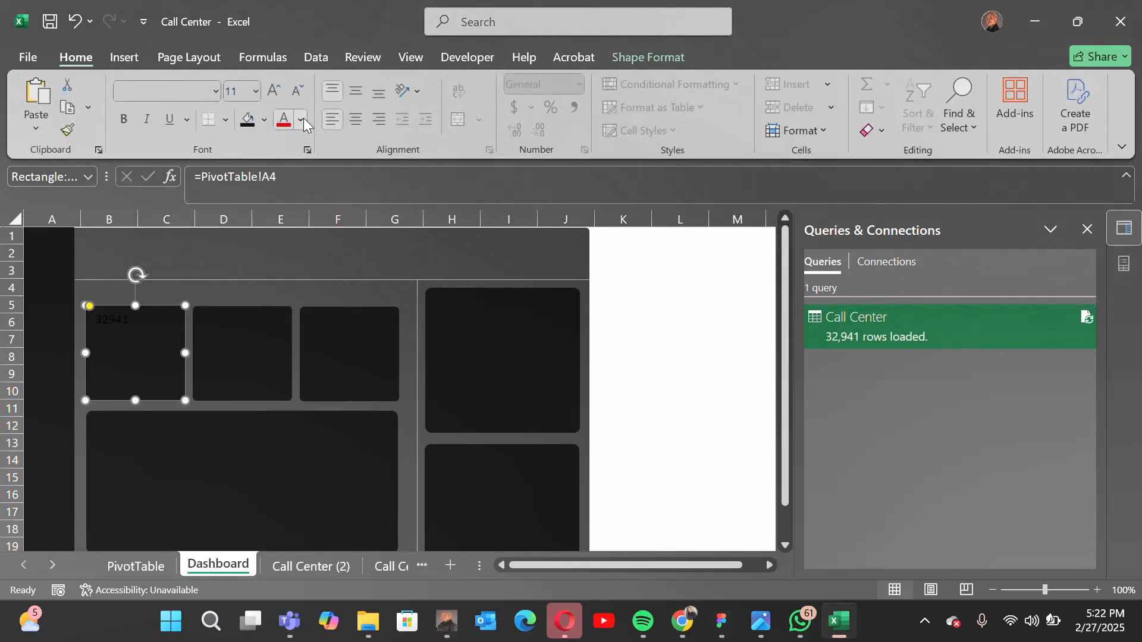
pyautogui.click(302, 119)
pyautogui.click(287, 234)
pyautogui.hotkey('ctrl', 'a')
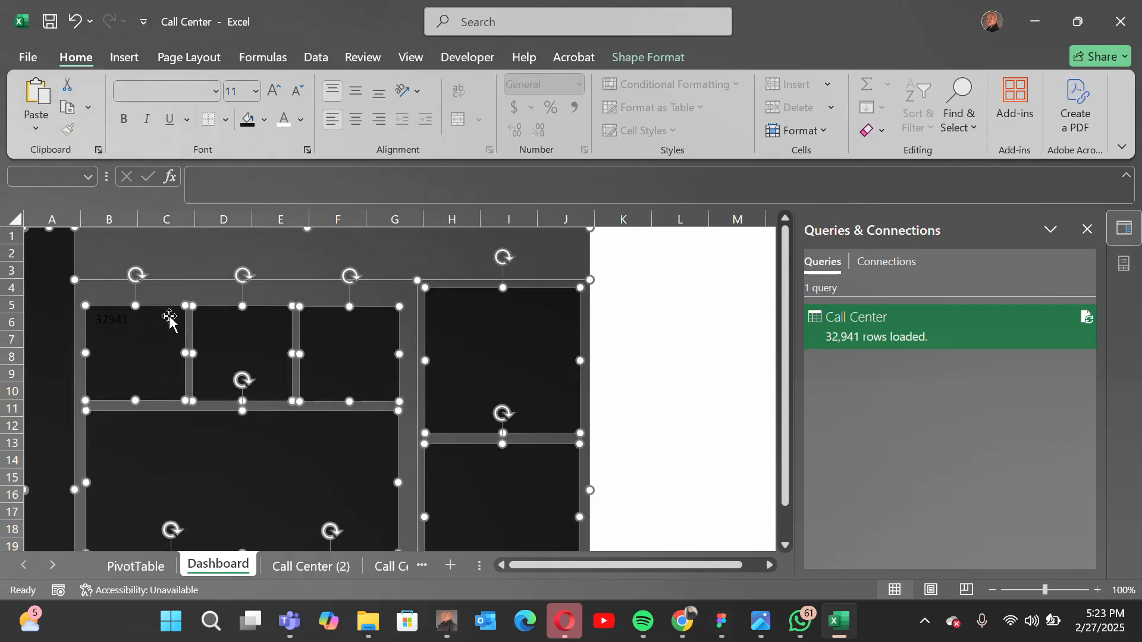
pyautogui.click(114, 320)
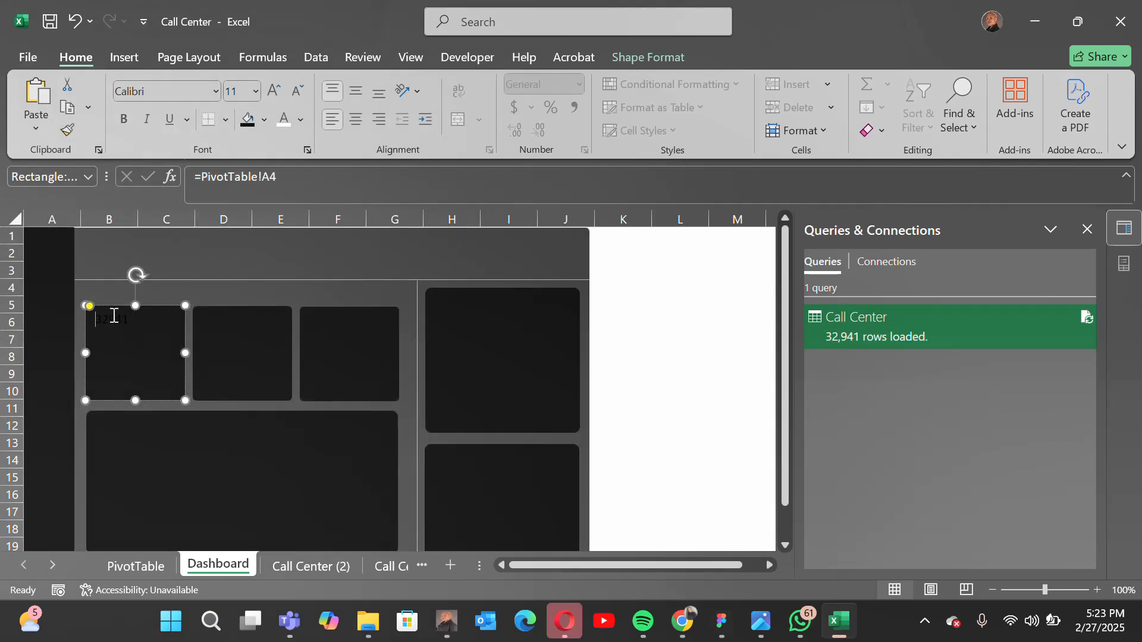
pyautogui.doubleClick(114, 316)
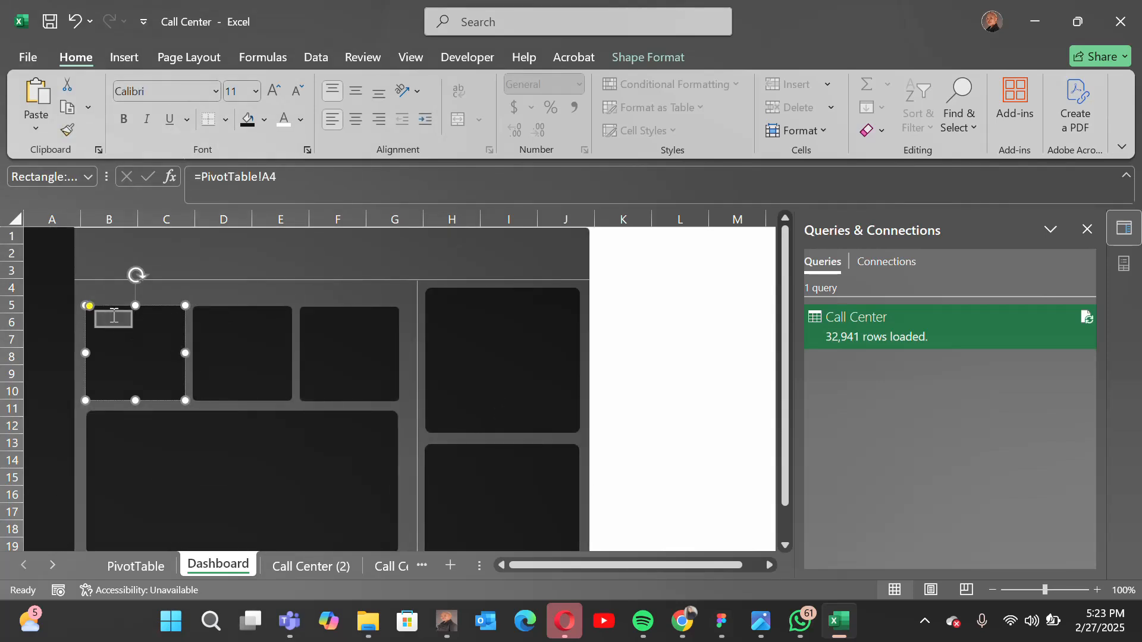
pyautogui.click(298, 120)
pyautogui.click(289, 234)
pyautogui.write('Total Calls')
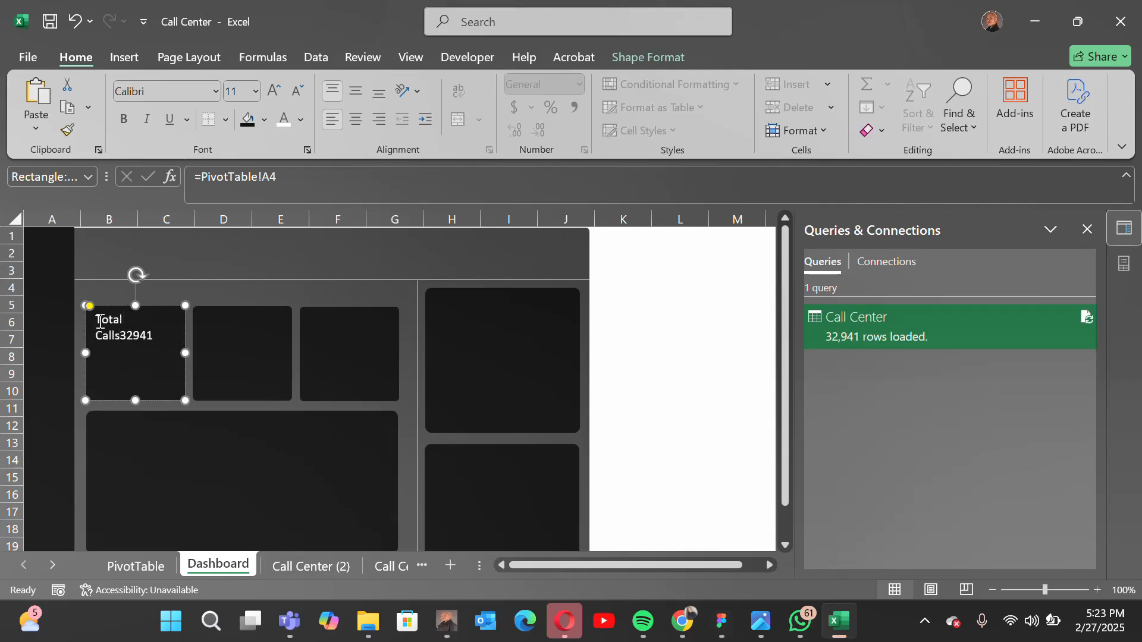
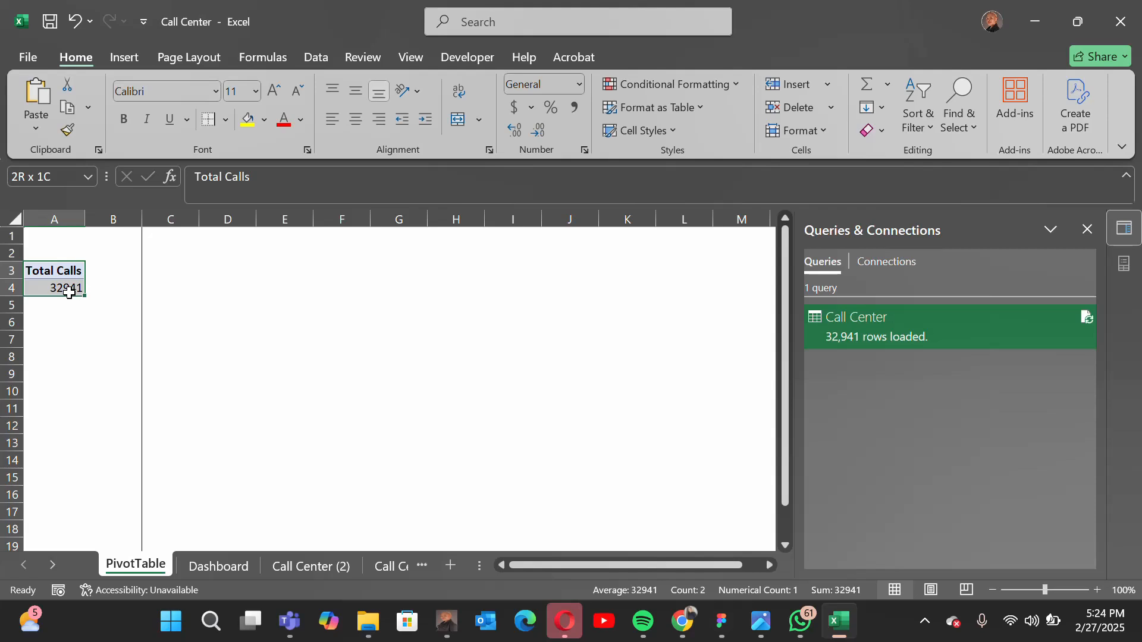
# - Copy the Total Calls PivotTable from A3:A4 to cell C3 and remove the Total Calls field from the copy's values
pyautogui.moveTo(69, 291); pyautogui.dragTo(69, 291)
pyautogui.hotkey('ctrl', 'c')
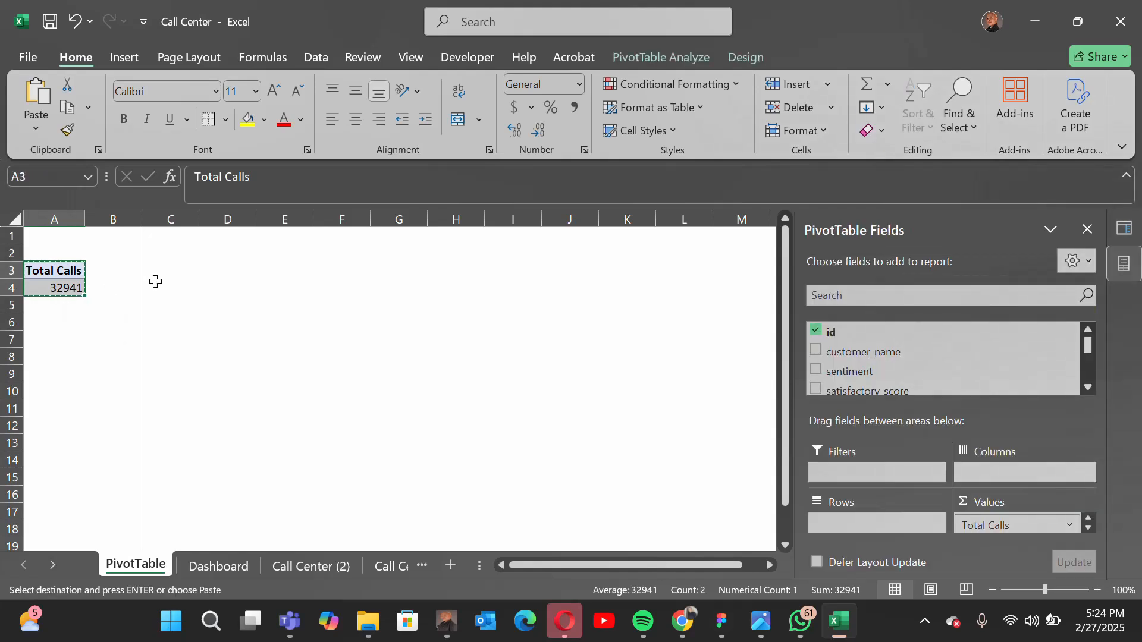
pyautogui.click(200, 270)
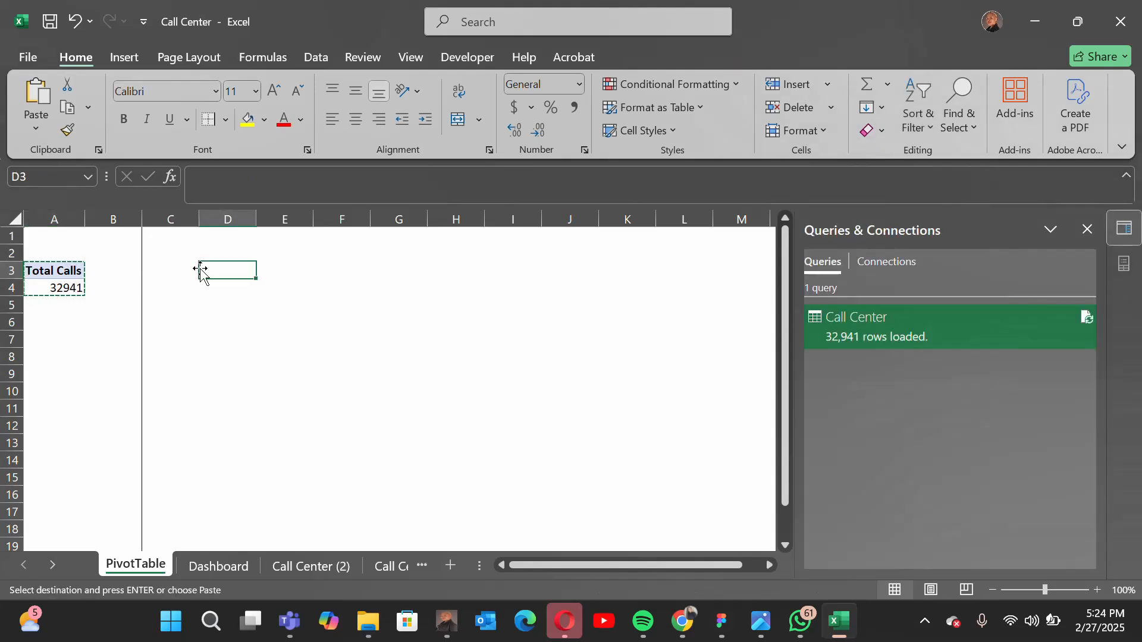
pyautogui.click(172, 266)
pyautogui.hotkey('ctrl', 'v')
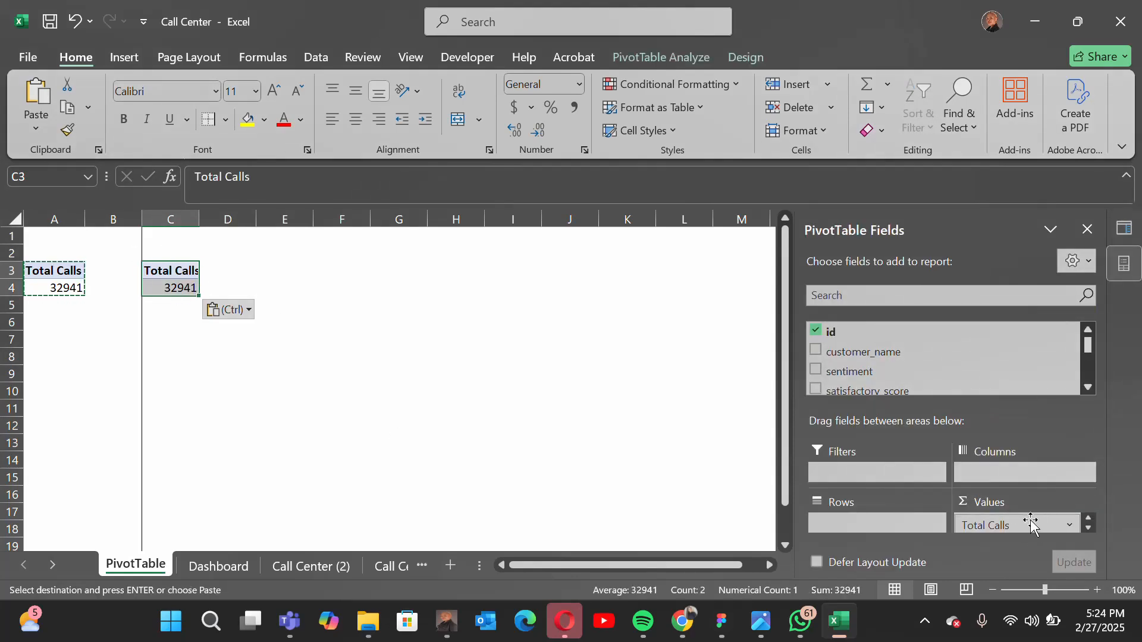
pyautogui.moveTo(1032, 525); pyautogui.dragTo(698, 482)
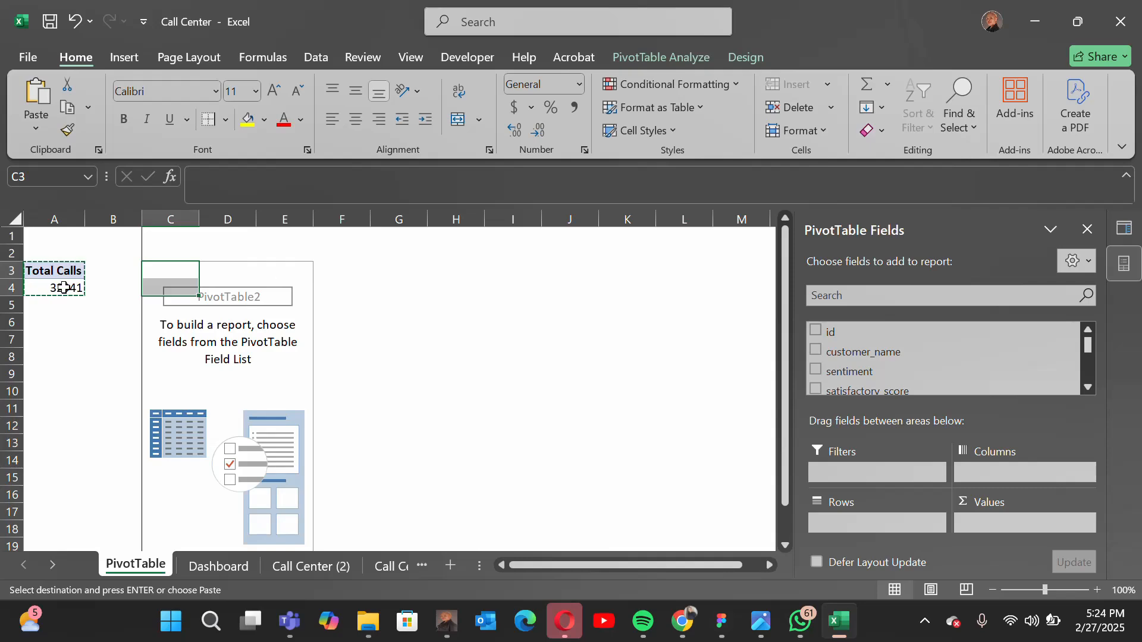
# - Look over the Call Center (2) data and add satisfactory_score to the values of the empty PivotTable at C3
pyautogui.click(316, 567)
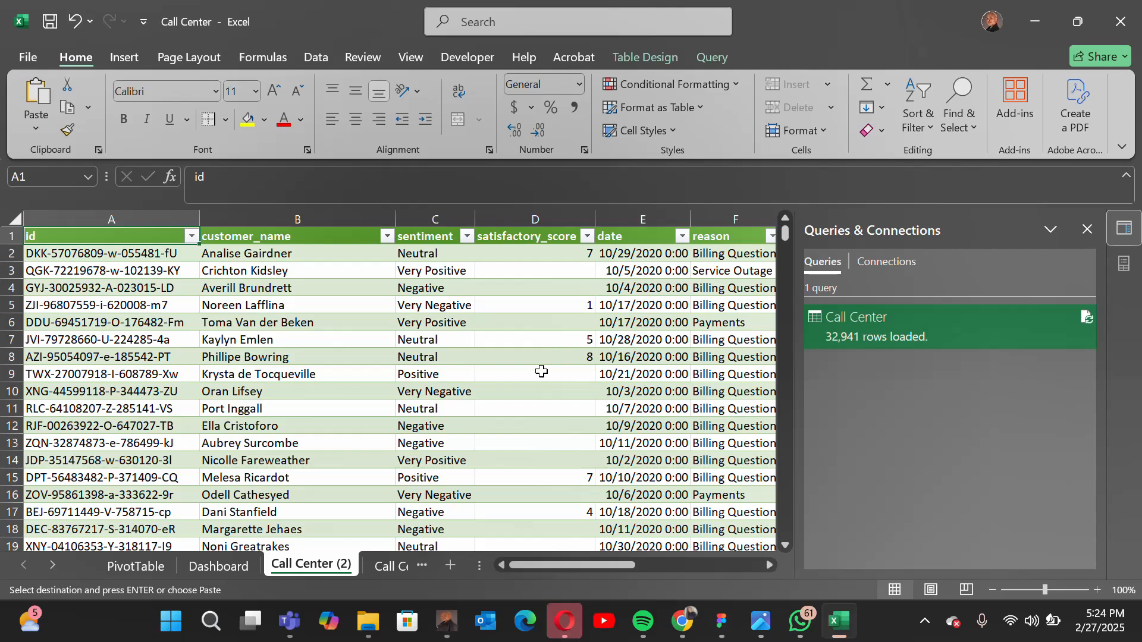
pyautogui.click(135, 567)
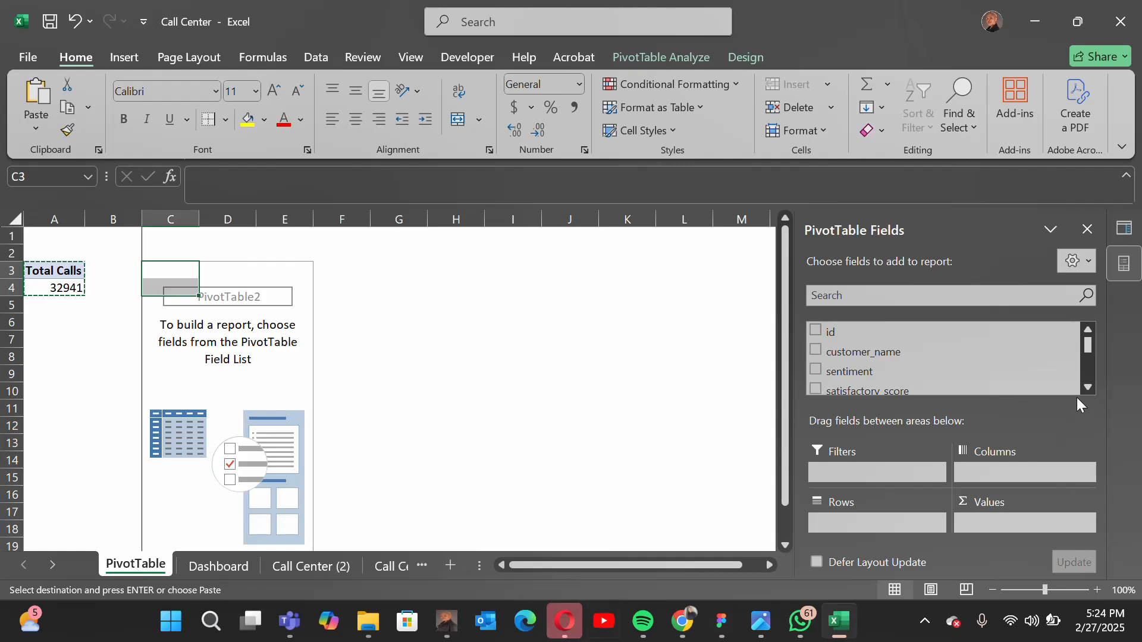
pyautogui.click(1091, 388)
pyautogui.click(1091, 388)
pyautogui.click(1090, 388)
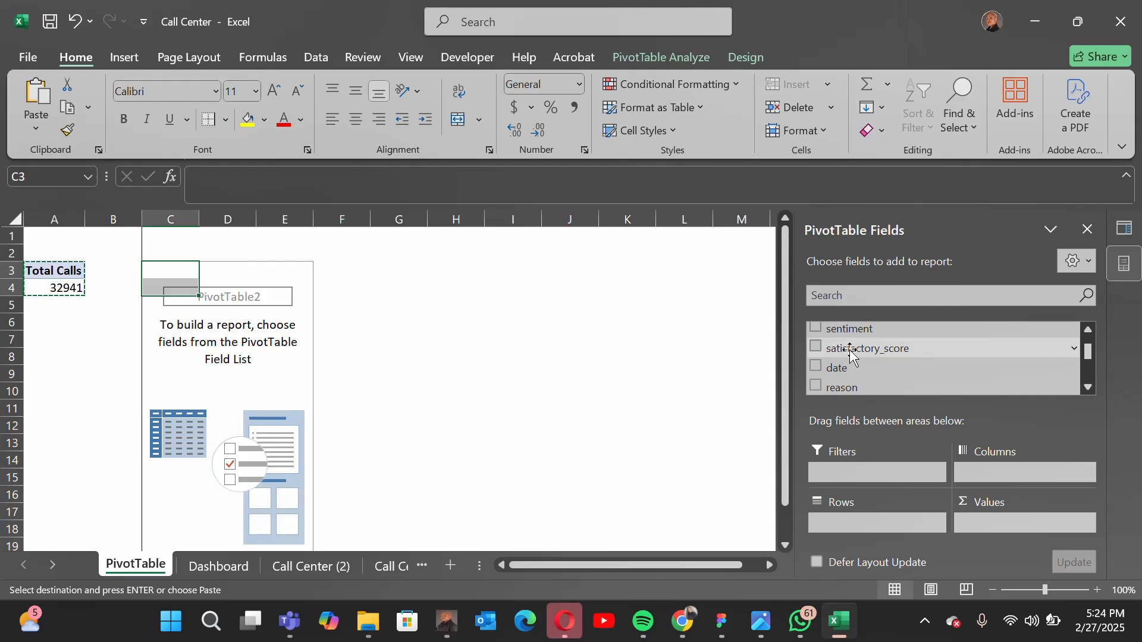
pyautogui.moveTo(830, 354); pyautogui.dragTo(1020, 532)
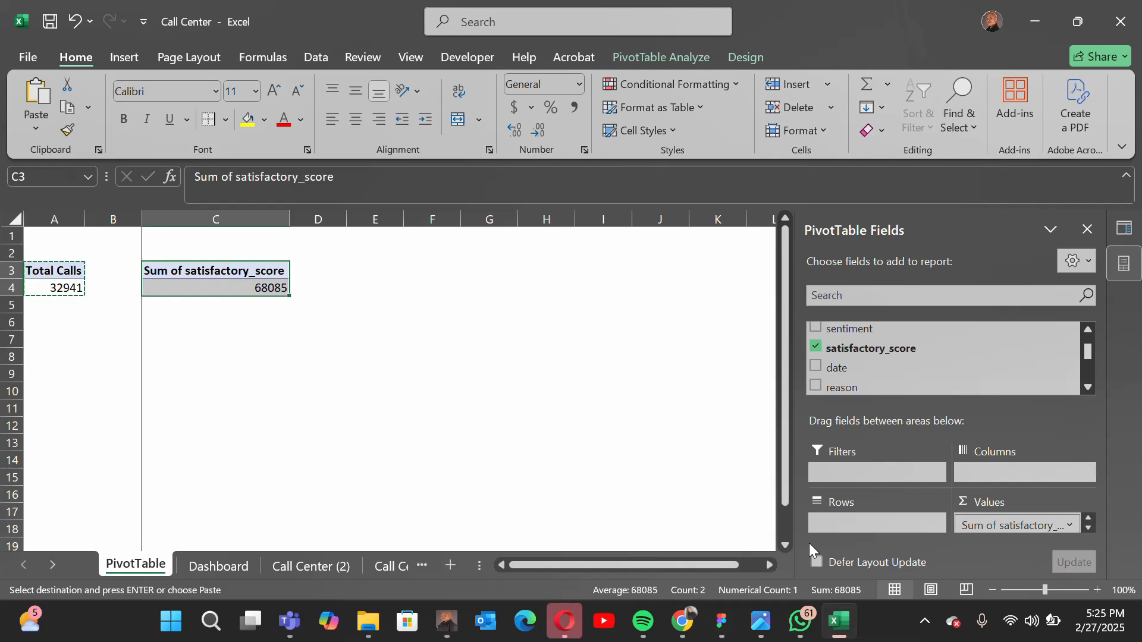
# - Summarize the satisfactory_score value field by Average and give it the custom name Avg_satisfactory_score
pyautogui.doubleClick(197, 277)
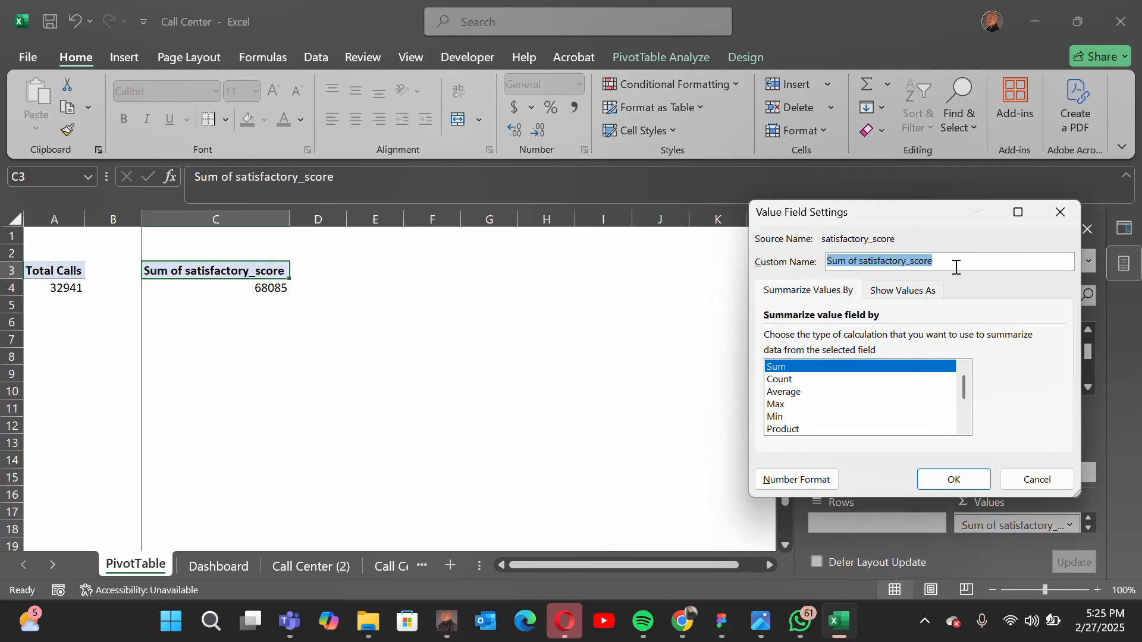
pyautogui.write('Avg.')
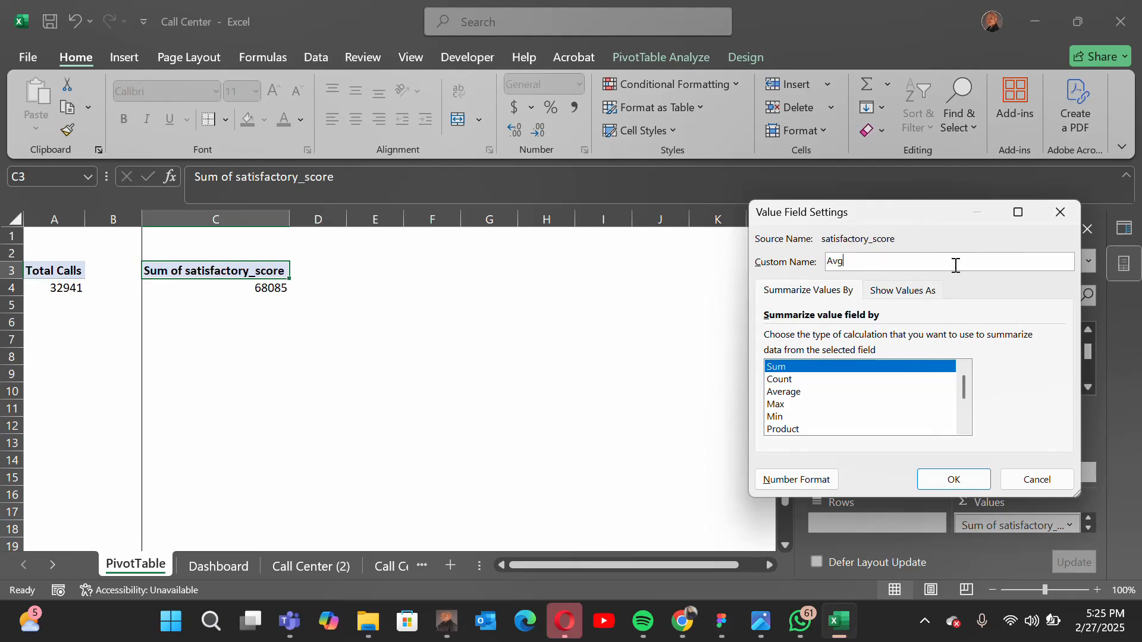
pyautogui.press('BackSpace')
pyautogui.press('BackSpace')
pyautogui.write('_Sav')
pyautogui.press('BackSpace')
pyautogui.write('ct')
pyautogui.press('BackSpace')
pyautogui.write('factory_Score')
pyautogui.click(790, 397)
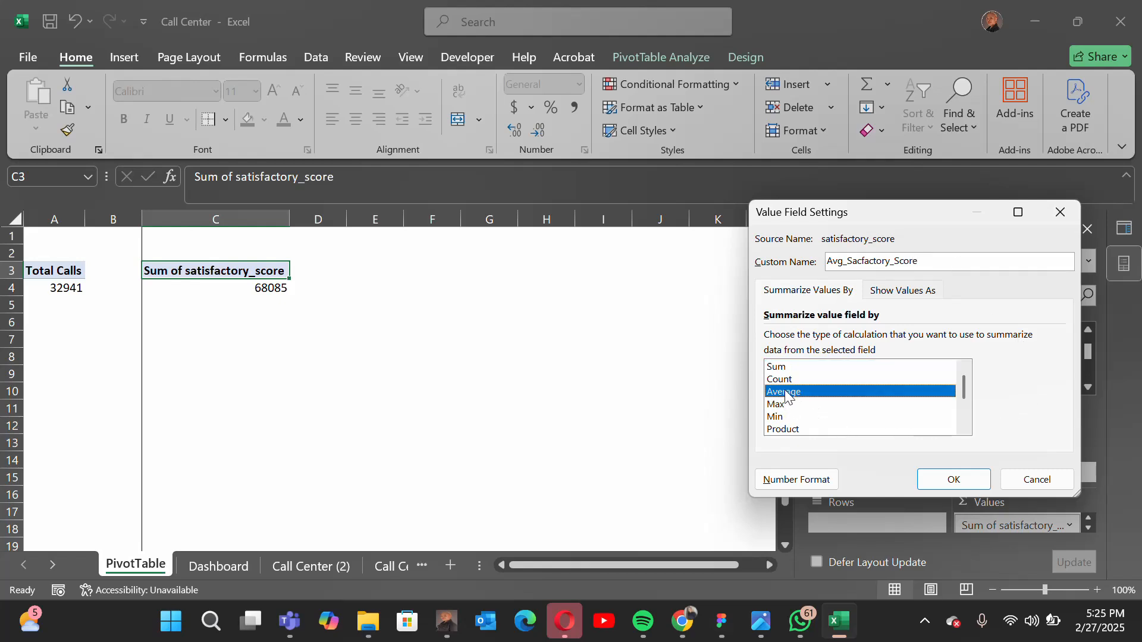
pyautogui.click(874, 262)
pyautogui.press('BackSpace')
pyautogui.press('BackSpace')
pyautogui.press('BackSpace')
pyautogui.press('BackSpace')
pyautogui.press('BackSpace')
pyautogui.press('BackSpace')
pyautogui.press('BackSpace')
pyautogui.press('BackSpace')
pyautogui.press('BackSpace')
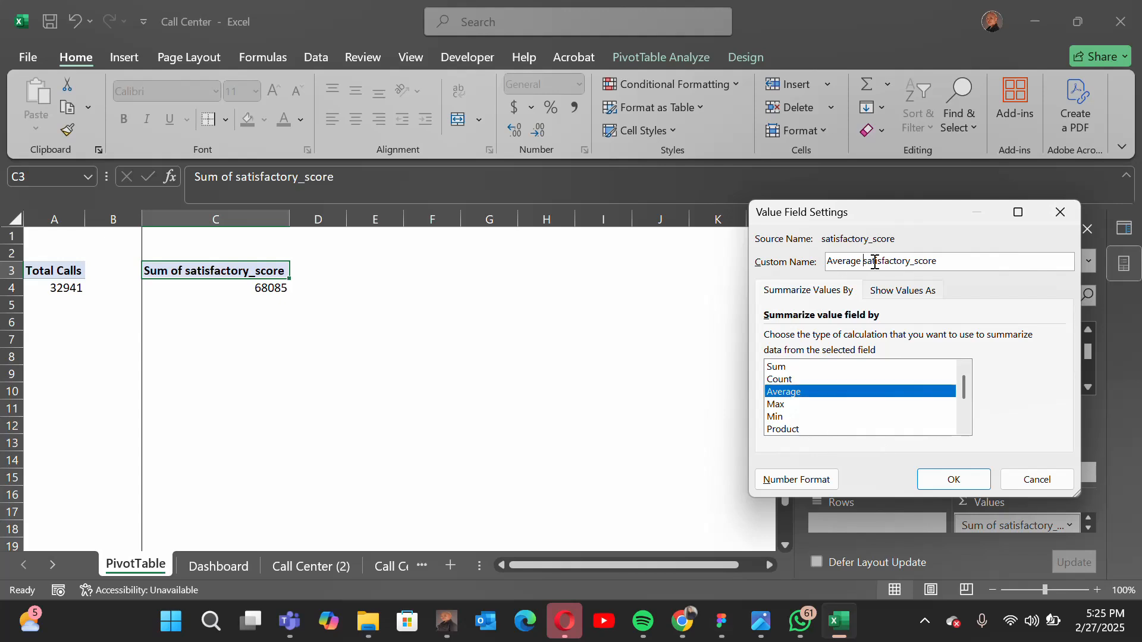
pyautogui.write('g_')
pyautogui.click(955, 480)
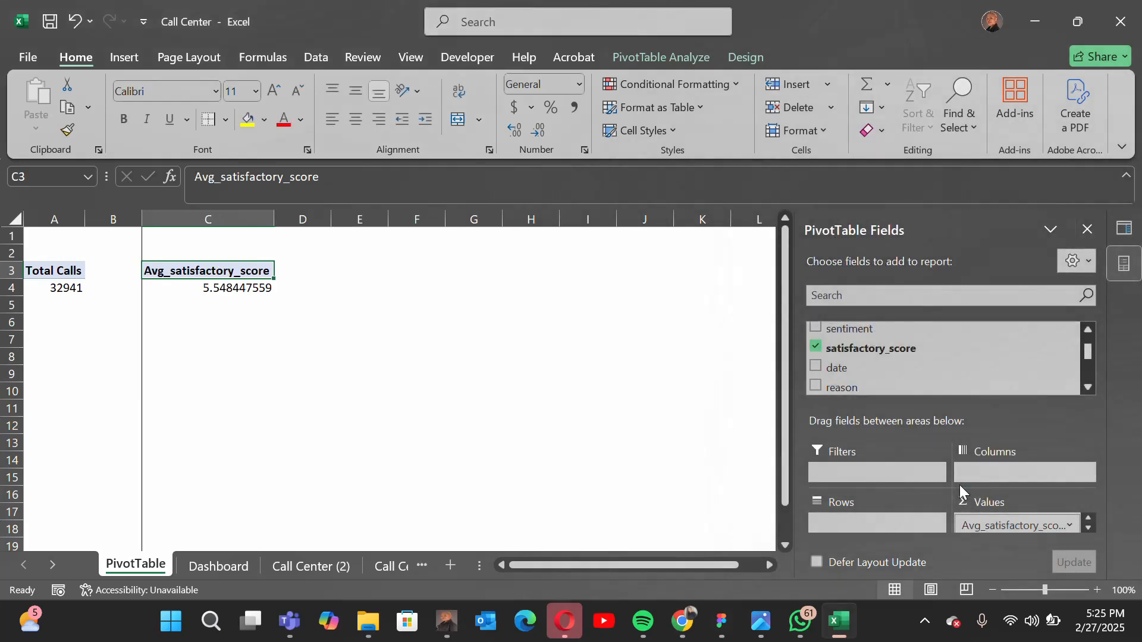
# - Format the average satisfactory score in cell C4 to show two decimal places
pyautogui.click(212, 288)
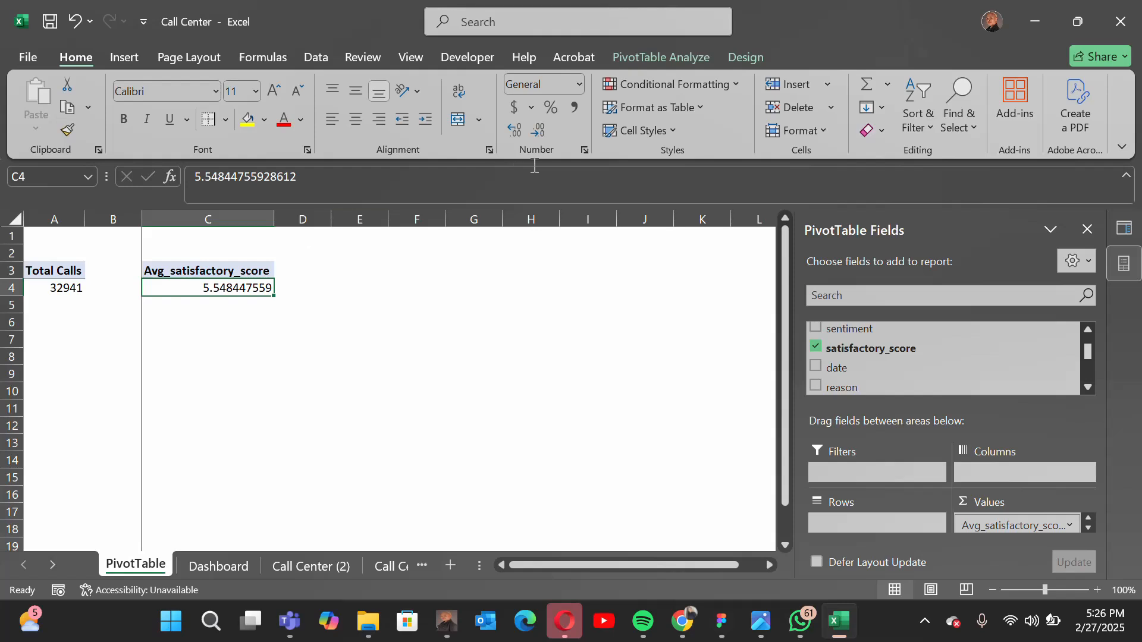
pyautogui.click(512, 134)
pyautogui.click(530, 134)
pyautogui.click(530, 133)
pyautogui.click(530, 134)
pyautogui.click(530, 134)
pyautogui.click(530, 134)
pyautogui.click(530, 134)
pyautogui.click(530, 134)
pyautogui.click(530, 134)
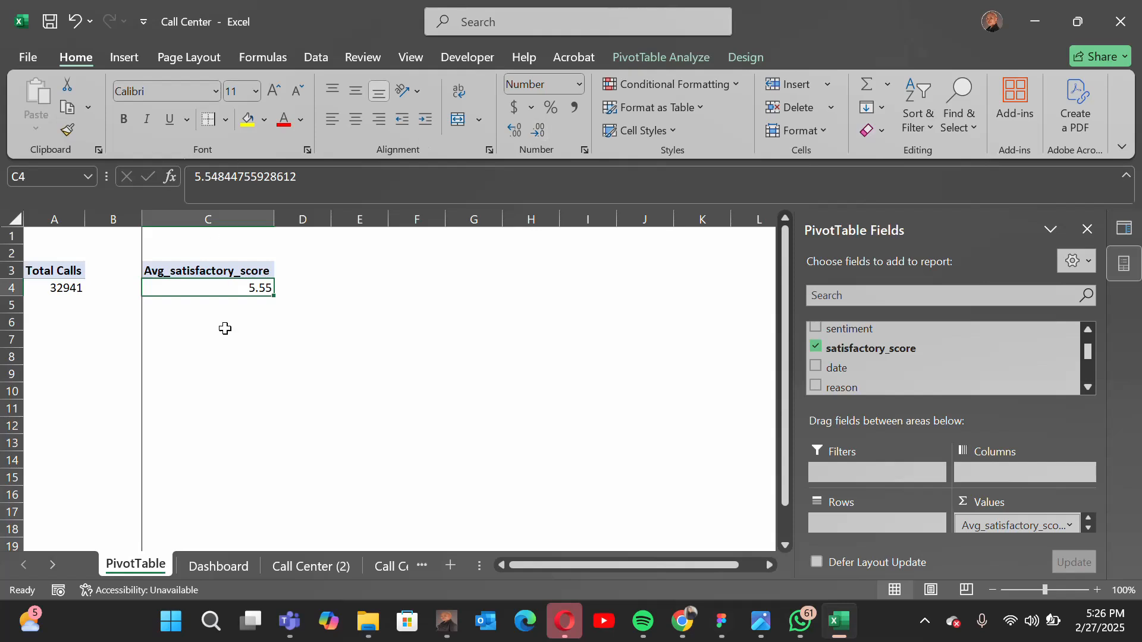
pyautogui.click(308, 340)
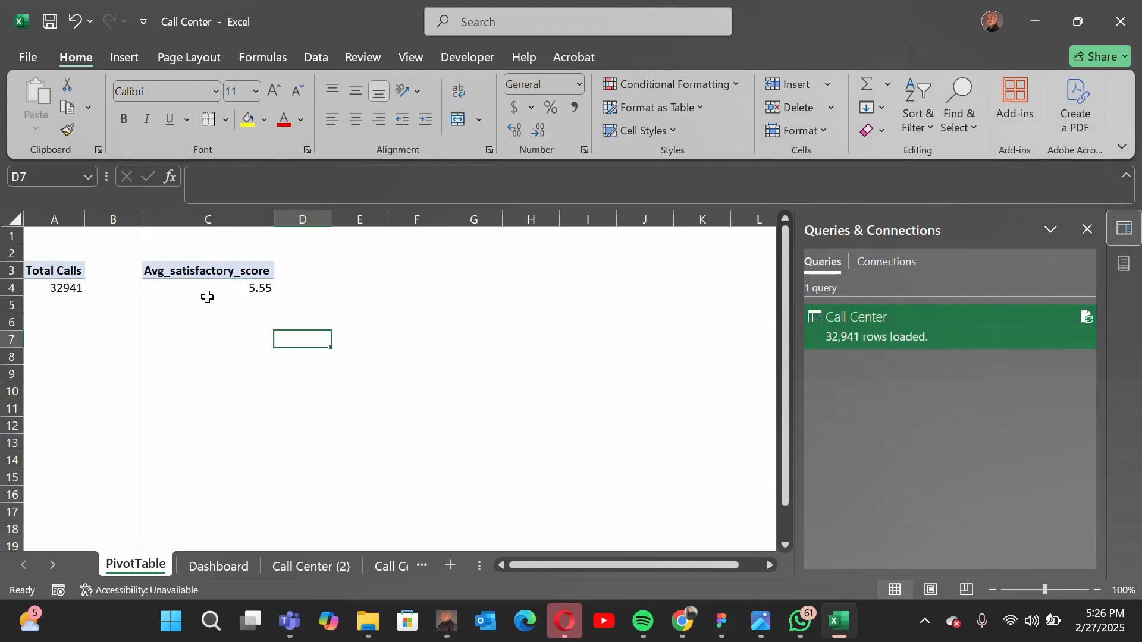
pyautogui.click(195, 289)
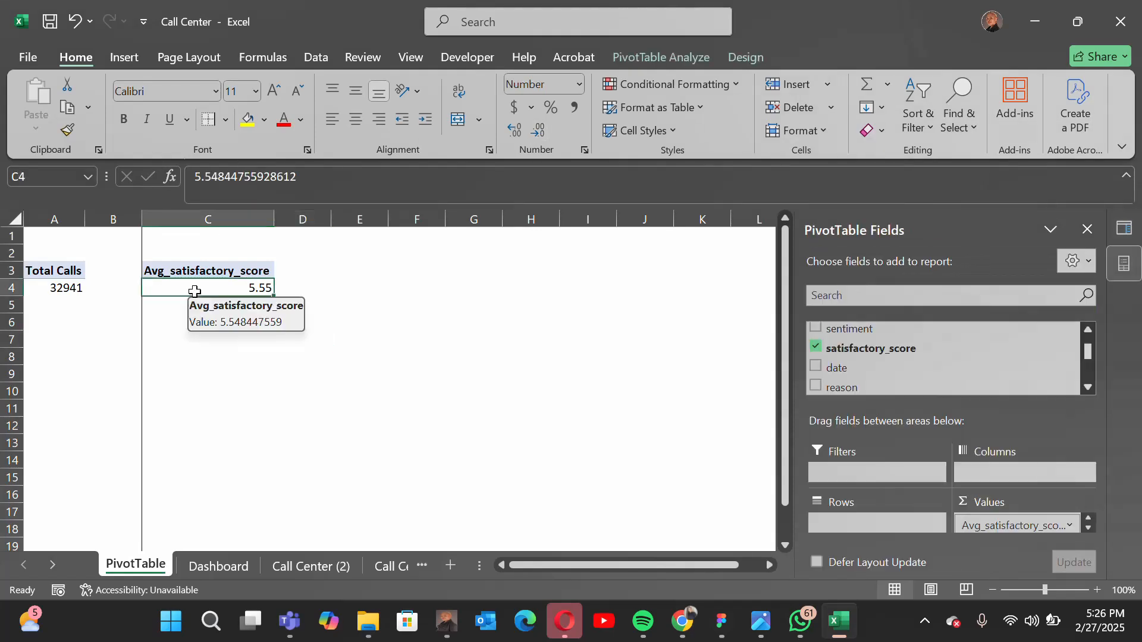
# - Link the empty middle card on the Dashboard sheet to cell C4 of the PivotTable sheet
pyautogui.click(227, 563)
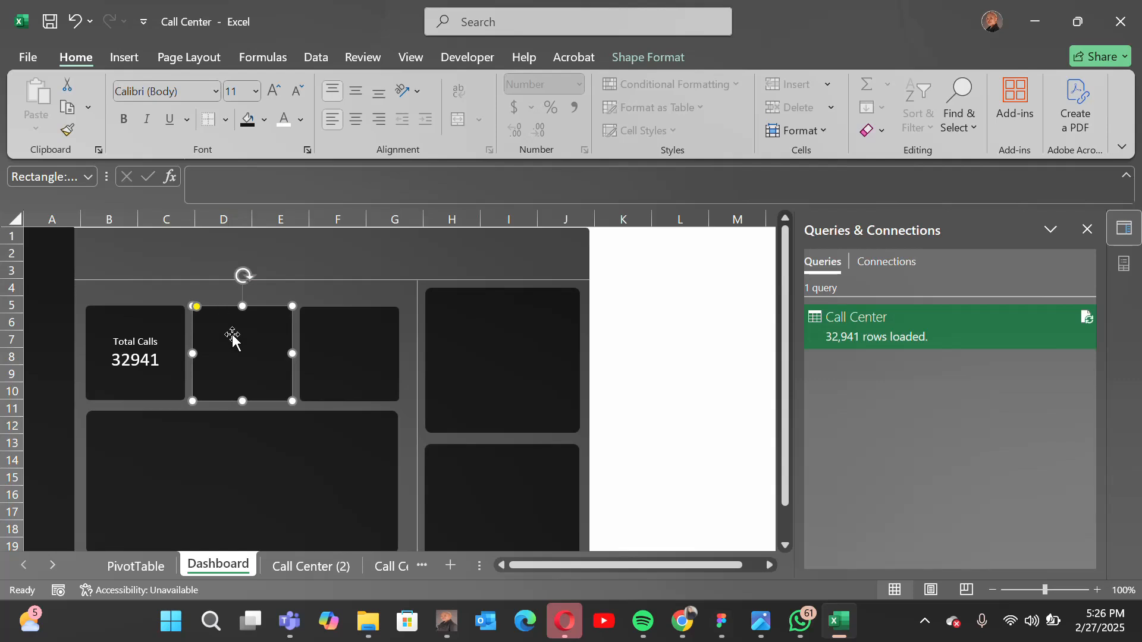
pyautogui.click(226, 177)
pyautogui.write('=')
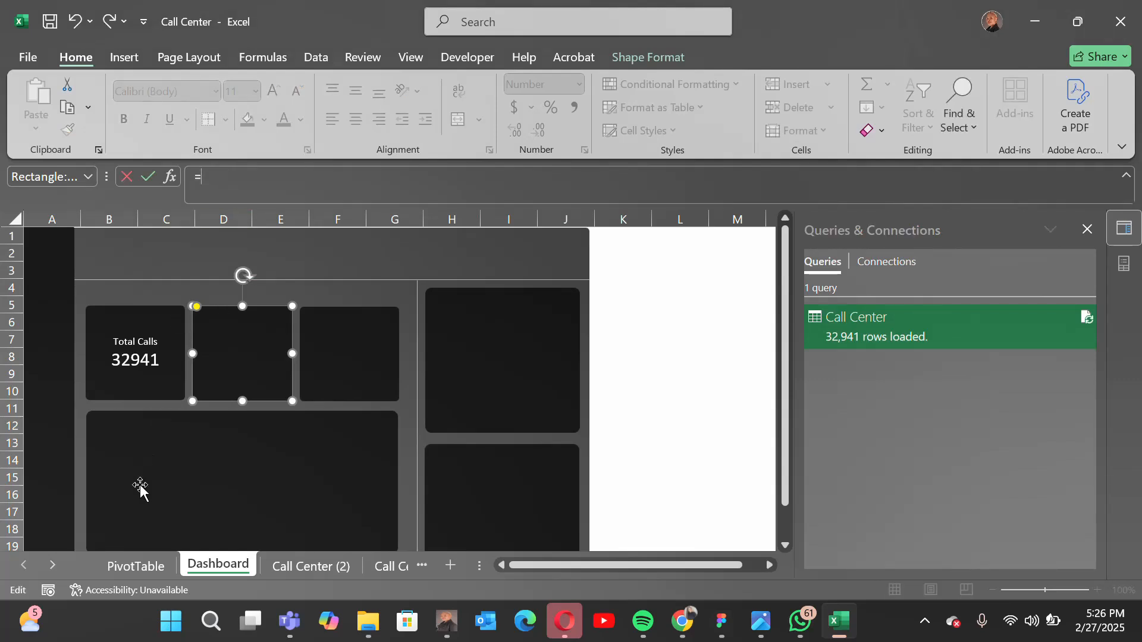
pyautogui.click(137, 570)
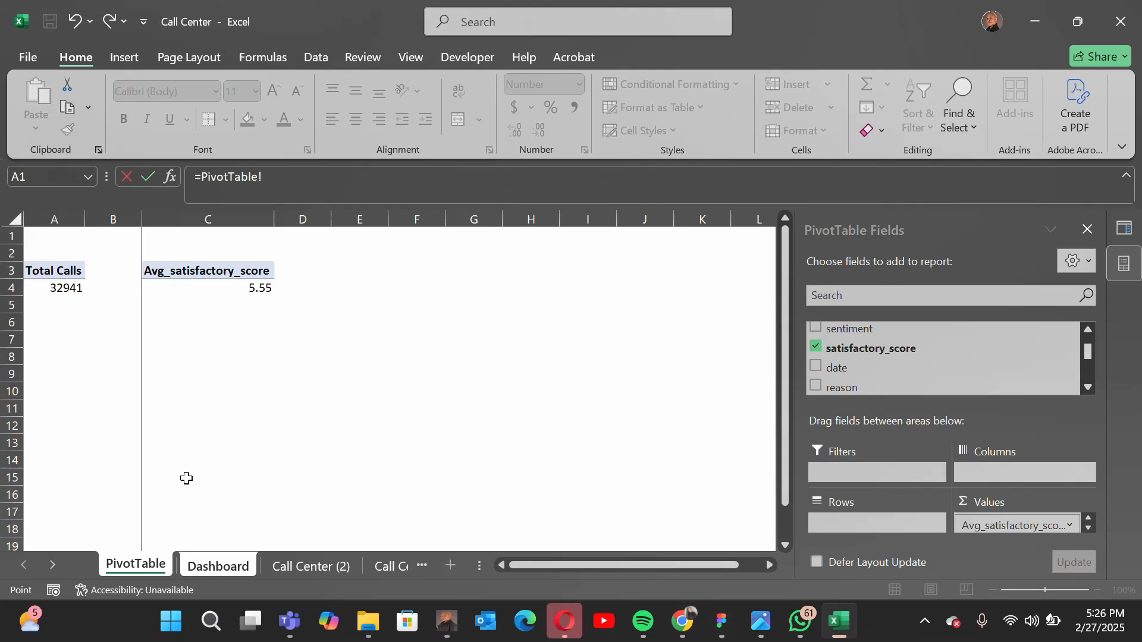
pyautogui.click(191, 288)
pyautogui.press('Return')
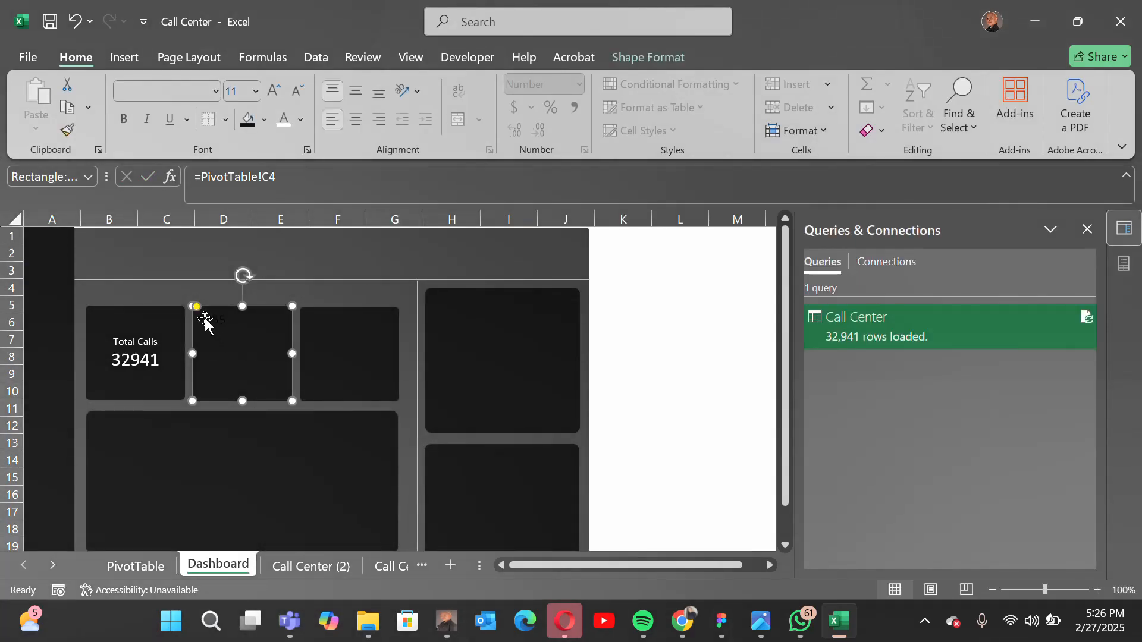
# - Change the font colour of the linked score in the middle card to white
pyautogui.click(302, 120)
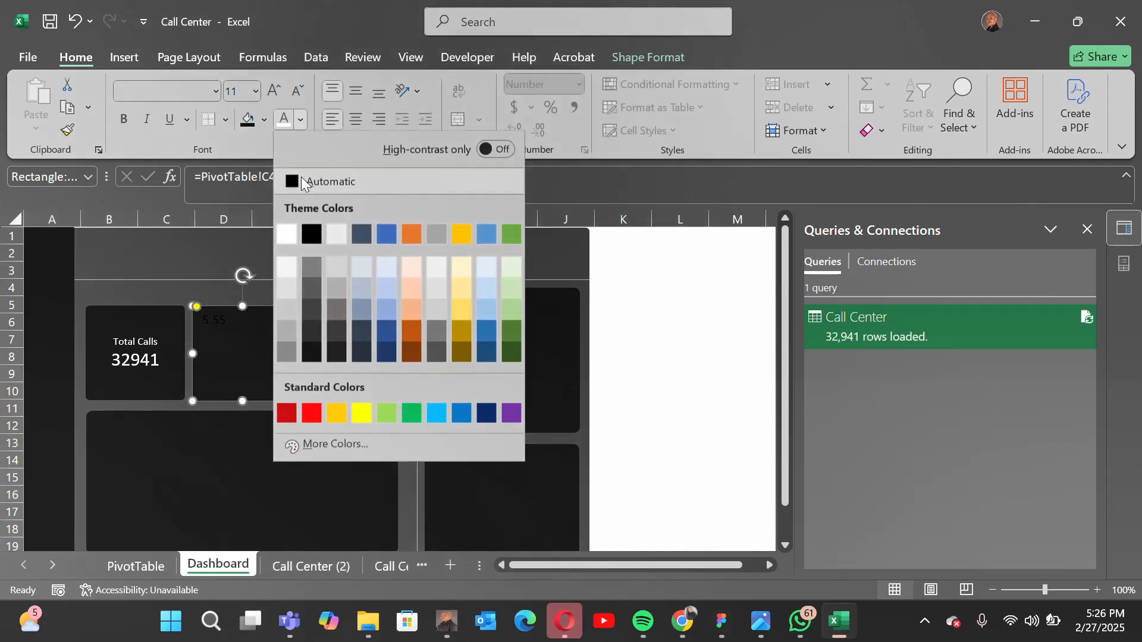
pyautogui.click(207, 361)
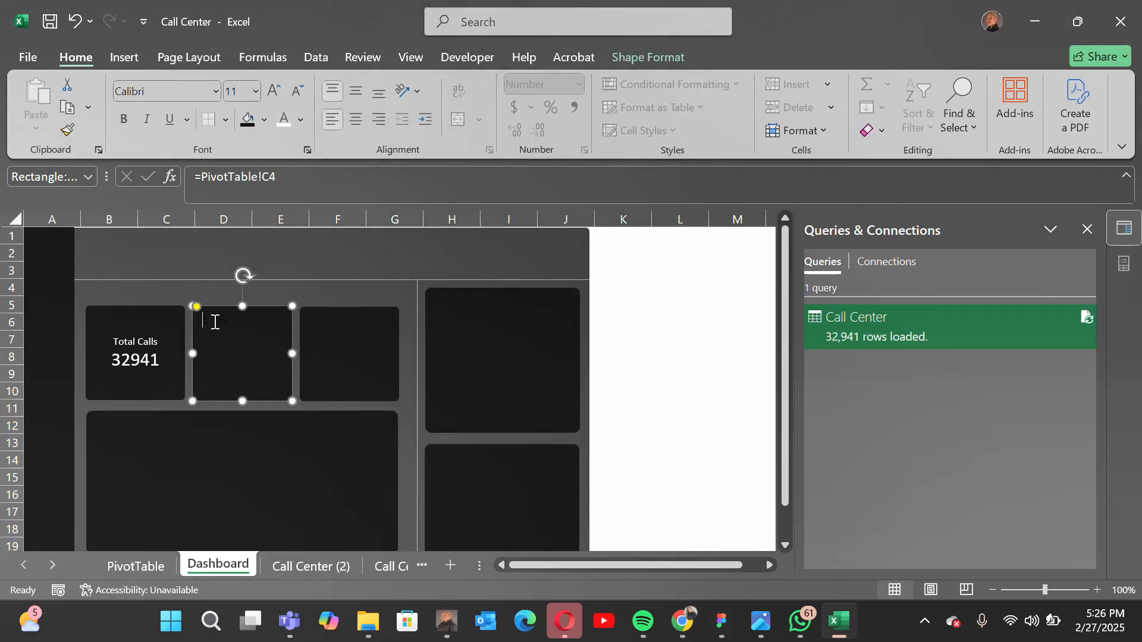
pyautogui.click(213, 322)
pyautogui.doubleClick(214, 322)
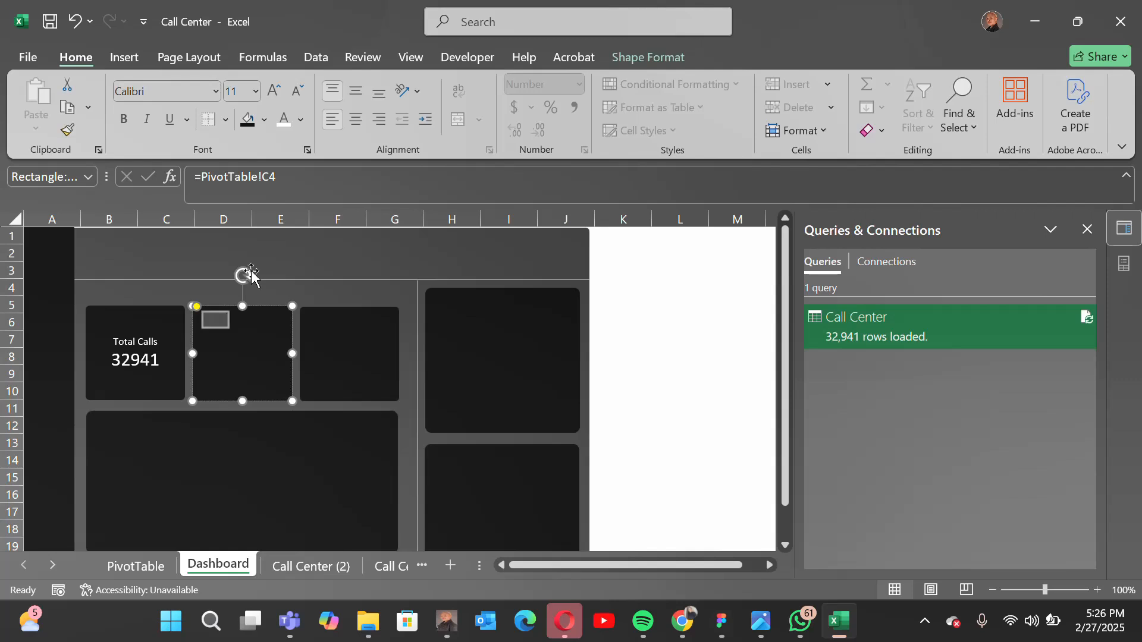
pyautogui.click(302, 121)
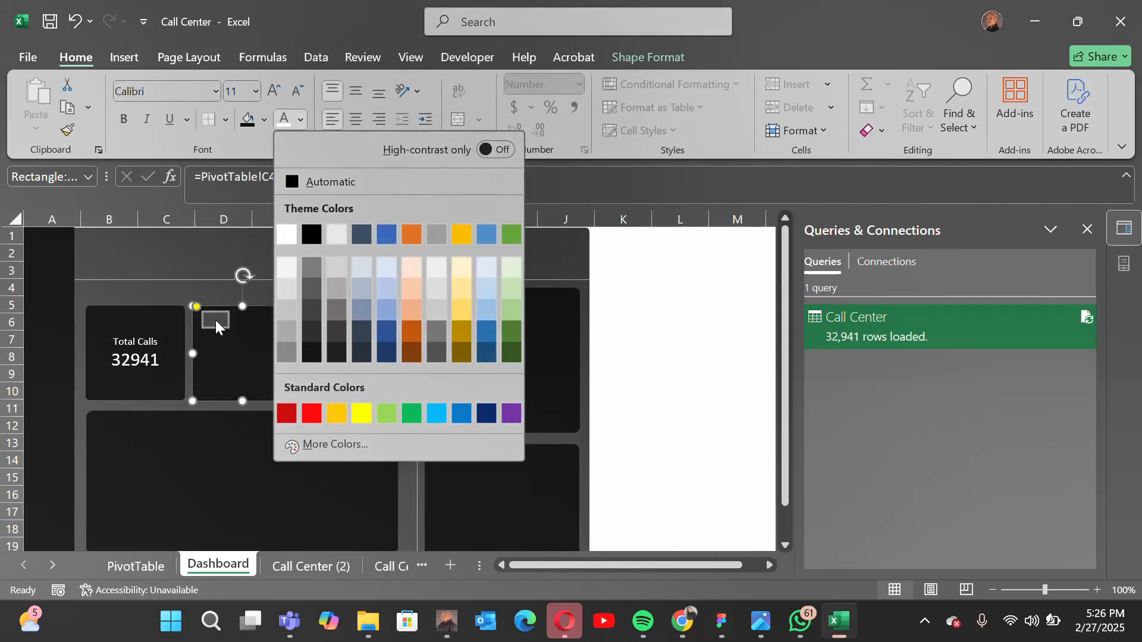
pyautogui.click(230, 352)
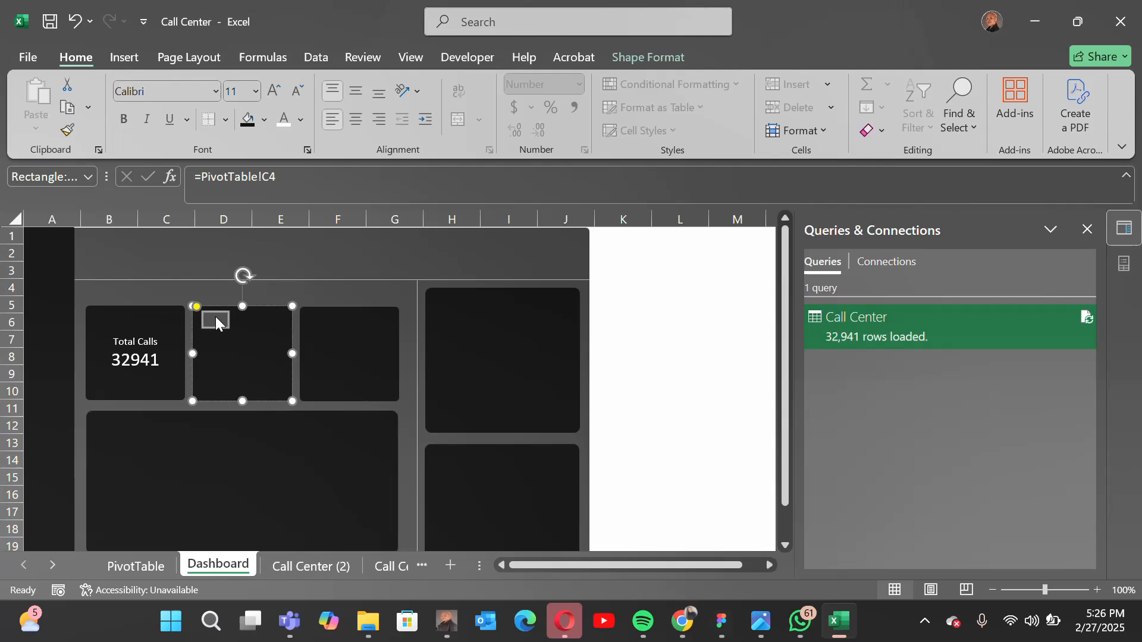
pyautogui.click(256, 348)
pyautogui.click(301, 114)
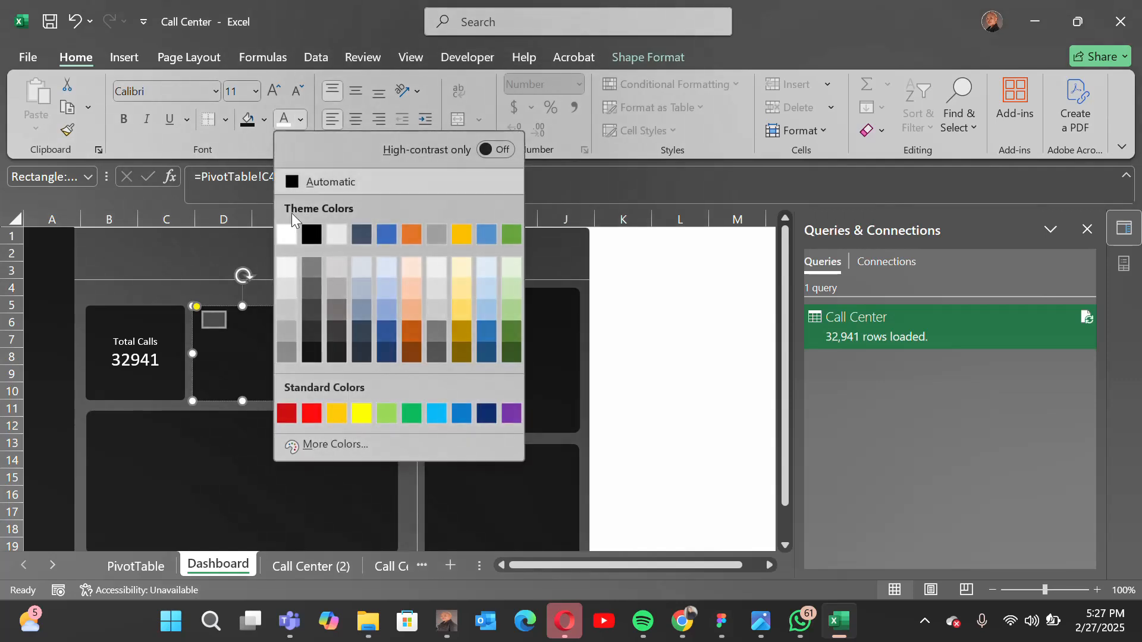
pyautogui.click(291, 227)
pyautogui.click(237, 344)
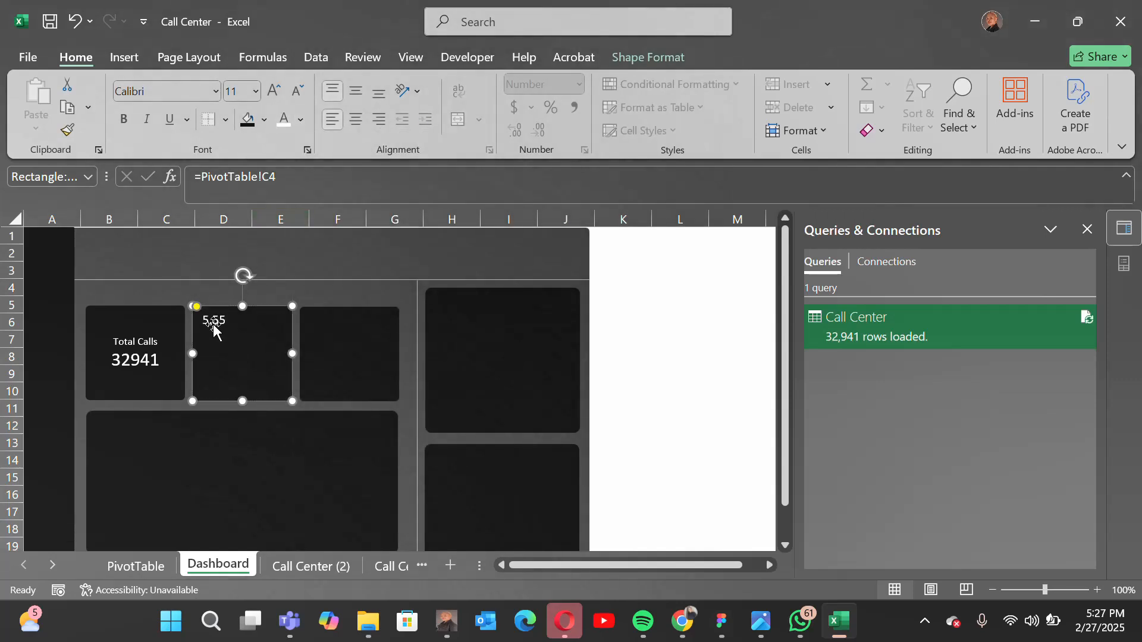
# - Add the label Avg_Sat_Score on its own line above the score and centre the card's text vertically and horizontally
pyautogui.click(357, 373)
pyautogui.click(197, 321)
pyautogui.write('A$')
pyautogui.press('BackSpace')
pyautogui.write('vg_Sac')
pyautogui.press('BackSpace')
pyautogui.write('t_Score')
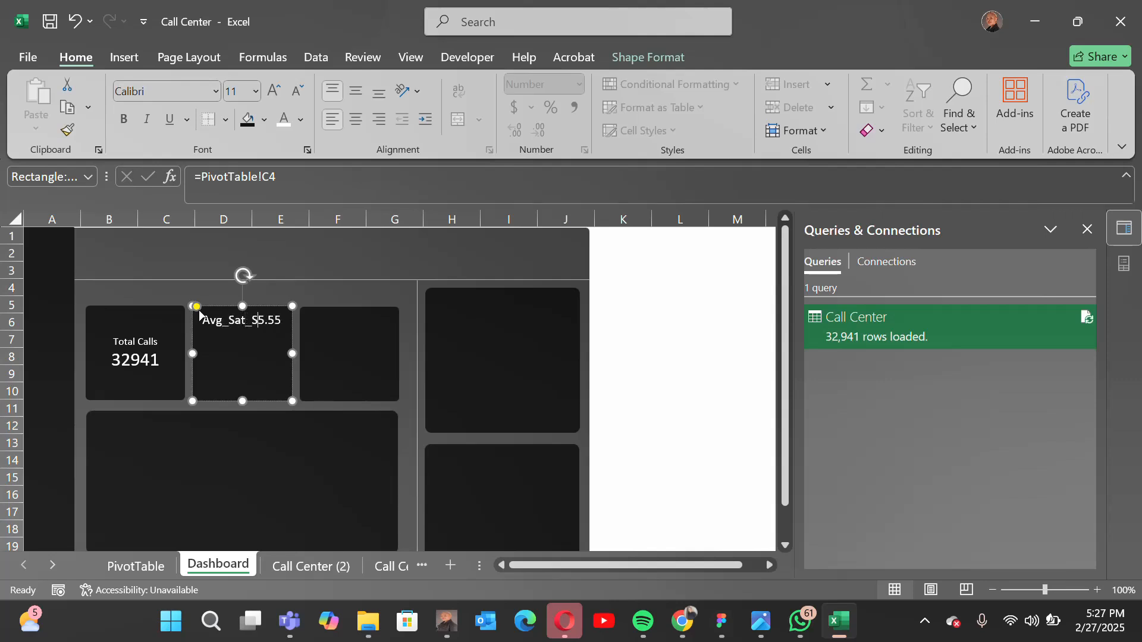
pyautogui.press('Return')
pyautogui.click(358, 98)
pyautogui.click(357, 121)
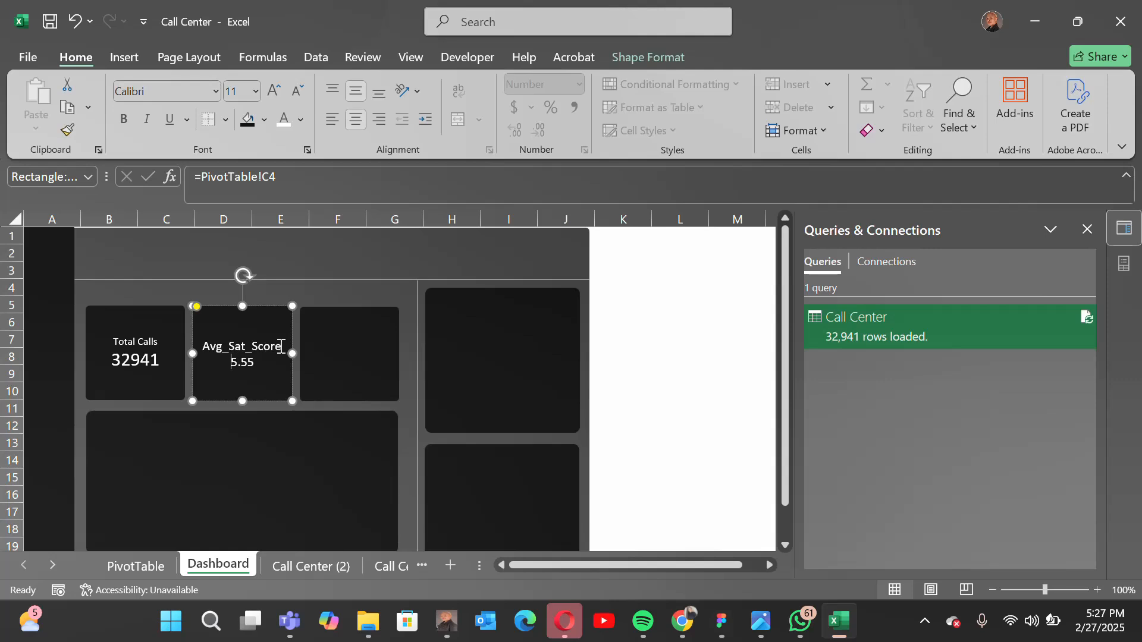
# - Reduce the Avg_Sat_Score label's font size to 10
pyautogui.click(320, 366)
pyautogui.click(258, 351)
pyautogui.click(258, 346)
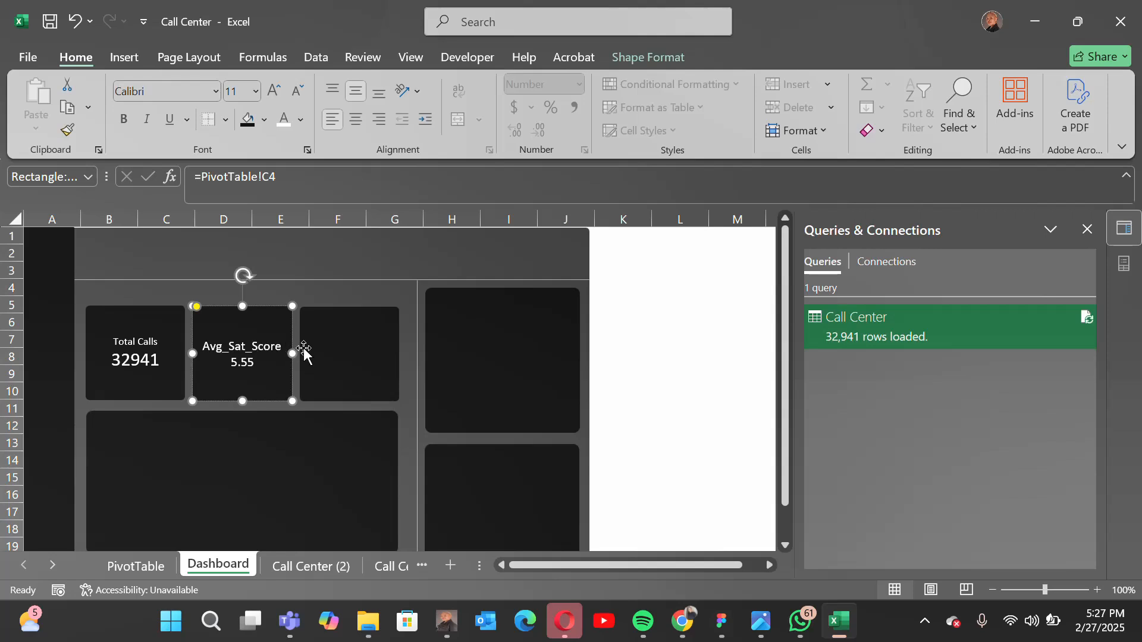
pyautogui.click(312, 350)
pyautogui.click(281, 345)
pyautogui.hotkey('shift', 'Left')
pyautogui.hotkey('shift', 'Left')
pyautogui.hotkey('shift', 'Left')
pyautogui.hotkey('shift', 'Left')
pyautogui.hotkey('shift', 'Left')
pyautogui.hotkey('shift', 'Left')
pyautogui.hotkey('shift', 'Left')
pyautogui.hotkey('shift', 'Left')
pyautogui.hotkey('shift', 'Left')
pyautogui.hotkey('shift', 'Left')
pyautogui.hotkey('shift', 'Left')
pyautogui.hotkey('shift', 'Left')
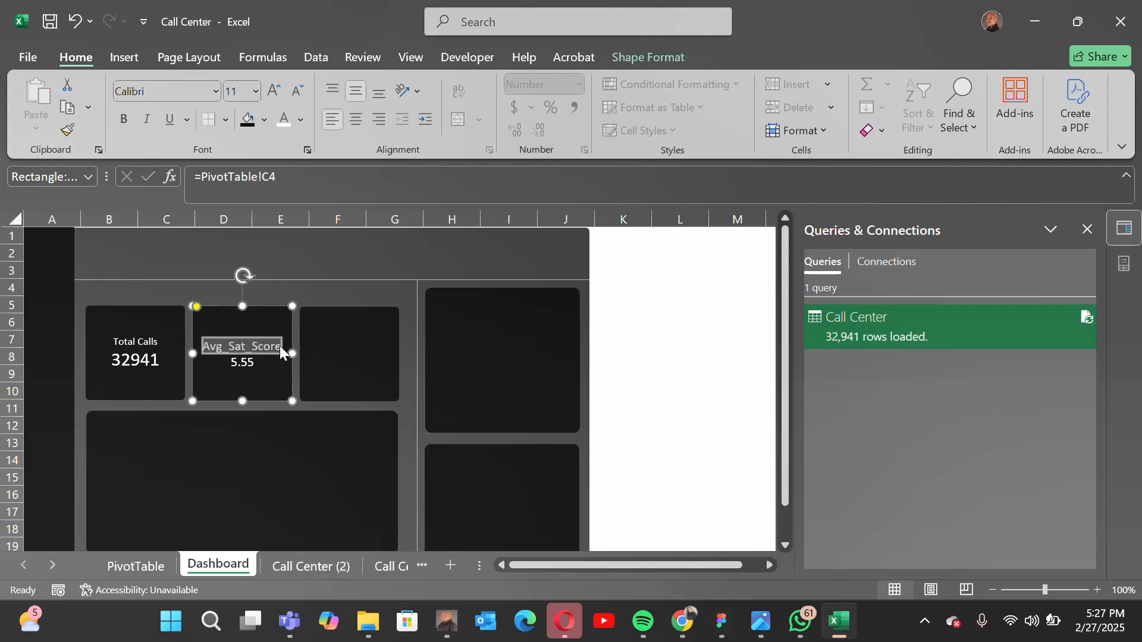
pyautogui.click(296, 92)
pyautogui.click(251, 372)
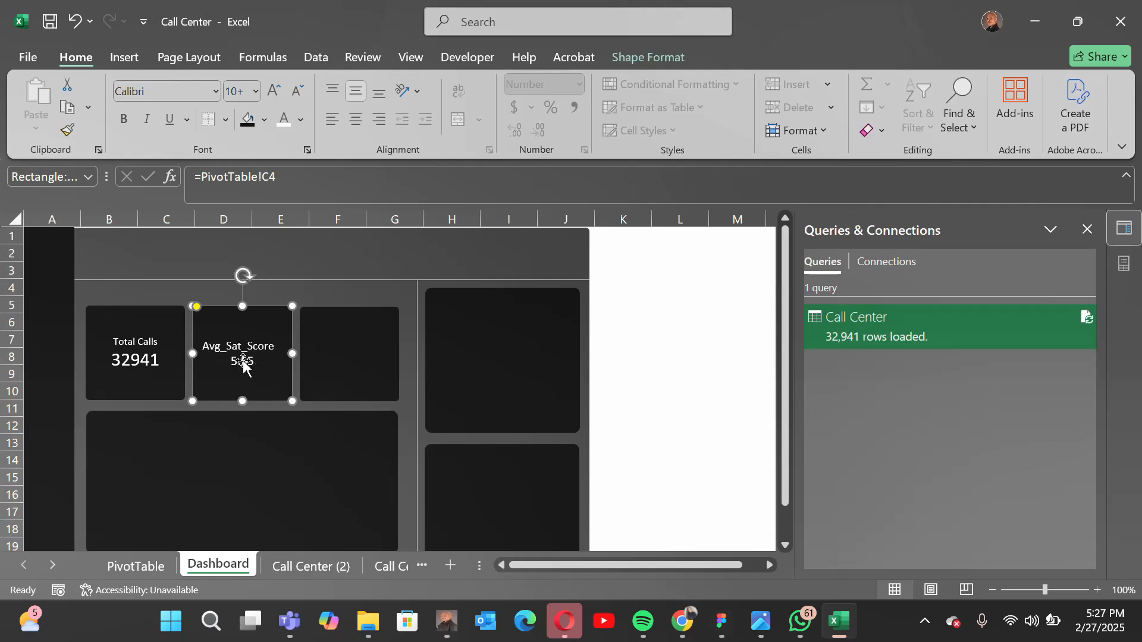
# - Enlarge the score value beneath the Avg_Sat_Score label to font size 16
pyautogui.click(329, 362)
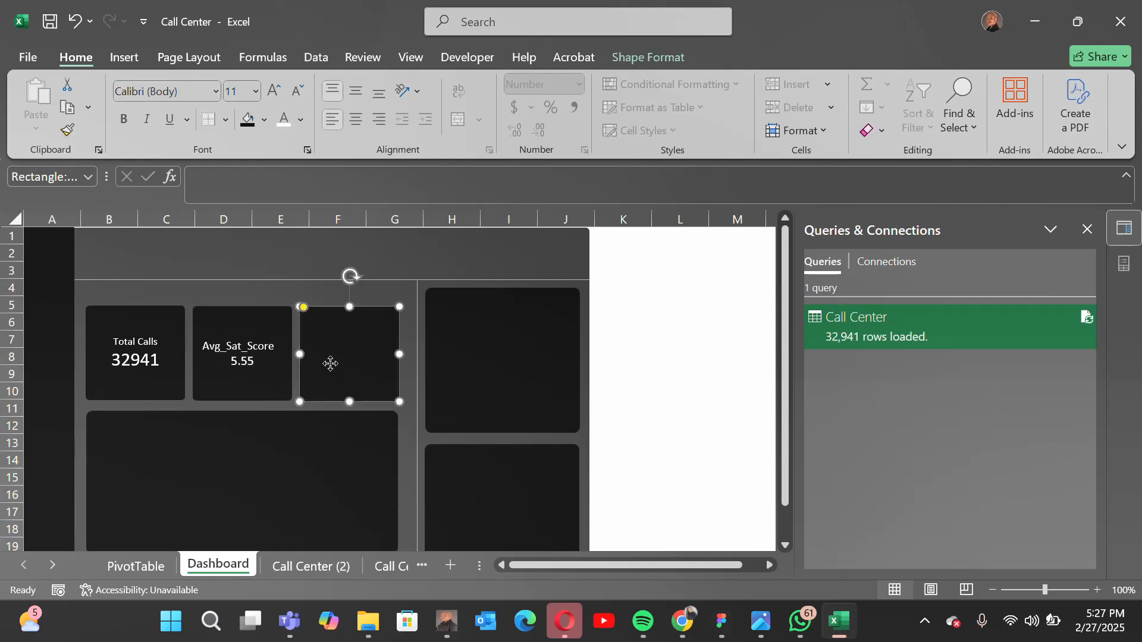
pyautogui.click(252, 362)
pyautogui.doubleClick(254, 361)
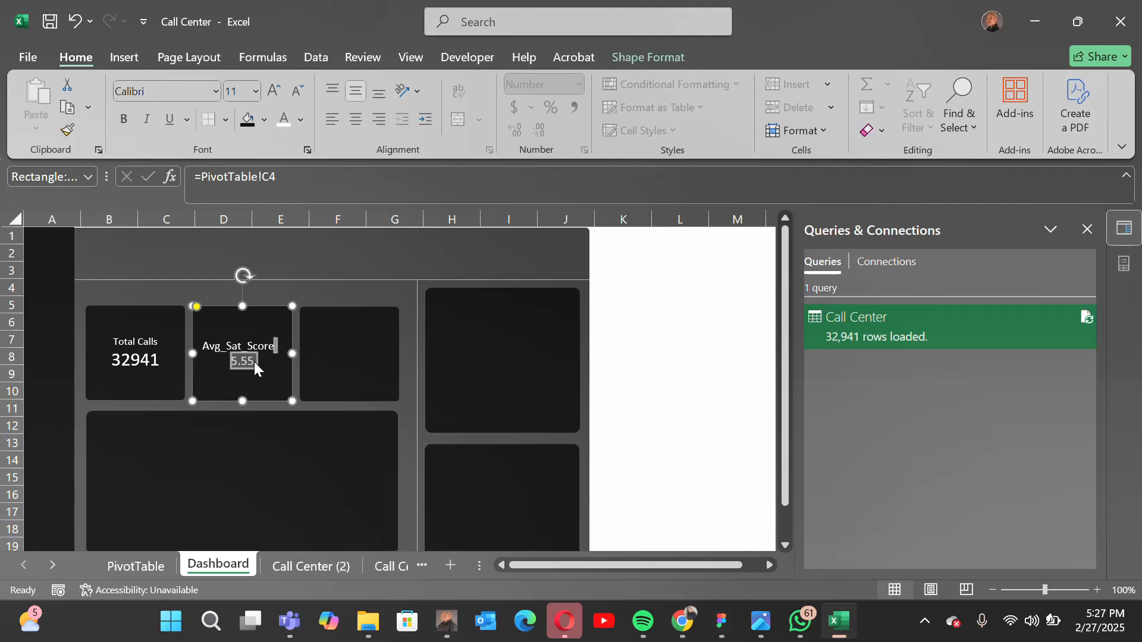
pyautogui.click(274, 92)
pyautogui.click(273, 93)
pyautogui.click(274, 93)
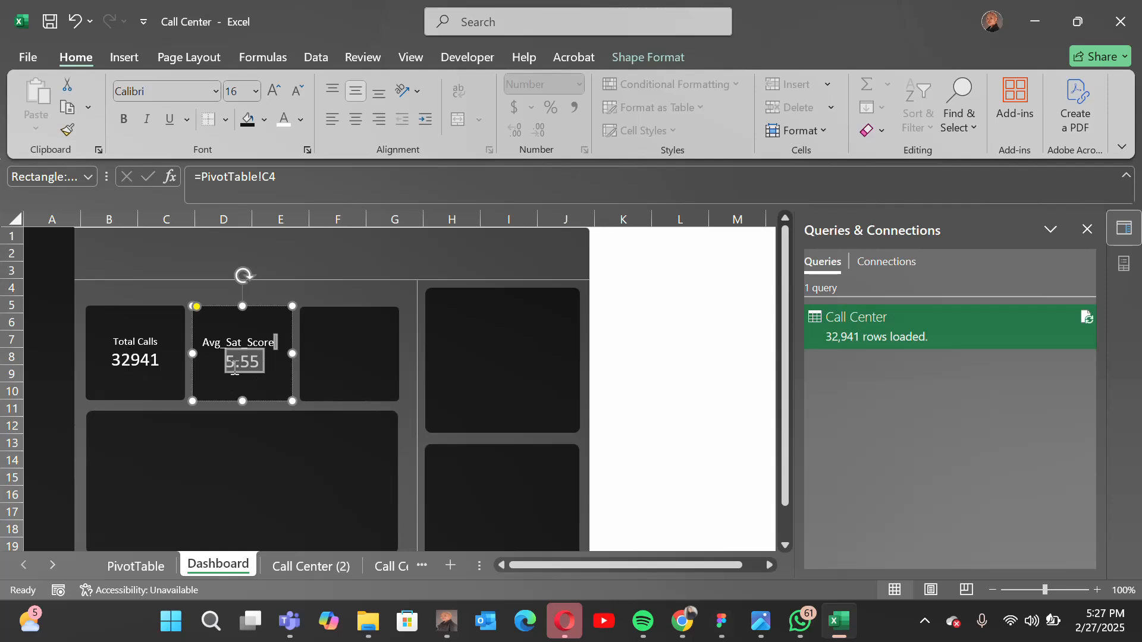
pyautogui.click(256, 365)
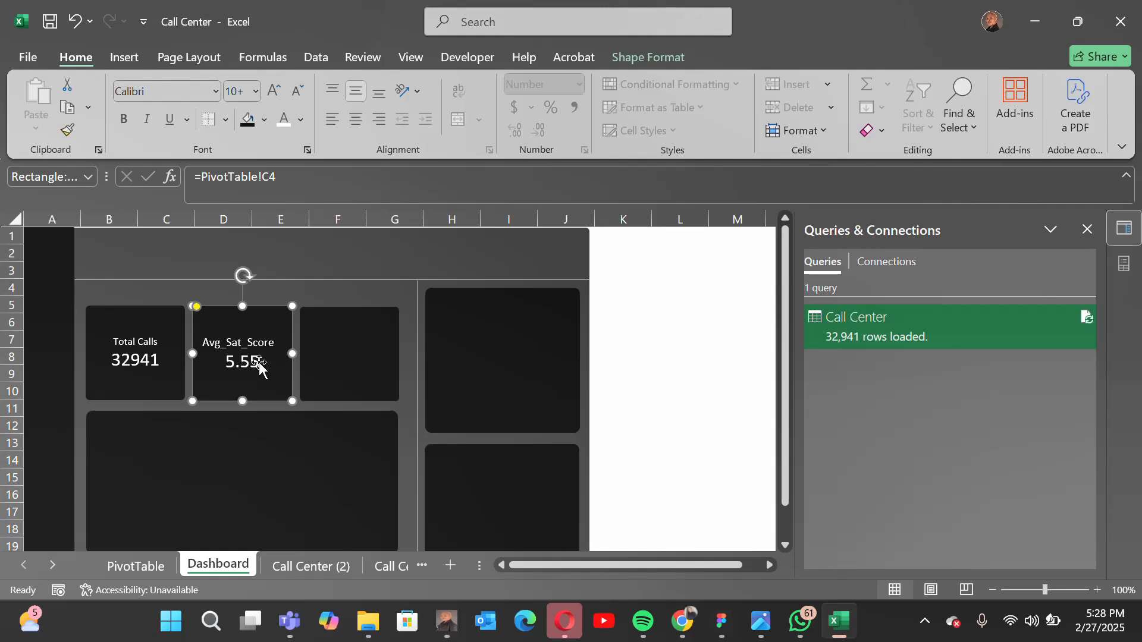
pyautogui.click(256, 363)
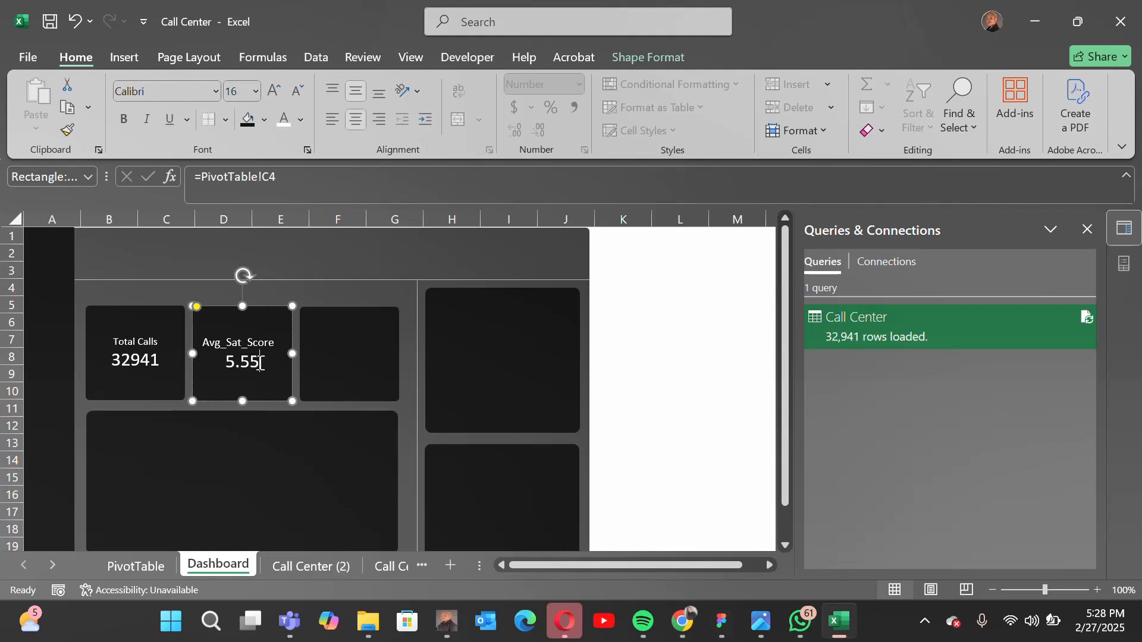
pyautogui.hotkey('shift', 'Home')
pyautogui.click(345, 376)
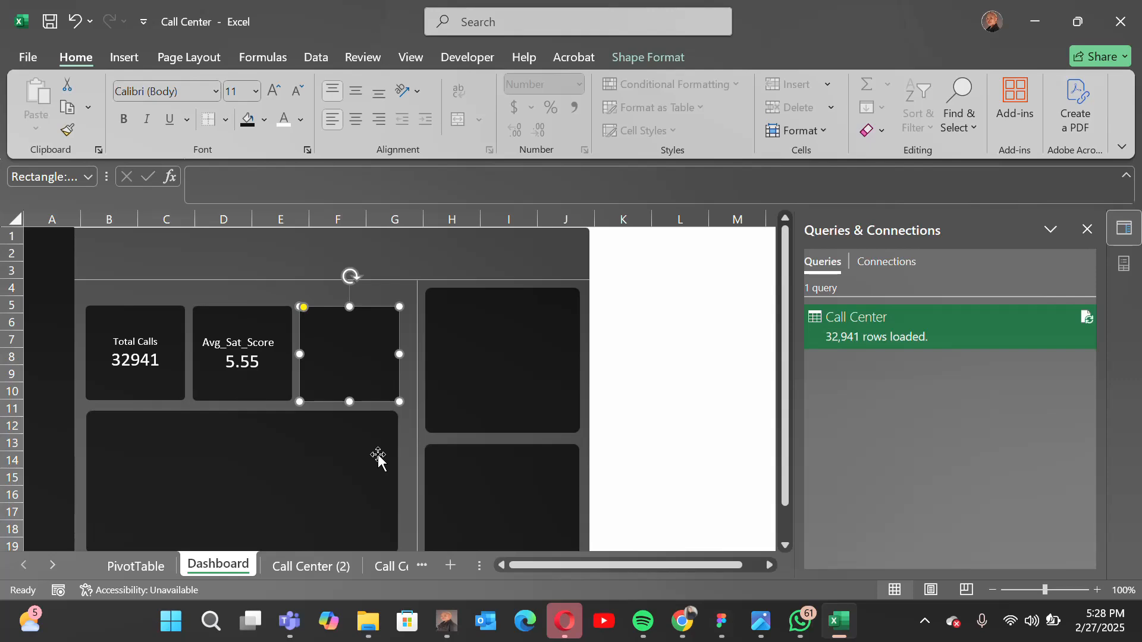
# - Look over the remaining Call Center (2) columns and add a border line along the right edge of column C on the PivotTable sheet
pyautogui.click(289, 570)
pyautogui.moveTo(570, 564); pyautogui.dragTo(708, 572)
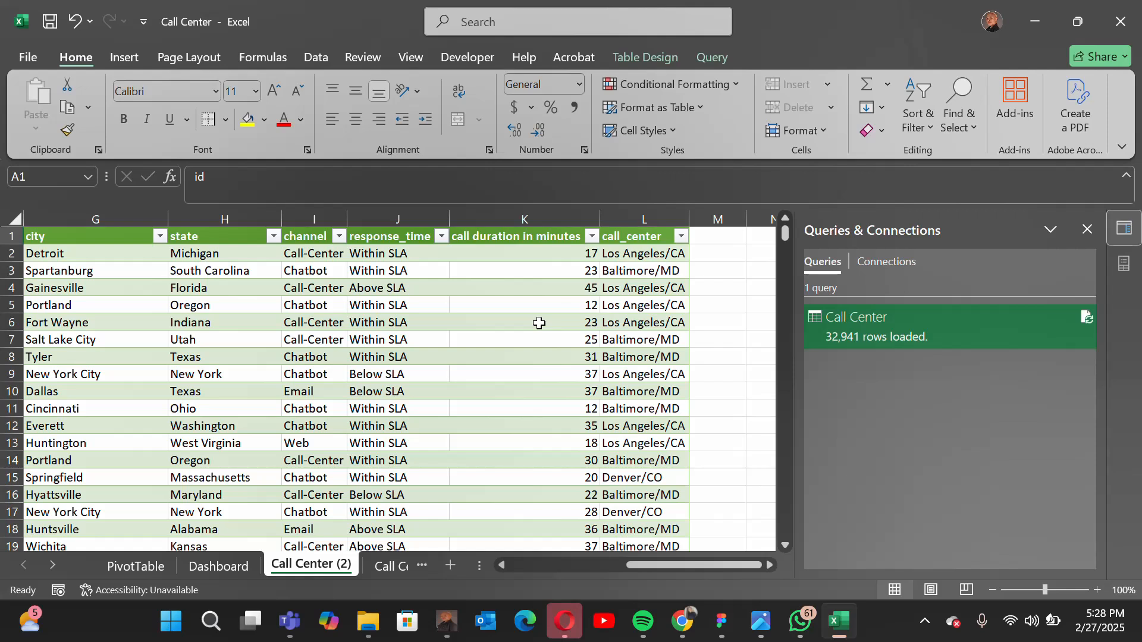
pyautogui.click(147, 569)
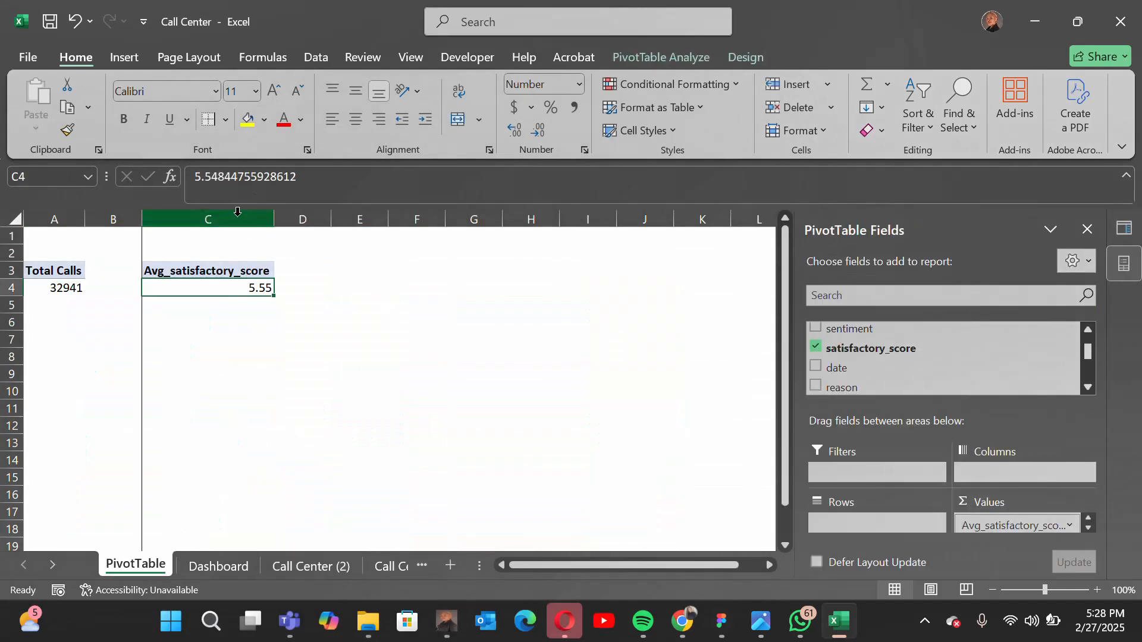
pyautogui.click(237, 212)
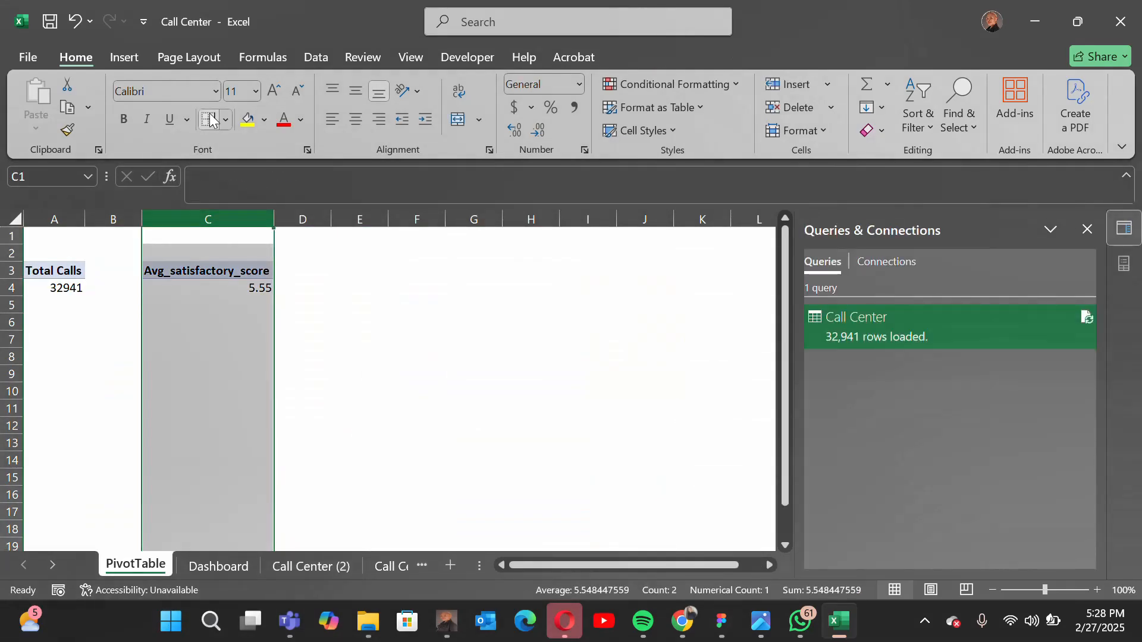
pyautogui.click(211, 119)
pyautogui.click(375, 317)
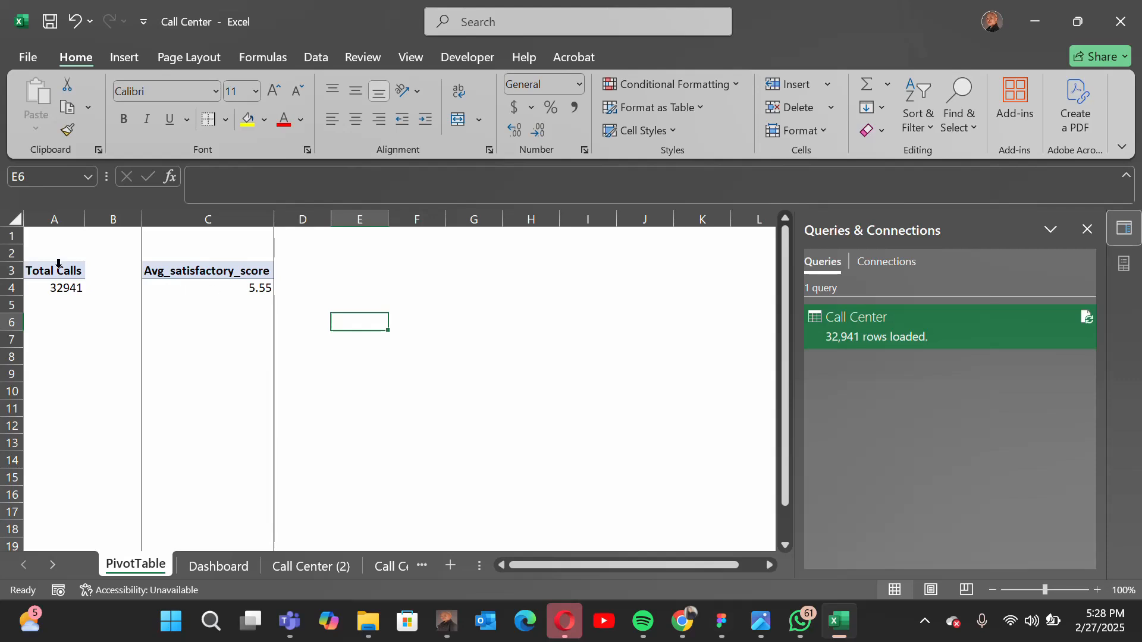
# - Copy the average score PivotTable from C3:C4 to E3 and replace the copy's value field with call duration in minutes
pyautogui.moveTo(155, 275); pyautogui.dragTo(257, 283)
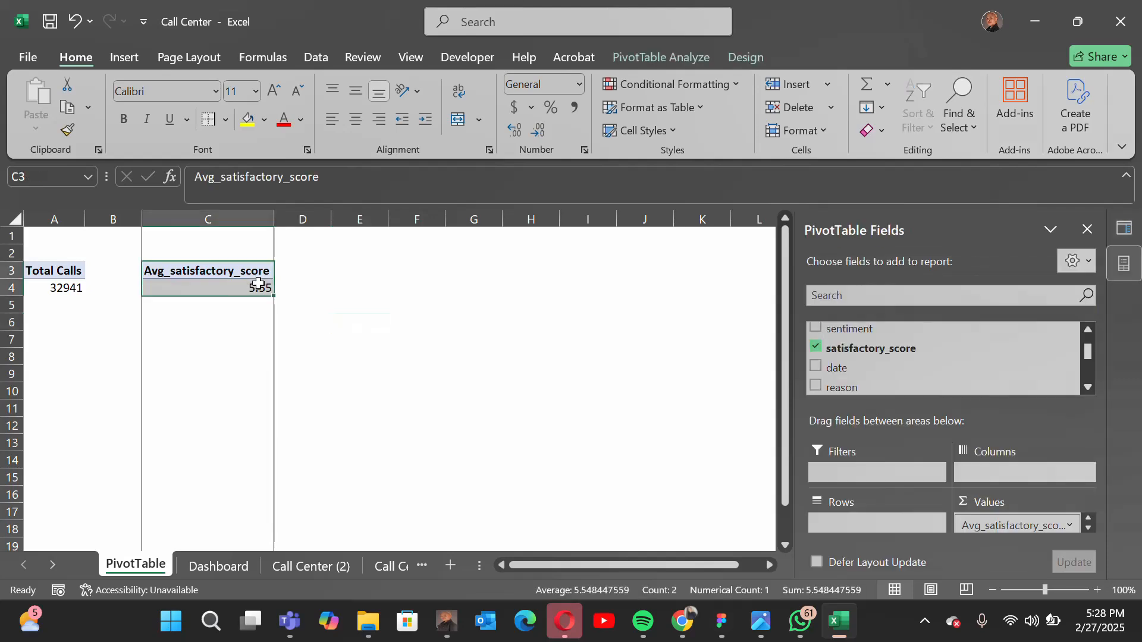
pyautogui.hotkey('ctrl', 'c')
pyautogui.click(336, 273)
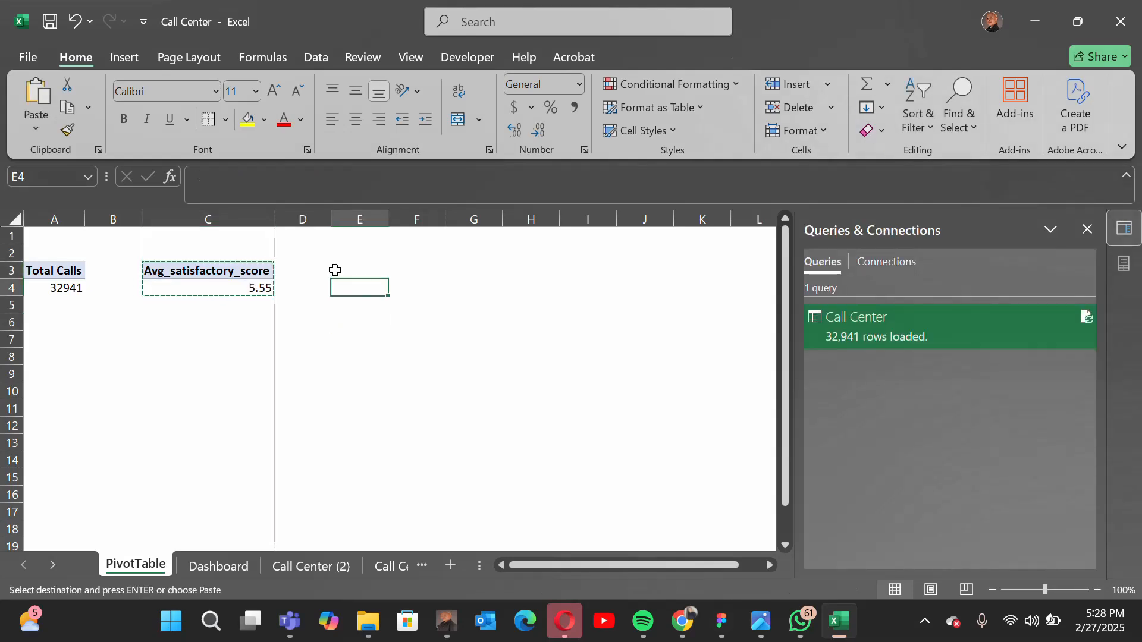
pyautogui.hotkey('ctrl', 'v')
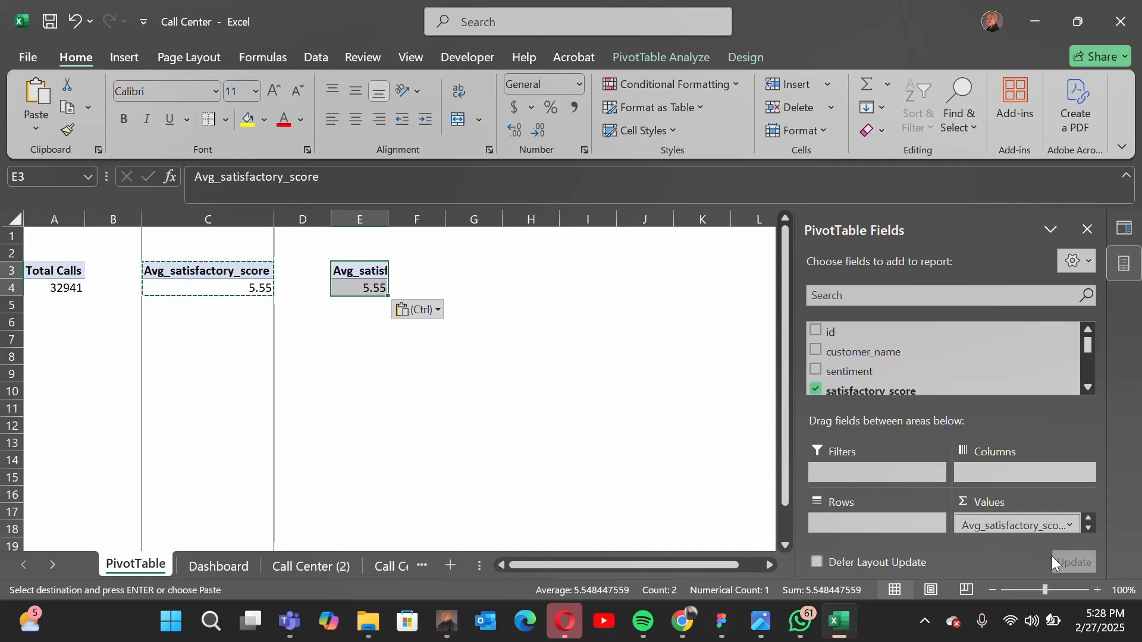
pyautogui.moveTo(1040, 528); pyautogui.dragTo(671, 488)
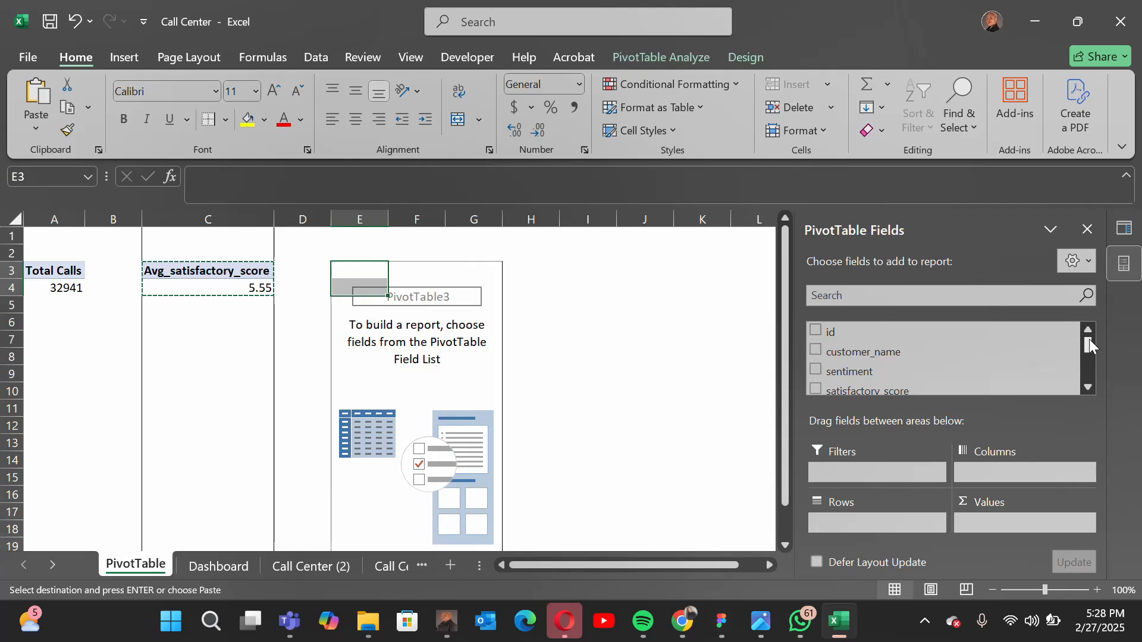
pyautogui.moveTo(1086, 347); pyautogui.dragTo(1086, 375)
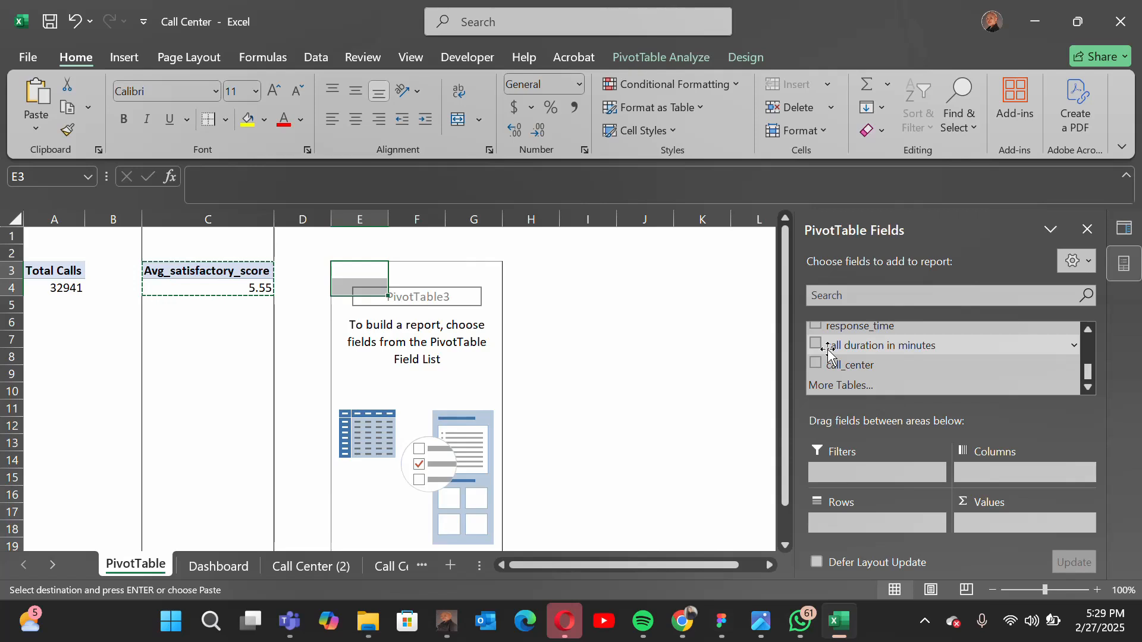
pyautogui.moveTo(829, 355); pyautogui.dragTo(995, 534)
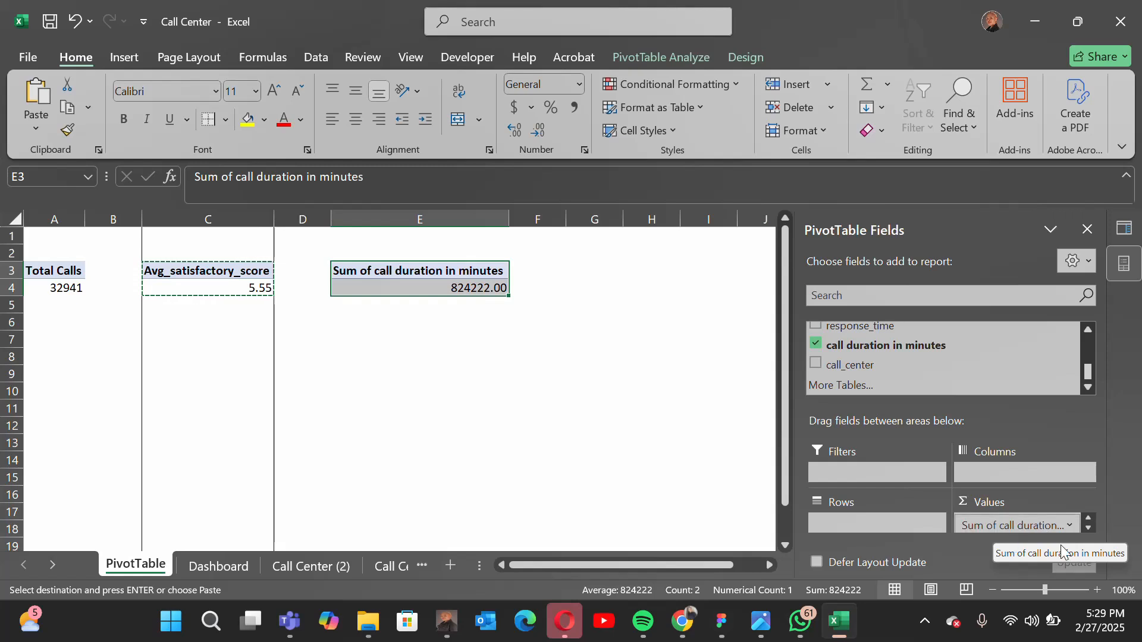
# - Summarise the call duration value field in E3 by Average and set its custom name to Avg_Call_Duration
pyautogui.doubleClick(406, 269)
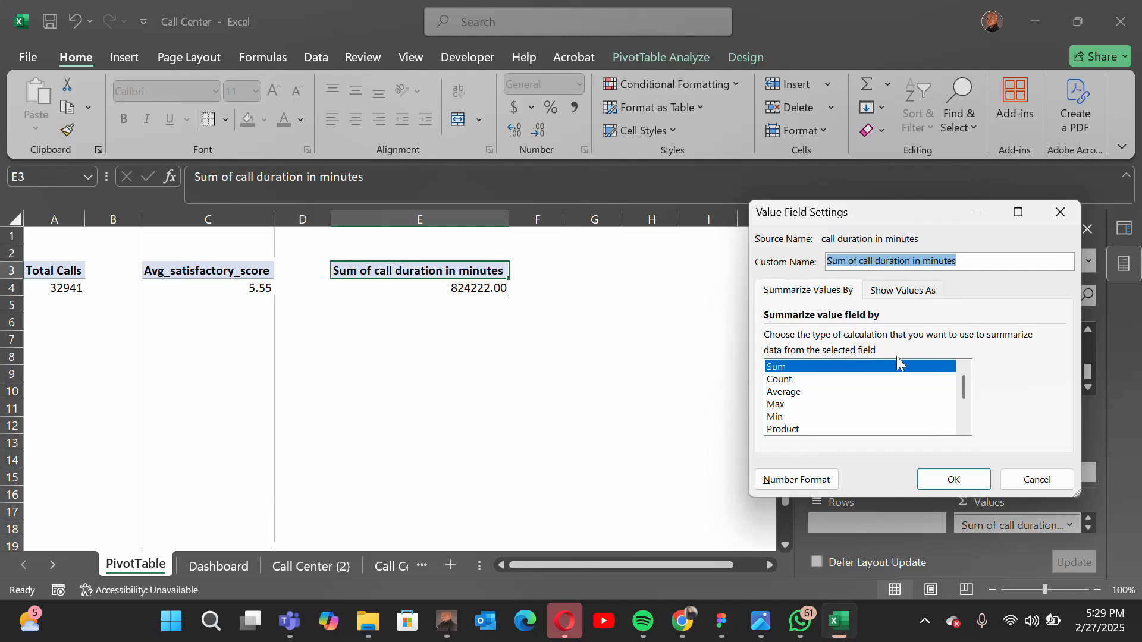
pyautogui.click(794, 393)
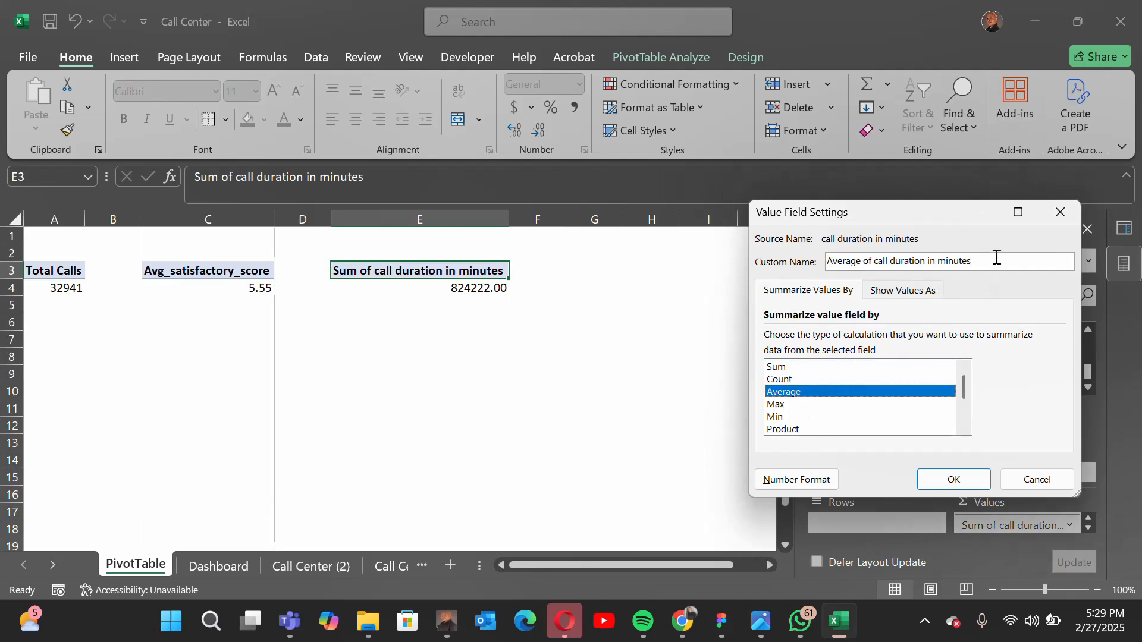
pyautogui.moveTo(982, 261); pyautogui.dragTo(821, 259)
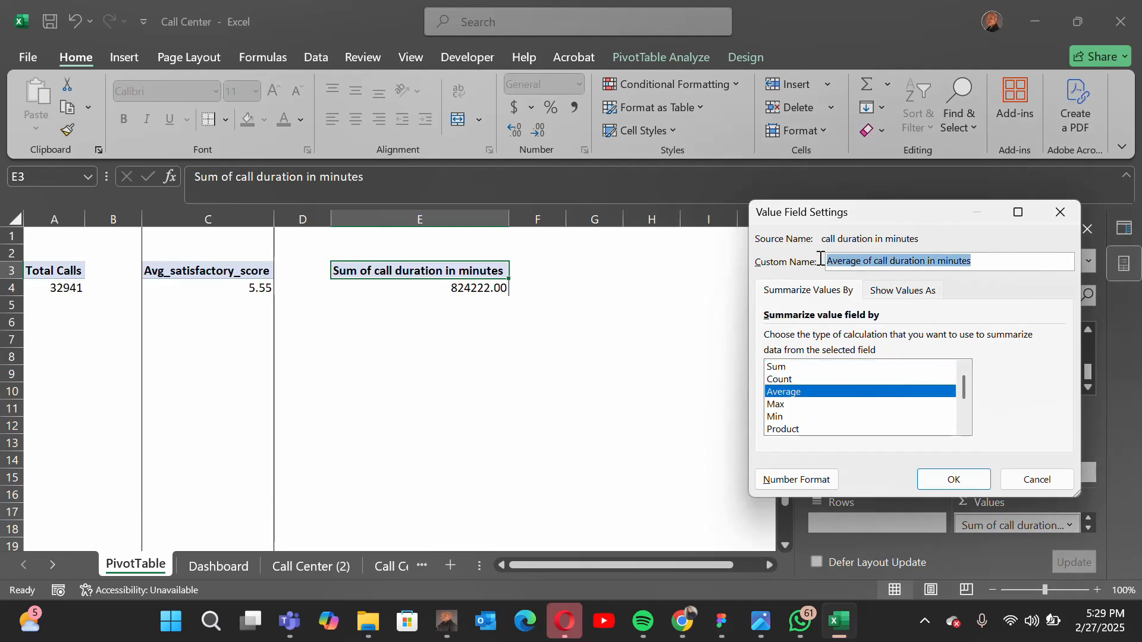
pyautogui.write('Avg_')
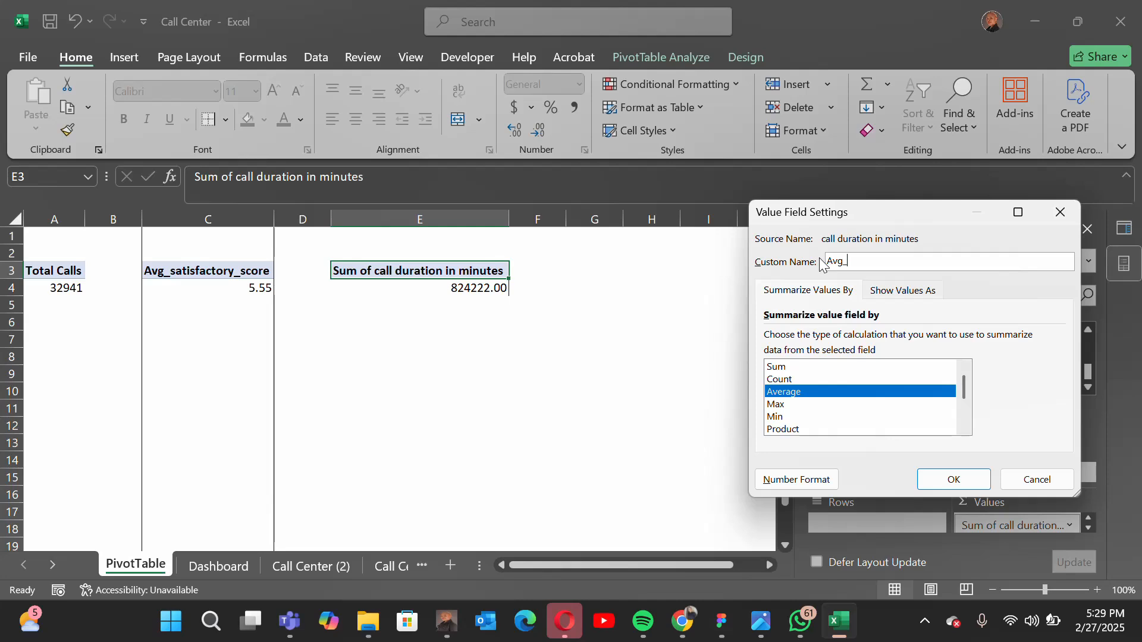
pyautogui.write('call')
pyautogui.press('BackSpace')
pyautogui.press('BackSpace')
pyautogui.press('BackSpace')
pyautogui.press('BackSpace')
pyautogui.press('BackSpace')
pyautogui.write('Call_Dura')
pyautogui.write('io')
pyautogui.press('BackSpace')
pyautogui.write('tion')
pyautogui.click(964, 485)
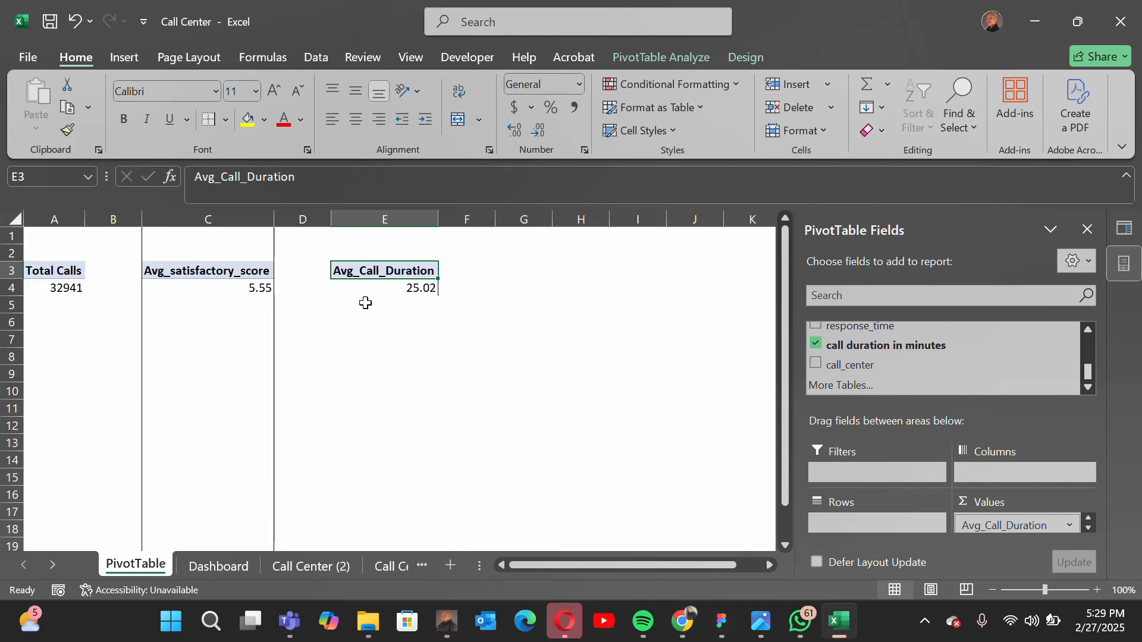
pyautogui.click(404, 316)
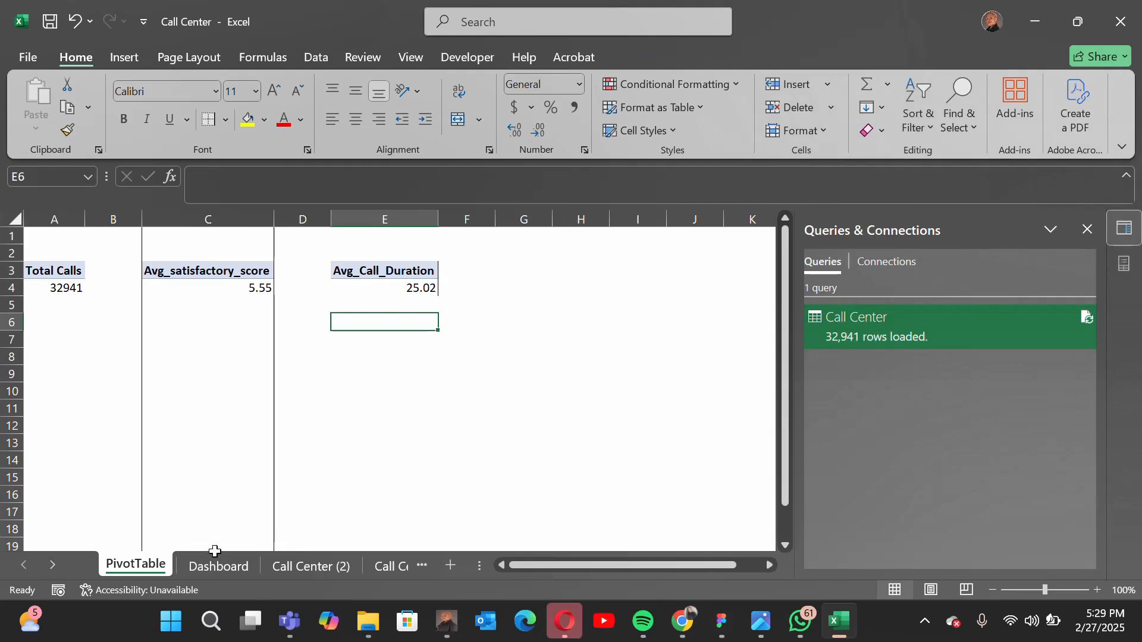
# - Link the empty third card on the Dashboard sheet to the average call duration with =PivotTable!E4
pyautogui.click(230, 570)
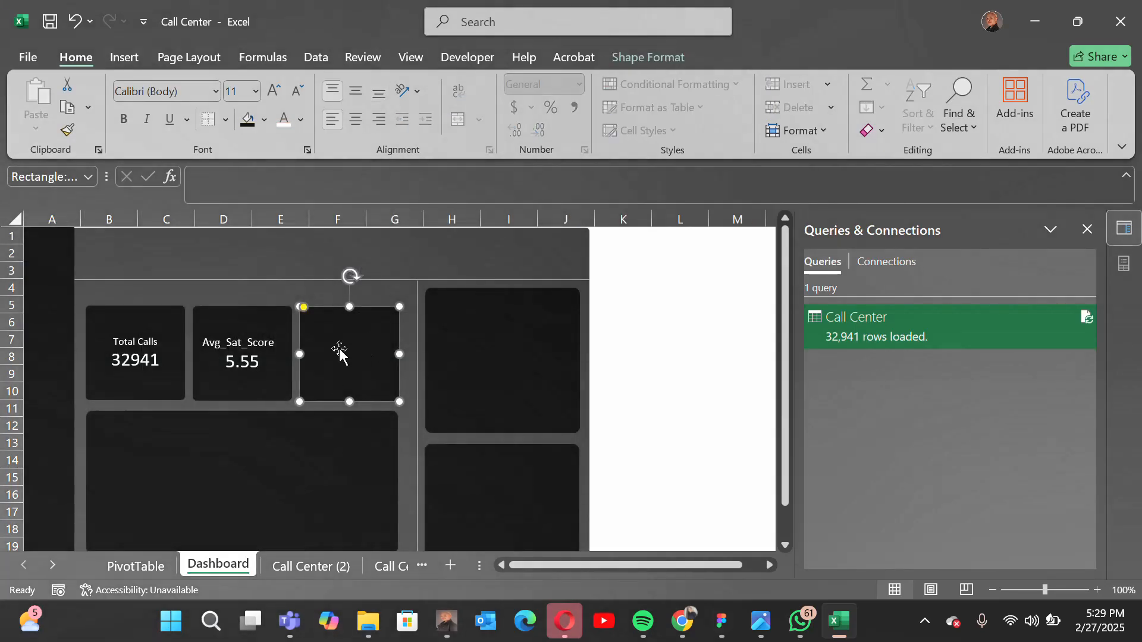
pyautogui.click(227, 186)
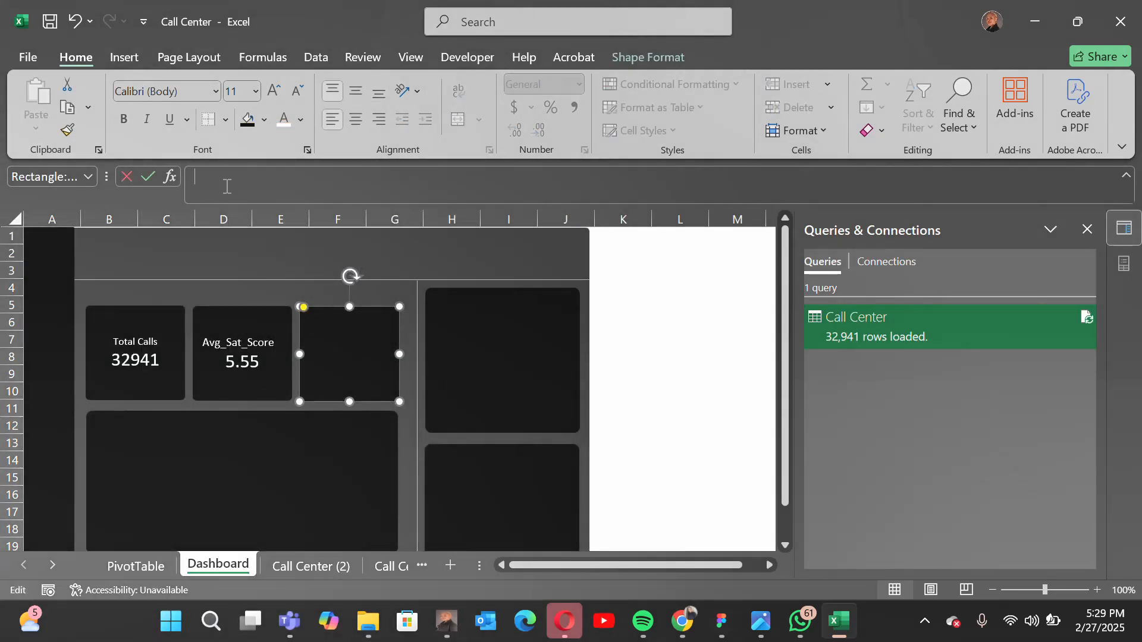
pyautogui.write('=')
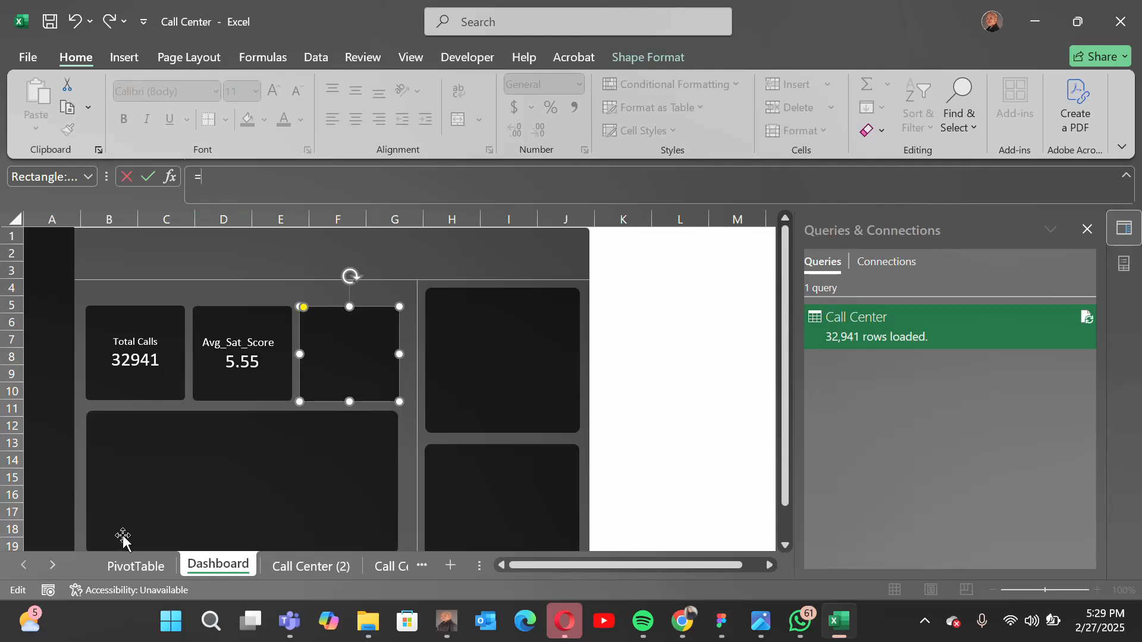
pyautogui.click(132, 565)
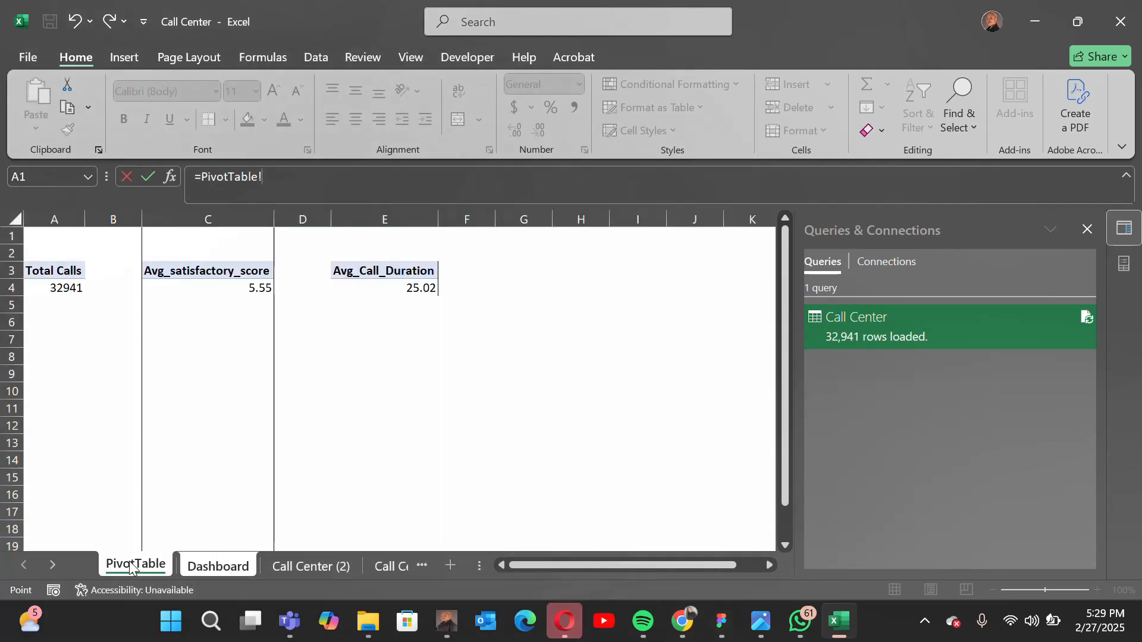
pyautogui.click(379, 285)
pyautogui.press('Return')
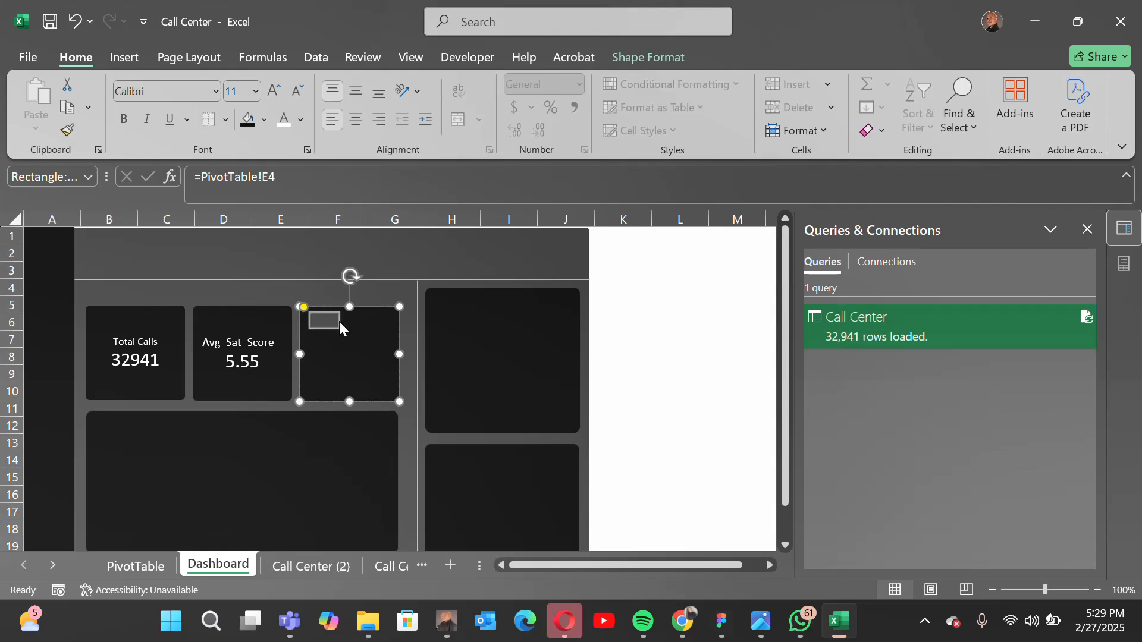
# - Change the linked call duration value's font colour to white
pyautogui.click(301, 121)
pyautogui.click(287, 234)
pyautogui.click(350, 397)
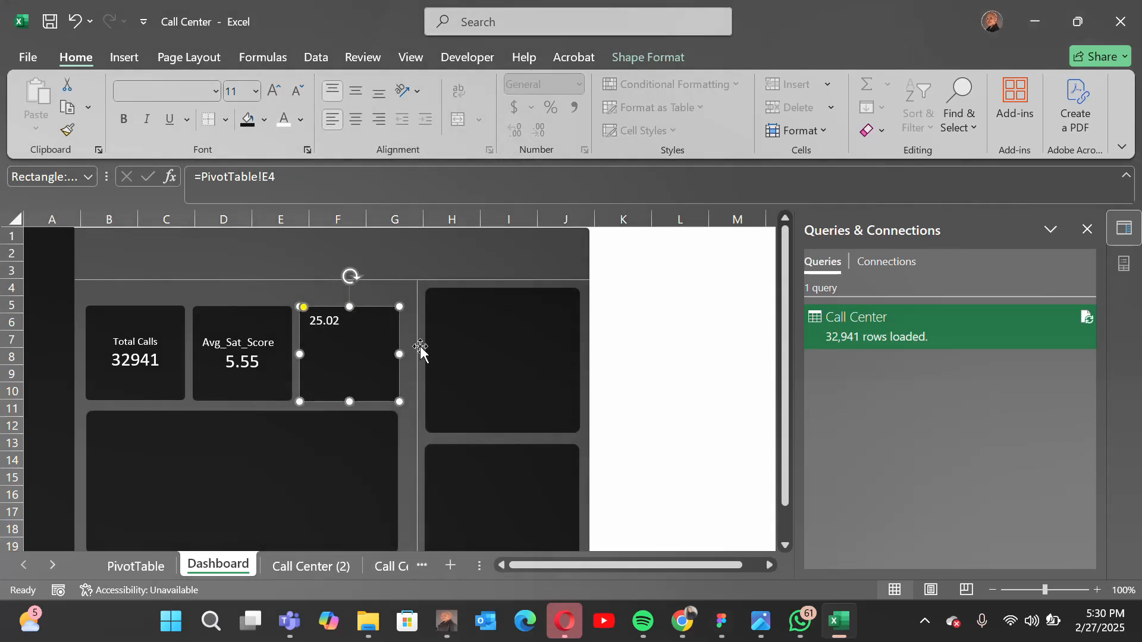
# - Insert the label Avr_Call_Duration on its own line above the third card's value and centre the value horizontally
pyautogui.click(348, 321)
pyautogui.click(308, 319)
pyautogui.write('Av')
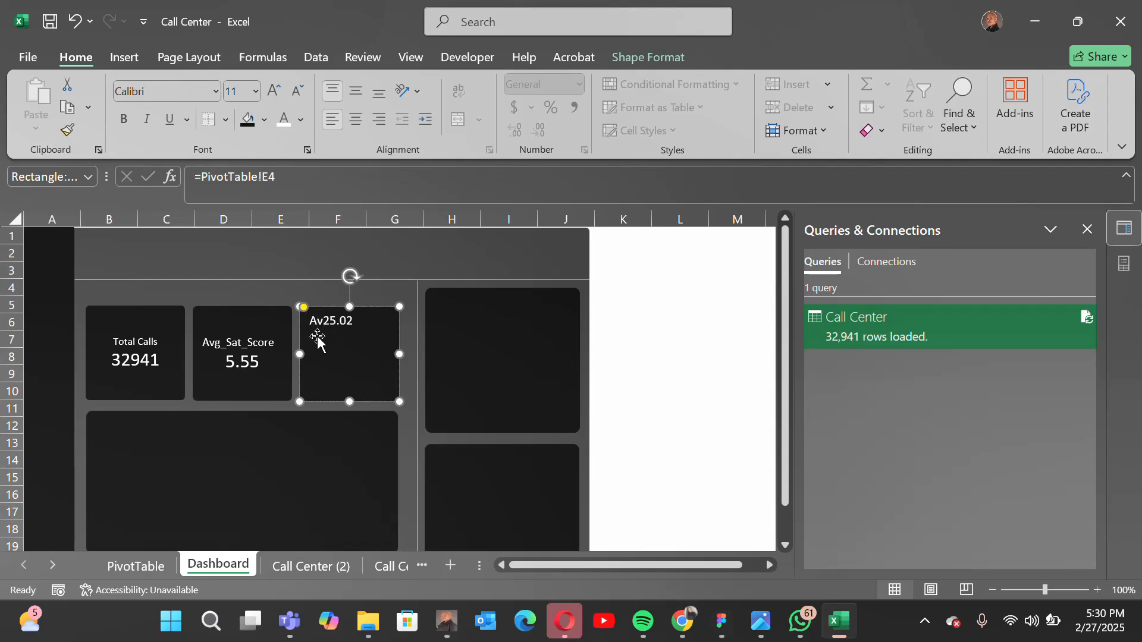
pyautogui.write('r')
pyautogui.write('_Call')
pyautogui.write('_Dura')
pyautogui.press('Return')
pyautogui.write('tion')
pyautogui.press('Return')
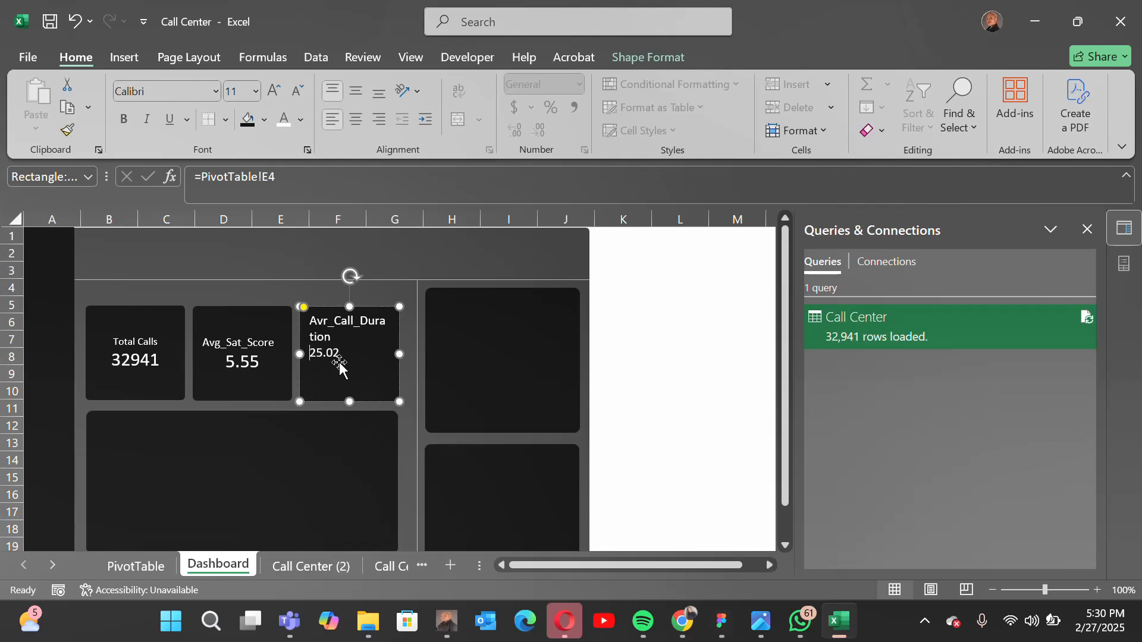
pyautogui.click(363, 127)
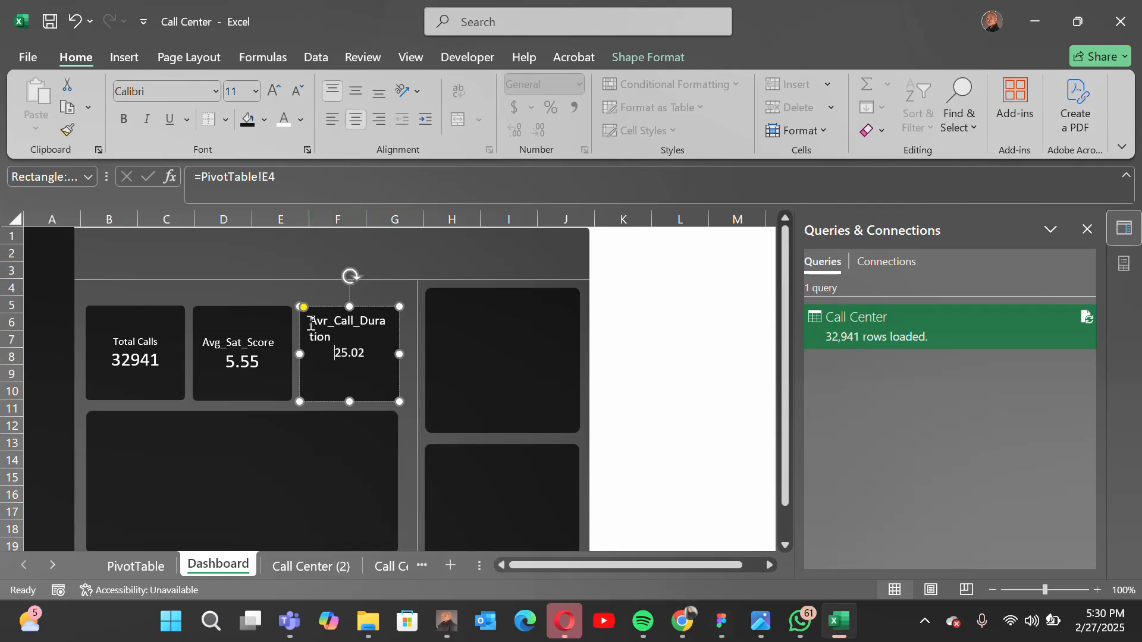
pyautogui.click(541, 386)
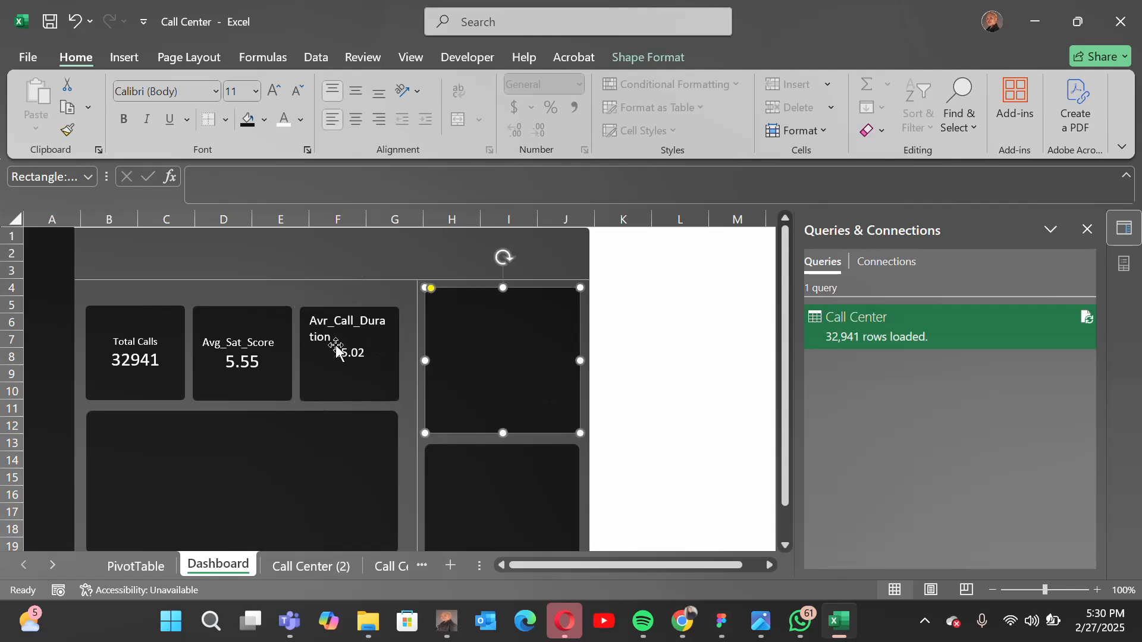
# - Reduce the Avr_Call_Duration label to font size 9 and centre it horizontally, with the card's text aligned to the vertical middle
pyautogui.click(313, 325)
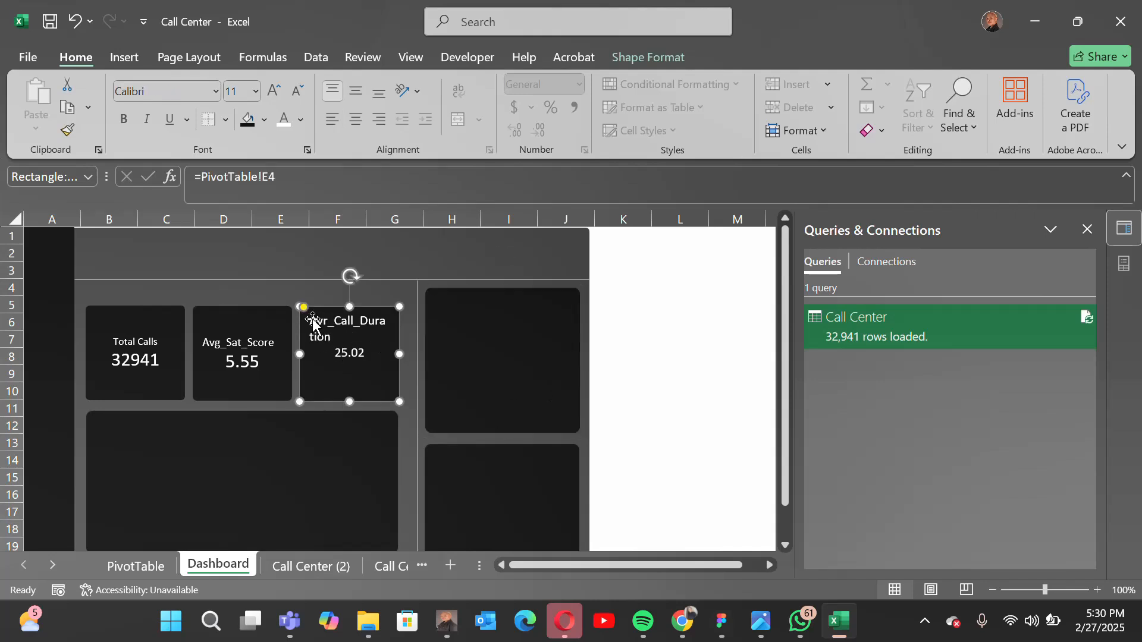
pyautogui.click(312, 321)
pyautogui.doubleClick(313, 322)
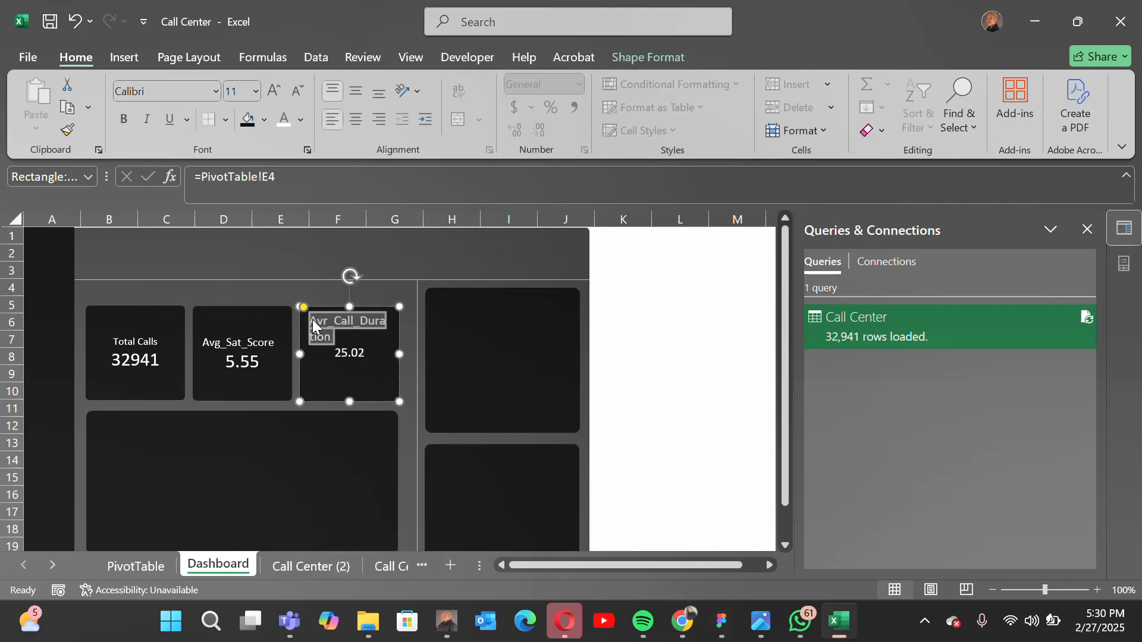
pyautogui.click(298, 95)
pyautogui.click(297, 95)
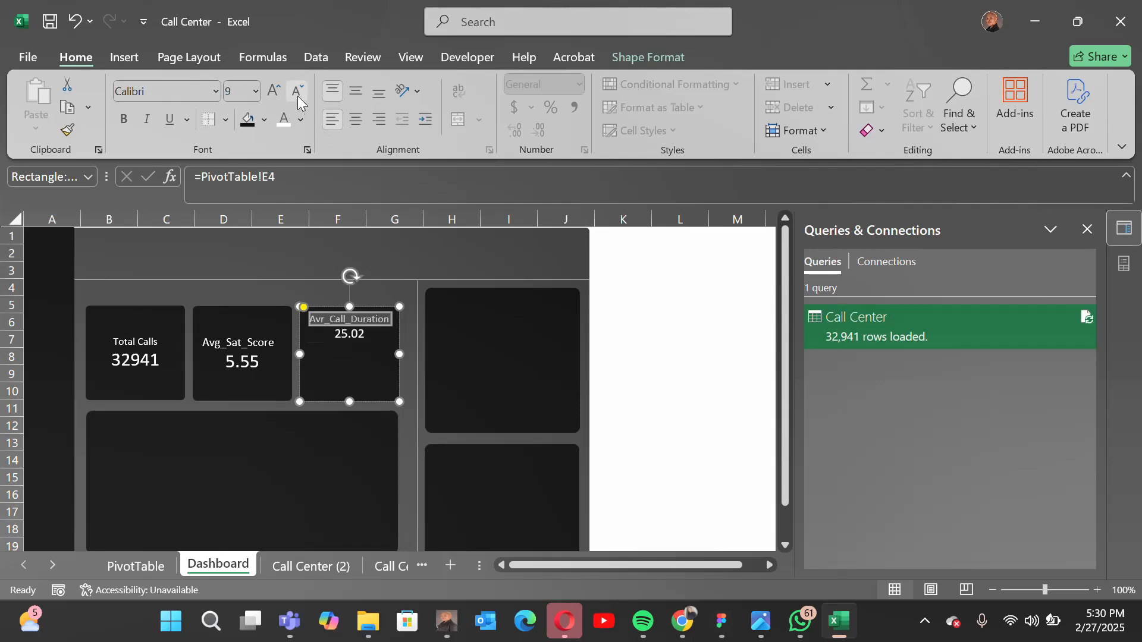
pyautogui.click(363, 91)
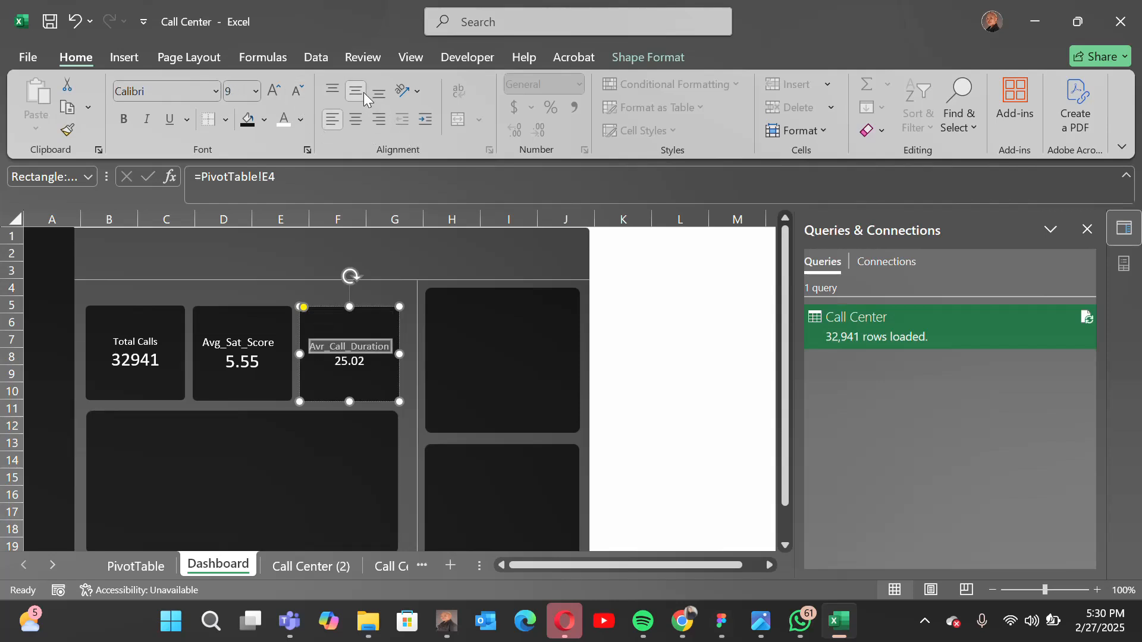
pyautogui.click(352, 123)
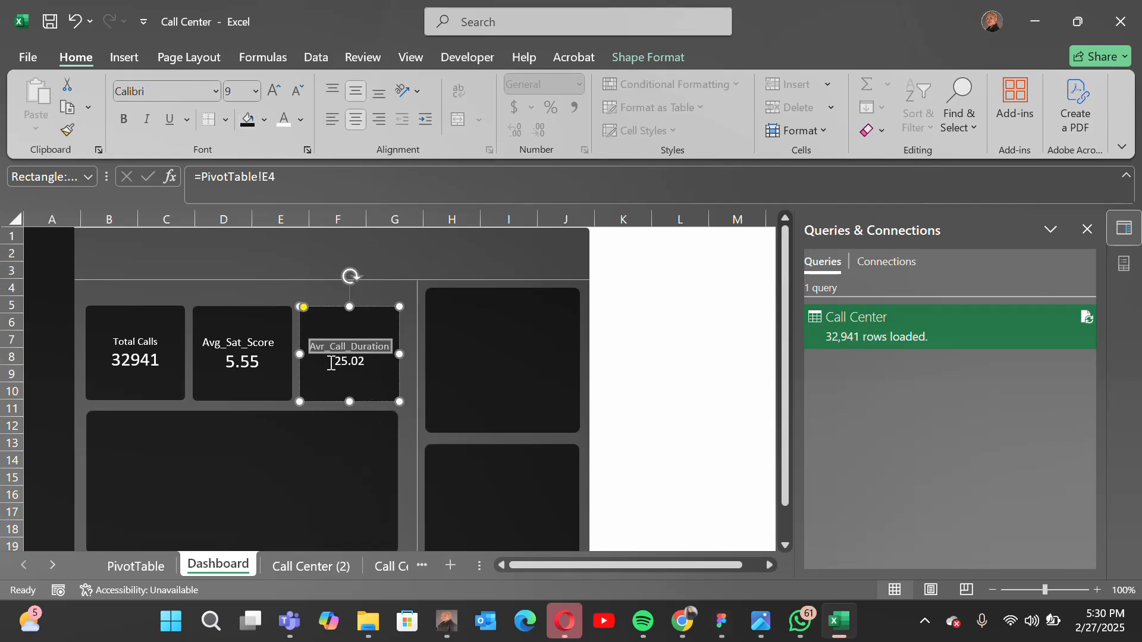
# - Enlarge the value beneath the Avr_Call_Duration label to match the values on the neighbouring cards
pyautogui.click(491, 392)
pyautogui.click(336, 361)
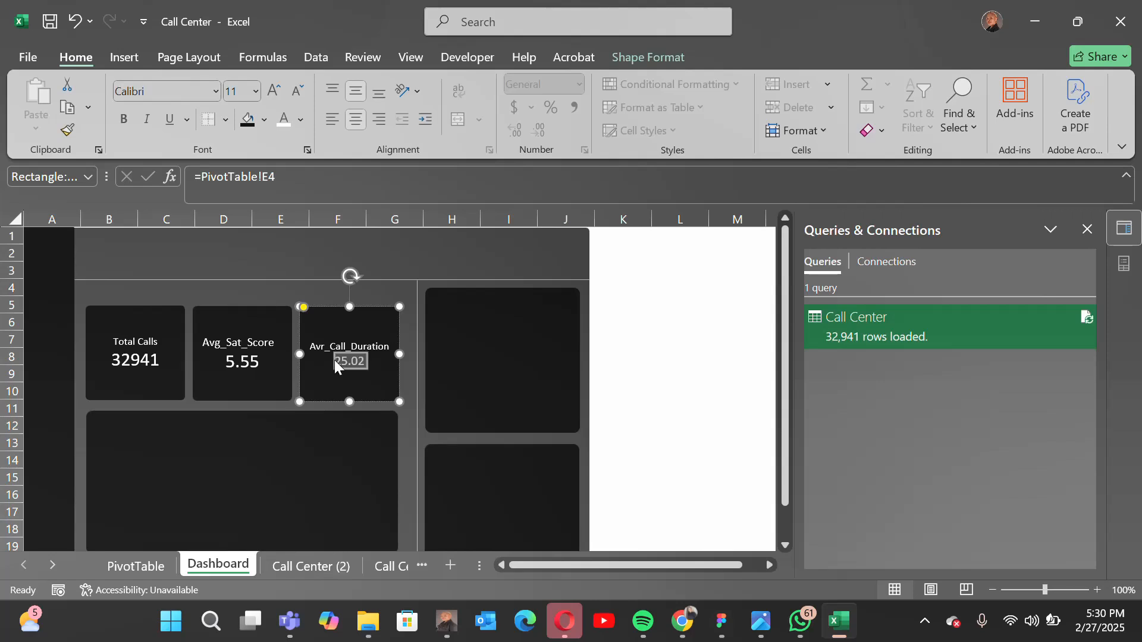
pyautogui.click(274, 91)
pyautogui.click(274, 90)
pyautogui.click(509, 405)
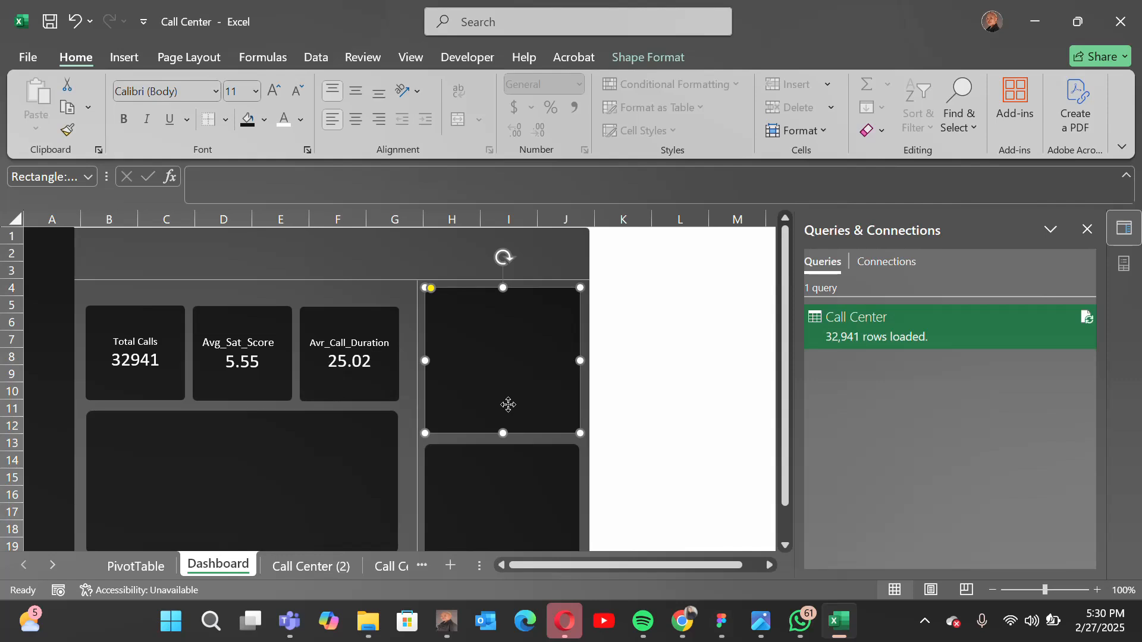
# - Add a border line along the right edge of column E on the PivotTable sheet
pyautogui.scroll(-3, 509, 405)
pyautogui.scroll(2, 509, 404)
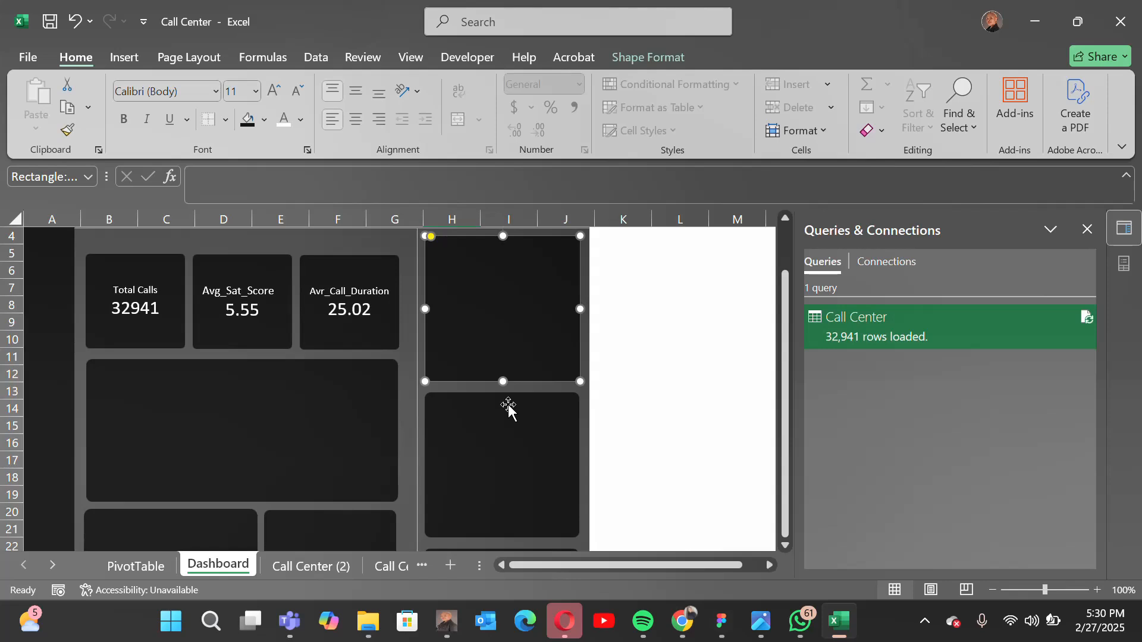
pyautogui.click(141, 570)
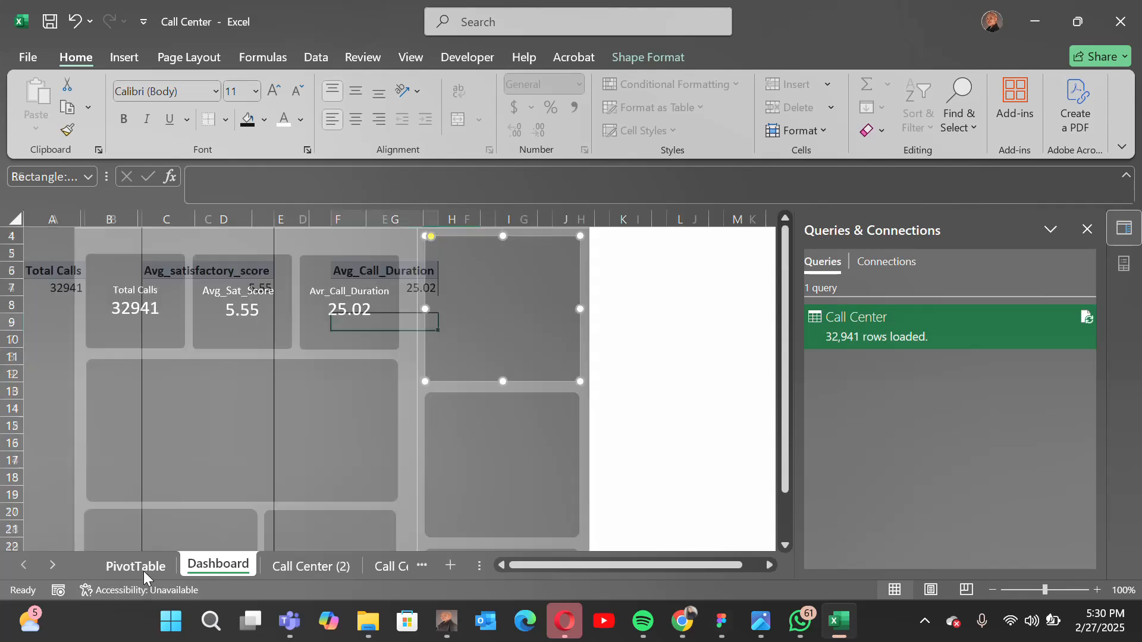
pyautogui.click(416, 219)
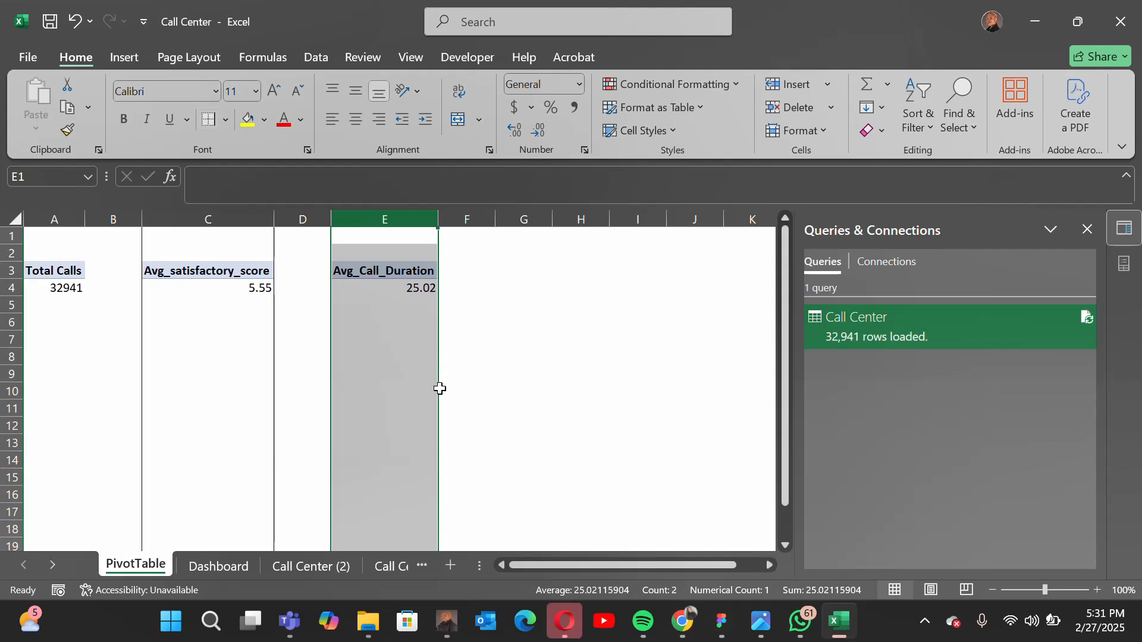
pyautogui.click(574, 388)
# - Copy the average call duration PivotTable from E3:E4 to G3 and remove the copy's value field
pyautogui.click(374, 271)
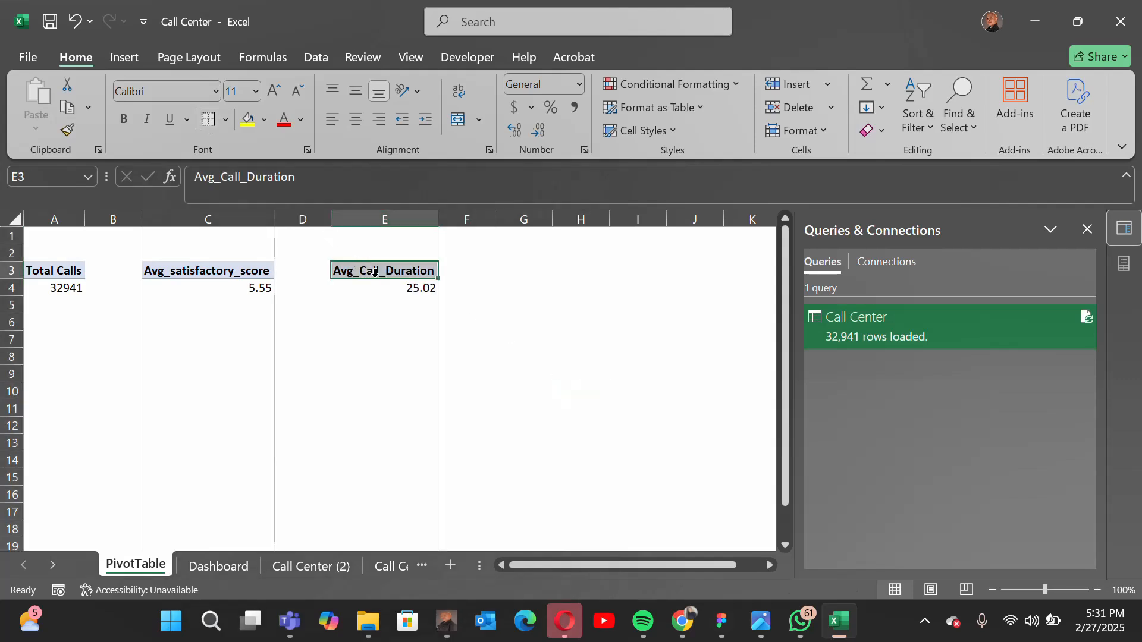
pyautogui.click(355, 283)
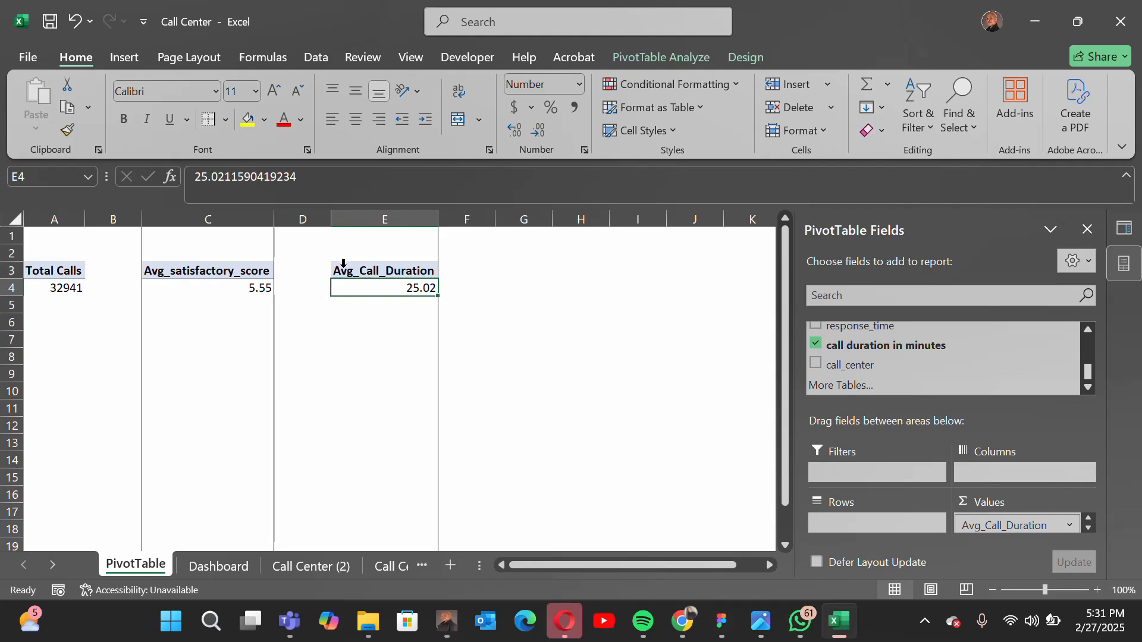
pyautogui.moveTo(345, 272); pyautogui.dragTo(385, 292)
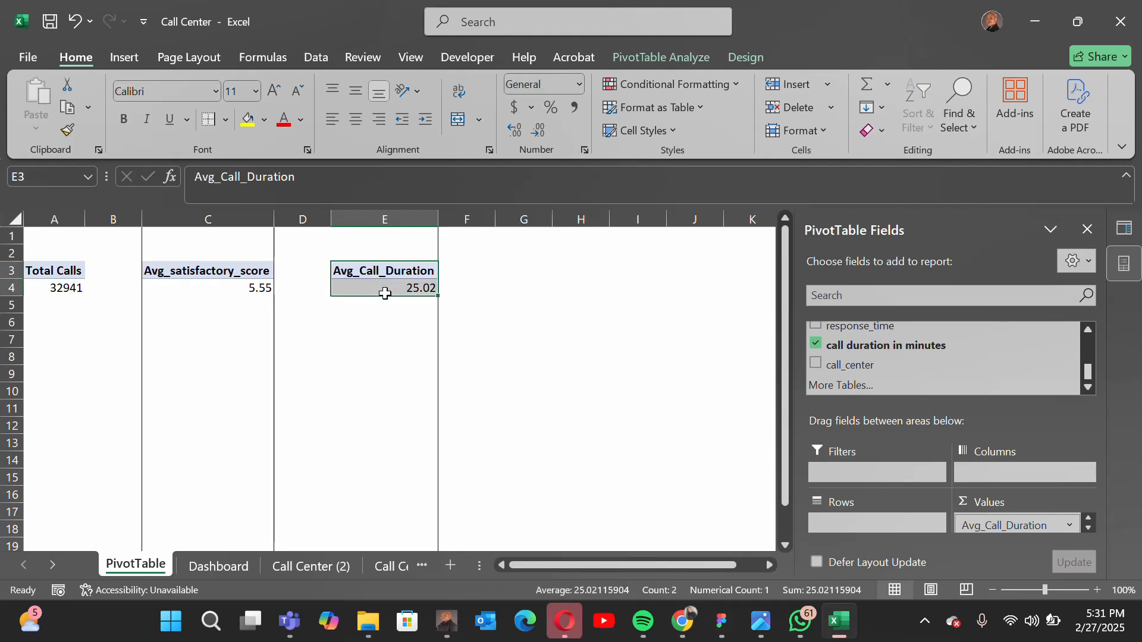
pyautogui.hotkey('ctrl', 'c')
pyautogui.moveTo(521, 274); pyautogui.dragTo(518, 282)
pyautogui.hotkey('ctrl', 'v')
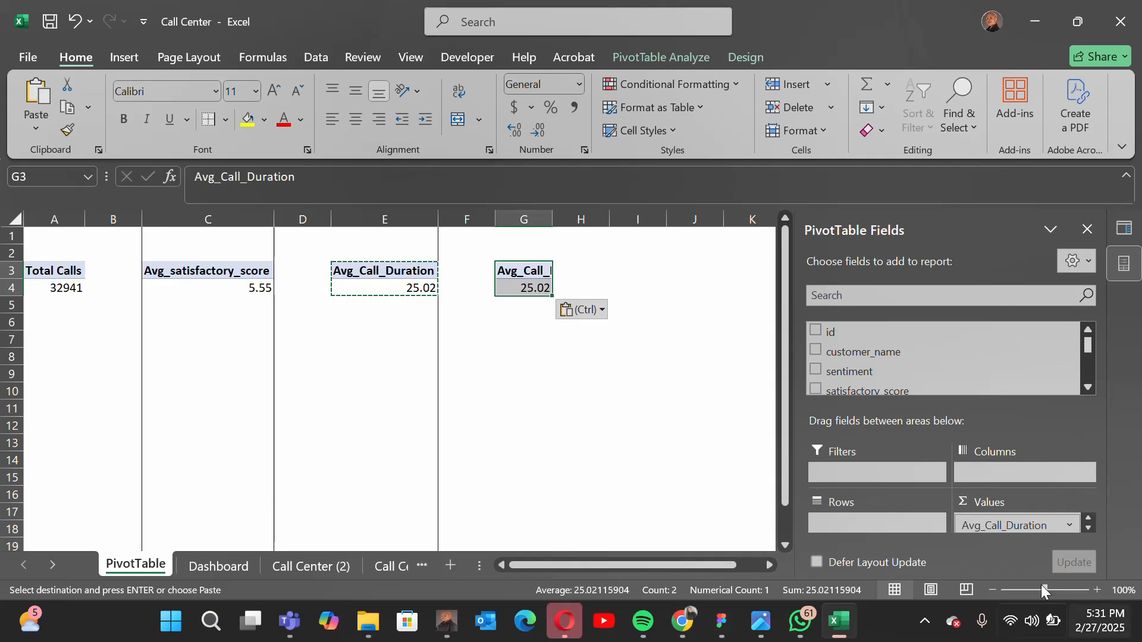
pyautogui.moveTo(1007, 526); pyautogui.dragTo(618, 489)
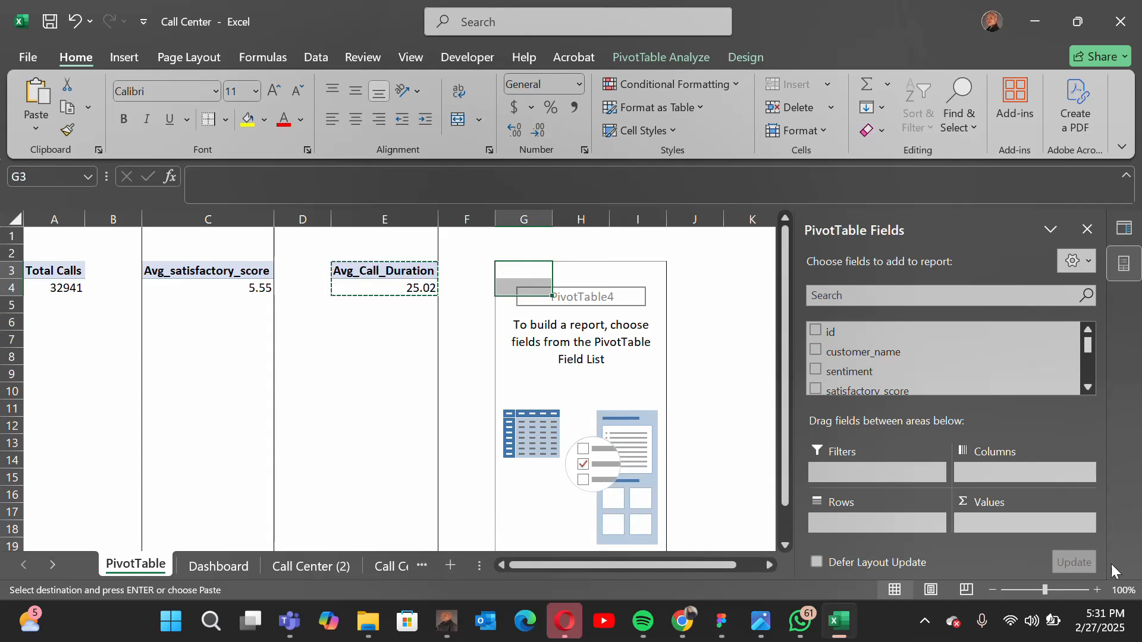
# - Add the date field to the rows of the empty PivotTable at G3
pyautogui.moveTo(1088, 342)
pyautogui.mouseDown()
pyautogui.moveTo(1089, 372)
pyautogui.moveTo(1088, 349)
pyautogui.mouseUp()
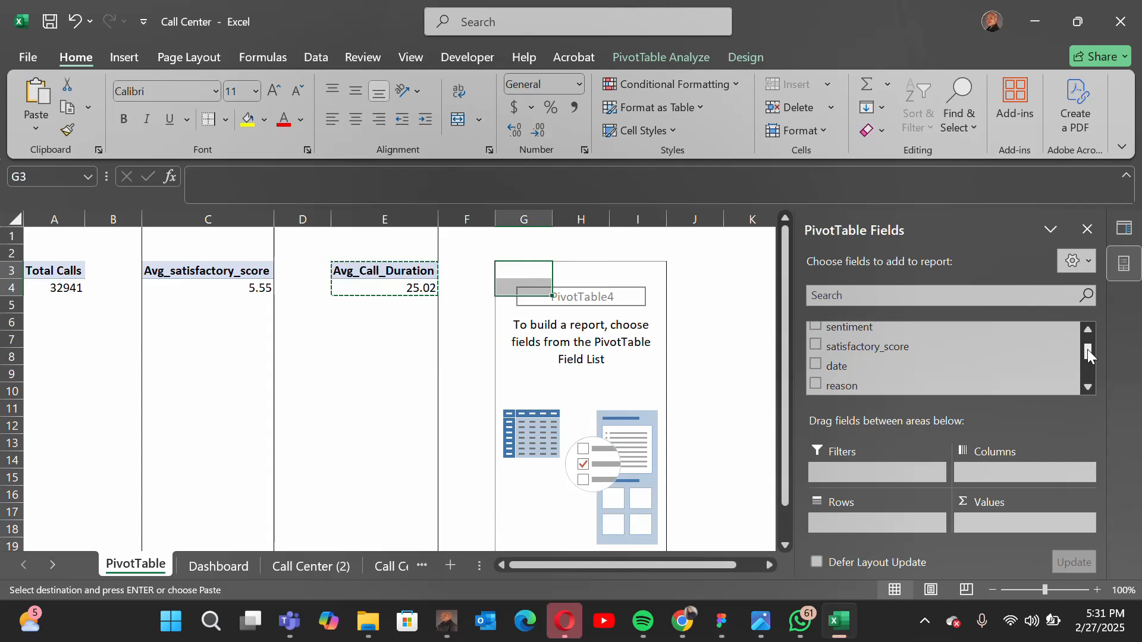
pyautogui.moveTo(861, 369); pyautogui.dragTo(865, 543)
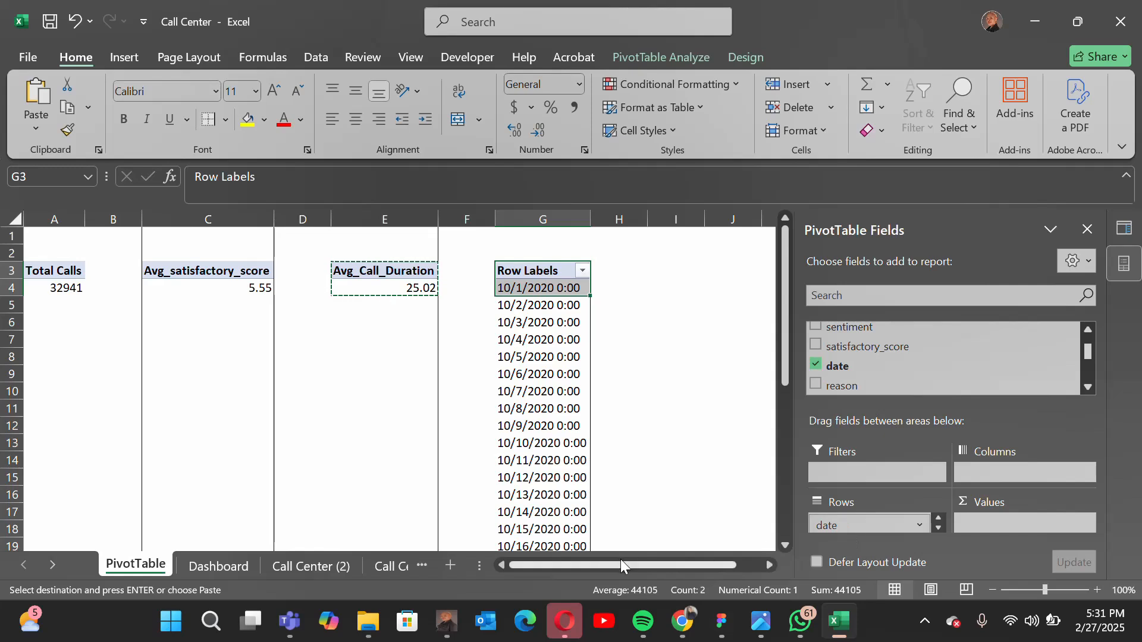
pyautogui.moveTo(620, 565); pyautogui.dragTo(647, 566)
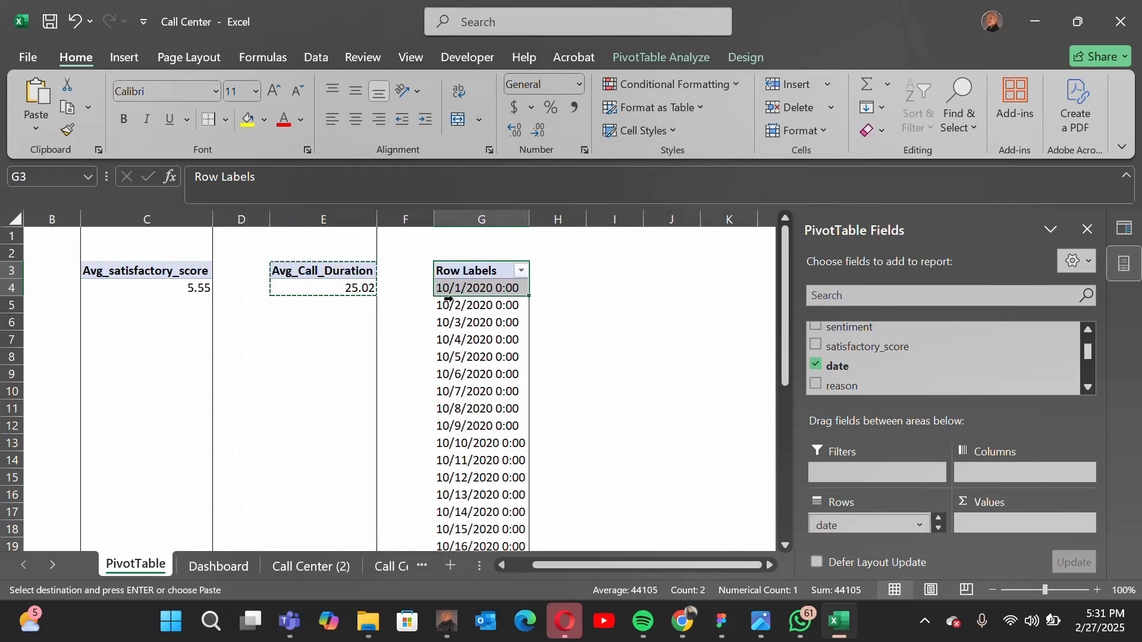
pyautogui.moveTo(783, 324)
pyautogui.mouseDown()
pyautogui.moveTo(770, 501)
pyautogui.moveTo(764, 325)
pyautogui.mouseUp()
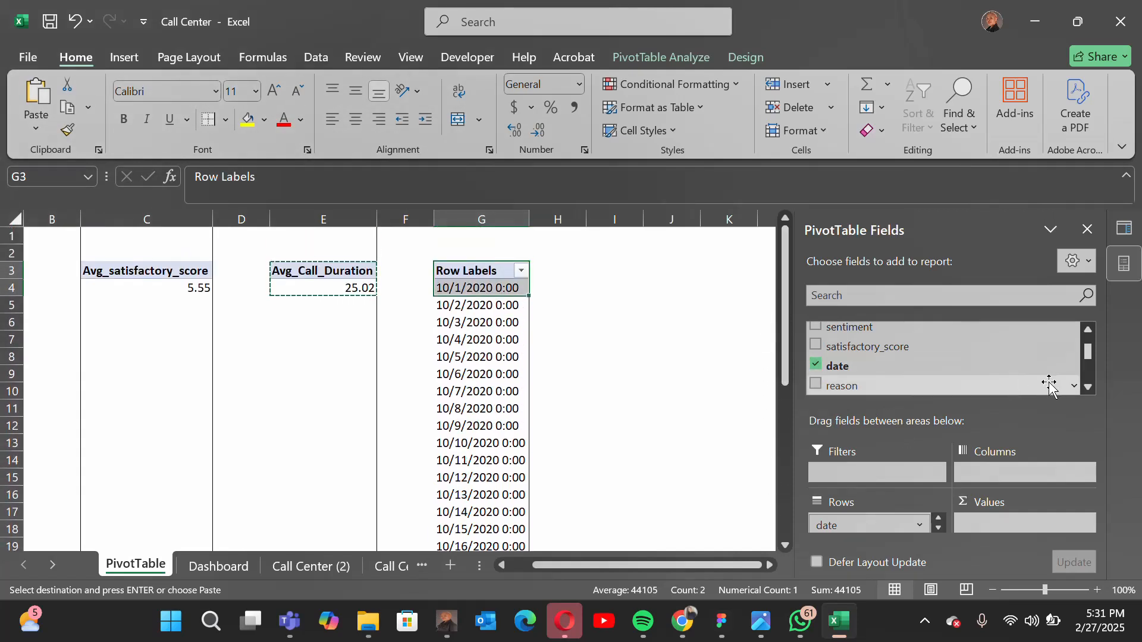
# - Add the call_center field as a count to the values of the PivotTable at G3 and review the daily rows
pyautogui.moveTo(1084, 348); pyautogui.dragTo(1086, 381)
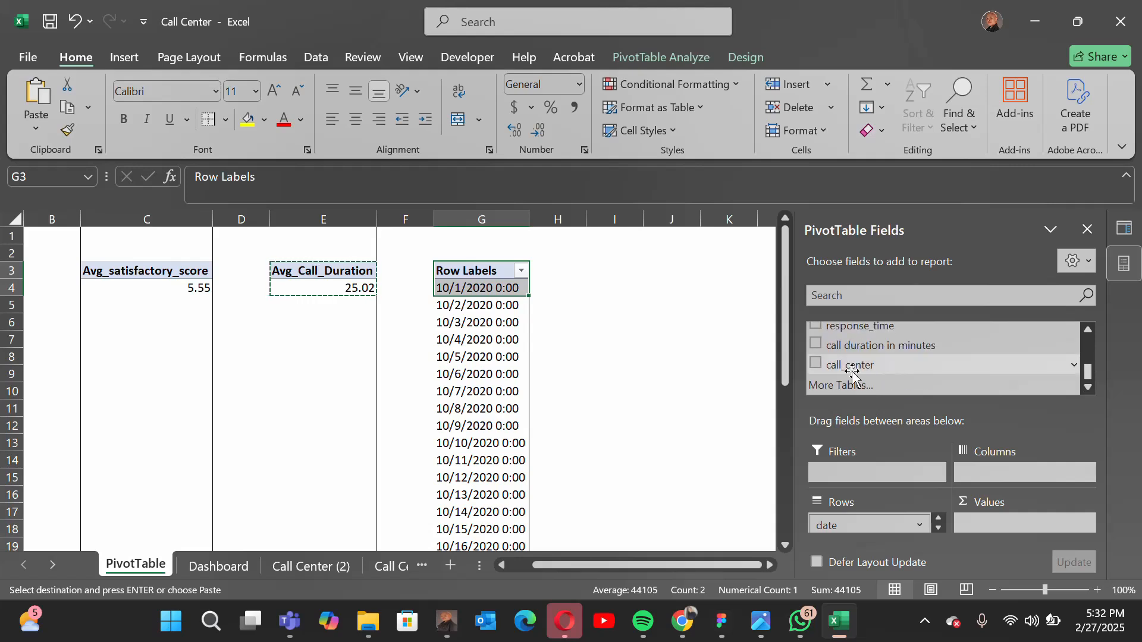
pyautogui.moveTo(831, 364); pyautogui.dragTo(988, 535)
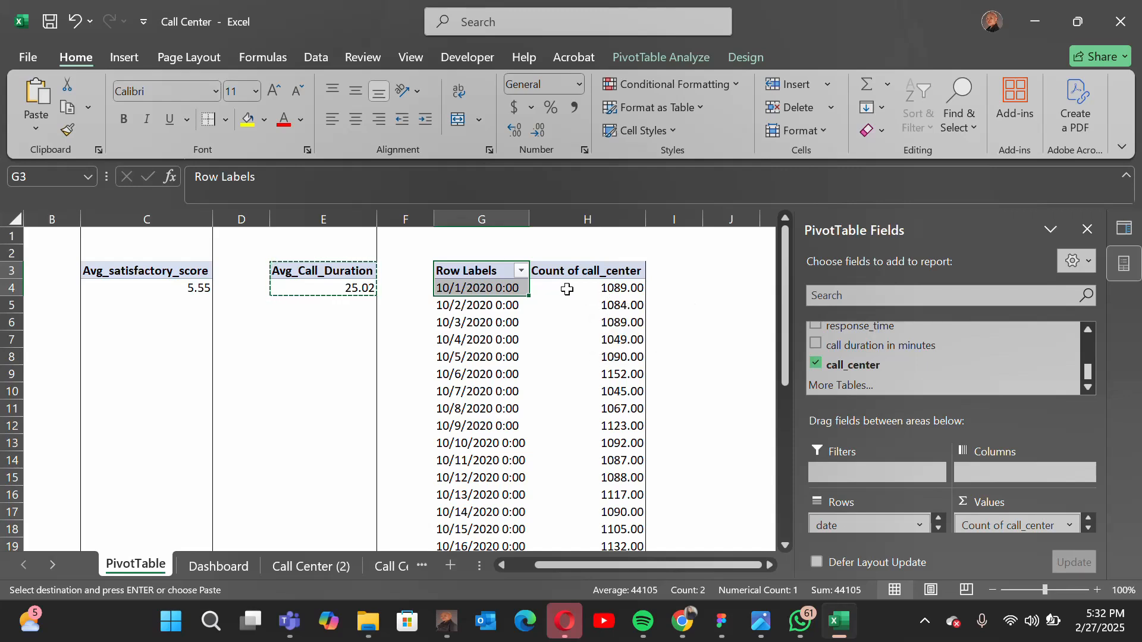
pyautogui.click(577, 293)
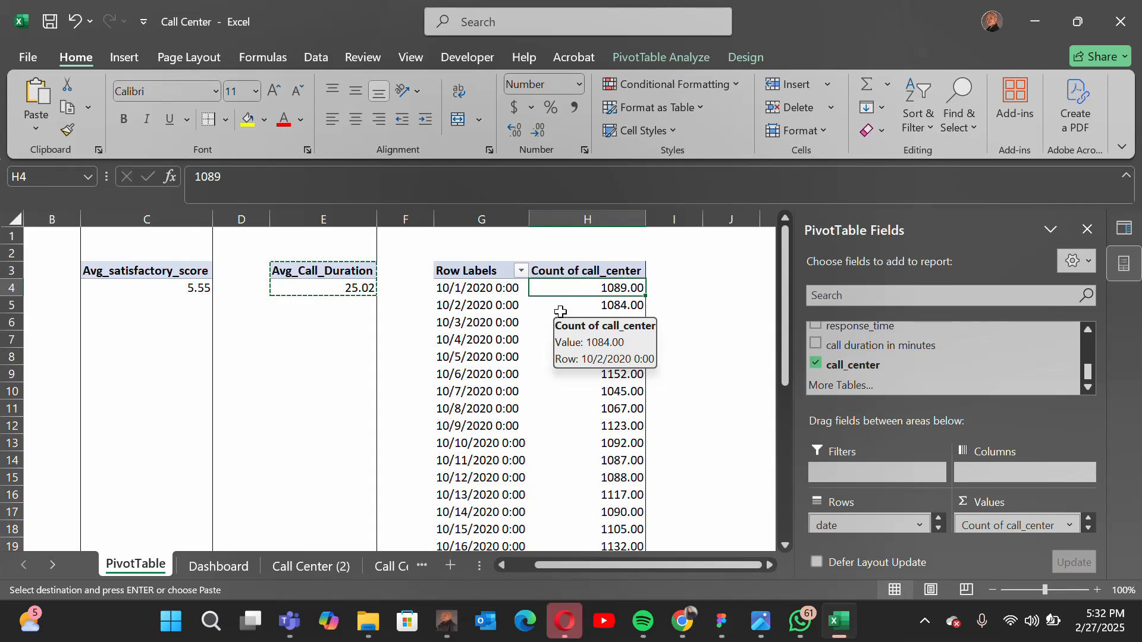
pyautogui.scroll(-6, 561, 311)
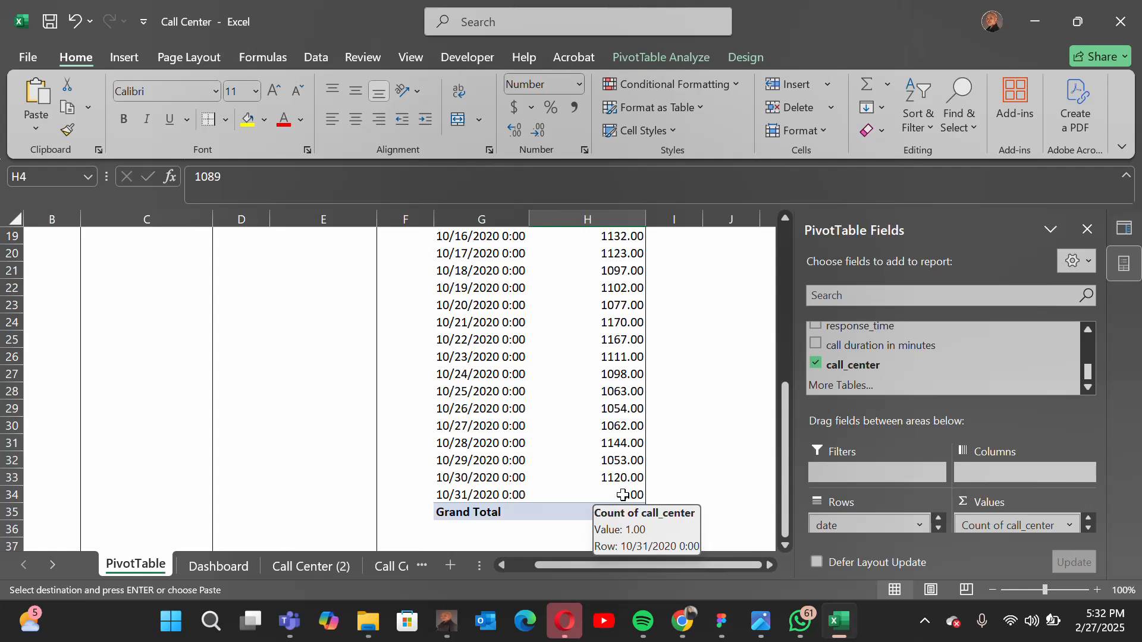
pyautogui.scroll(6, 623, 495)
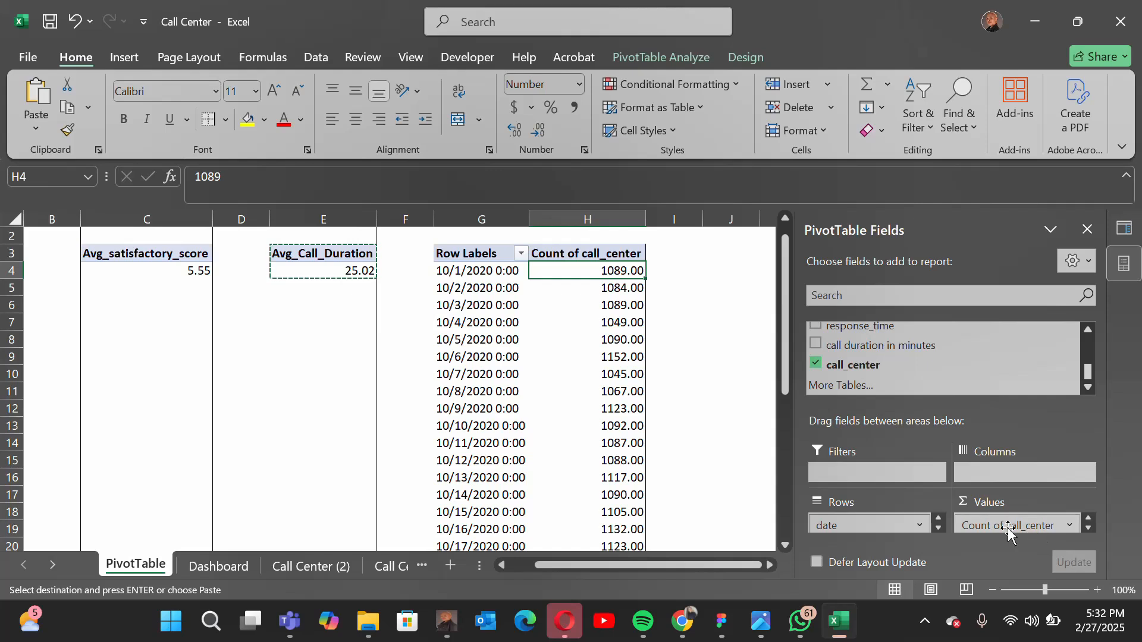
pyautogui.moveTo(847, 345); pyautogui.dragTo(1022, 528)
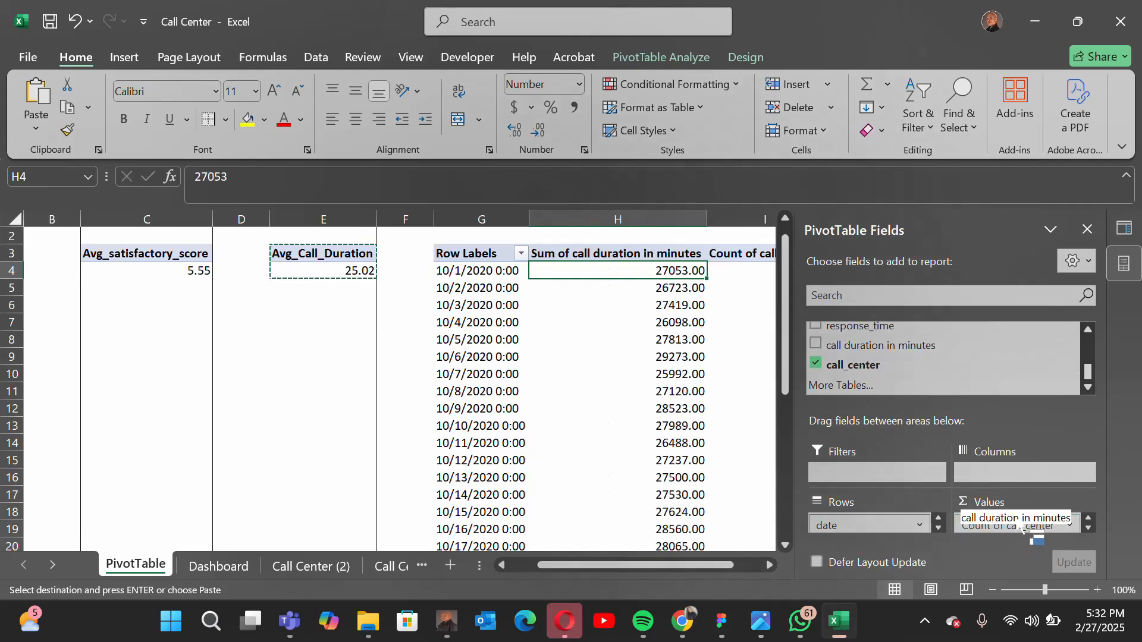
pyautogui.moveTo(637, 561); pyautogui.dragTo(747, 565)
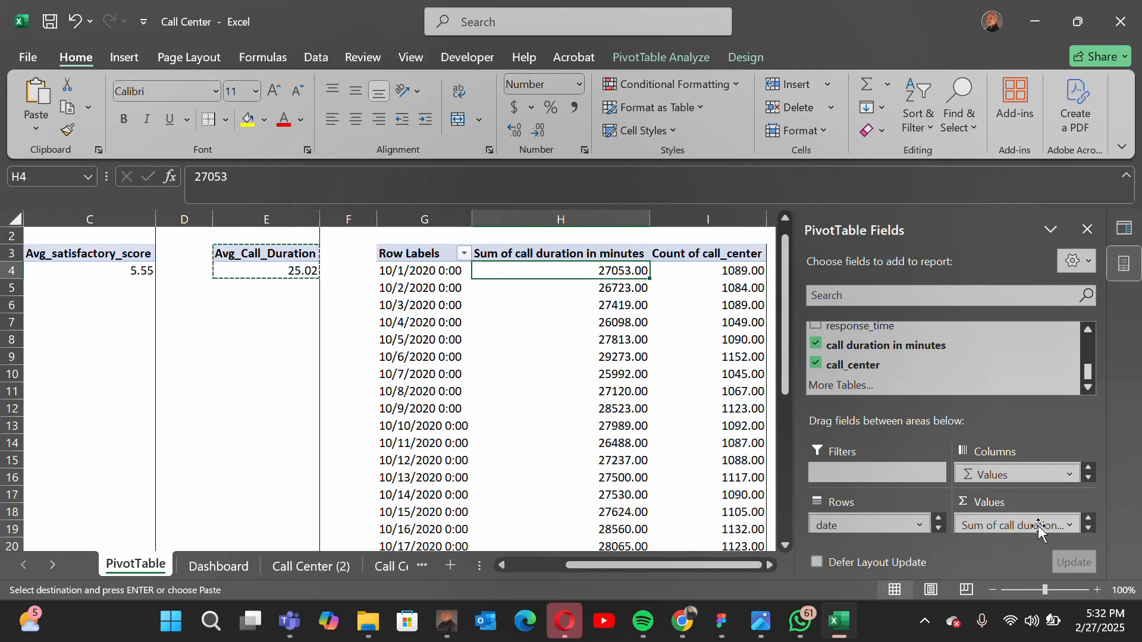
pyautogui.click(1086, 529)
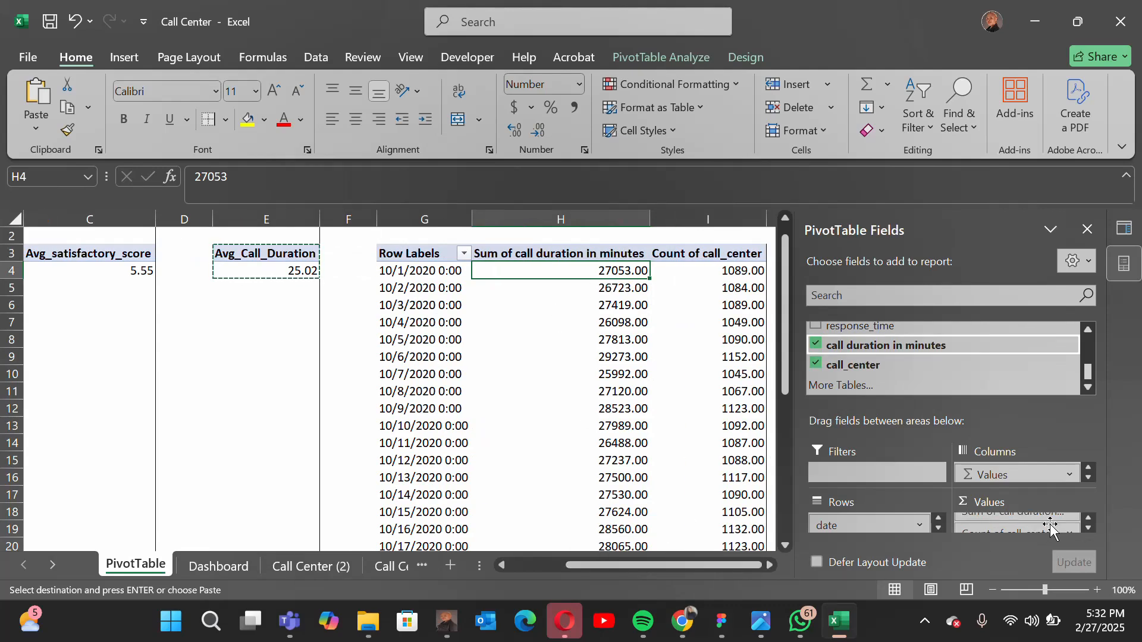
pyautogui.moveTo(1045, 526); pyautogui.dragTo(739, 483)
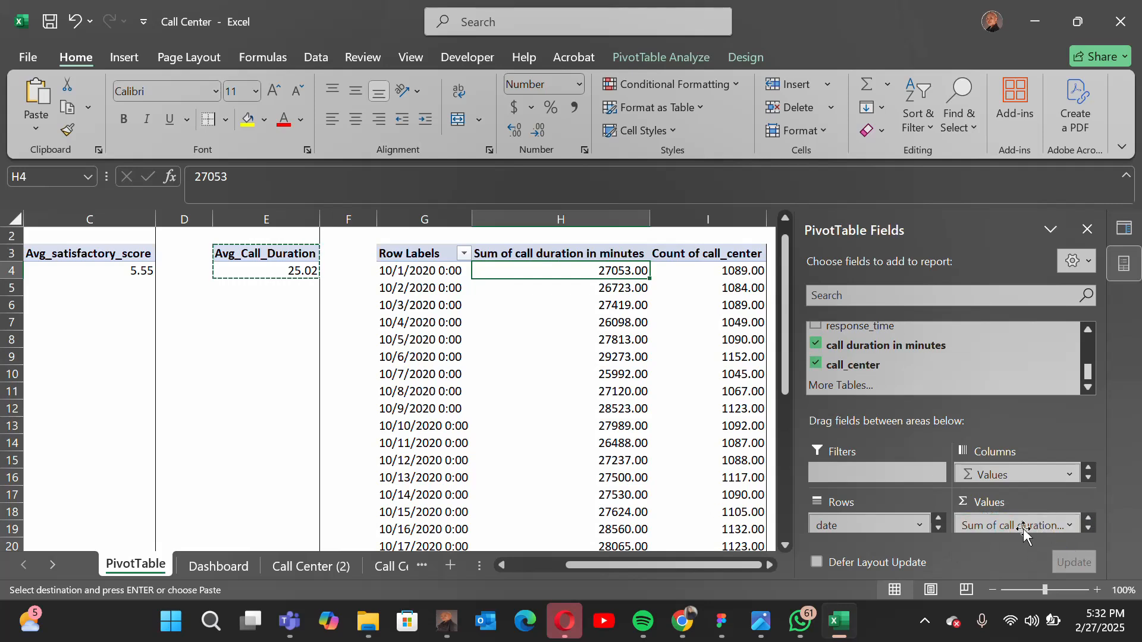
pyautogui.moveTo(1027, 524); pyautogui.dragTo(714, 520)
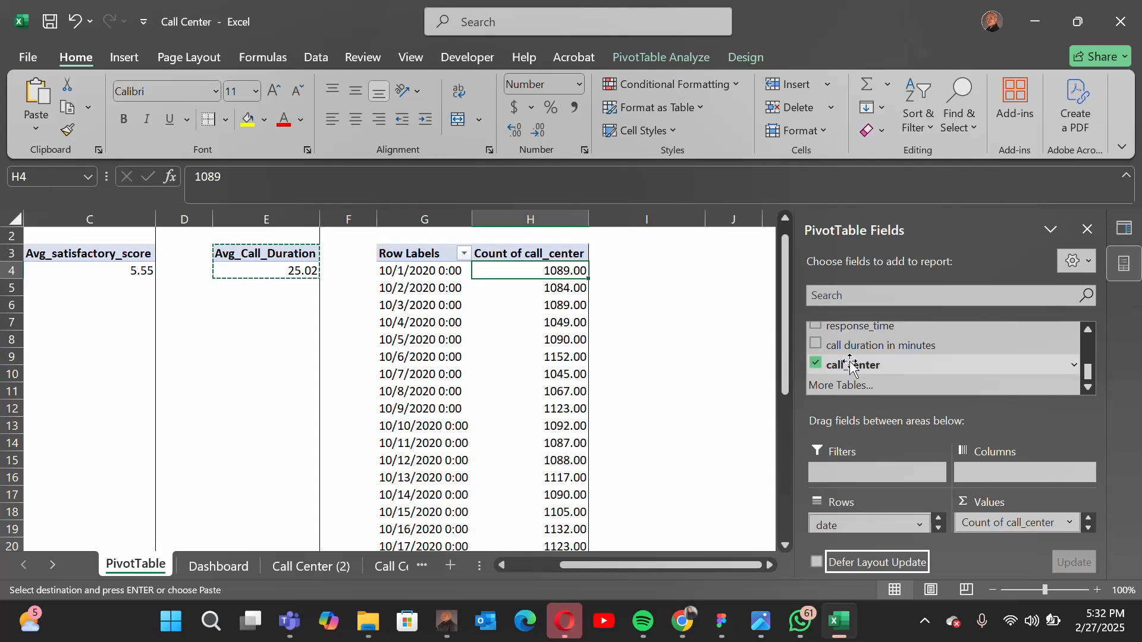
# - Add the call duration in minutes field as a sum to the PivotTable's values, placed after the call_center count
pyautogui.moveTo(851, 351); pyautogui.dragTo(1016, 538)
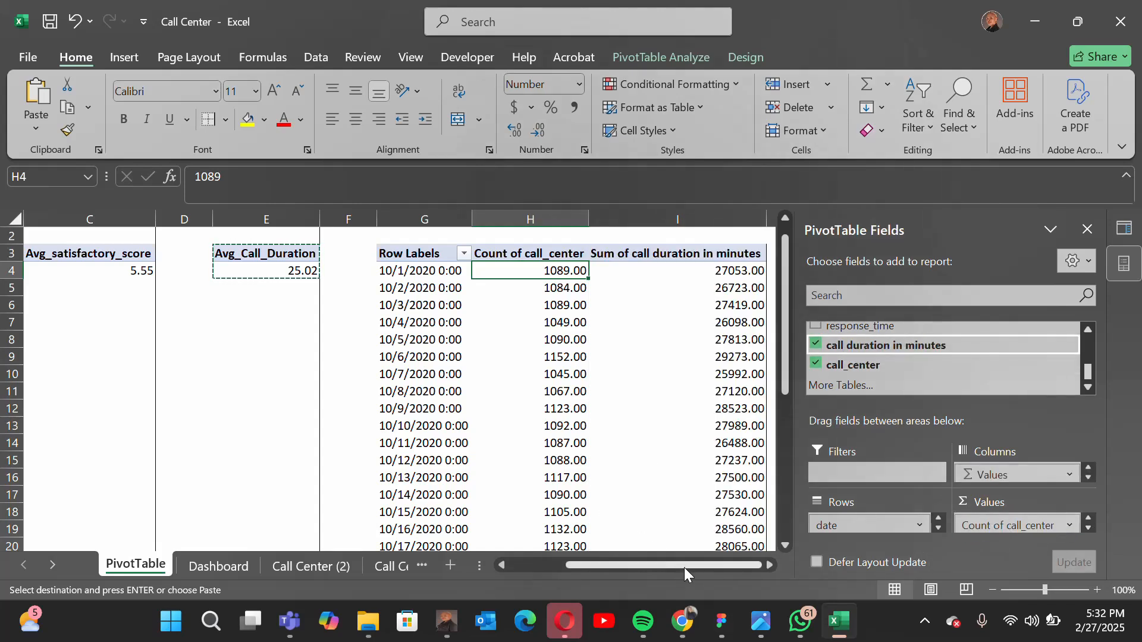
pyautogui.moveTo(684, 568); pyautogui.dragTo(726, 564)
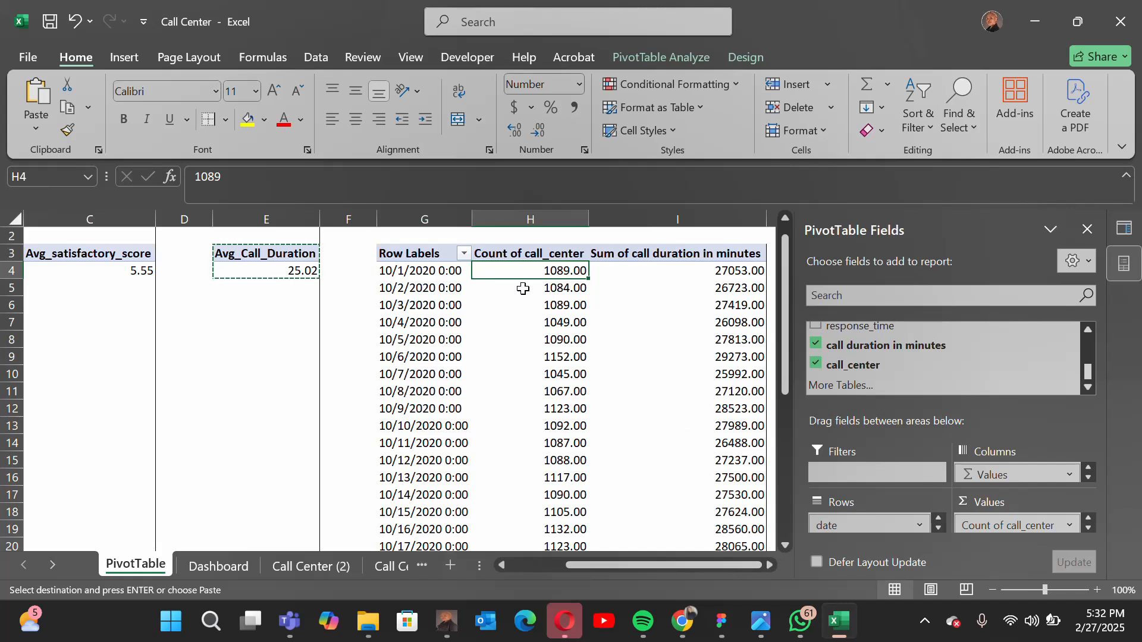
pyautogui.moveTo(535, 286)
pyautogui.moveTo(714, 277)
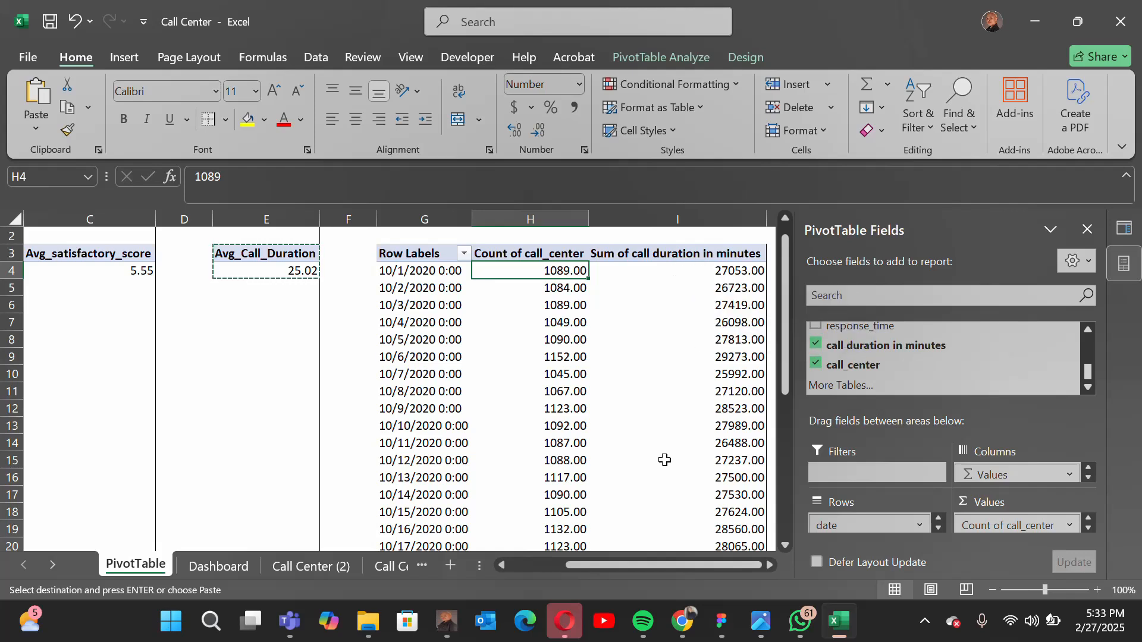
pyautogui.moveTo(665, 460)
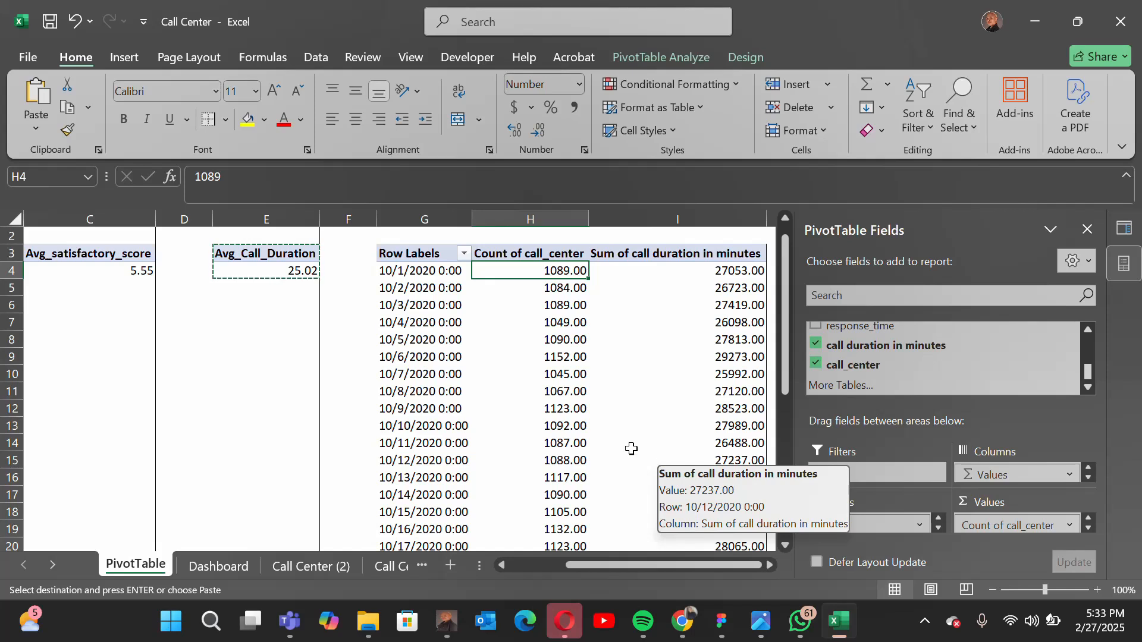
# - Start inserting a PivotChart from the calls-by-date PivotTable and move the chart dialog aside to reveal the value columns
pyautogui.click(469, 383)
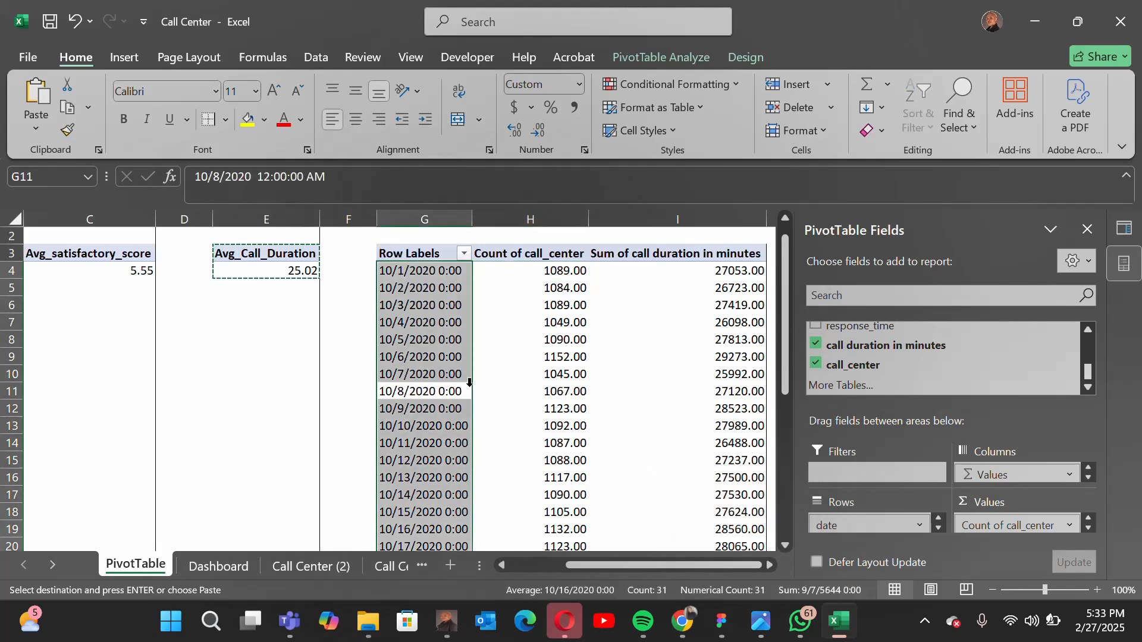
pyautogui.click(642, 54)
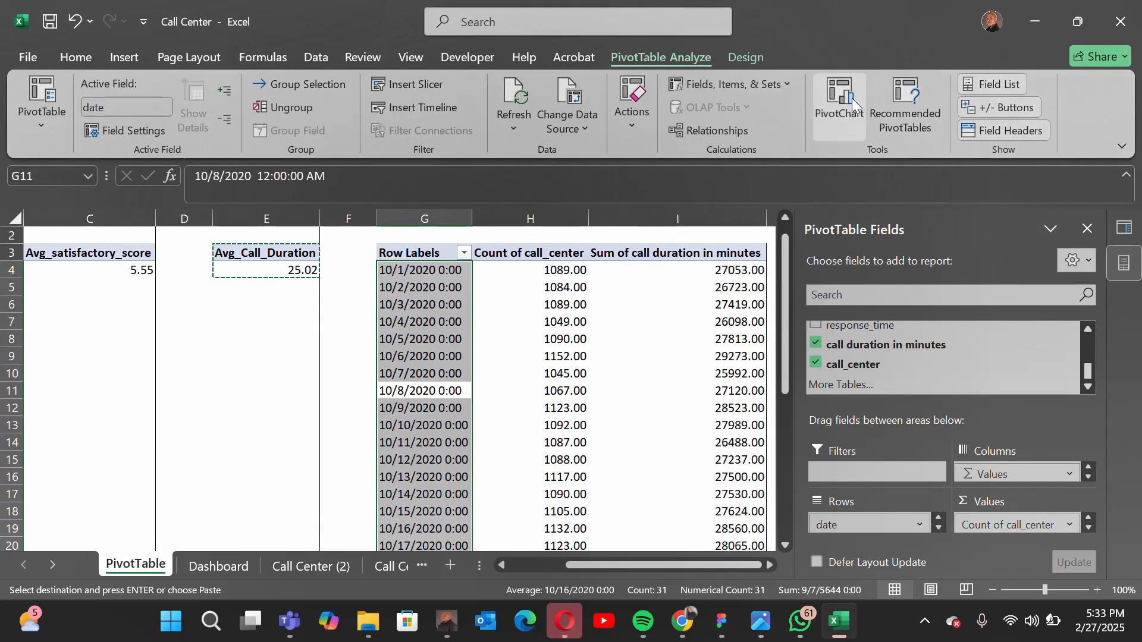
pyautogui.click(837, 114)
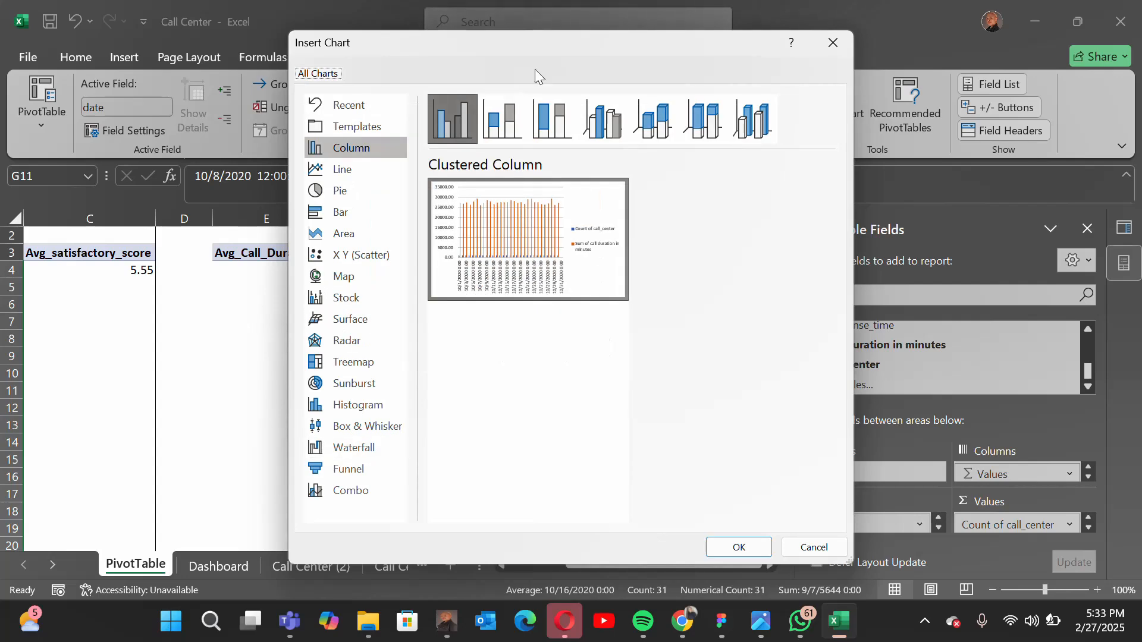
pyautogui.moveTo(552, 45); pyautogui.dragTo(176, 71)
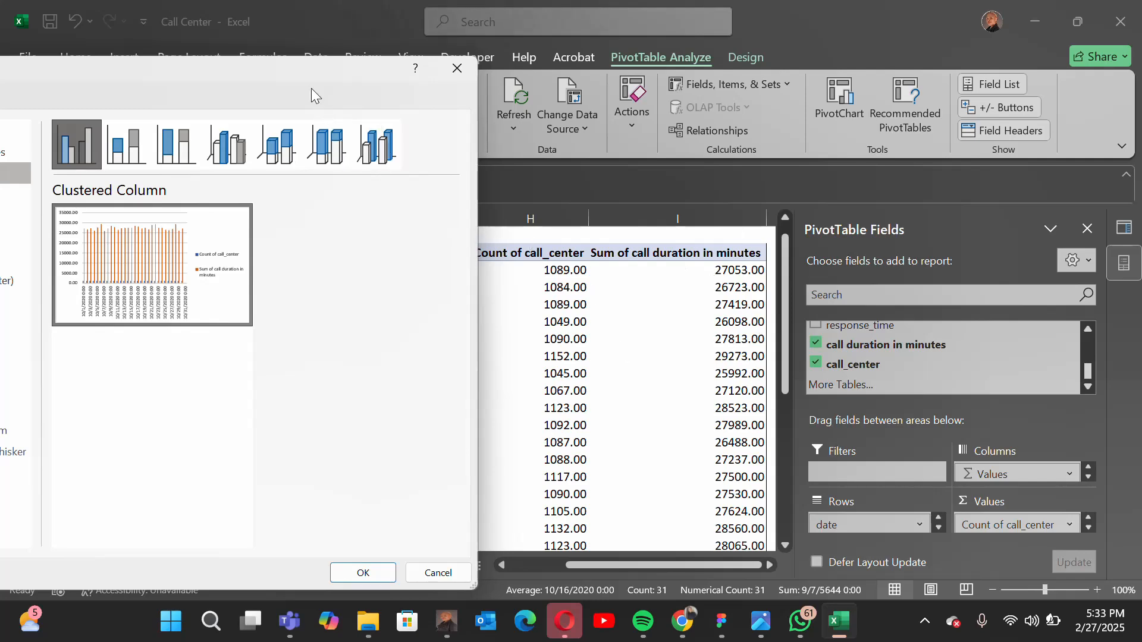
# - Insert a Combo pivot chart with Count of call_center as clustered columns on the secondary axis and Sum of call duration as a line
pyautogui.moveTo(311, 71); pyautogui.dragTo(462, 63)
pyautogui.moveTo(624, 62); pyautogui.dragTo(737, 29)
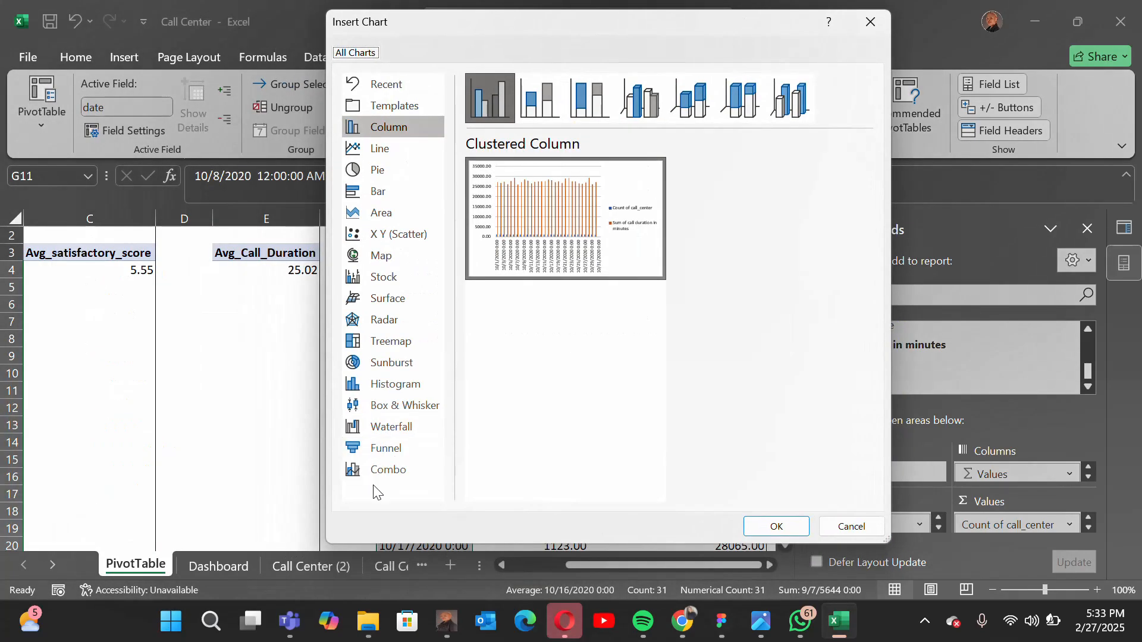
pyautogui.click(384, 469)
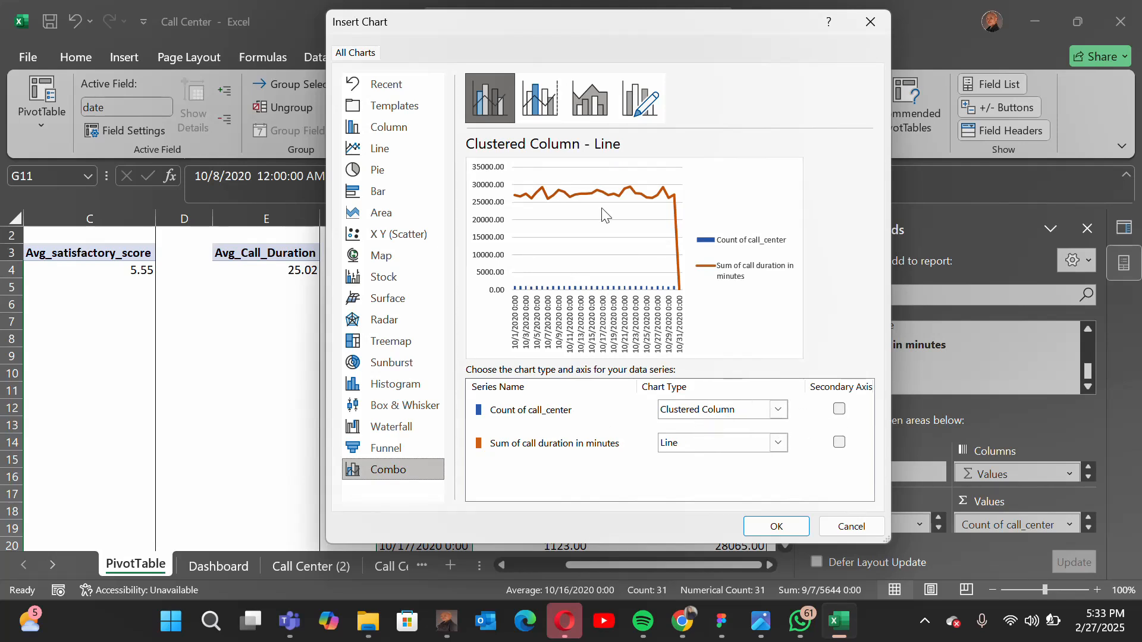
pyautogui.click(838, 409)
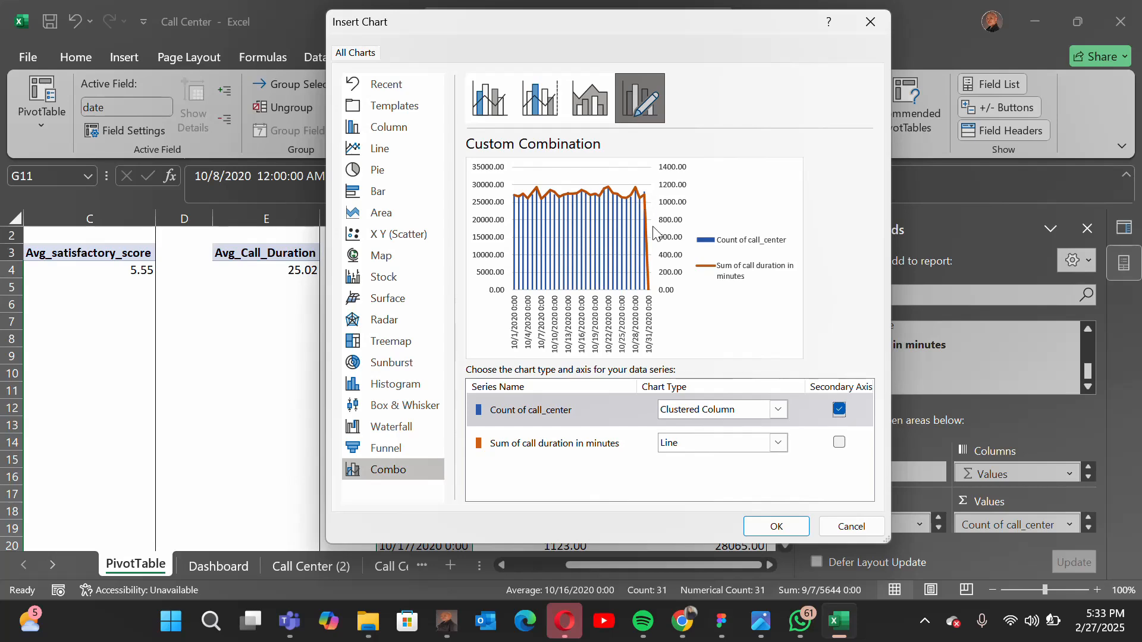
pyautogui.click(791, 529)
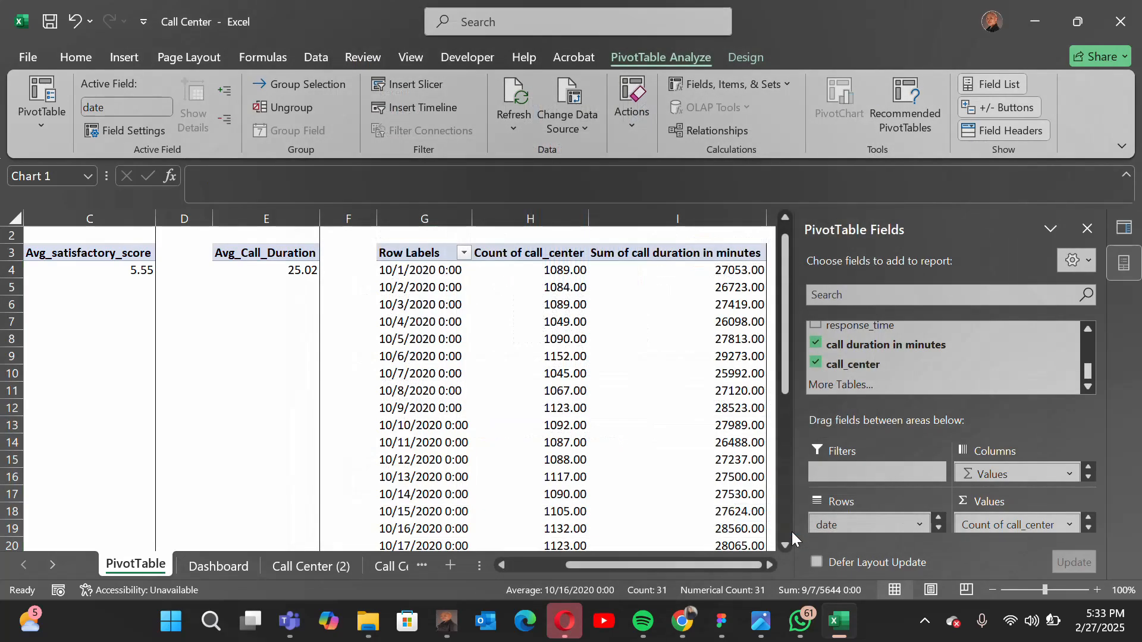
# - Reposition the new chart over the pivot table's date rows and hide all field buttons on it
pyautogui.moveTo(455, 282); pyautogui.dragTo(612, 294)
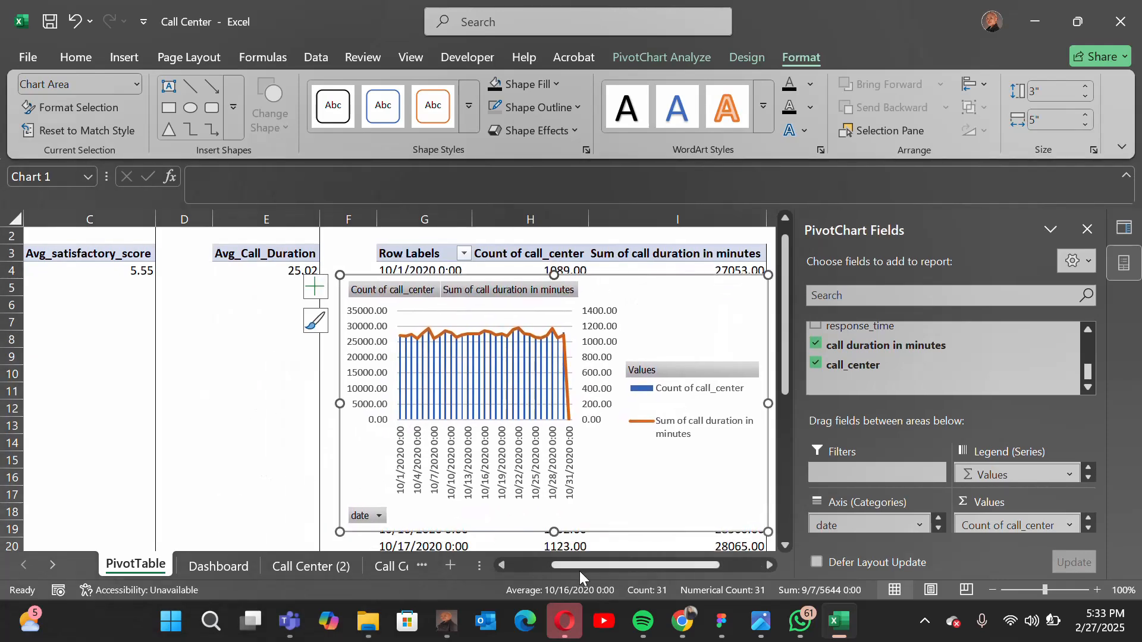
pyautogui.moveTo(586, 567); pyautogui.dragTo(617, 568)
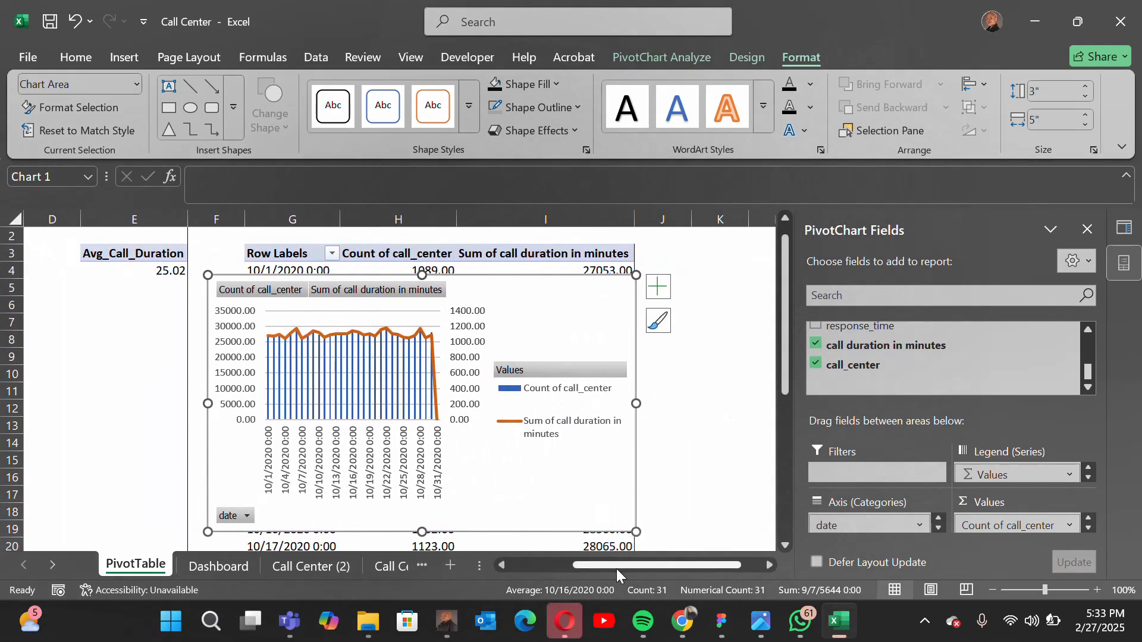
pyautogui.moveTo(493, 288)
pyautogui.mouseDown()
pyautogui.moveTo(517, 296)
pyautogui.moveTo(512, 287)
pyautogui.mouseUp()
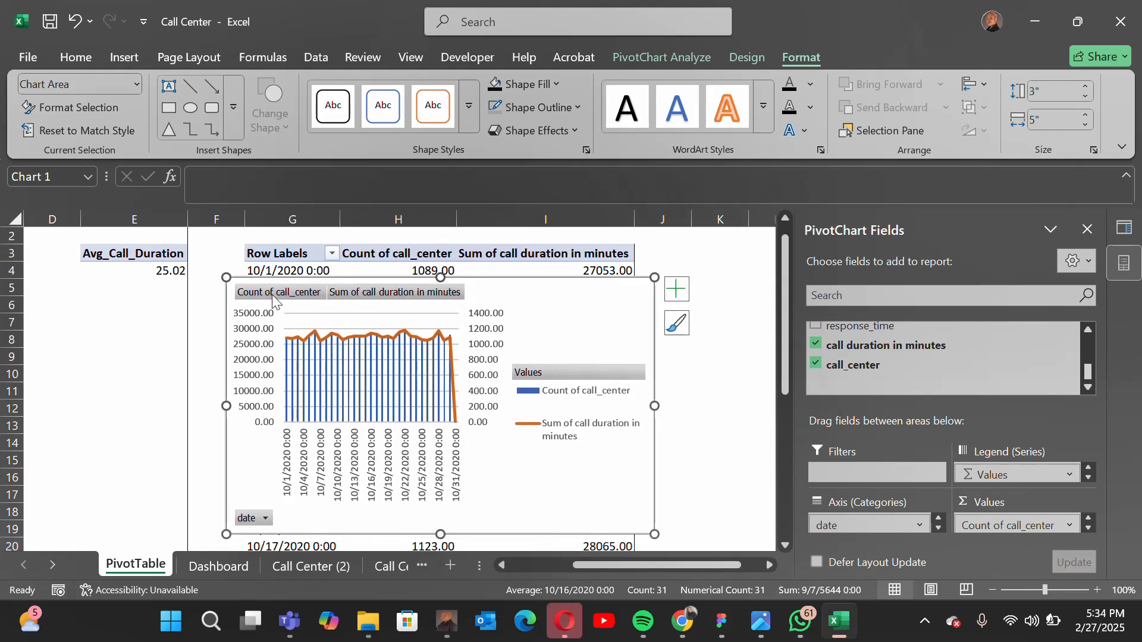
pyautogui.rightClick(347, 296)
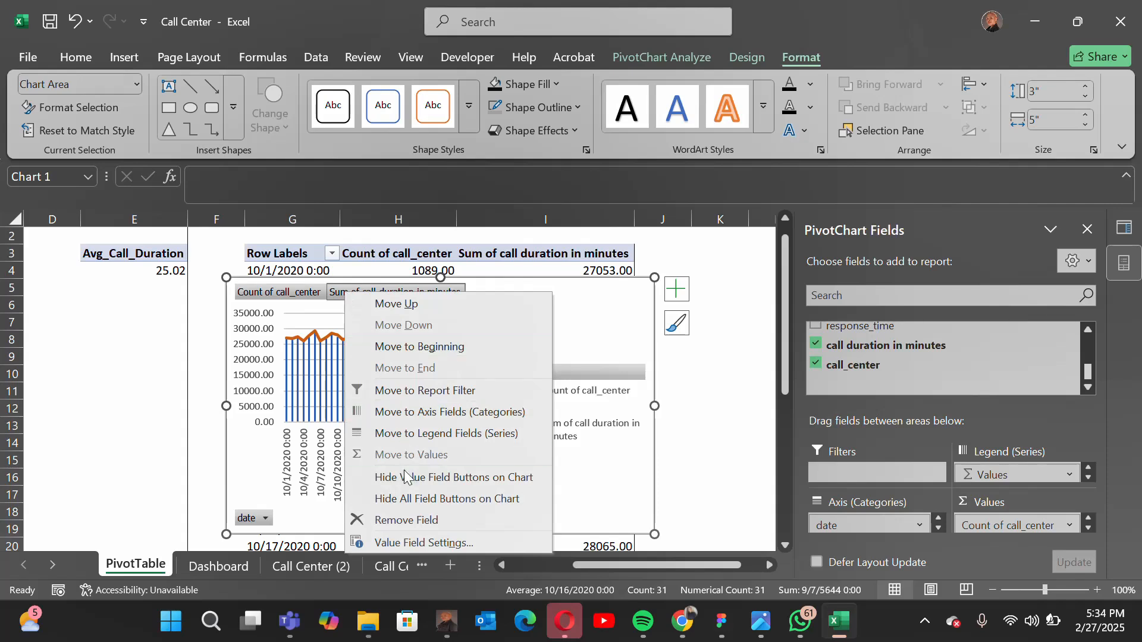
pyautogui.click(420, 504)
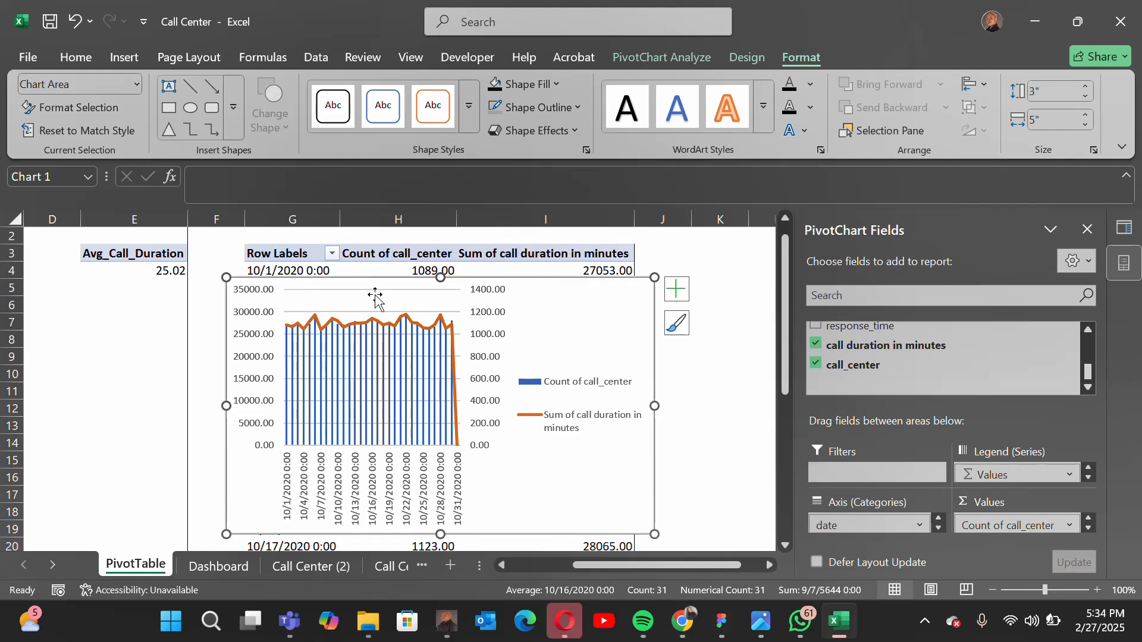
# - Shrink the chart's plot area from its upper edge to leave free space above it
pyautogui.click(372, 289)
pyautogui.moveTo(372, 289); pyautogui.dragTo(369, 336)
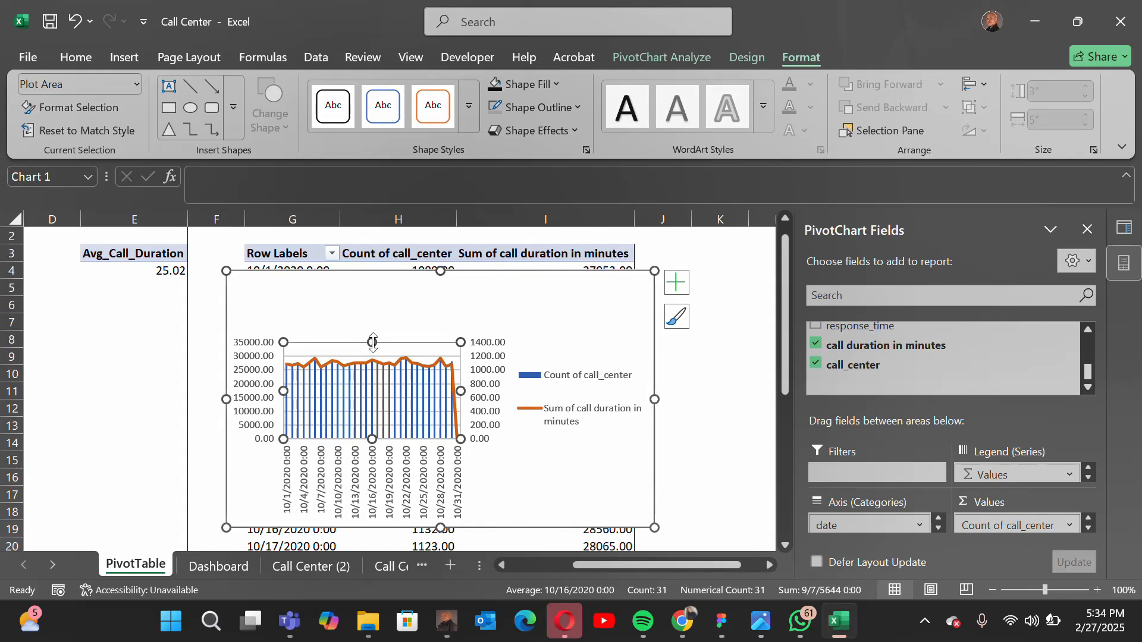
pyautogui.moveTo(372, 342); pyautogui.dragTo(375, 320)
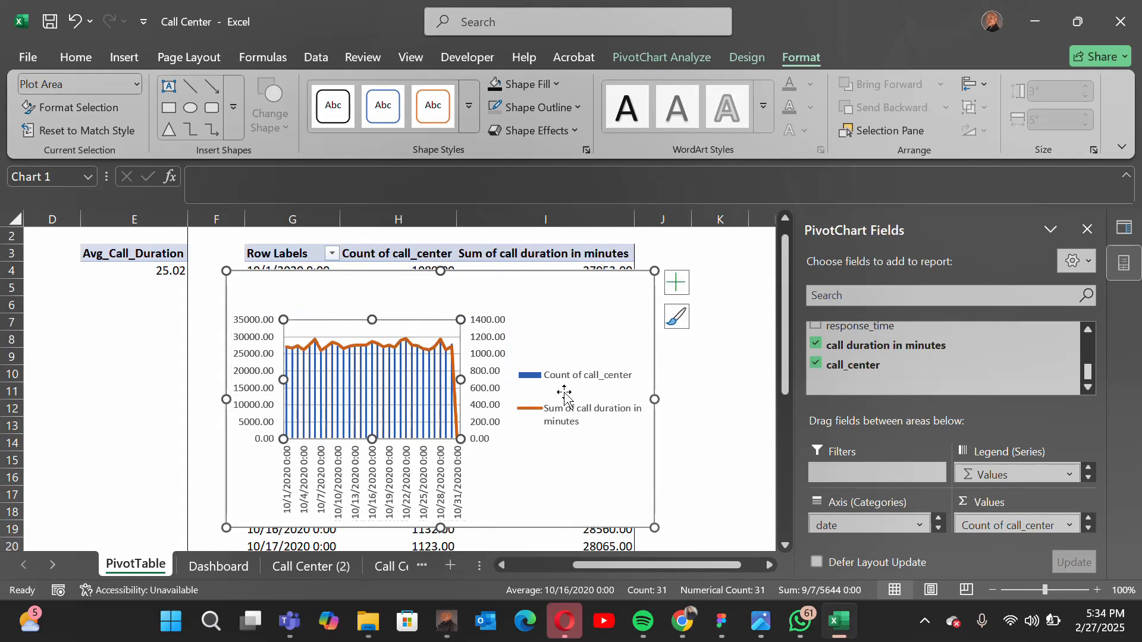
# - Lay the chart legend out on one line at font size 7 and position it above the plot area
pyautogui.click(565, 394)
pyautogui.moveTo(512, 399); pyautogui.dragTo(384, 410)
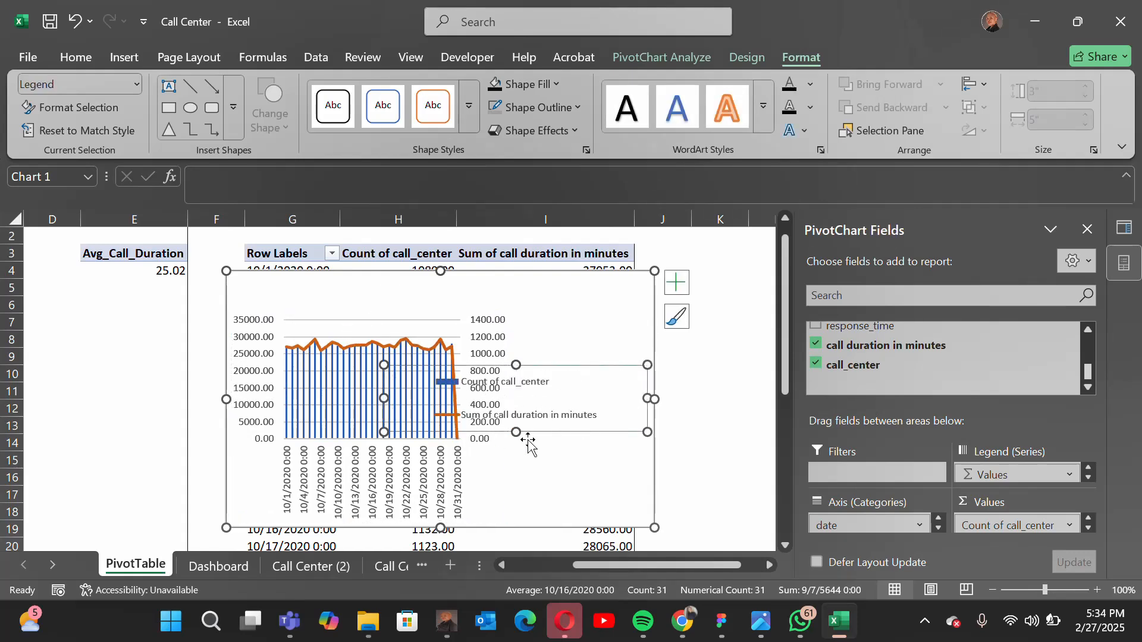
pyautogui.click(84, 61)
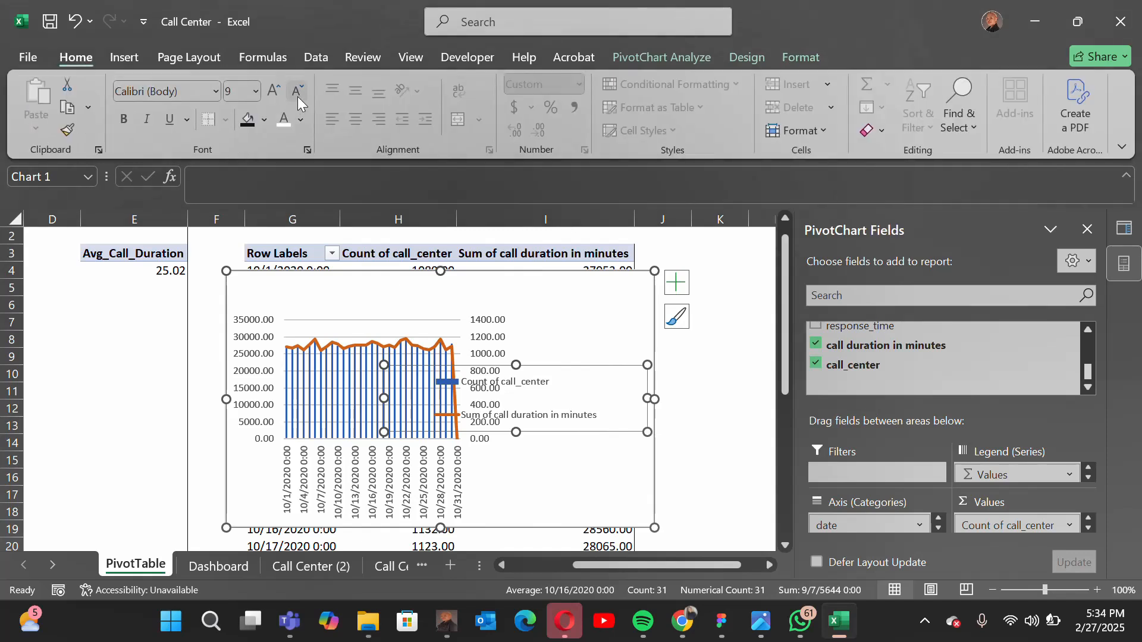
pyautogui.click(297, 96)
pyautogui.click(298, 97)
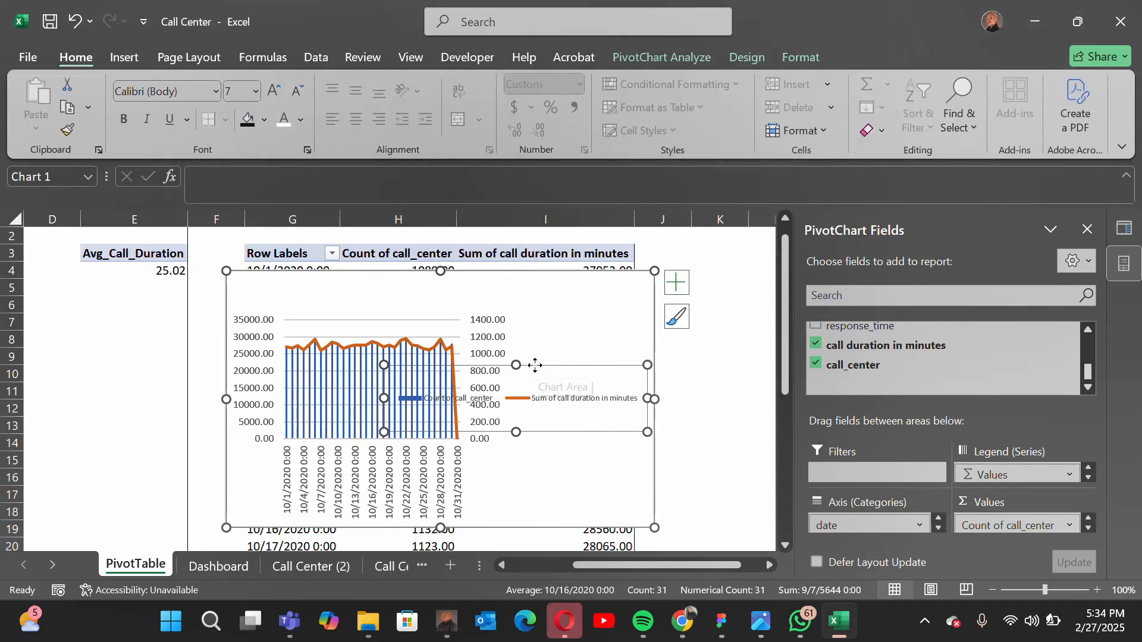
pyautogui.moveTo(535, 365); pyautogui.dragTo(393, 270)
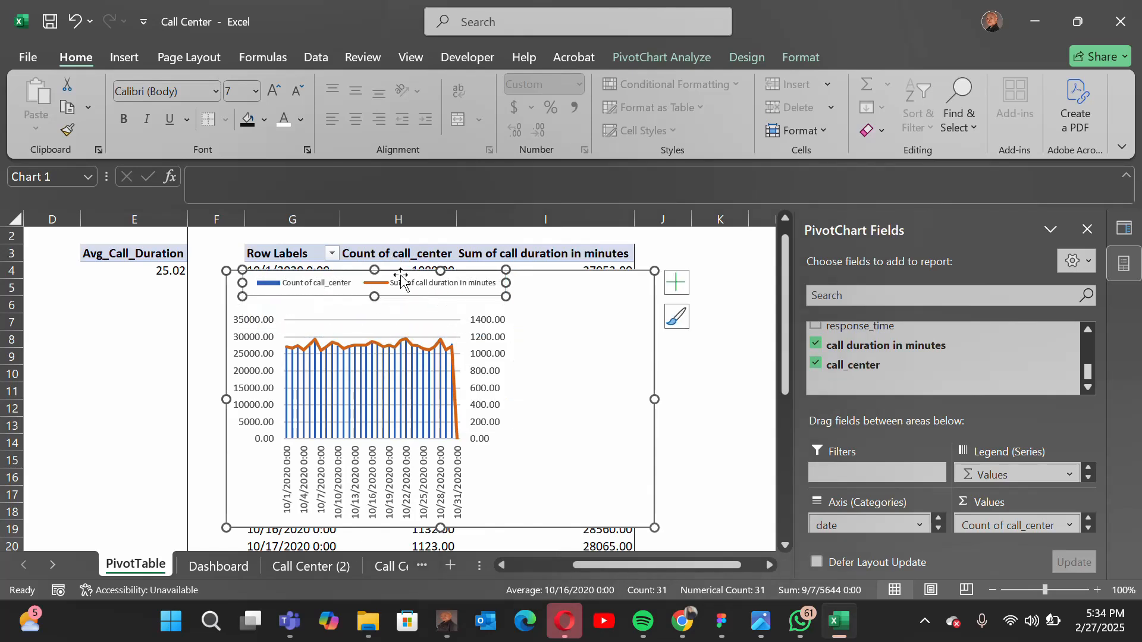
pyautogui.moveTo(400, 275); pyautogui.dragTo(515, 281)
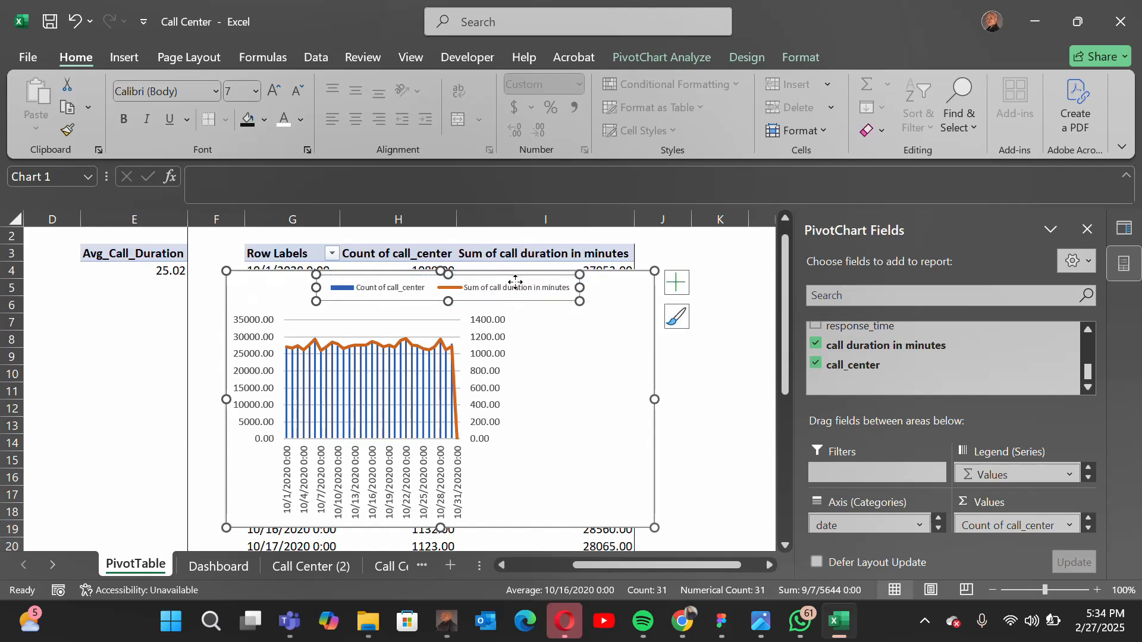
# - Reduce the font size of the chart's secondary vertical axis labels to 5
pyautogui.click(487, 383)
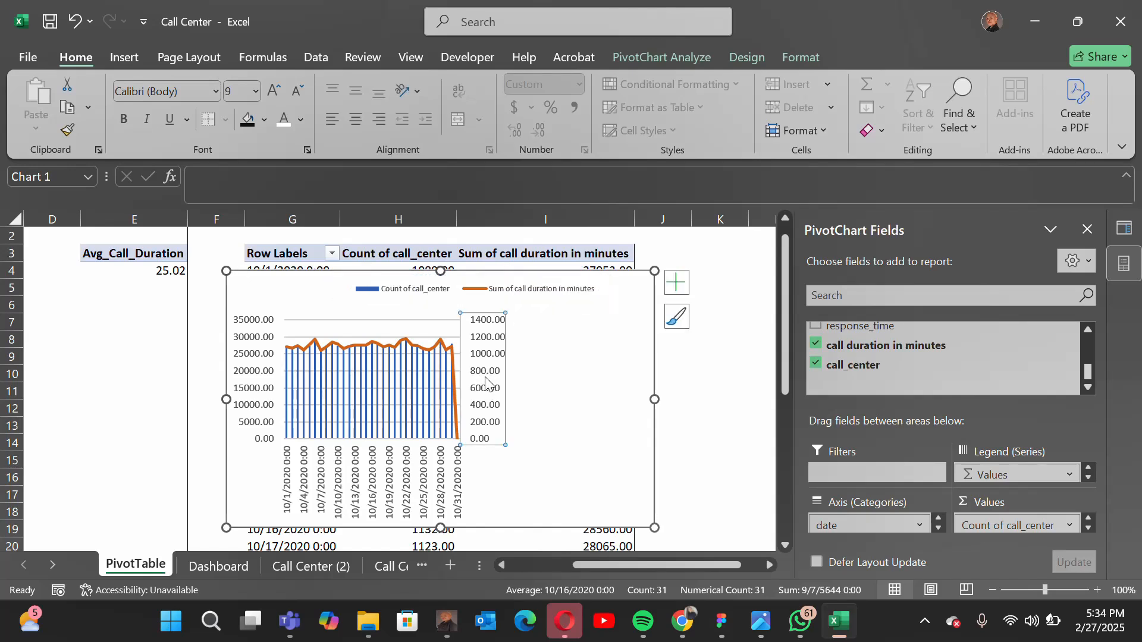
pyautogui.click(298, 94)
pyautogui.click(298, 94)
pyautogui.click(299, 94)
pyautogui.click(299, 94)
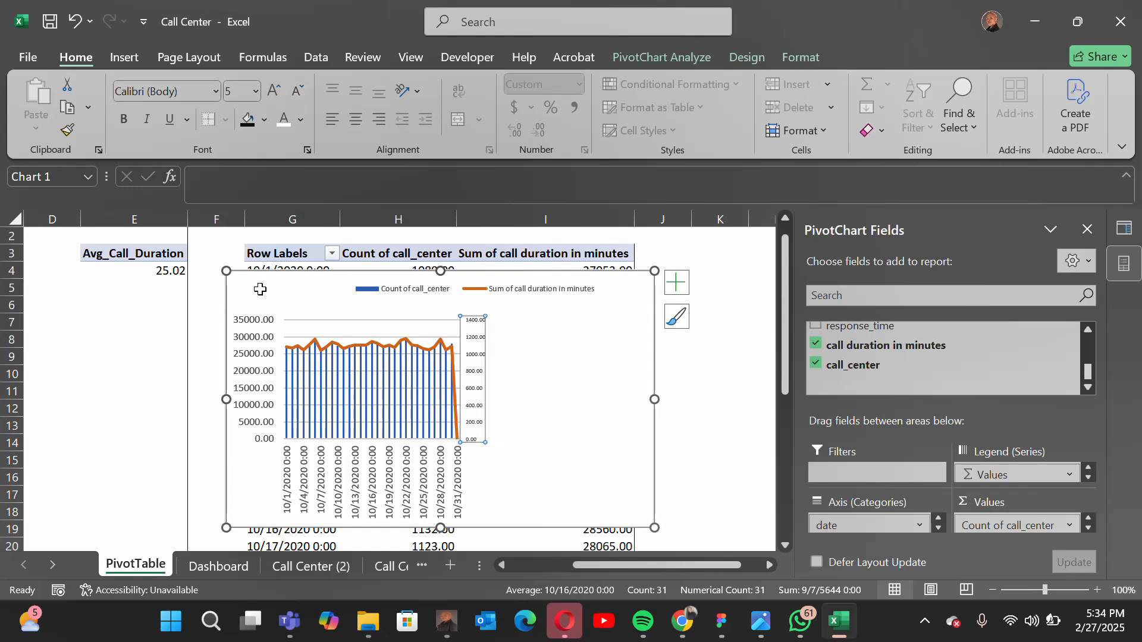
# - Reduce the font size of the chart's primary vertical axis labels to 5
pyautogui.click(255, 376)
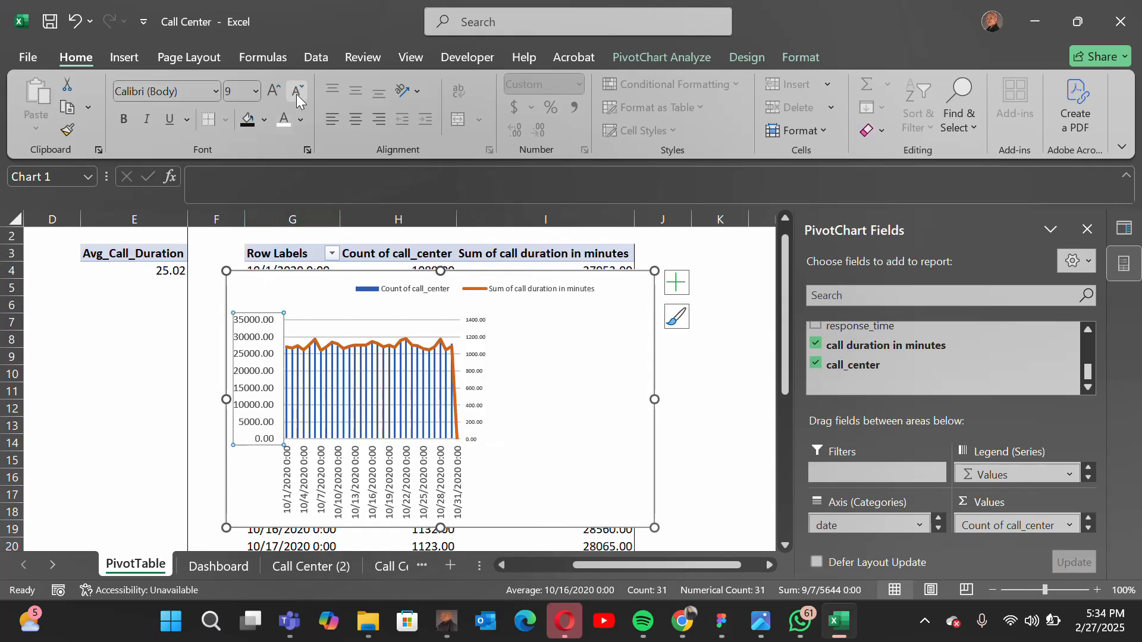
pyautogui.click(296, 94)
pyautogui.click(296, 94)
pyautogui.click(296, 94)
pyautogui.click(296, 94)
# - Reduce the font size of the chart's horizontal date axis labels to 5
pyautogui.click(412, 518)
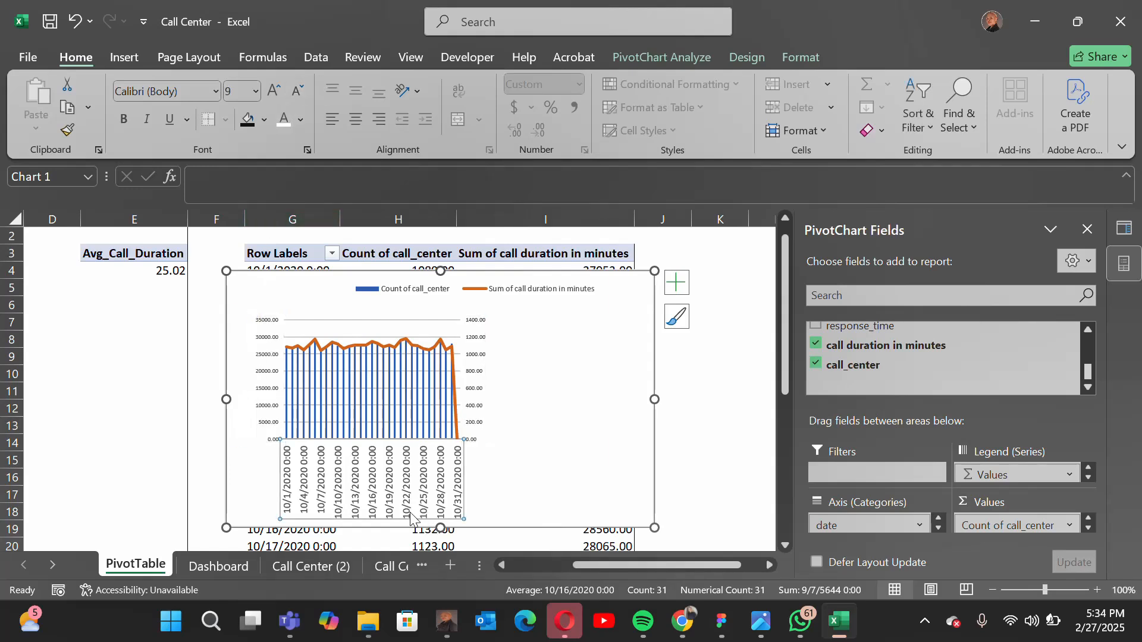
pyautogui.click(297, 94)
pyautogui.click(296, 94)
pyautogui.click(296, 94)
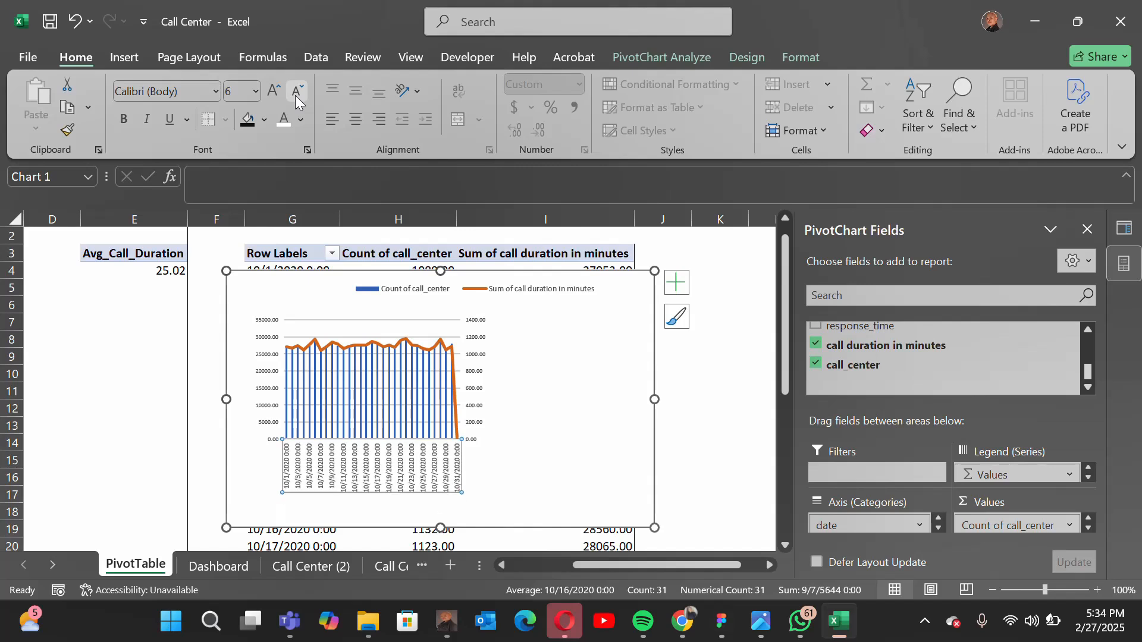
pyautogui.click(296, 94)
# - Enlarge the plot area to fill most of the chart's width and height beneath the legend
pyautogui.click(392, 390)
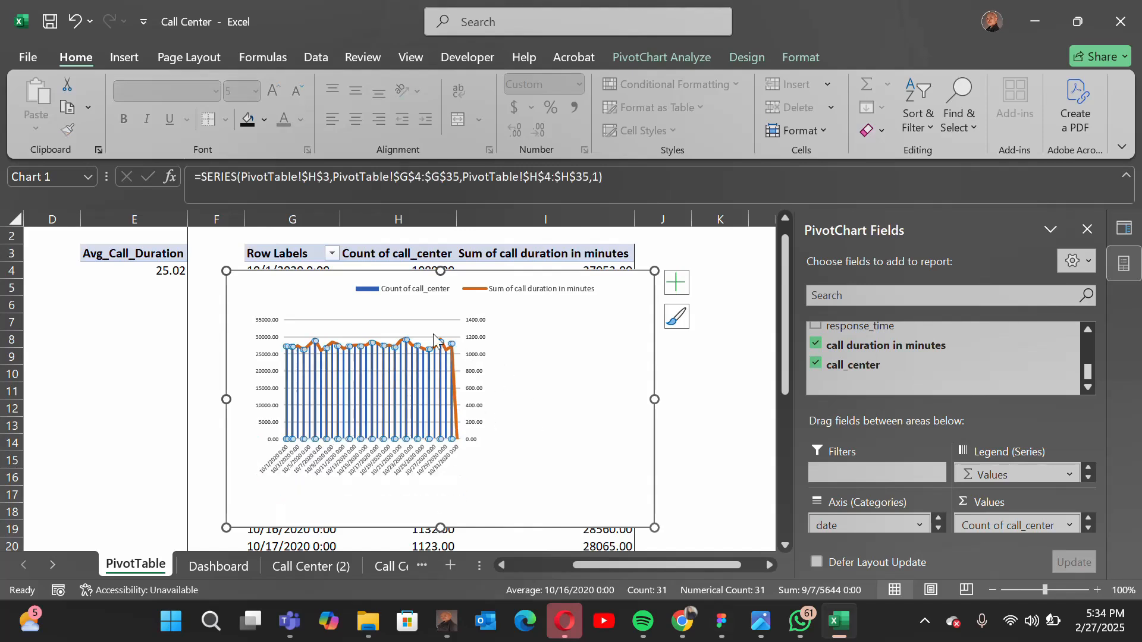
pyautogui.click(409, 331)
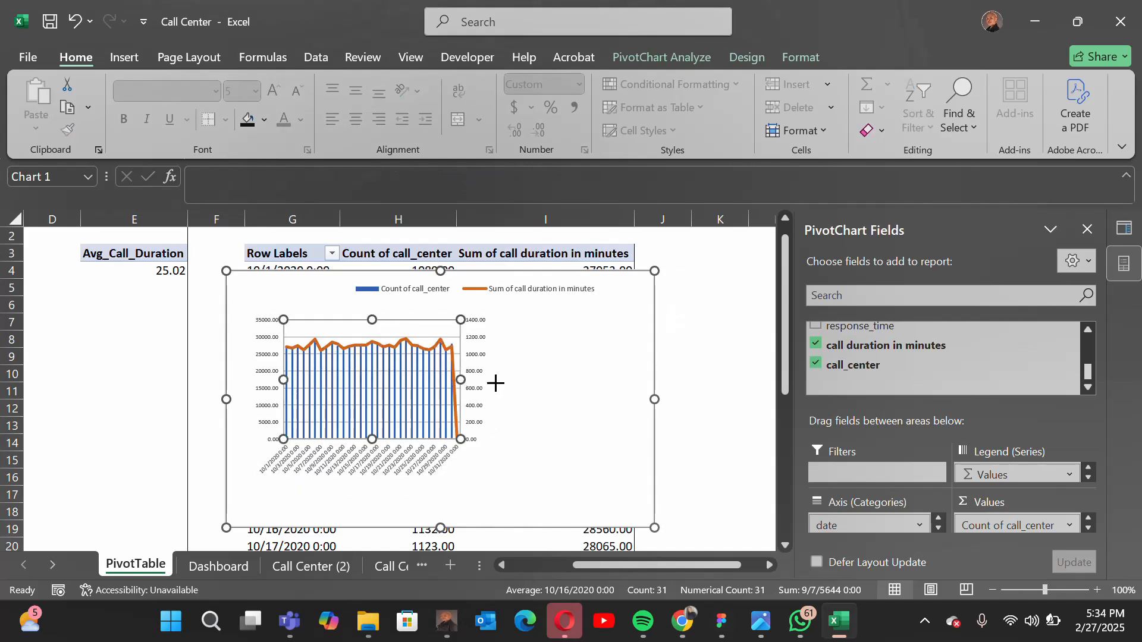
pyautogui.moveTo(595, 390); pyautogui.dragTo(595, 389)
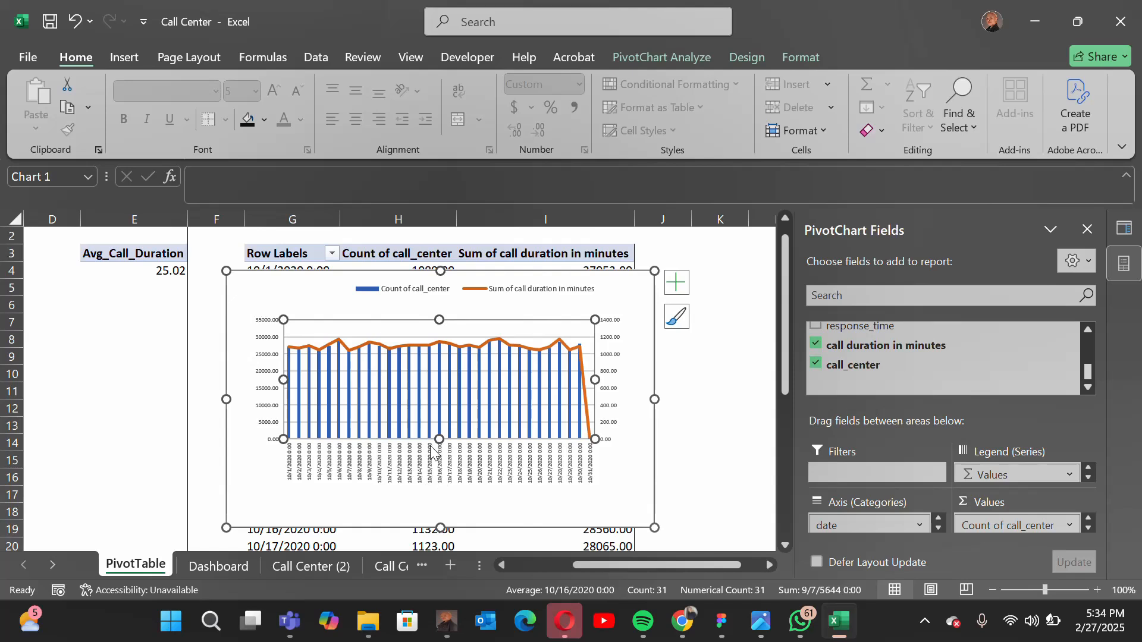
pyautogui.moveTo(439, 439); pyautogui.dragTo(438, 479)
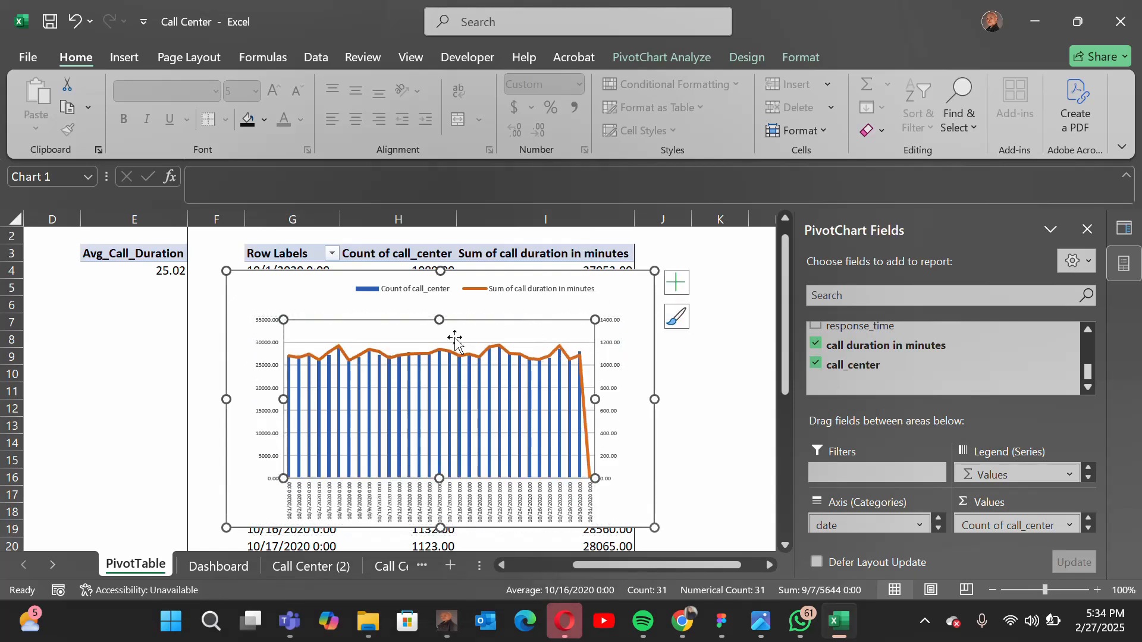
pyautogui.moveTo(442, 321); pyautogui.dragTo(442, 315)
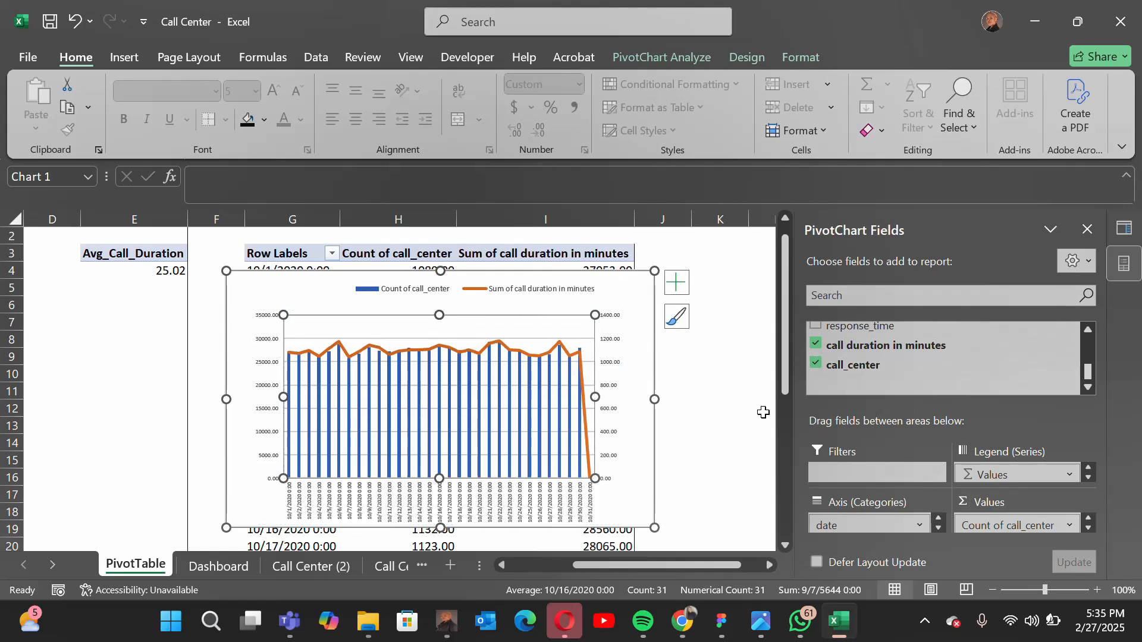
pyautogui.click(740, 394)
# - Set the chart area's fill to No fill
pyautogui.click(257, 305)
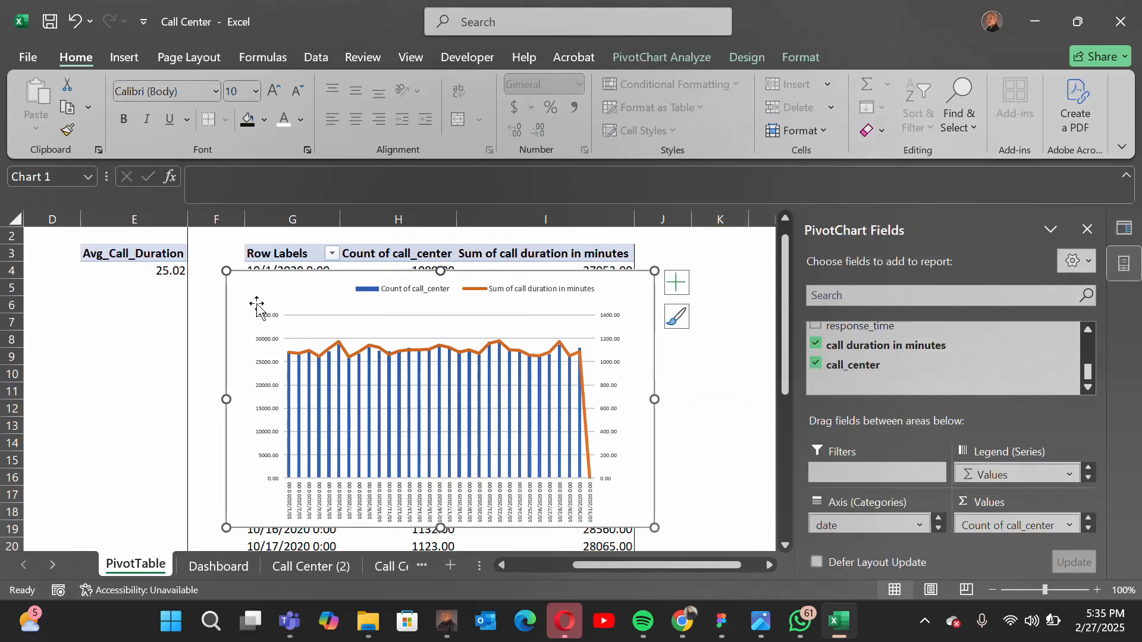
pyautogui.doubleClick(308, 307)
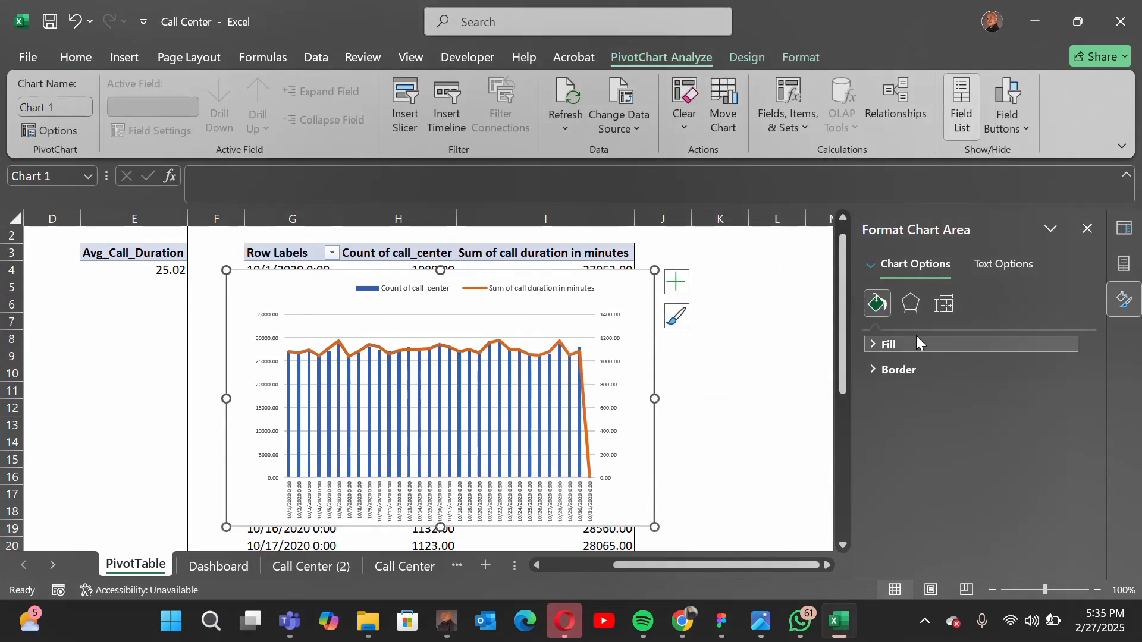
pyautogui.click(872, 346)
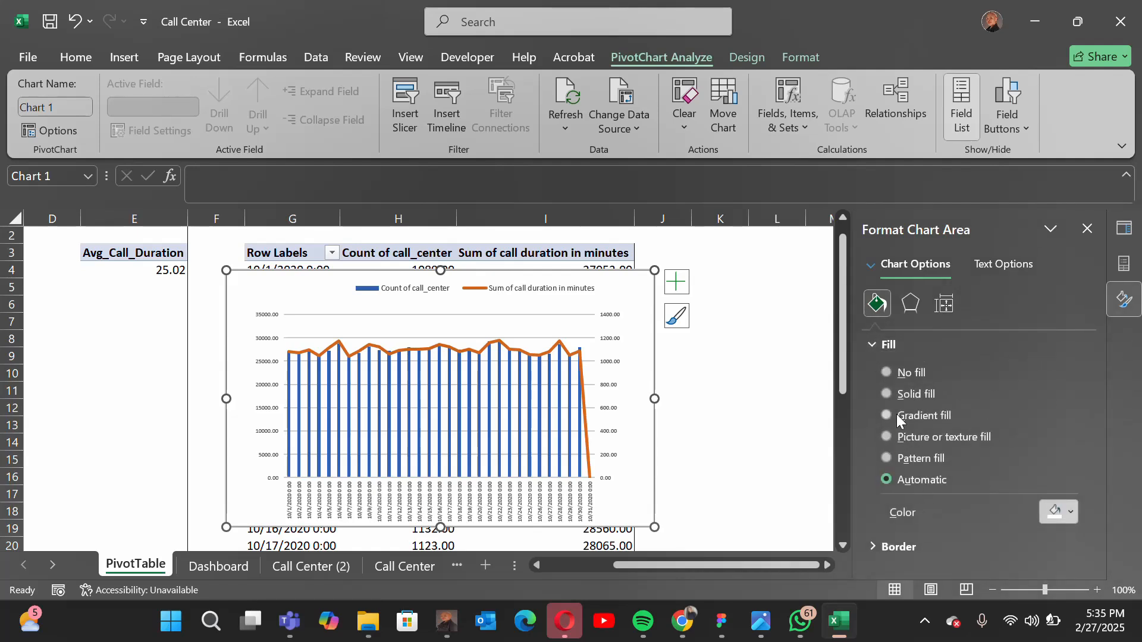
pyautogui.click(886, 373)
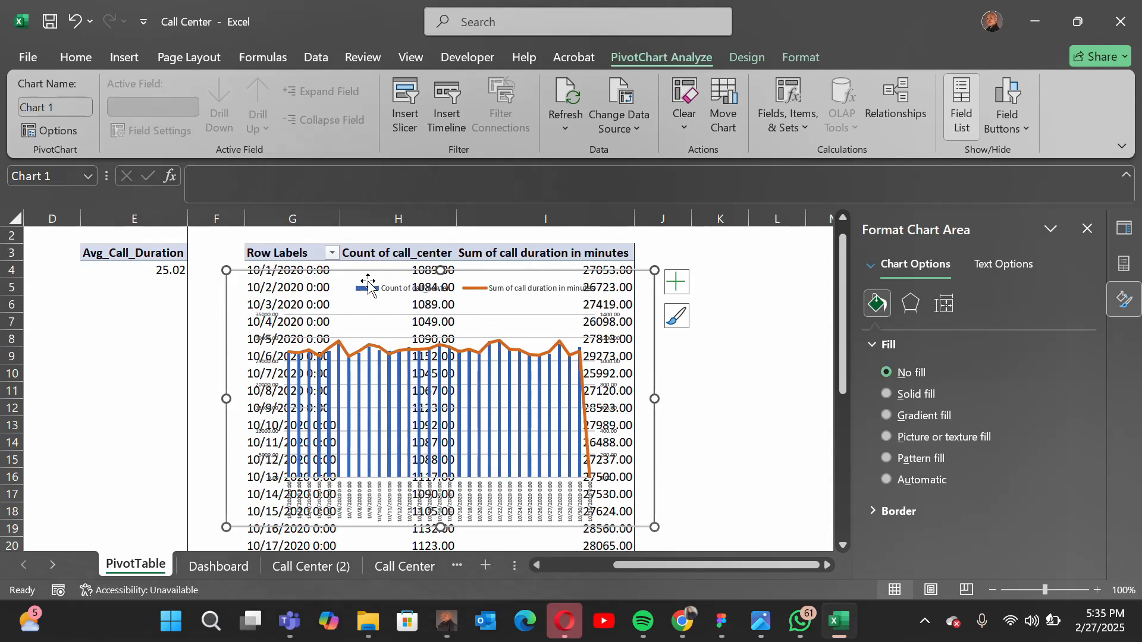
# - Set the chart legend's border to No line, keeping the legend above the plot area
pyautogui.click(370, 288)
pyautogui.moveTo(325, 373); pyautogui.dragTo(324, 373)
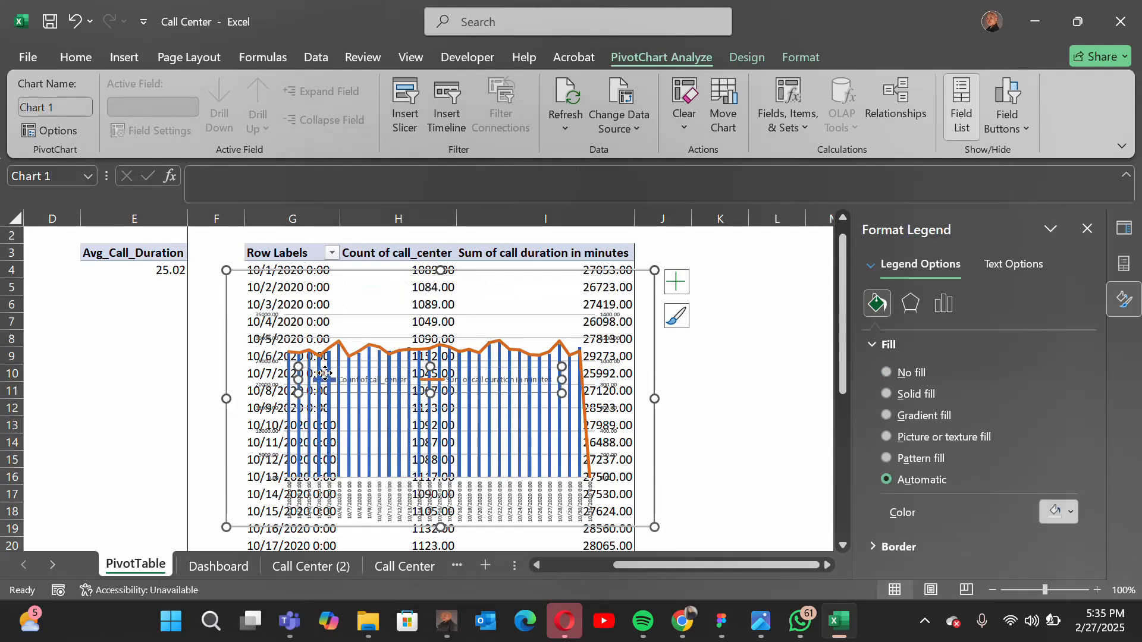
pyautogui.hotkey('ctrl', 'z')
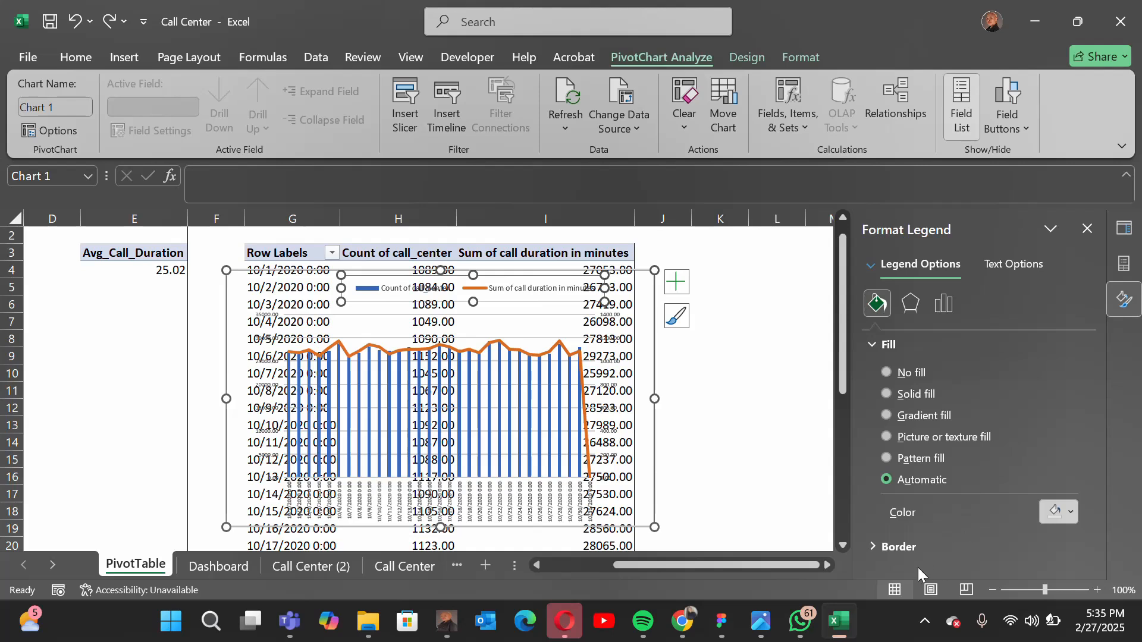
pyautogui.click(891, 548)
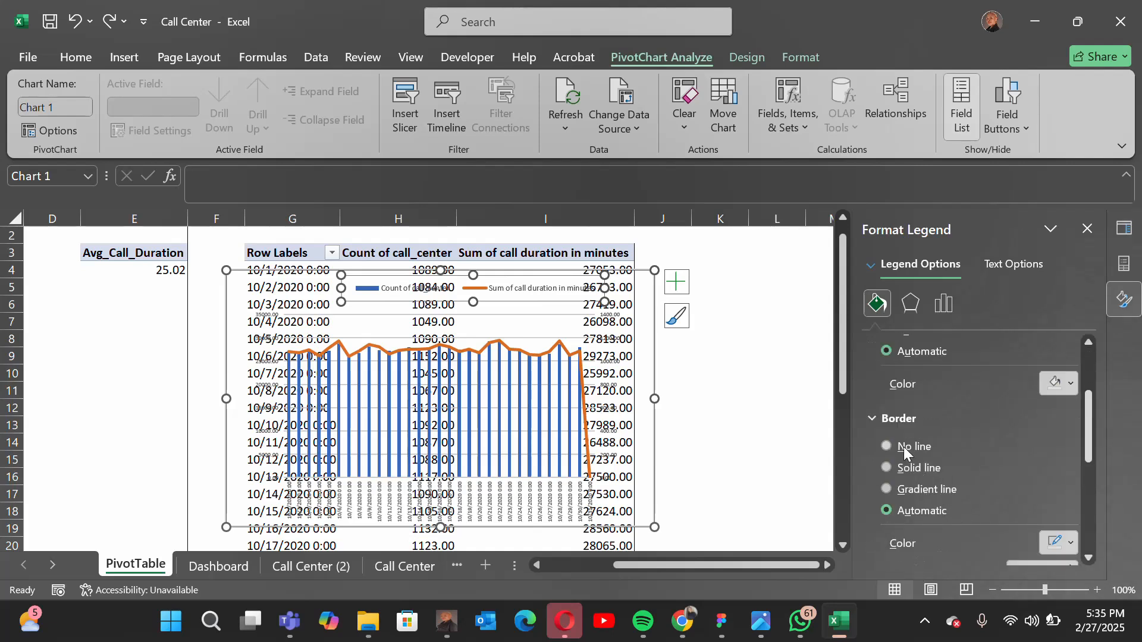
pyautogui.click(883, 444)
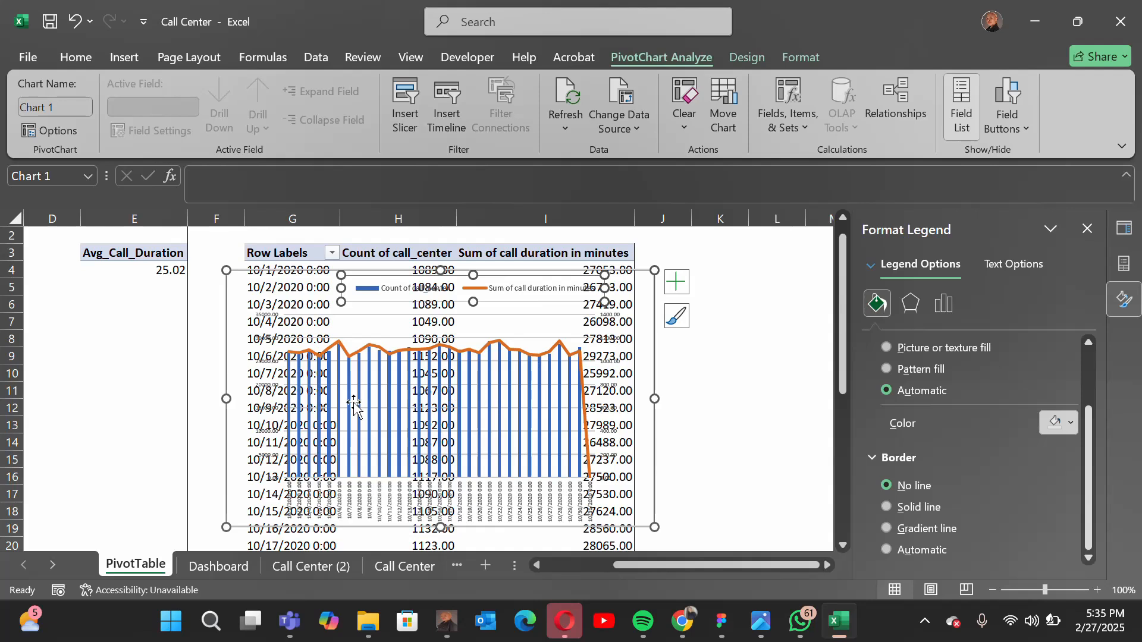
# - Recolor the Count of call_center columns a darker theme blue and the Sum of call duration in minutes line light green
pyautogui.click(340, 384)
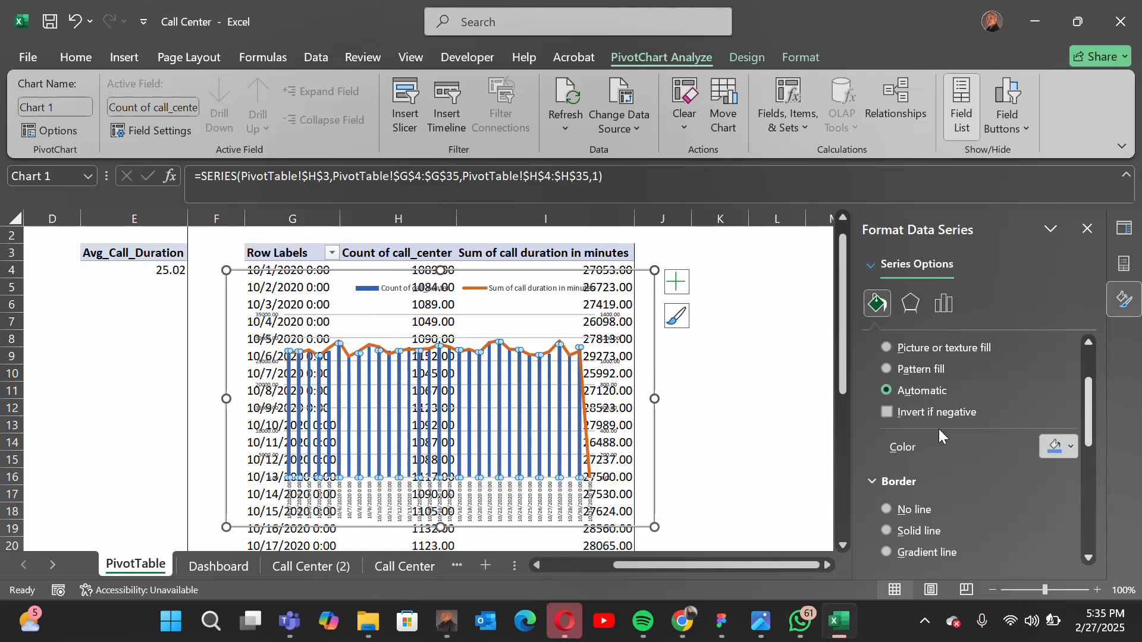
pyautogui.click(1072, 448)
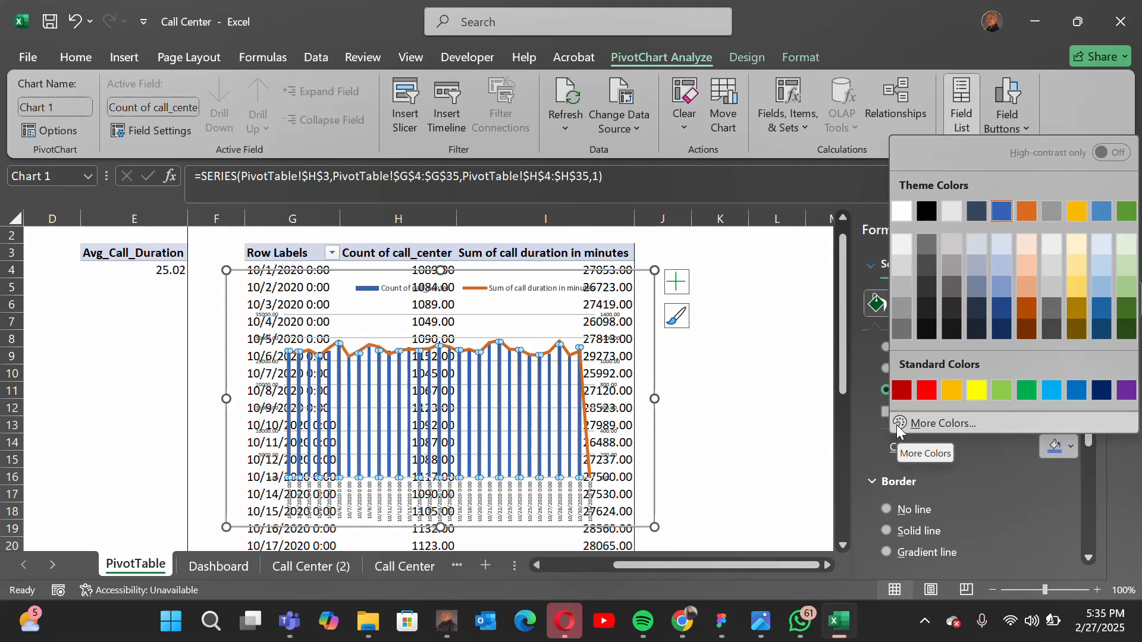
pyautogui.click(1101, 313)
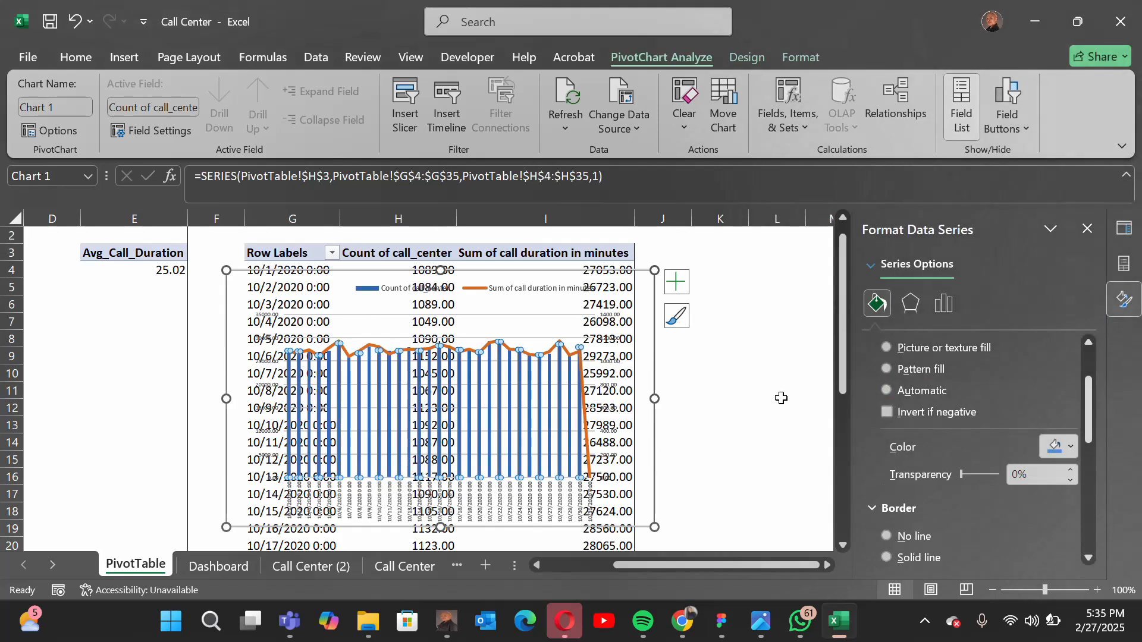
pyautogui.click(486, 348)
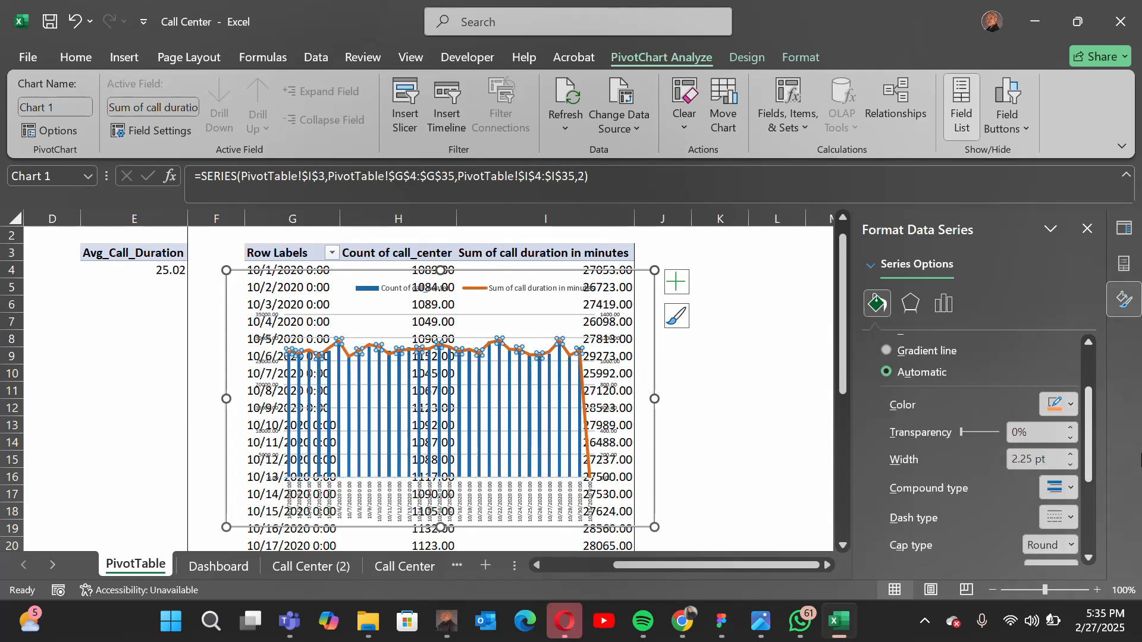
pyautogui.click(1072, 406)
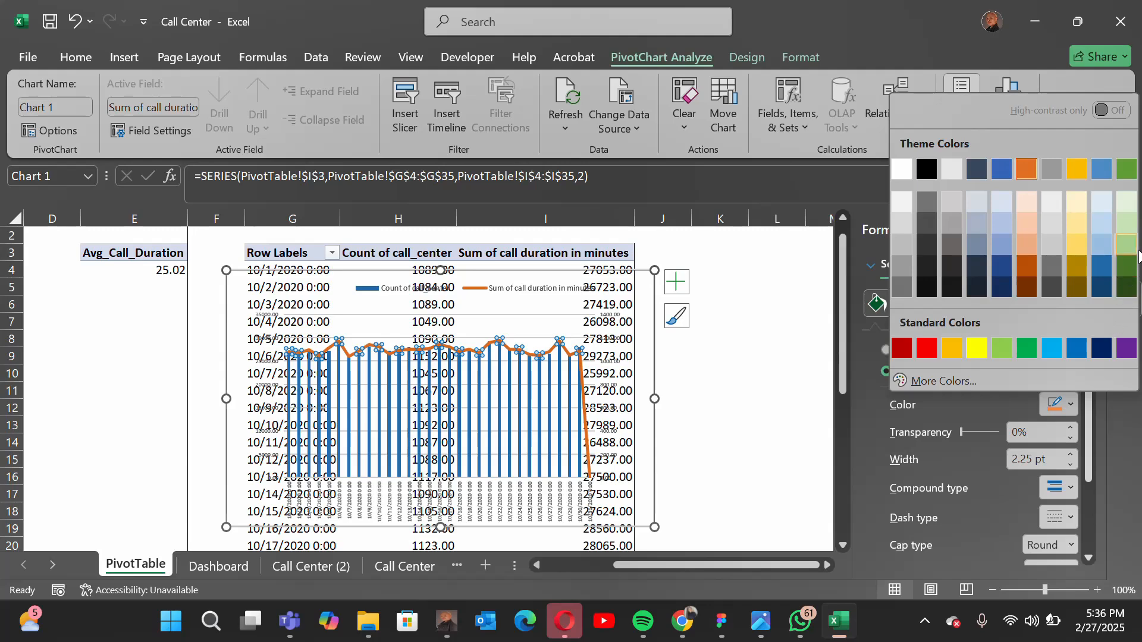
pyautogui.click(1126, 244)
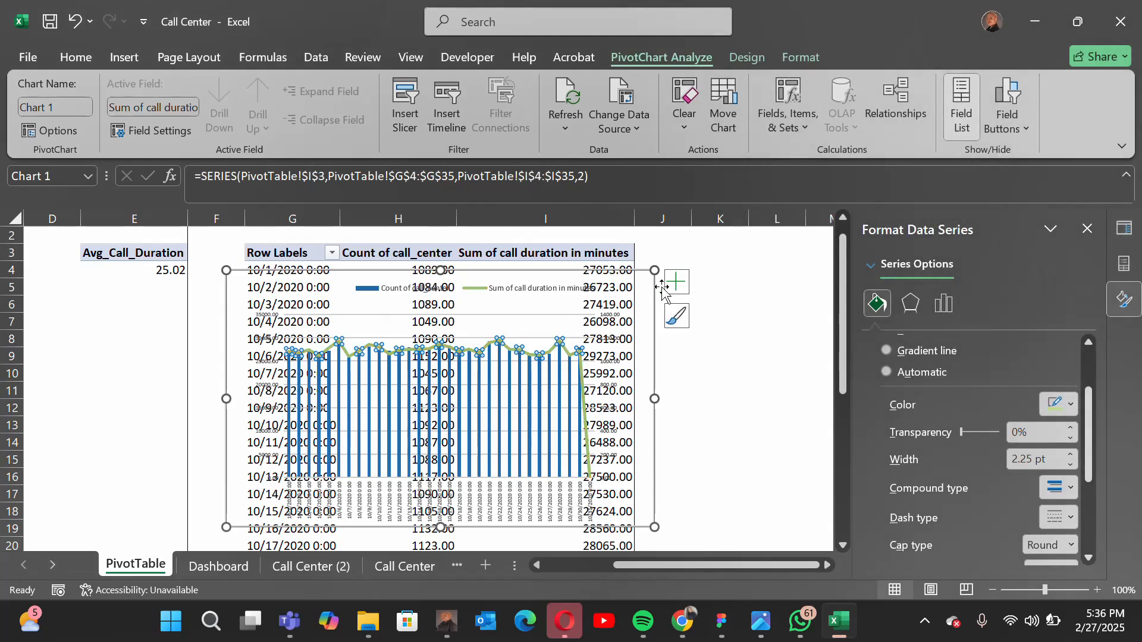
# - Shrink the chart's width and height so it starts at row 7 and ends within column I
pyautogui.moveTo(657, 272); pyautogui.dragTo(592, 322)
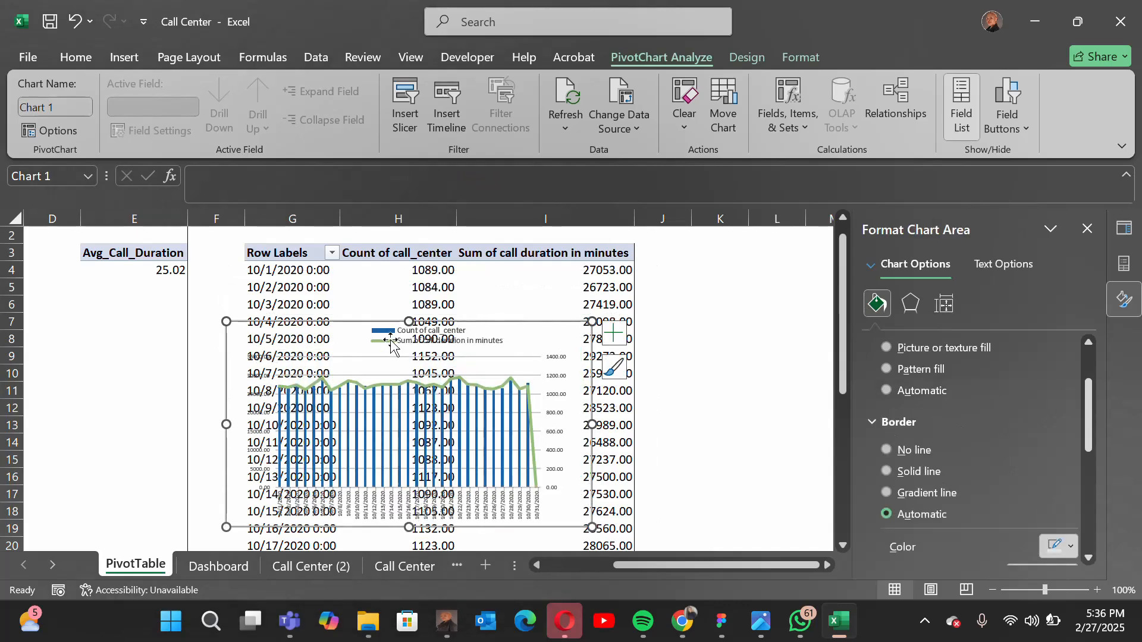
pyautogui.click(470, 329)
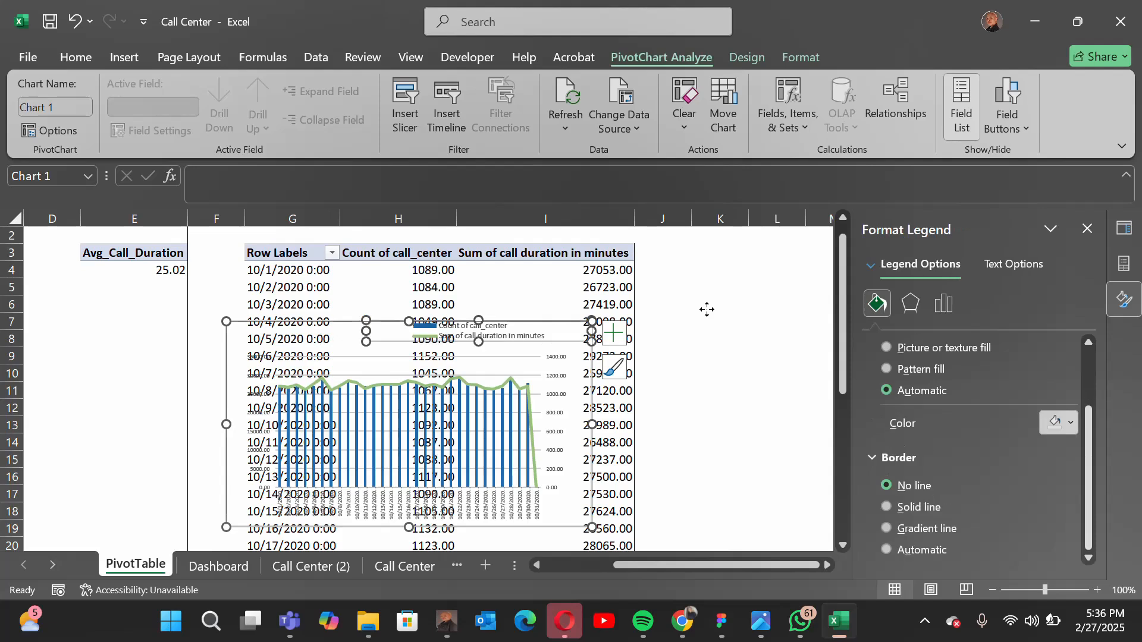
pyautogui.hotkey('ctrl', 'z')
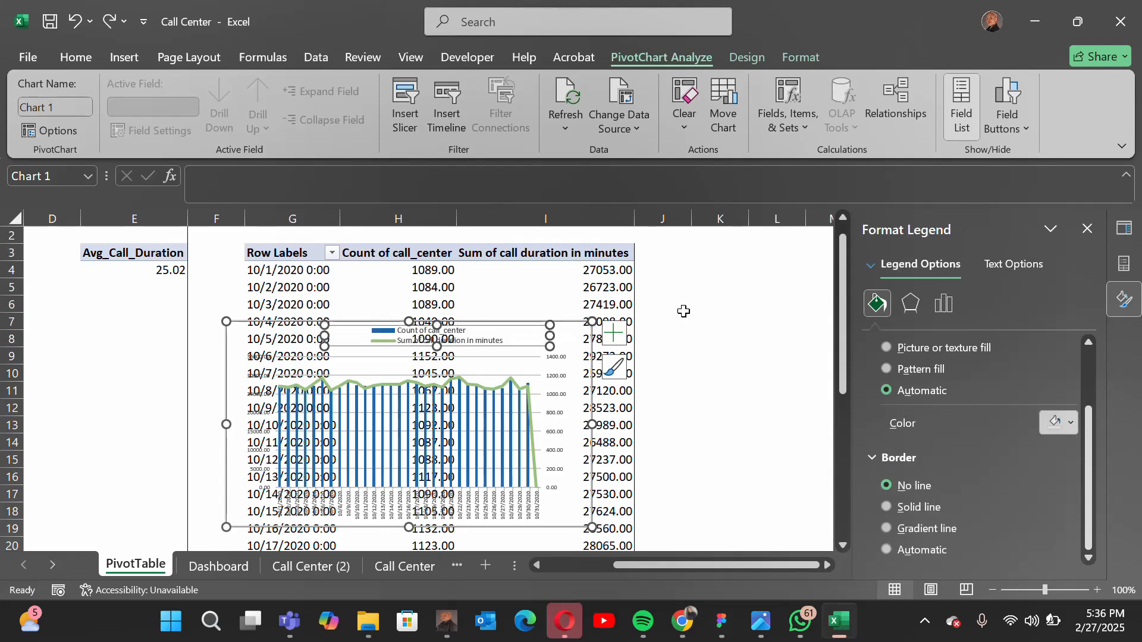
# - Move the chart off the pivot table data into the empty cells beside it, starting at column J
pyautogui.click(615, 336)
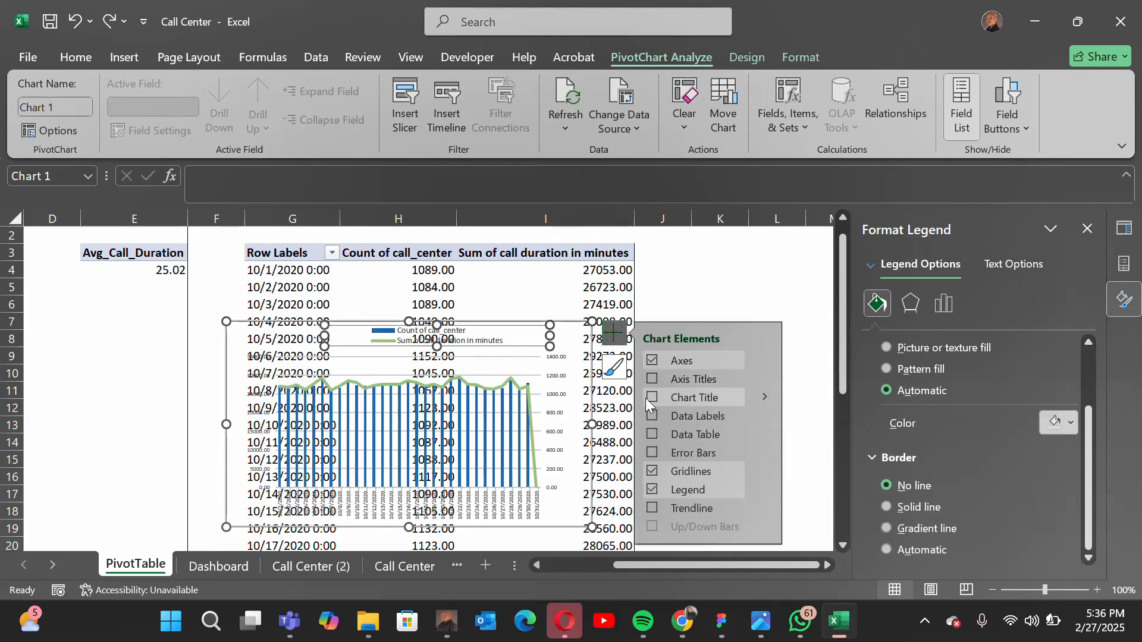
pyautogui.click(488, 291)
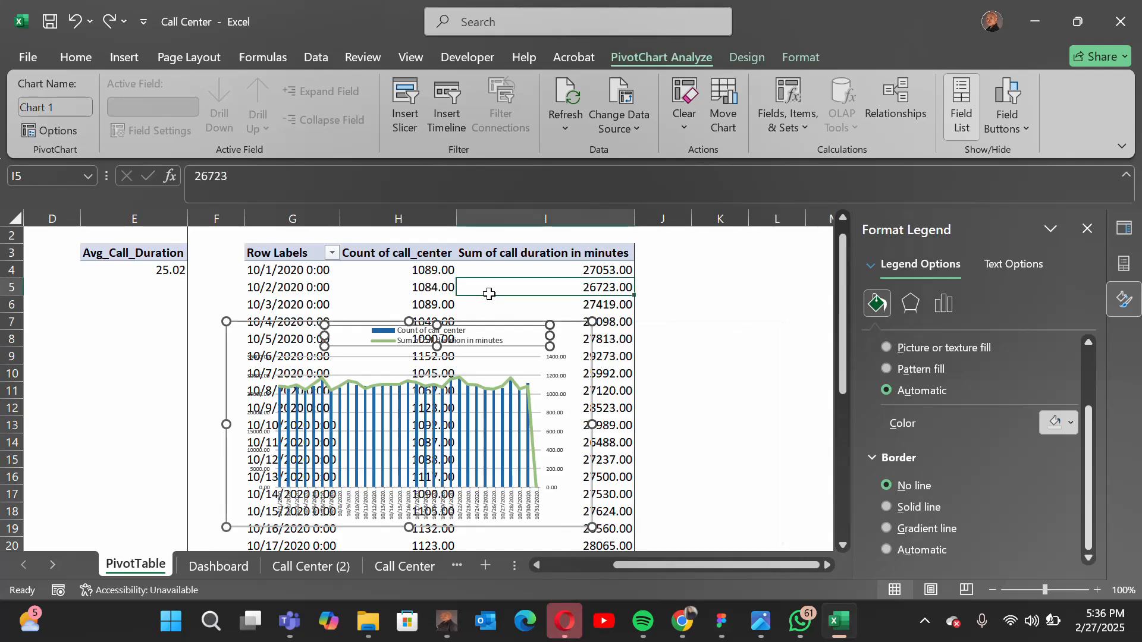
pyautogui.click(237, 342)
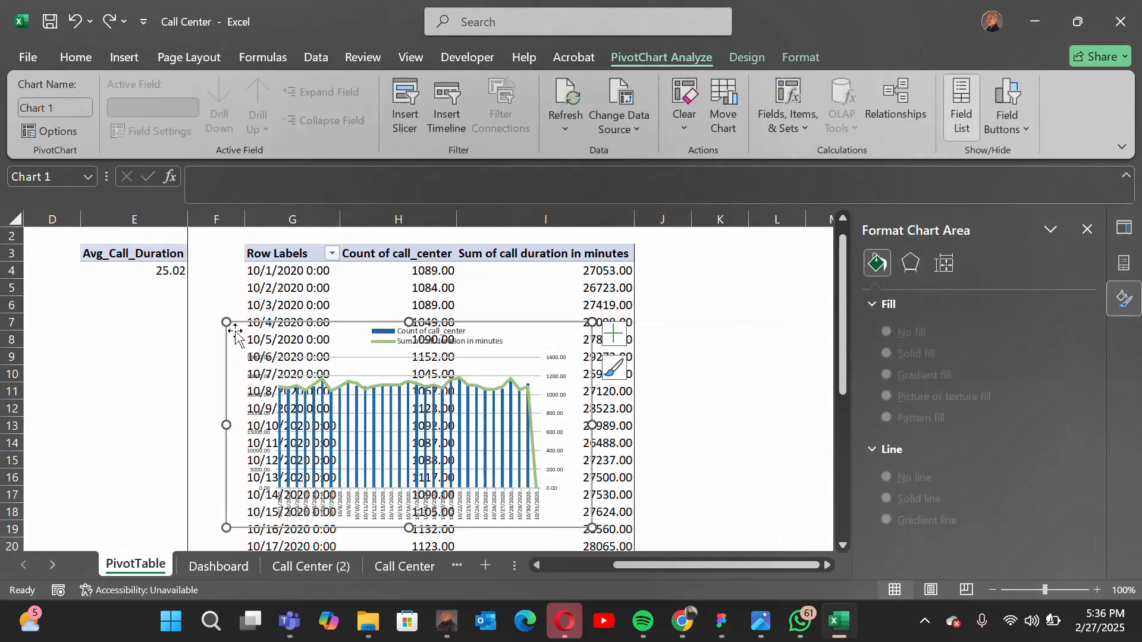
pyautogui.moveTo(239, 342); pyautogui.dragTo(653, 360)
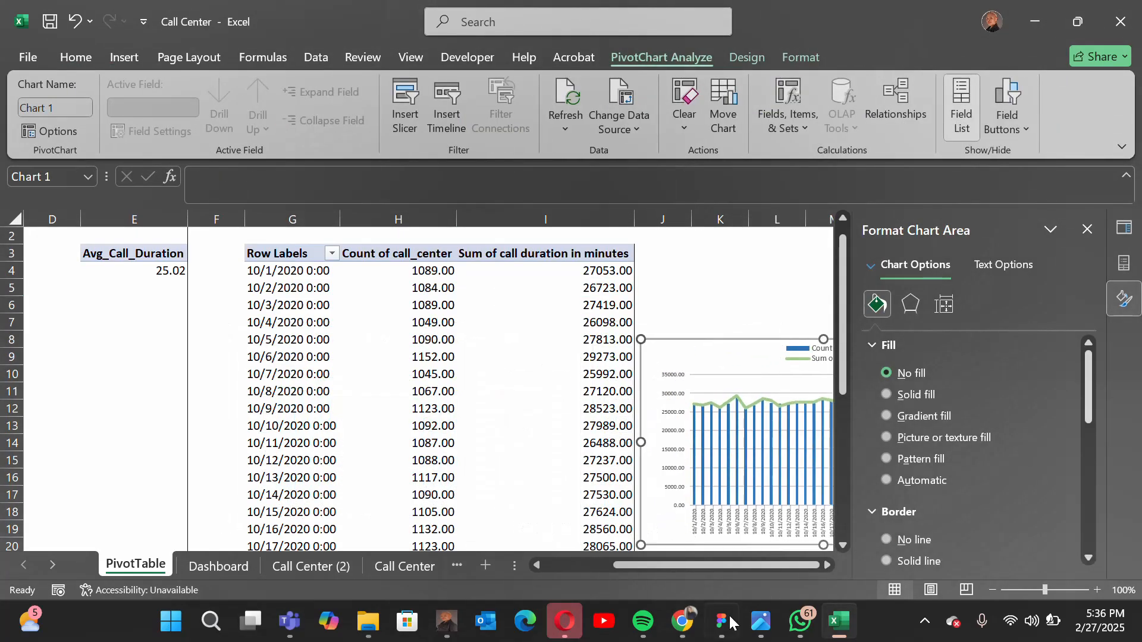
pyautogui.moveTo(709, 569); pyautogui.dragTo(844, 562)
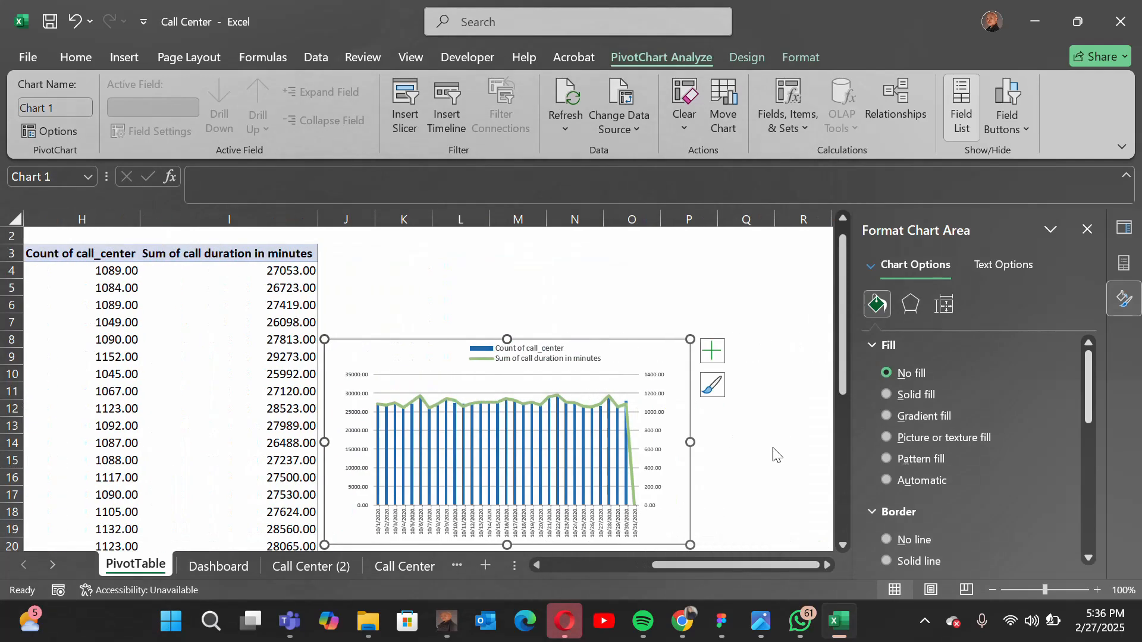
# - Add a chart title beside the legend in the chart's upper-left area and set its text to "Call Trend"
pyautogui.click(713, 351)
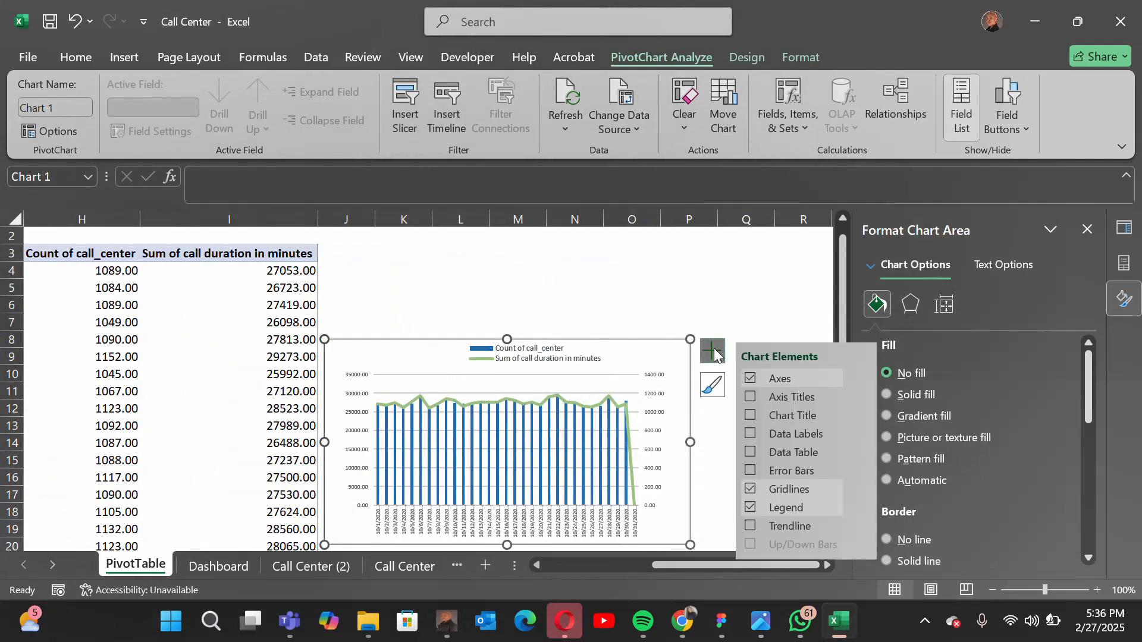
pyautogui.click(750, 417)
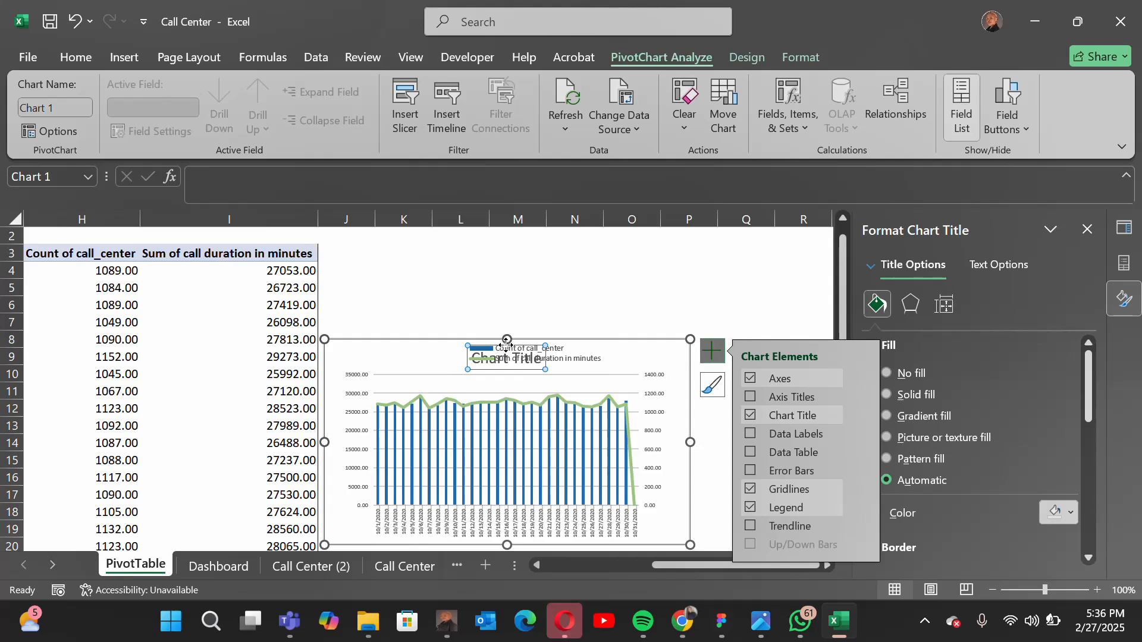
pyautogui.click(506, 346)
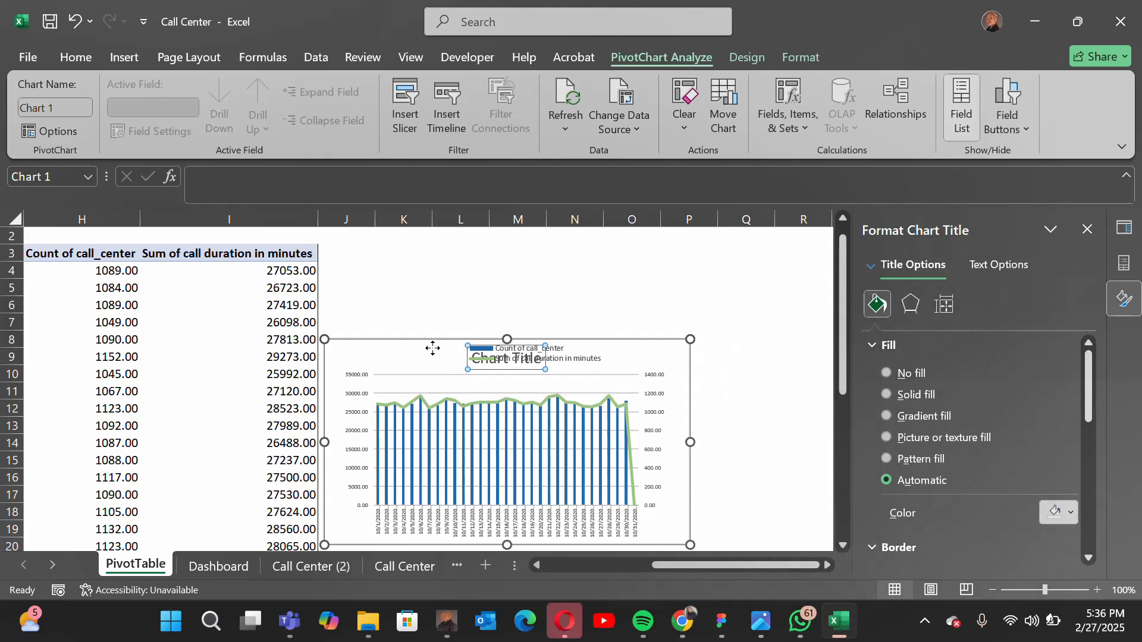
pyautogui.moveTo(366, 357); pyautogui.dragTo(367, 357)
pyautogui.doubleClick(367, 359)
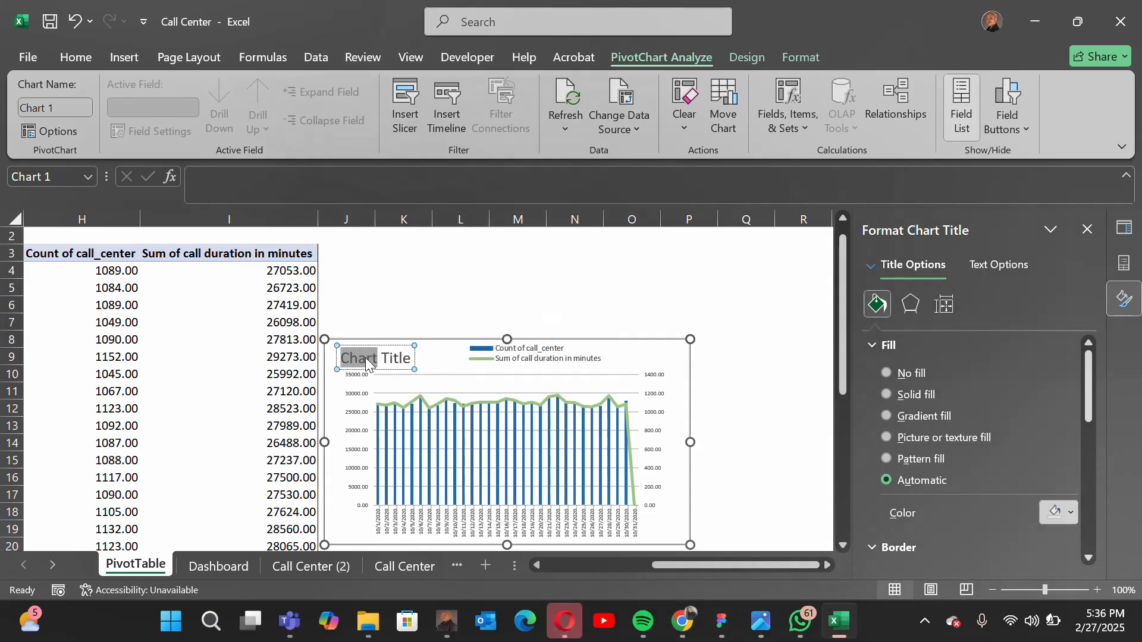
pyautogui.hotkey('ctrl', 'a')
pyautogui.write('Cal')
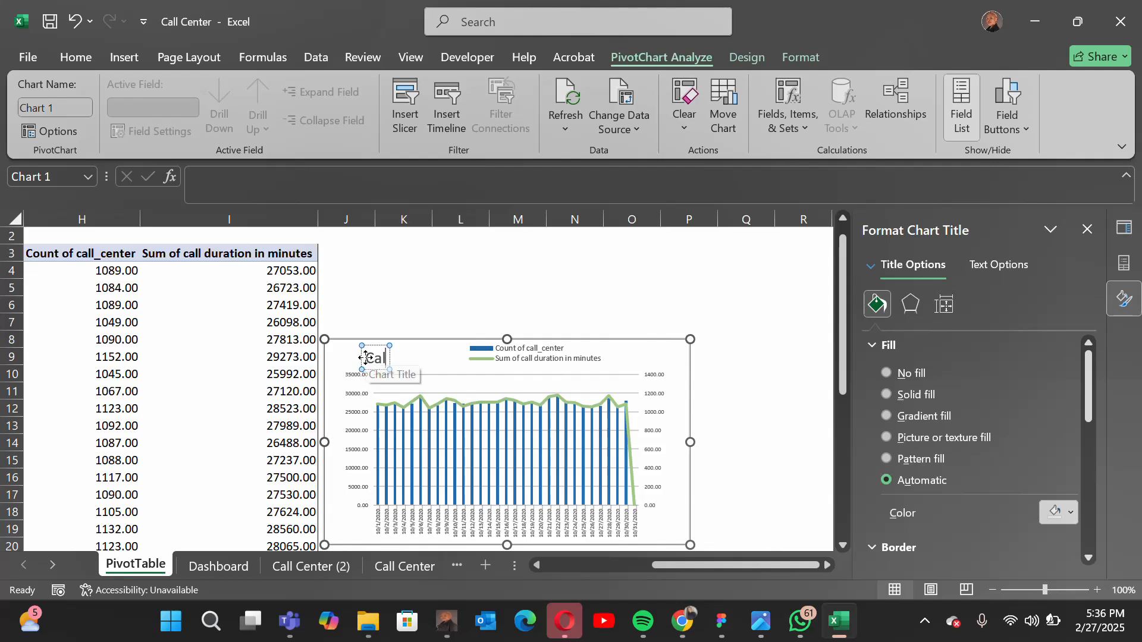
pyautogui.write('l Trend')
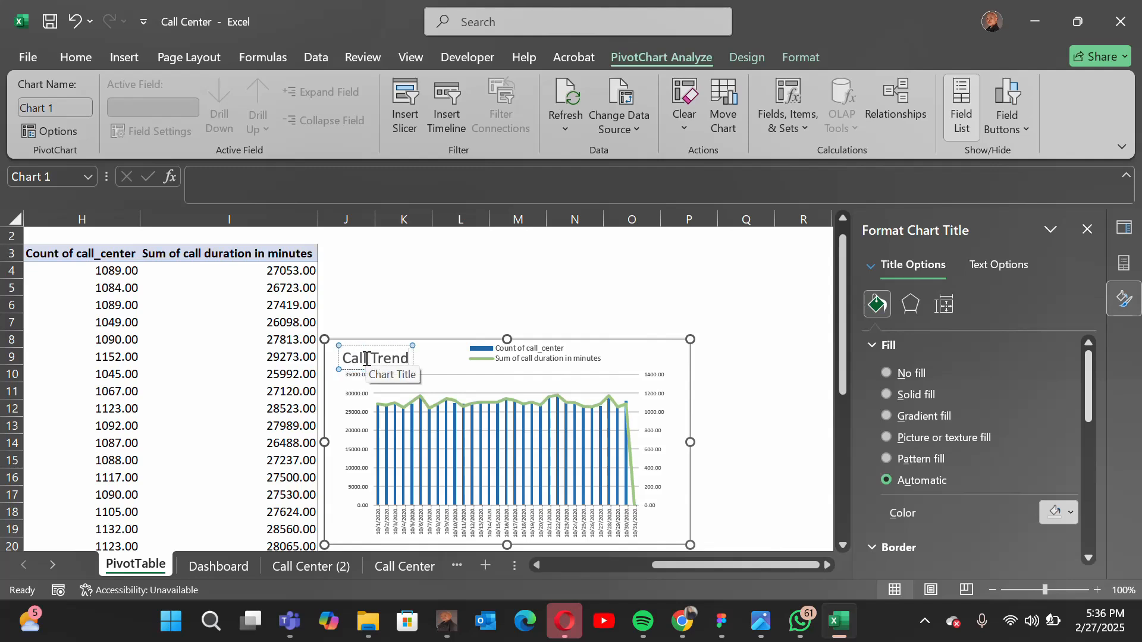
# - Reduce the chart title's font size to 11 and move the title into the chart's upper-left corner
pyautogui.tripleClick(366, 358)
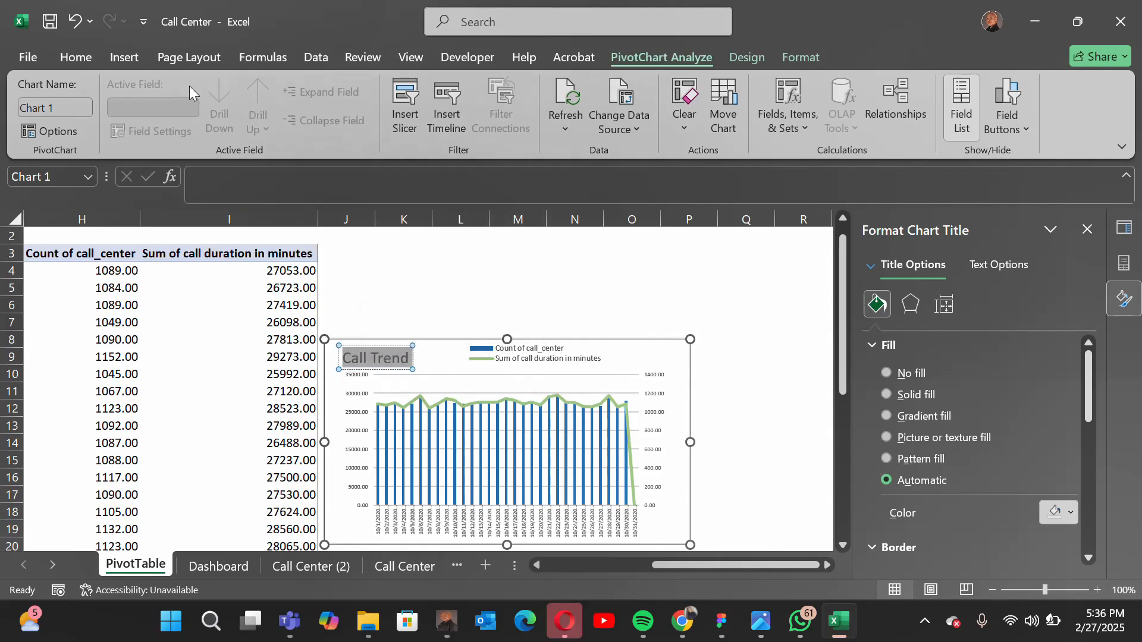
pyautogui.click(72, 54)
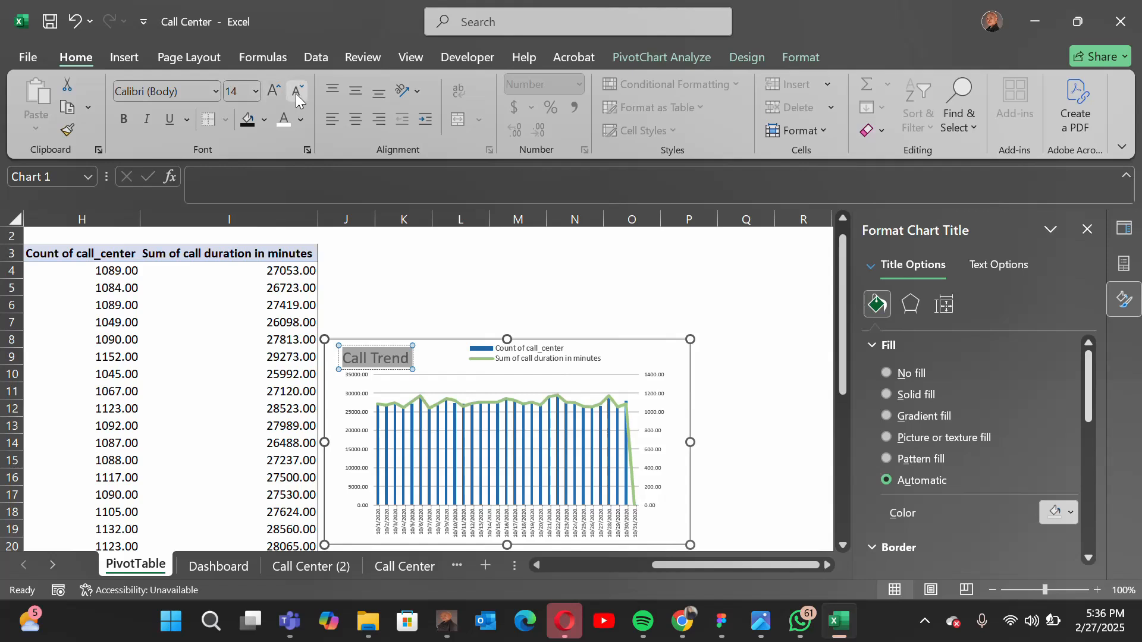
pyautogui.click(295, 94)
pyautogui.click(295, 94)
pyautogui.click(364, 346)
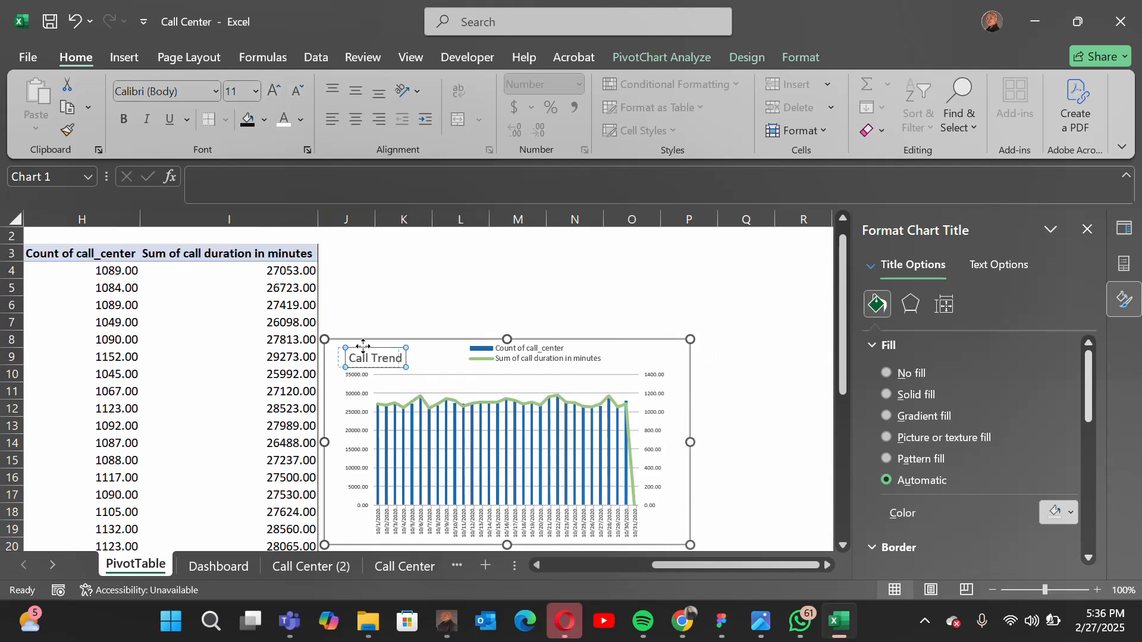
pyautogui.moveTo(359, 345); pyautogui.dragTo(338, 341)
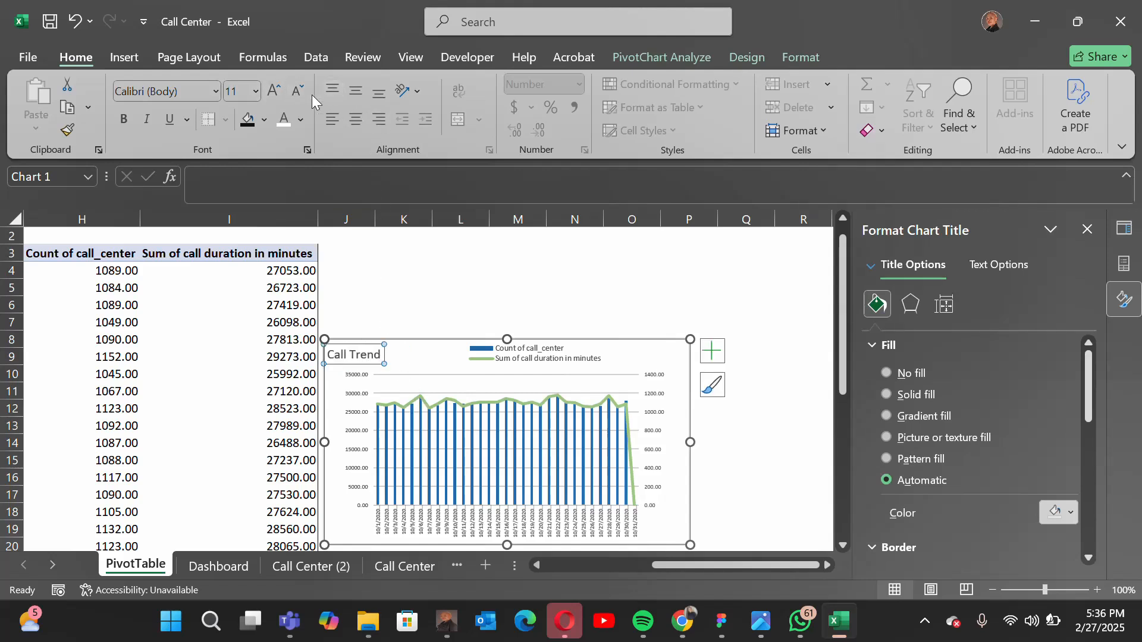
pyautogui.click(516, 286)
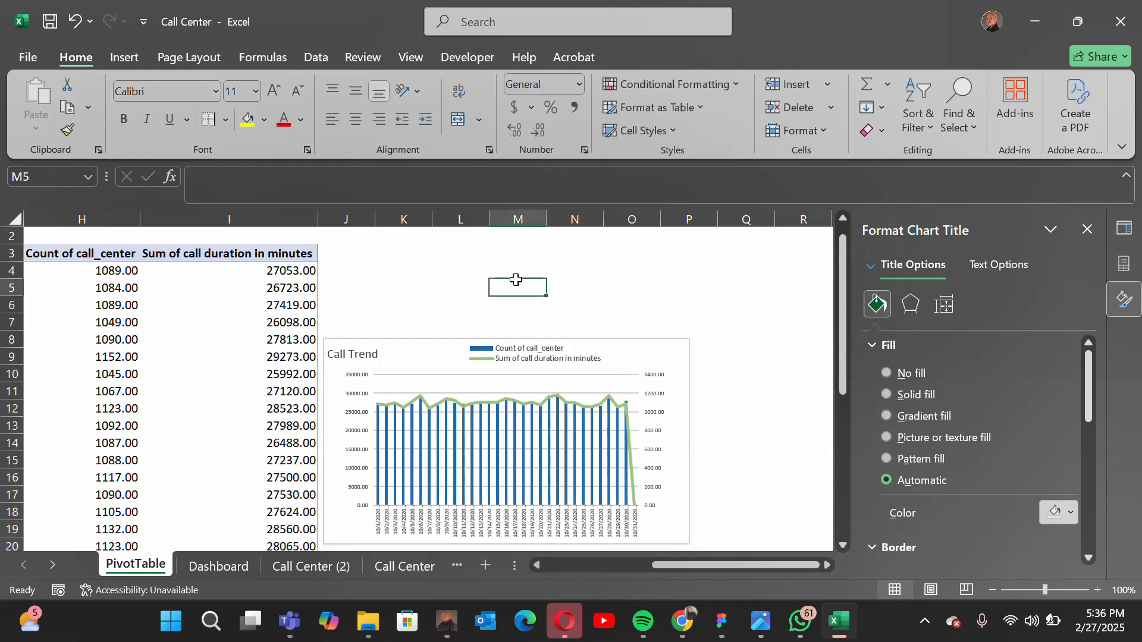
# - Copy the Call Trend chart to the Dashboard sheet and place it roughly below the KPI cards
pyautogui.click(411, 340)
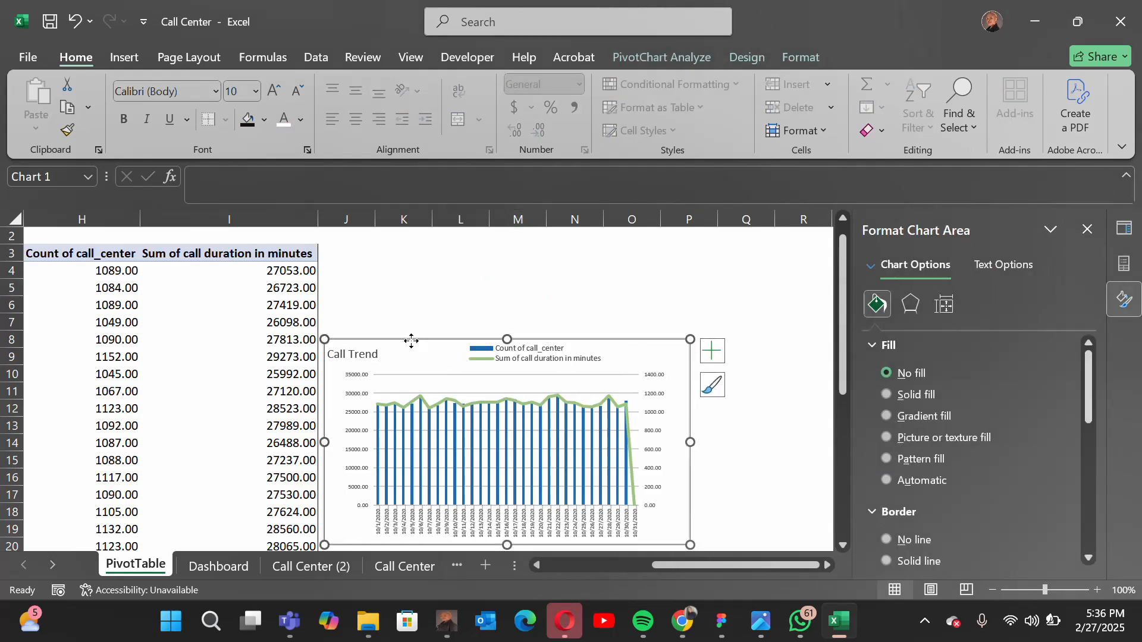
pyautogui.click(218, 565)
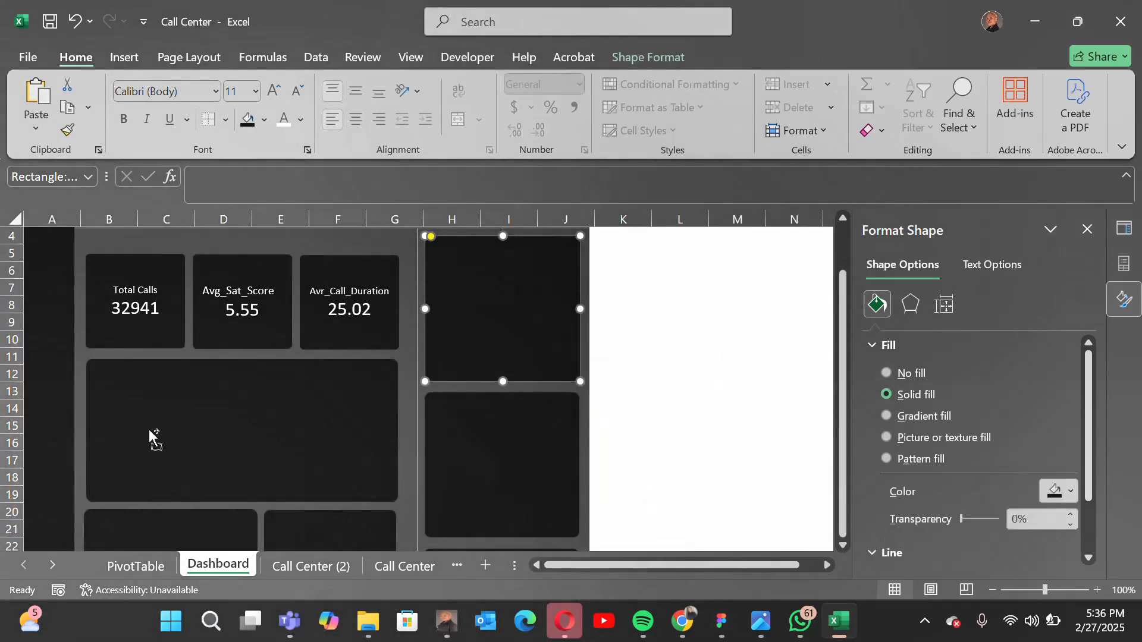
pyautogui.hotkey('ctrl', 'v')
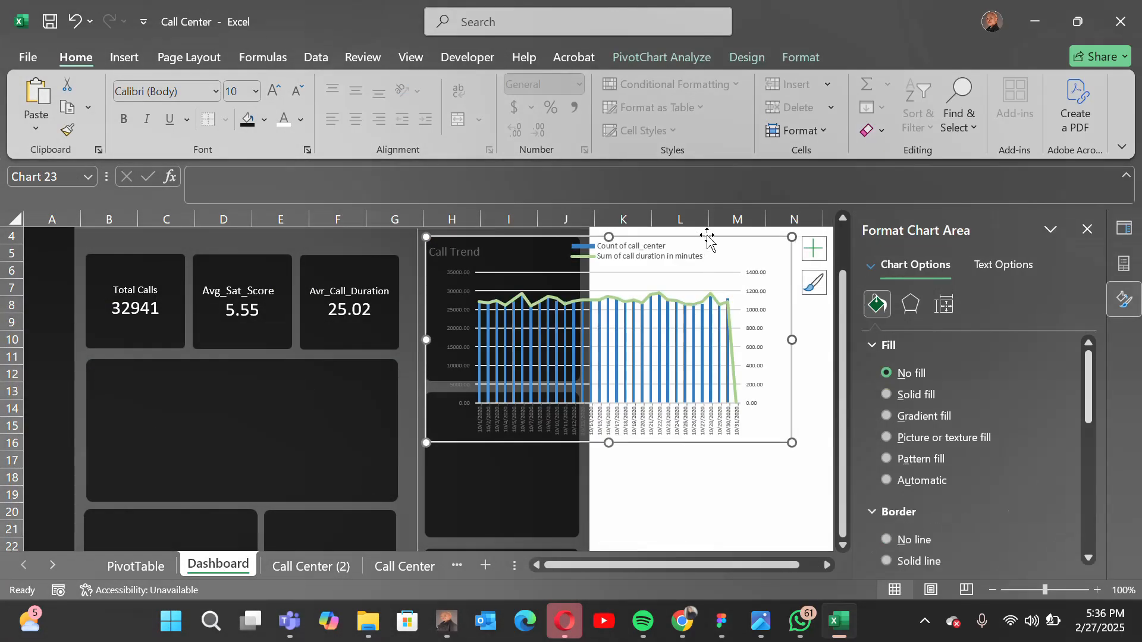
pyautogui.moveTo(707, 238); pyautogui.dragTo(411, 344)
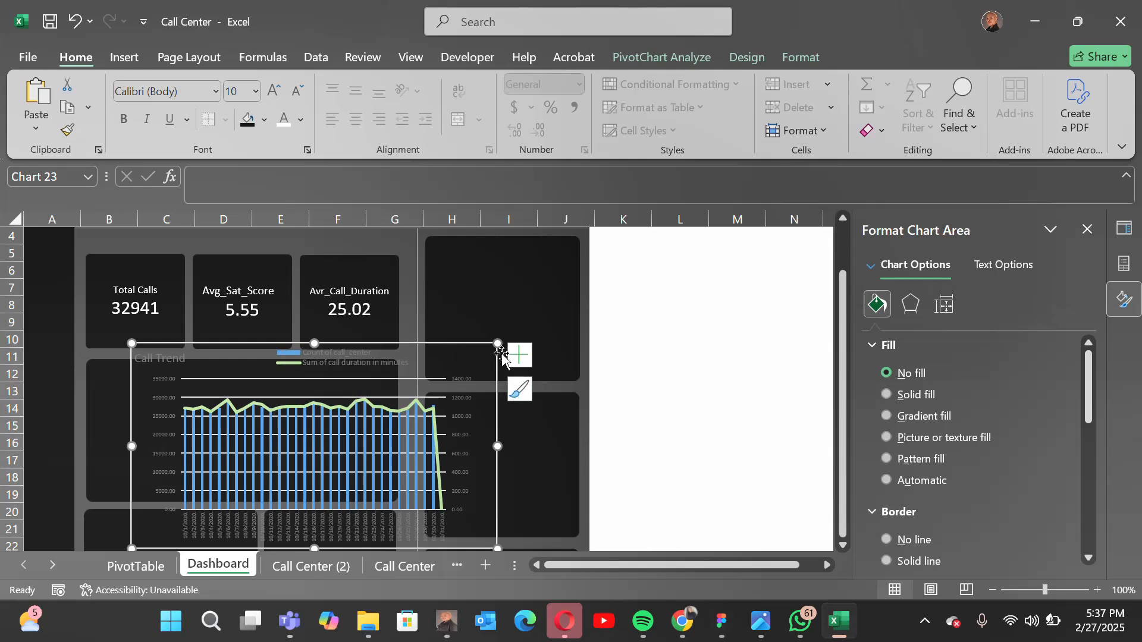
# - Shrink the Call Trend chart and move it into the wide dark panel below the KPI cards
pyautogui.moveTo(497, 344); pyautogui.dragTo(456, 410)
pyautogui.click(261, 428)
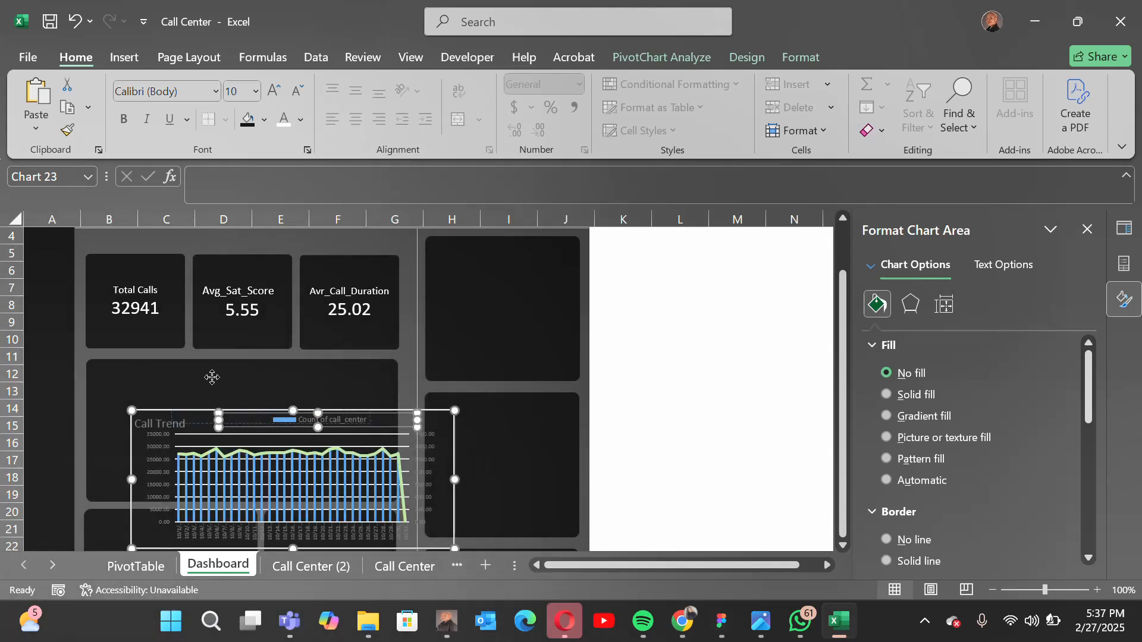
pyautogui.moveTo(243, 387); pyautogui.dragTo(252, 403)
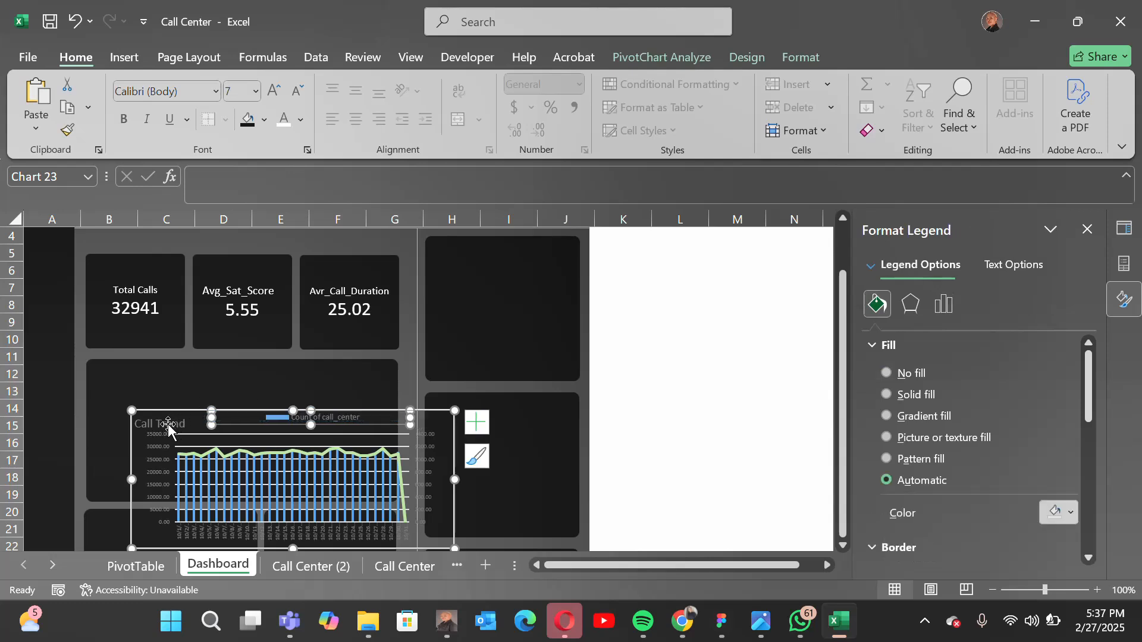
pyautogui.click(163, 414)
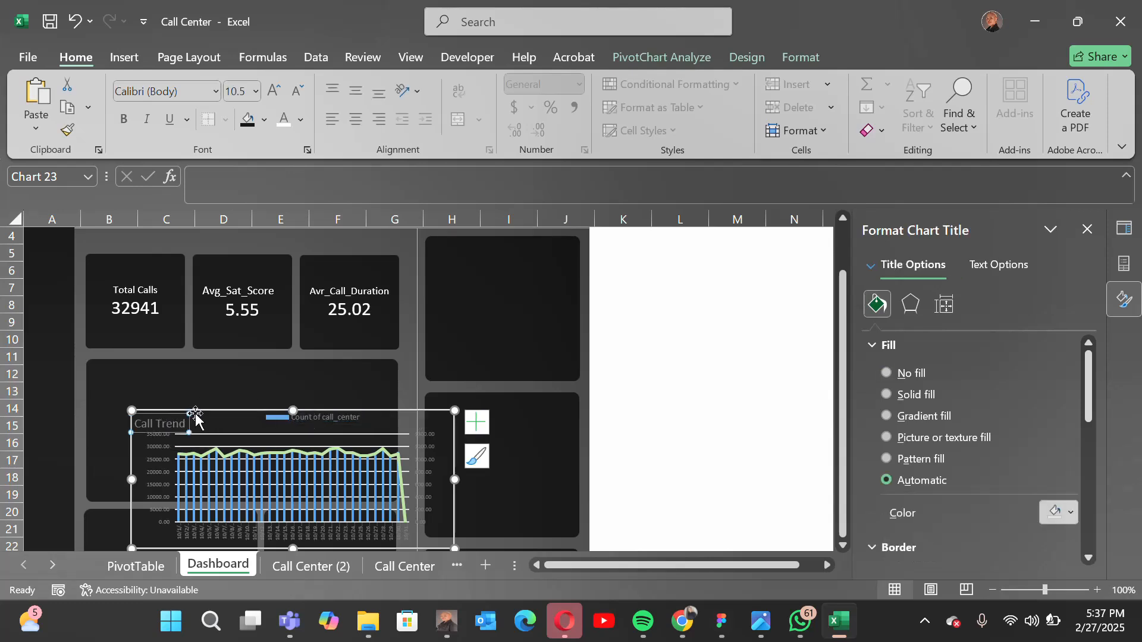
pyautogui.click(179, 410)
pyautogui.click(176, 416)
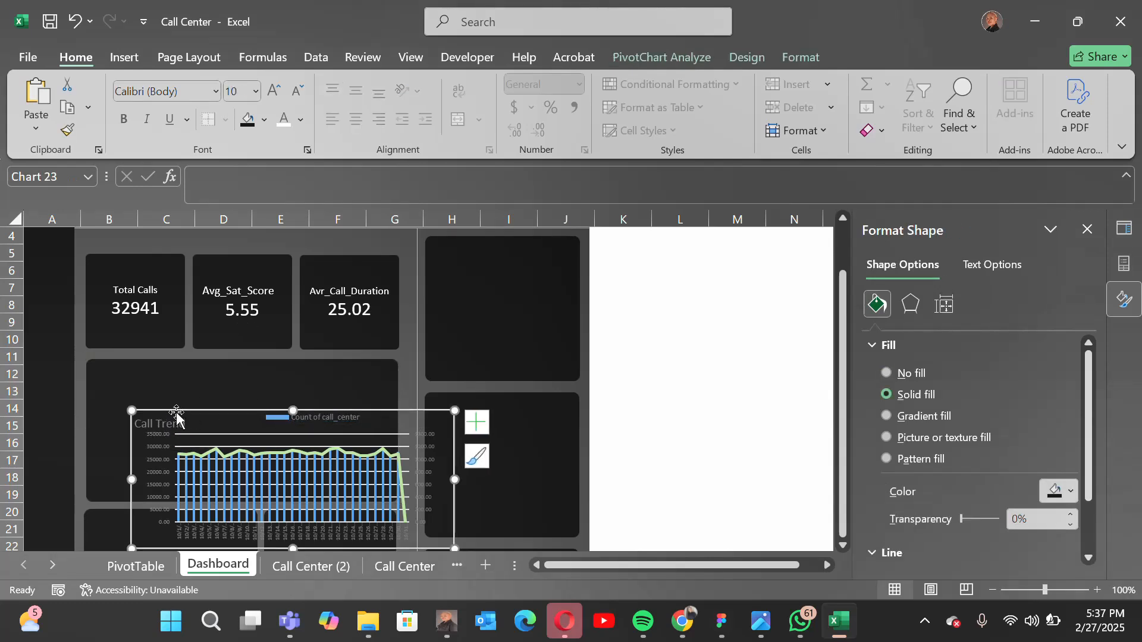
pyautogui.moveTo(194, 413); pyautogui.dragTo(154, 365)
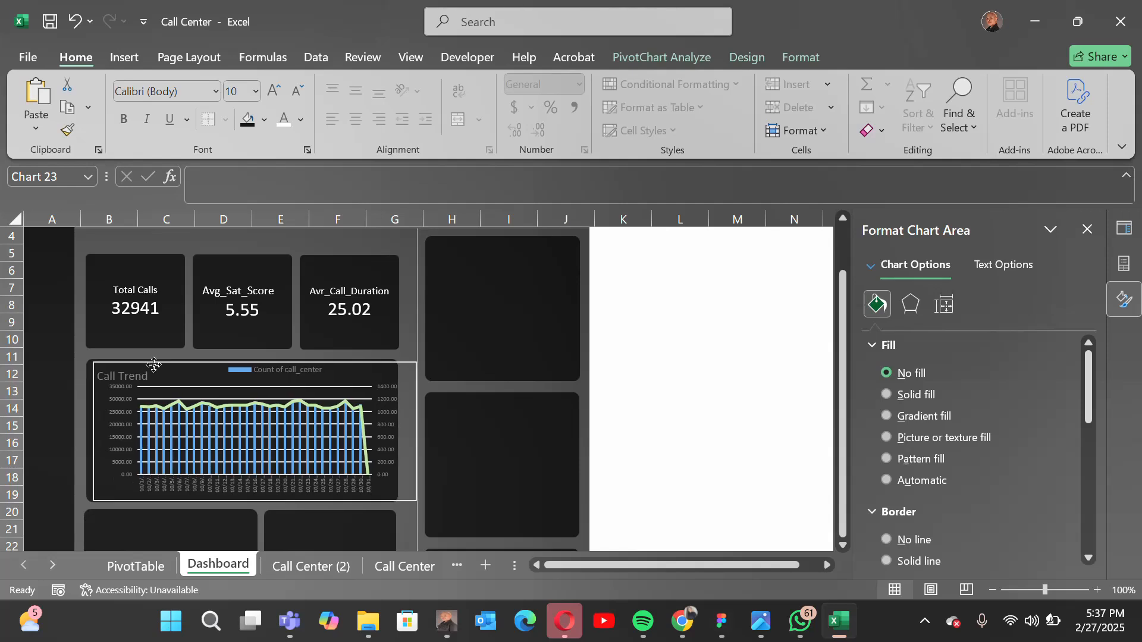
pyautogui.moveTo(154, 364); pyautogui.dragTo(154, 365)
# - Widen the chart's legend toward the title and reduce its font size to 5 so both entries fit on one line
pyautogui.click(244, 379)
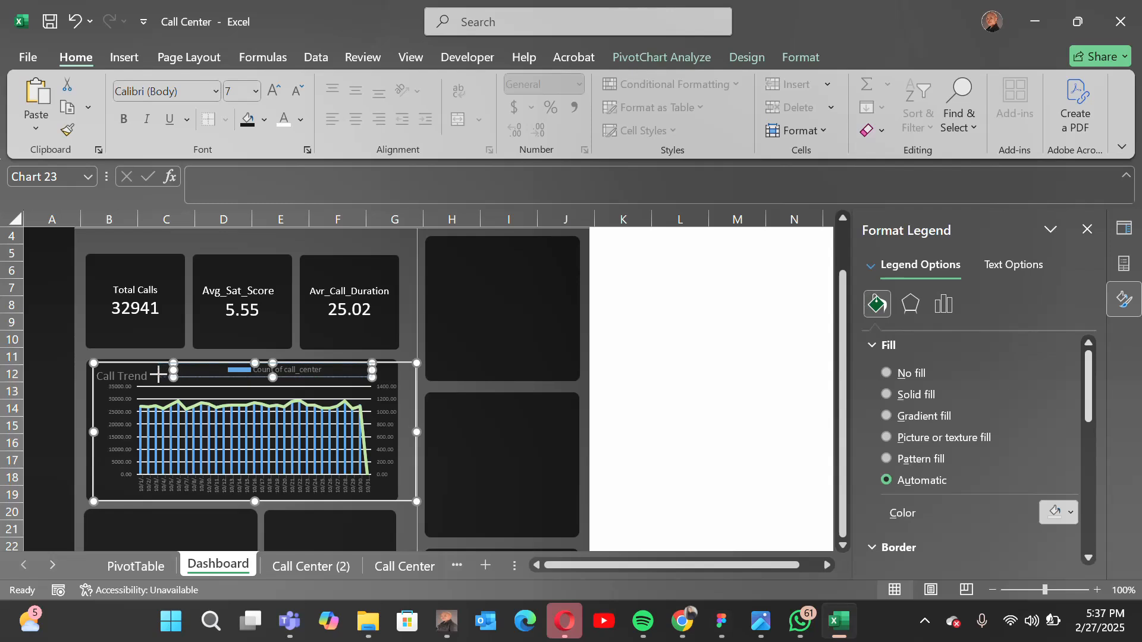
pyautogui.moveTo(157, 375); pyautogui.dragTo(158, 375)
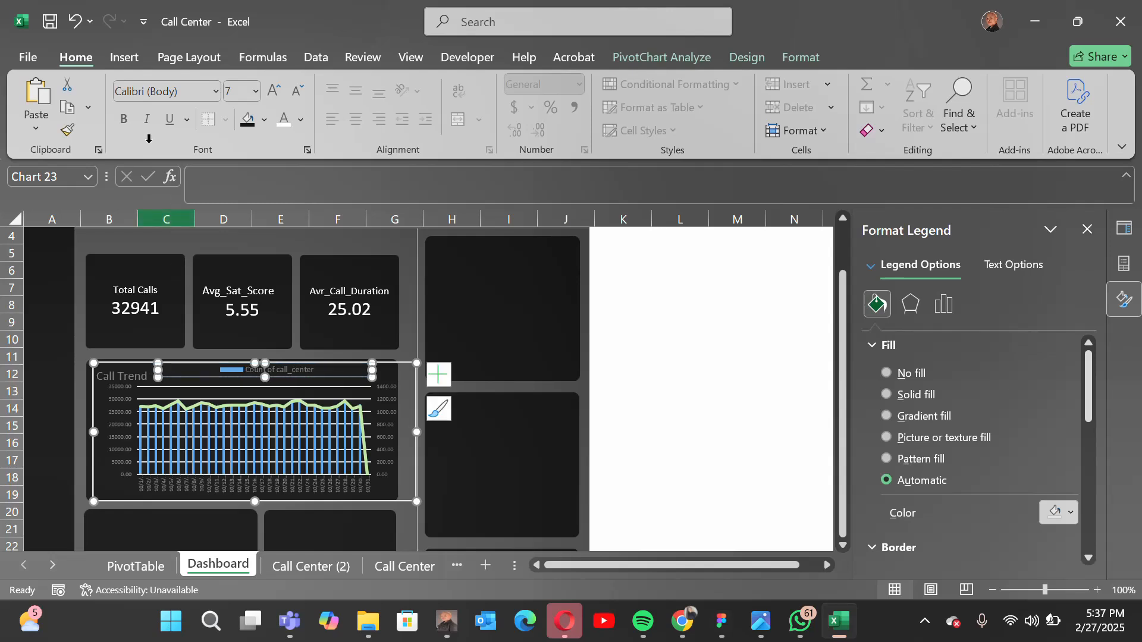
pyautogui.click(292, 92)
pyautogui.click(292, 93)
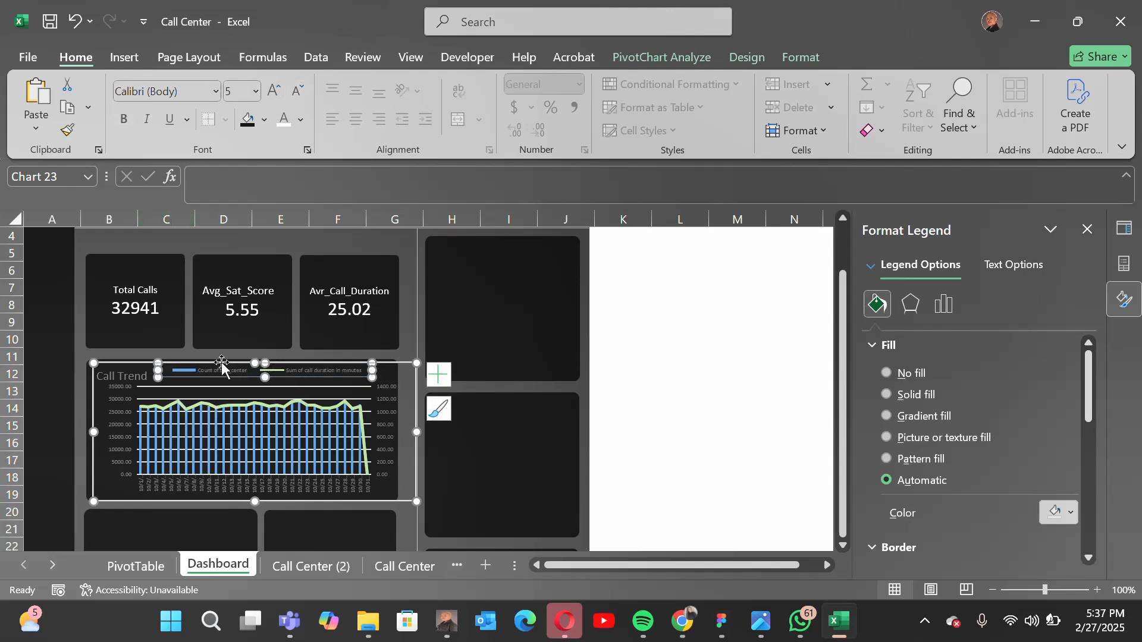
# - Set the font colour of the primary vertical, secondary vertical and date axis labels to white
pyautogui.click(123, 423)
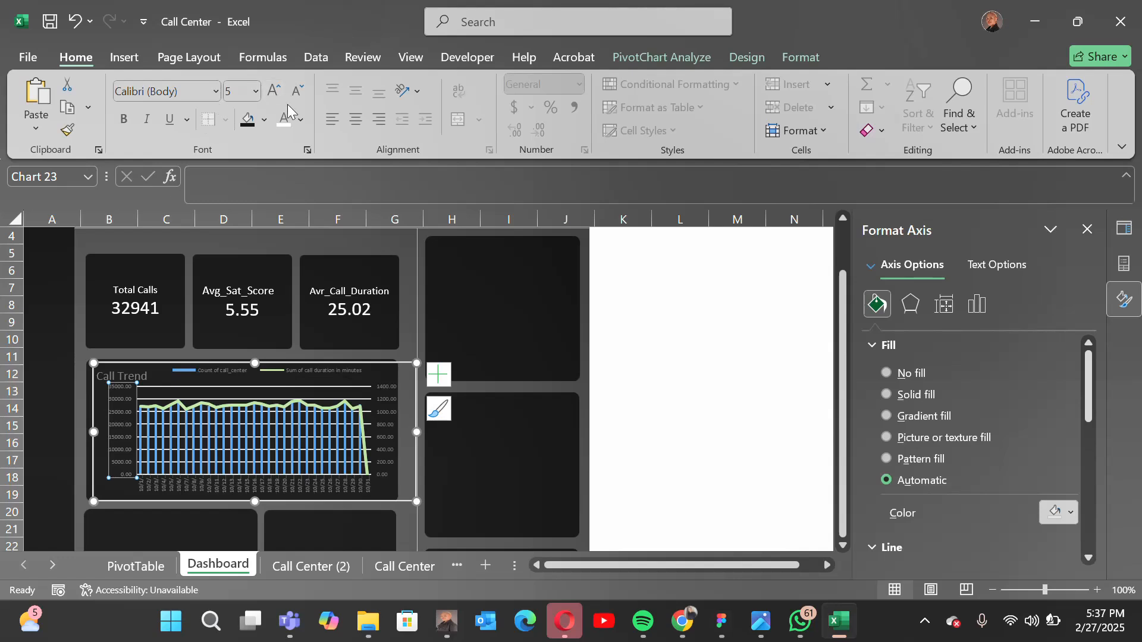
pyautogui.click(301, 120)
pyautogui.click(288, 235)
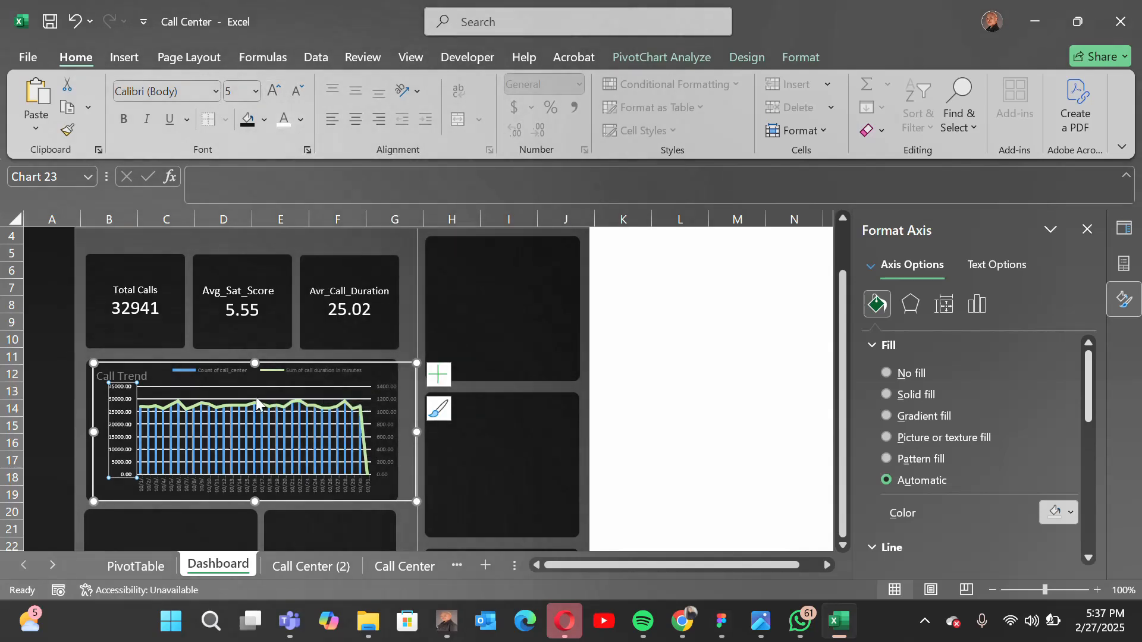
pyautogui.click(386, 439)
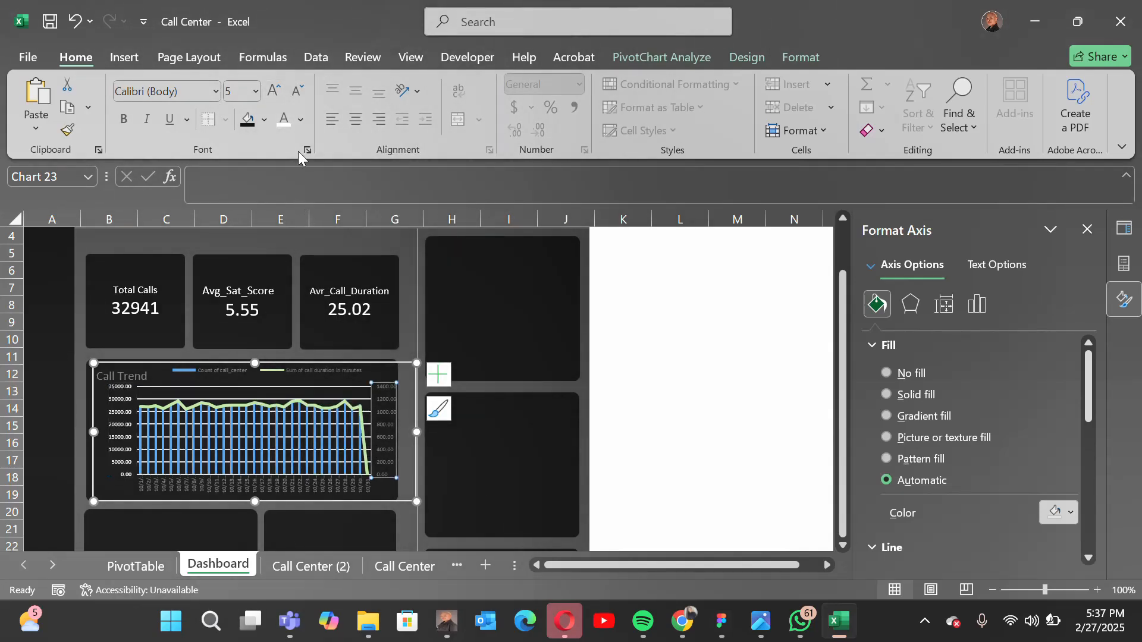
pyautogui.click(230, 487)
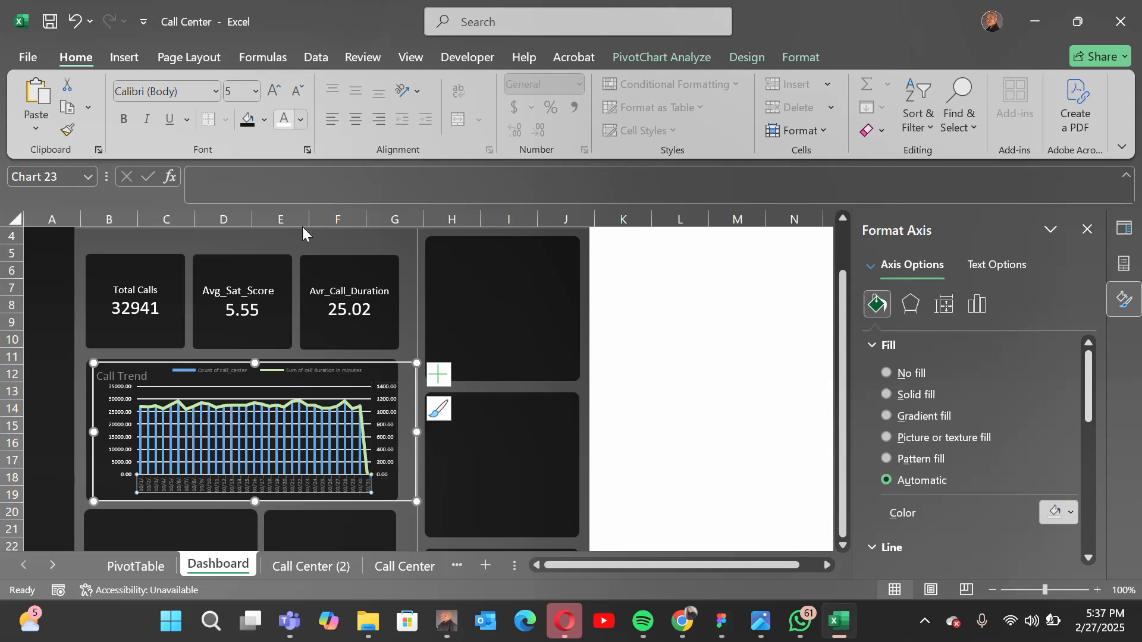
# - Set the font colour of the Call Trend chart's legend to white
pyautogui.click(314, 379)
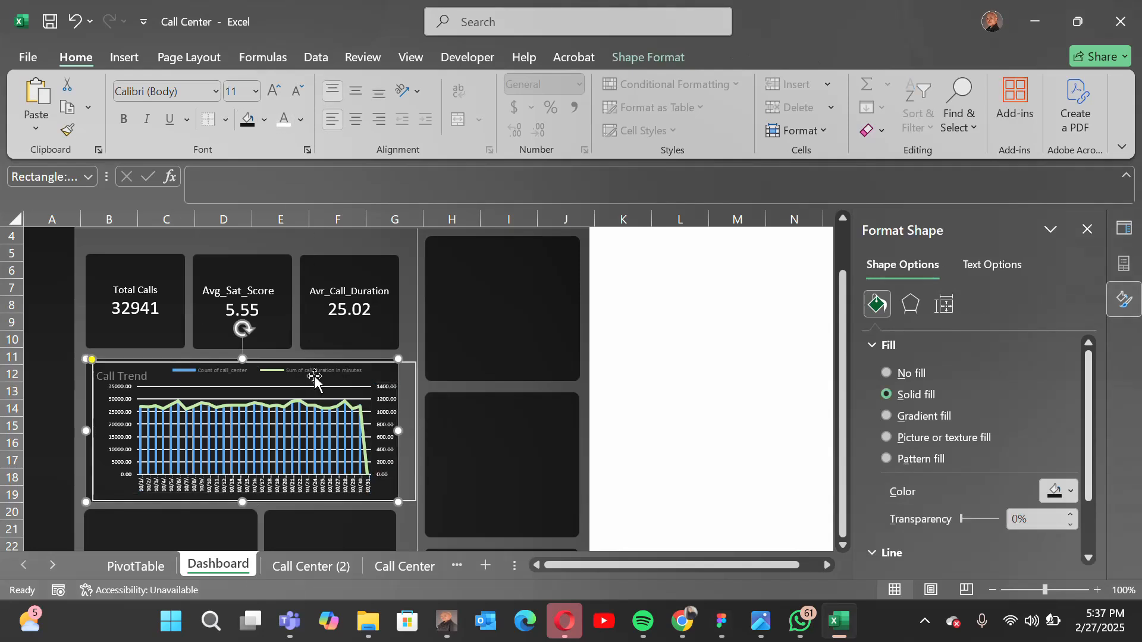
pyautogui.click(314, 379)
pyautogui.click(316, 375)
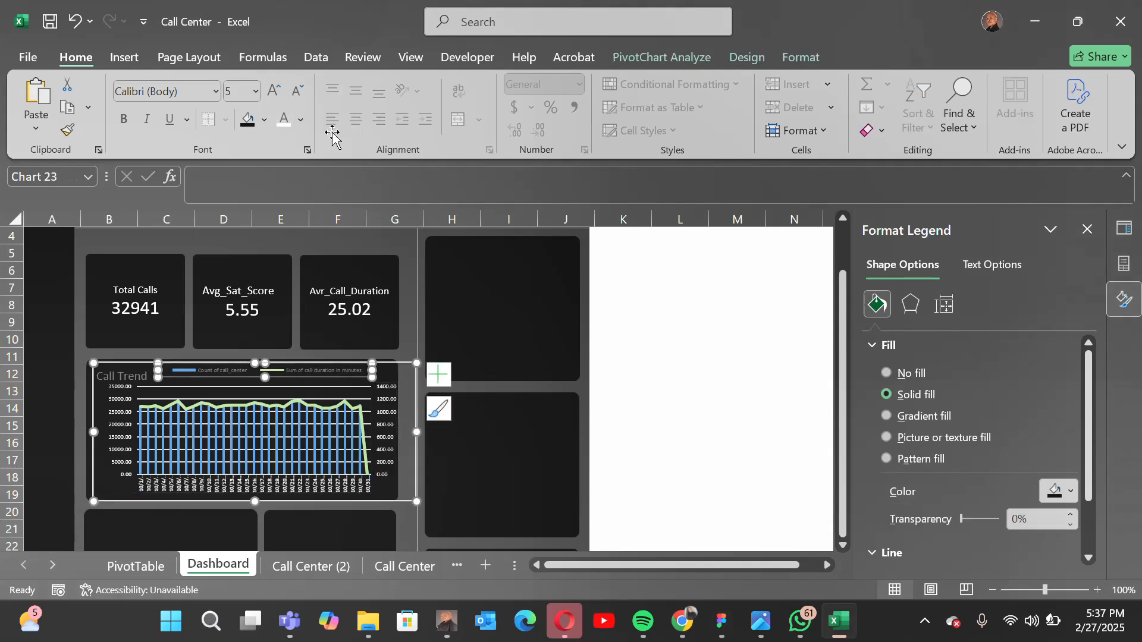
pyautogui.click(286, 121)
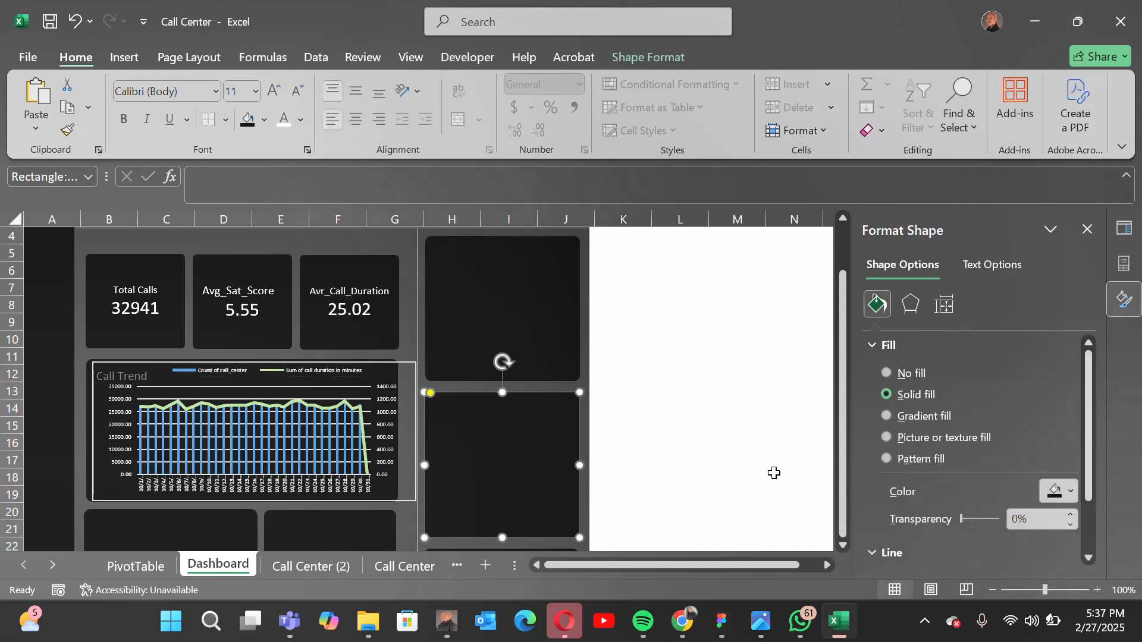
pyautogui.click(722, 427)
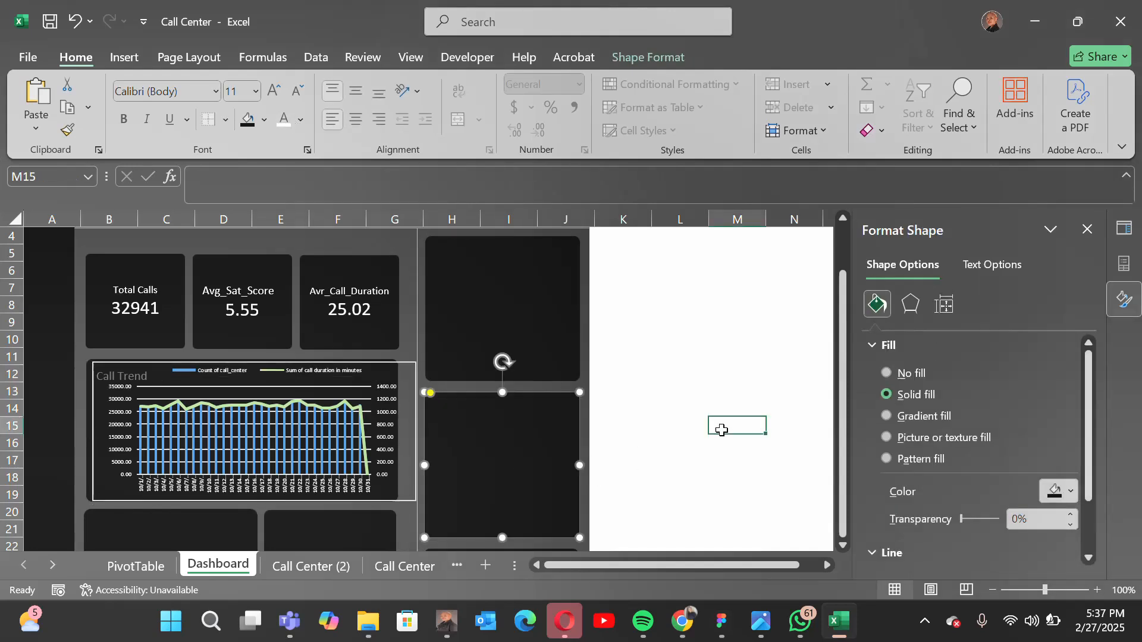
# - Remove the gridlines from the Call Trend chart
pyautogui.click(231, 437)
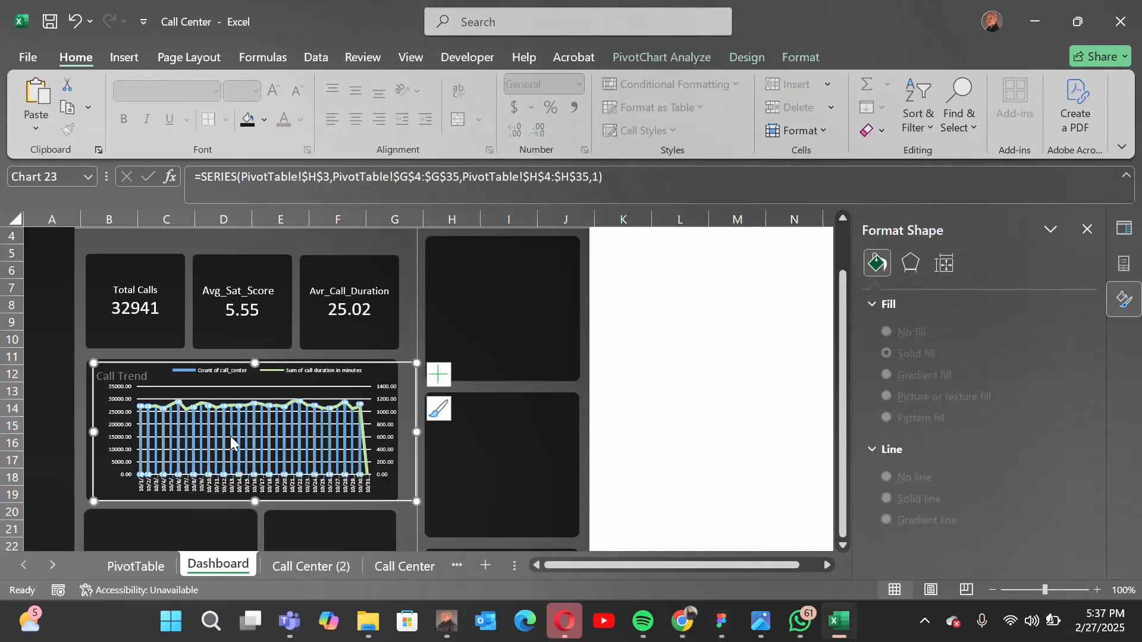
pyautogui.click(219, 393)
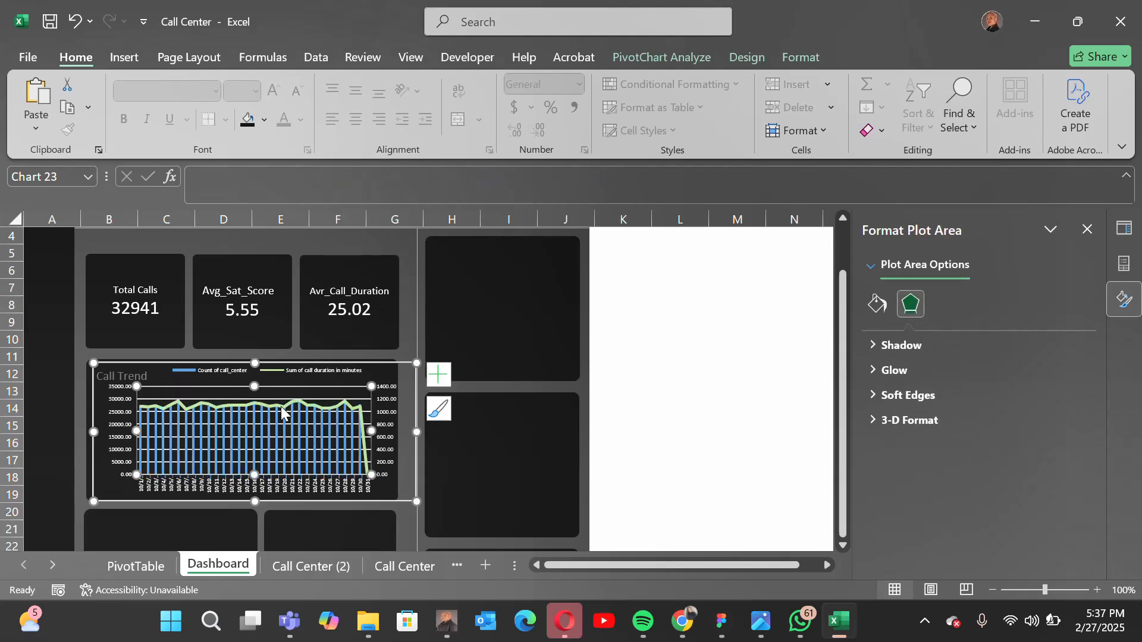
pyautogui.click(438, 374)
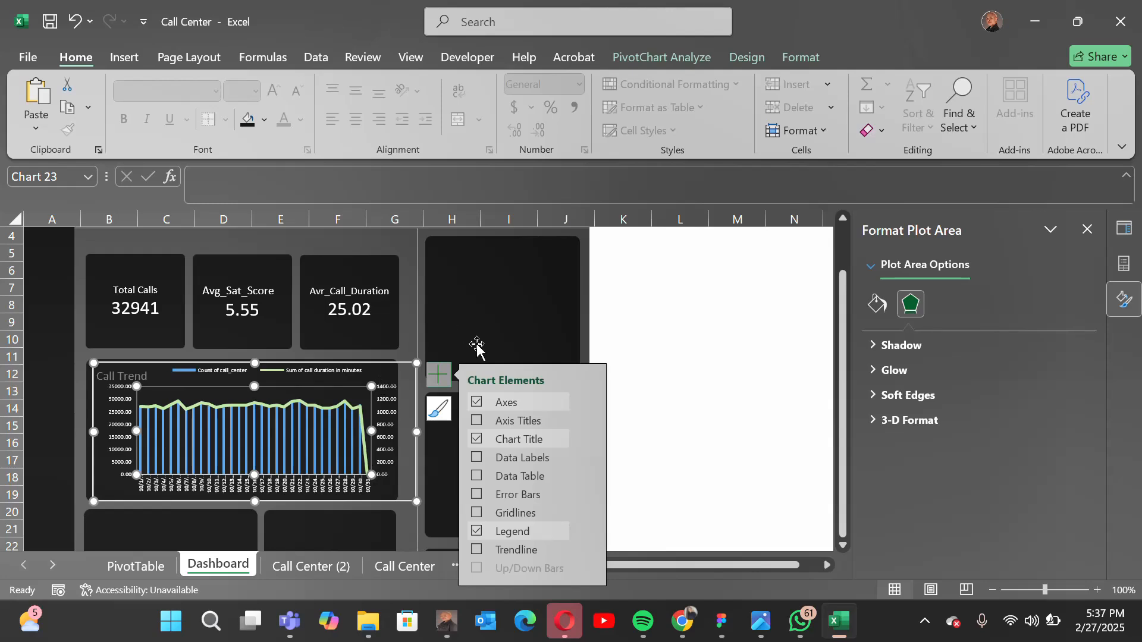
pyautogui.click(497, 328)
pyautogui.click(675, 441)
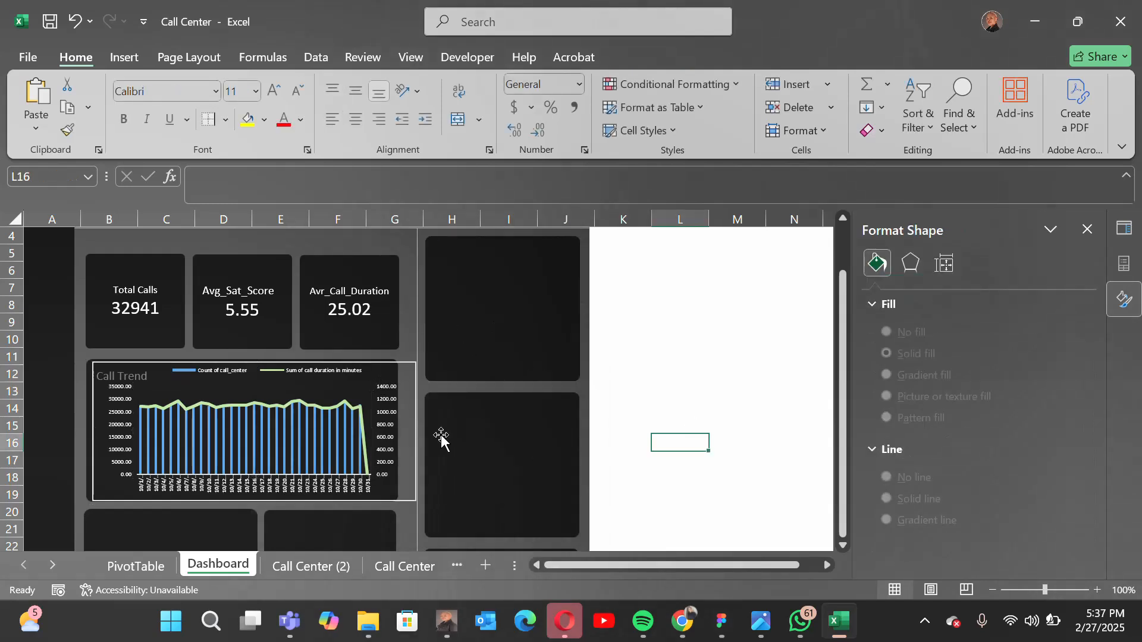
# - Reduce the Call Trend chart's width and height slightly so it fits inside its dark panel
pyautogui.click(358, 363)
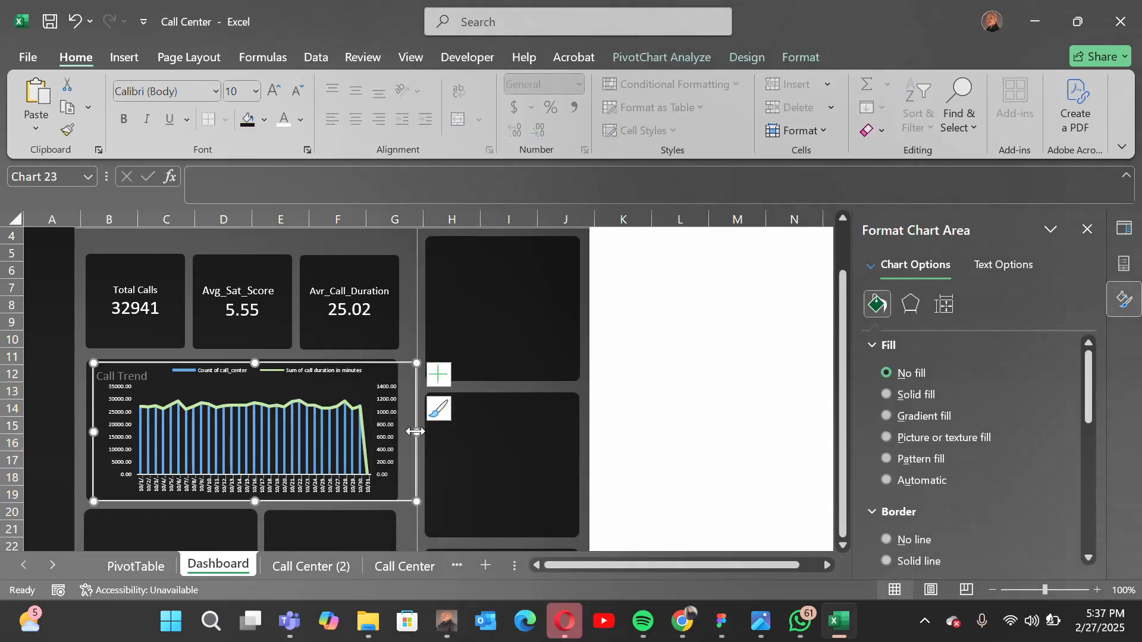
pyautogui.moveTo(399, 427); pyautogui.dragTo(396, 432)
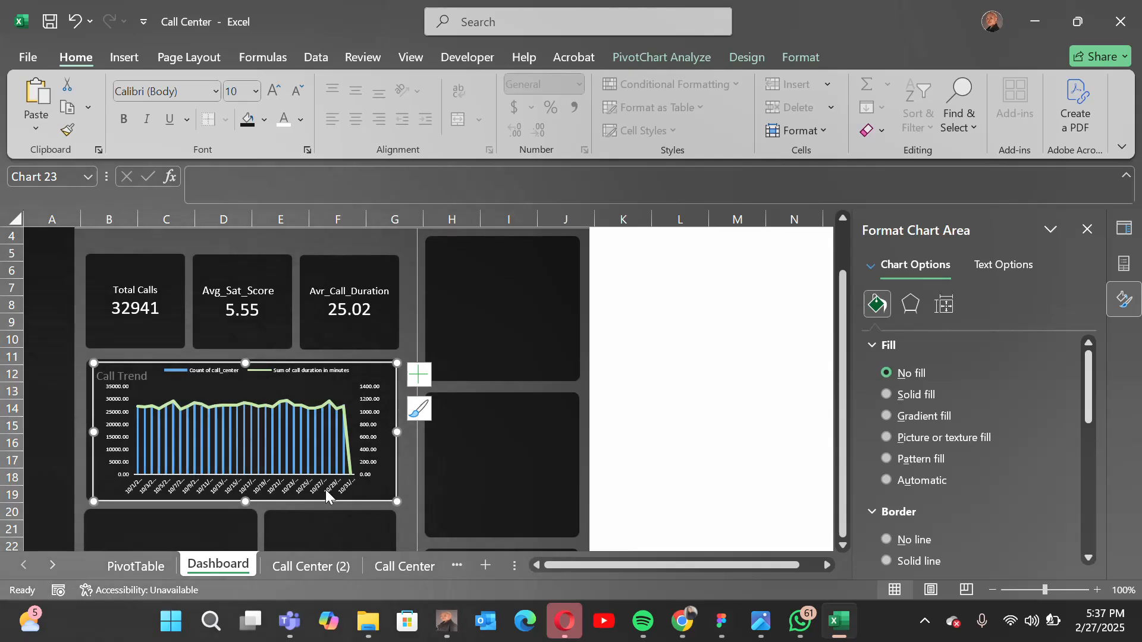
pyautogui.moveTo(245, 501); pyautogui.dragTo(245, 496)
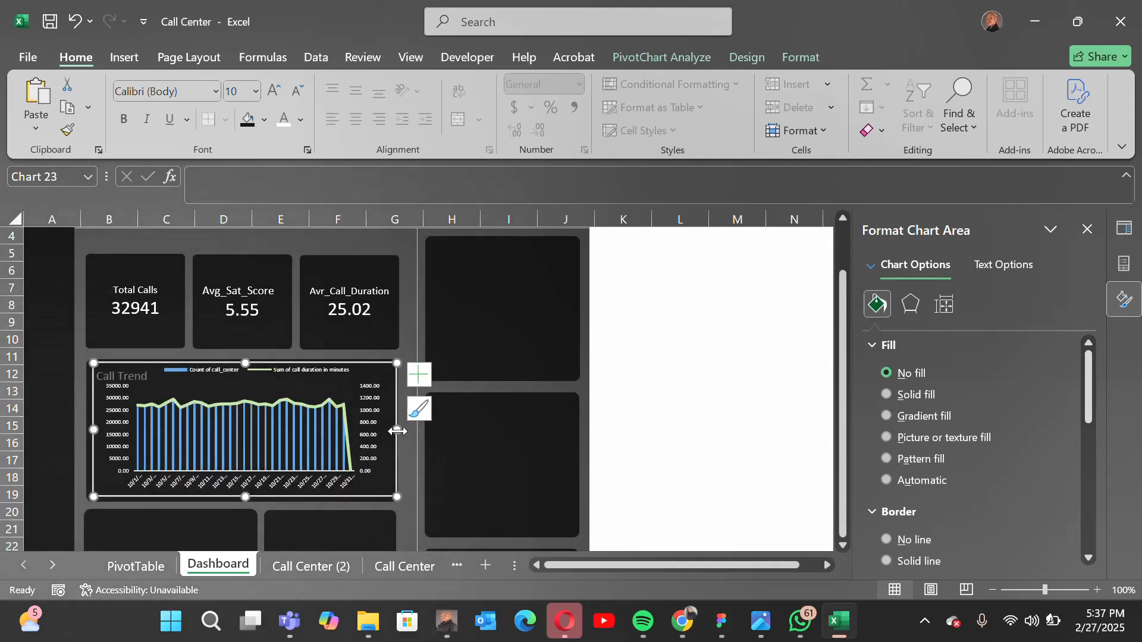
pyautogui.moveTo(397, 431); pyautogui.dragTo(392, 430)
pyautogui.click(697, 486)
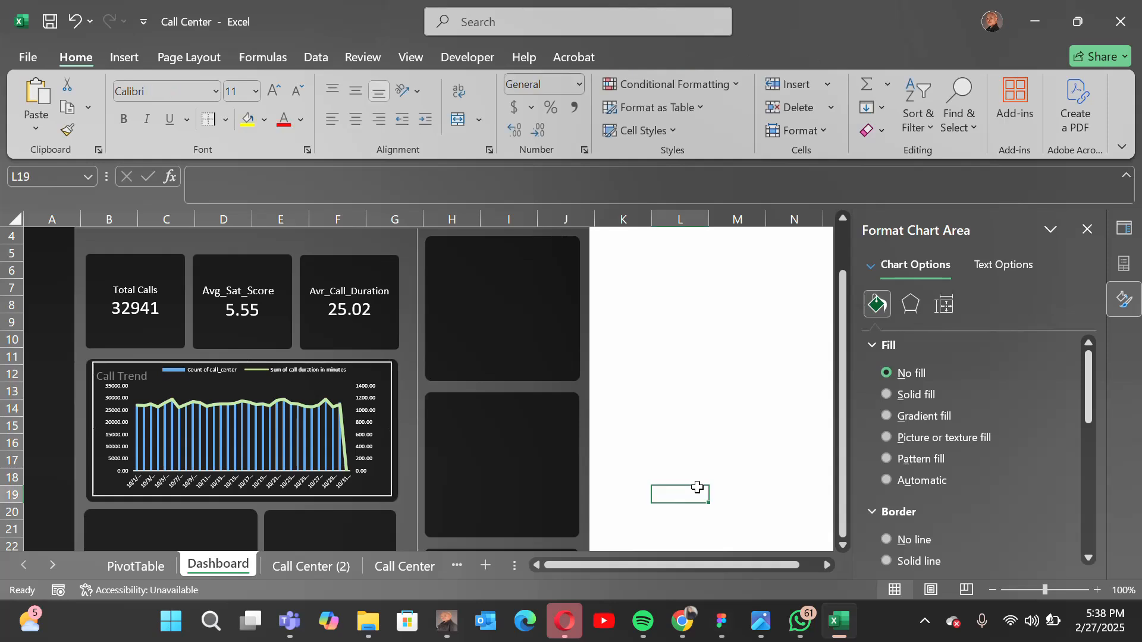
# - Reduce the chart title's font size to 8 and move the title into the chart's upper-left corner, level with the legend
pyautogui.click(141, 376)
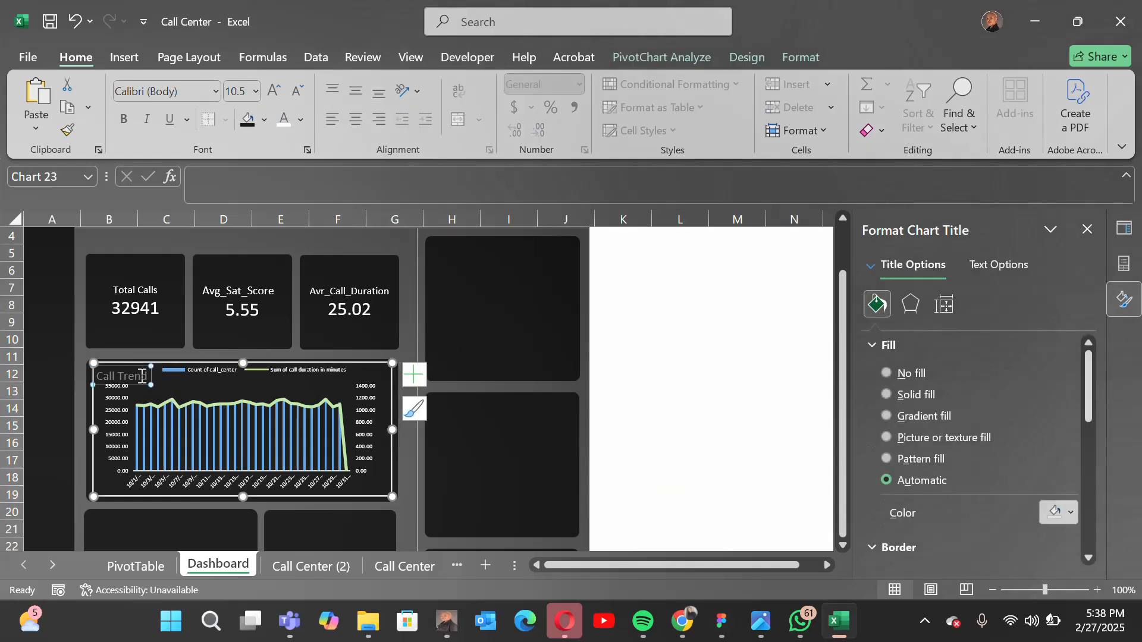
pyautogui.tripleClick(137, 376)
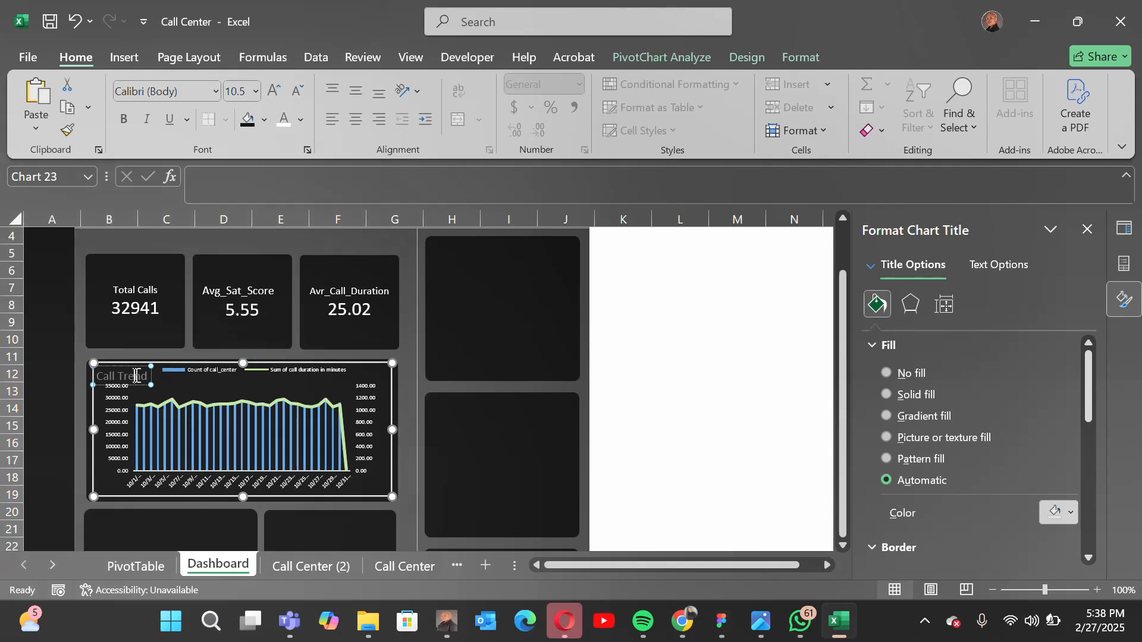
pyautogui.click(296, 93)
pyautogui.click(296, 93)
pyautogui.click(296, 93)
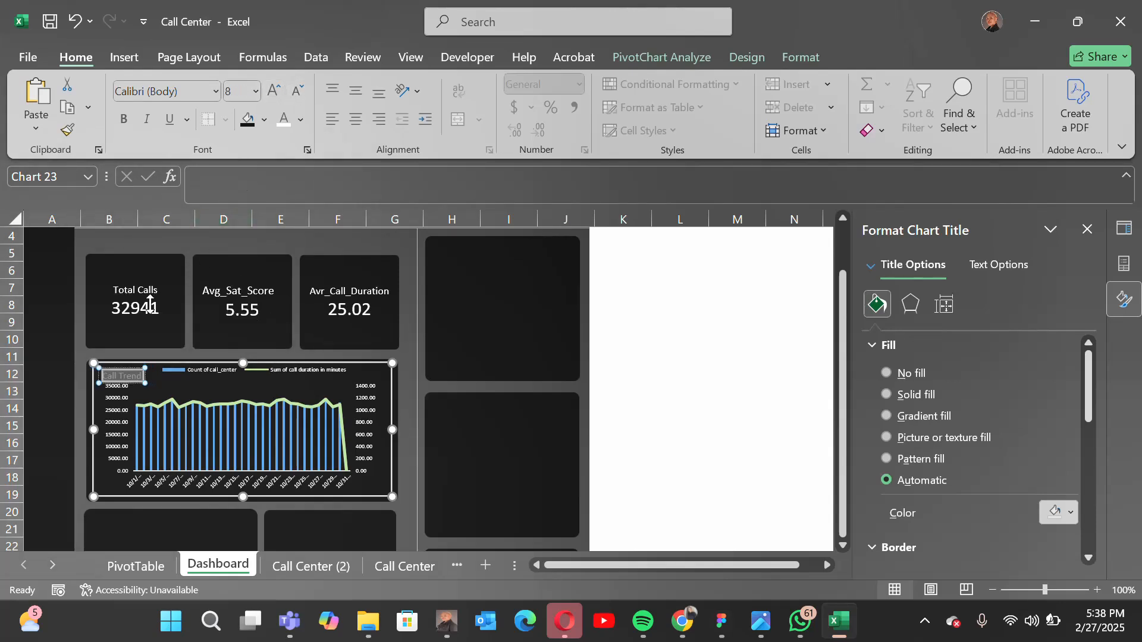
pyautogui.click(125, 369)
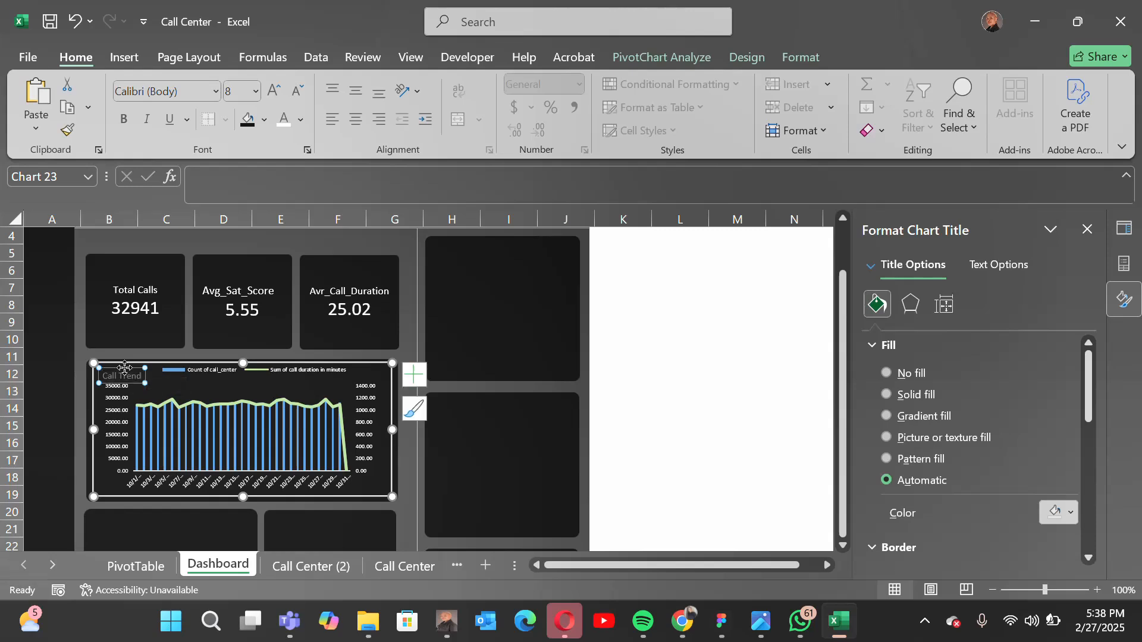
pyautogui.moveTo(124, 369); pyautogui.dragTo(125, 364)
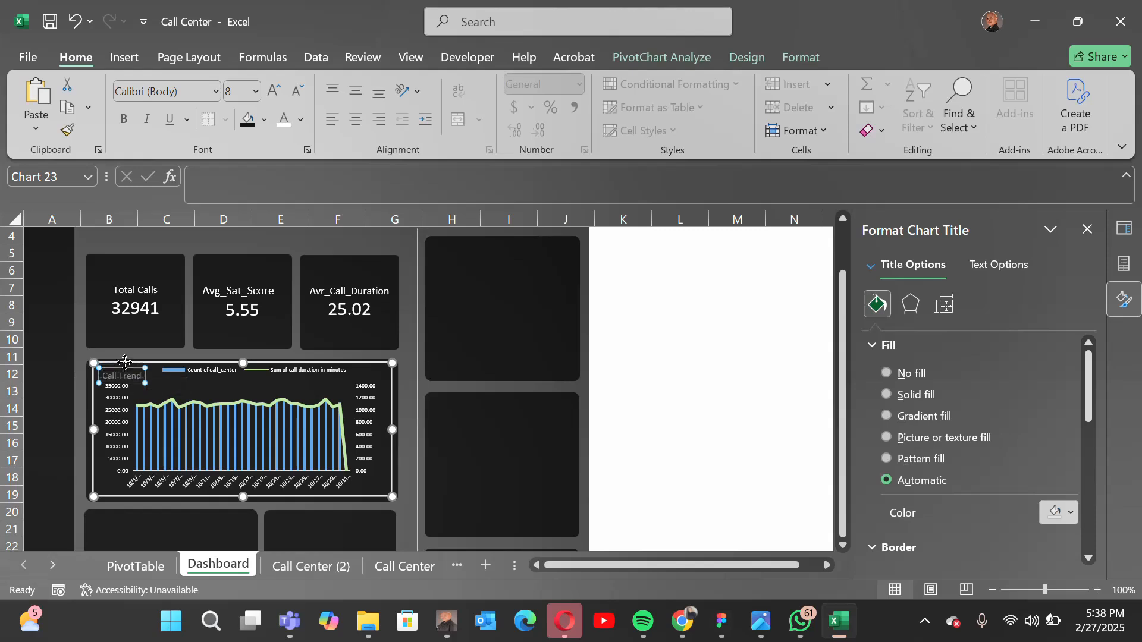
pyautogui.moveTo(125, 364); pyautogui.dragTo(127, 372)
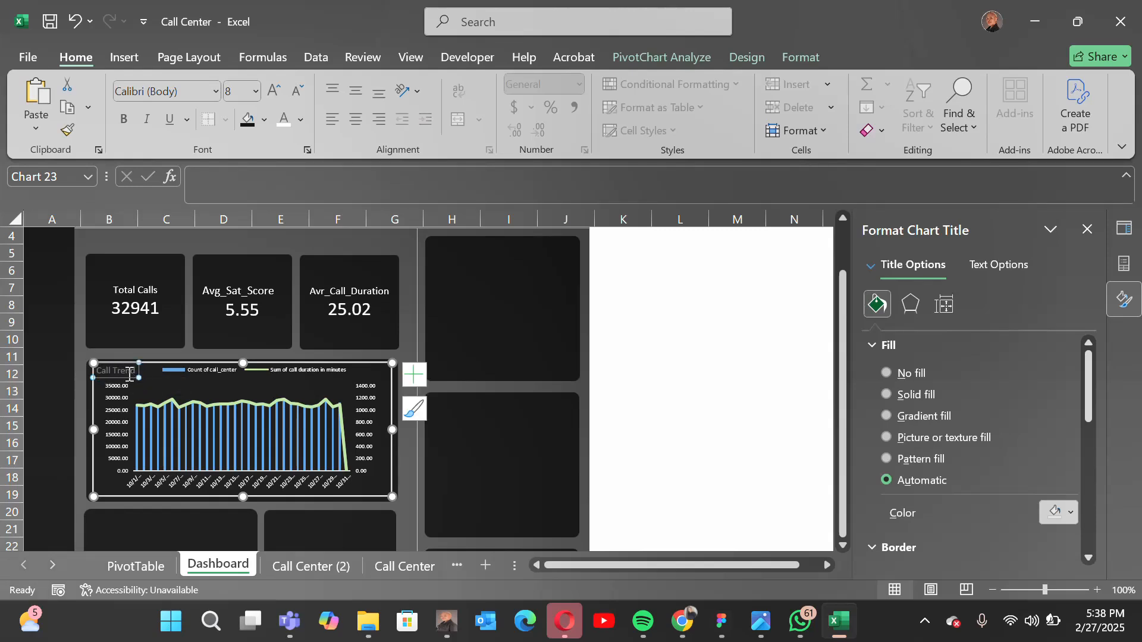
# - Change the Call Trend title's font colour to a light blue theme colour
pyautogui.tripleClick(125, 371)
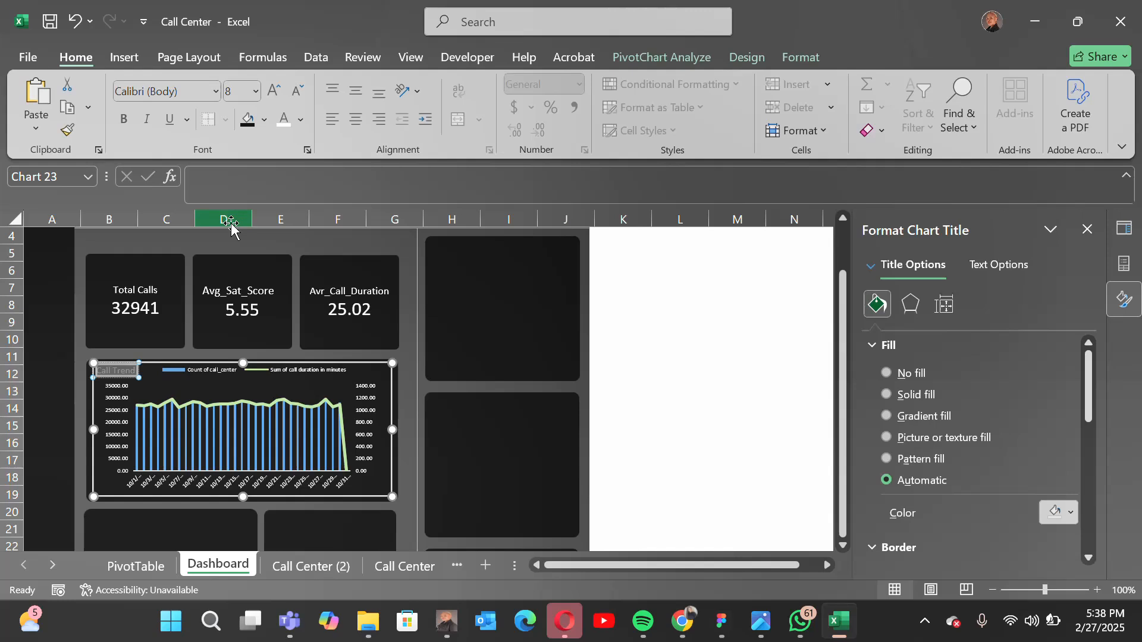
pyautogui.click(301, 119)
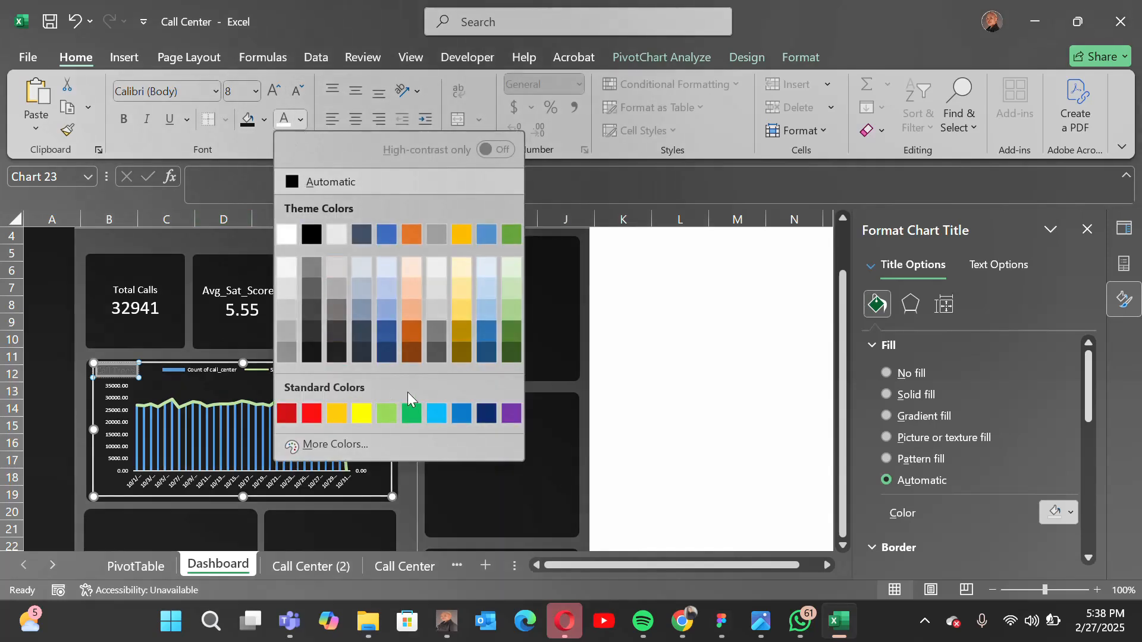
pyautogui.click(390, 296)
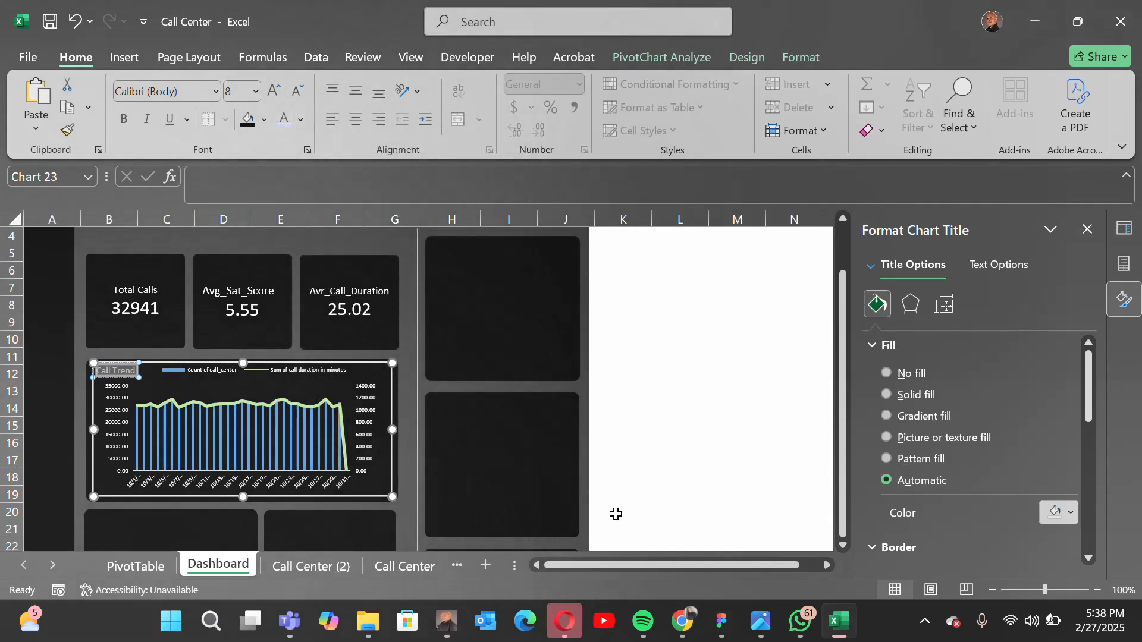
pyautogui.click(615, 511)
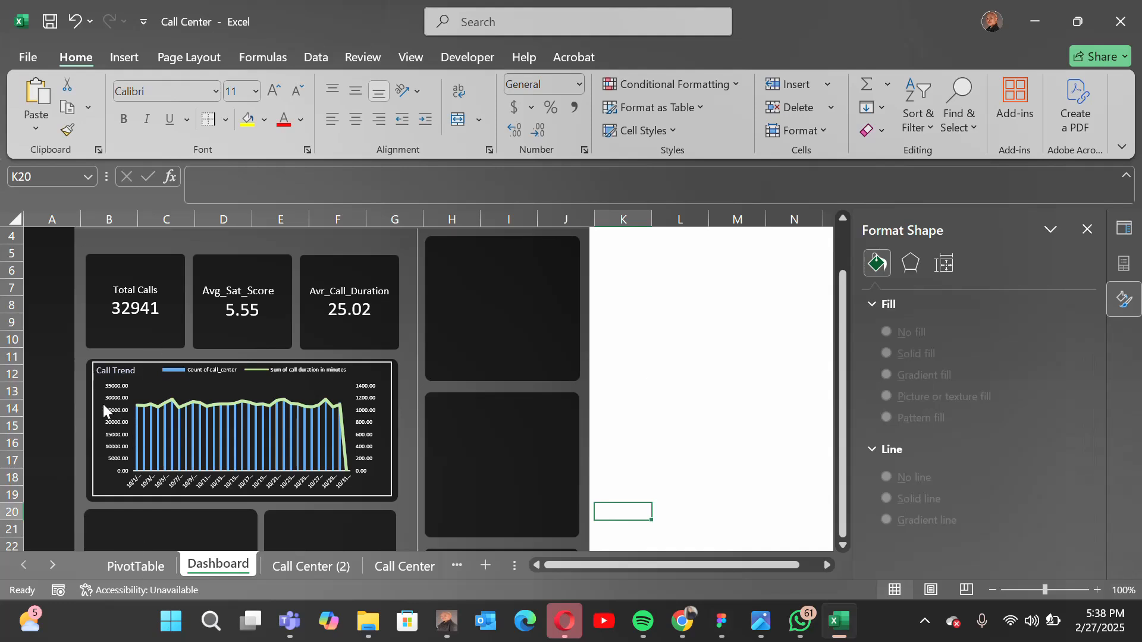
pyautogui.click(91, 386)
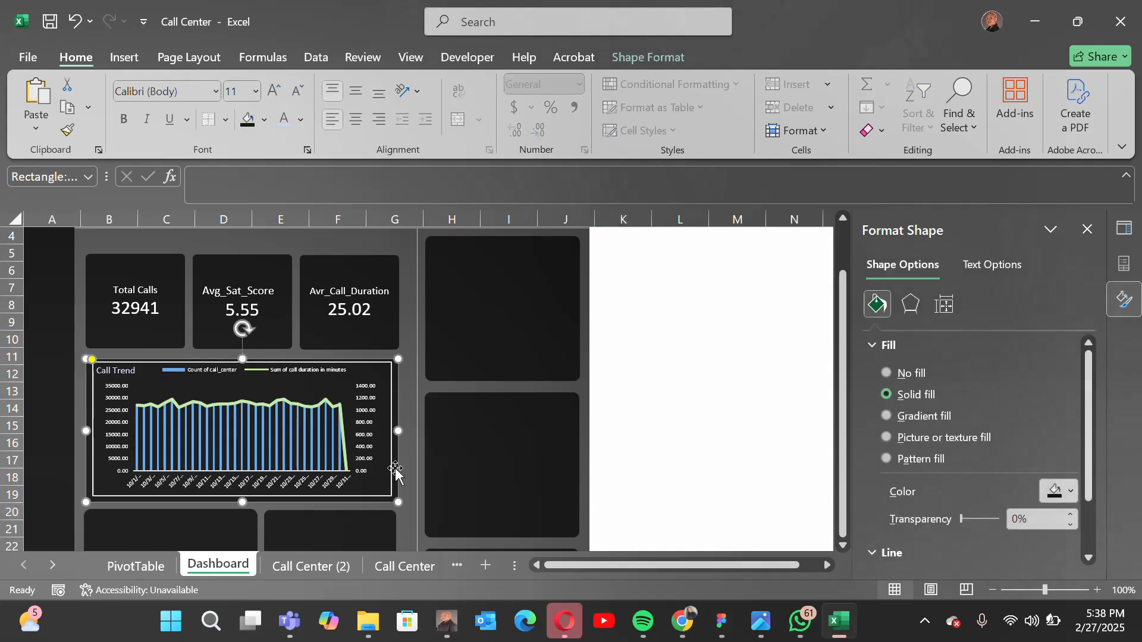
# - Remove the border line from the Call Trend chart area on the dashboard
pyautogui.click(385, 365)
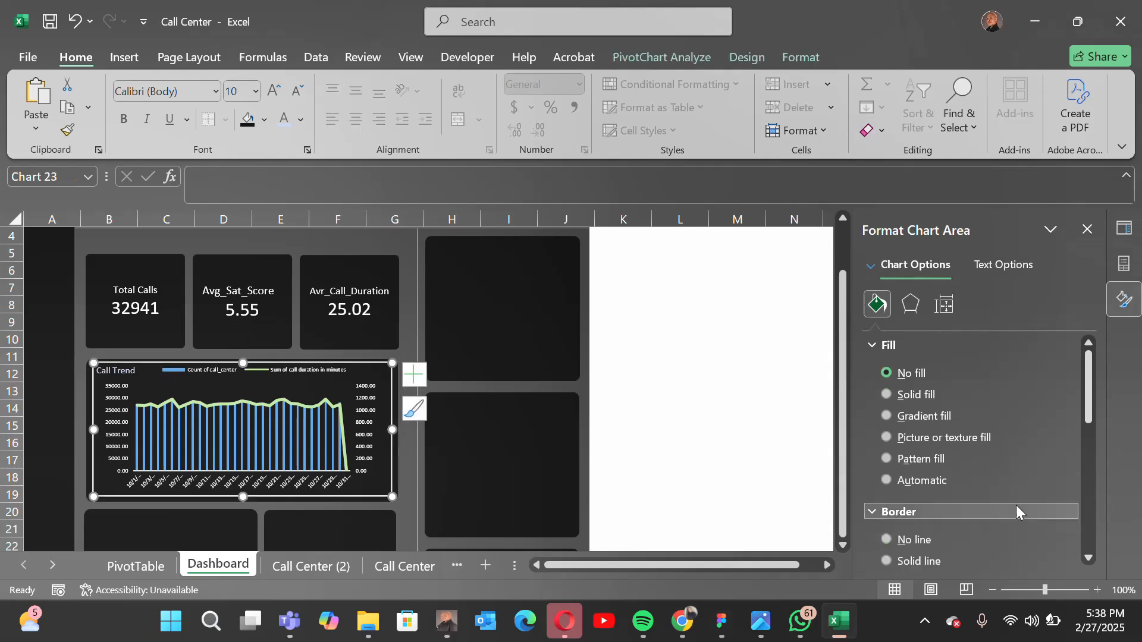
pyautogui.scroll(-2, 1006, 506)
pyautogui.click(887, 454)
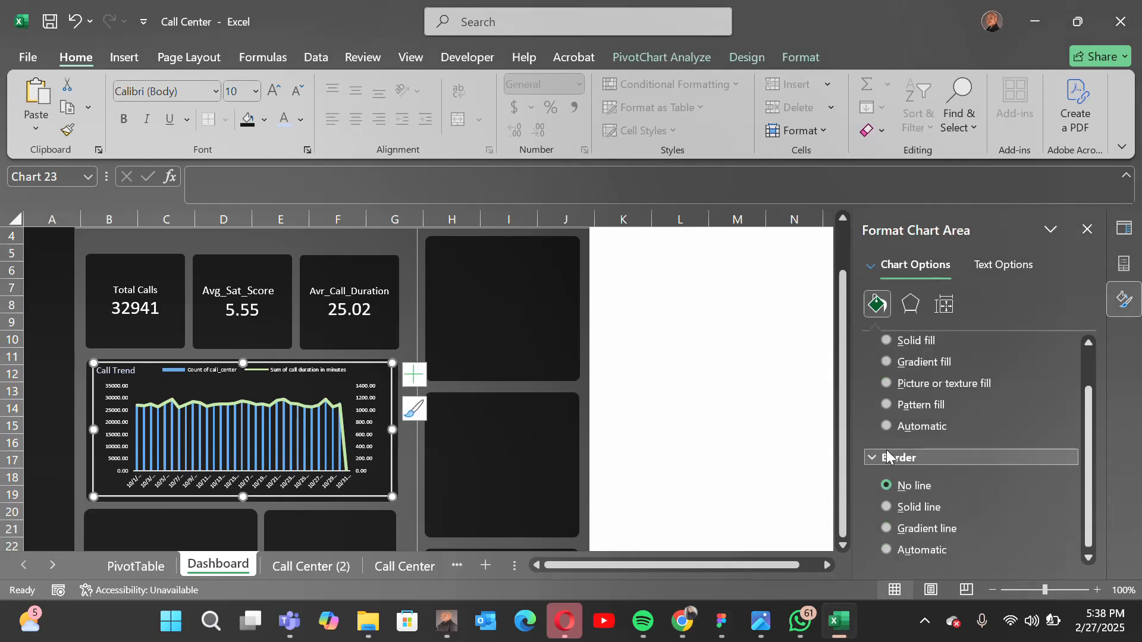
pyautogui.click(710, 453)
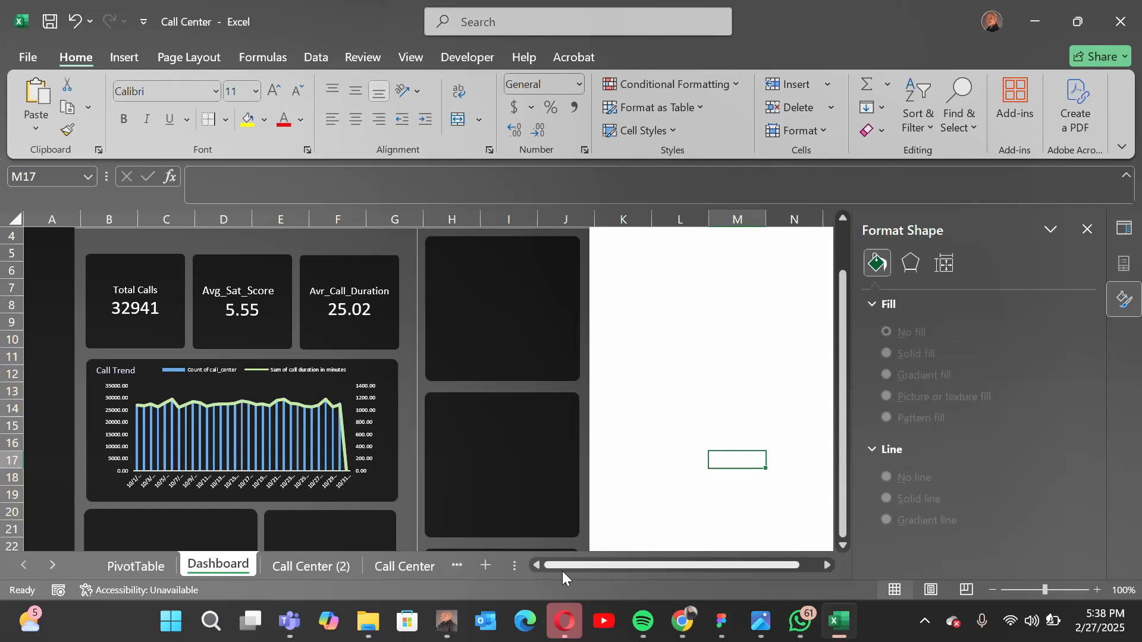
# - On the PivotTable sheet, move the Call Trend chart over the daily calls pivot table and add a vertical border line along column J
pyautogui.scroll(-3, 562, 572)
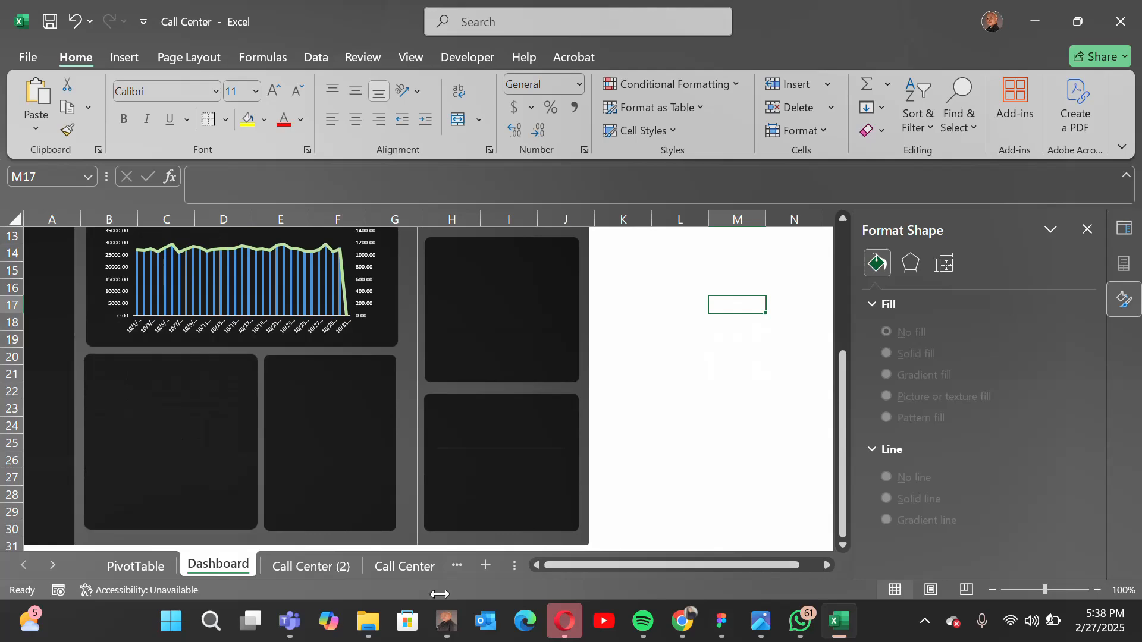
pyautogui.click(141, 573)
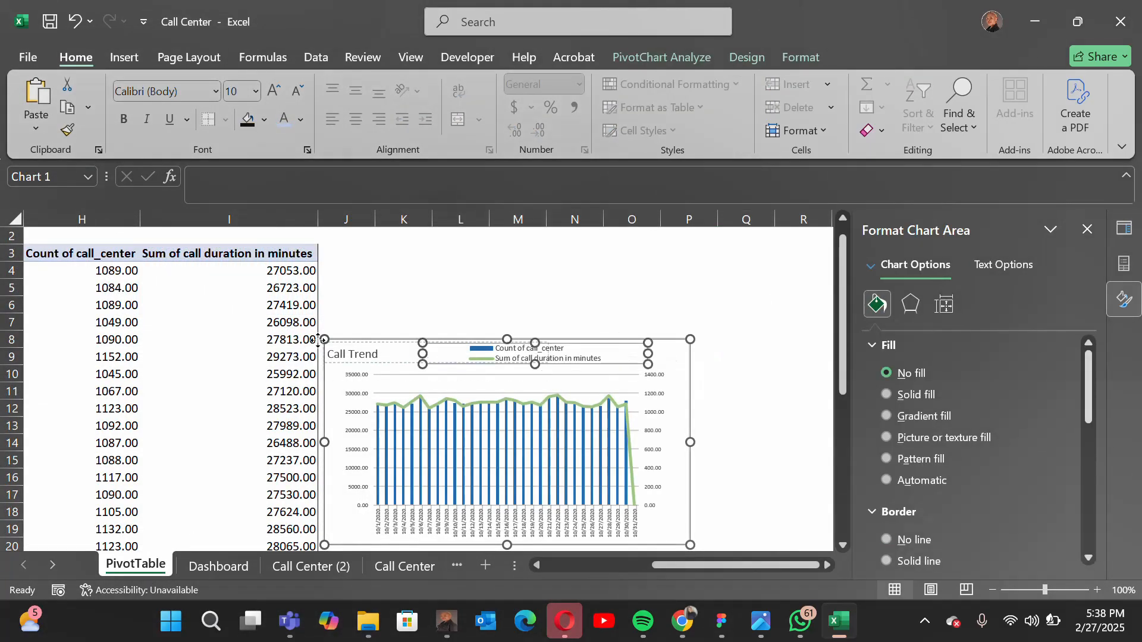
pyautogui.moveTo(442, 347); pyautogui.dragTo(344, 343)
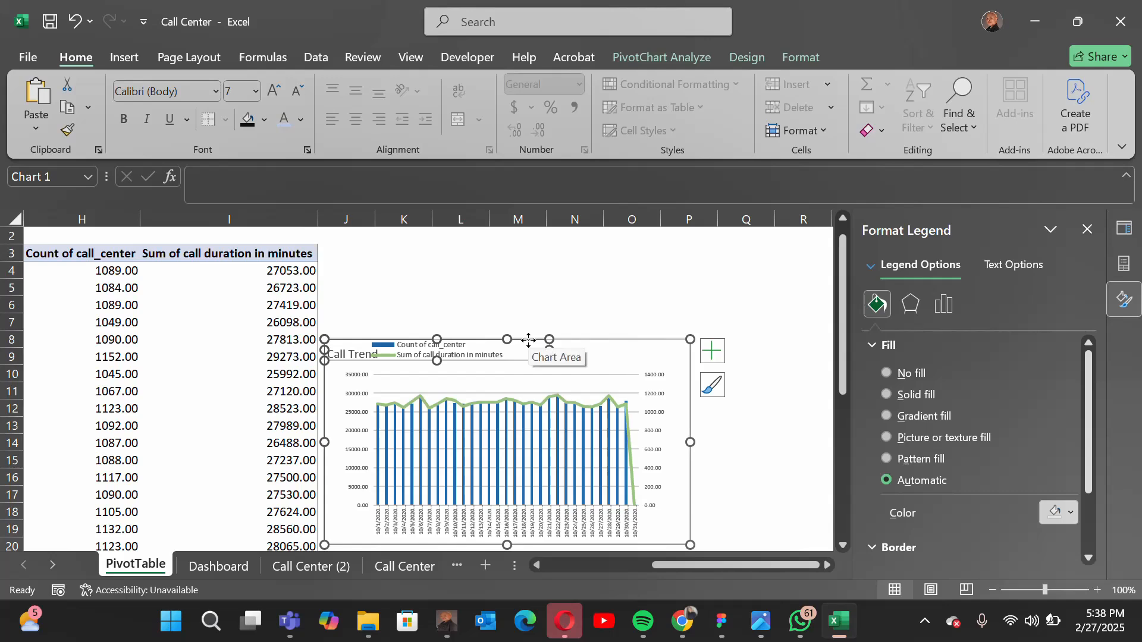
pyautogui.hotkey('ctrl', 'z')
pyautogui.moveTo(640, 349); pyautogui.dragTo(246, 369)
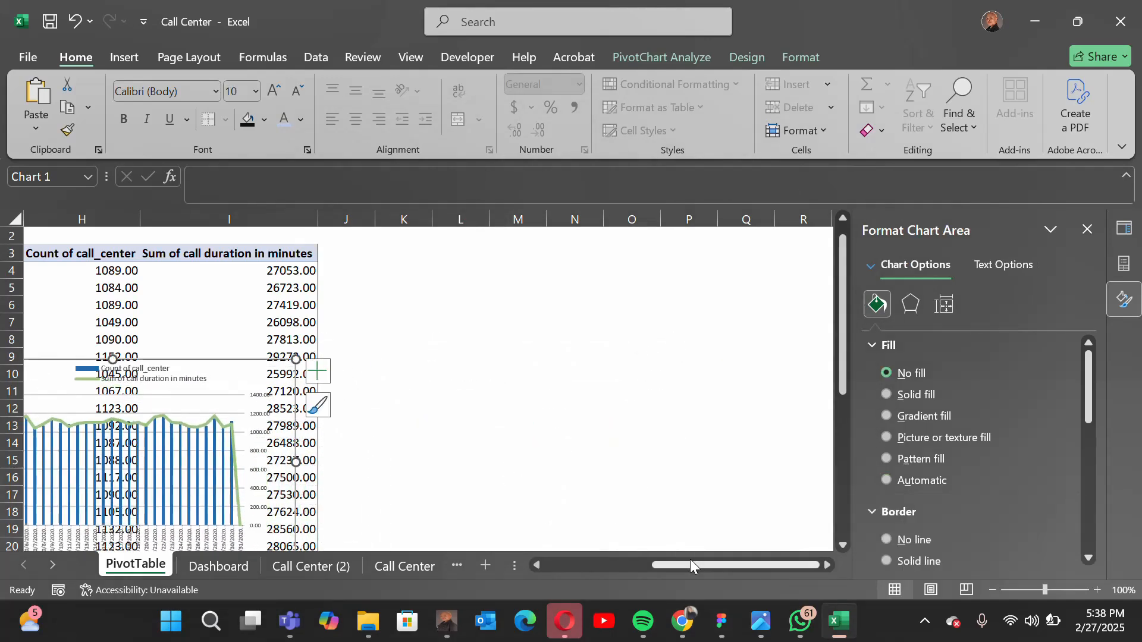
pyautogui.moveTo(690, 559); pyautogui.dragTo(641, 559)
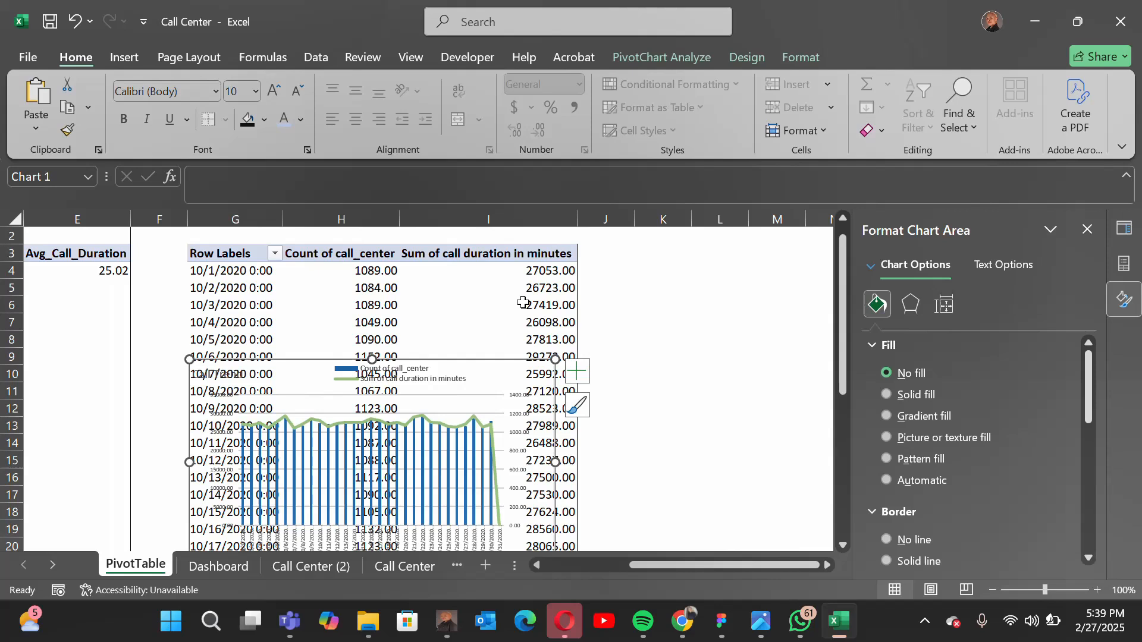
pyautogui.click(591, 215)
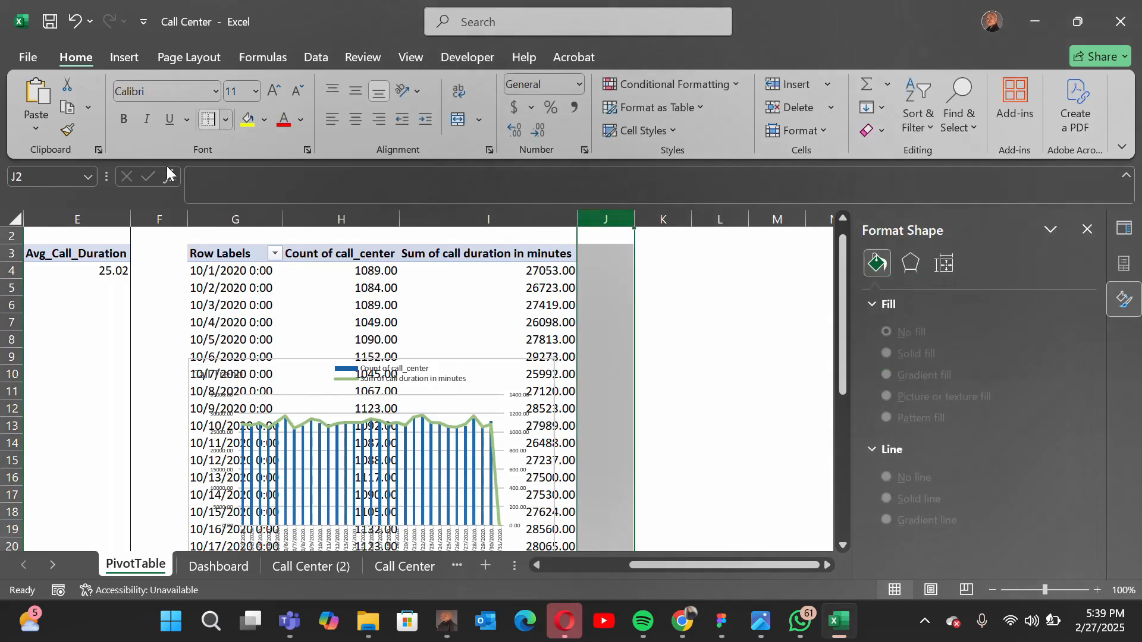
# - Copy the Avg_Call_Duration pivot table in E3:E4 and paste it at cell K3
pyautogui.moveTo(48, 257); pyautogui.dragTo(93, 281)
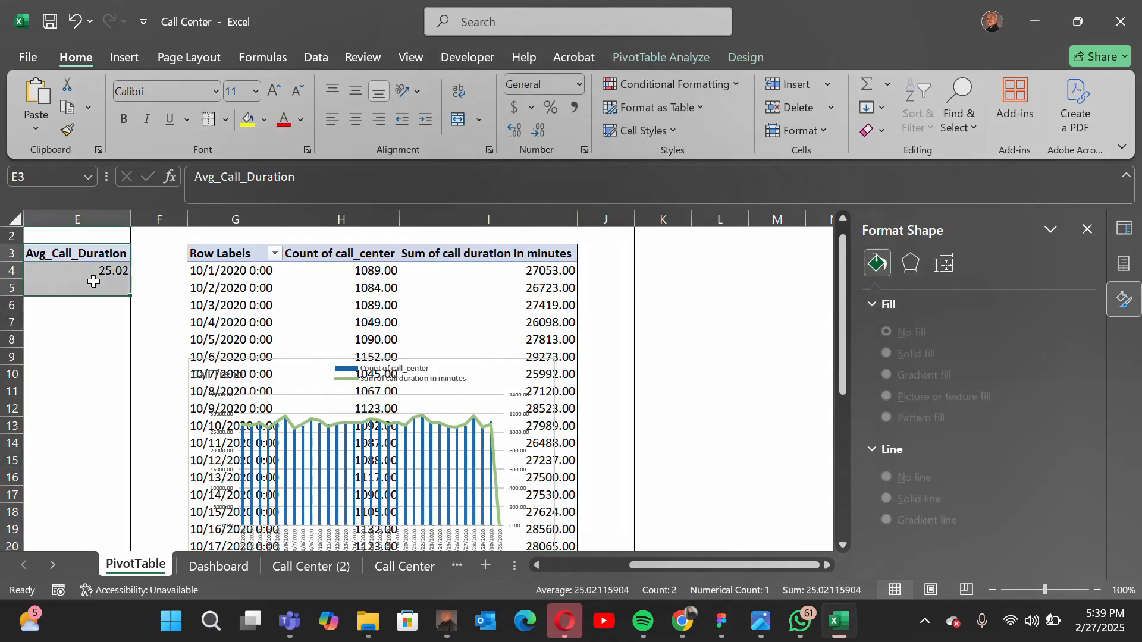
pyautogui.click(88, 271)
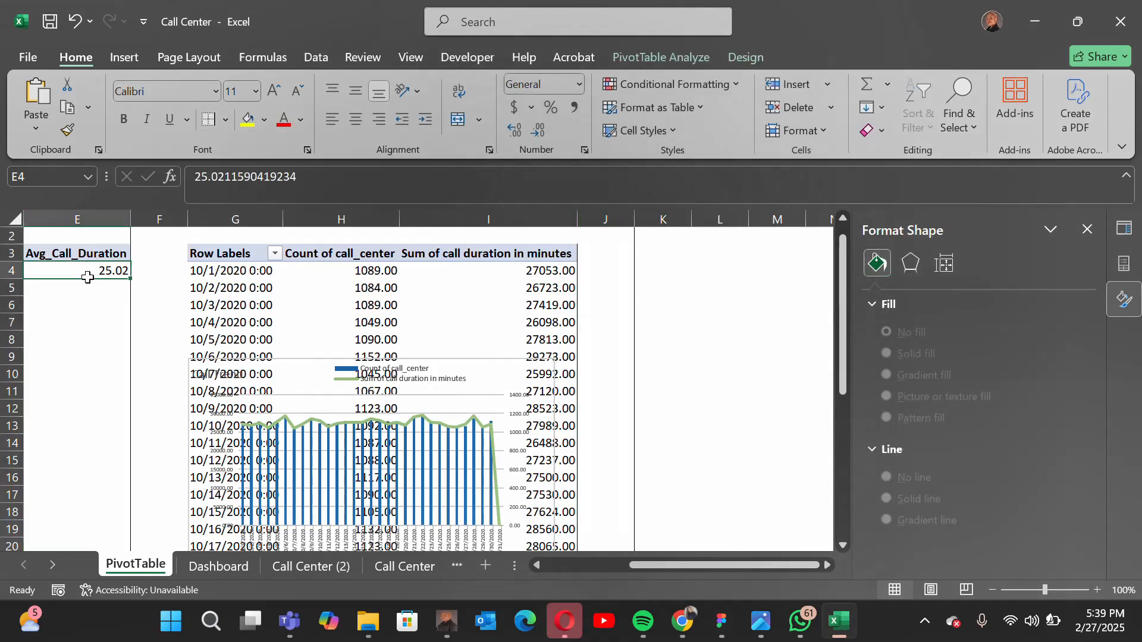
pyautogui.click(34, 245)
pyautogui.click(62, 293)
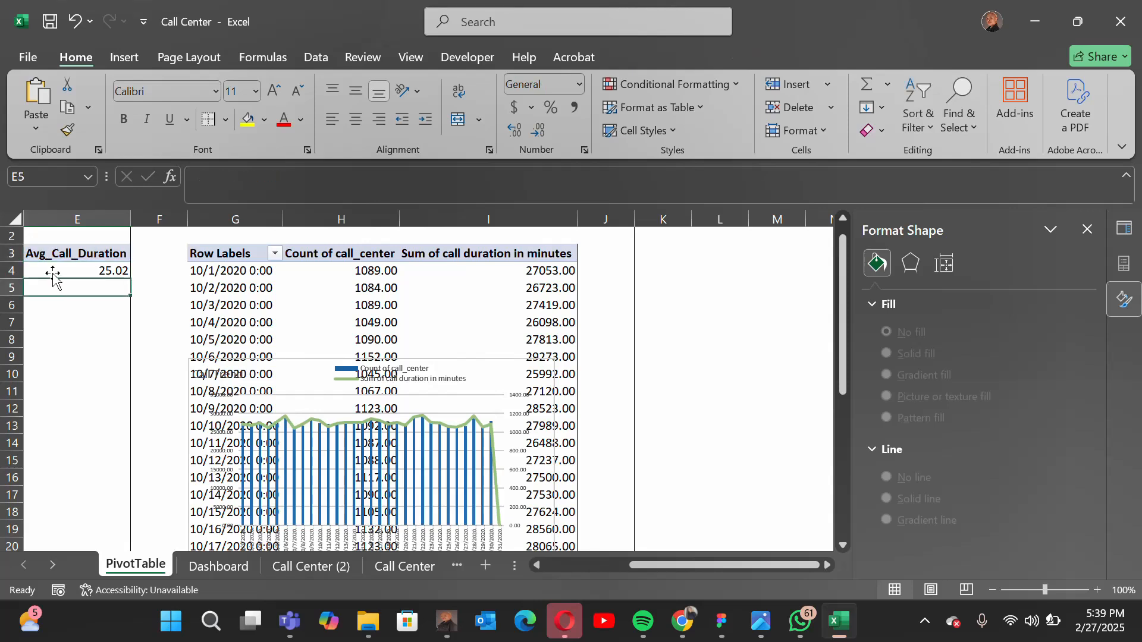
pyautogui.moveTo(27, 254); pyautogui.dragTo(72, 264)
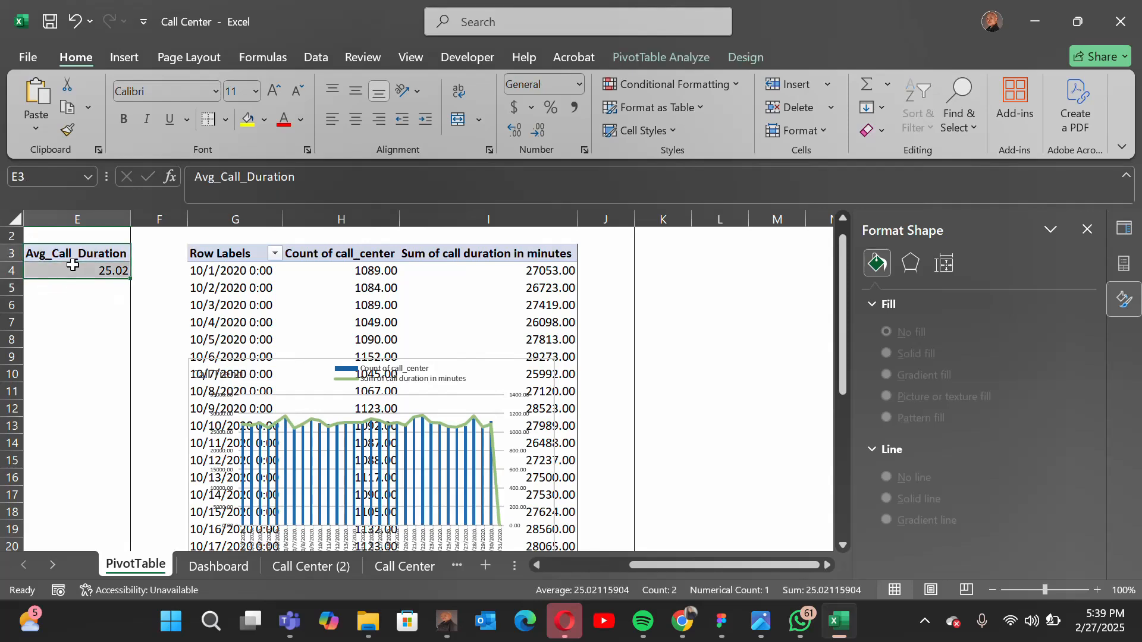
pyautogui.hotkey('ctrl', 'c')
pyautogui.click(693, 270)
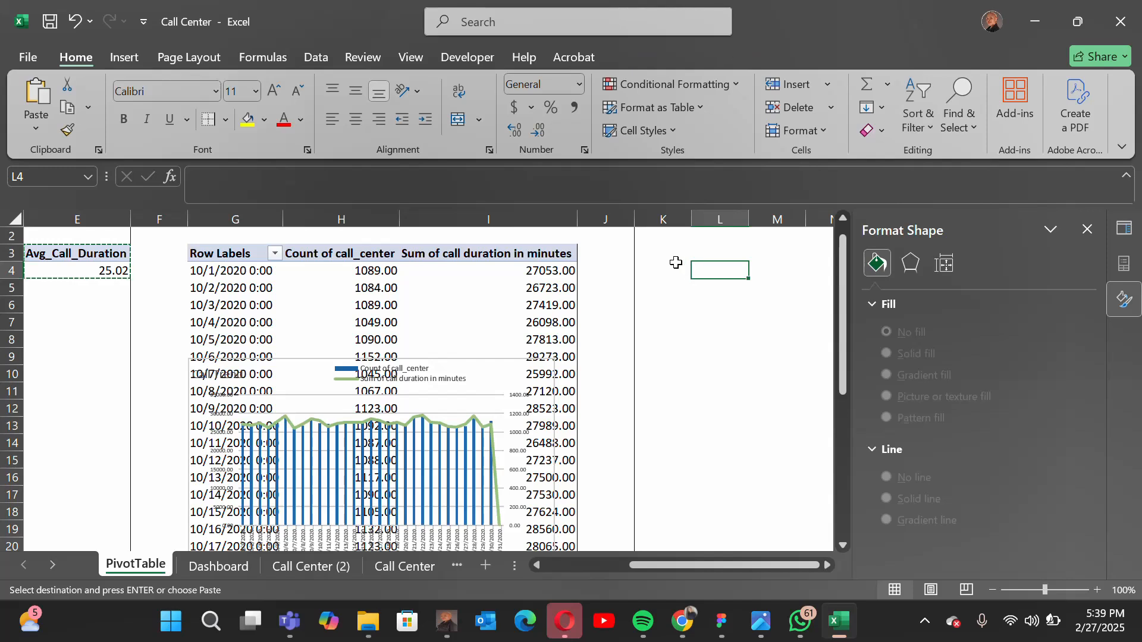
pyautogui.click(676, 265)
pyautogui.click(676, 251)
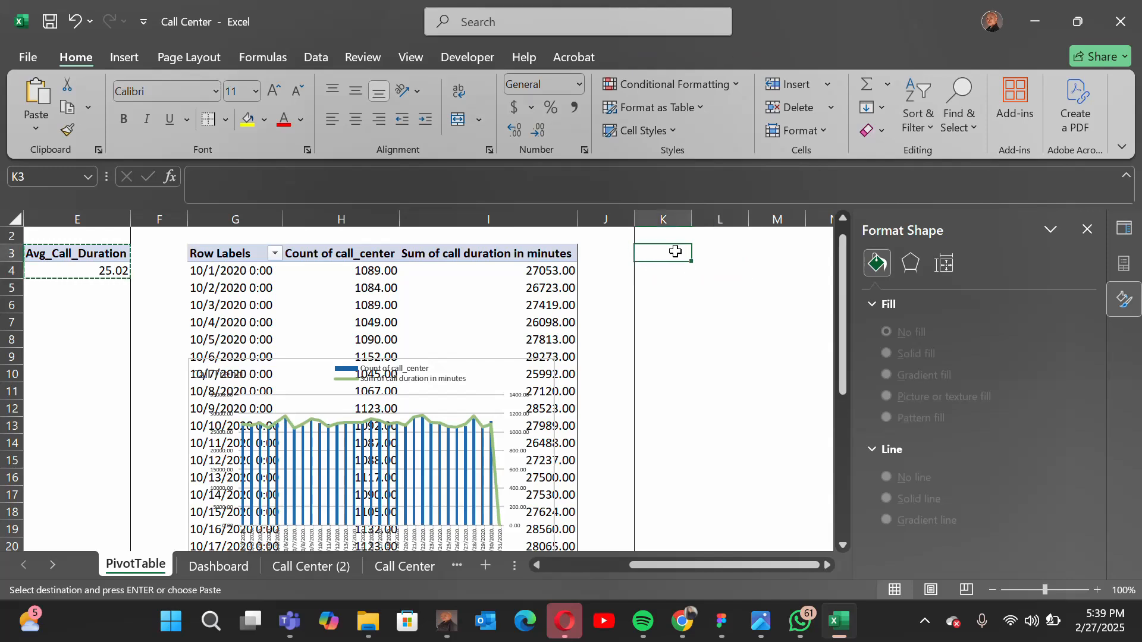
pyautogui.hotkey('ctrl', 'v')
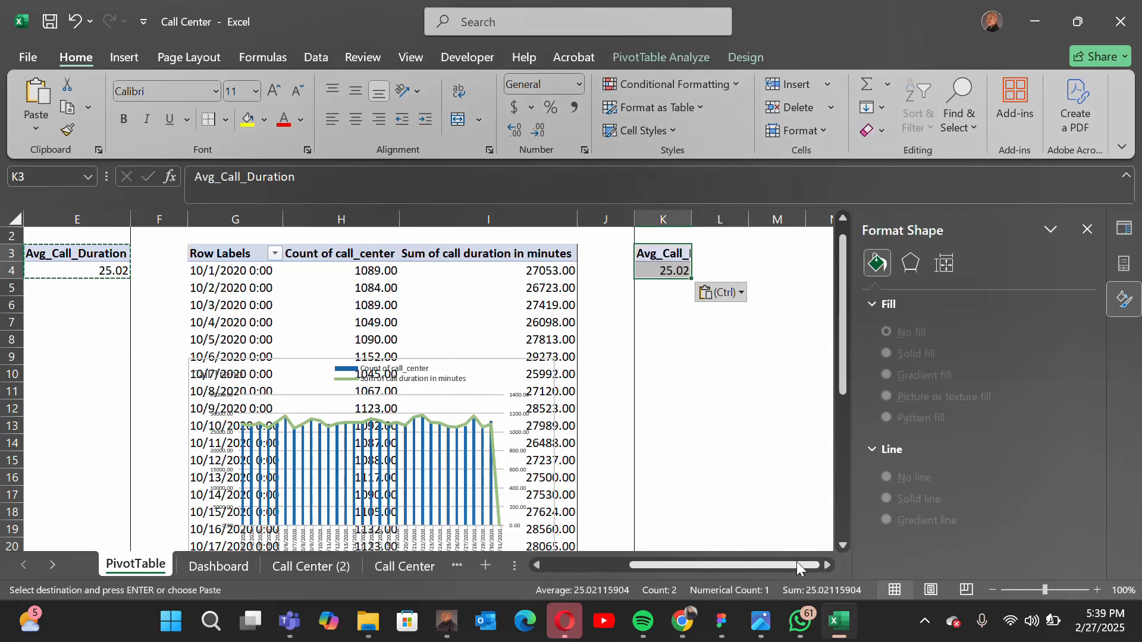
# - Remove the average call duration field from the copied pivot table and add state to its rows
pyautogui.click(1087, 230)
pyautogui.moveTo(1019, 525); pyautogui.dragTo(765, 568)
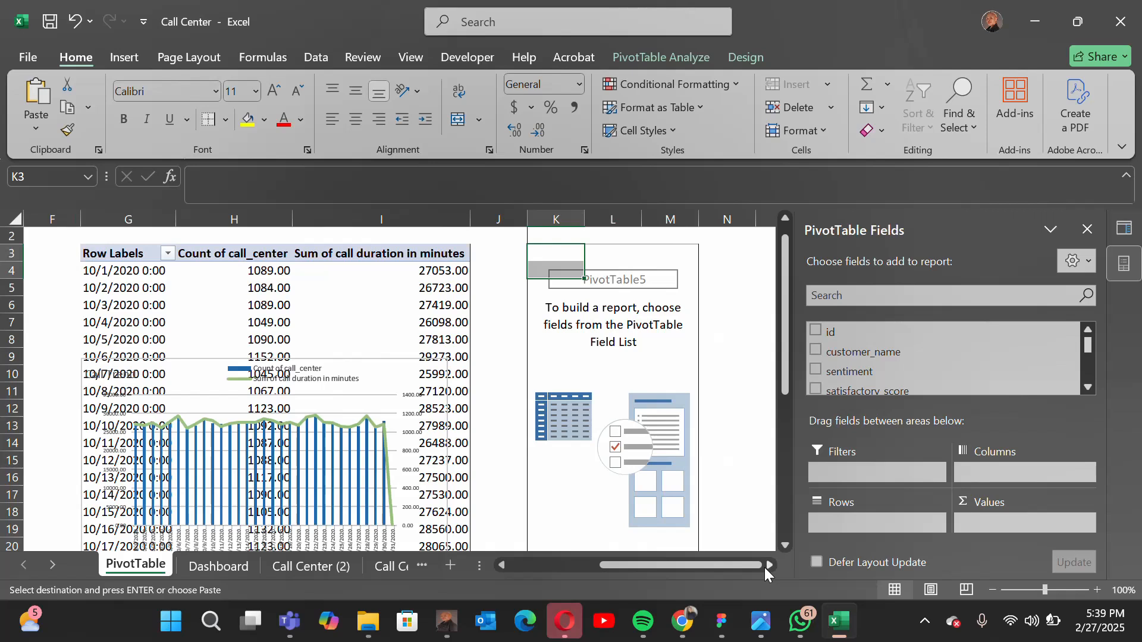
pyautogui.click(1087, 387)
pyautogui.click(1087, 386)
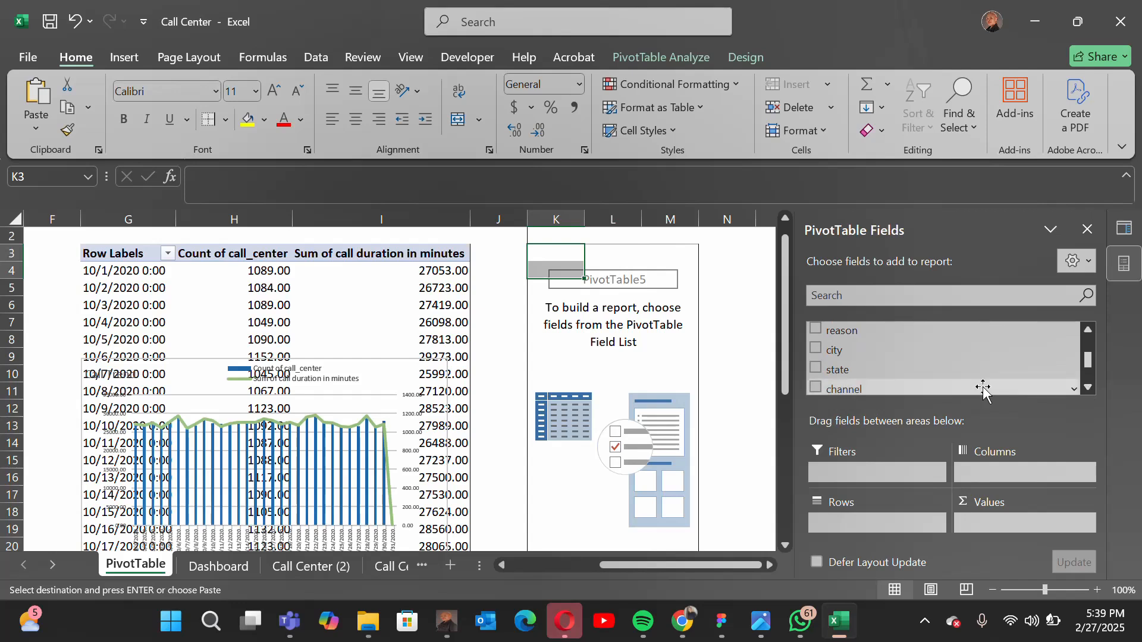
pyautogui.moveTo(866, 372); pyautogui.dragTo(861, 530)
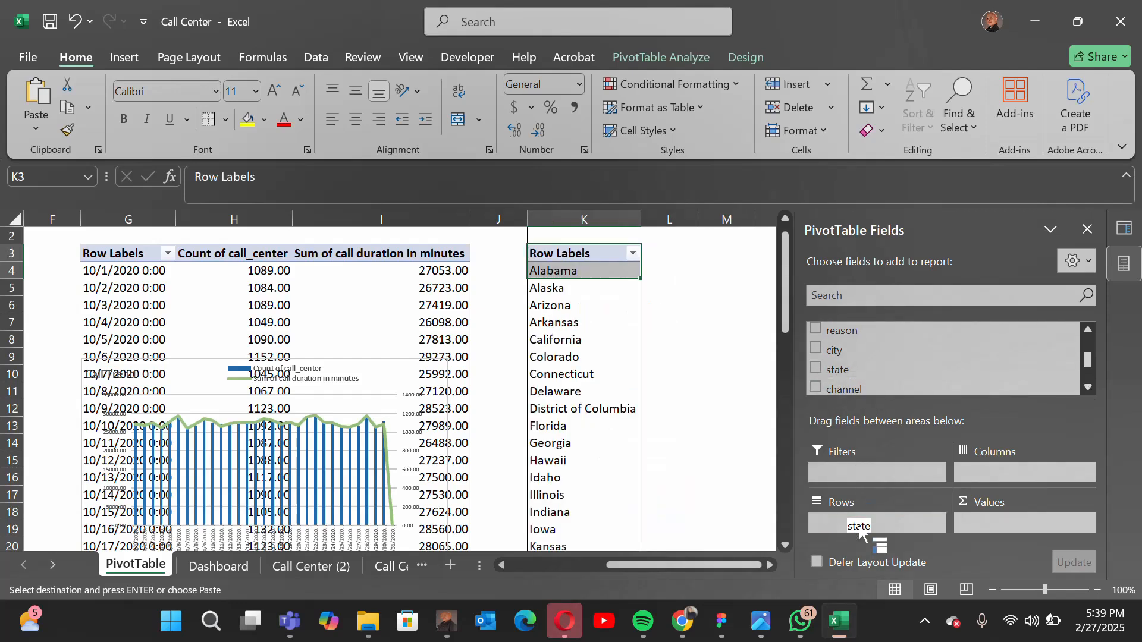
# - Add call_center to the state pivot table's values as a count
pyautogui.moveTo(708, 567); pyautogui.dragTo(736, 567)
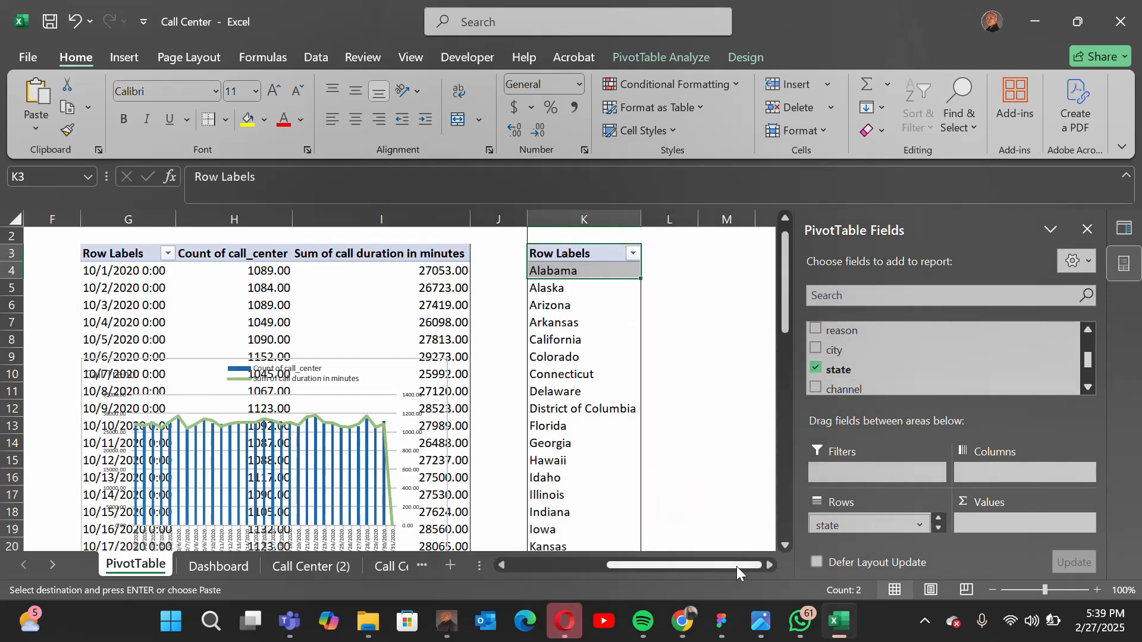
pyautogui.click(1089, 386)
pyautogui.click(1088, 387)
pyautogui.click(1089, 386)
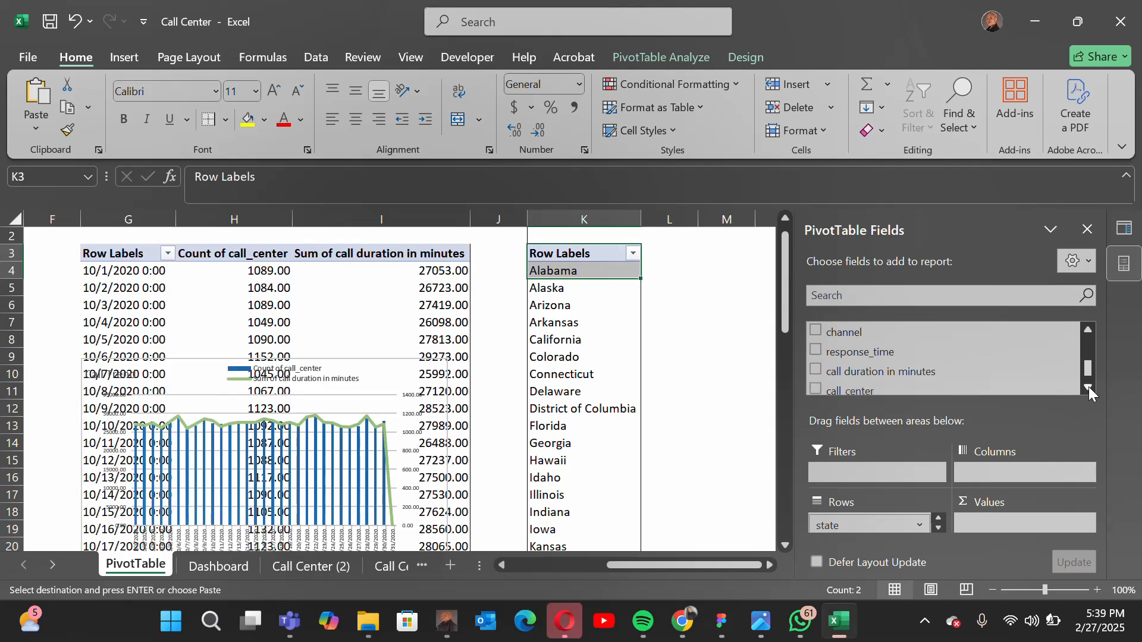
pyautogui.click(1088, 387)
pyautogui.moveTo(840, 373); pyautogui.dragTo(1004, 527)
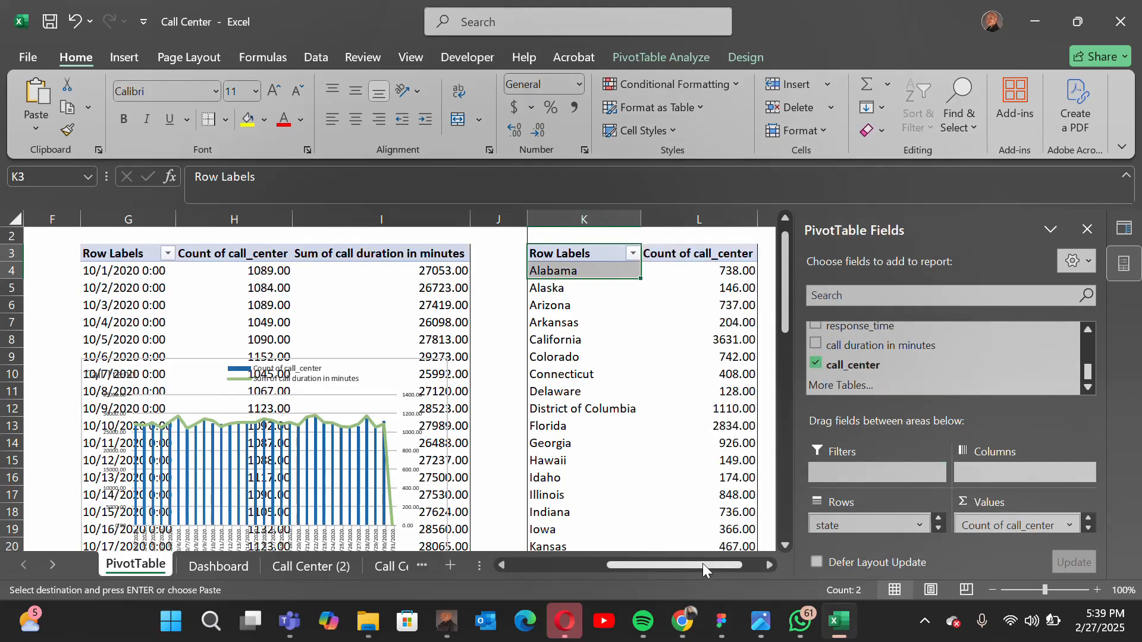
# - Insert a Filled Map chart from the state call counts, selecting the range K4:M54 without the header and grand total
pyautogui.moveTo(720, 565); pyautogui.dragTo(763, 572)
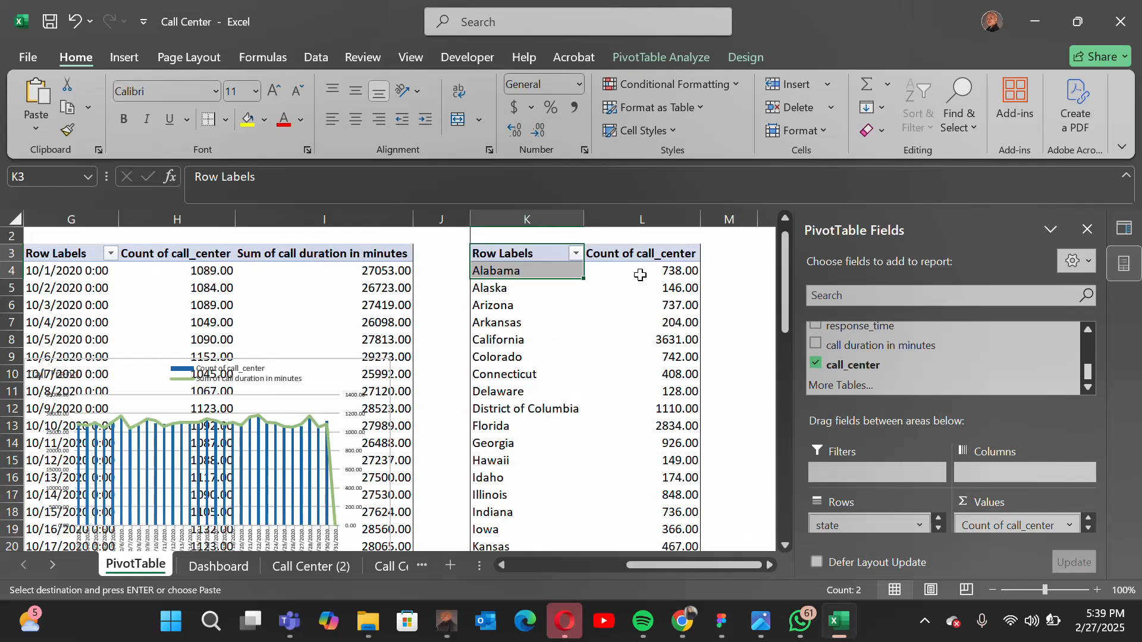
pyautogui.scroll(-10, 651, 428)
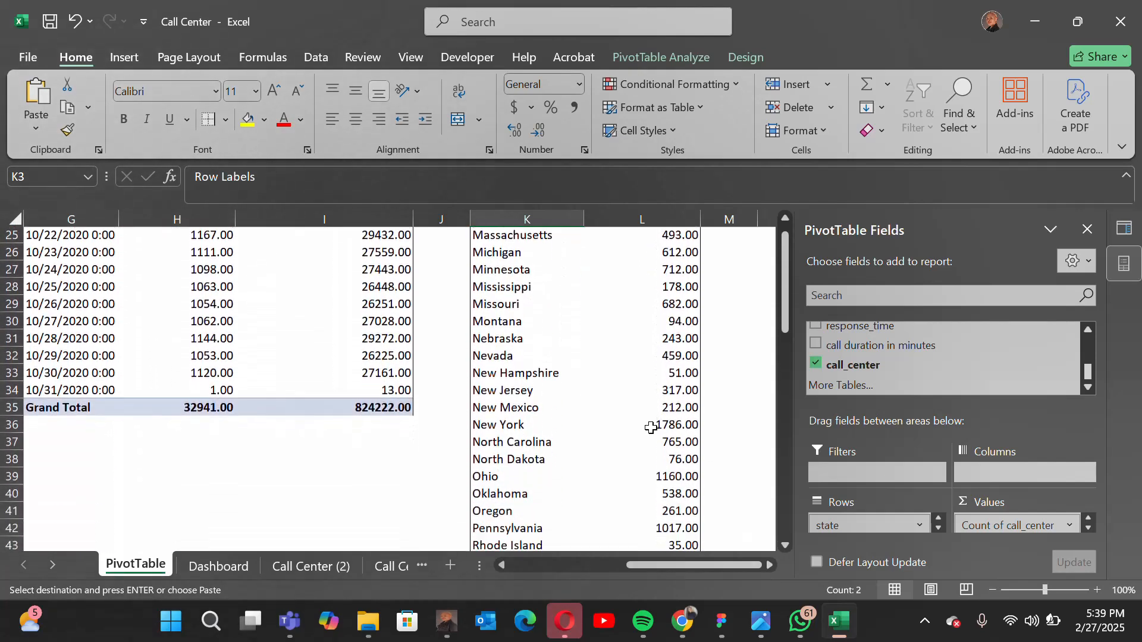
pyautogui.scroll(-4, 651, 428)
pyautogui.scroll(8, 651, 428)
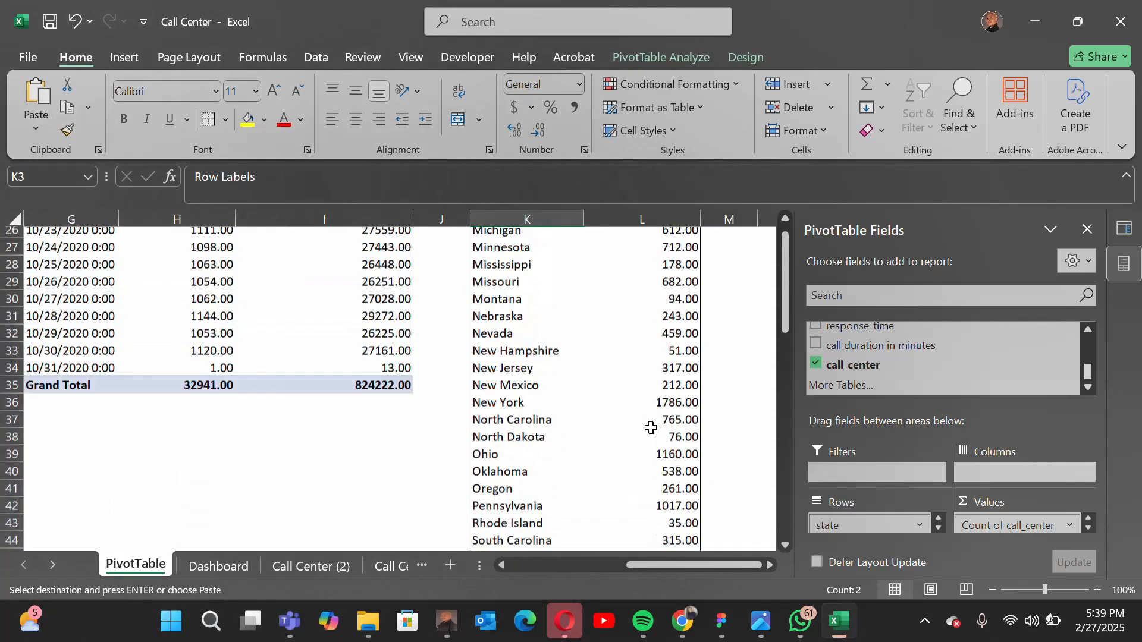
pyautogui.scroll(-2, 651, 428)
pyautogui.scroll(1, 650, 428)
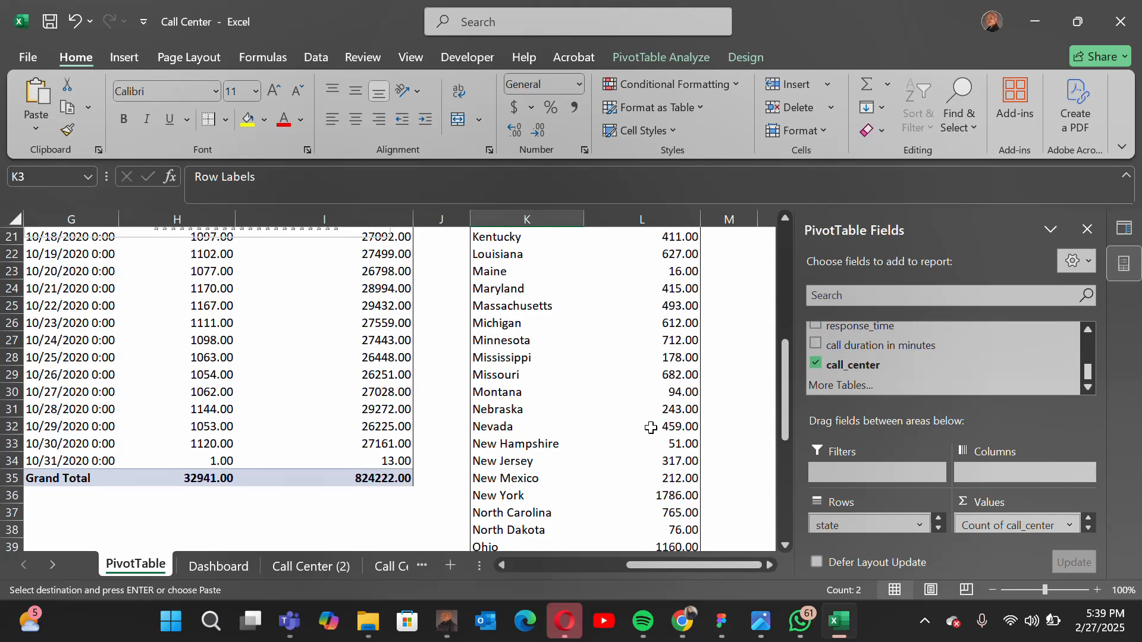
pyautogui.scroll(-5, 724, 482)
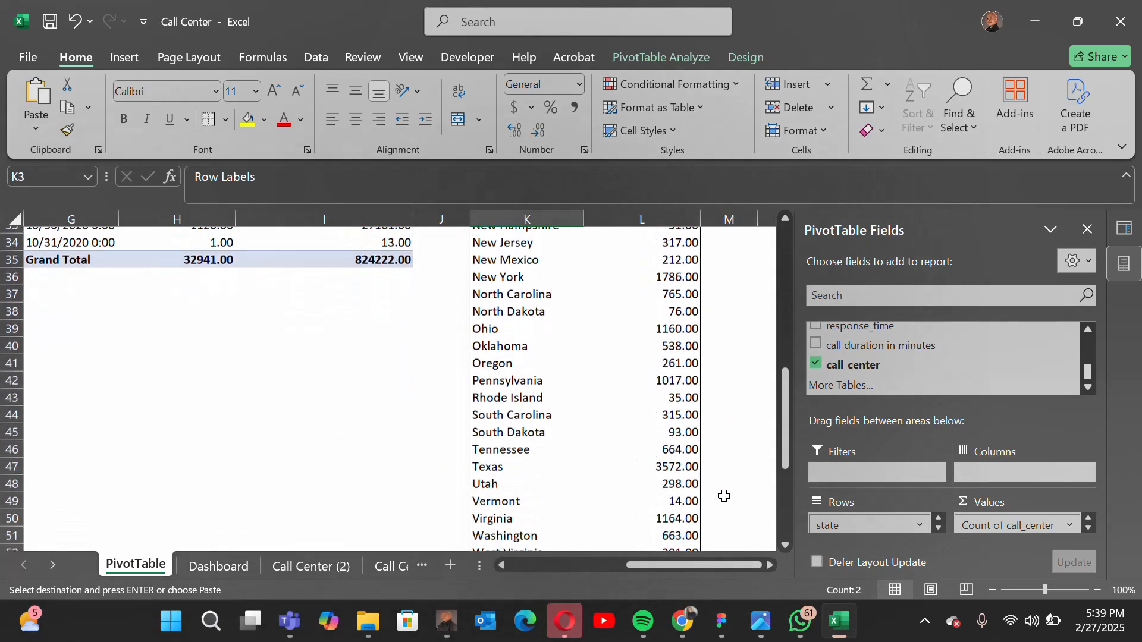
pyautogui.scroll(-1, 724, 496)
pyautogui.moveTo(731, 493); pyautogui.dragTo(493, 270)
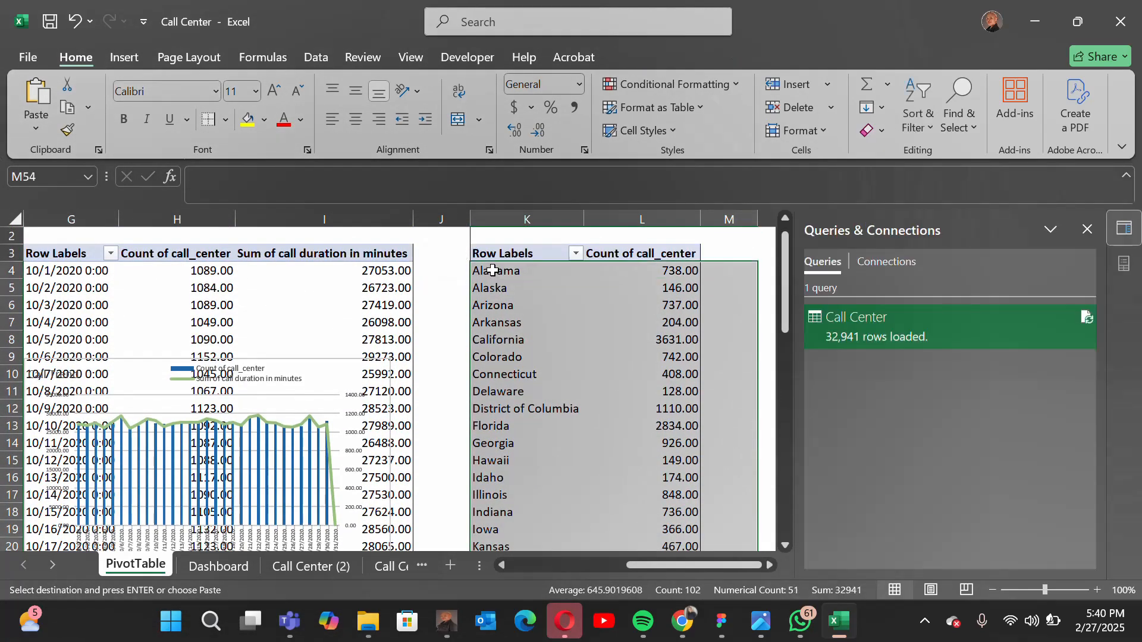
pyautogui.click(118, 58)
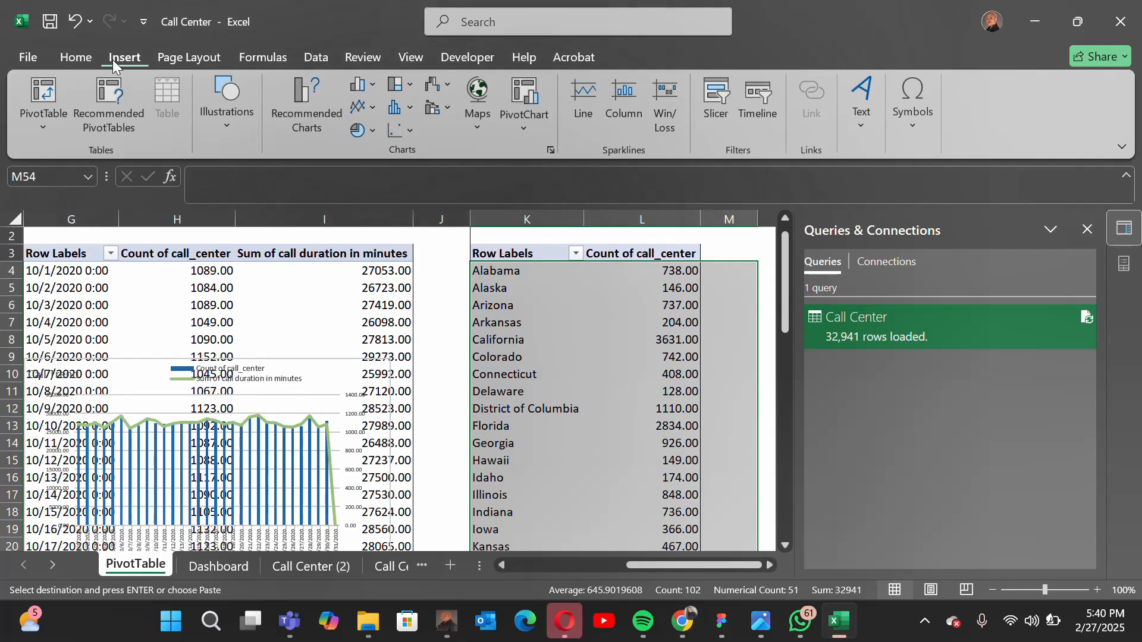
pyautogui.click(473, 129)
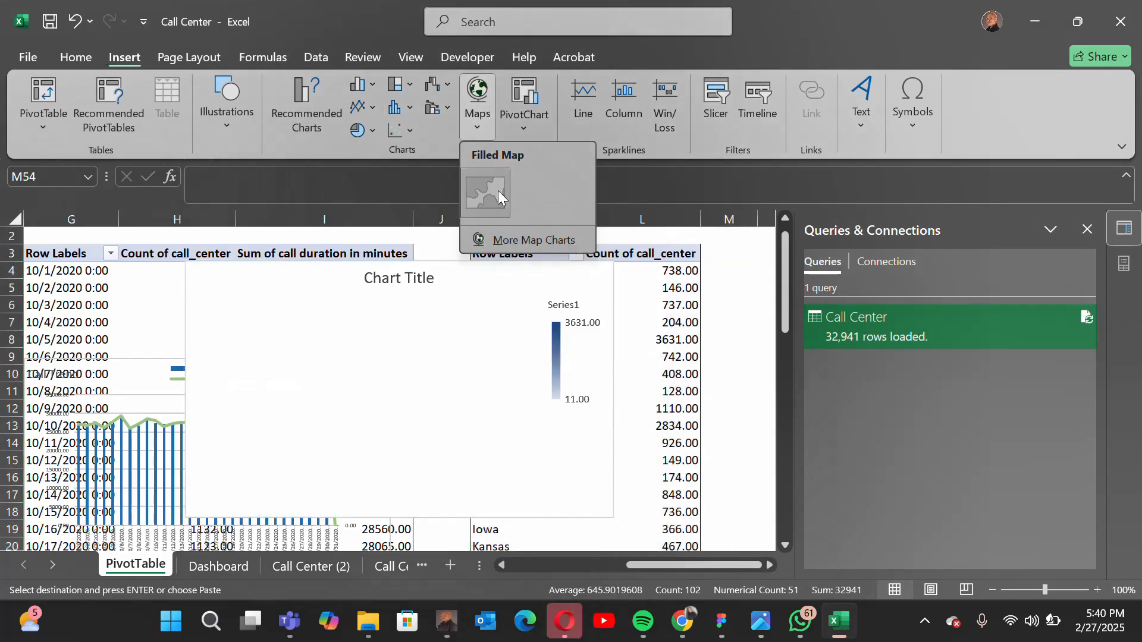
pyautogui.click(497, 190)
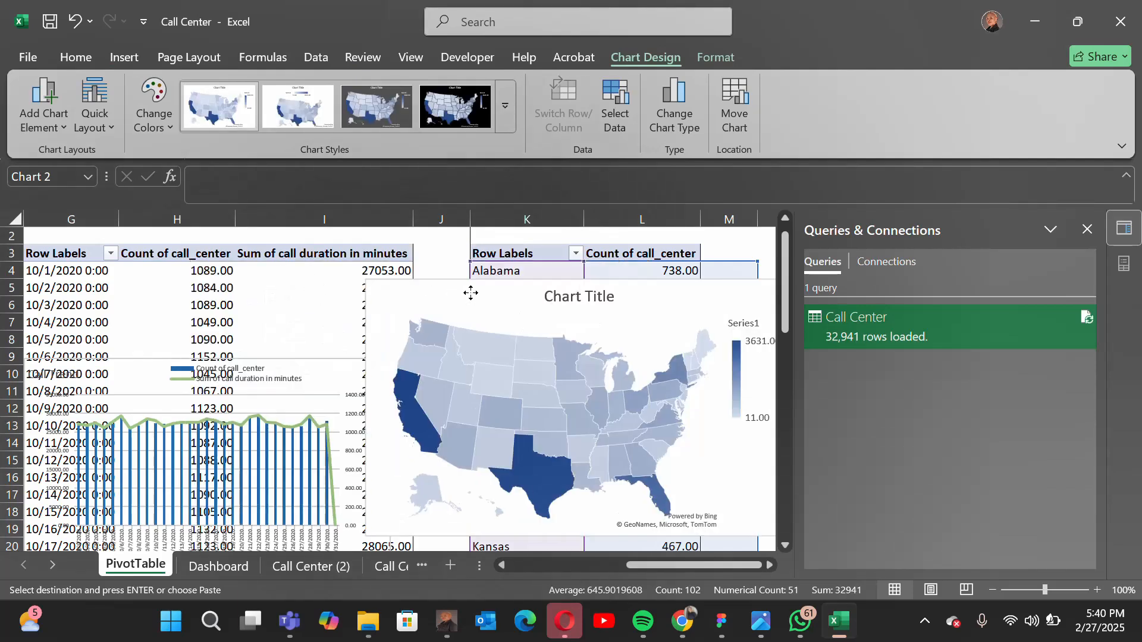
# - Shrink the map chart and place it over the state pivot table around rows 8 to 18, and delete its legend
pyautogui.moveTo(285, 273); pyautogui.dragTo(502, 296)
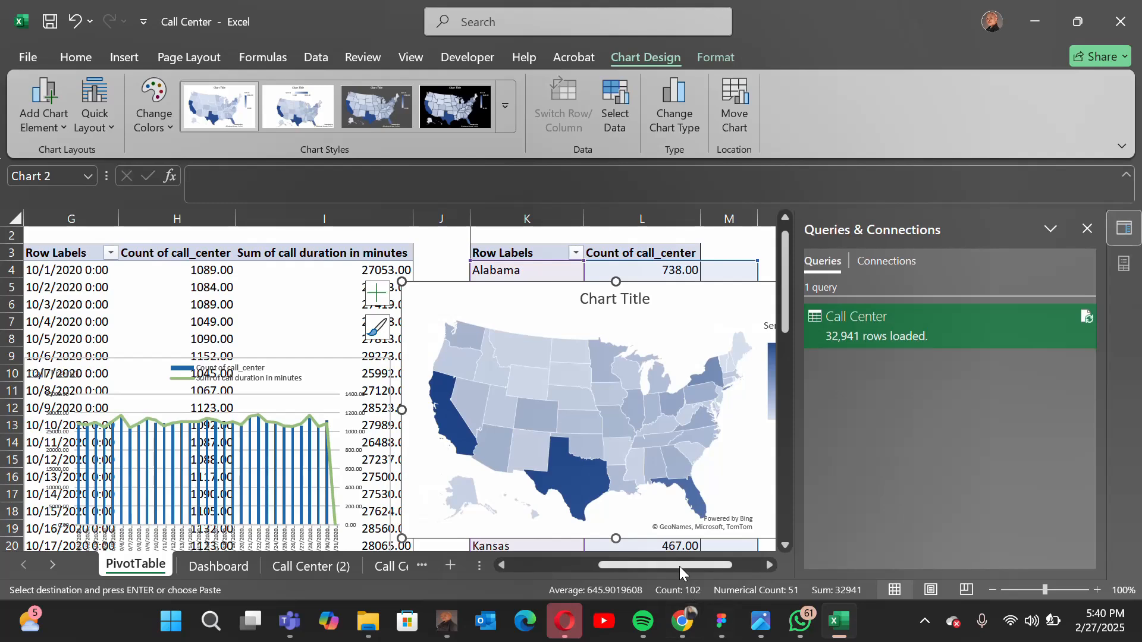
pyautogui.moveTo(680, 566); pyautogui.dragTo(741, 565)
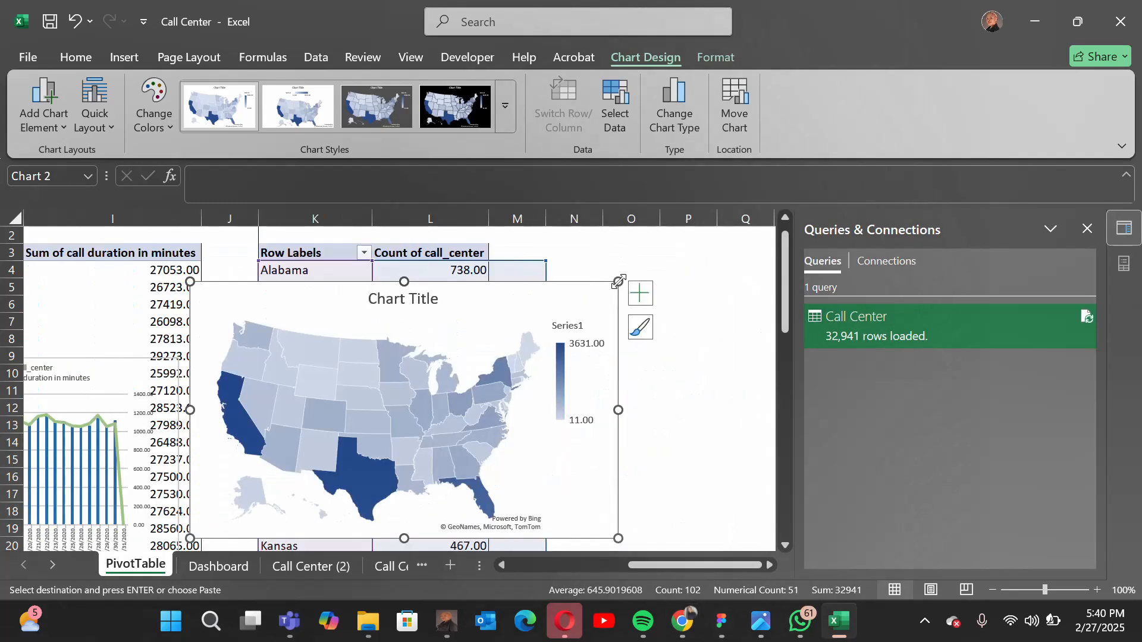
pyautogui.moveTo(618, 281); pyautogui.dragTo(527, 342)
pyautogui.moveTo(410, 352); pyautogui.dragTo(430, 339)
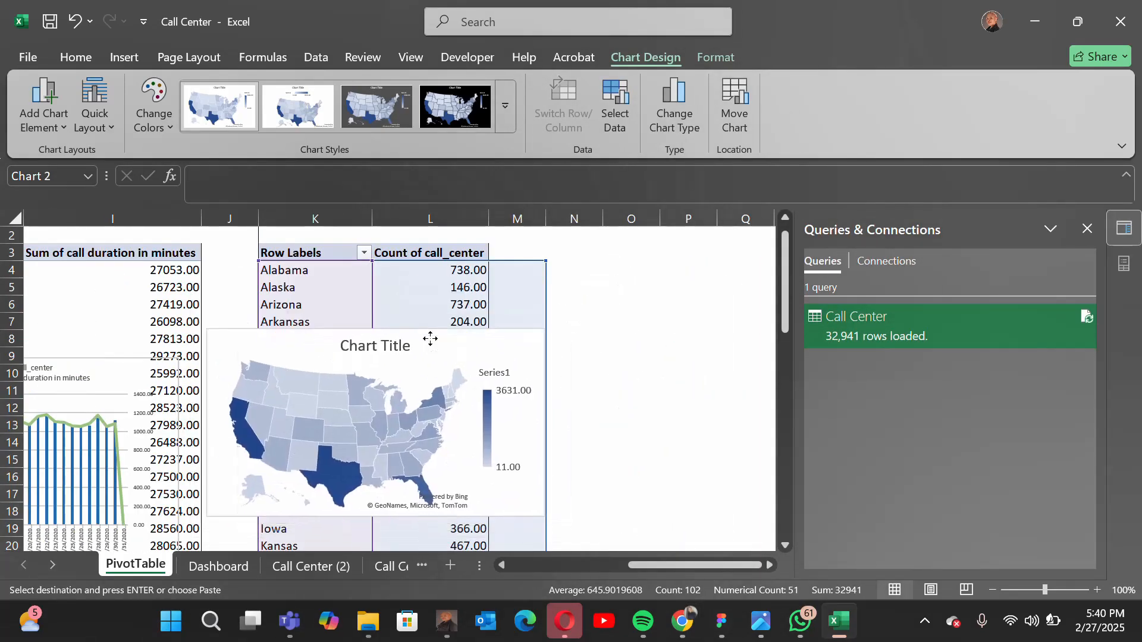
pyautogui.click(492, 407)
pyautogui.press('Delete')
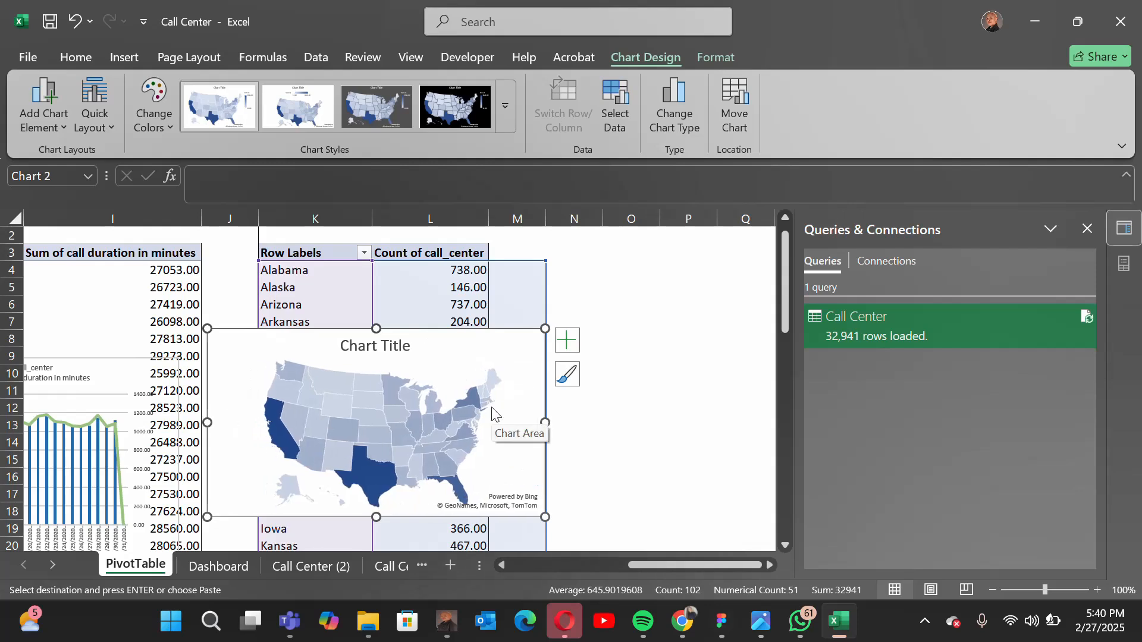
pyautogui.click(380, 348)
pyautogui.click(379, 349)
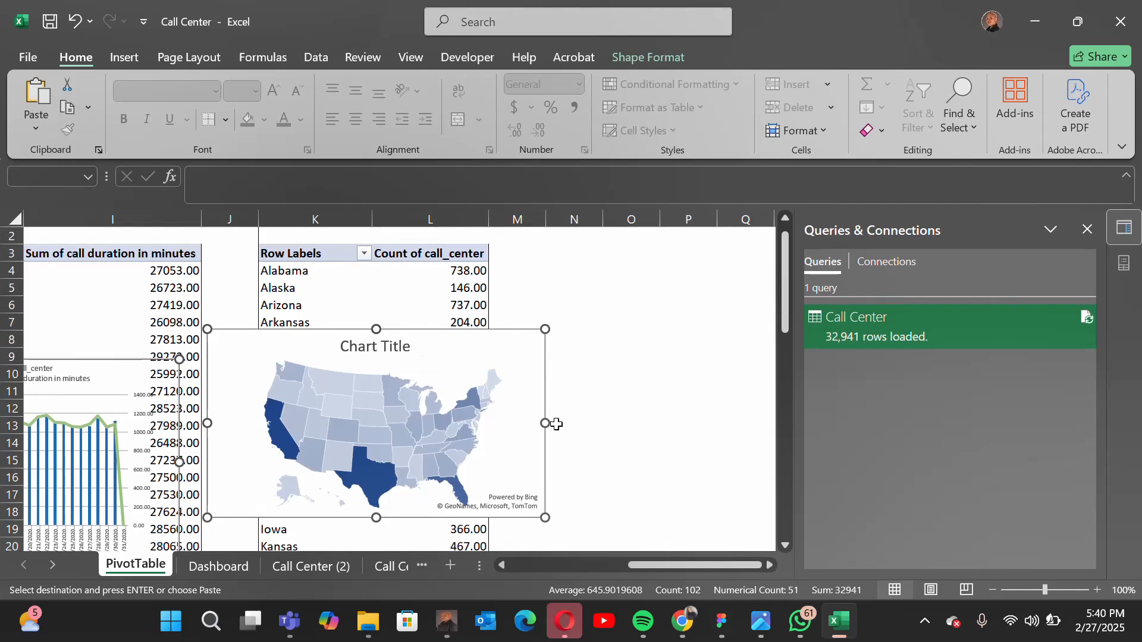
pyautogui.moveTo(547, 426); pyautogui.dragTo(506, 425)
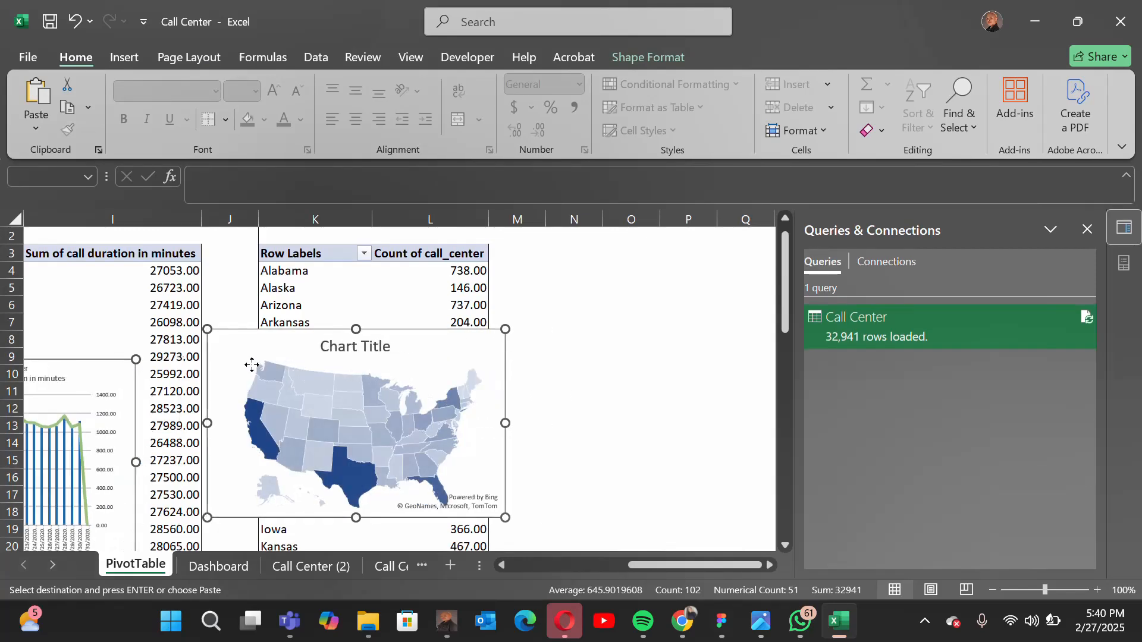
pyautogui.moveTo(283, 347); pyautogui.dragTo(368, 350)
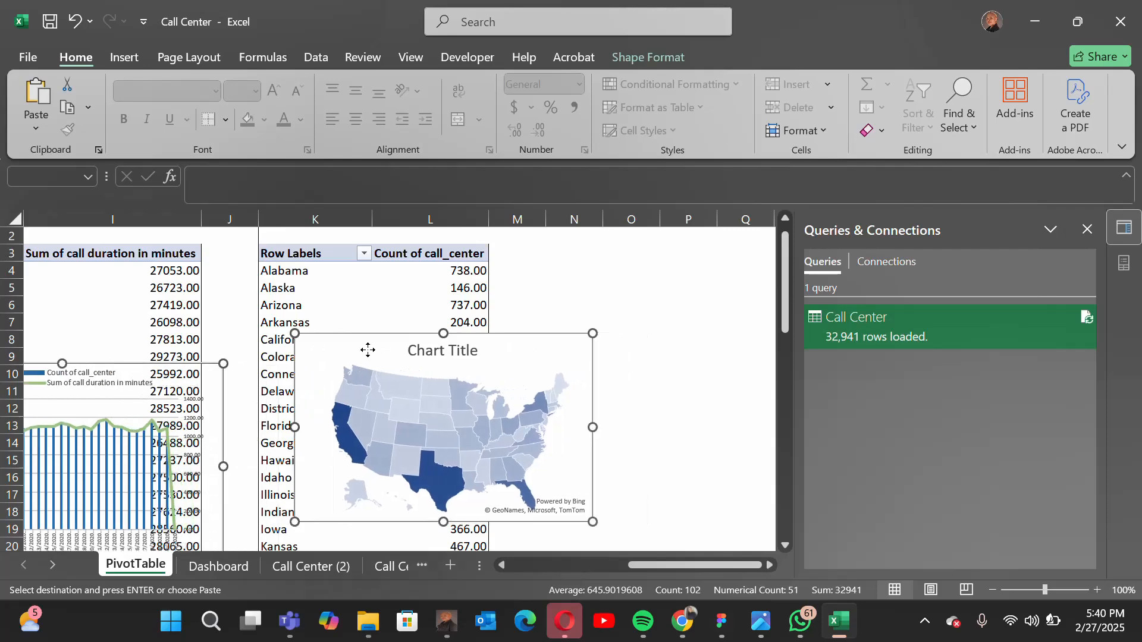
# - Undo the latest chart edits back through the legend deletion, and place the map chart over the state pivot table around rows 7 to 17
pyautogui.hotkey('ctrl', 'z')
pyautogui.hotkey('ctrl', 'z')
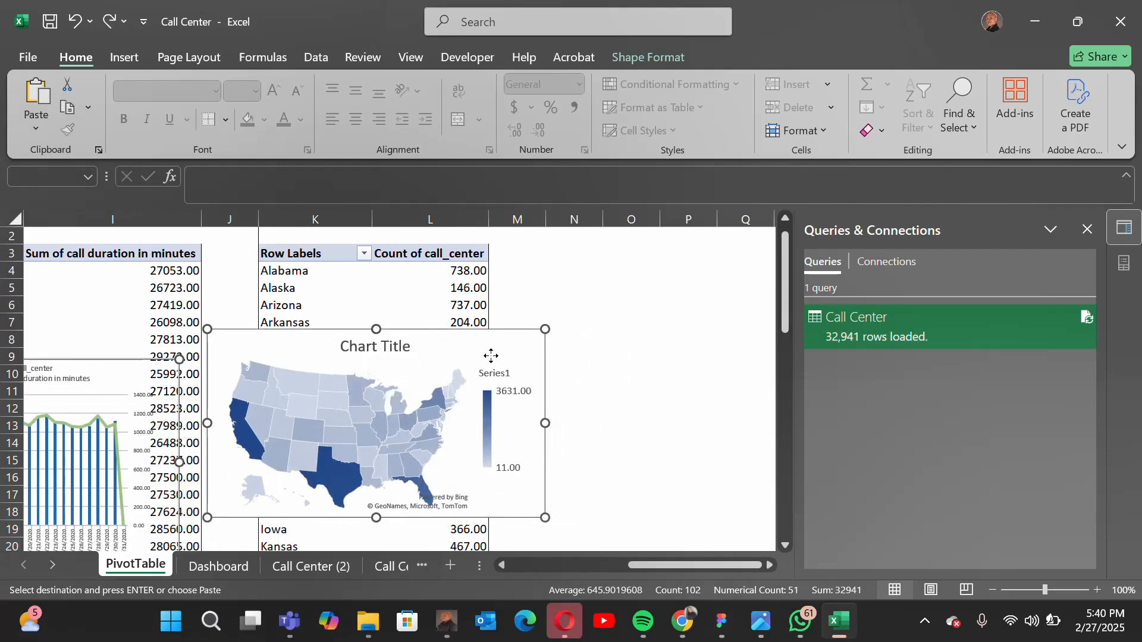
pyautogui.moveTo(491, 355); pyautogui.dragTo(406, 327)
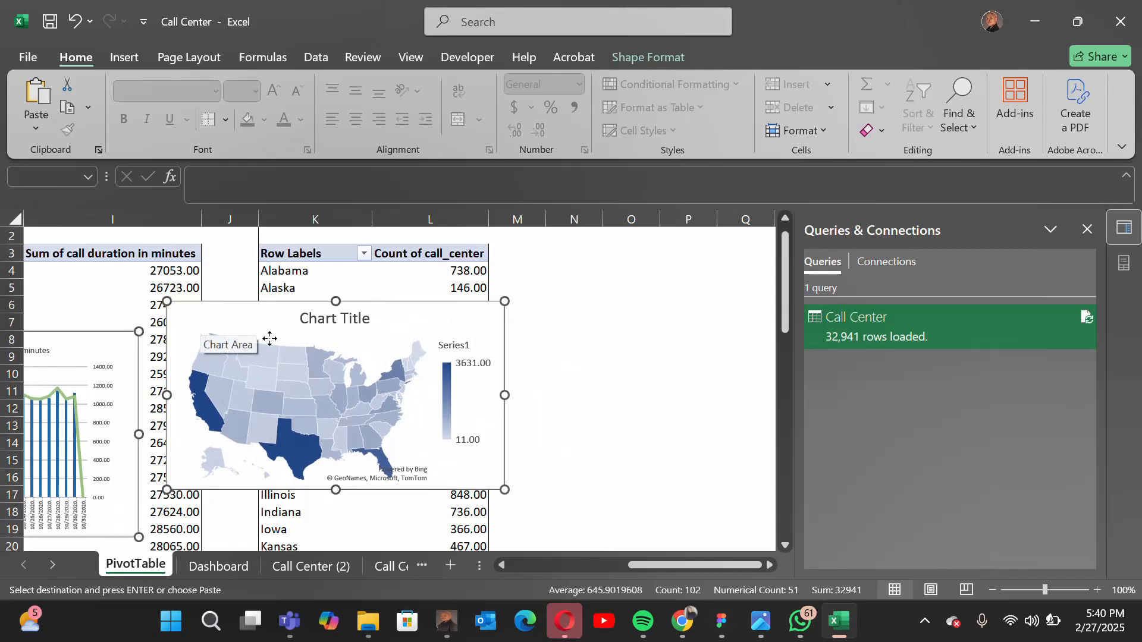
pyautogui.click(541, 321)
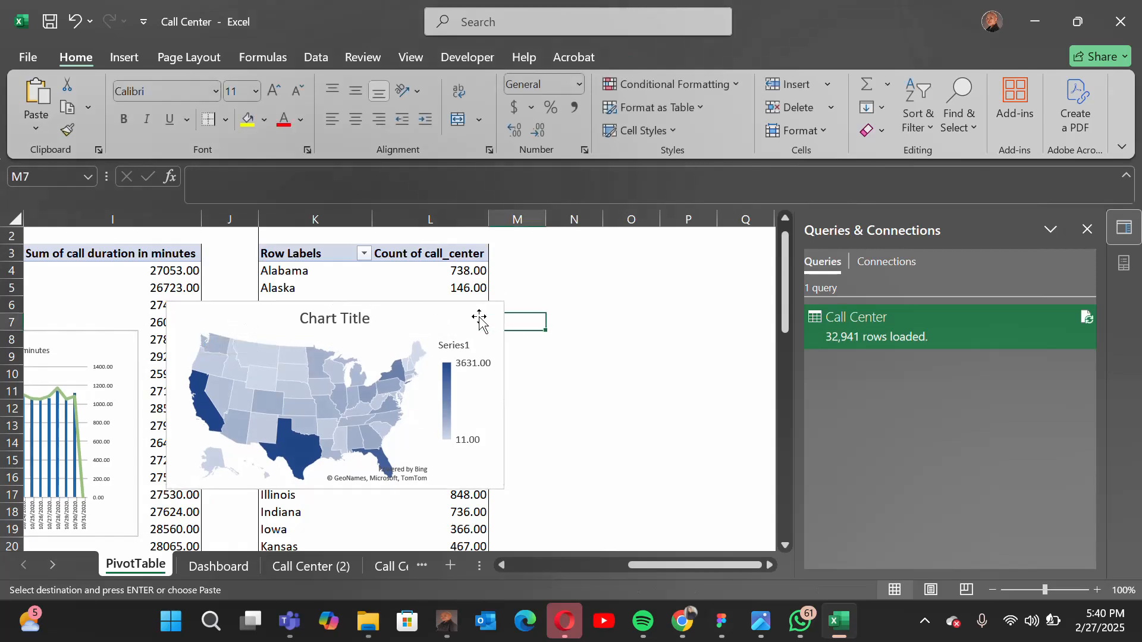
pyautogui.click(470, 321)
pyautogui.moveTo(468, 321); pyautogui.dragTo(524, 334)
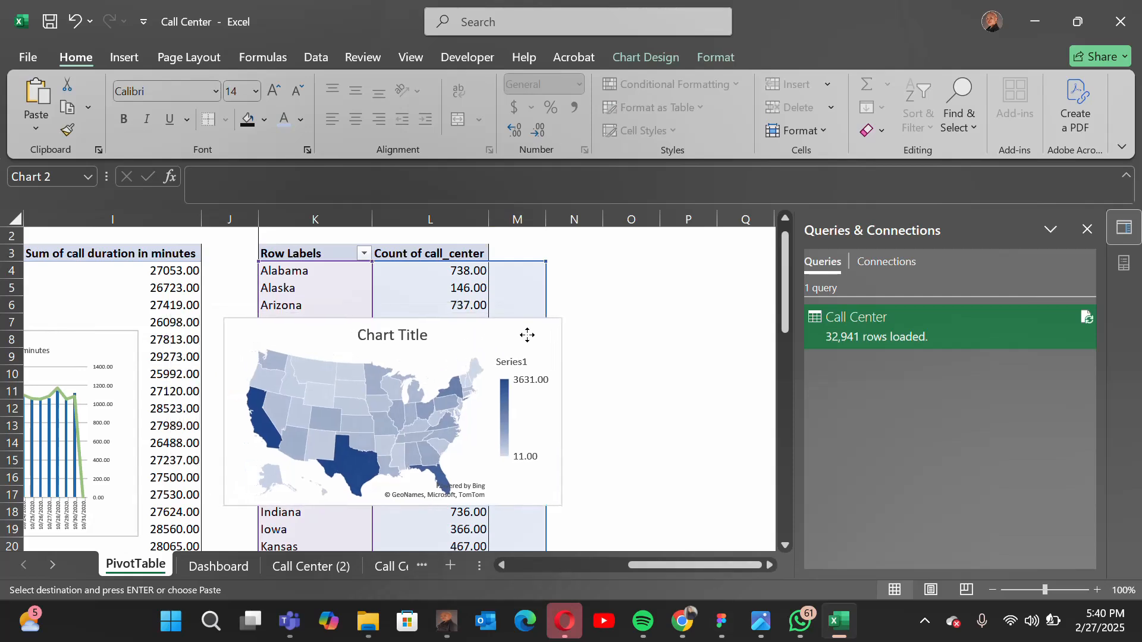
# - Change the map chart's title to "Call Center by State"
pyautogui.click(389, 330)
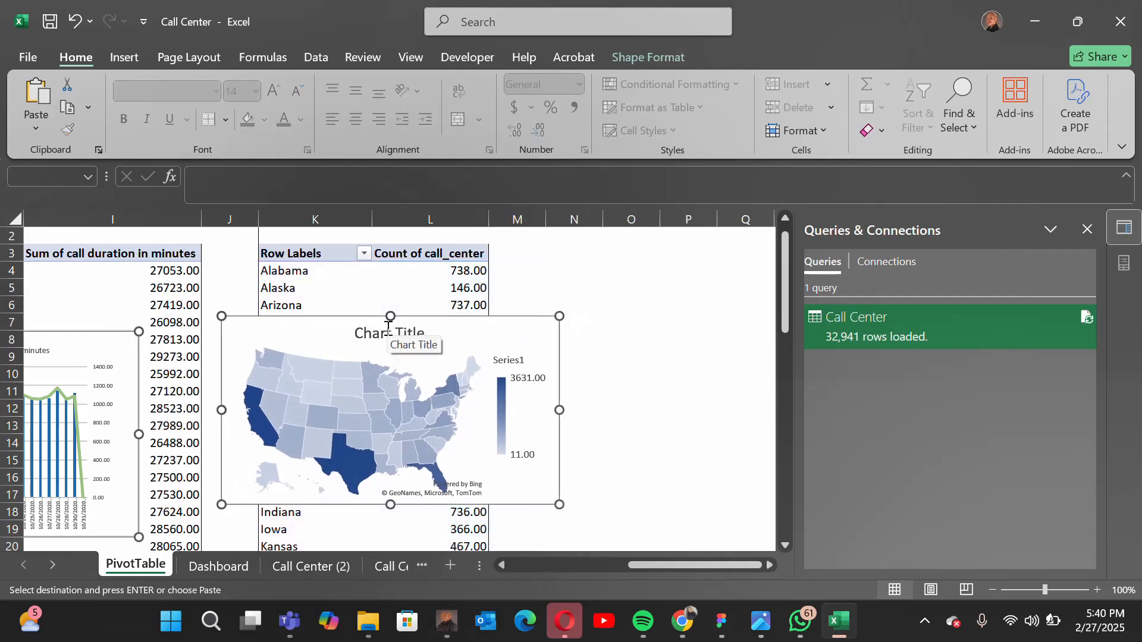
pyautogui.click(625, 322)
pyautogui.click(422, 359)
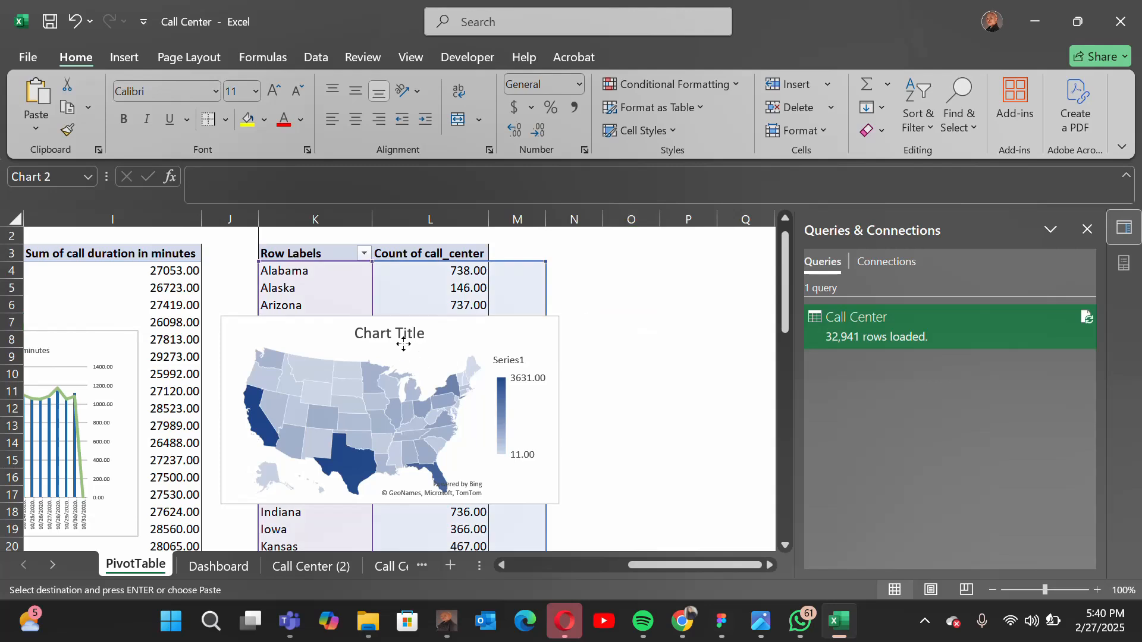
pyautogui.doubleClick(403, 331)
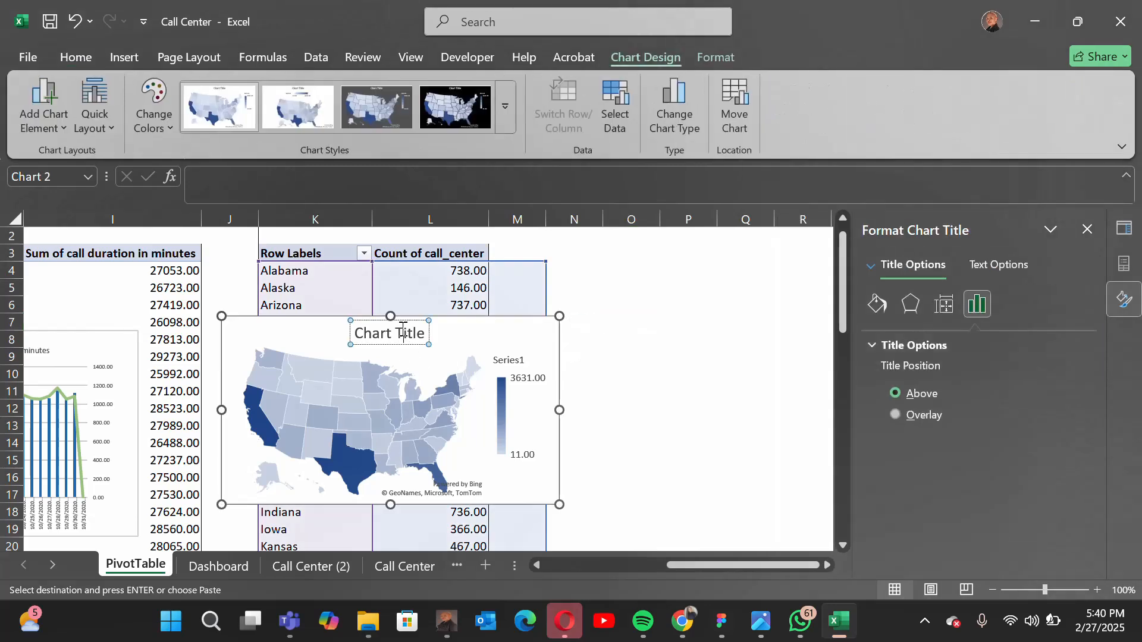
pyautogui.write('oca')
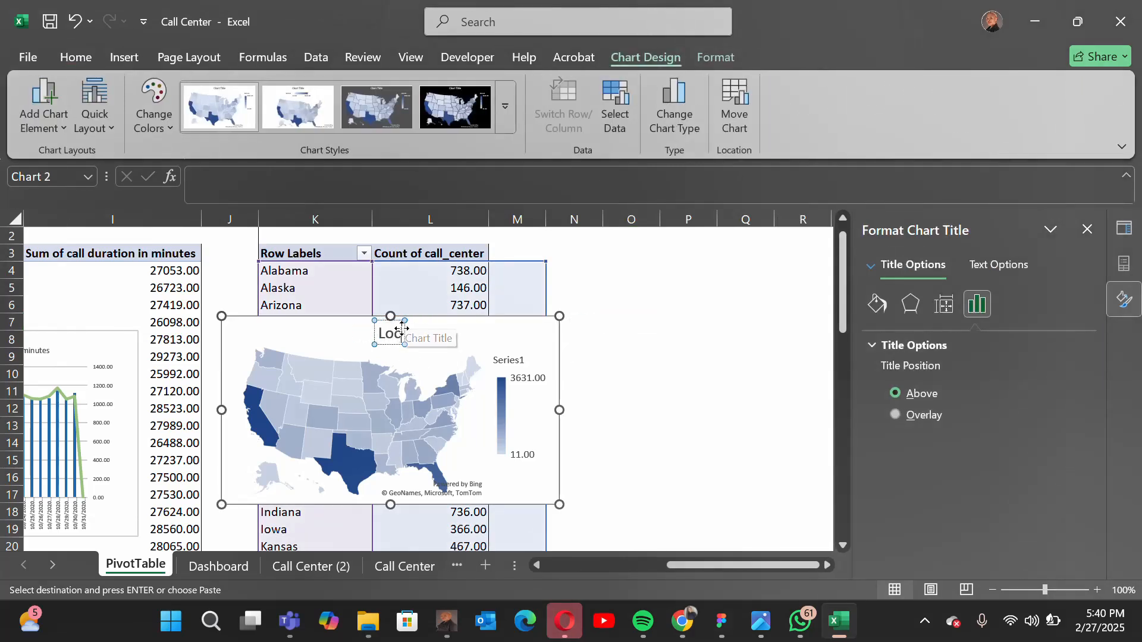
pyautogui.press('BackSpace')
pyautogui.press('BackSpace')
pyautogui.press('BackSpace')
pyautogui.press('BackSpace')
pyautogui.write('Ca')
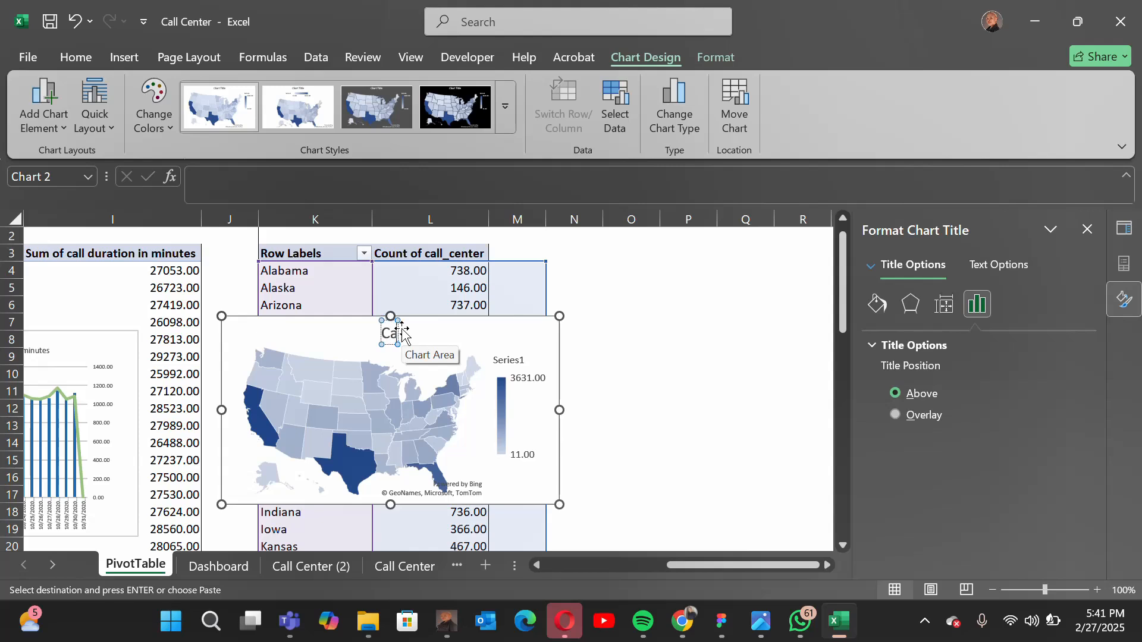
pyautogui.write('ll Center by Sta')
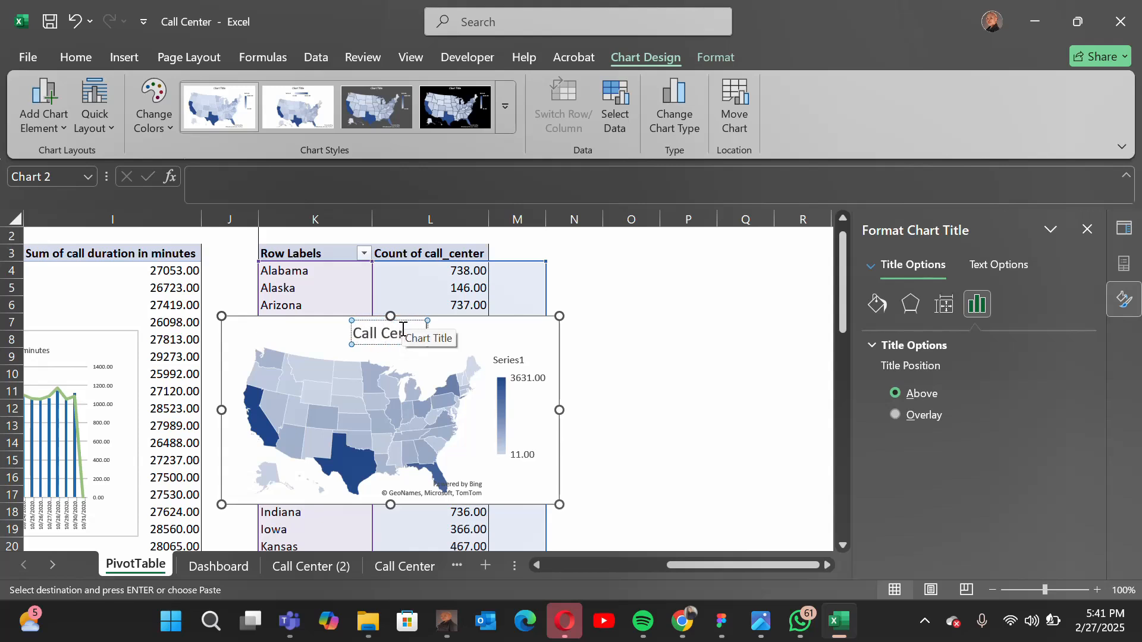
pyautogui.write('te')
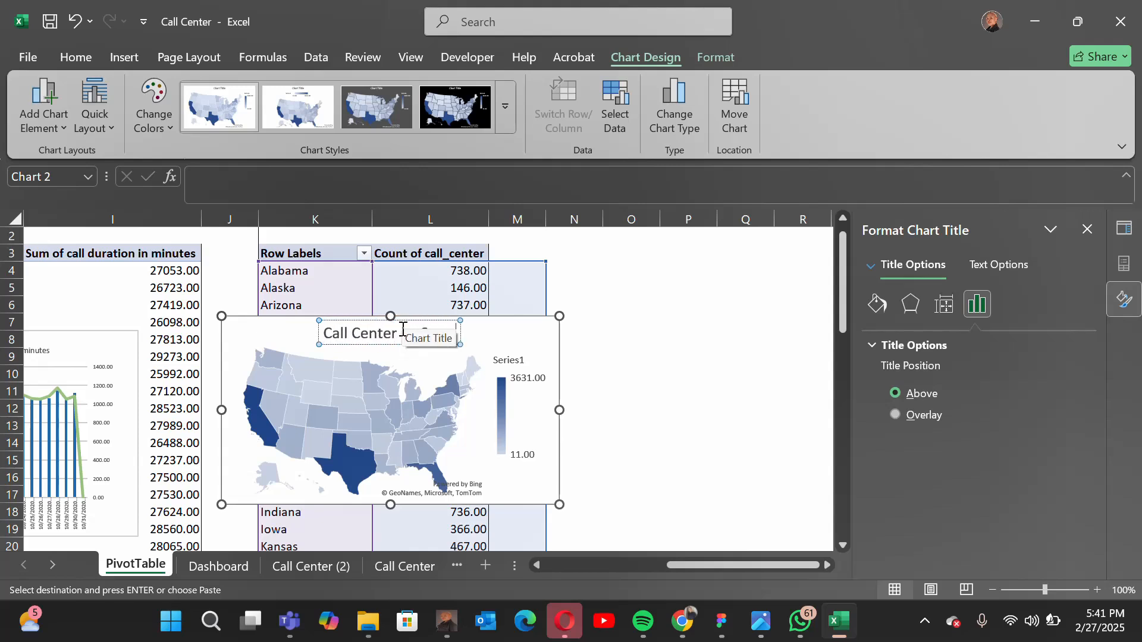
# - Reduce the font size of the map chart's title text to 8
pyautogui.doubleClick(350, 332)
pyautogui.tripleClick(350, 332)
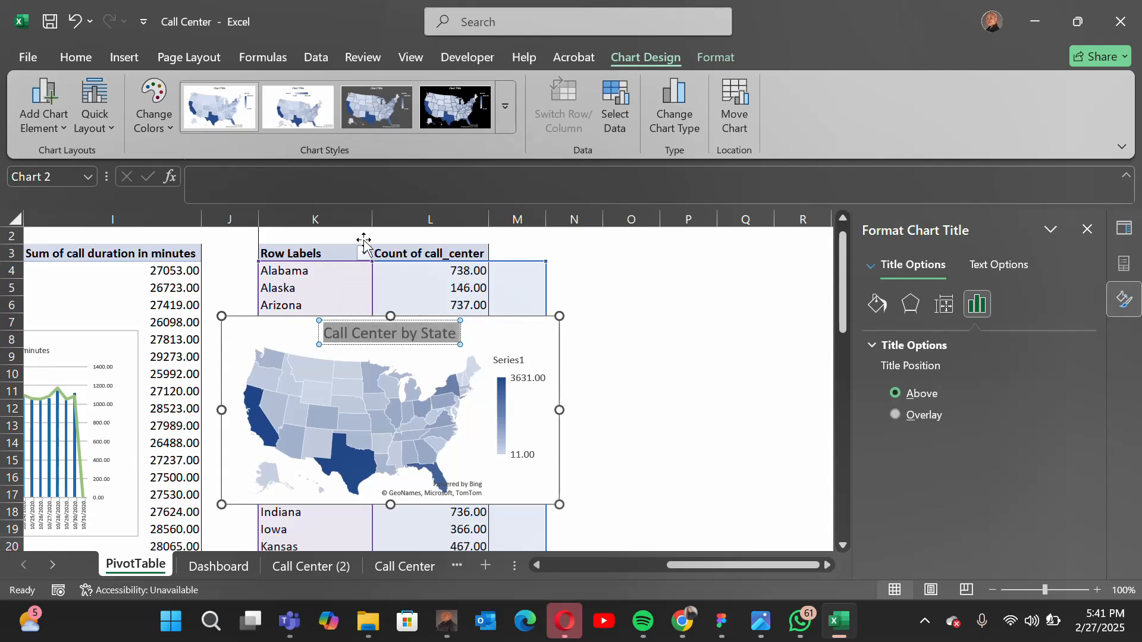
pyautogui.click(64, 63)
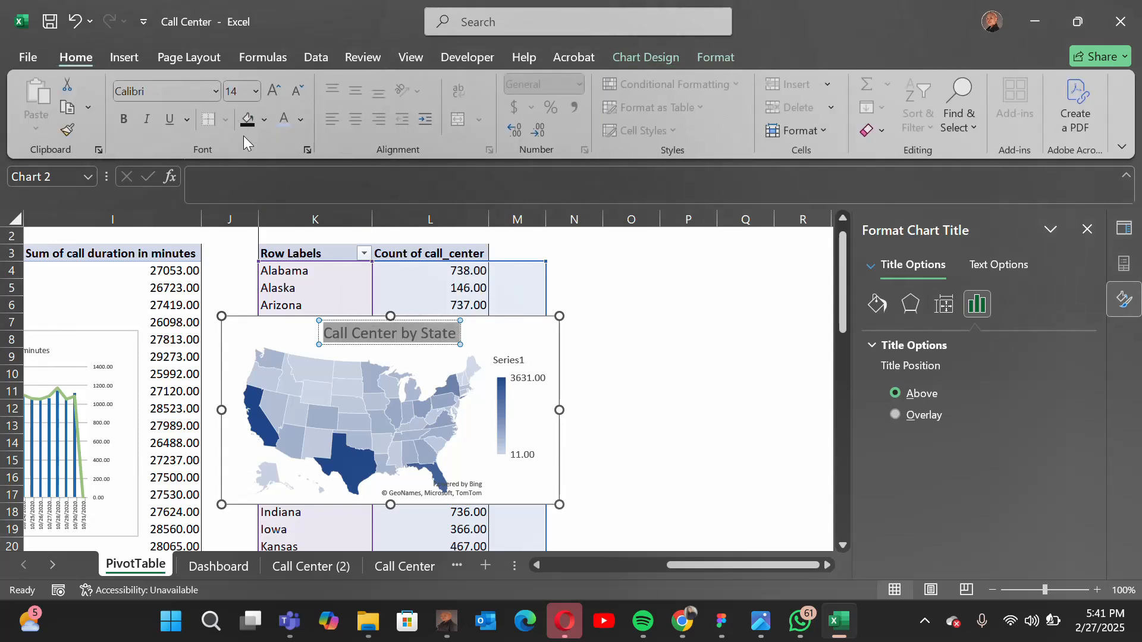
pyautogui.click(298, 90)
pyautogui.click(298, 90)
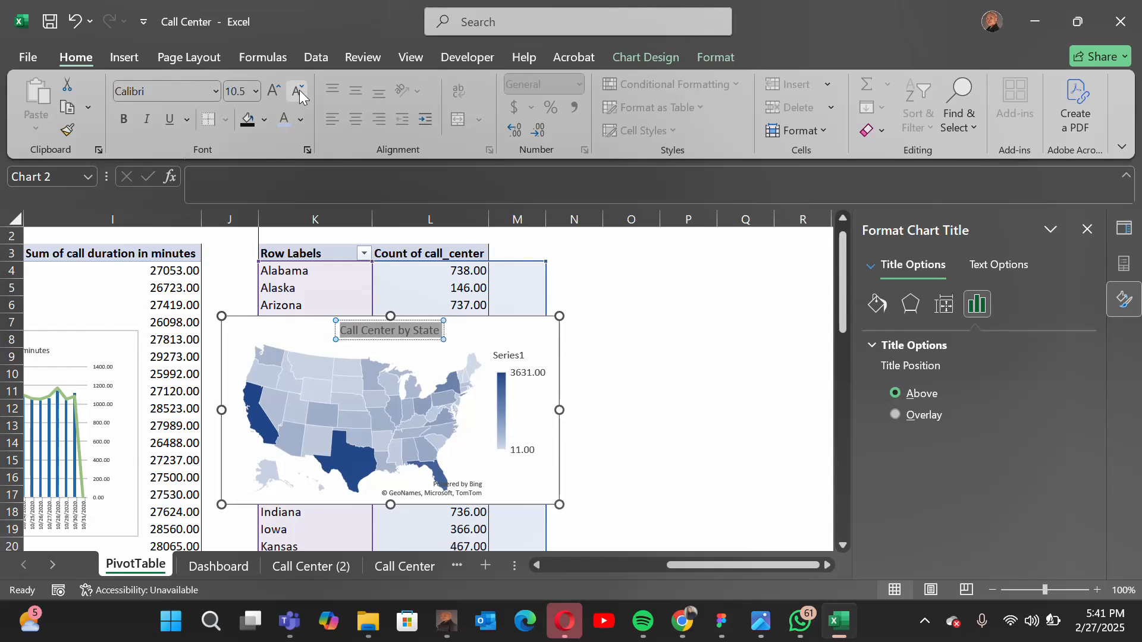
pyautogui.click(299, 91)
pyautogui.click(298, 91)
pyautogui.click(298, 90)
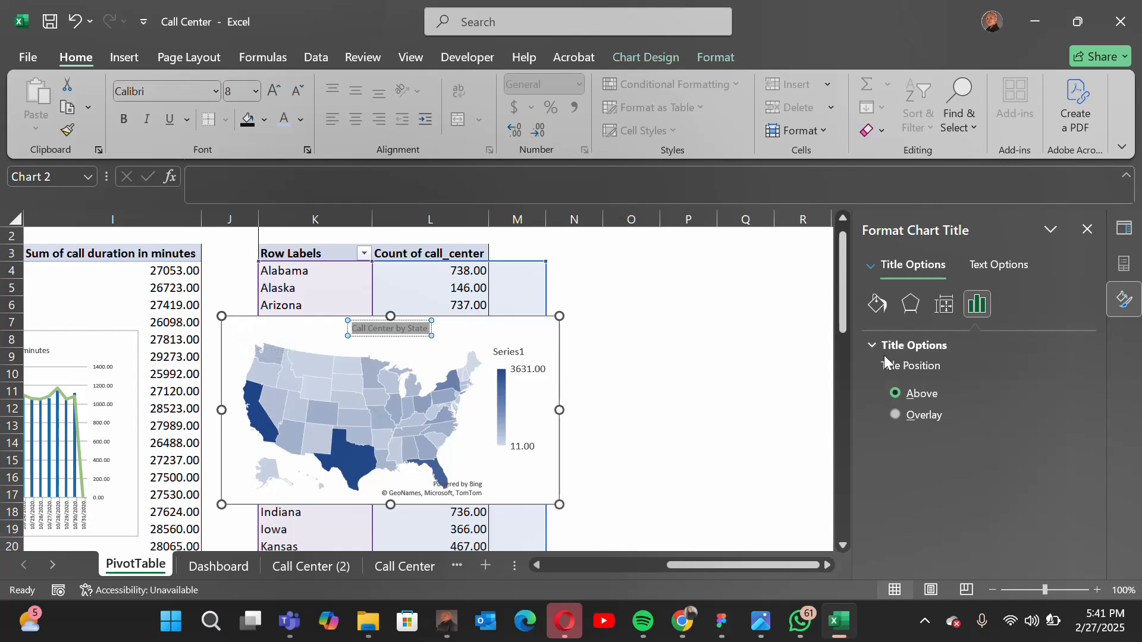
# - Set the map chart's title to no fill and no border line
pyautogui.click(886, 304)
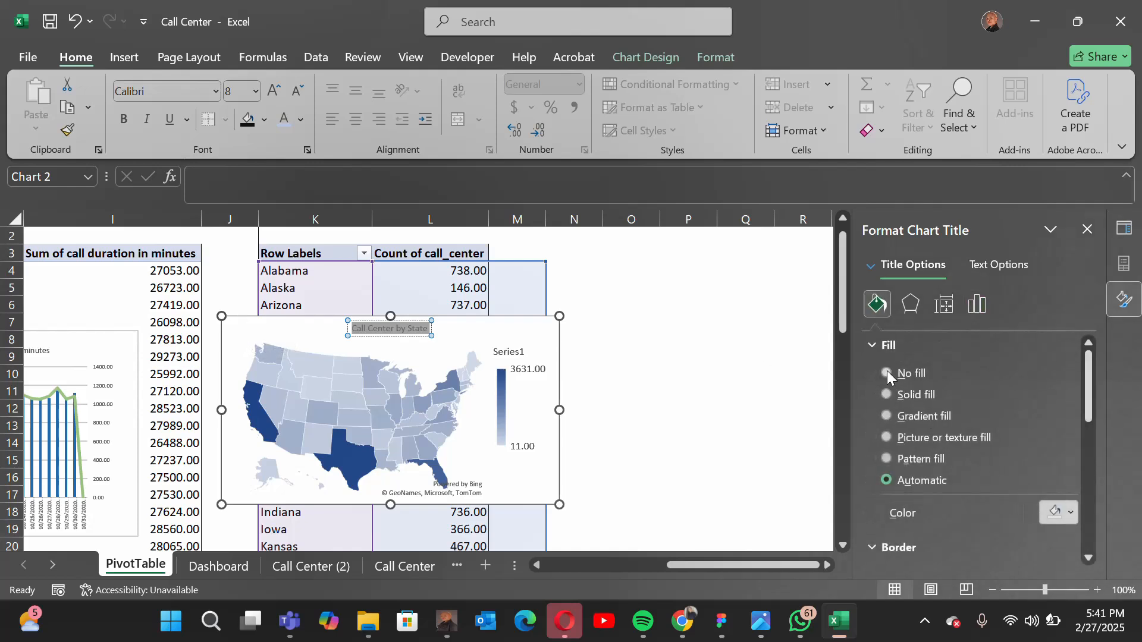
pyautogui.click(887, 372)
pyautogui.scroll(-3, 947, 547)
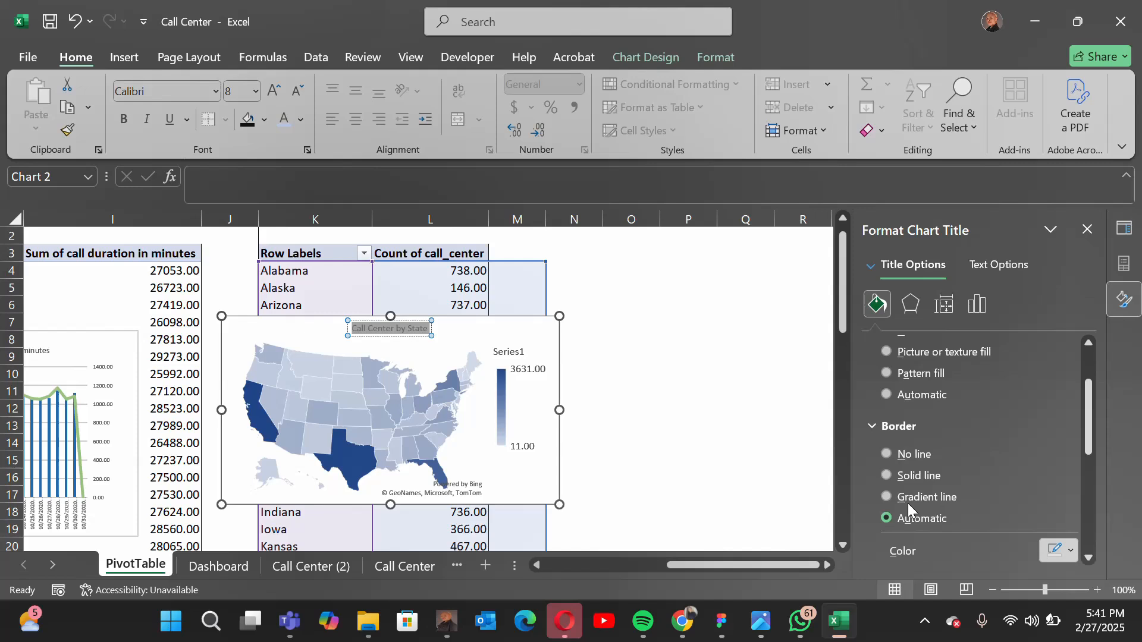
pyautogui.click(888, 452)
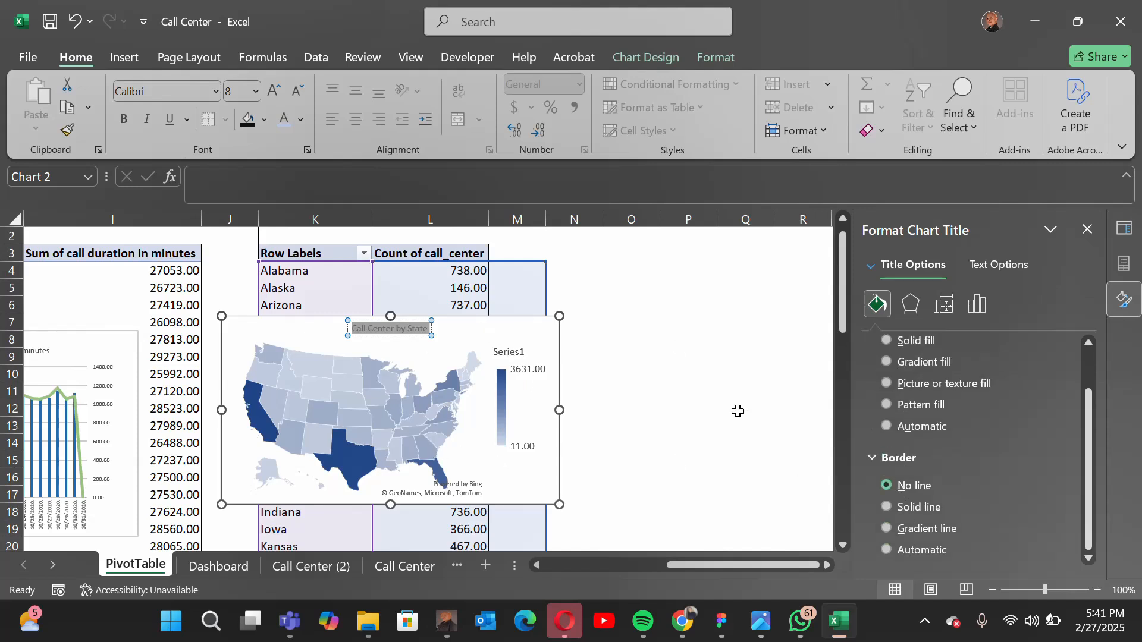
# - Set the map's chart area to no fill and no border line
pyautogui.click(672, 454)
pyautogui.click(255, 327)
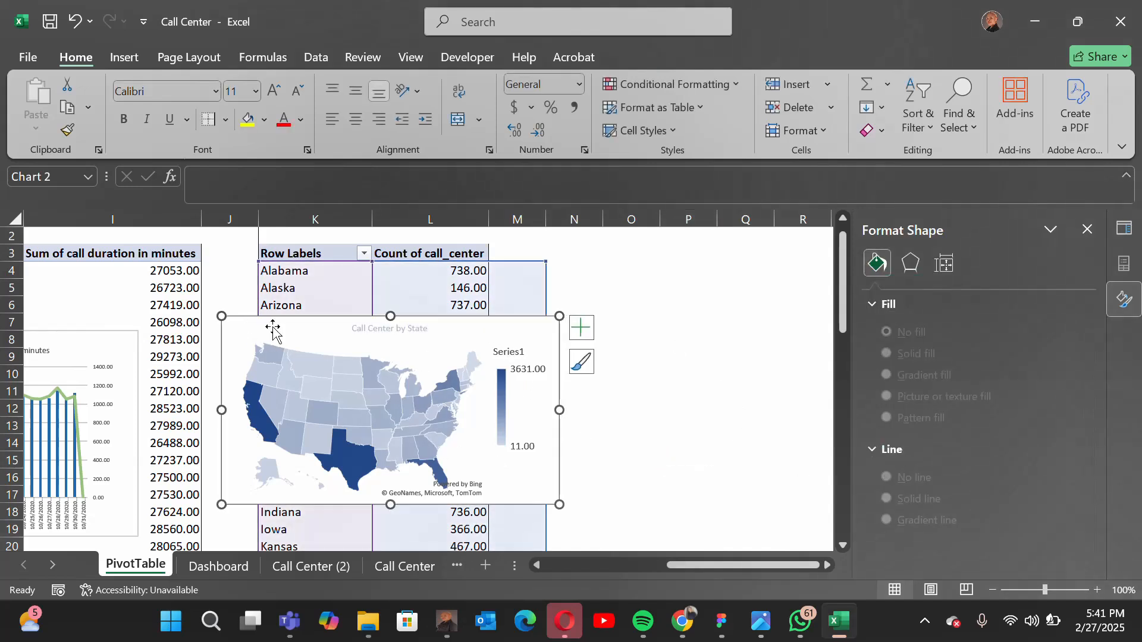
pyautogui.click(886, 373)
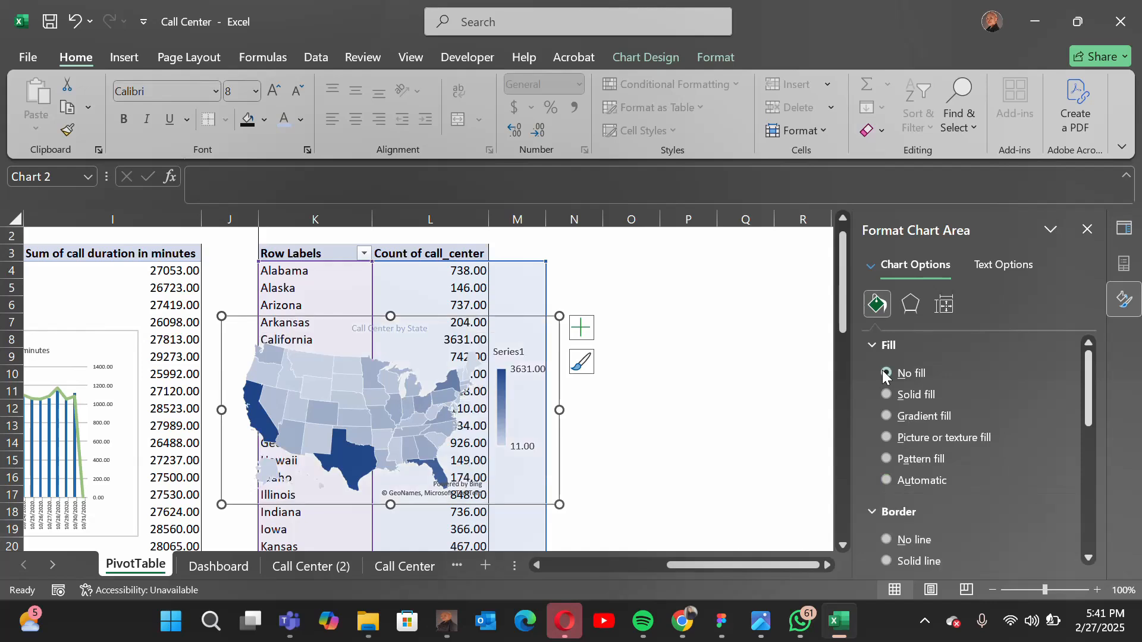
pyautogui.click(886, 540)
# - Shift the map chart away from the state names, spanning roughly columns L to Q around rows 8 to 19
pyautogui.moveTo(353, 325); pyautogui.dragTo(682, 329)
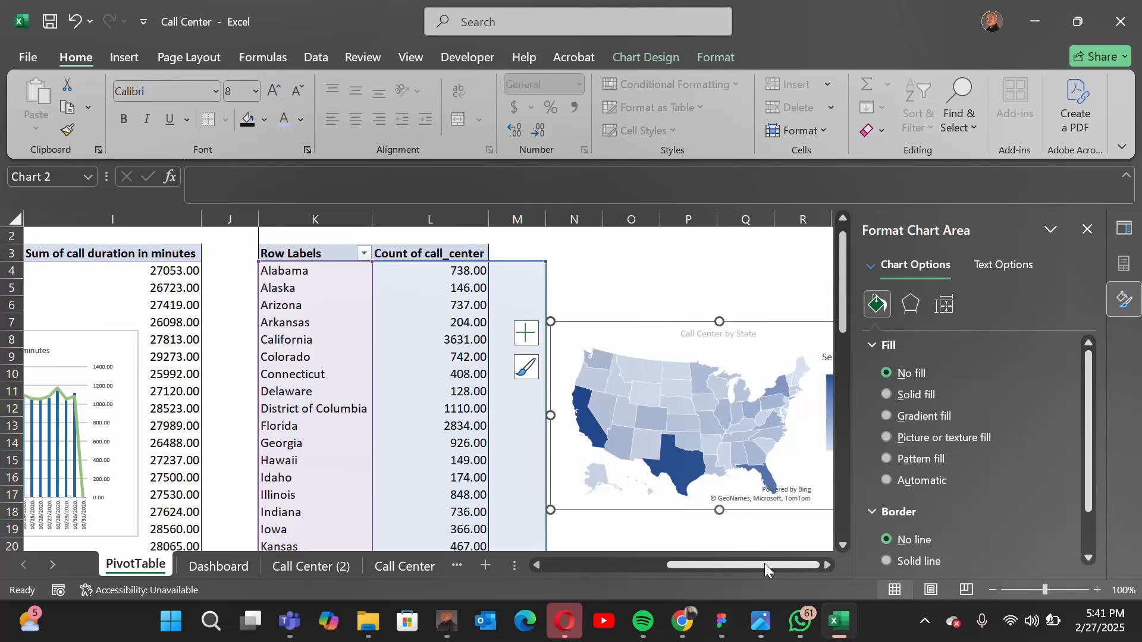
pyautogui.moveTo(765, 563); pyautogui.dragTo(810, 556)
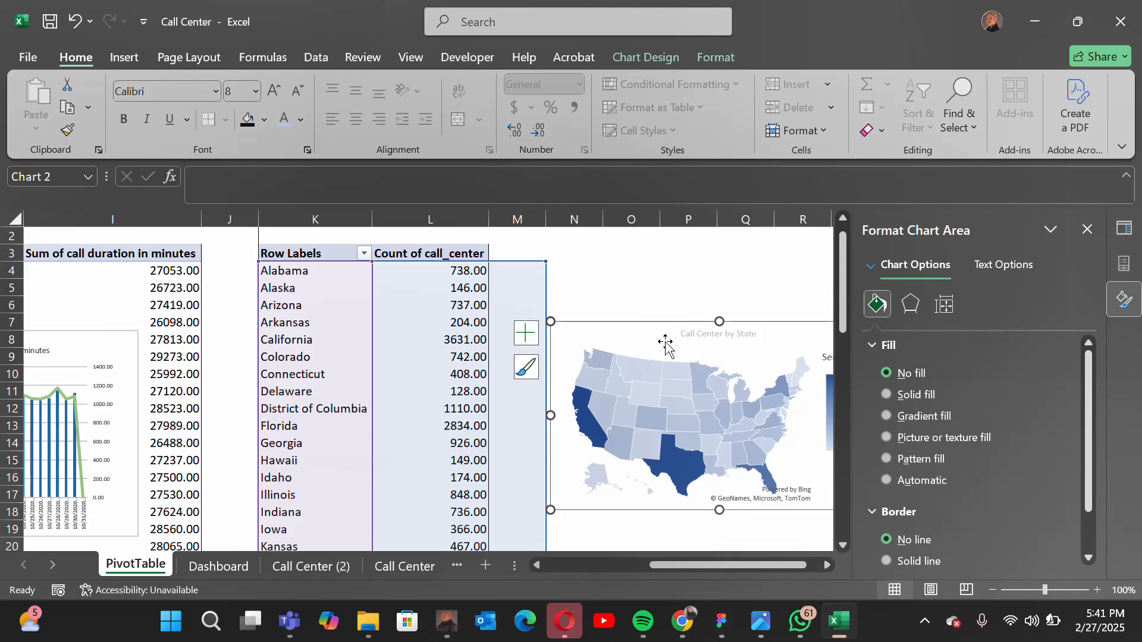
pyautogui.moveTo(663, 339); pyautogui.dragTo(637, 296)
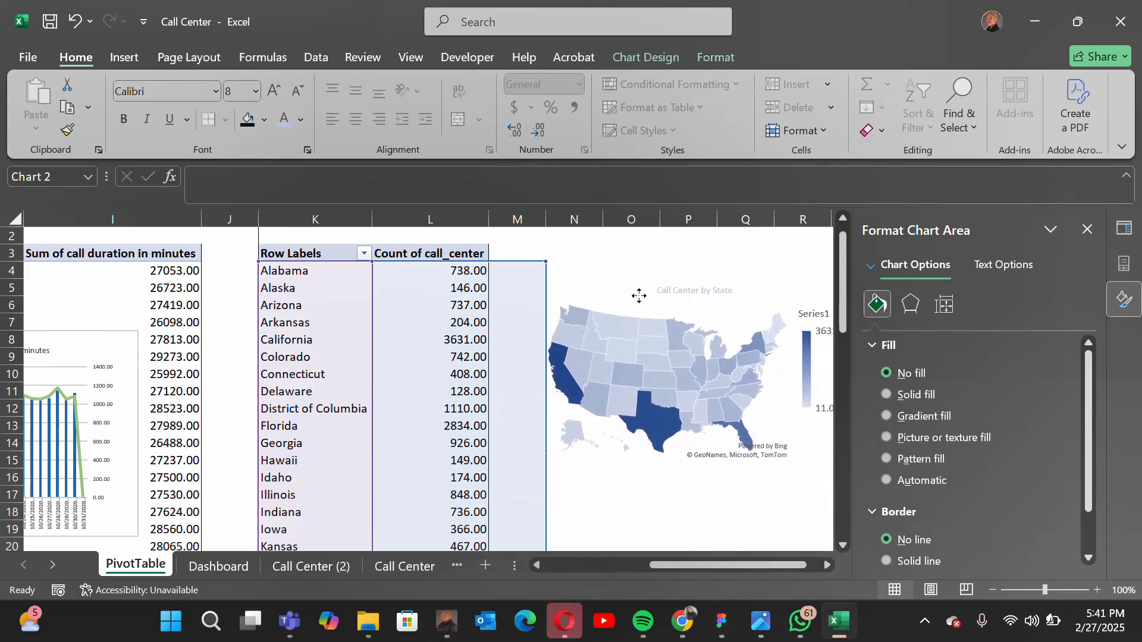
pyautogui.click(908, 311)
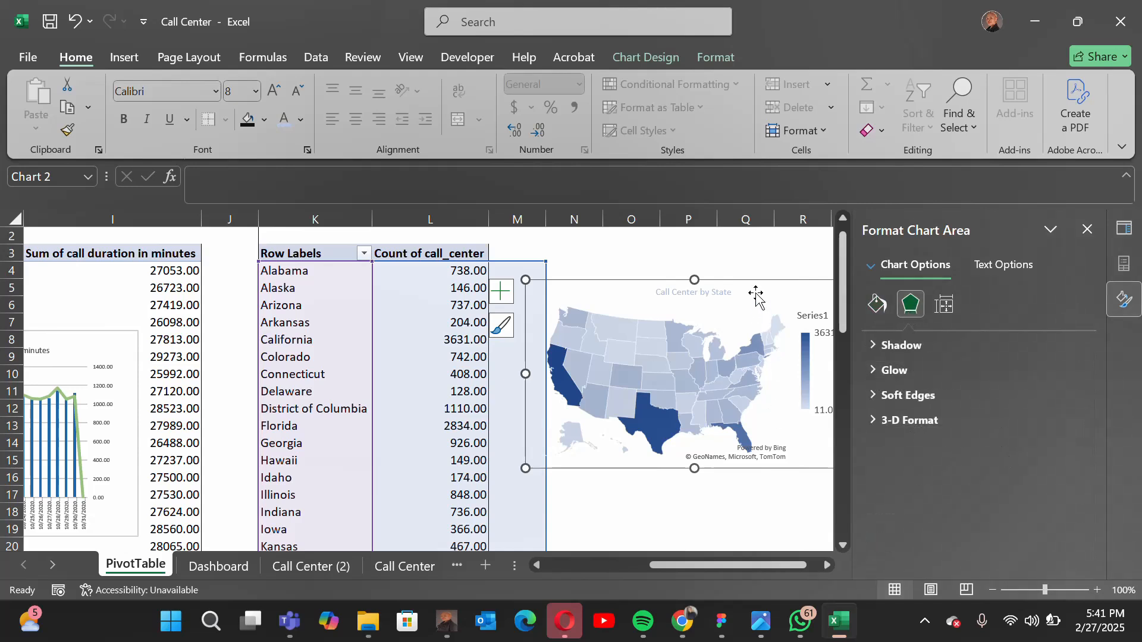
pyautogui.moveTo(755, 294); pyautogui.dragTo(643, 356)
# - Try the light-to-dark green monochromatic palette on the map chart, and settle on the light-to-dark blue monochromatic palette
pyautogui.moveTo(777, 566); pyautogui.dragTo(790, 565)
pyautogui.click(596, 386)
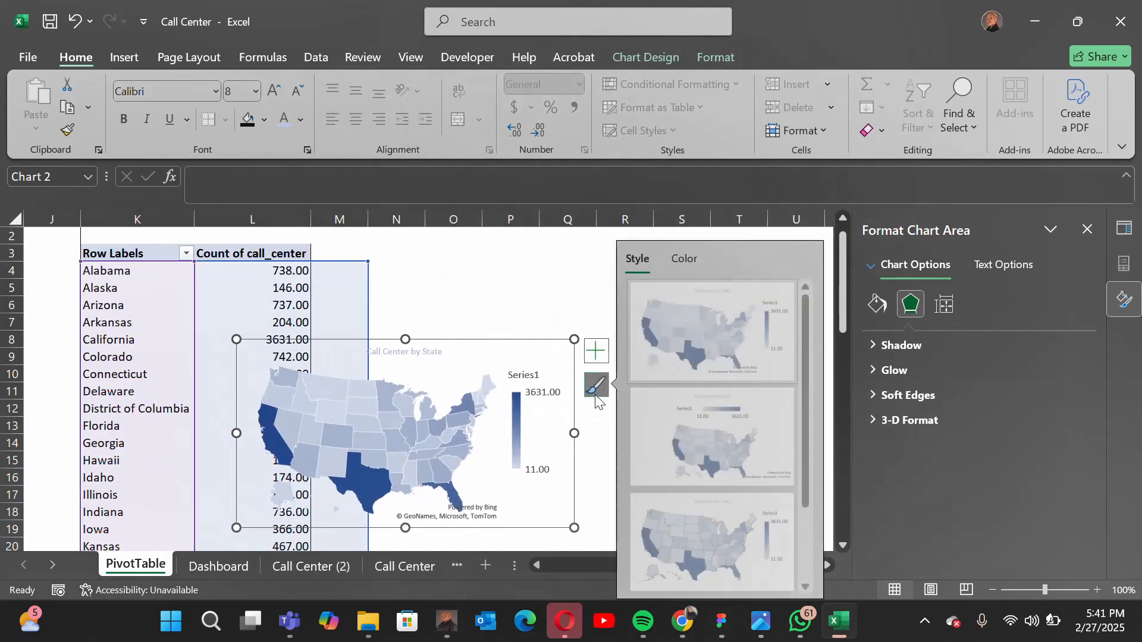
pyautogui.click(684, 254)
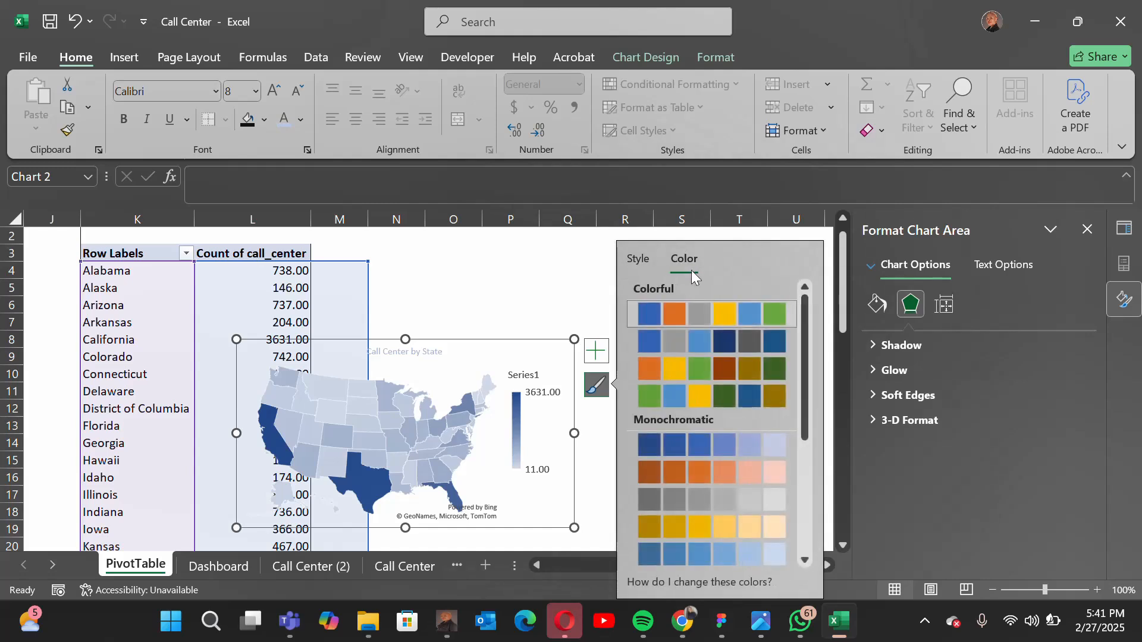
pyautogui.scroll(-5, 726, 417)
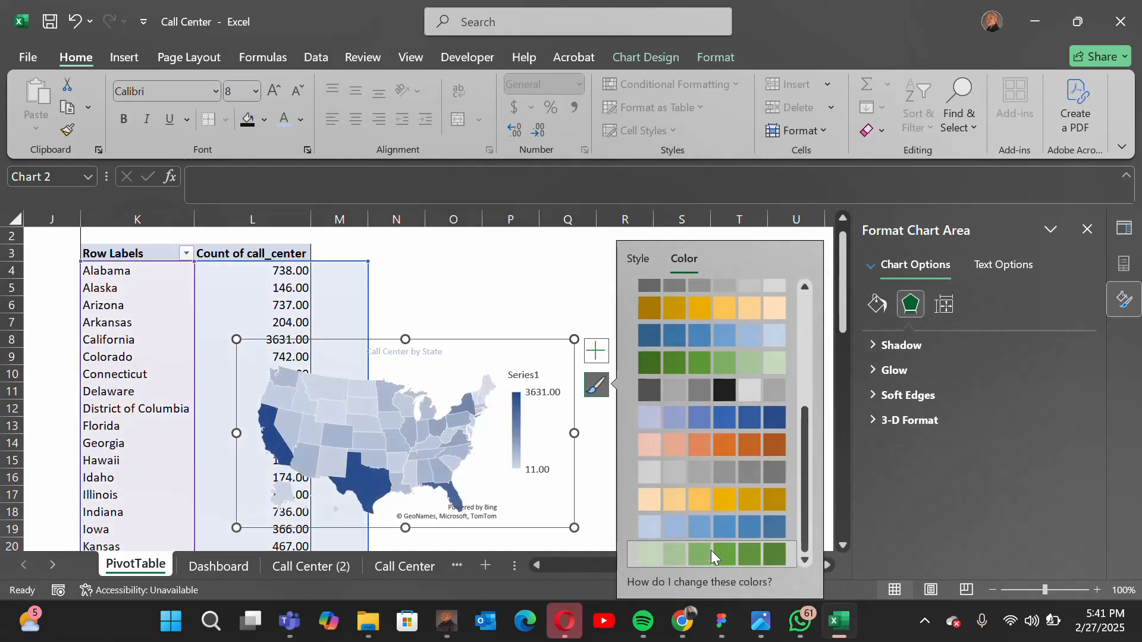
pyautogui.click(720, 554)
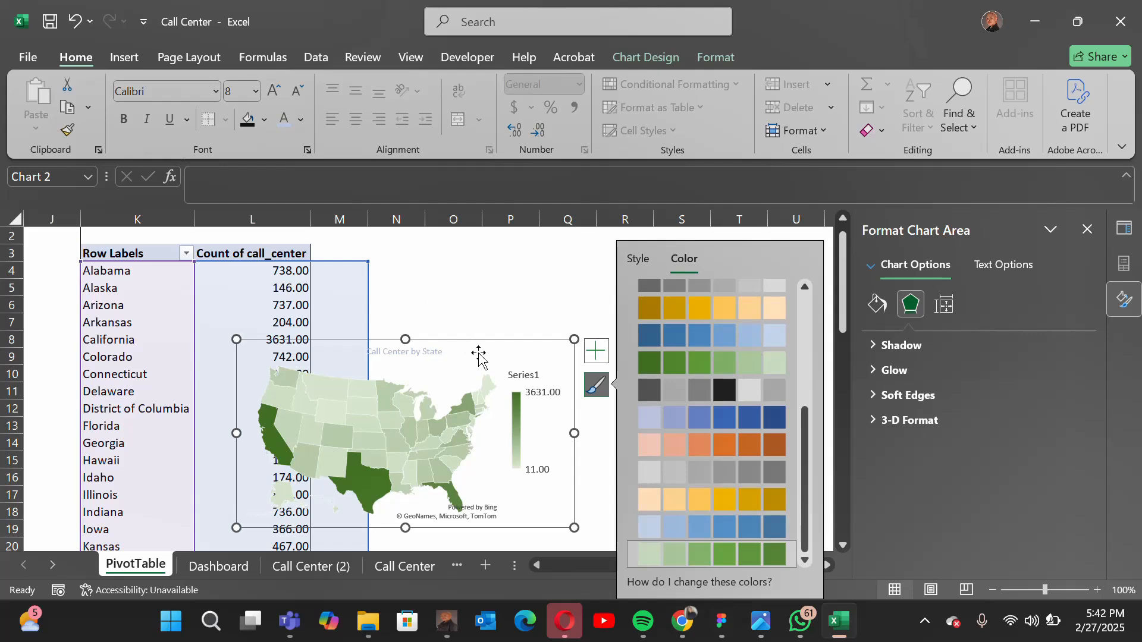
pyautogui.click(693, 419)
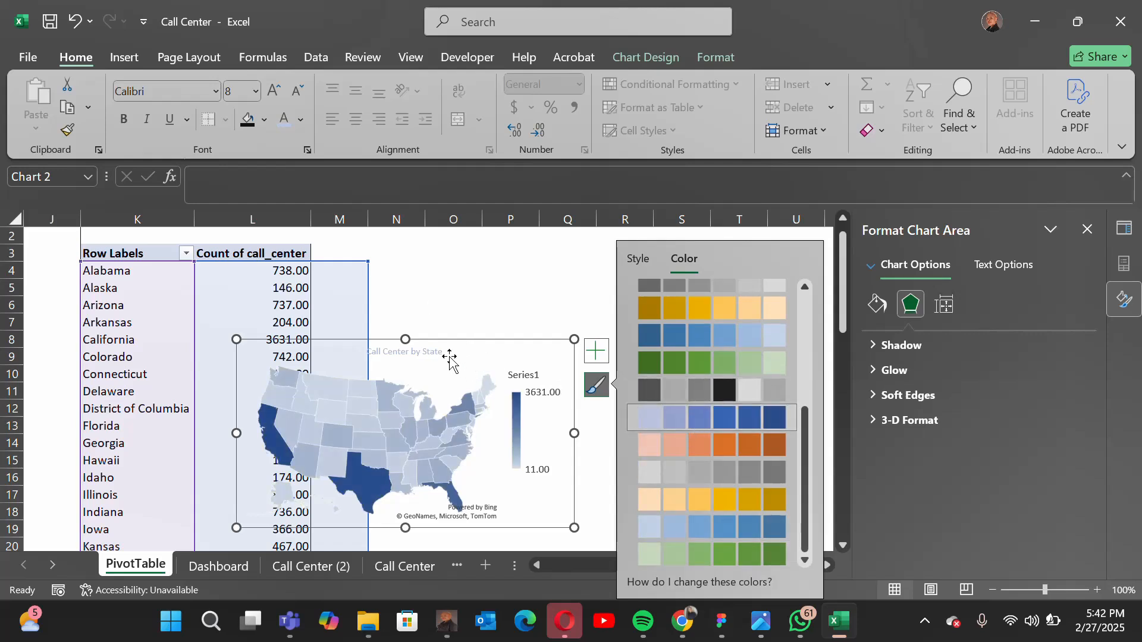
# - Move the map chart beside the state pivot table and shrink it to span about columns M to R, rows 8 to 18
pyautogui.moveTo(451, 358); pyautogui.dragTo(549, 338)
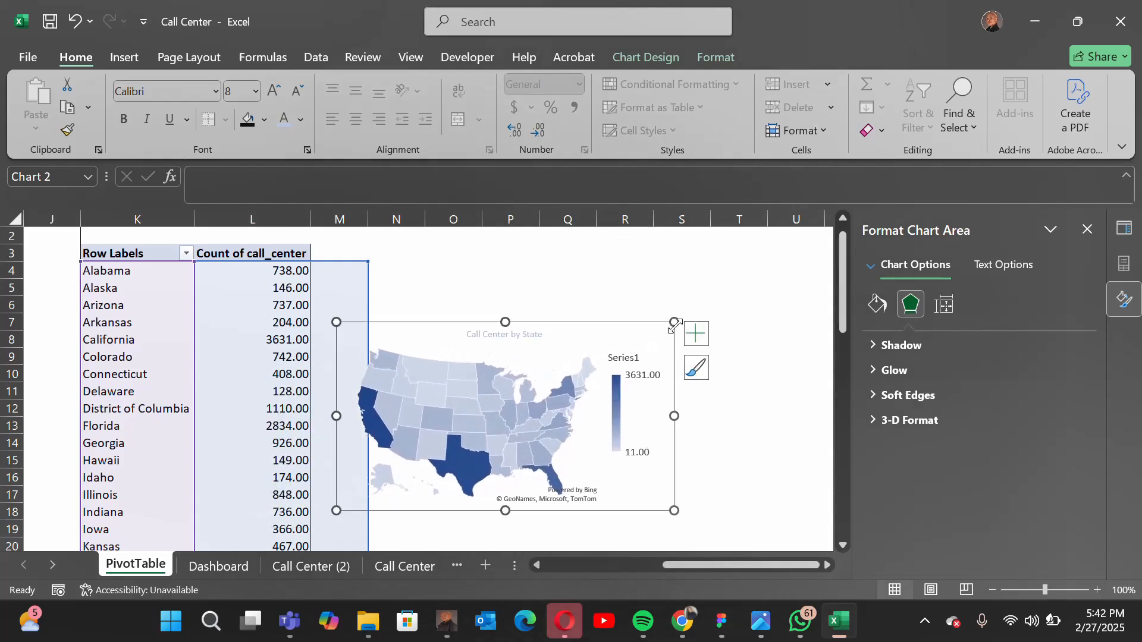
pyautogui.moveTo(674, 321); pyautogui.dragTo(603, 341)
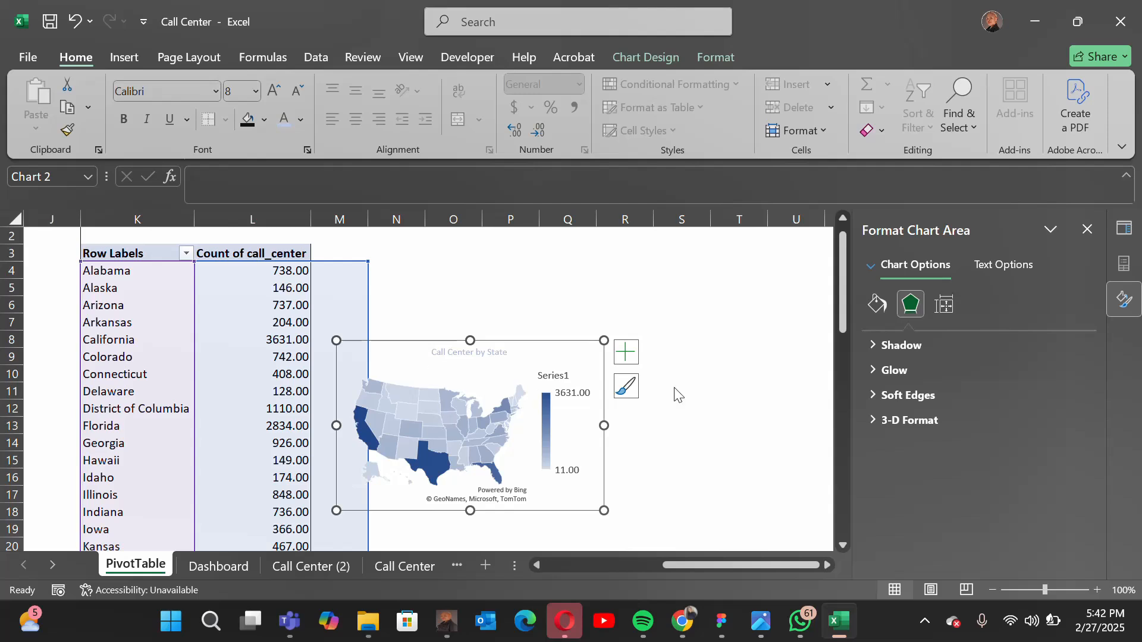
# - Add data labels to the map chart at font size 5, and enlarge the chart slightly to span about rows 7 to 18
pyautogui.click(626, 351)
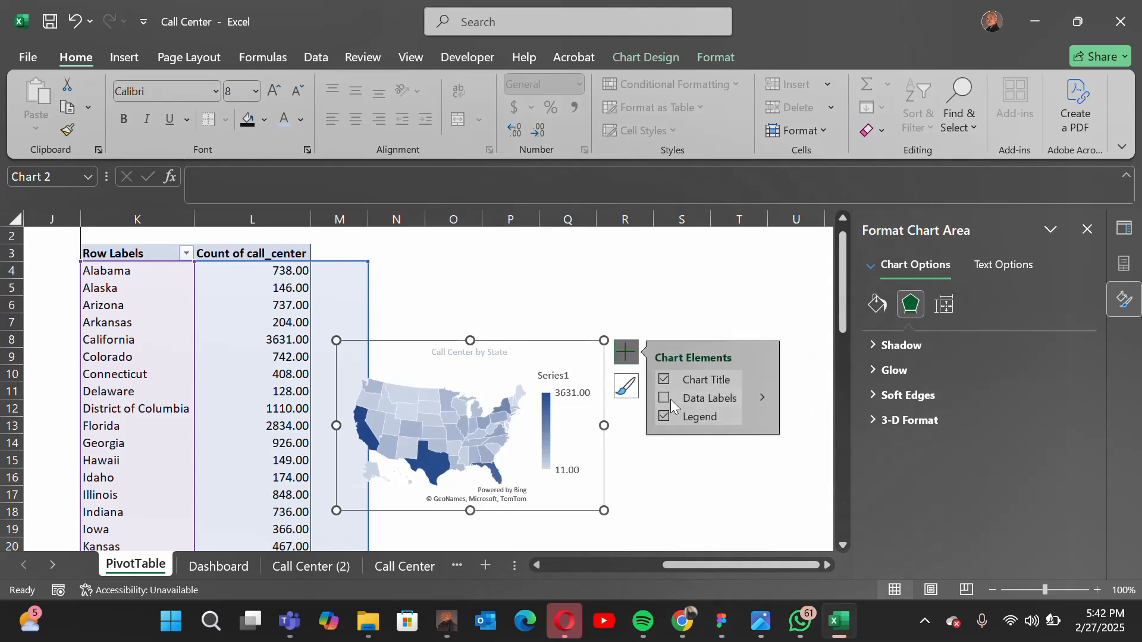
pyautogui.click(666, 400)
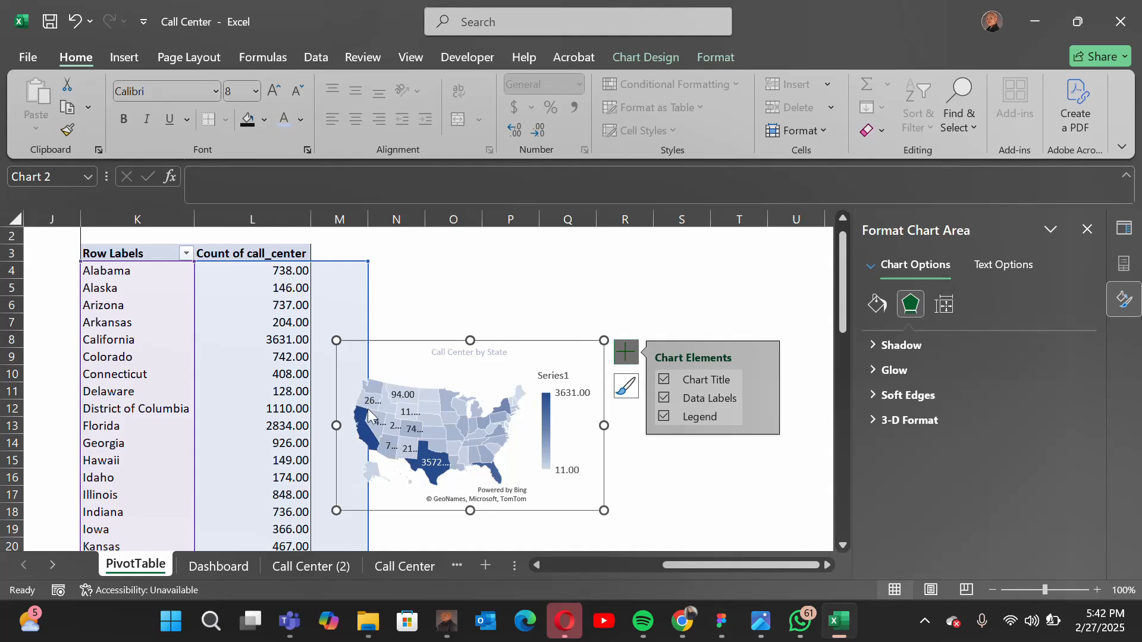
pyautogui.click(403, 397)
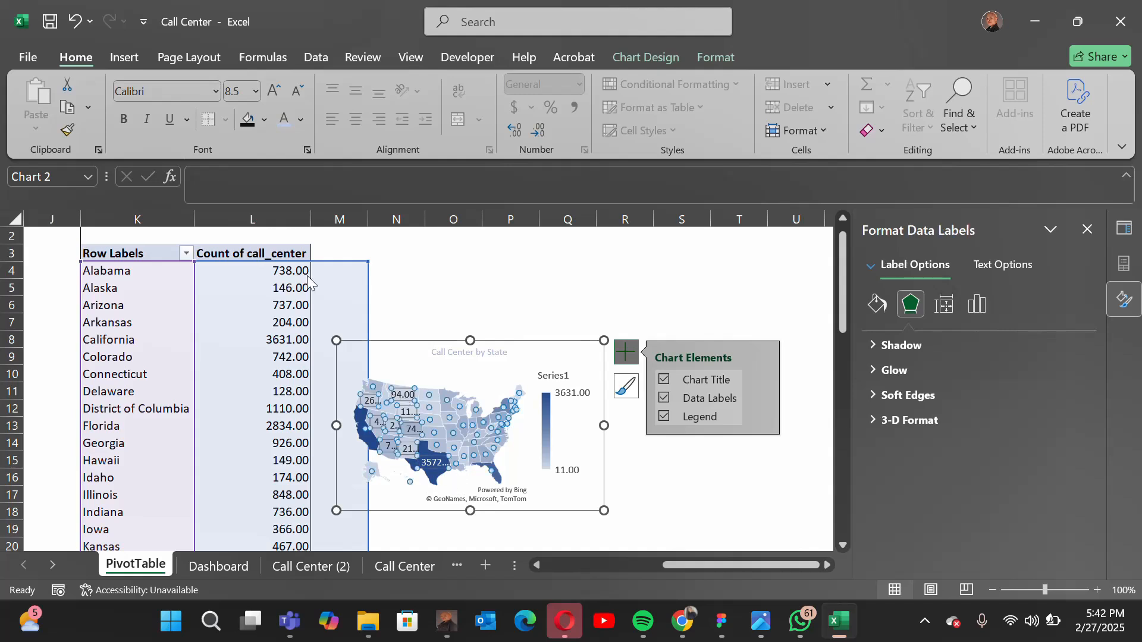
pyautogui.click(294, 92)
pyautogui.click(295, 92)
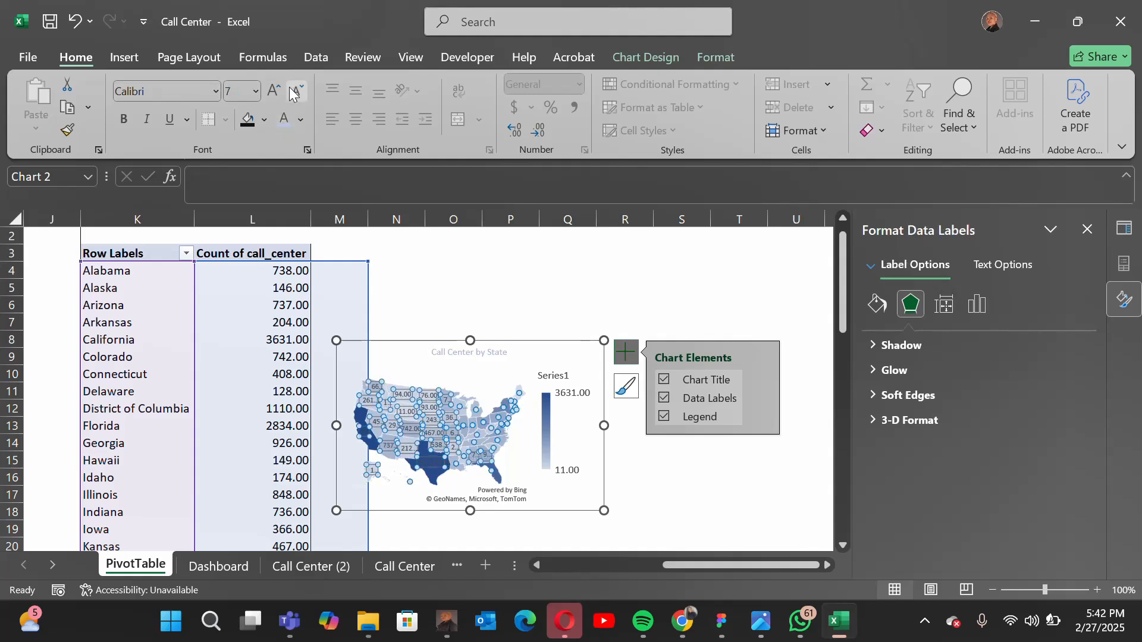
pyautogui.click(295, 92)
pyautogui.click(294, 92)
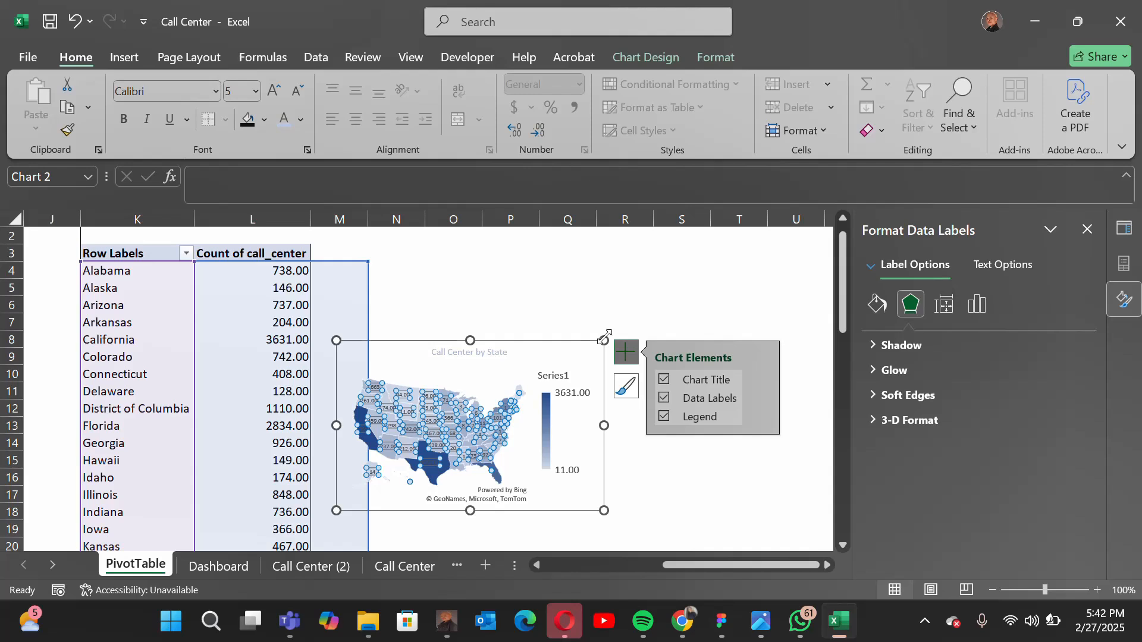
pyautogui.moveTo(604, 339); pyautogui.dragTo(619, 316)
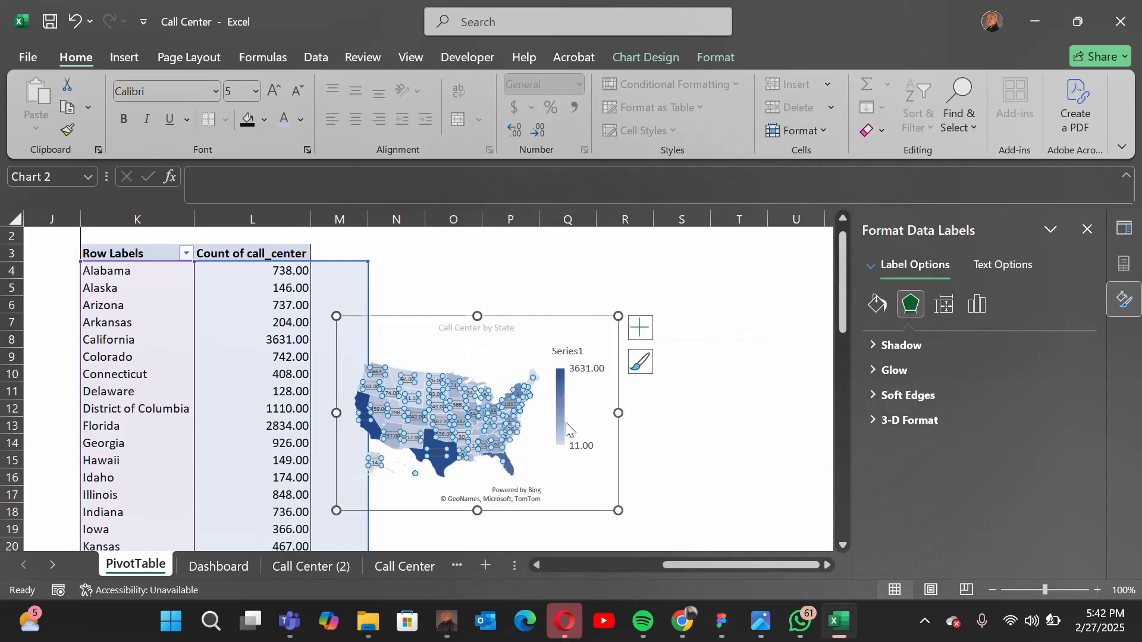
pyautogui.click(706, 423)
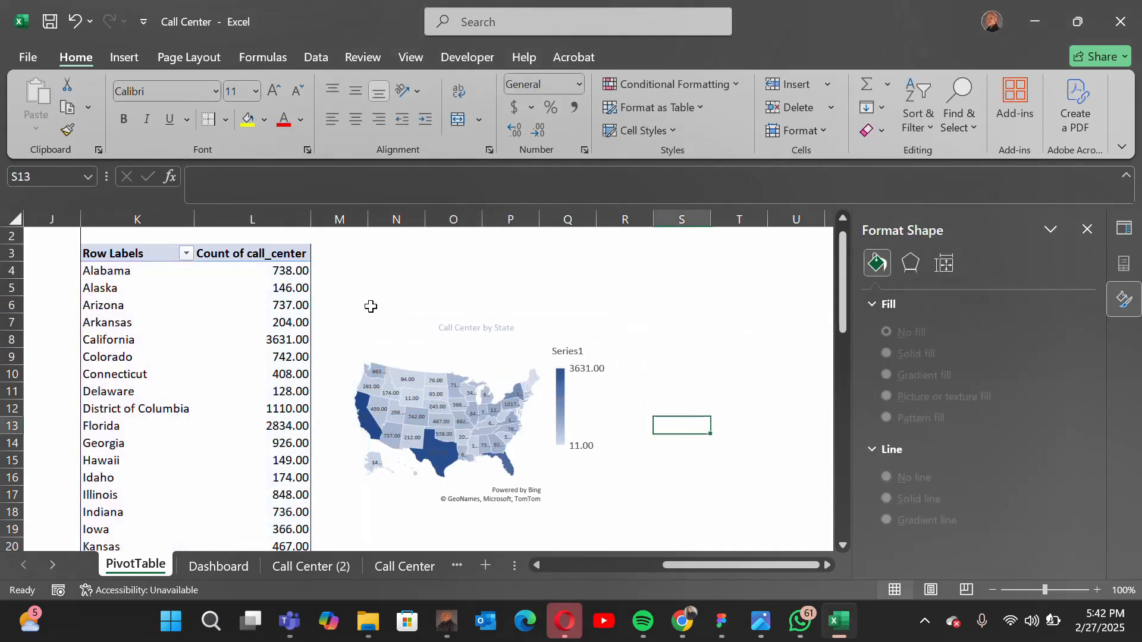
# - Copy the map chart to the Dashboard sheet and place it over the dark card below the call trend chart, starting in column B
pyautogui.click(353, 307)
pyautogui.click(400, 345)
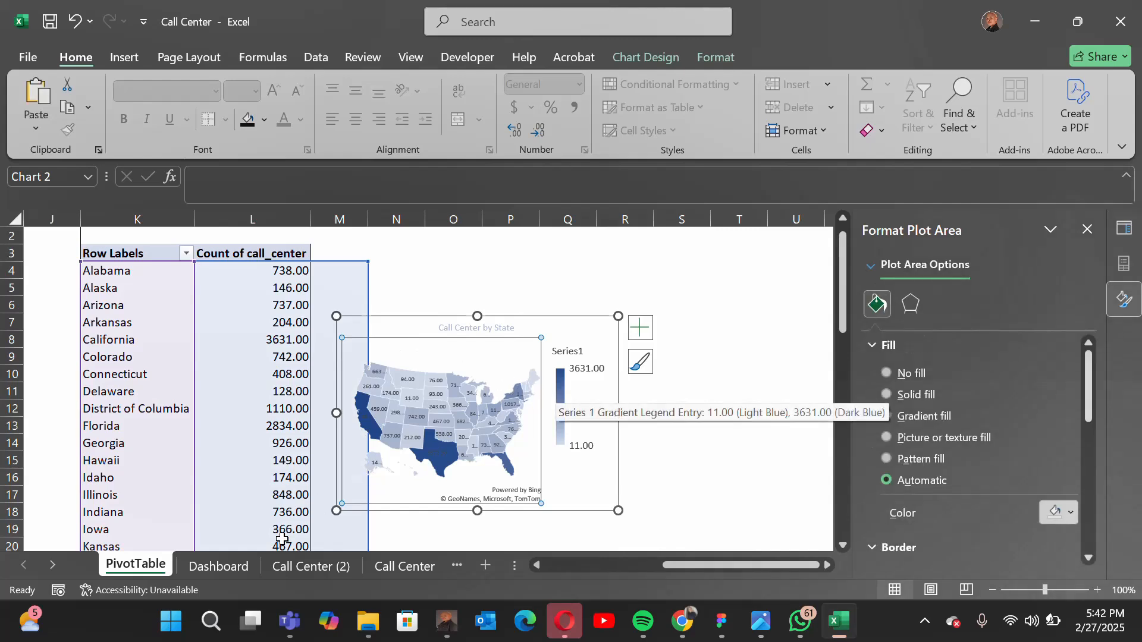
pyautogui.click(232, 572)
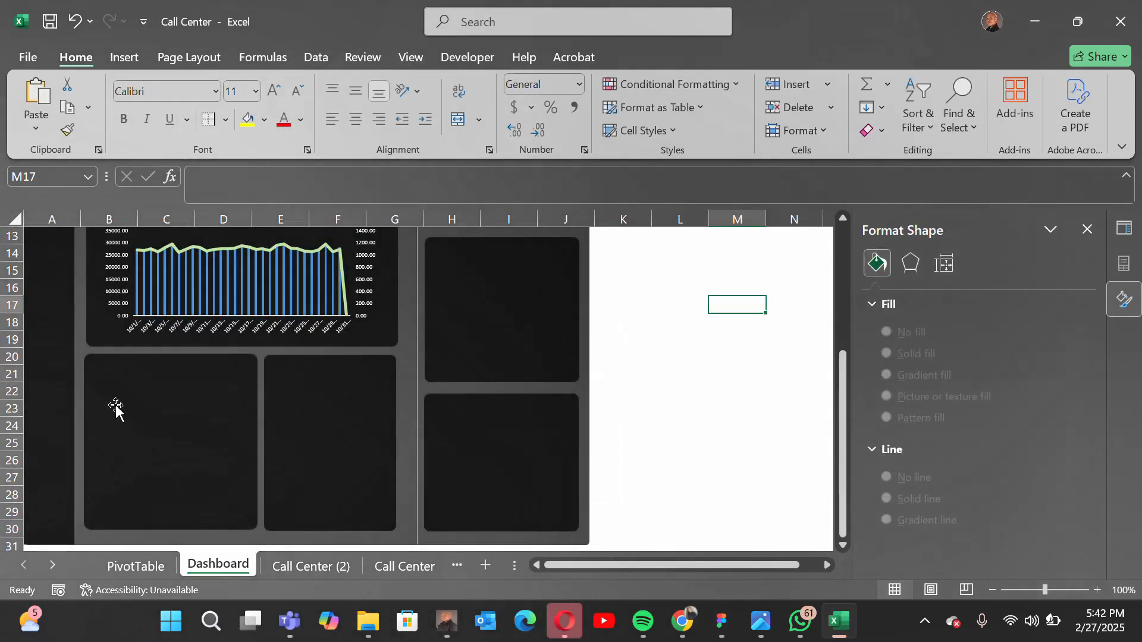
pyautogui.hotkey('ctrl', 'v')
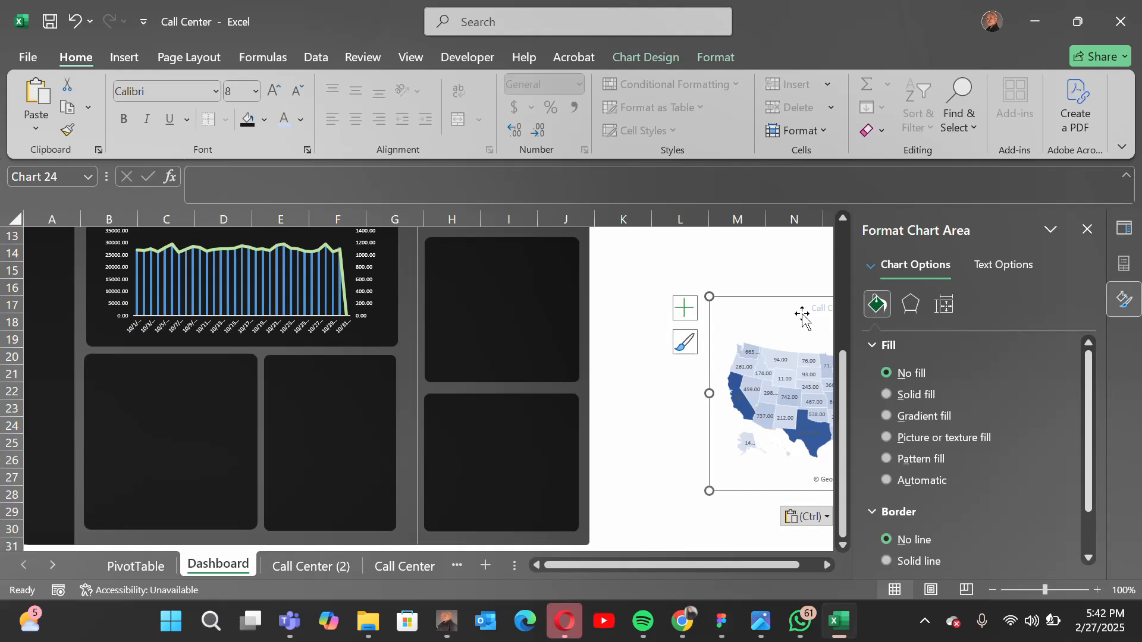
pyautogui.moveTo(776, 298); pyautogui.dragTo(150, 343)
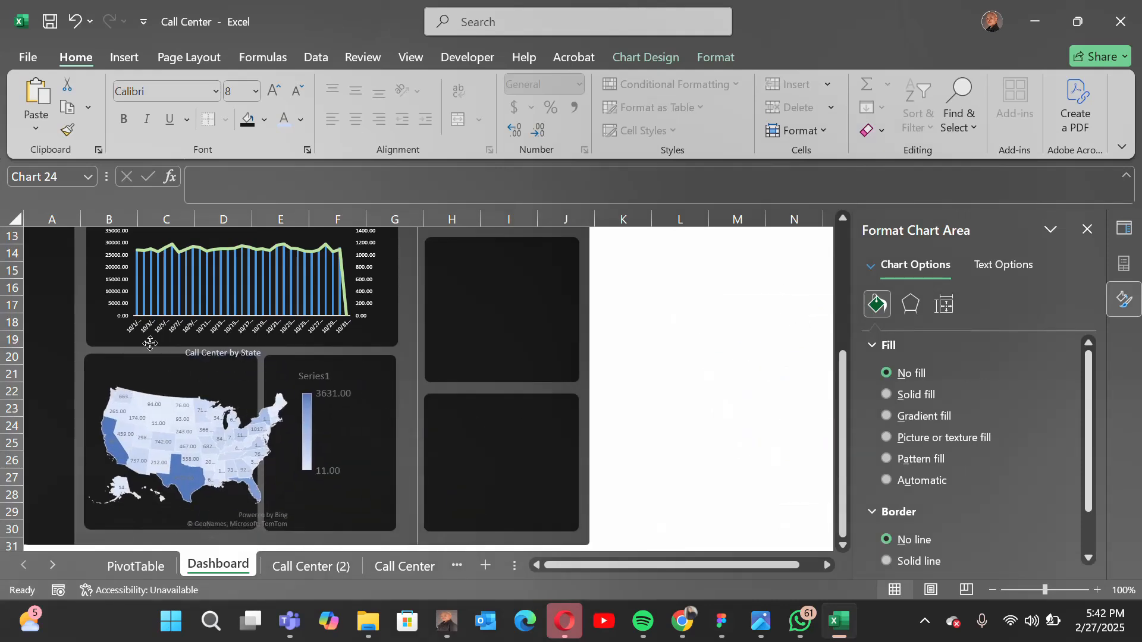
# - Delete the dashboard map's legend and resize the chart to fit inside its card, about columns B to D, rows 20 to 30
pyautogui.click(311, 423)
pyautogui.press('Delete')
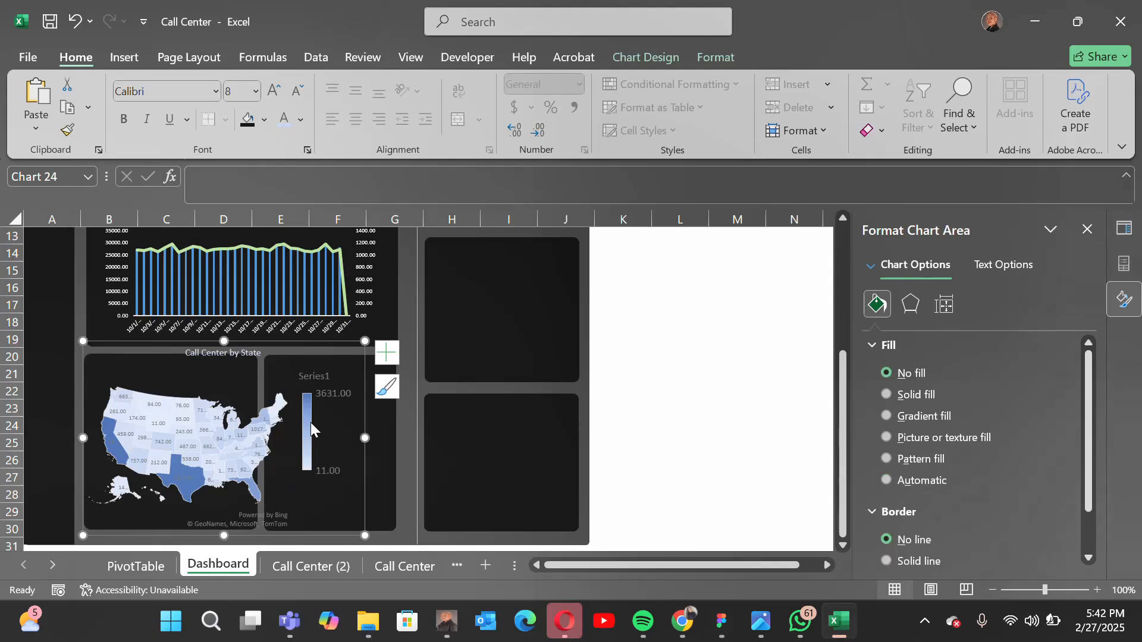
pyautogui.moveTo(365, 436); pyautogui.dragTo(254, 441)
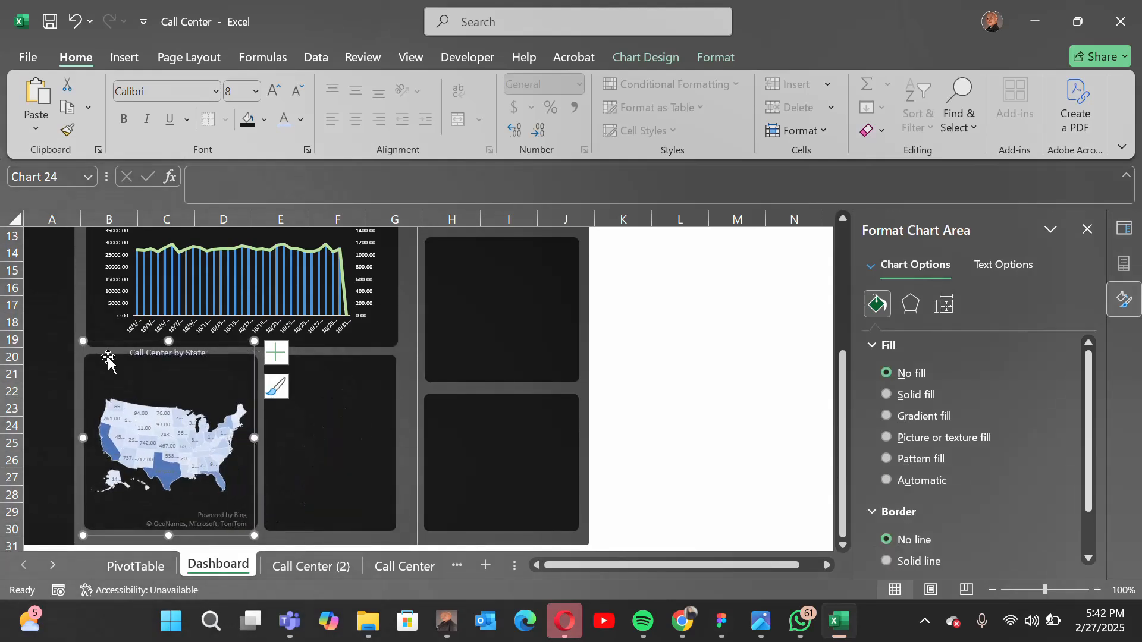
pyautogui.moveTo(166, 341); pyautogui.dragTo(167, 360)
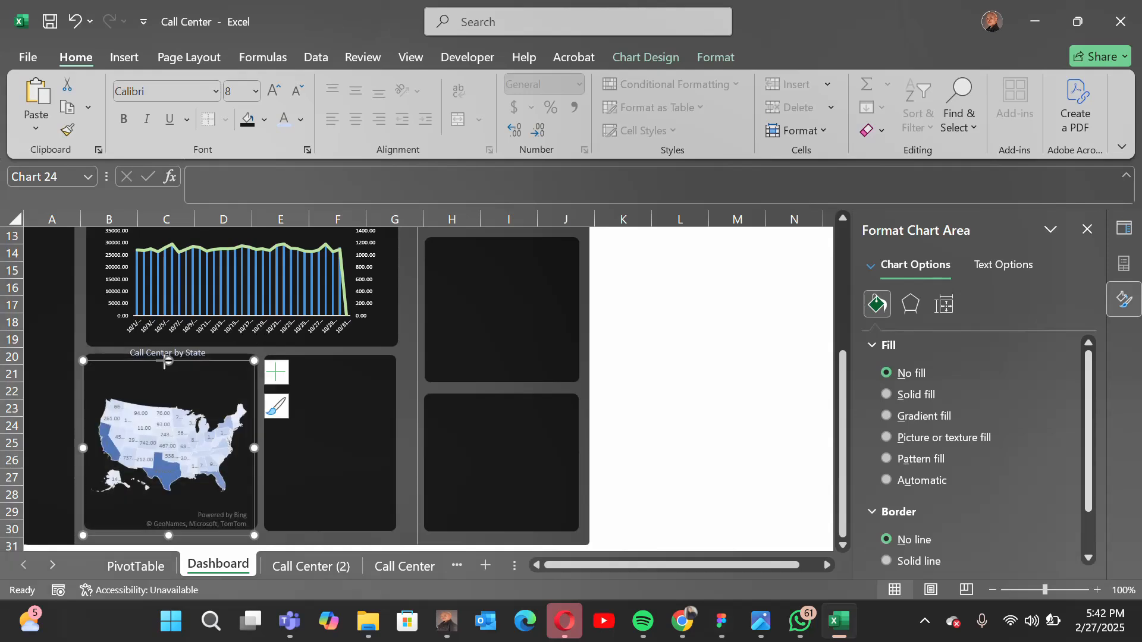
pyautogui.moveTo(171, 539); pyautogui.dragTo(169, 526)
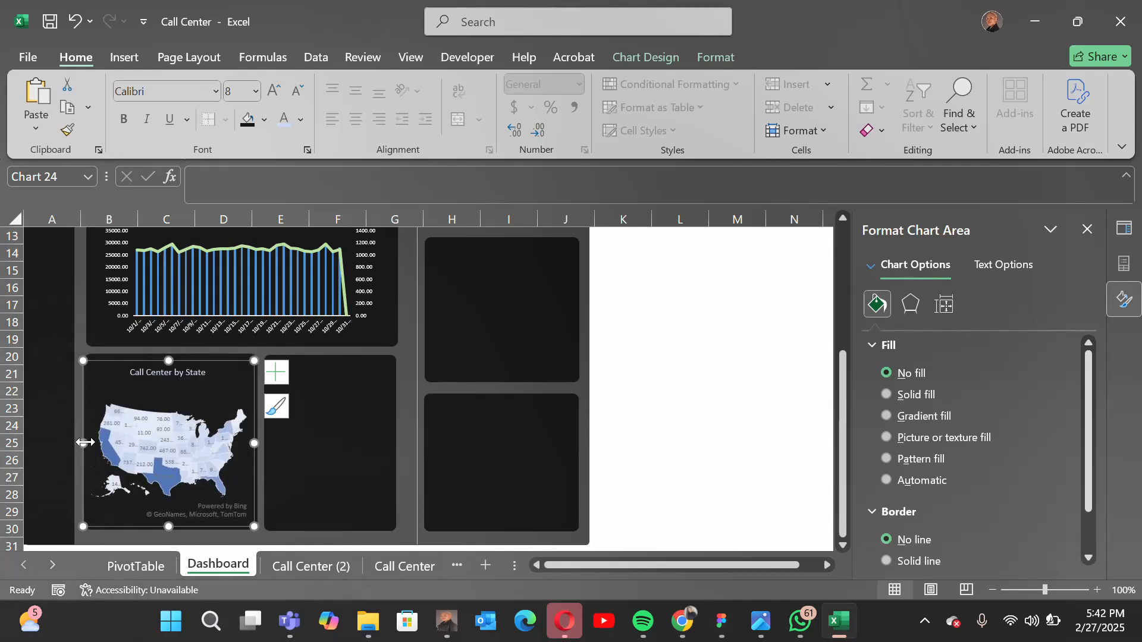
pyautogui.moveTo(83, 443)
pyautogui.mouseDown()
pyautogui.moveTo(101, 444)
pyautogui.moveTo(84, 443)
pyautogui.mouseUp()
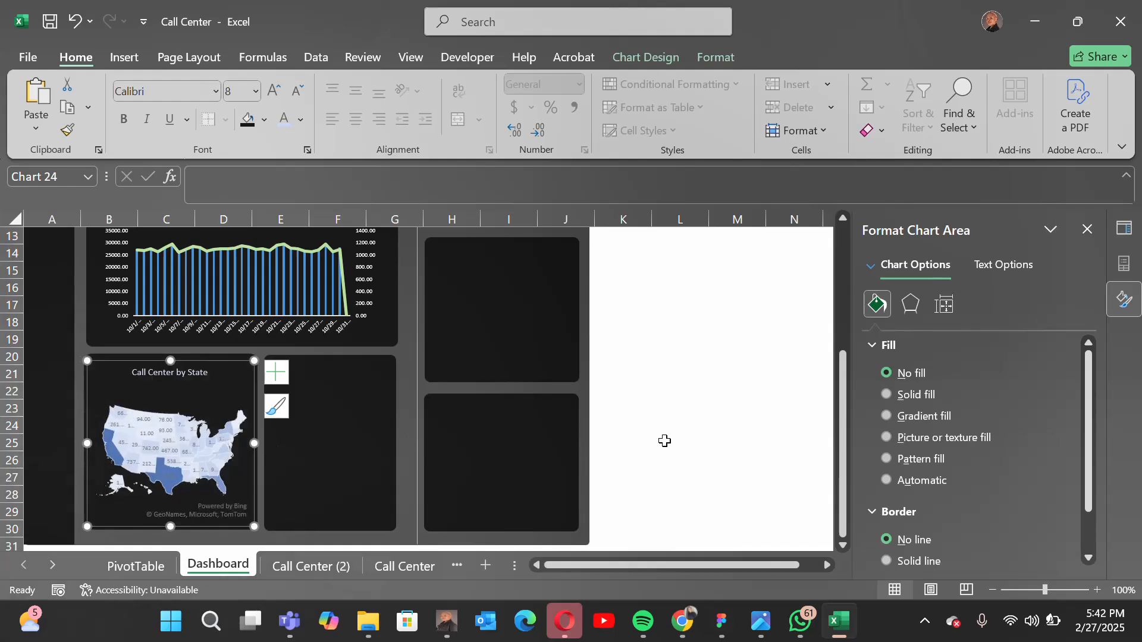
pyautogui.click(684, 443)
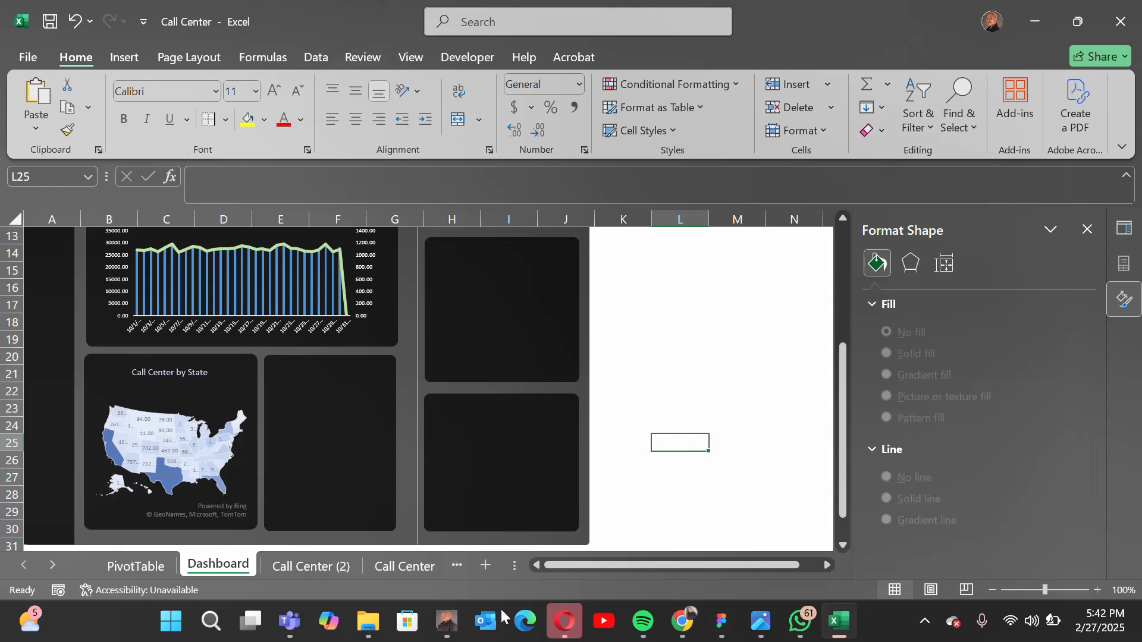
# - Examine the available data columns in the Call Center (2) table, back to the id column
pyautogui.click(326, 559)
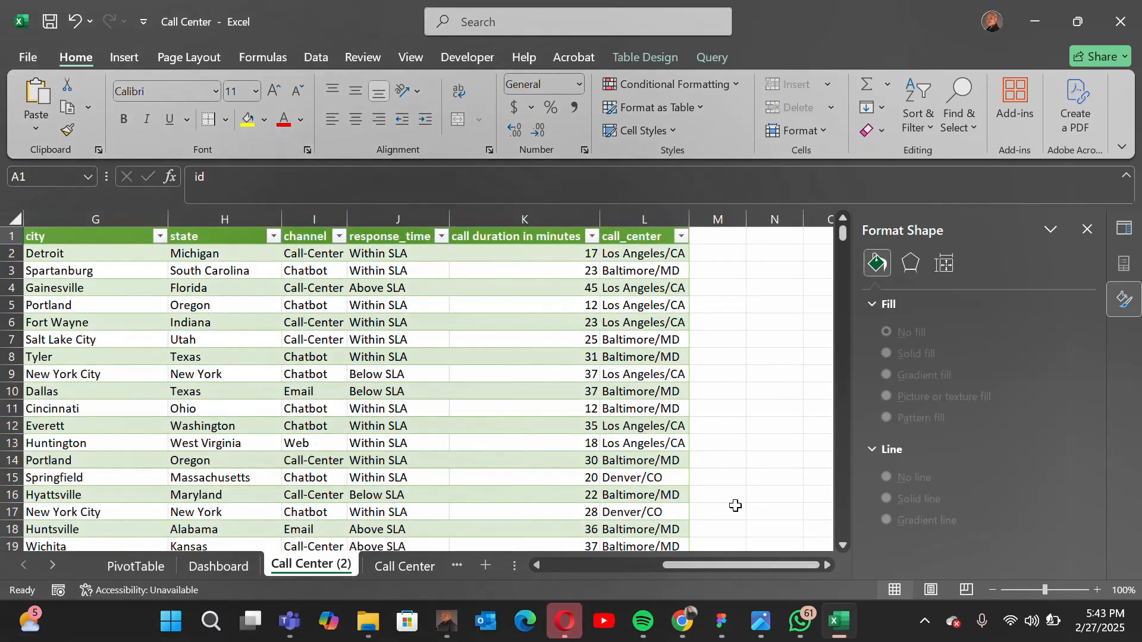
pyautogui.moveTo(748, 564); pyautogui.dragTo(556, 575)
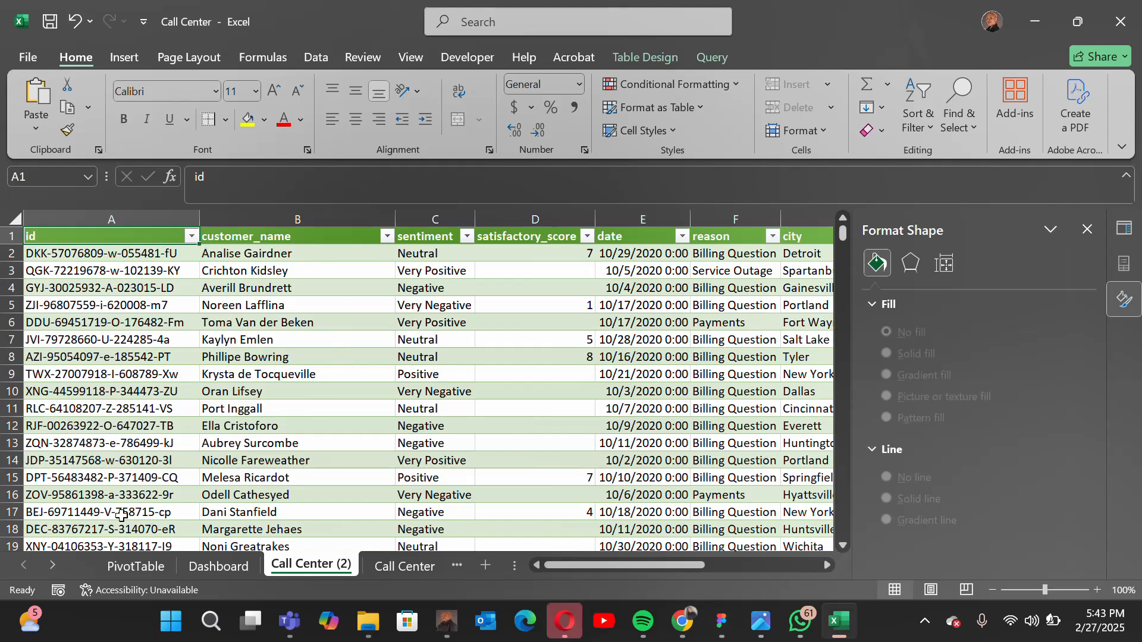
# - On the PivotTable sheet, move the map chart over the state pivot table and apply a separating border to empty column M
pyautogui.click(124, 568)
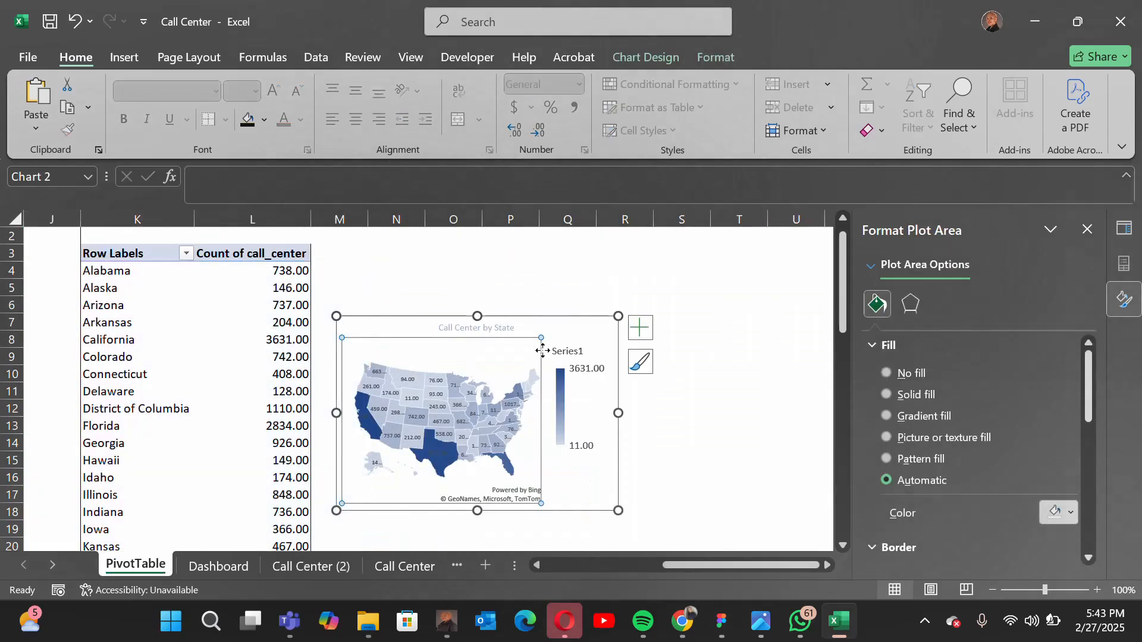
pyautogui.moveTo(548, 320); pyautogui.dragTo(271, 337)
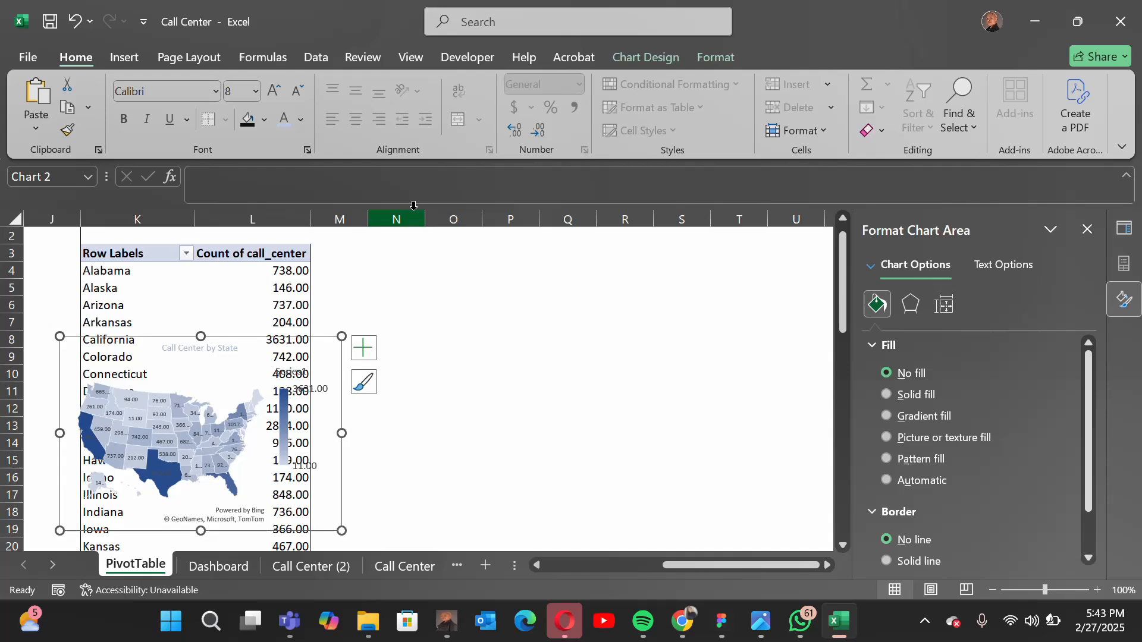
pyautogui.click(351, 213)
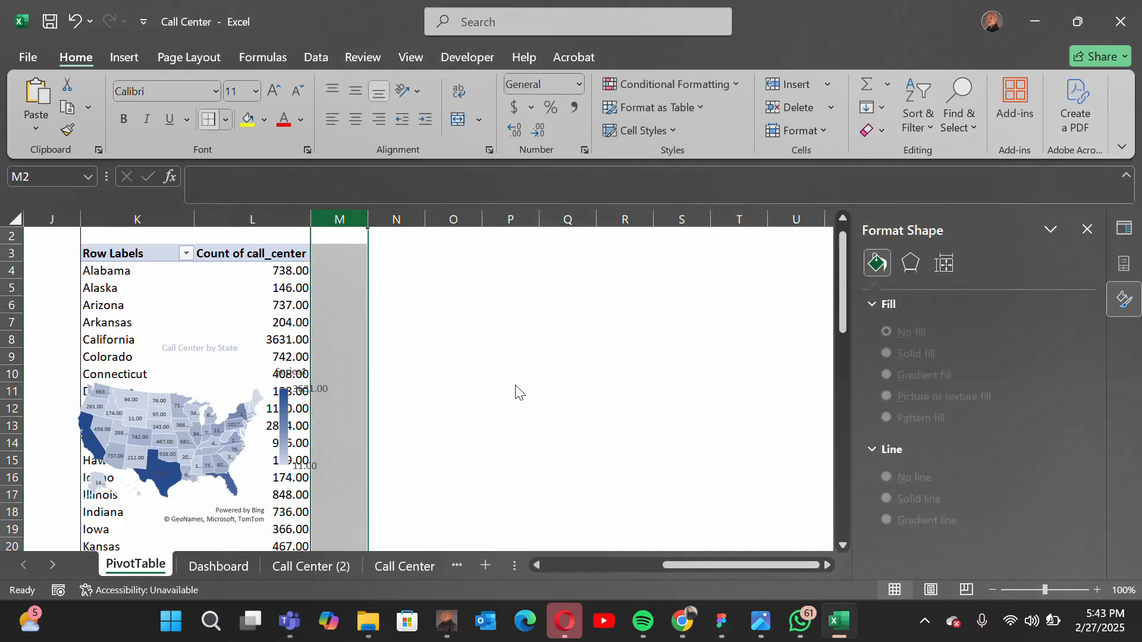
# - Copy the Avg_Call_Duration pivot table from E3:E4 and paste it at cell N3
pyautogui.moveTo(685, 566); pyautogui.dragTo(569, 579)
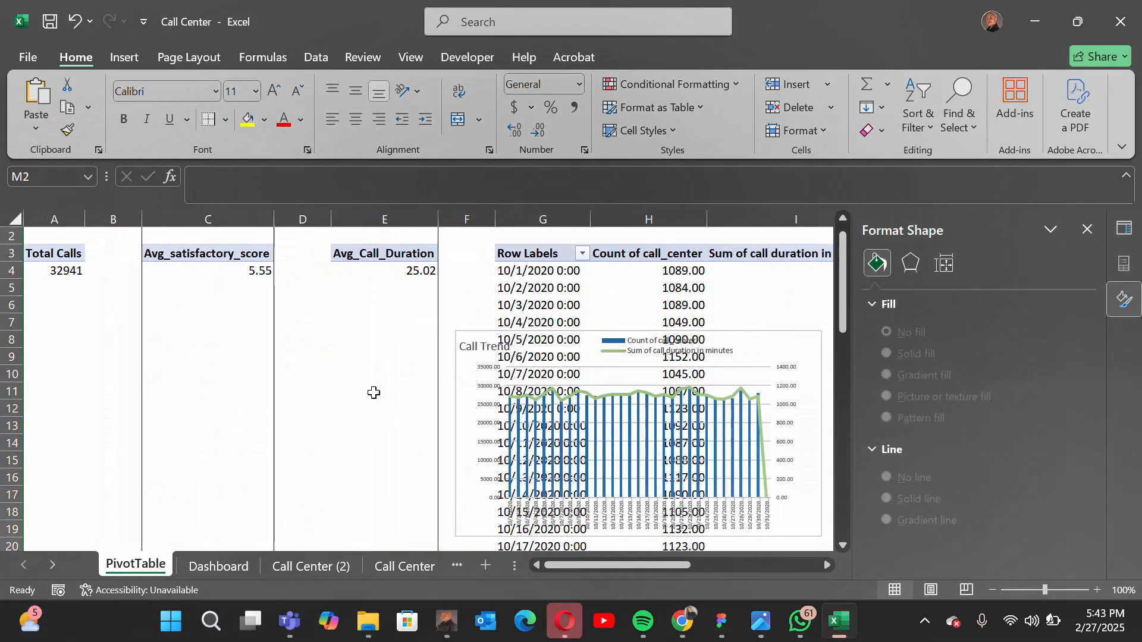
pyautogui.moveTo(335, 258); pyautogui.dragTo(386, 271)
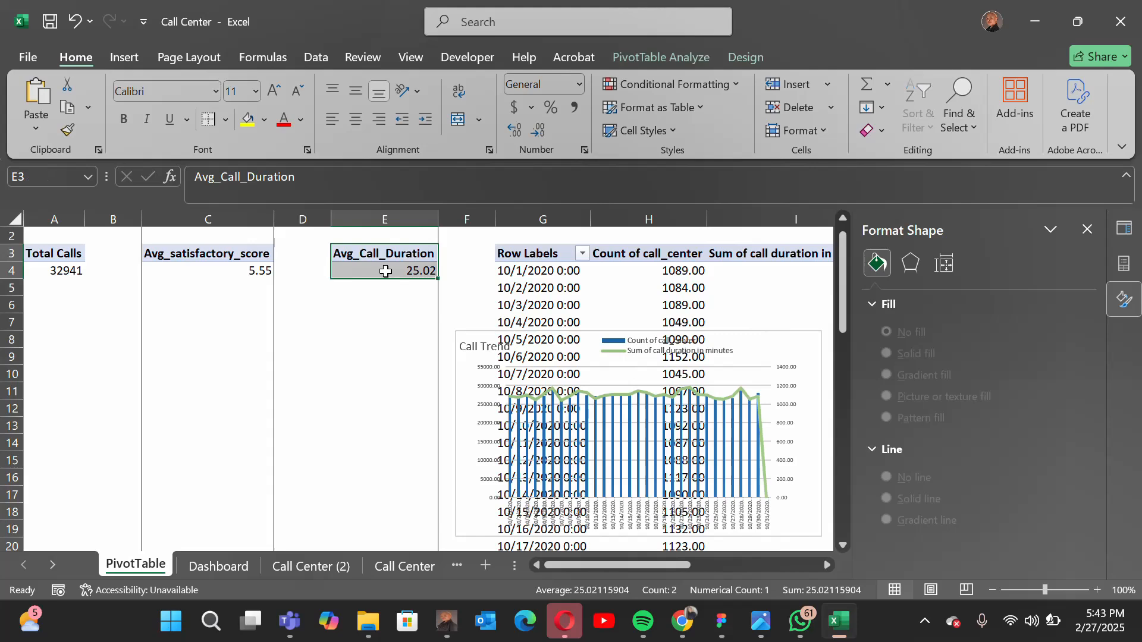
pyautogui.hotkey('ctrl', 'c')
pyautogui.moveTo(623, 564); pyautogui.dragTo(791, 558)
pyautogui.click(710, 255)
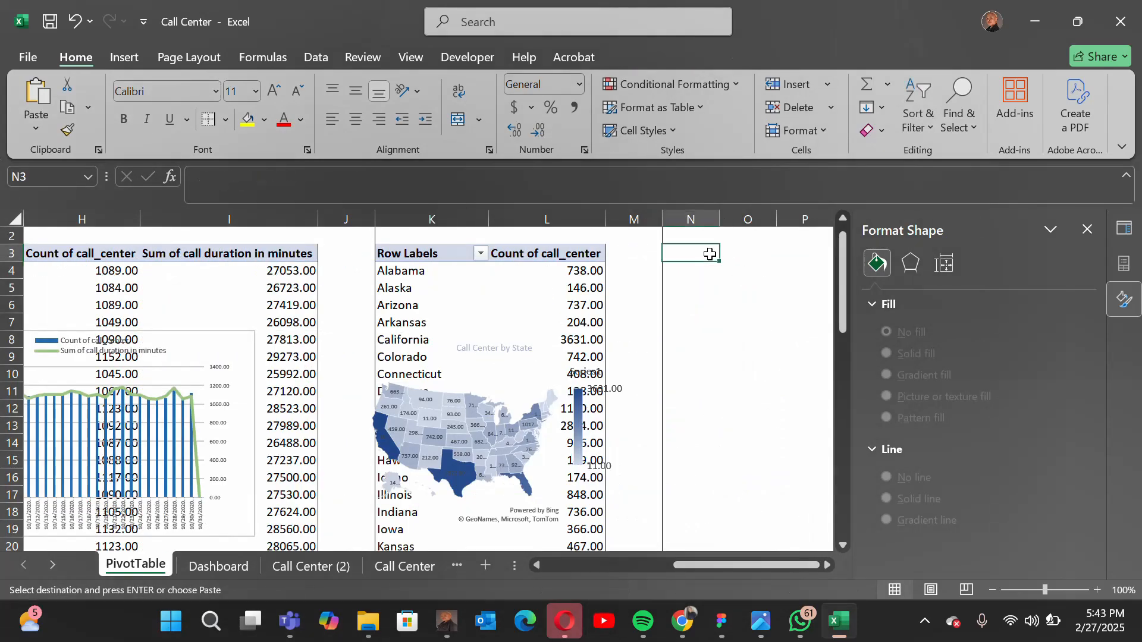
pyautogui.hotkey('ctrl', 'v')
pyautogui.click(685, 269)
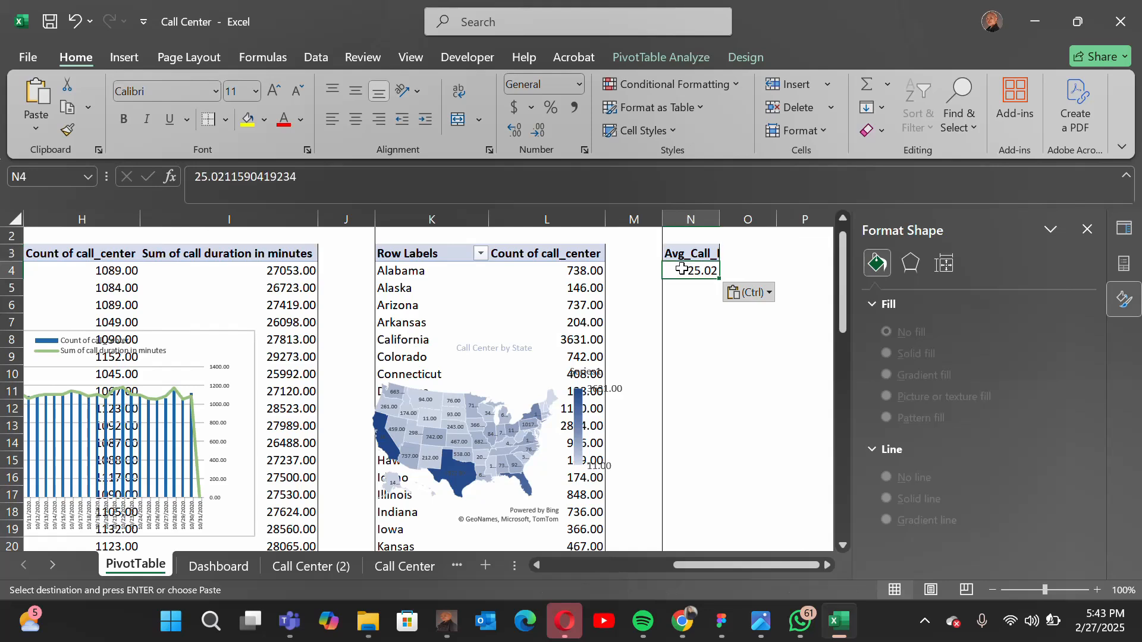
# - Close the formatting and queries panes, and remove Avg_Call_Duration from the values of the pasted pivot table
pyautogui.click(1088, 229)
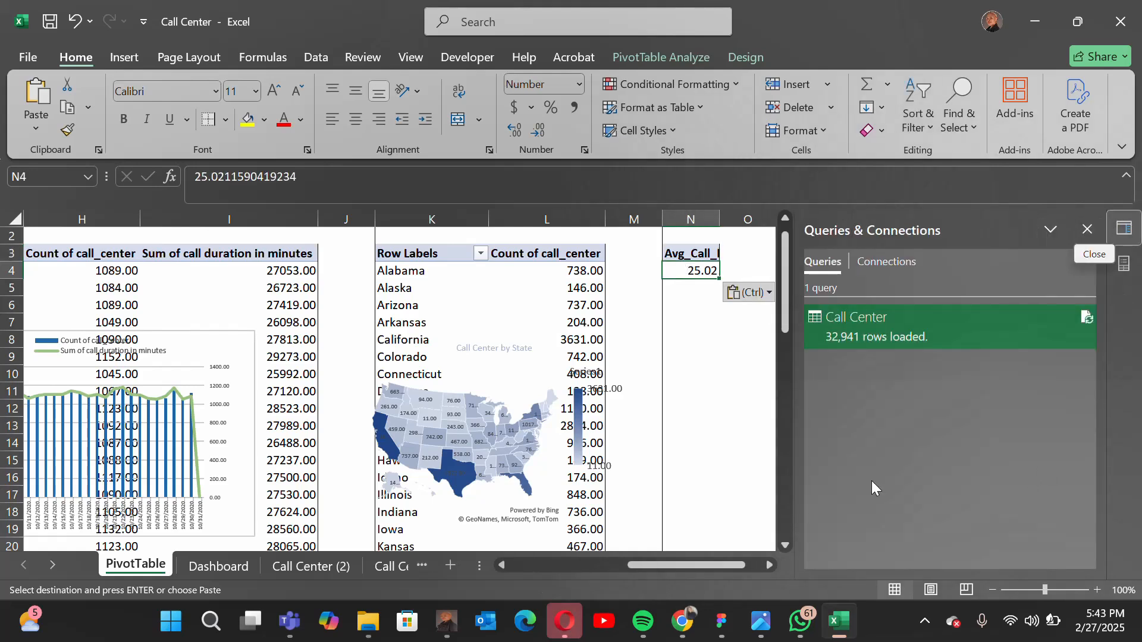
pyautogui.click(1088, 230)
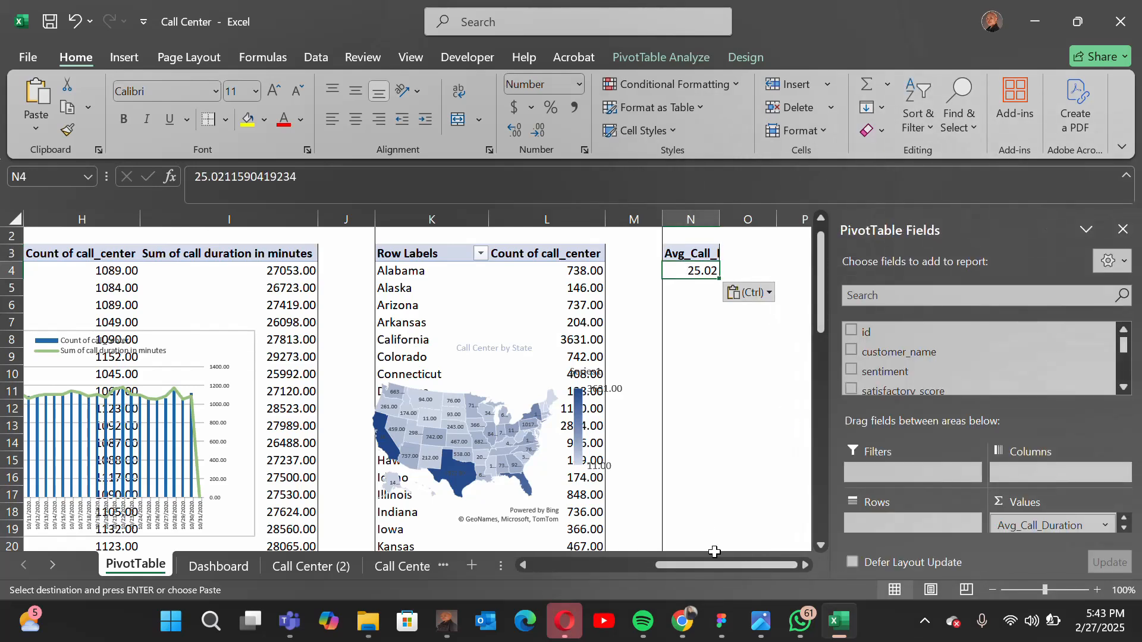
pyautogui.moveTo(765, 566); pyautogui.dragTo(767, 566)
pyautogui.moveTo(1047, 525); pyautogui.dragTo(794, 511)
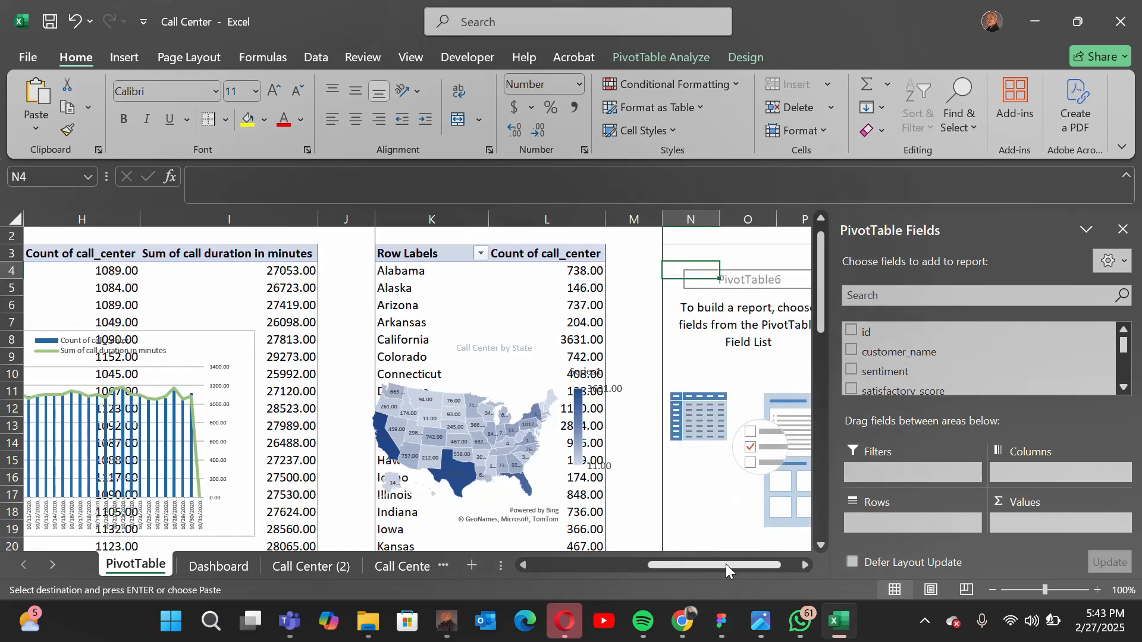
pyautogui.moveTo(726, 563); pyautogui.dragTo(816, 559)
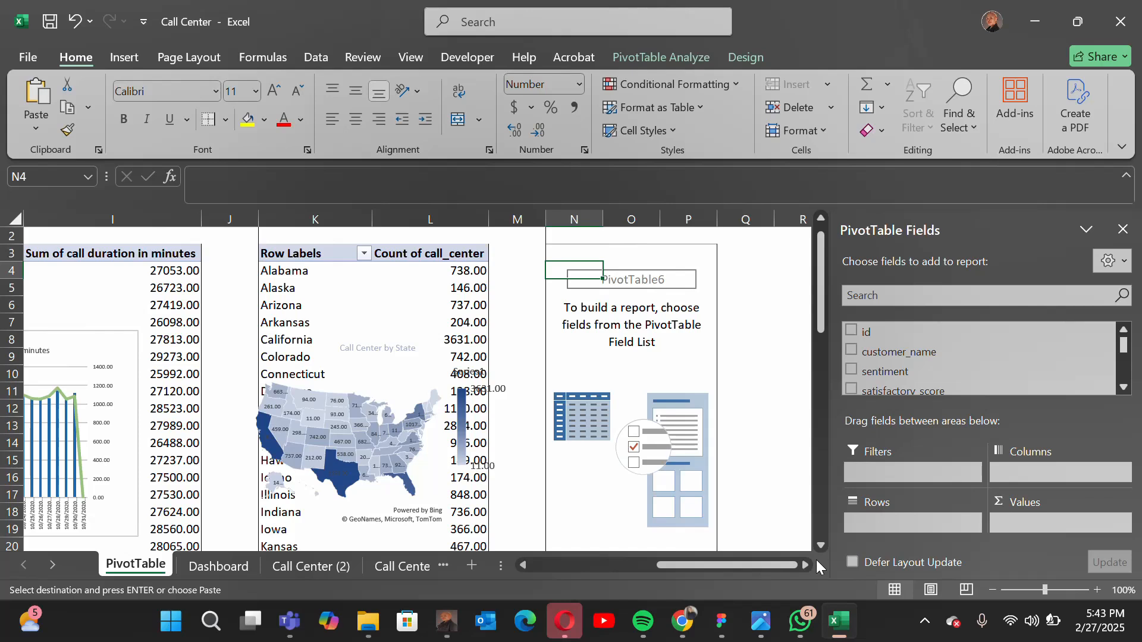
# - Add the reason field as the rows of the pivot table at N3
pyautogui.click(1124, 389)
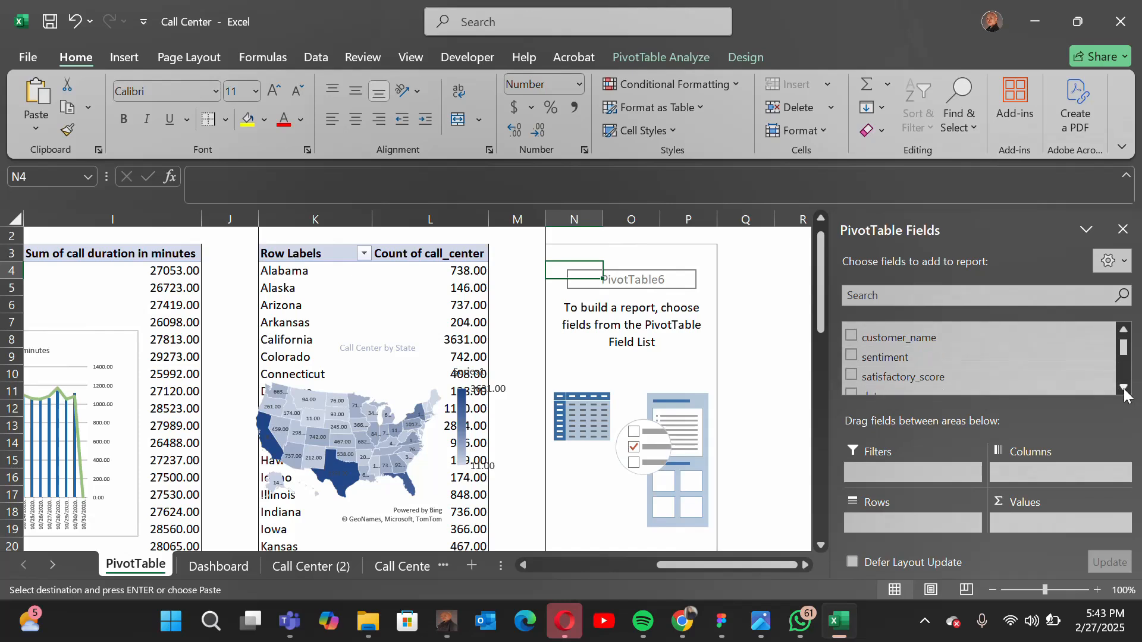
pyautogui.click(1123, 388)
pyautogui.click(1124, 389)
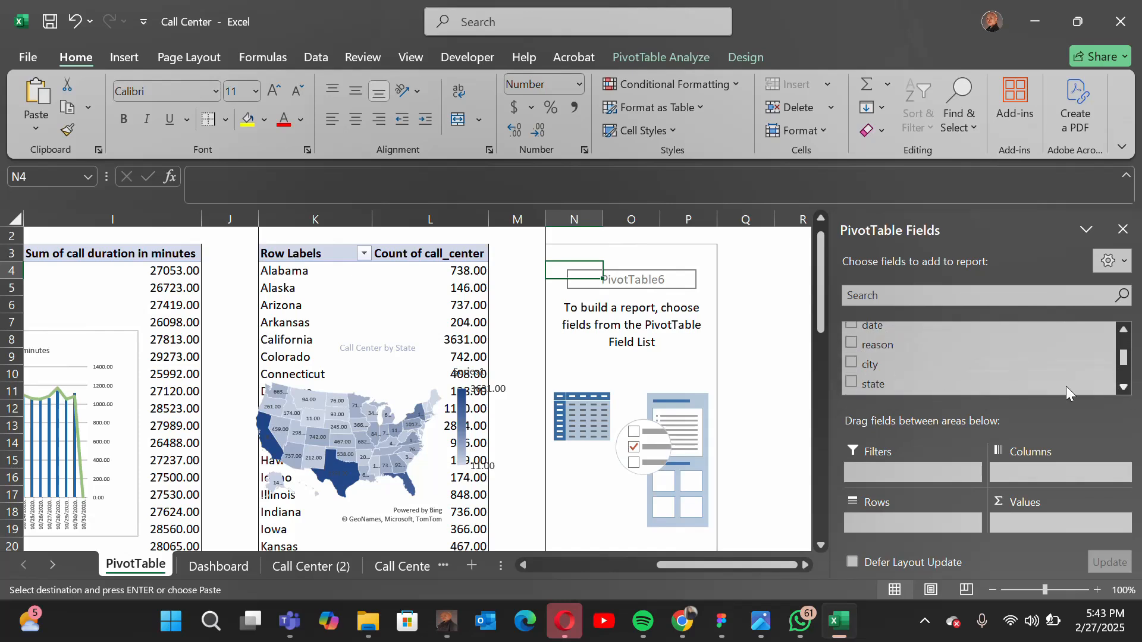
pyautogui.moveTo(892, 345); pyautogui.dragTo(892, 527)
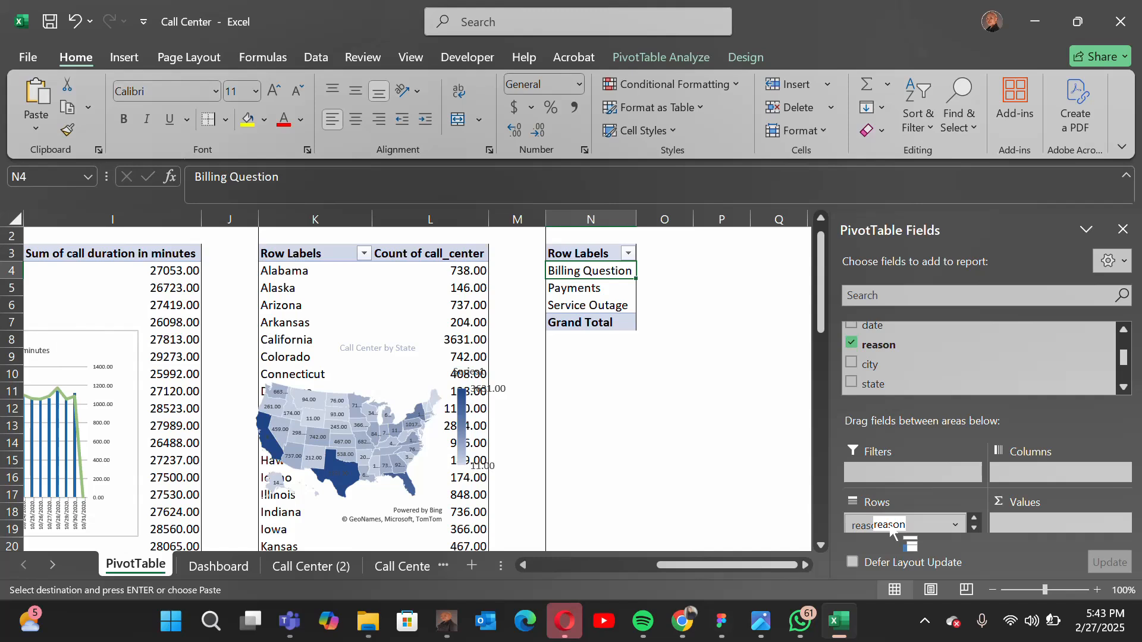
pyautogui.moveTo(892, 526); pyautogui.dragTo(894, 526)
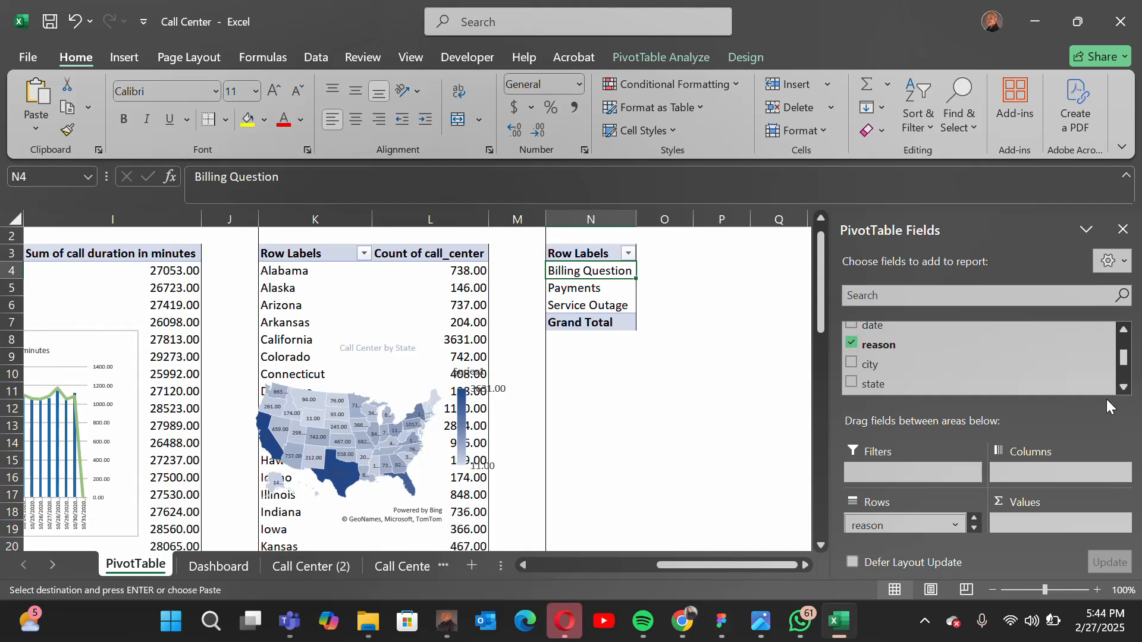
# - Add the call_center field as a count to the values of the reason pivot table
pyautogui.click(1123, 388)
pyautogui.click(1124, 387)
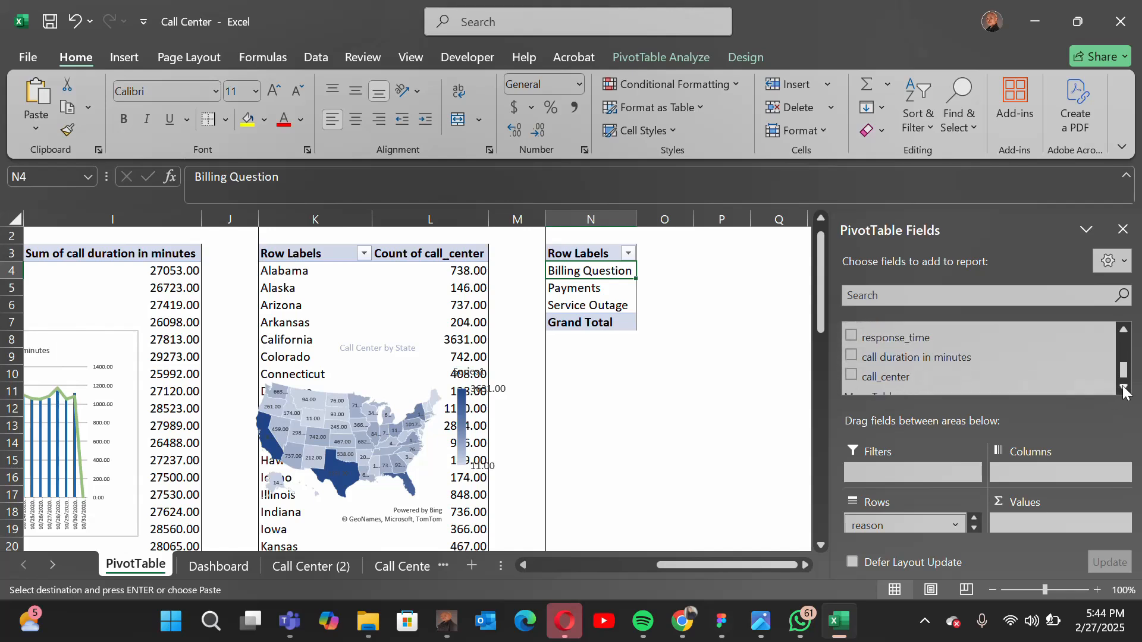
pyautogui.moveTo(944, 369); pyautogui.dragTo(1068, 527)
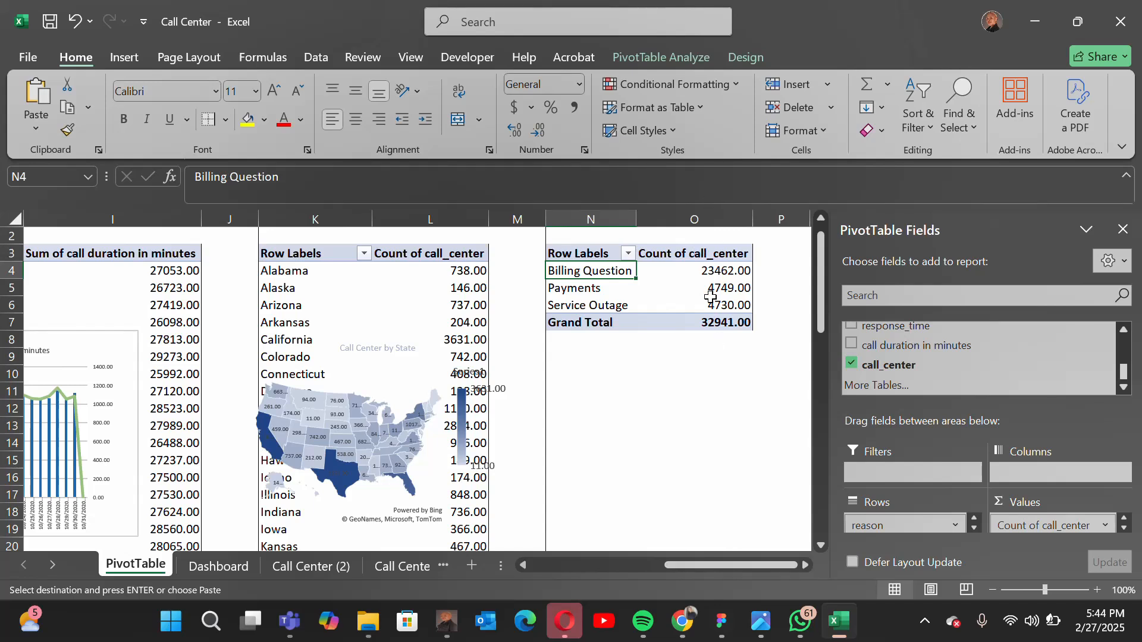
# - Insert a clustered column PivotChart based on the reason pivot table
pyautogui.moveTo(716, 273)
pyautogui.click(649, 56)
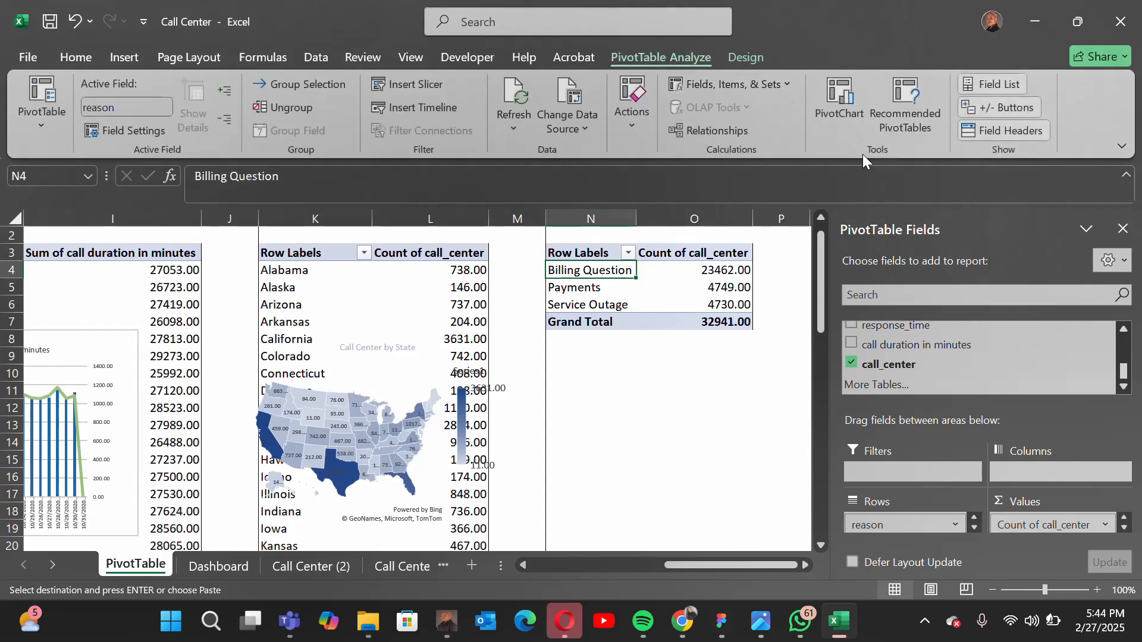
pyautogui.click(840, 113)
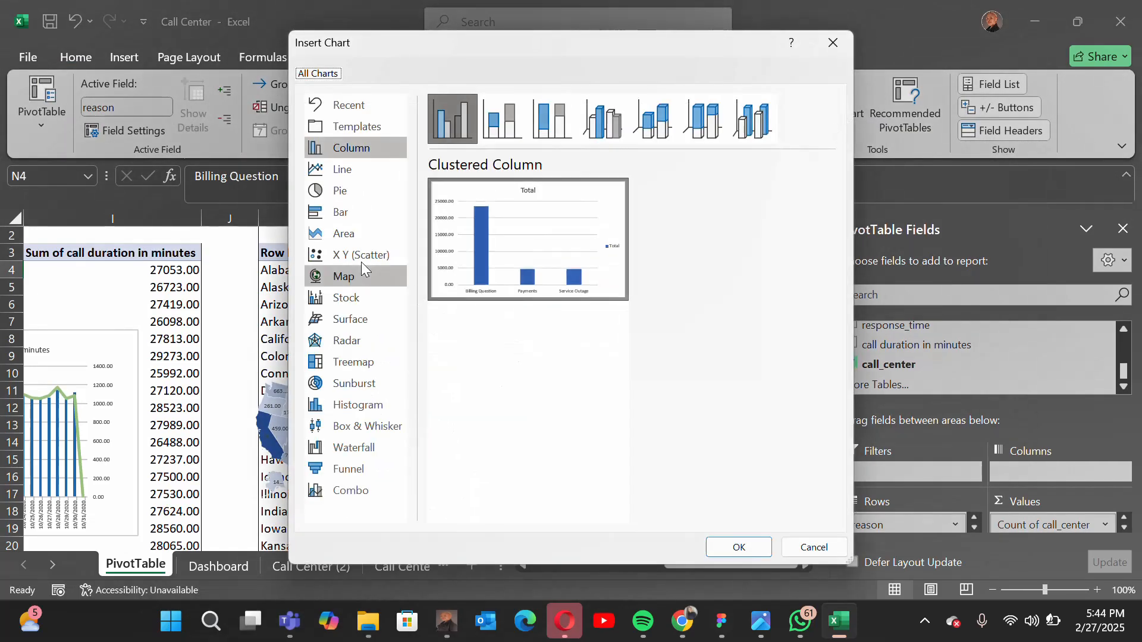
pyautogui.click(341, 147)
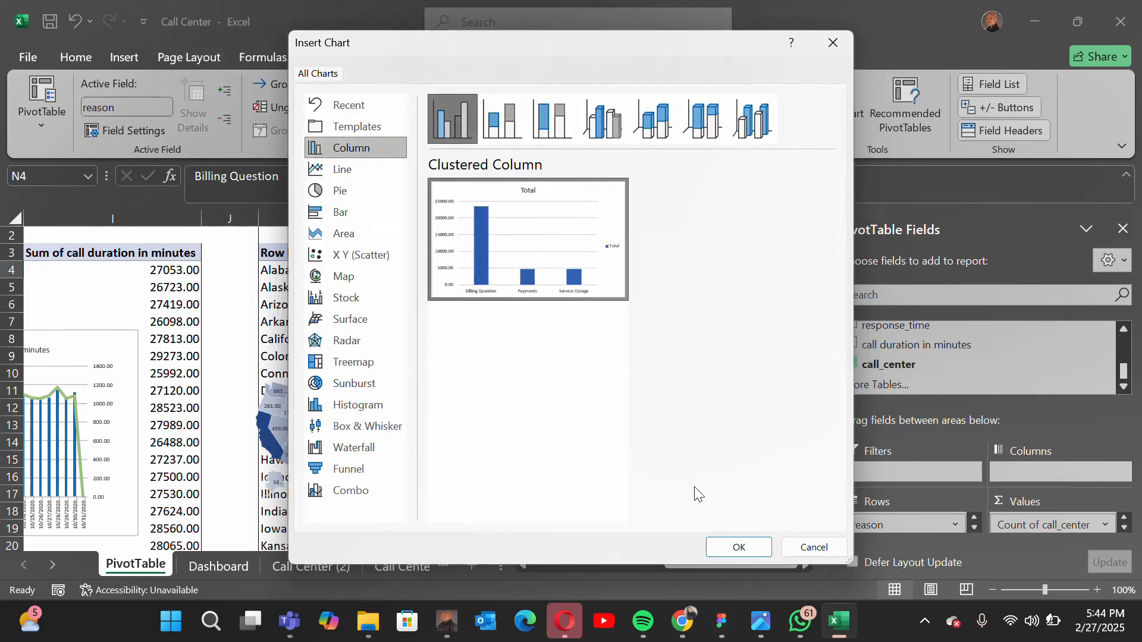
pyautogui.click(740, 548)
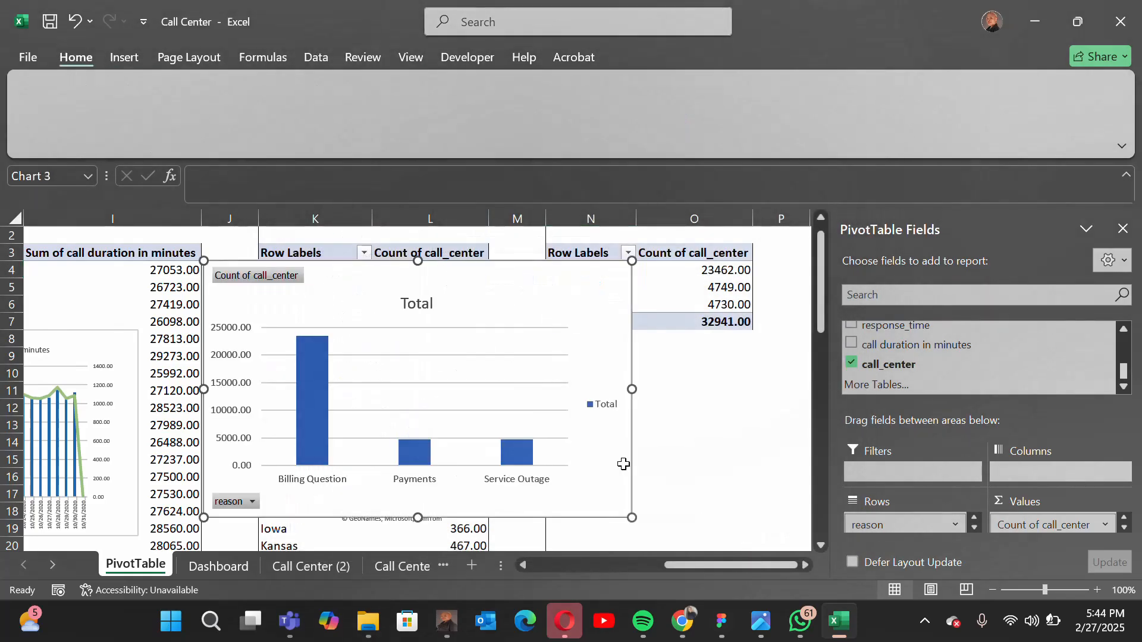
# - Shrink the chart to about 2.84 by 2.69 inches over columns N and O, and hide all its field buttons
pyautogui.moveTo(326, 280); pyautogui.dragTo(416, 306)
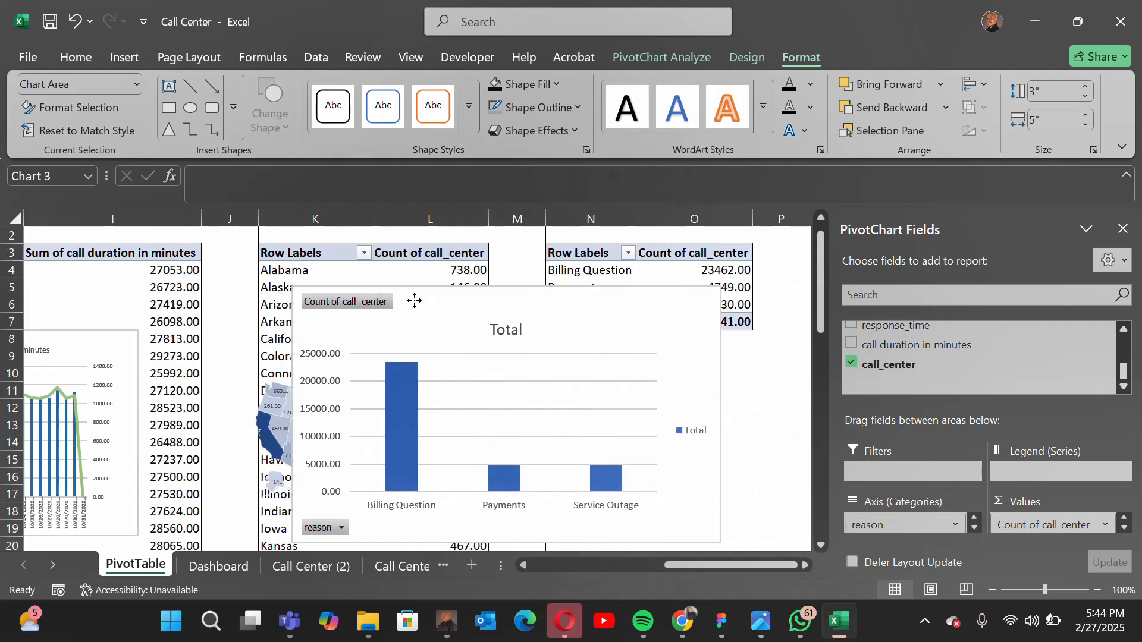
pyautogui.moveTo(722, 288); pyautogui.dragTo(524, 300)
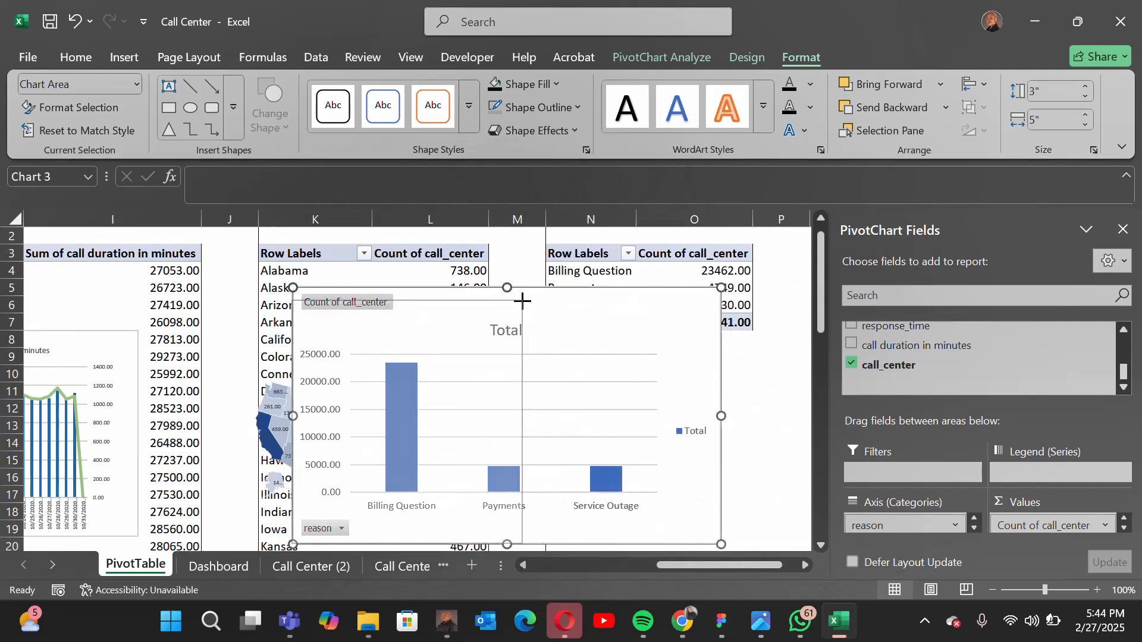
pyautogui.moveTo(437, 317); pyautogui.dragTo(688, 316)
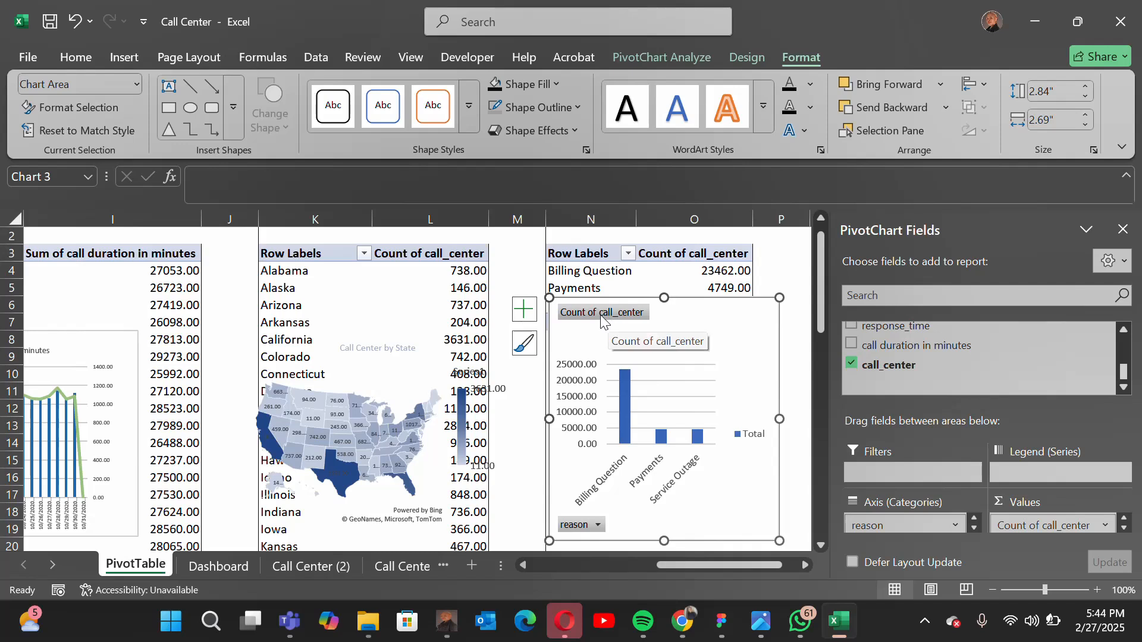
pyautogui.rightClick(604, 322)
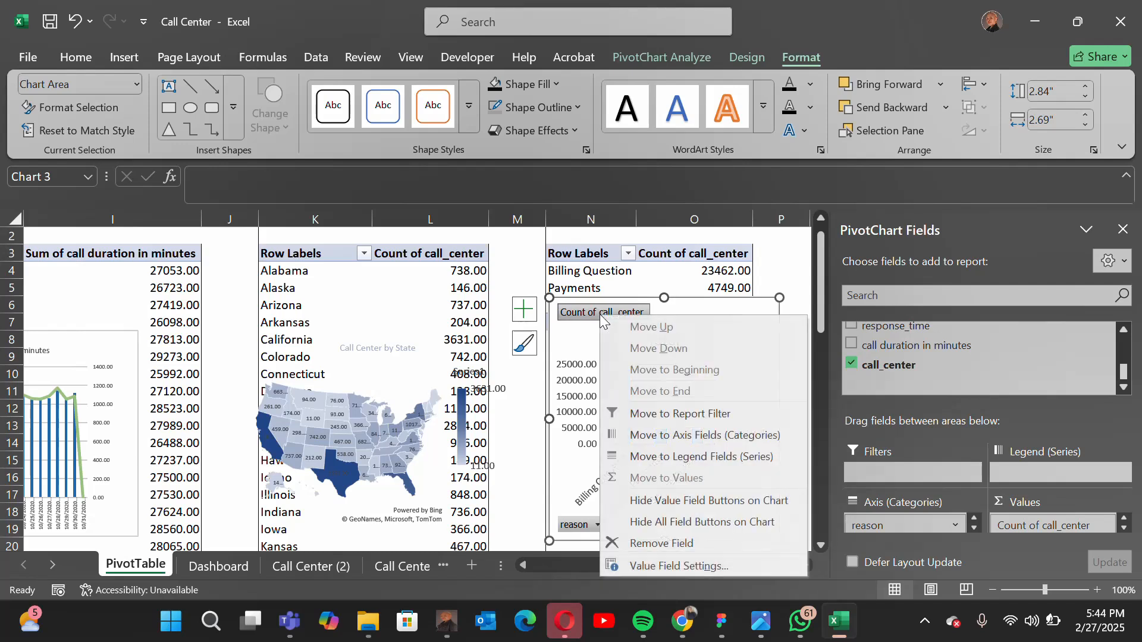
pyautogui.click(671, 523)
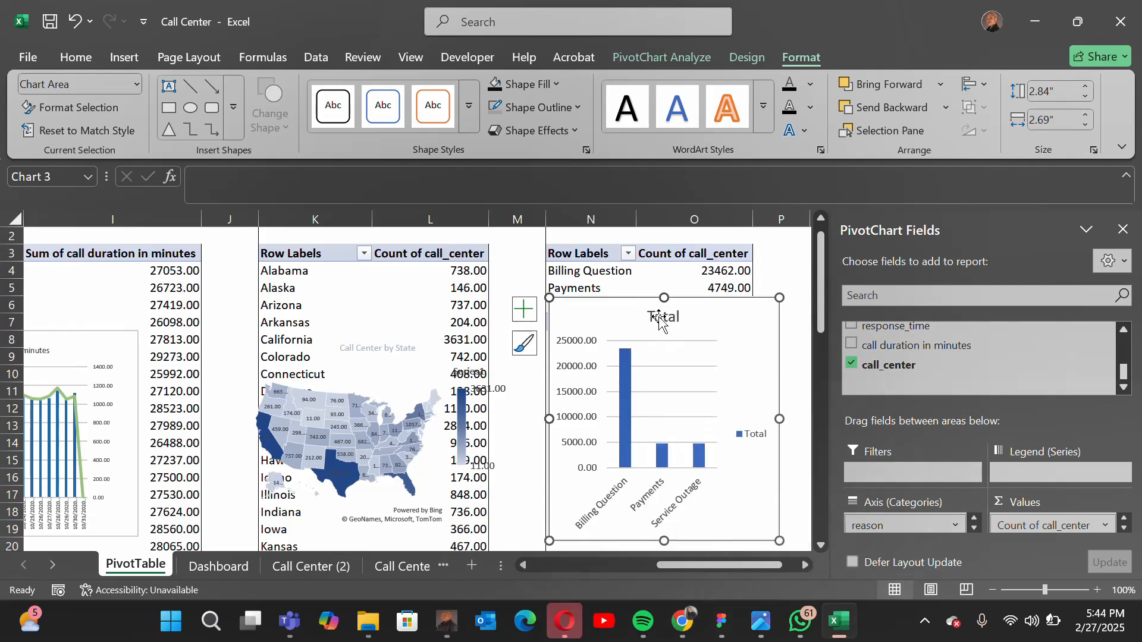
# - Replace the chart title with "Reason for calling" and select the whole title text
pyautogui.click(658, 315)
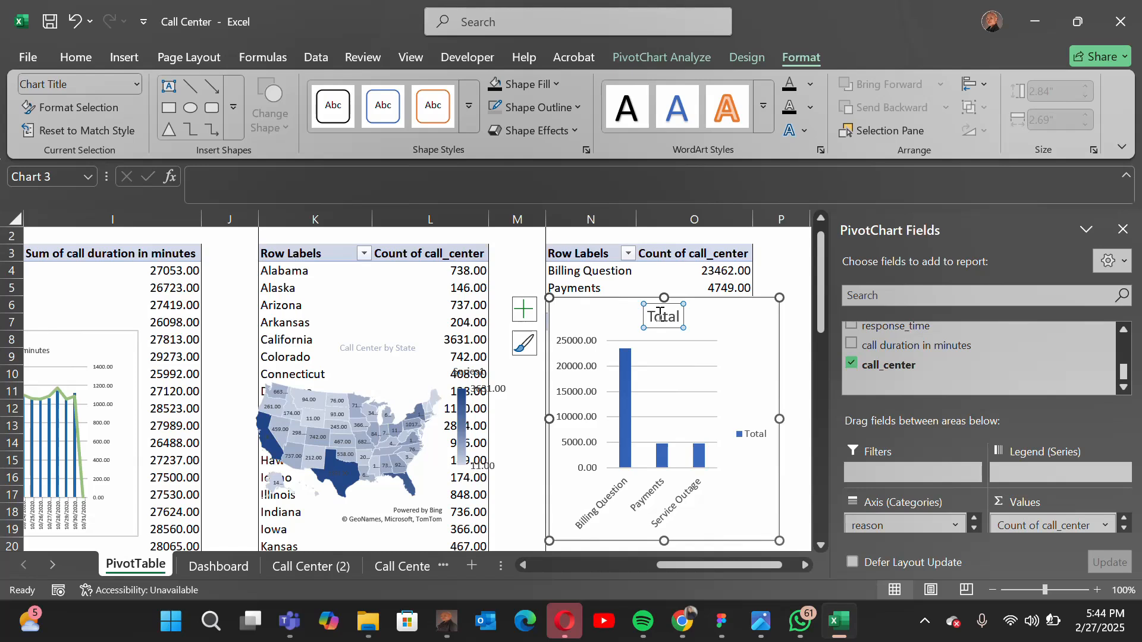
pyautogui.doubleClick(660, 315)
pyautogui.write('Reaso')
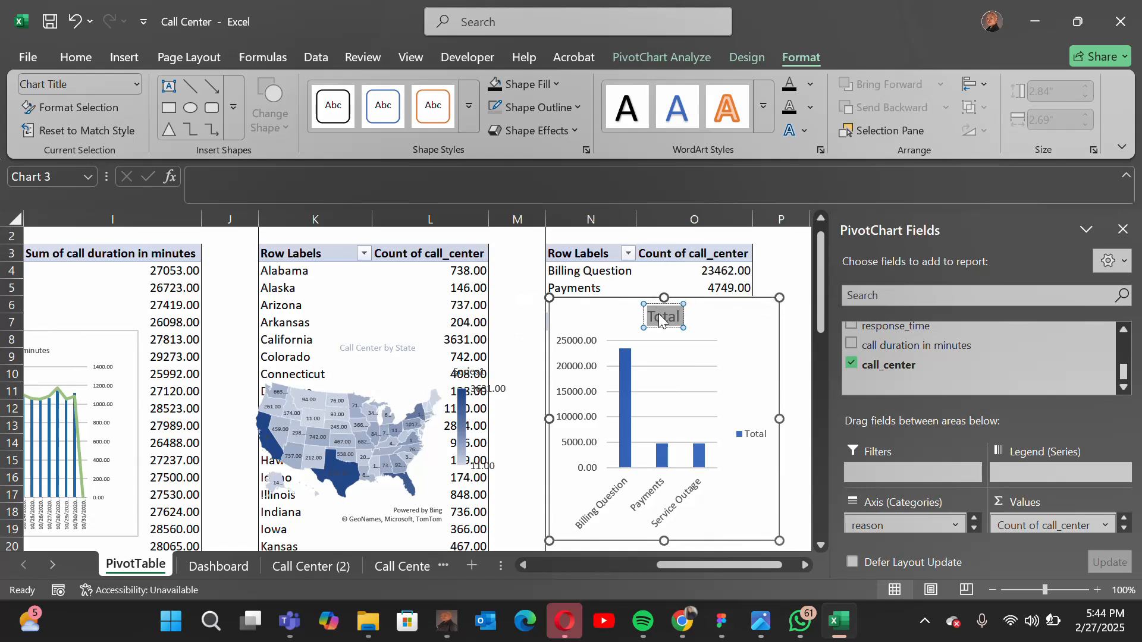
pyautogui.write('n f')
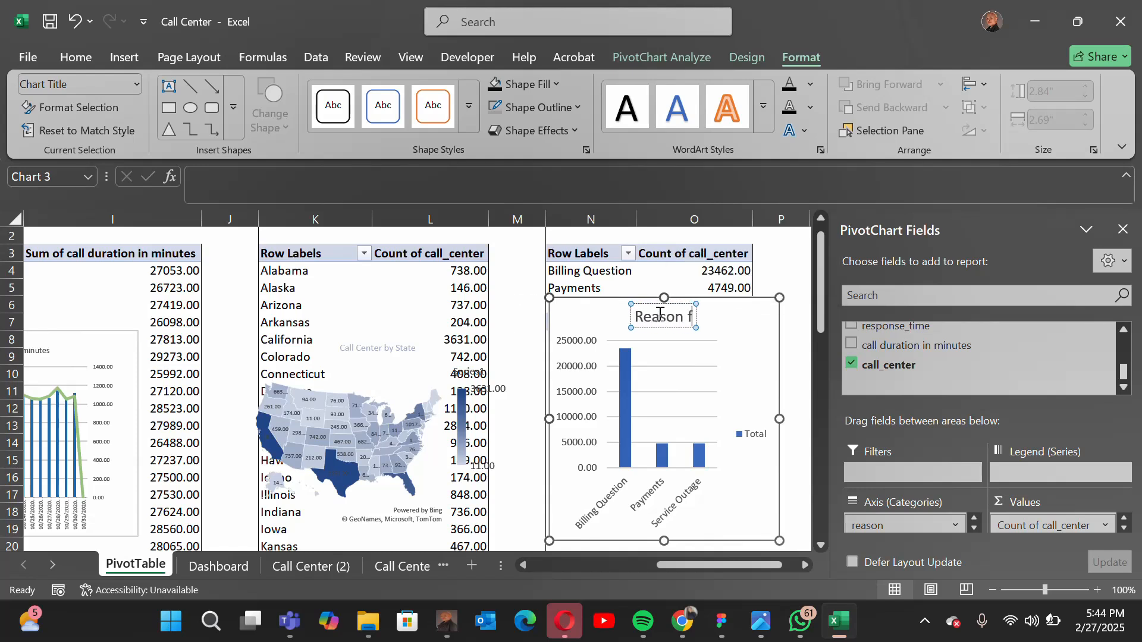
pyautogui.write('or callin')
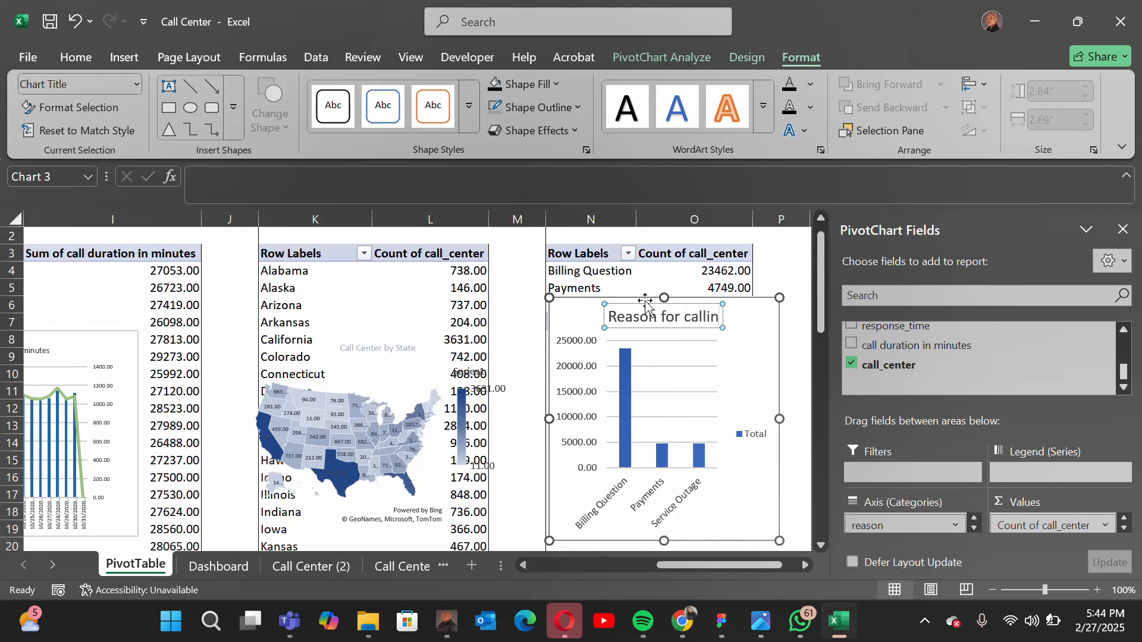
pyautogui.write('g')
pyautogui.hotkey('ctrl', 'a')
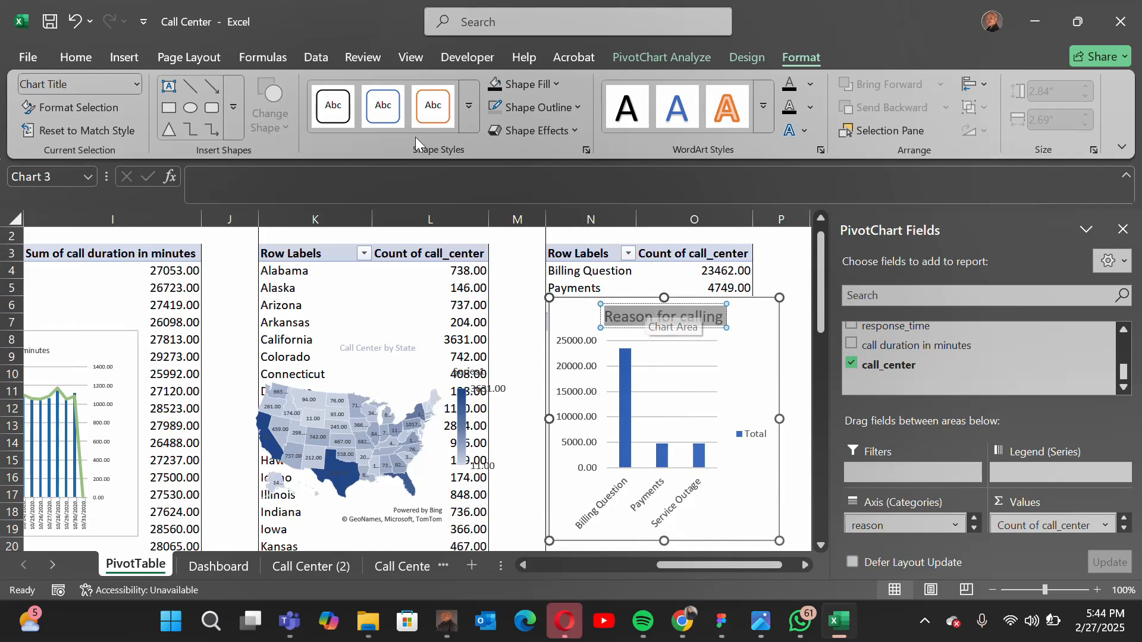
# - Reduce the chart title's font size to 7 and move it to the chart's upper-left corner
pyautogui.click(75, 58)
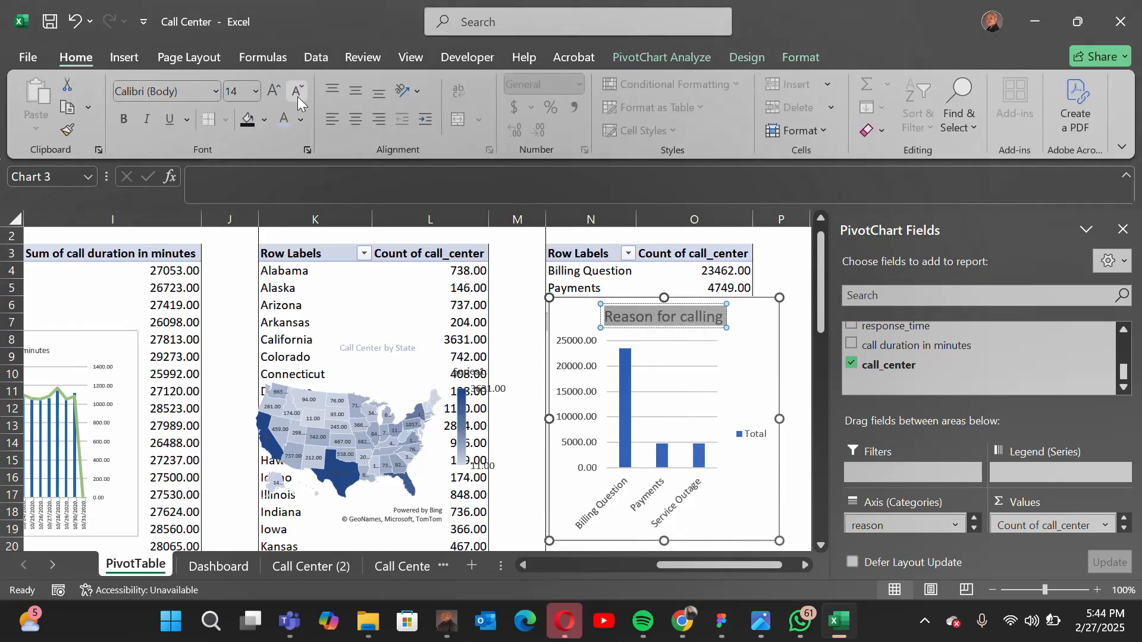
pyautogui.click(294, 96)
pyautogui.click(294, 97)
pyautogui.click(294, 96)
pyautogui.click(294, 97)
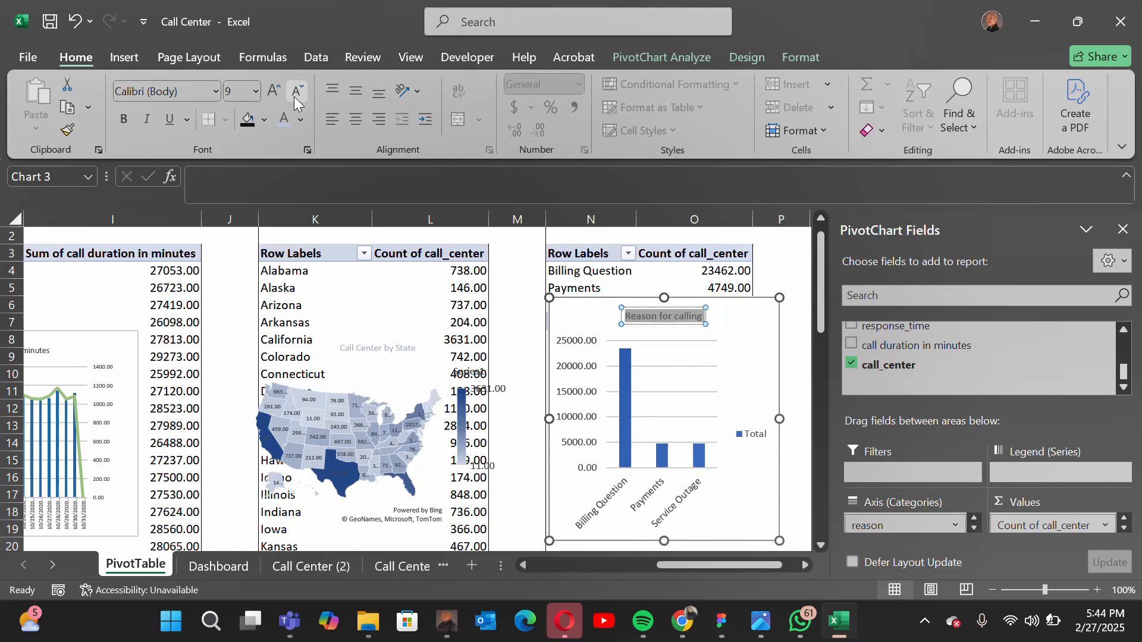
pyautogui.click(294, 96)
pyautogui.click(294, 96)
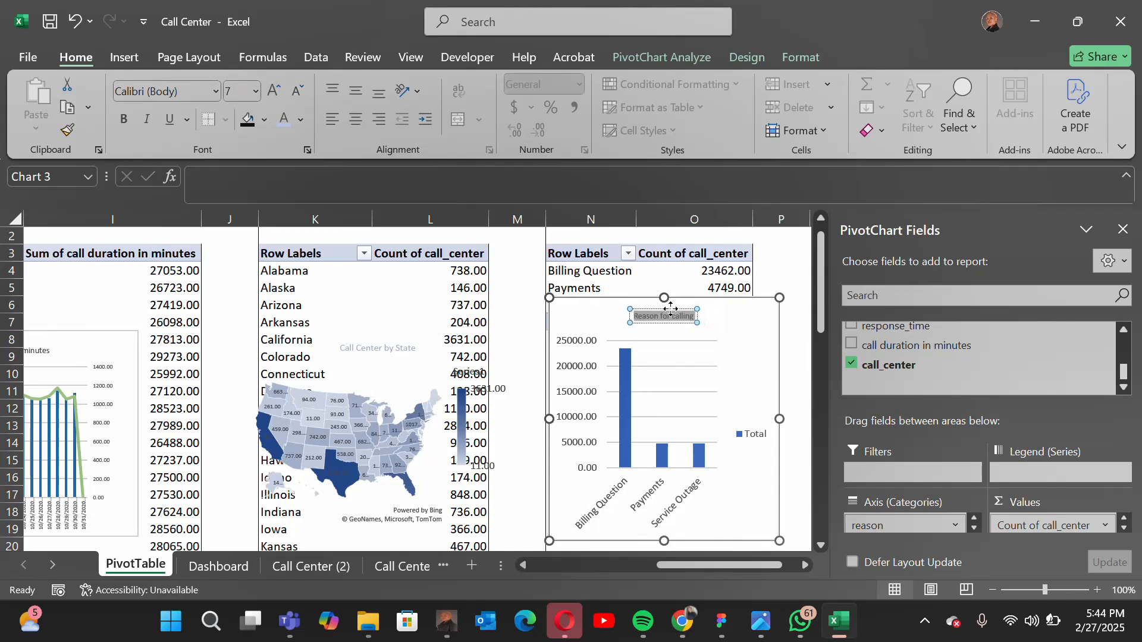
pyautogui.moveTo(670, 309); pyautogui.dragTo(598, 308)
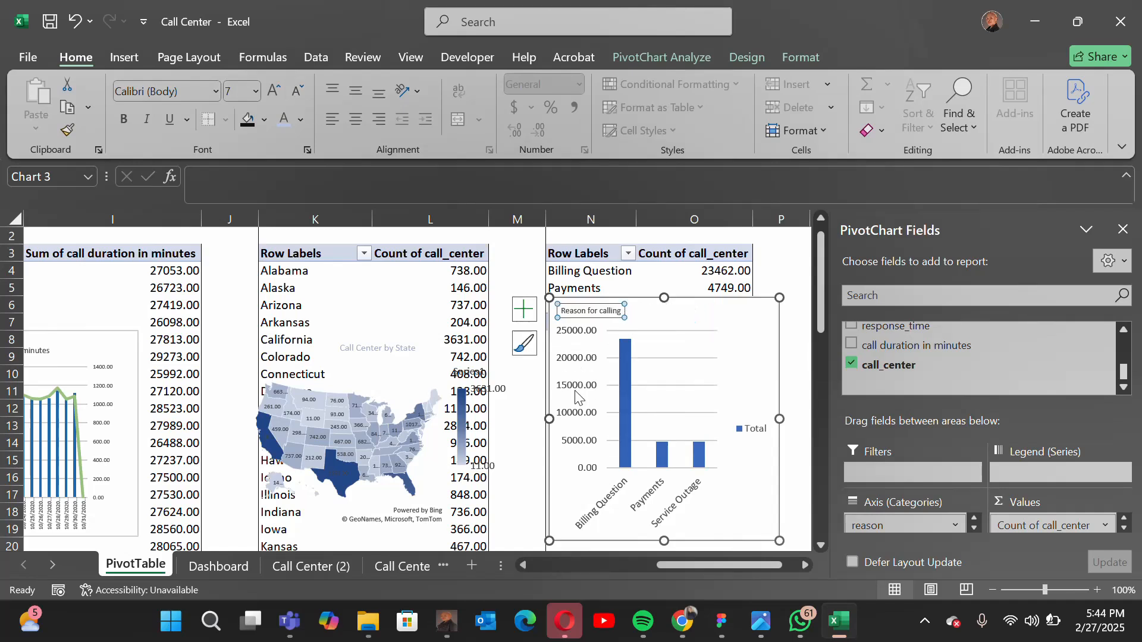
# - Set the chart's vertical axis labels to font size 5 and colour them white
pyautogui.click(577, 397)
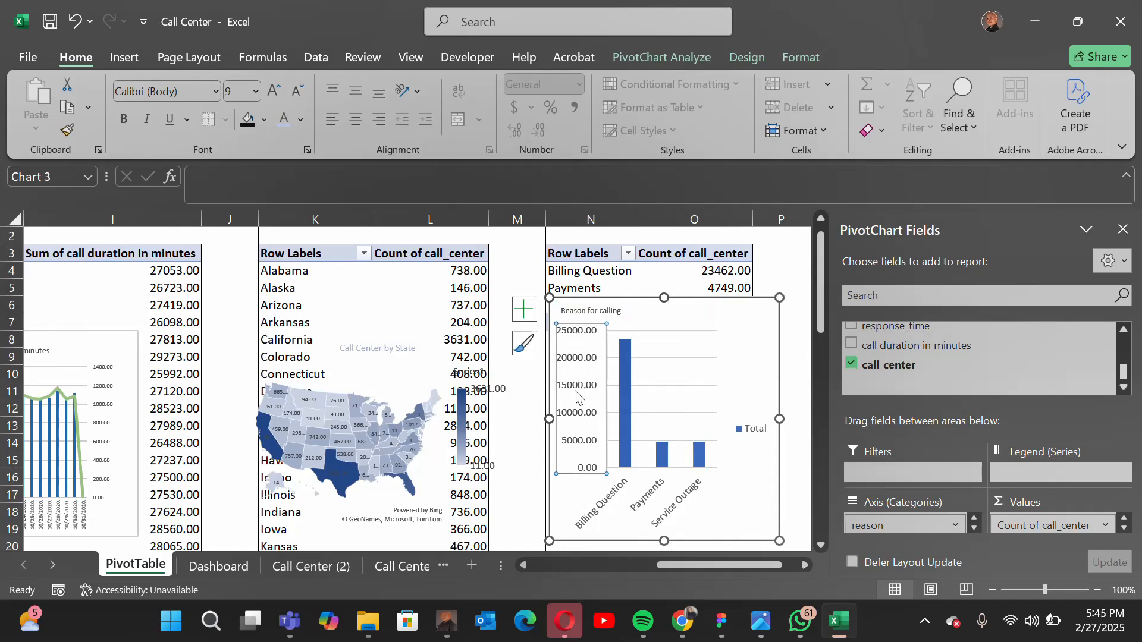
pyautogui.click(301, 94)
pyautogui.click(301, 94)
pyautogui.click(301, 94)
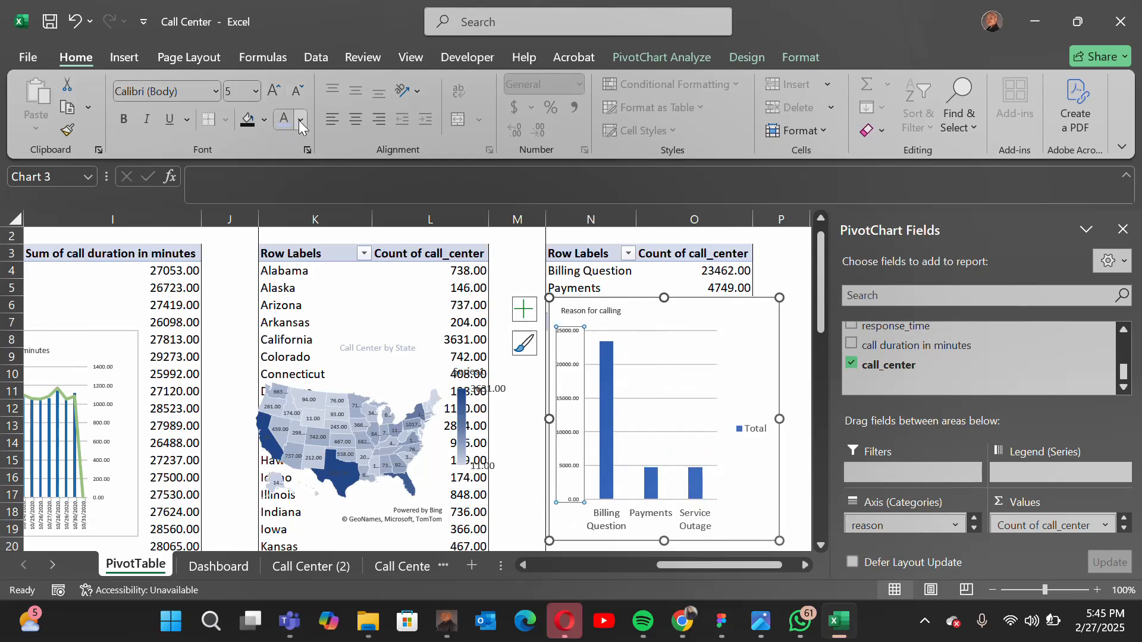
pyautogui.click(300, 120)
pyautogui.click(287, 237)
# - Set the chart's reason category labels to font size 6 and colour them white
pyautogui.click(666, 521)
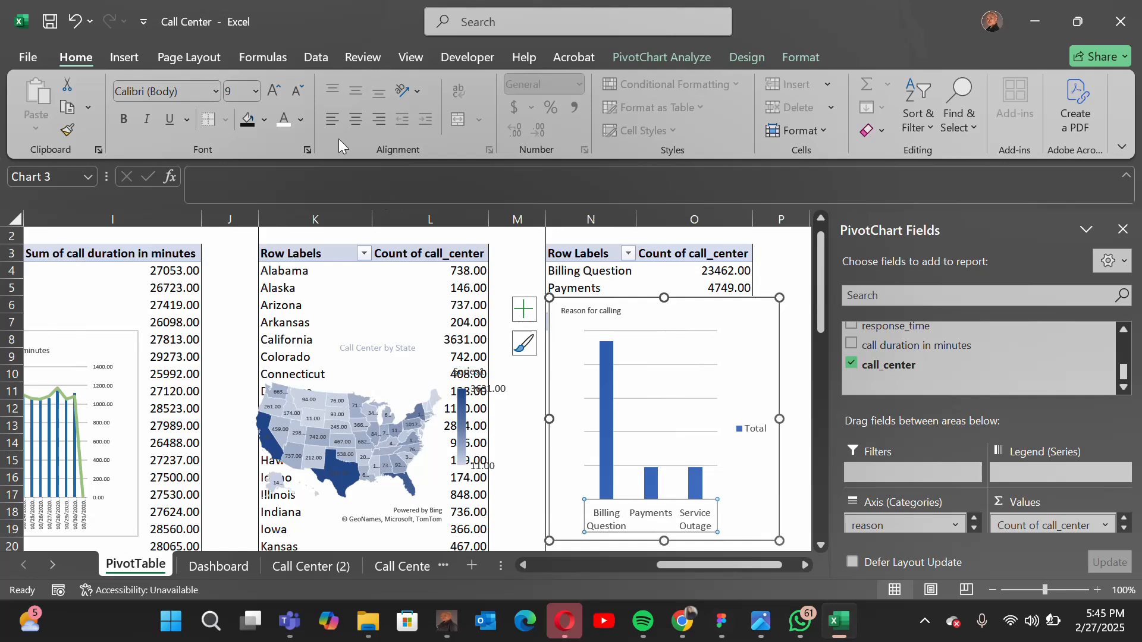
pyautogui.click(298, 91)
pyautogui.click(298, 91)
pyautogui.click(297, 91)
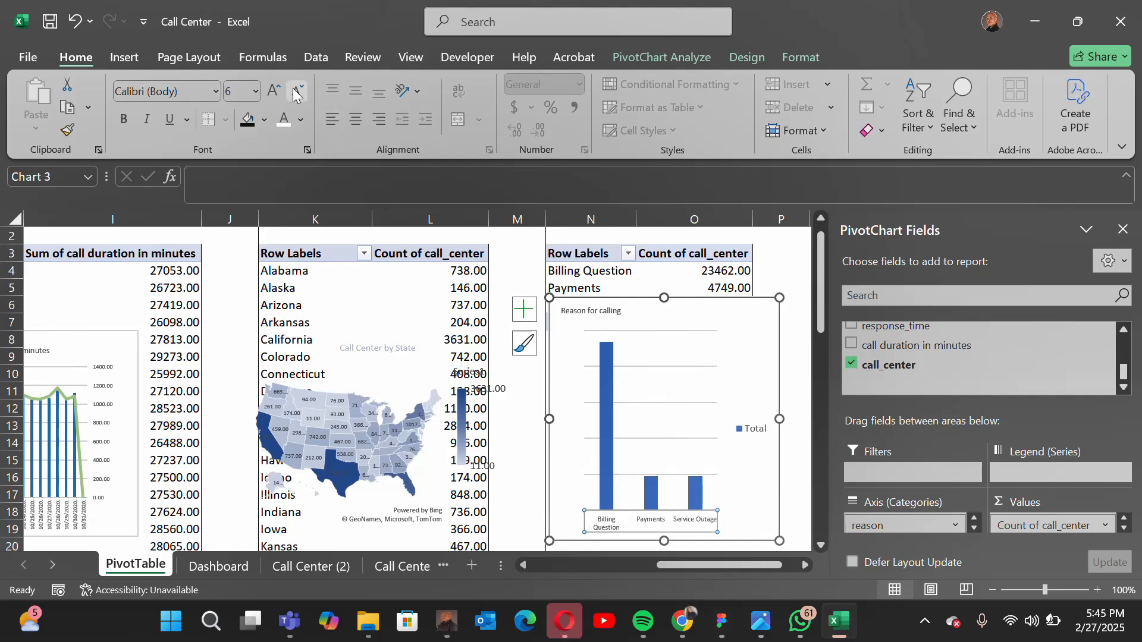
pyautogui.click(299, 127)
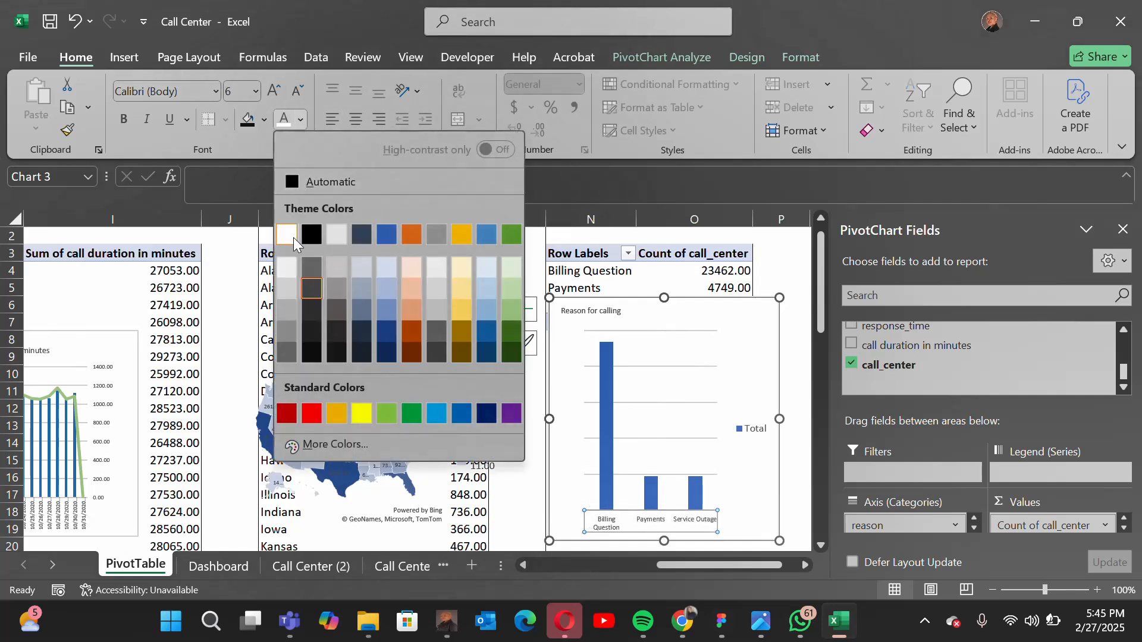
pyautogui.click(292, 237)
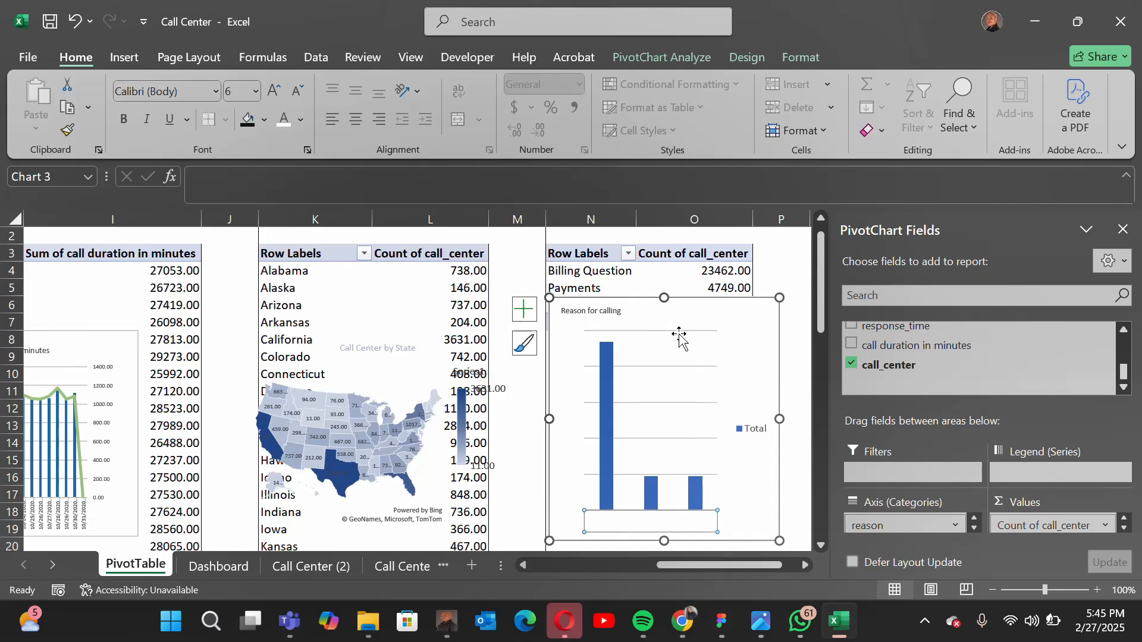
# - Move the reason chart slightly left and replace its gridlines with data labels
pyautogui.click(678, 333)
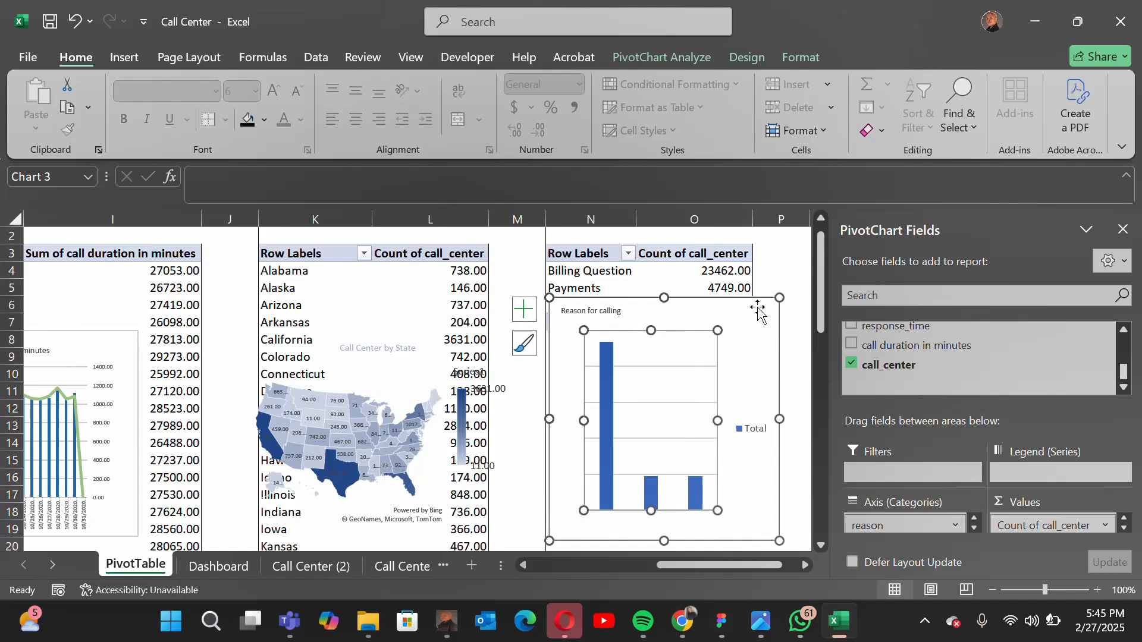
pyautogui.moveTo(757, 305); pyautogui.dragTo(726, 308)
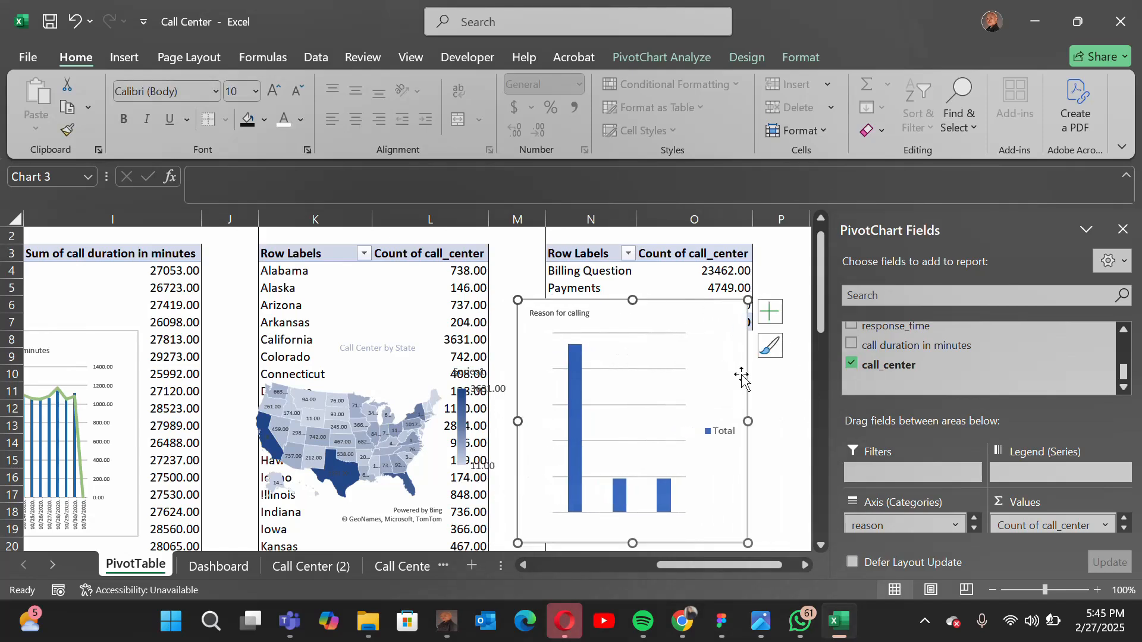
pyautogui.click(770, 312)
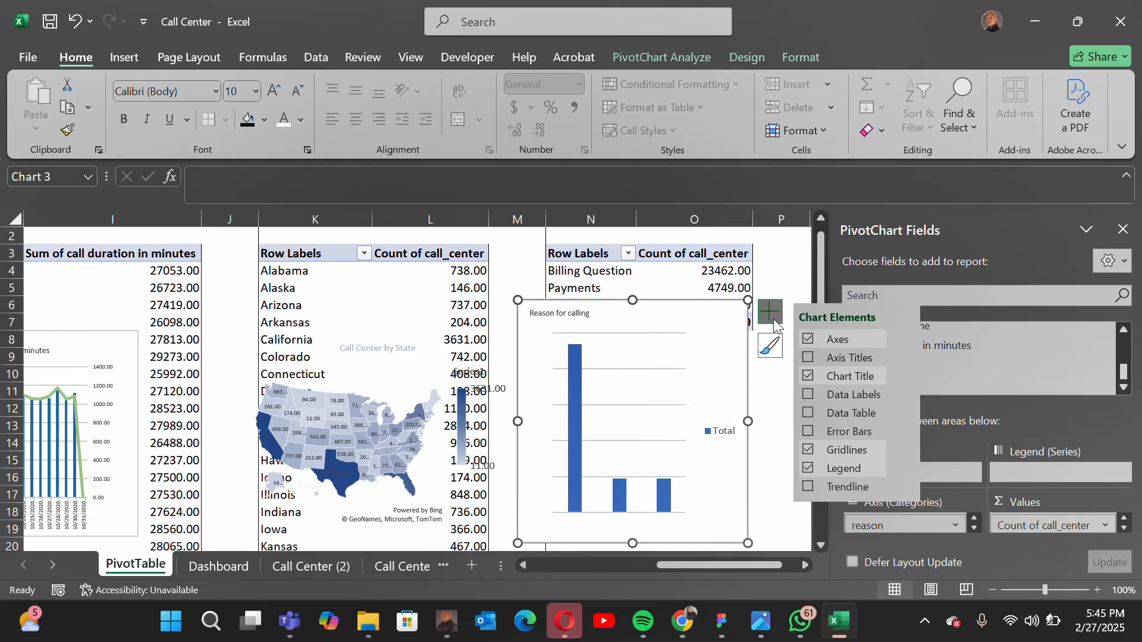
pyautogui.click(806, 452)
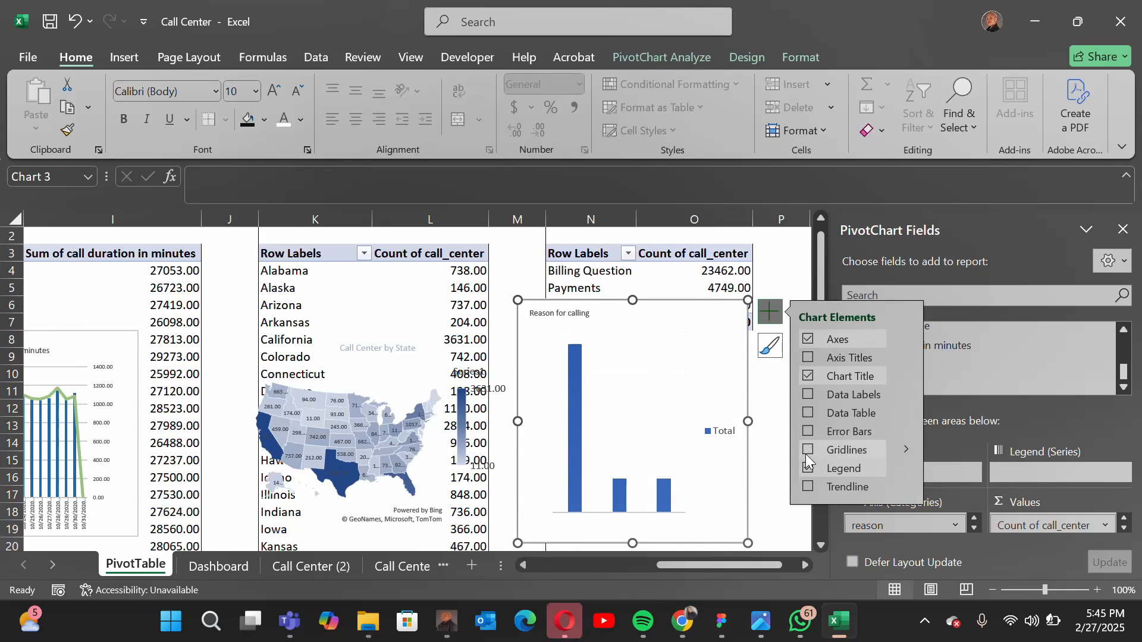
pyautogui.click(808, 396)
# - Reduce the font size of the column data labels to 6
pyautogui.click(570, 324)
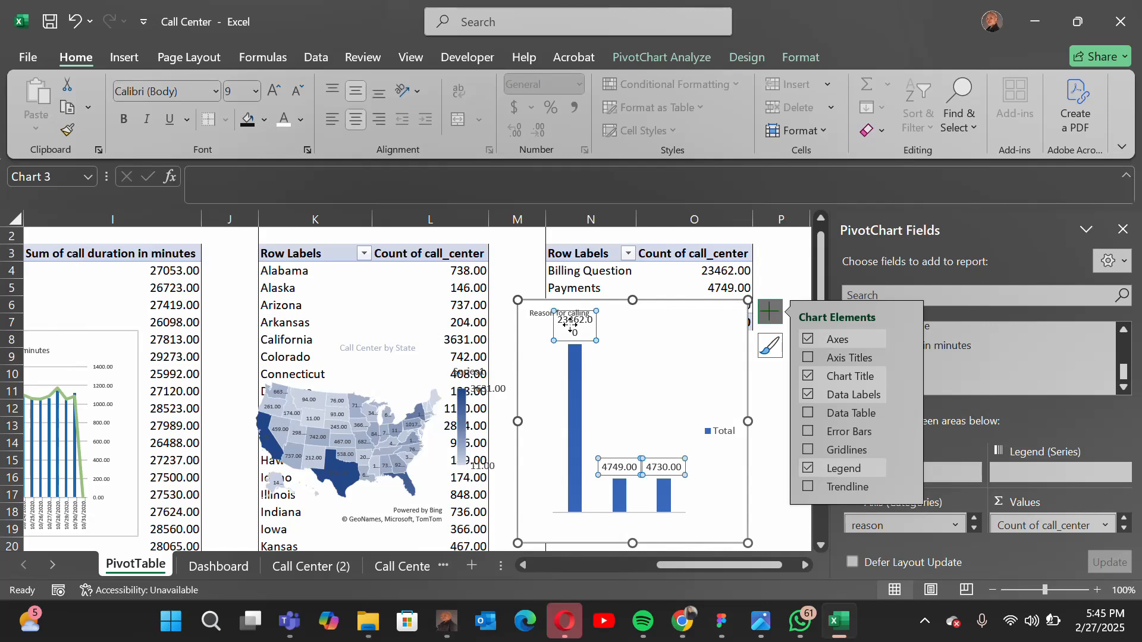
pyautogui.click(297, 95)
pyautogui.click(297, 95)
pyautogui.click(298, 95)
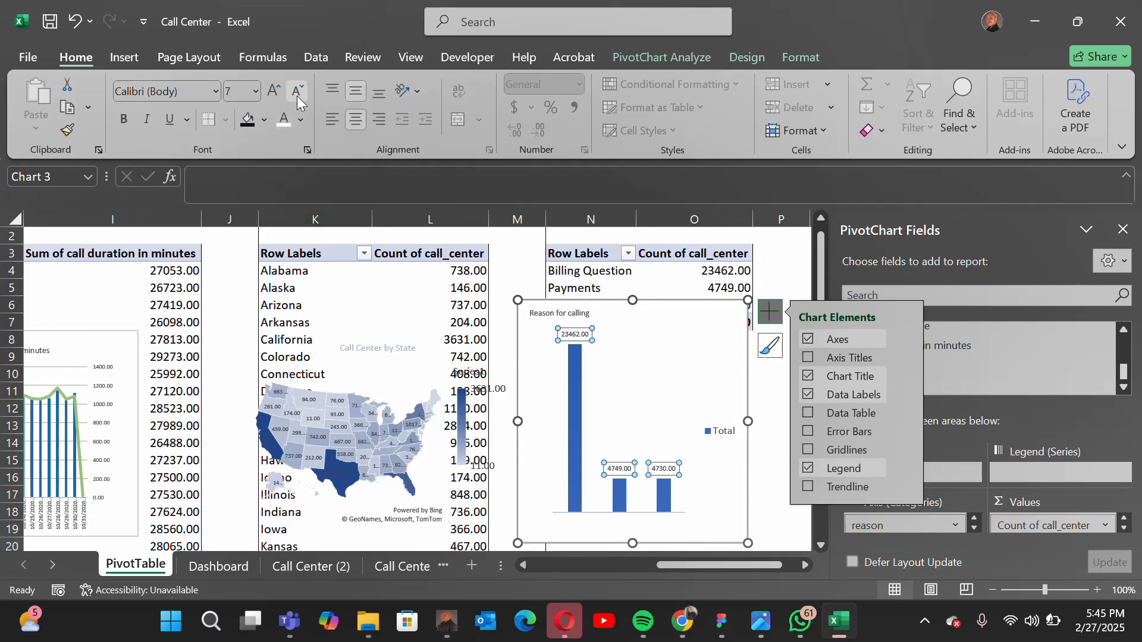
# - Delete the Total legend from the reason chart
pyautogui.click(570, 404)
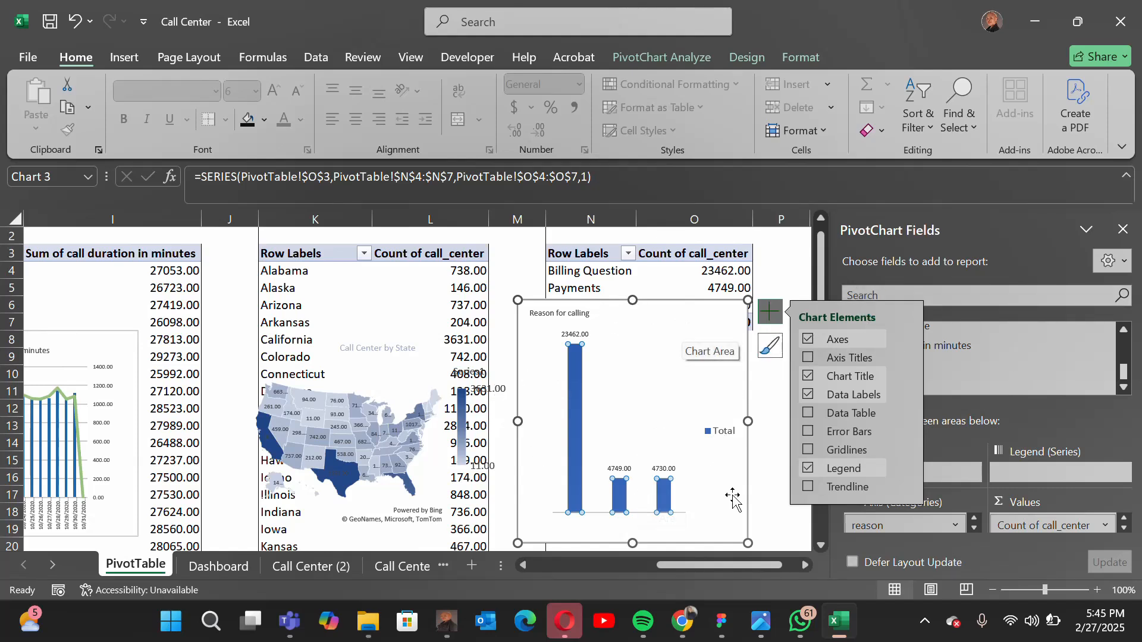
pyautogui.click(721, 434)
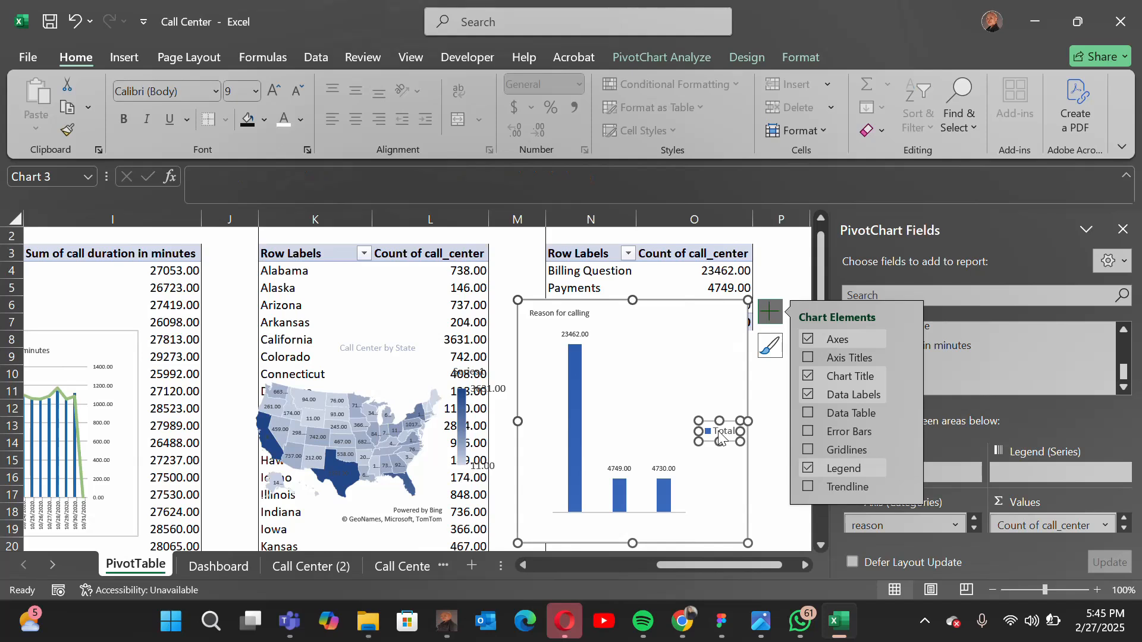
pyautogui.press('Delete')
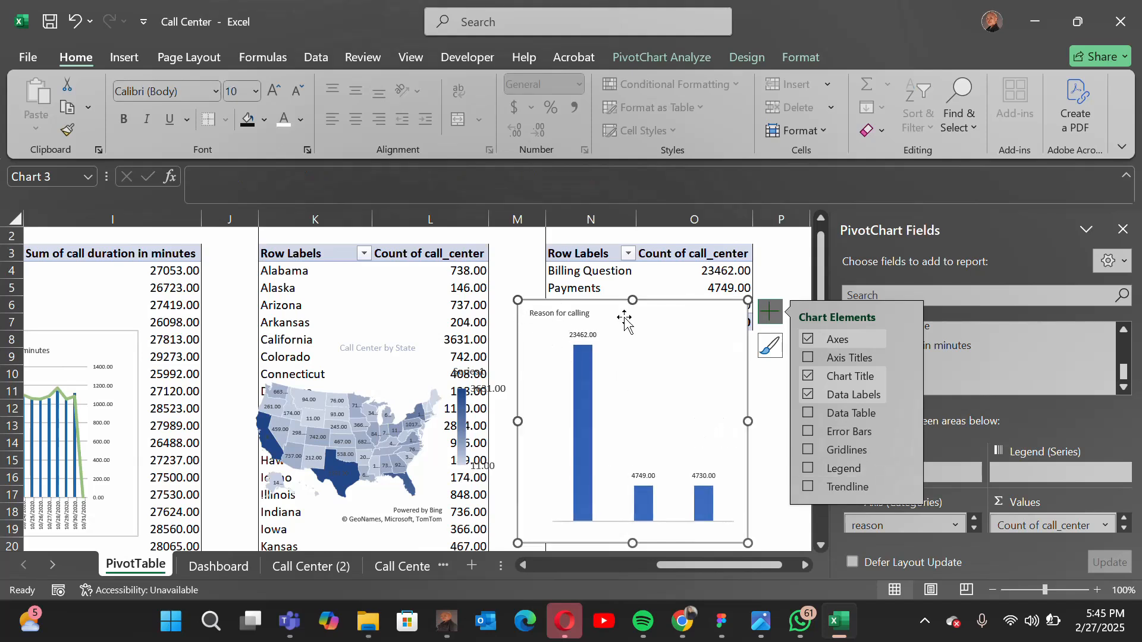
# - Format the reason chart's area with no fill and no border line
pyautogui.click(781, 288)
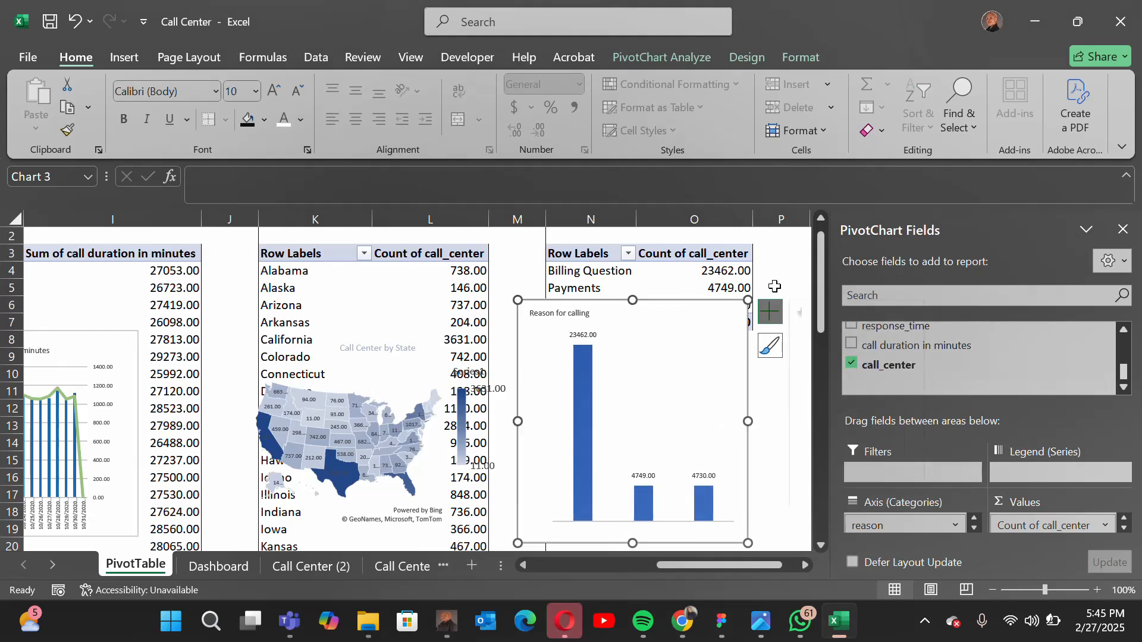
pyautogui.click(518, 306)
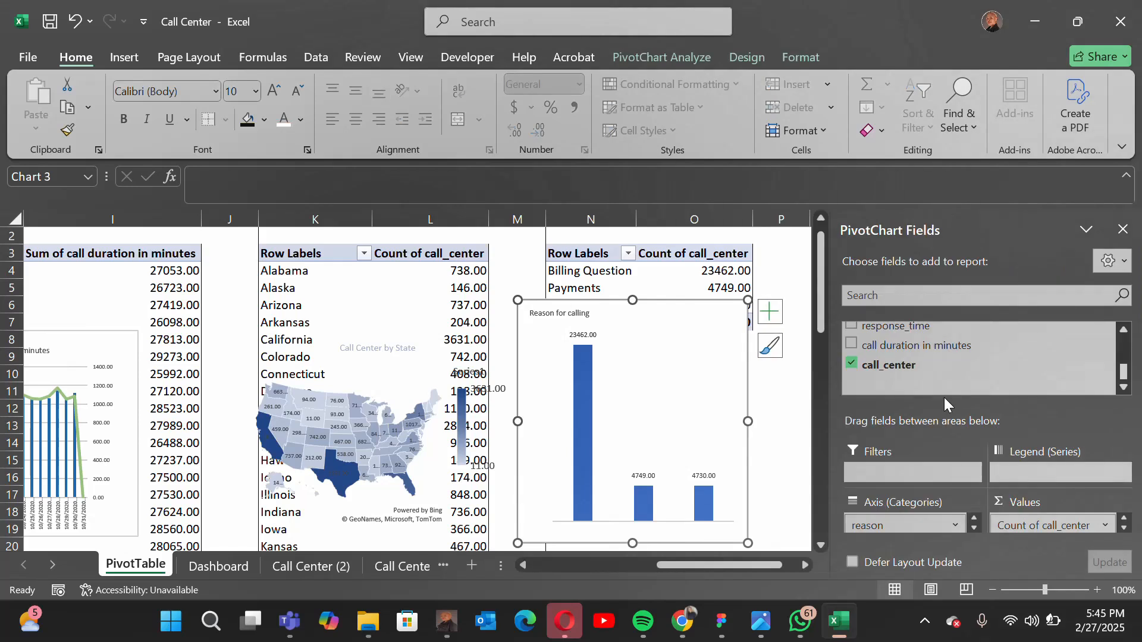
pyautogui.doubleClick(523, 342)
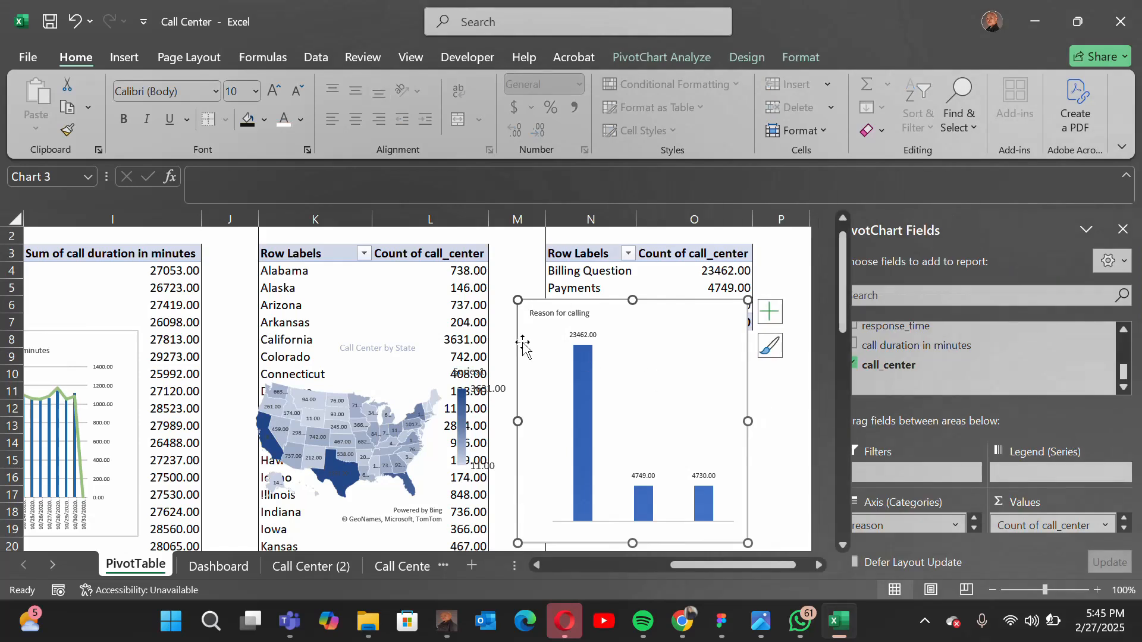
pyautogui.click(886, 375)
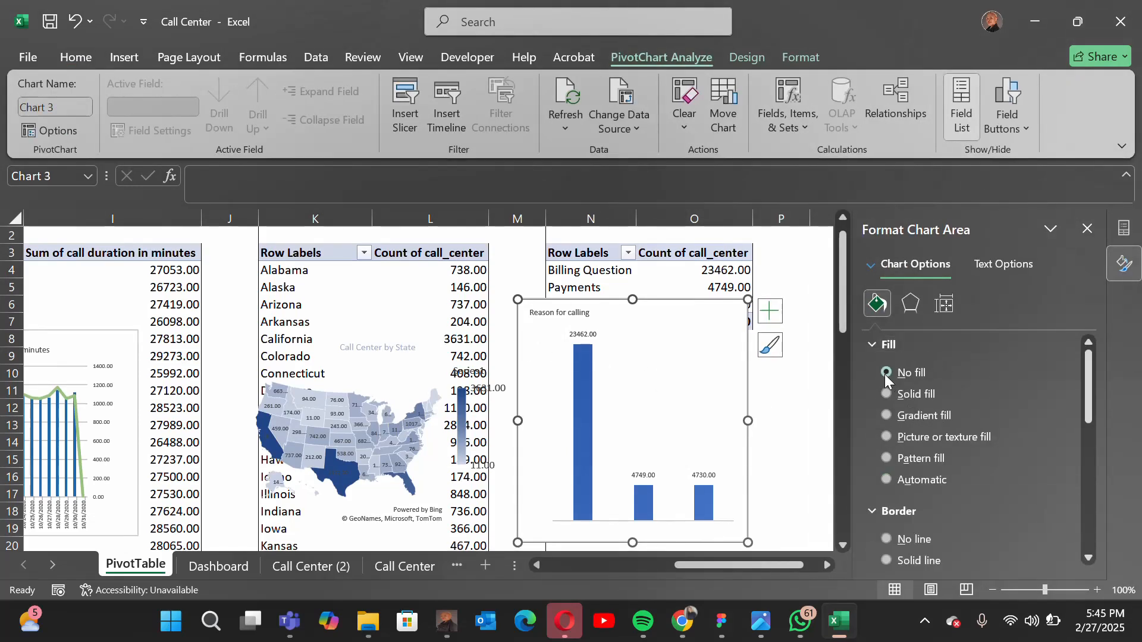
pyautogui.scroll(-2, 933, 459)
pyautogui.click(886, 454)
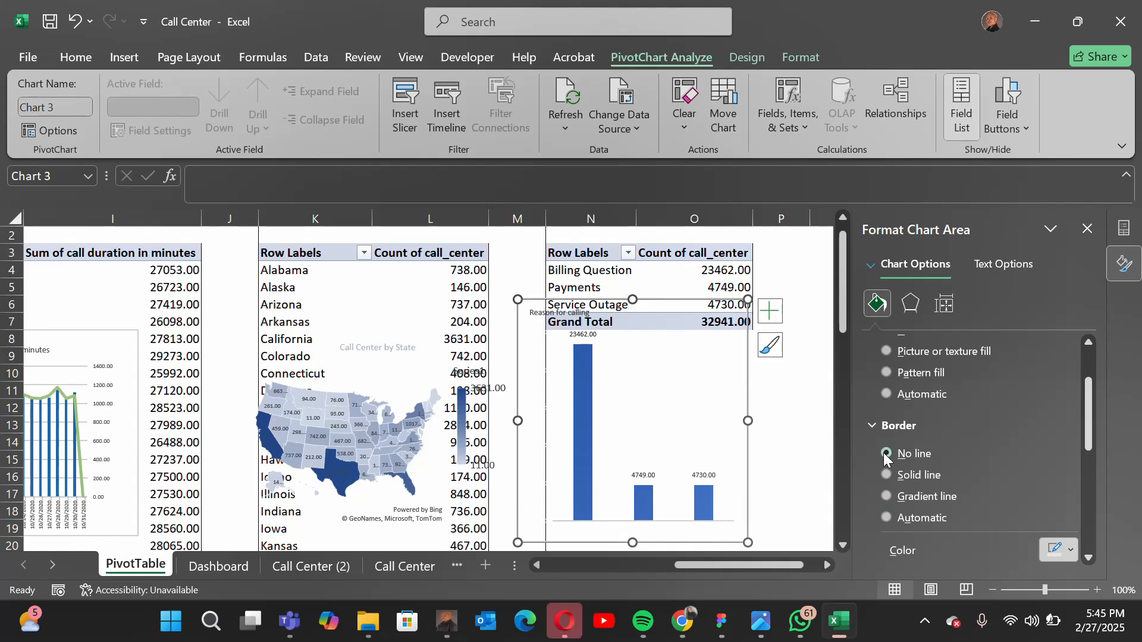
pyautogui.click(795, 411)
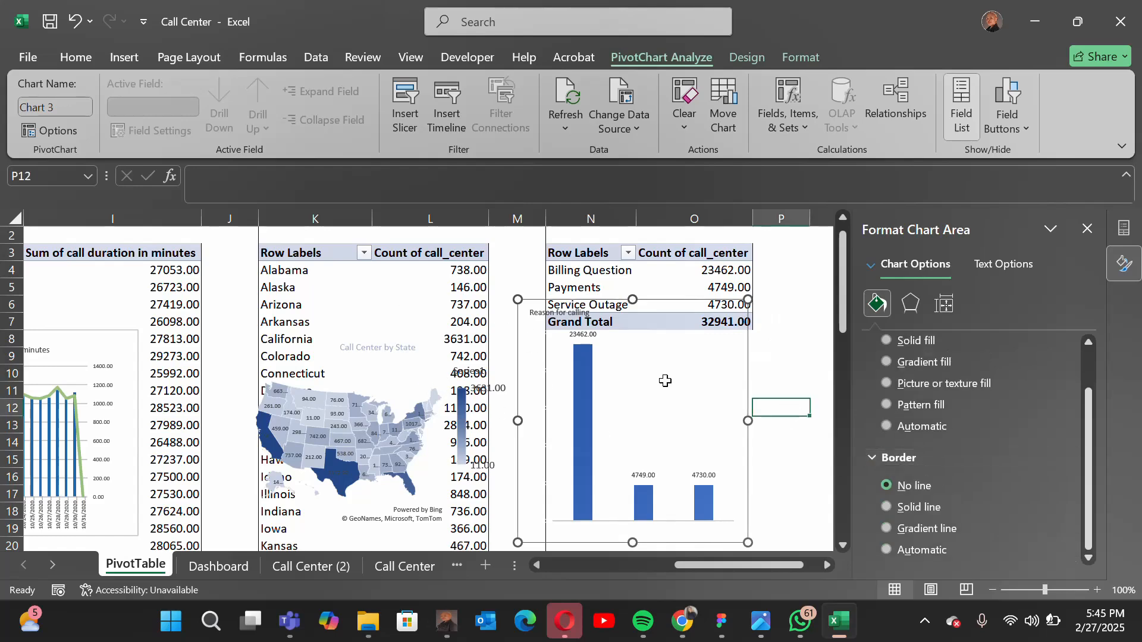
# - Copy the reason chart, move the original below its pivot table, and paste the copy onto the Dashboard sheet
pyautogui.click(538, 326)
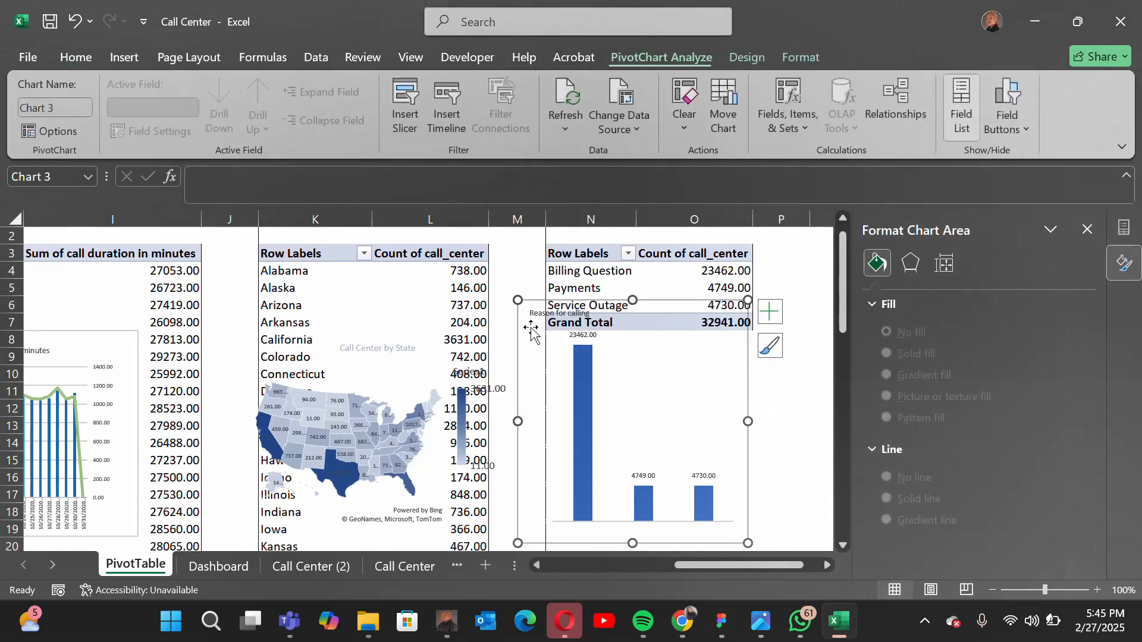
pyautogui.press('ctrl')
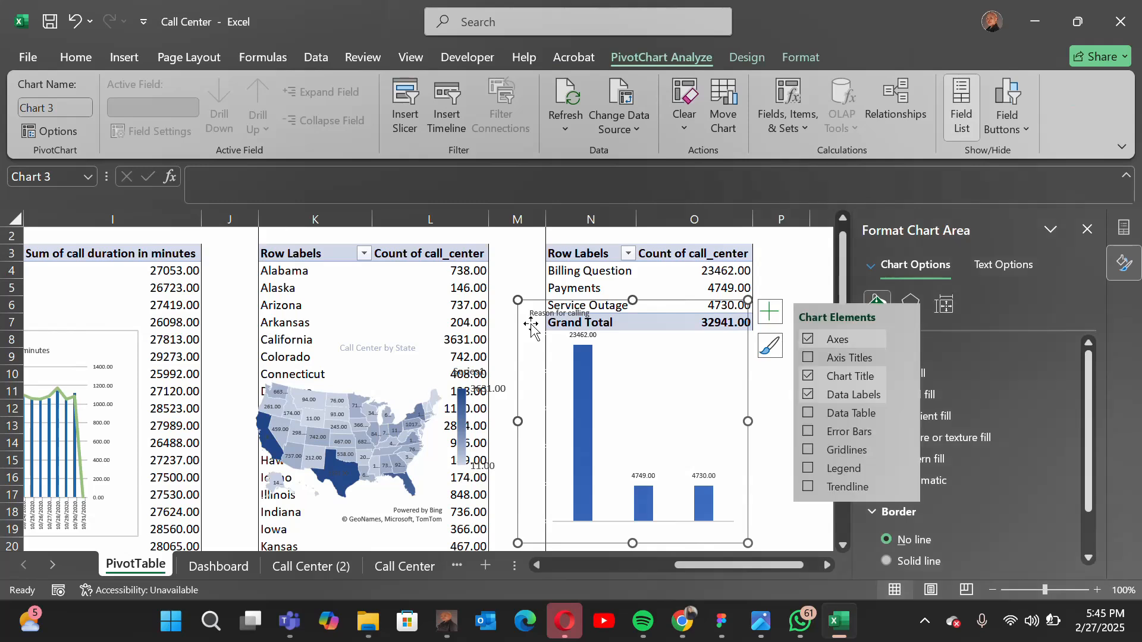
pyautogui.moveTo(526, 312)
pyautogui.mouseDown()
pyautogui.moveTo(586, 366)
pyautogui.moveTo(560, 353)
pyautogui.mouseUp()
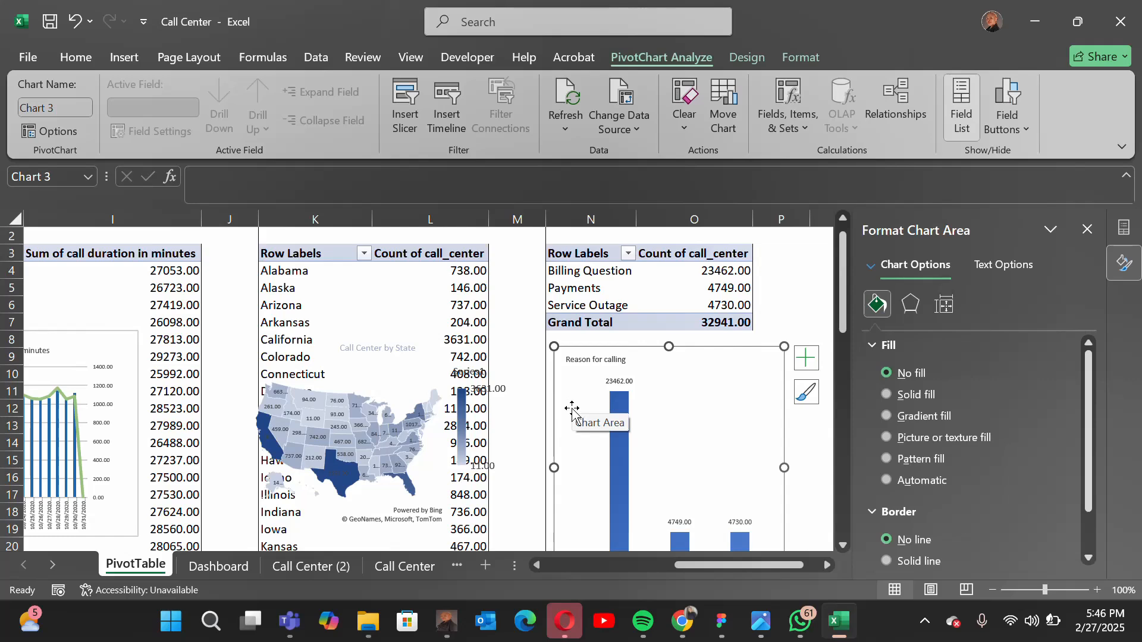
pyautogui.click(218, 566)
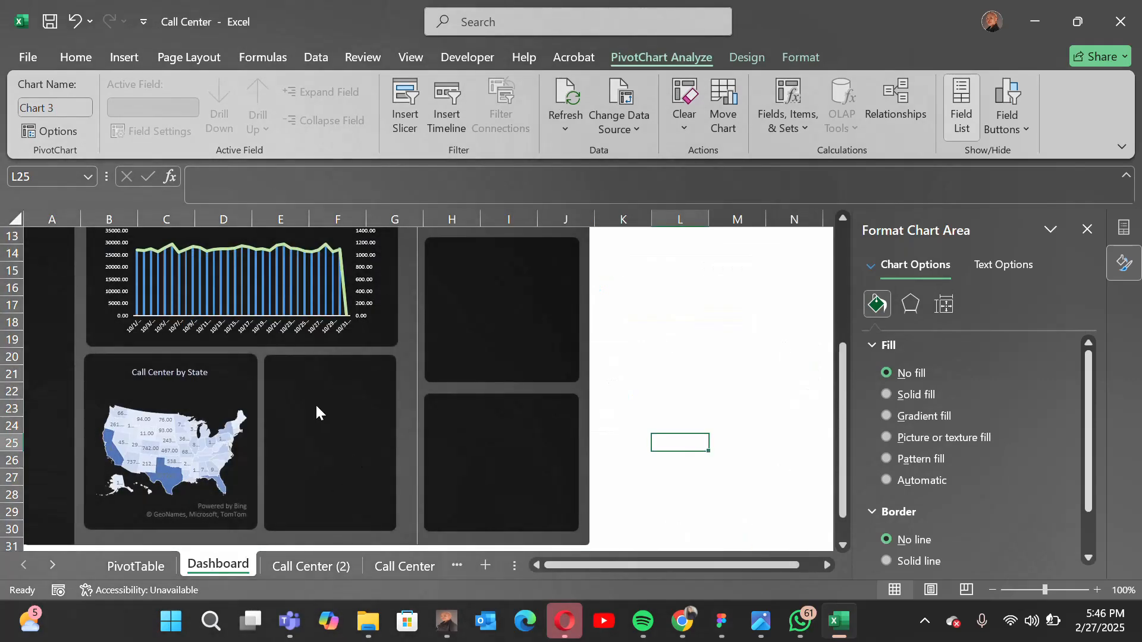
pyautogui.hotkey('ctrl', 'v')
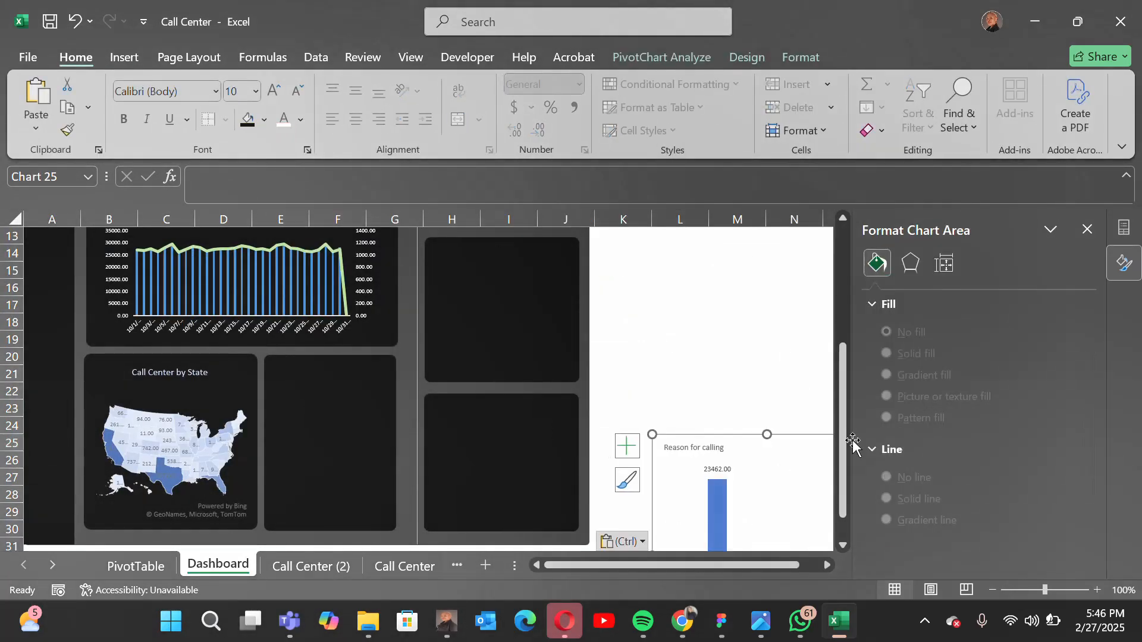
# - Move and shrink the pasted reason chart to fit the empty dark card beside the Call Center by State map
pyautogui.moveTo(790, 442); pyautogui.dragTo(434, 330)
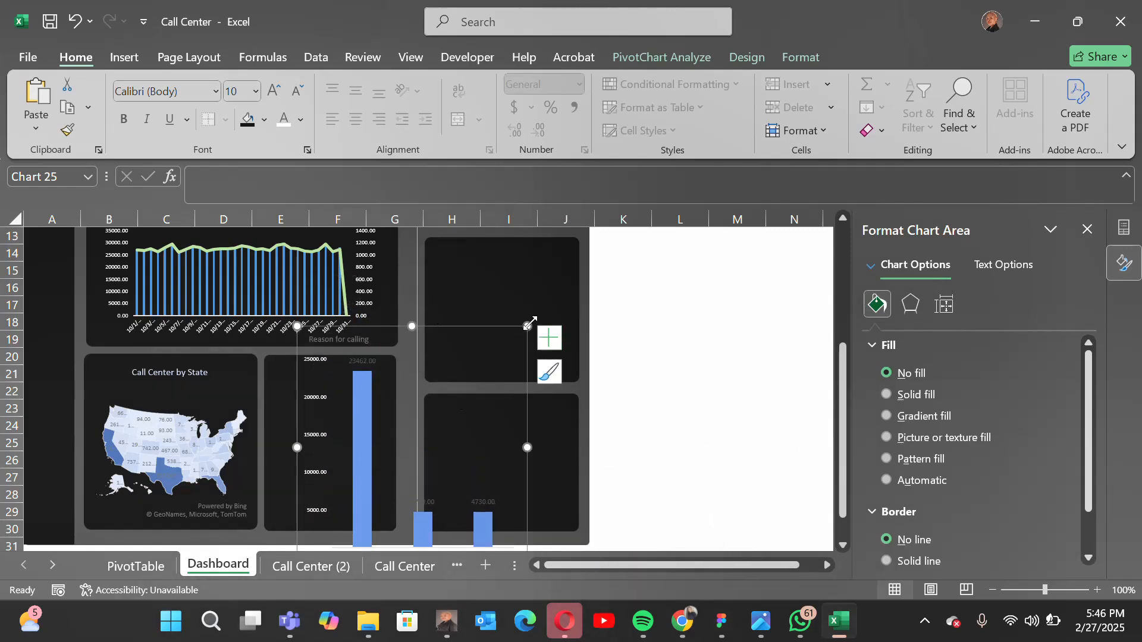
pyautogui.moveTo(527, 326); pyautogui.dragTo(494, 430)
pyautogui.moveTo(390, 490); pyautogui.dragTo(365, 402)
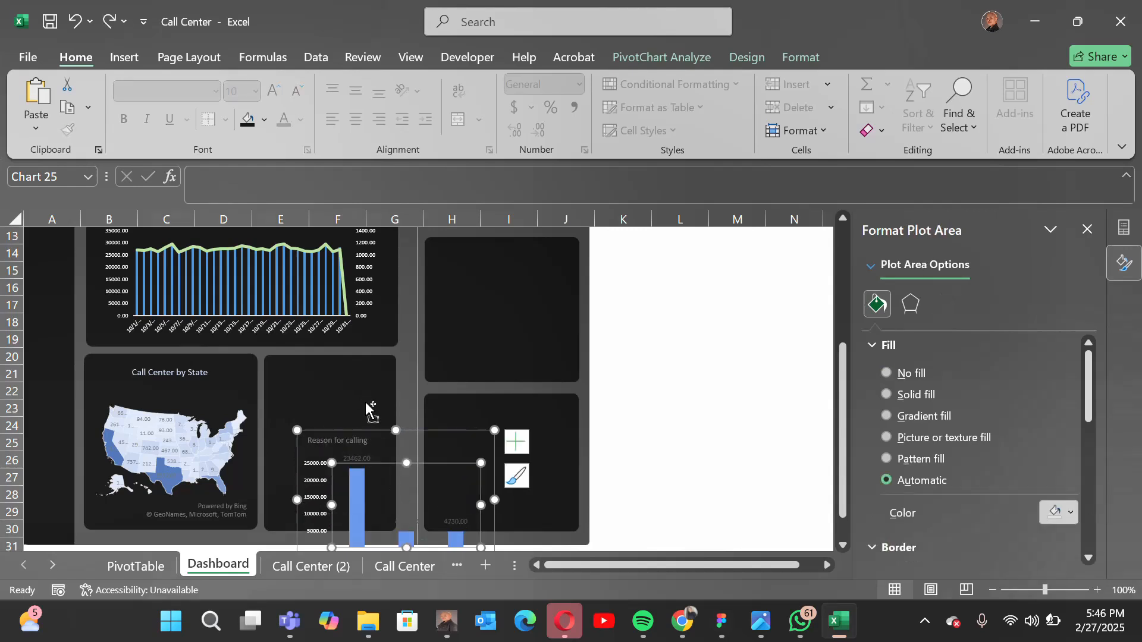
pyautogui.hotkey('ctrl', 'z')
pyautogui.moveTo(412, 436); pyautogui.dragTo(380, 374)
pyautogui.moveTo(461, 437); pyautogui.dragTo(400, 438)
pyautogui.moveTo(331, 509); pyautogui.dragTo(329, 523)
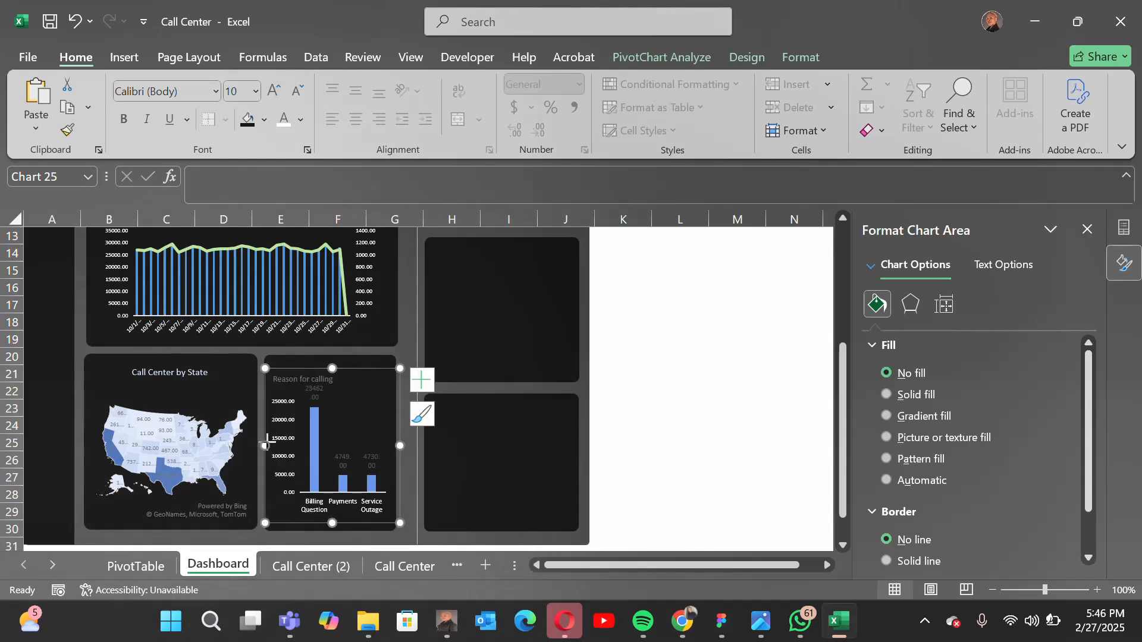
pyautogui.moveTo(265, 445); pyautogui.dragTo(276, 445)
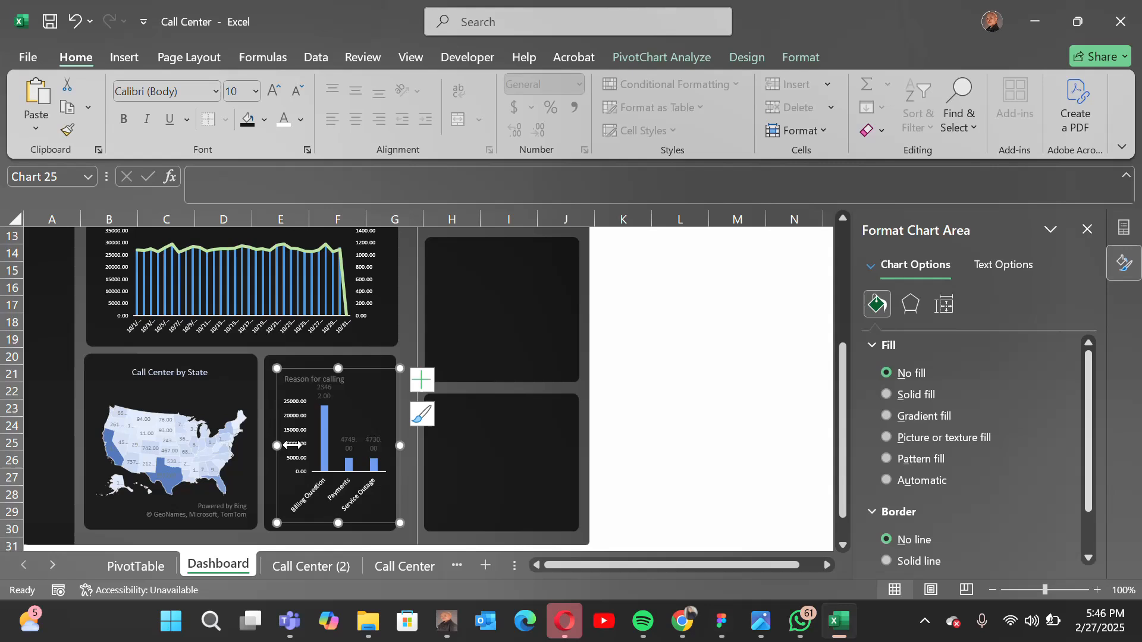
# - Set the dashboard reason chart's data labels to font size 4 and colour them white
pyautogui.click(325, 392)
pyautogui.click(299, 89)
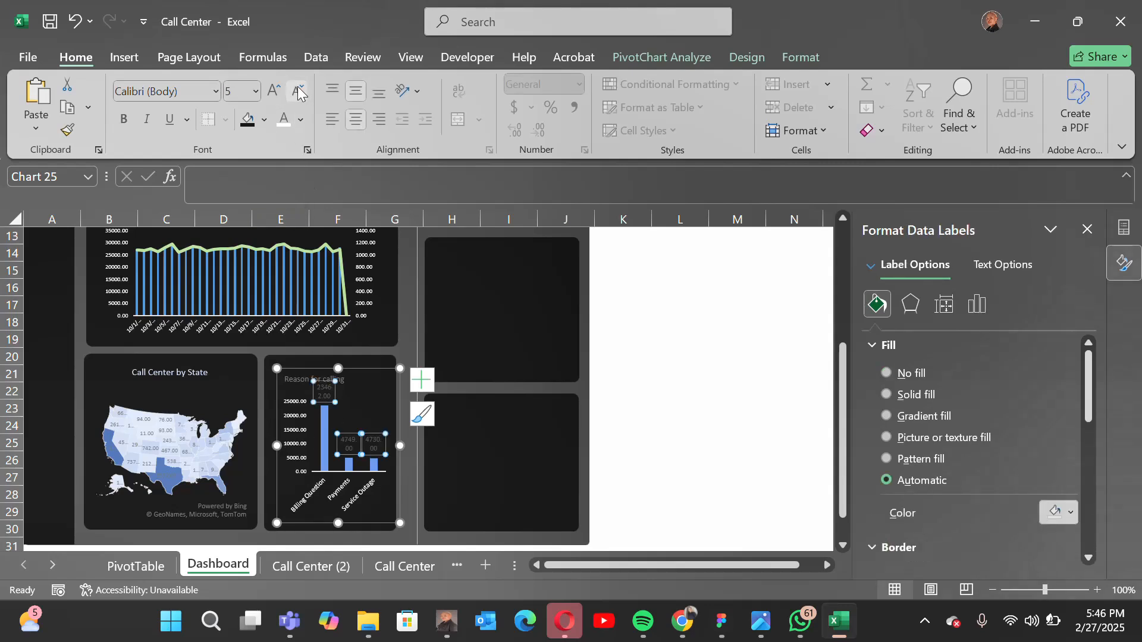
pyautogui.click(300, 89)
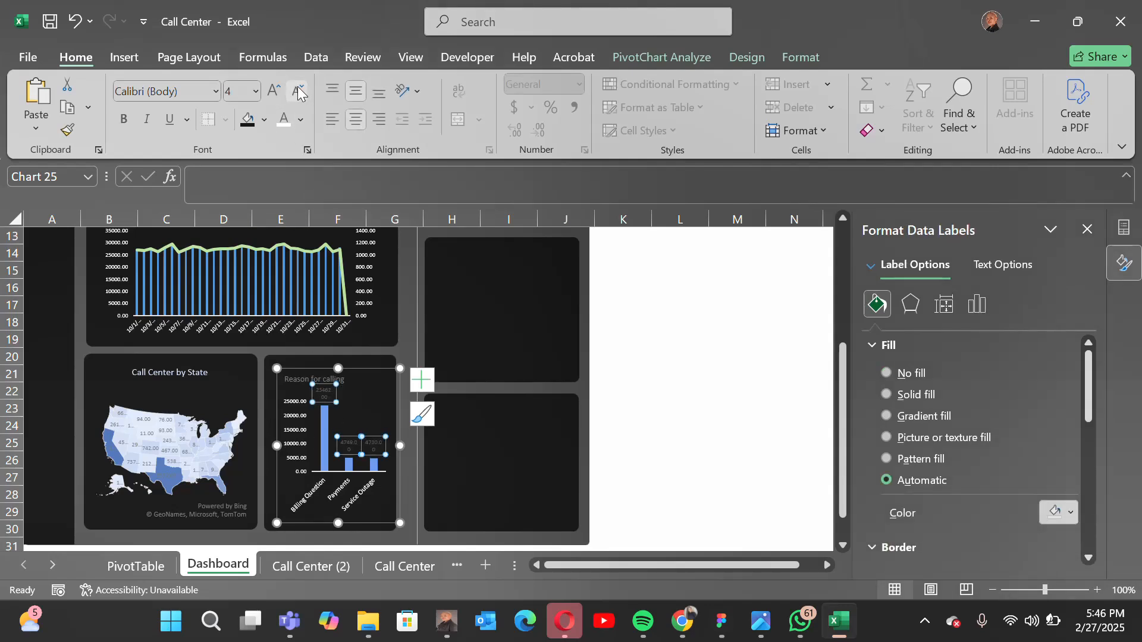
pyautogui.click(284, 119)
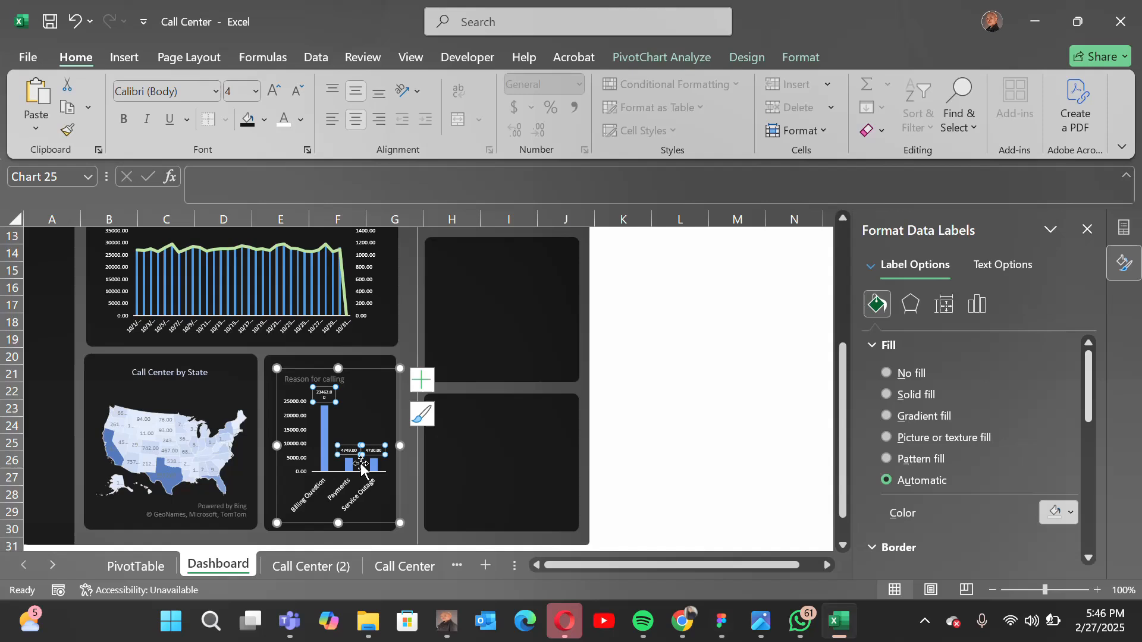
# - Reduce the font size of the reason chart's category labels and set its value axis labels to size 4
pyautogui.click(339, 499)
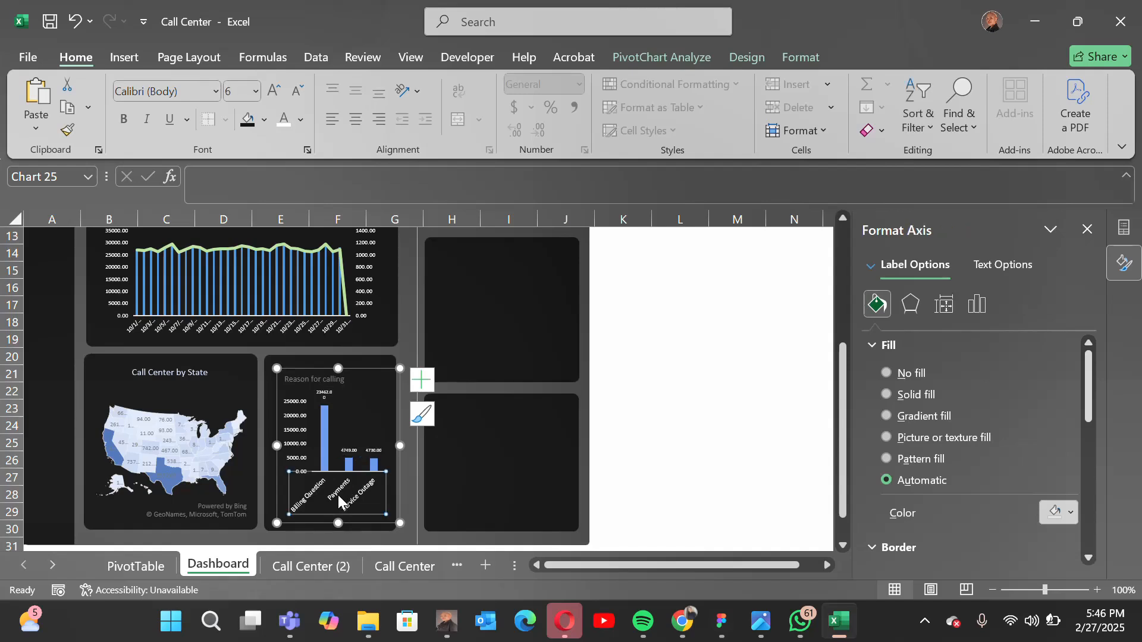
pyautogui.click(295, 94)
pyautogui.click(299, 432)
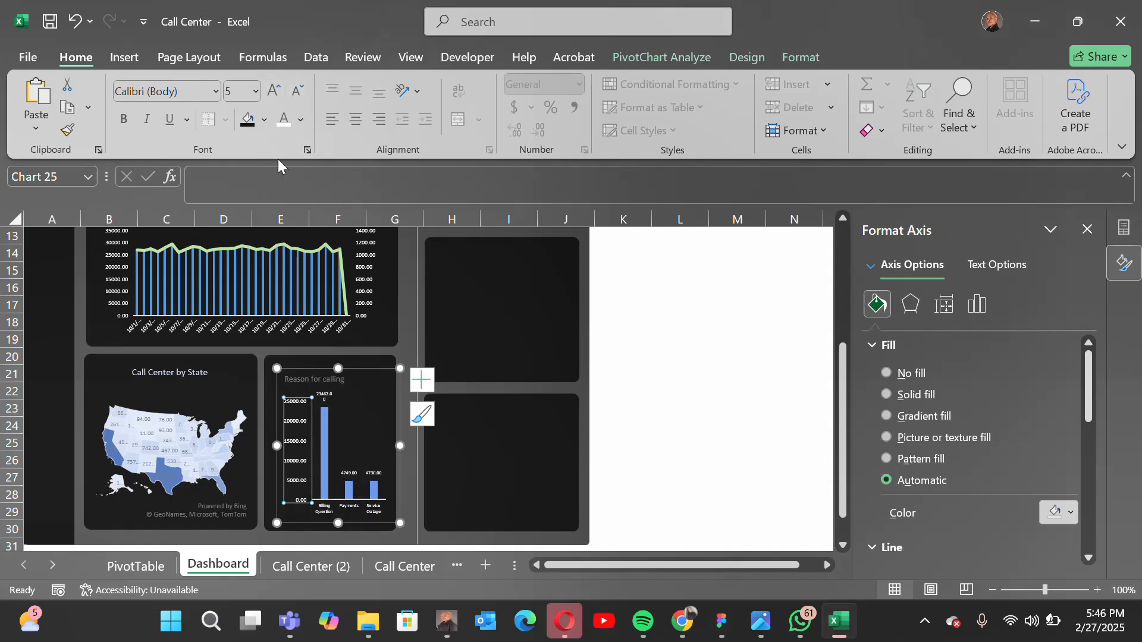
pyautogui.click(297, 96)
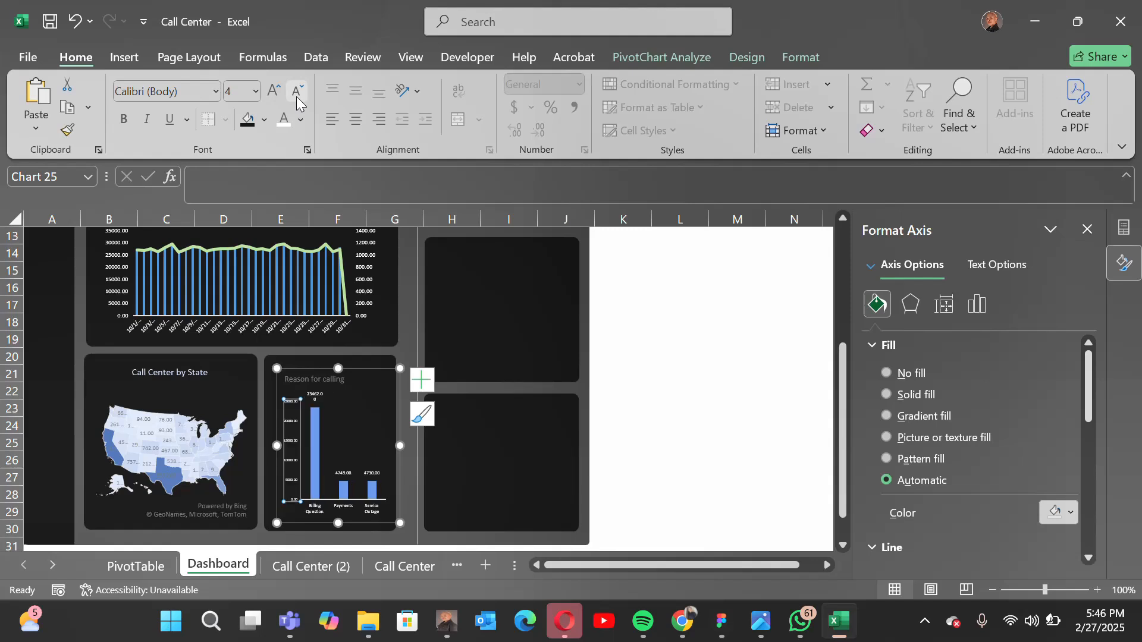
pyautogui.click(279, 93)
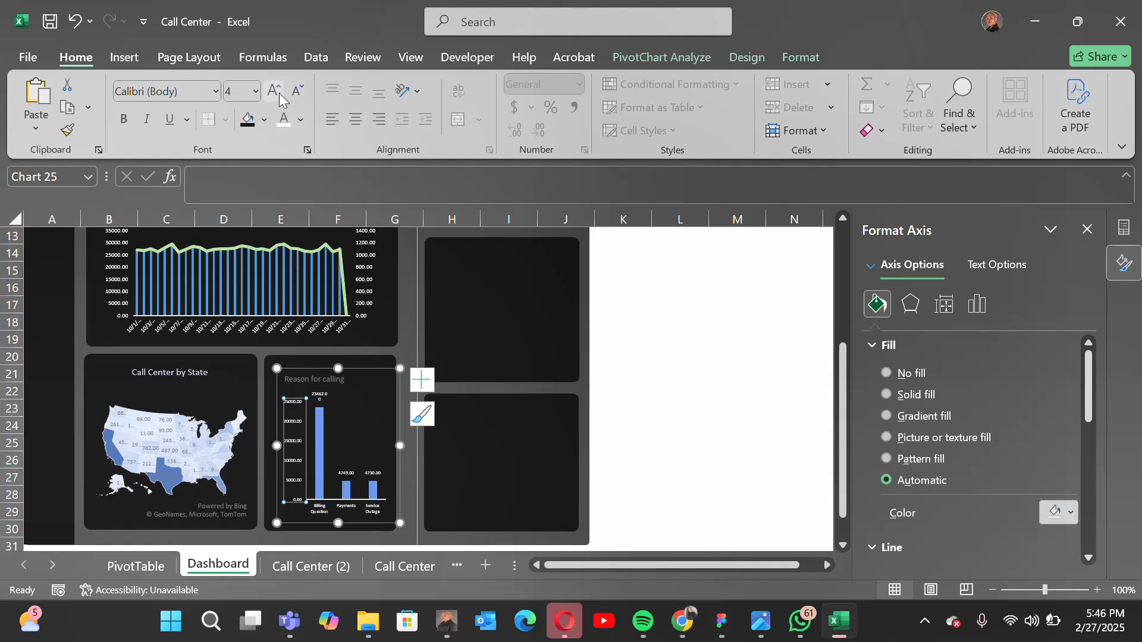
# - Move the reason chart slightly left and up within its dashboard card
pyautogui.click(324, 399)
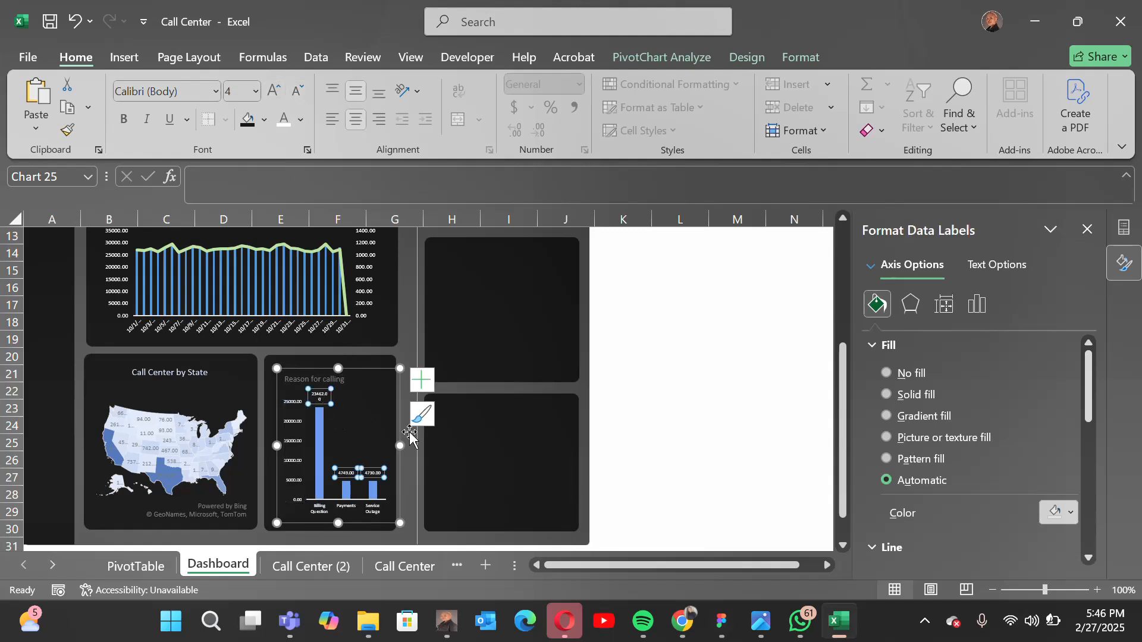
pyautogui.click(454, 468)
pyautogui.click(319, 429)
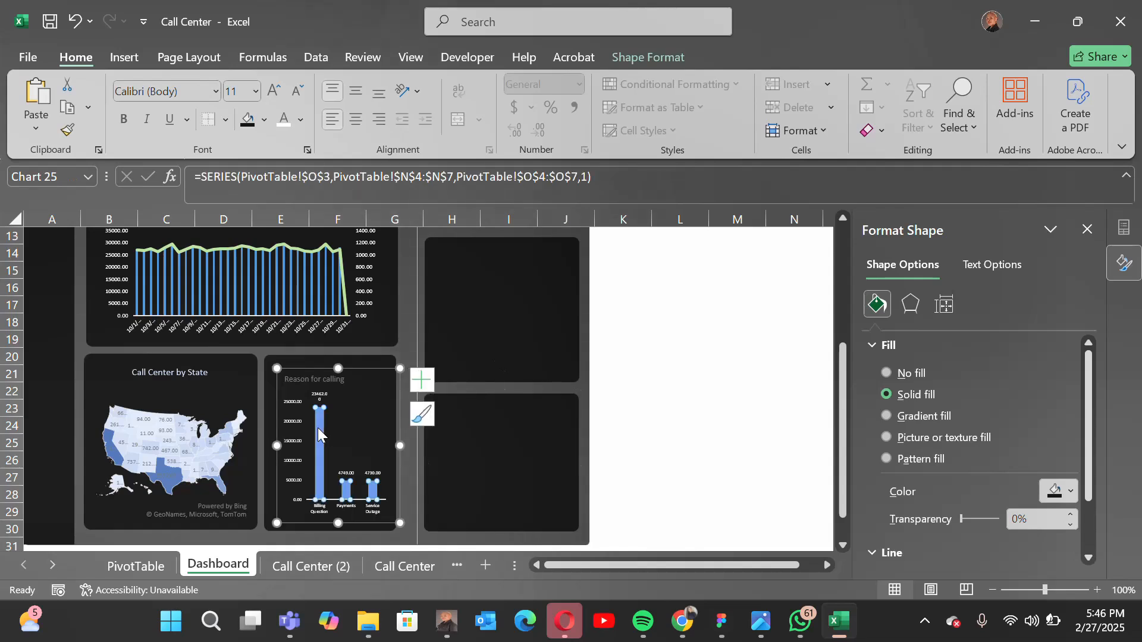
pyautogui.click(348, 372)
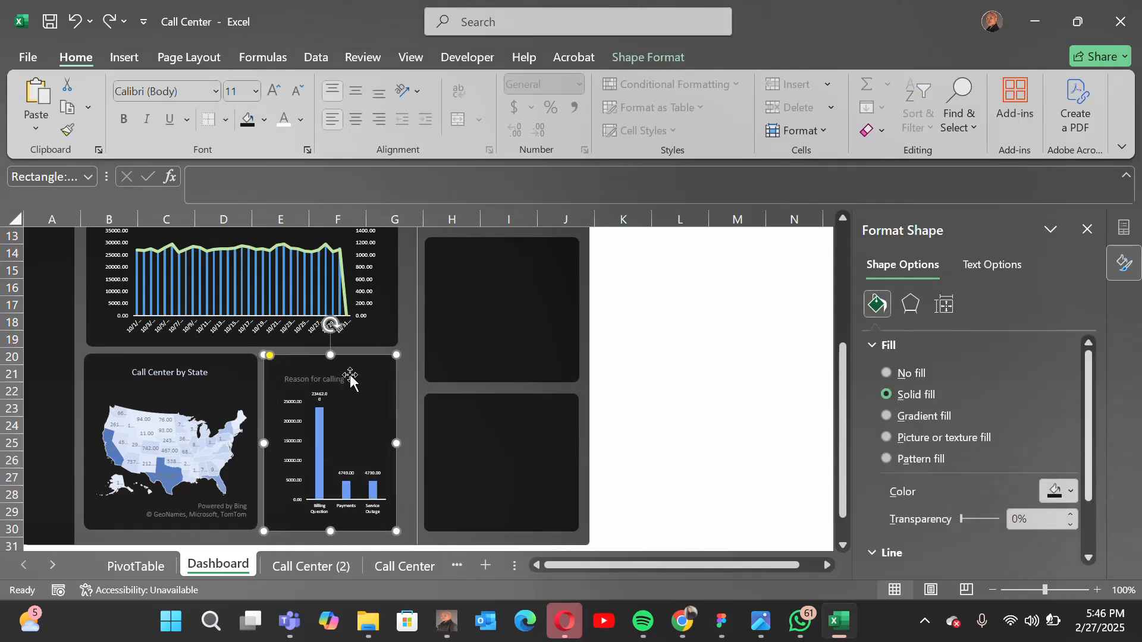
pyautogui.click(350, 374)
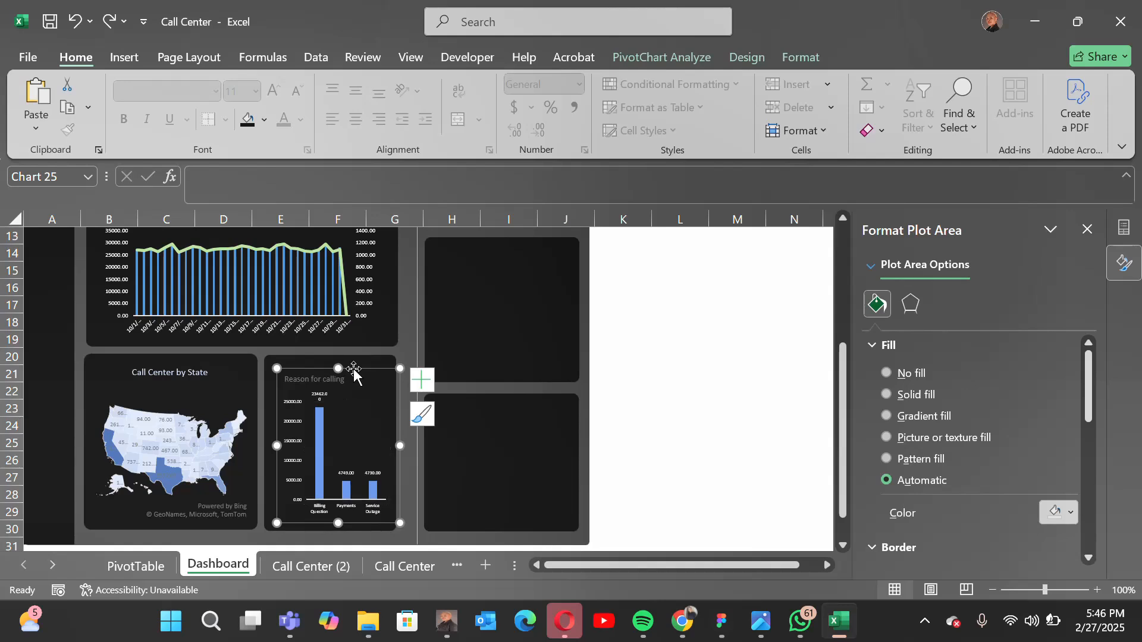
pyautogui.moveTo(351, 373); pyautogui.dragTo(343, 367)
# - Colour the "Reason for calling" chart title light blue
pyautogui.click(307, 379)
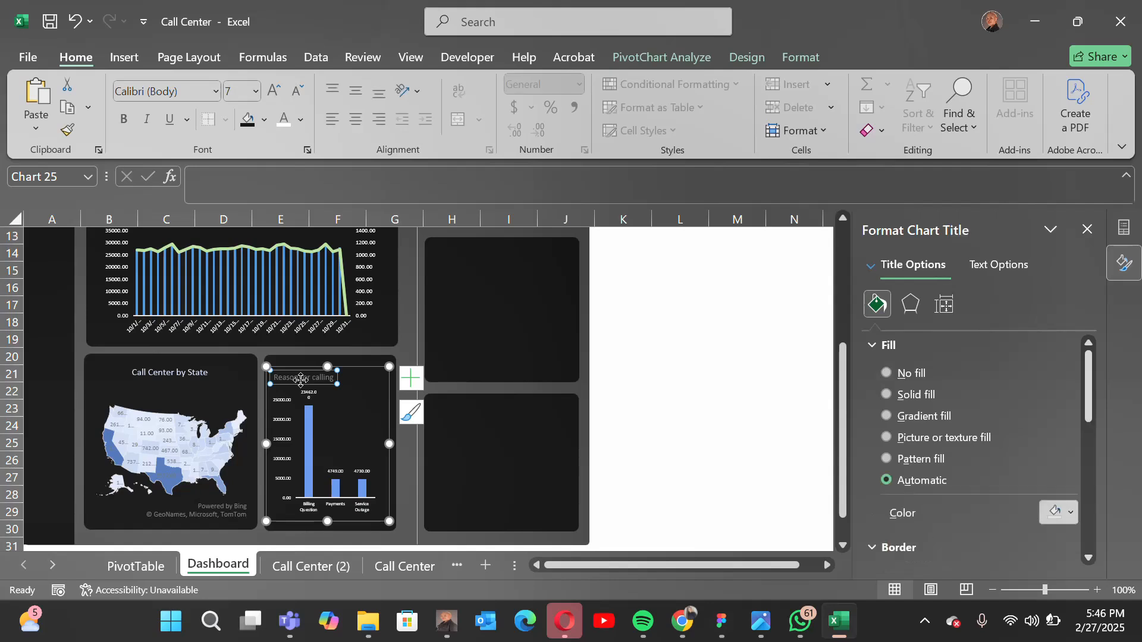
pyautogui.click(303, 381)
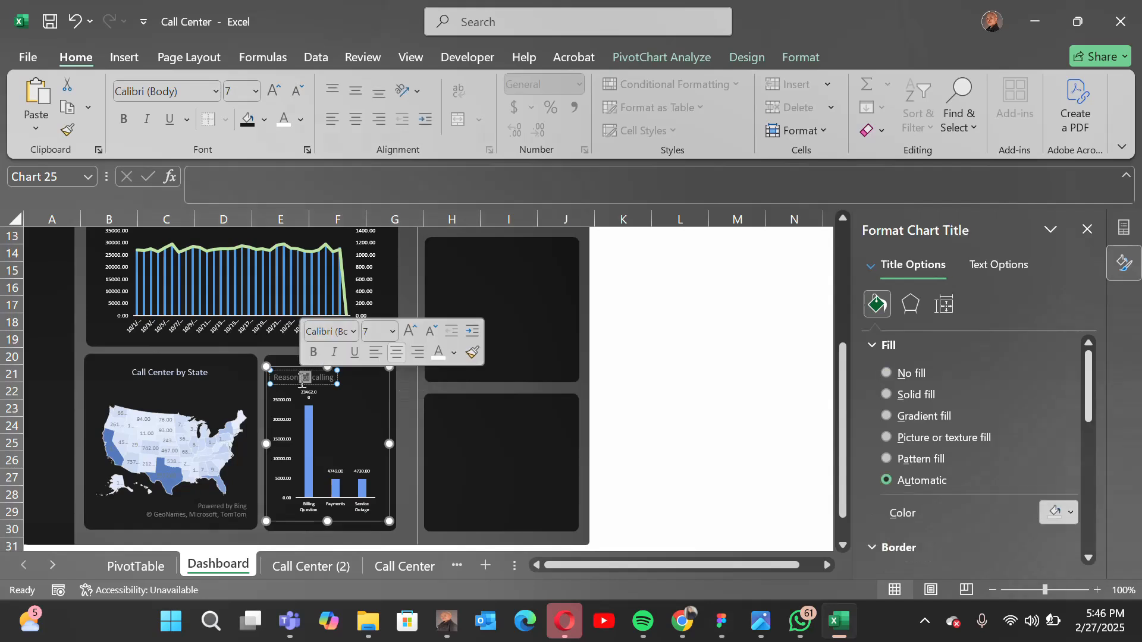
pyautogui.click(301, 120)
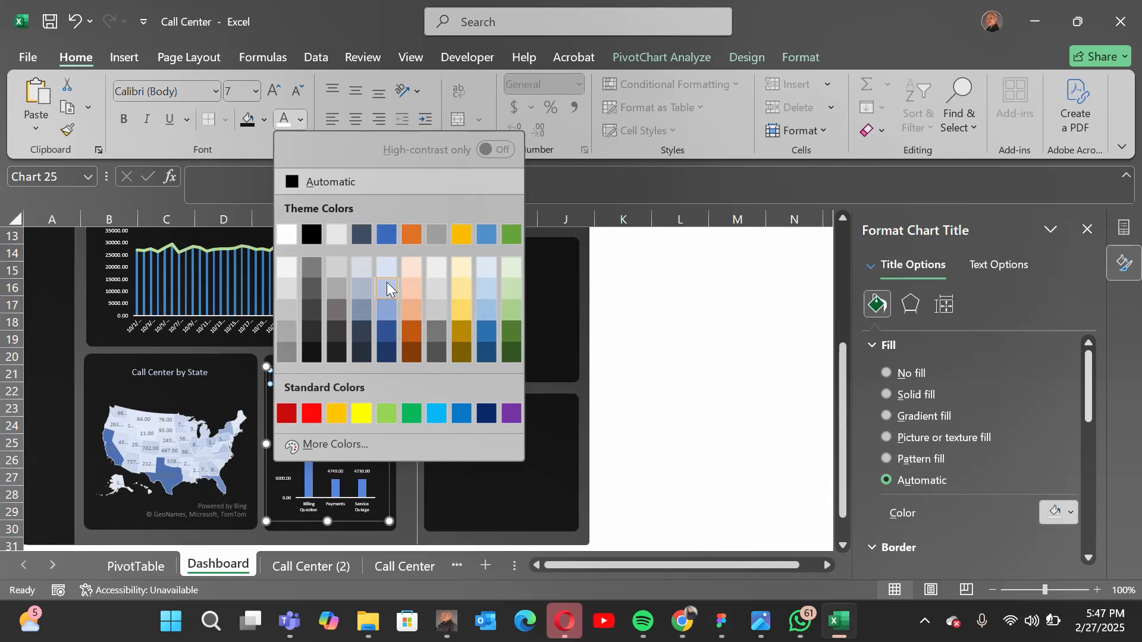
pyautogui.click(387, 289)
# - Adjust the font size of the reason category labels so they read slightly larger beneath the columns
pyautogui.click(313, 509)
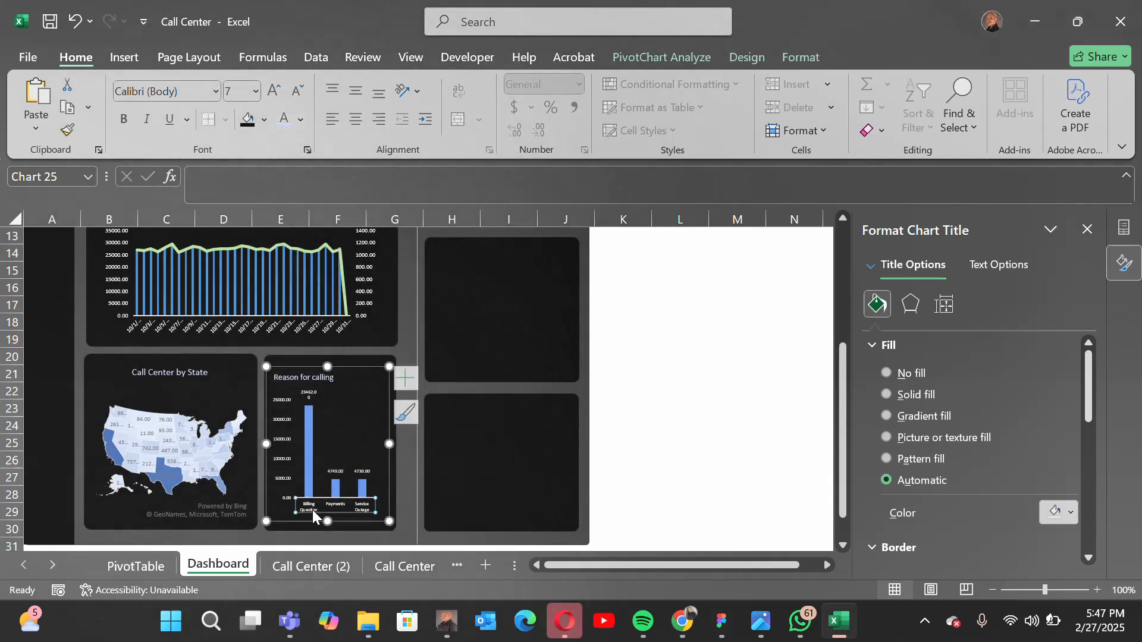
pyautogui.click(298, 91)
pyautogui.click(297, 90)
pyautogui.click(298, 91)
pyautogui.click(298, 90)
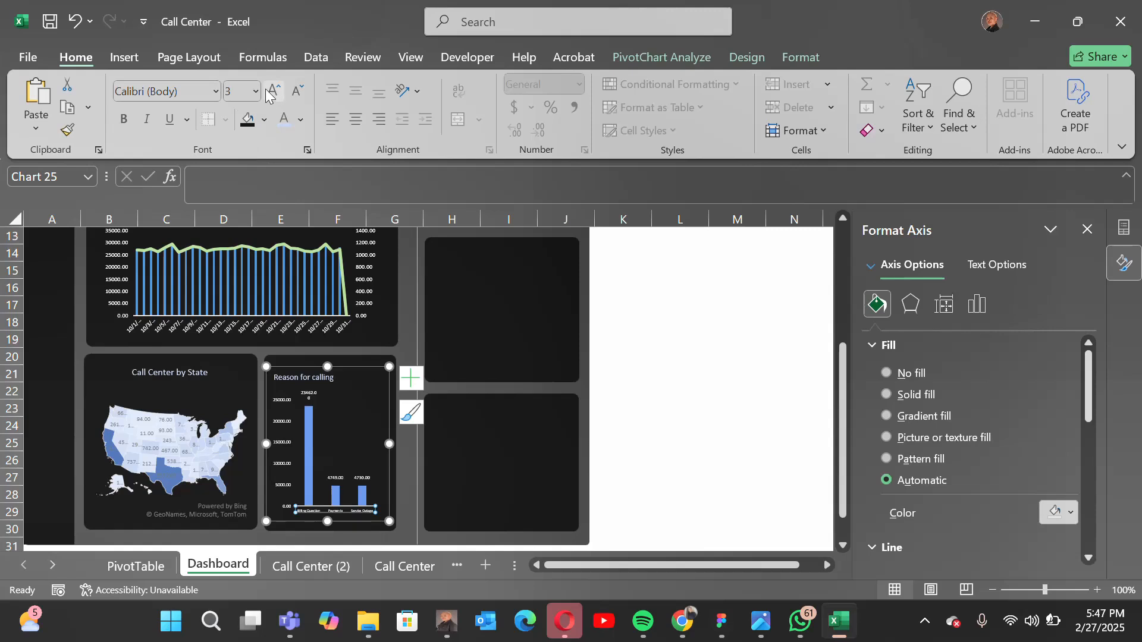
# - Enlarge the reason chart's value axis labels and increase the font size of its column data labels
pyautogui.click(284, 433)
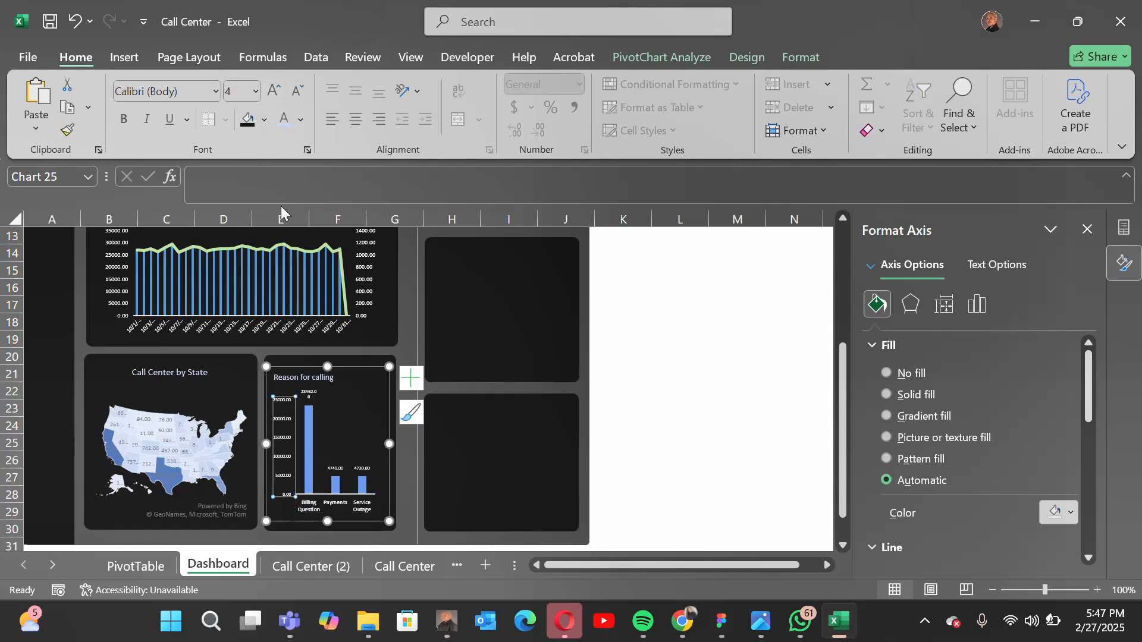
pyautogui.click(312, 394)
pyautogui.click(275, 91)
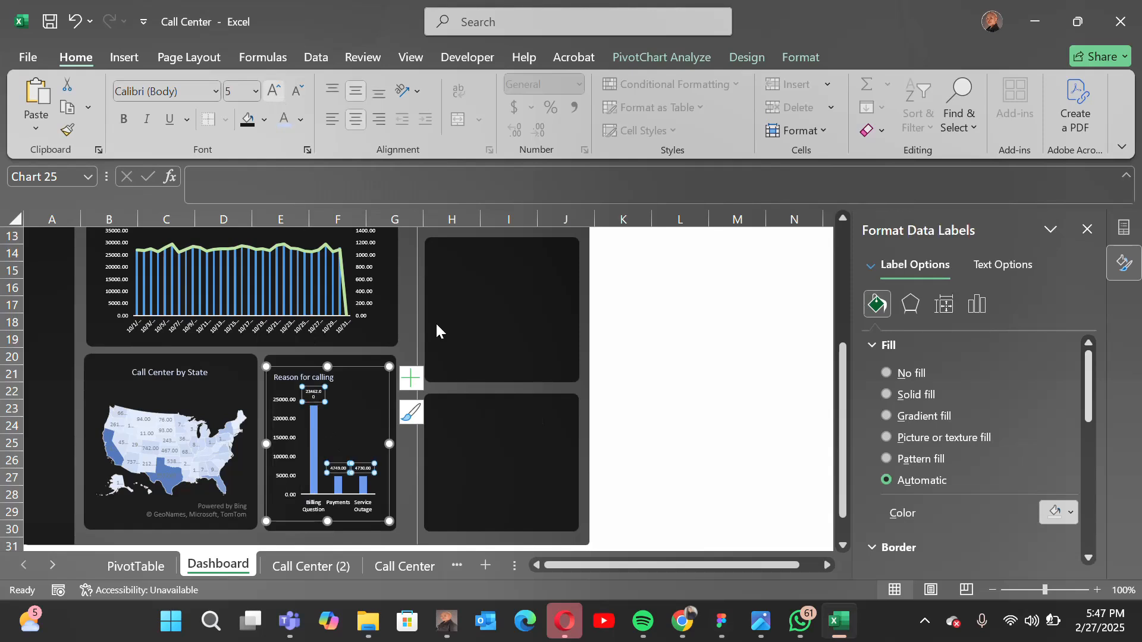
pyautogui.click(513, 494)
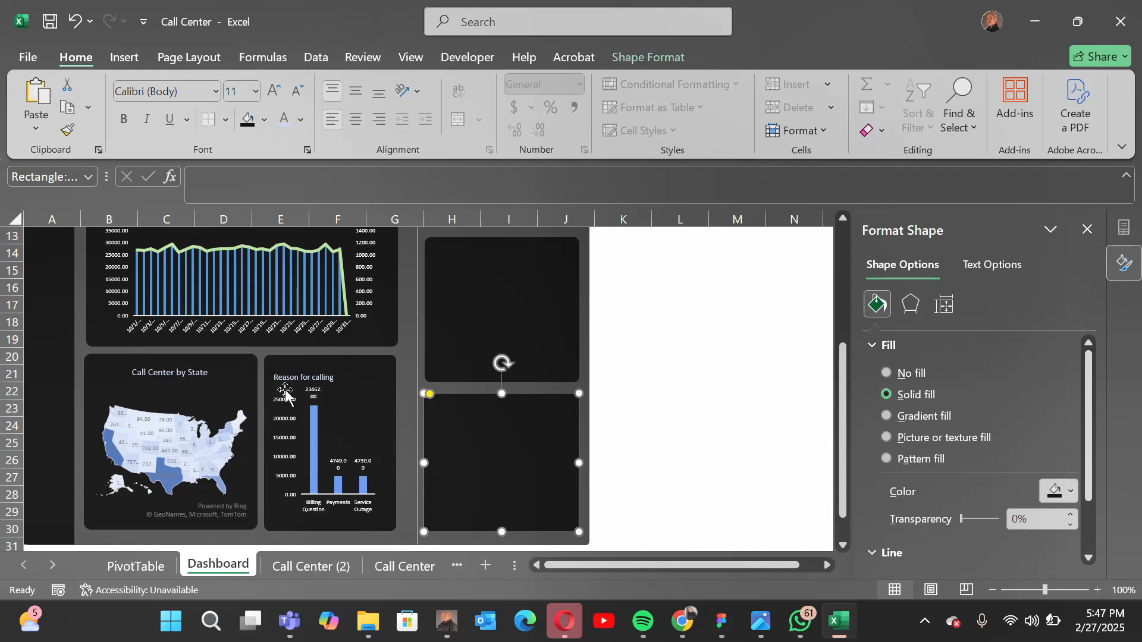
pyautogui.click(301, 380)
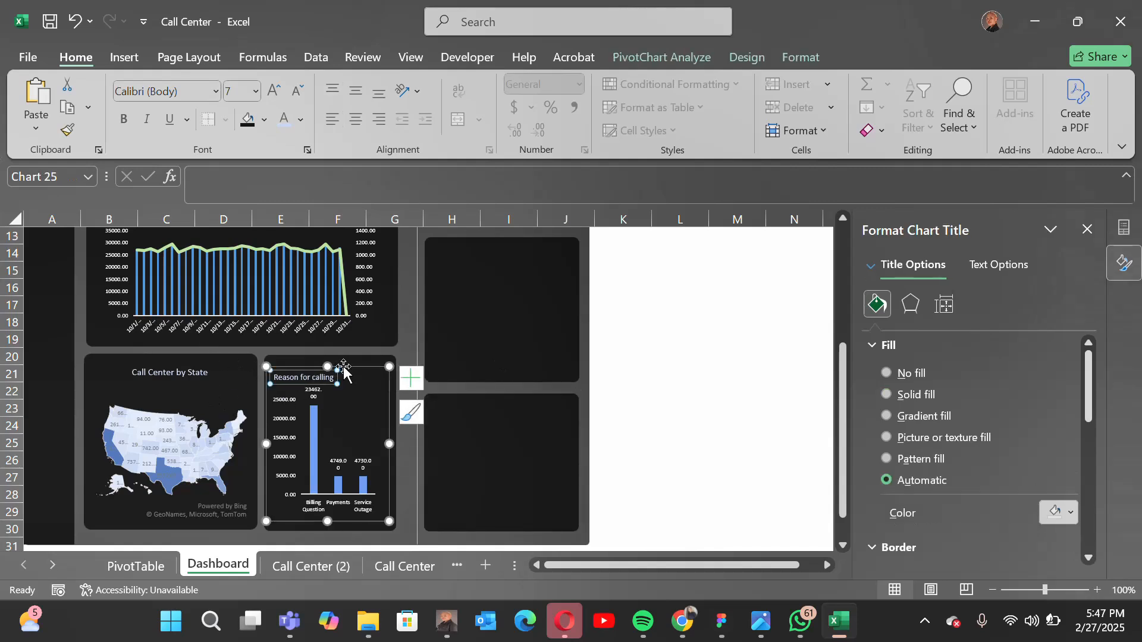
# - Move the "Reason for calling" chart slightly up within its dashboard card and deselect it
pyautogui.moveTo(343, 367); pyautogui.dragTo(343, 360)
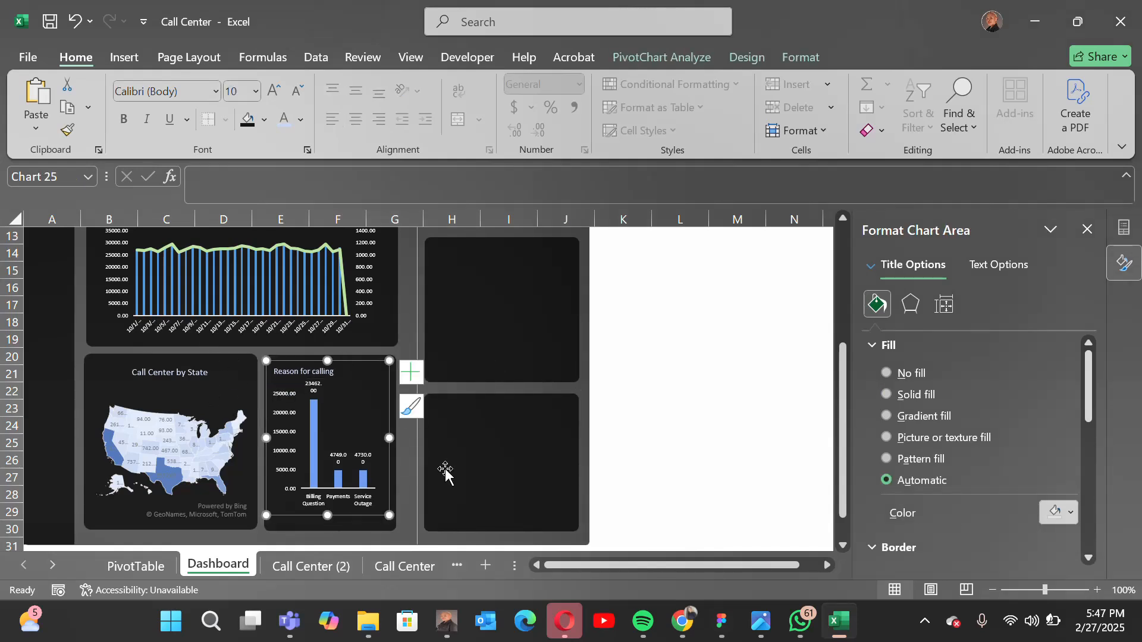
pyautogui.click(523, 525)
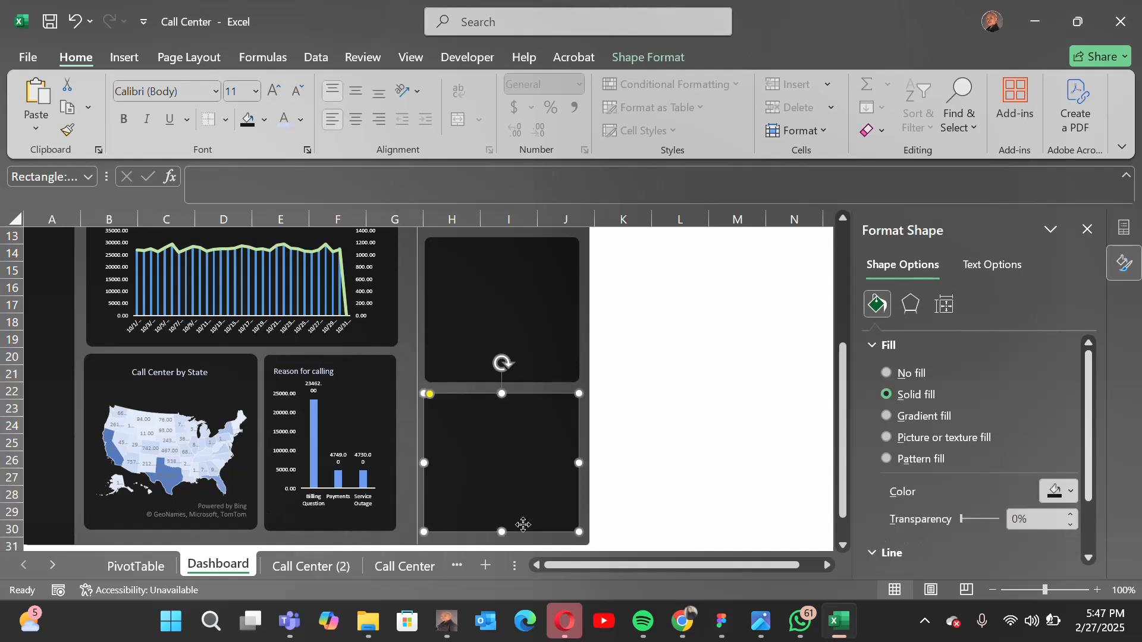
# - Examine the column headings of the Call Center (2) data sheet, across to channel and response_time
pyautogui.scroll(3, 523, 525)
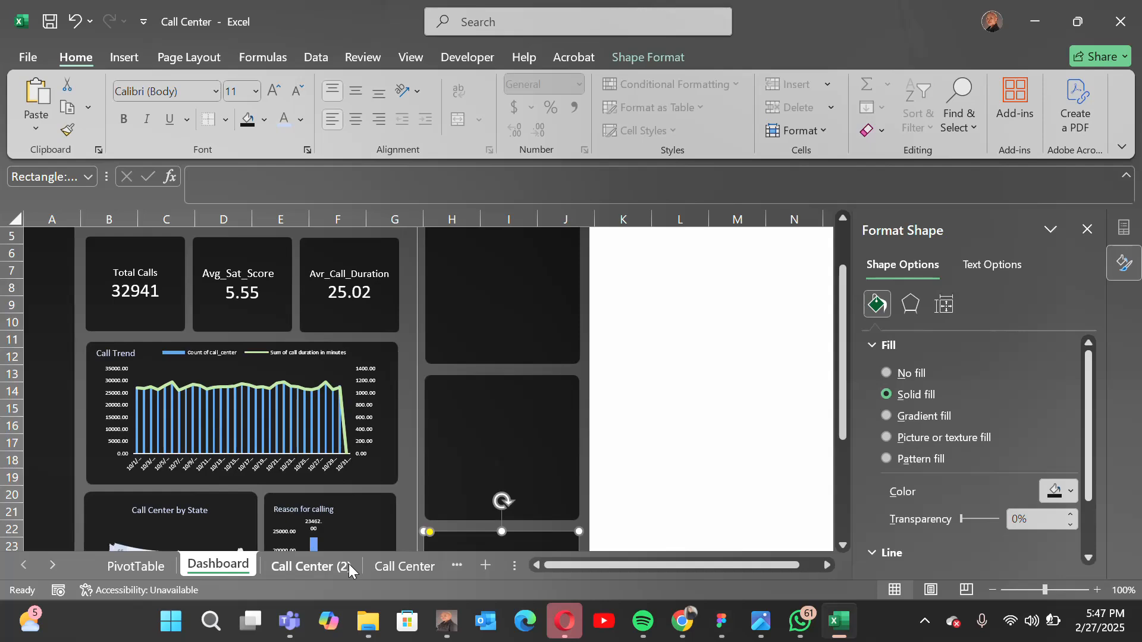
pyautogui.click(333, 574)
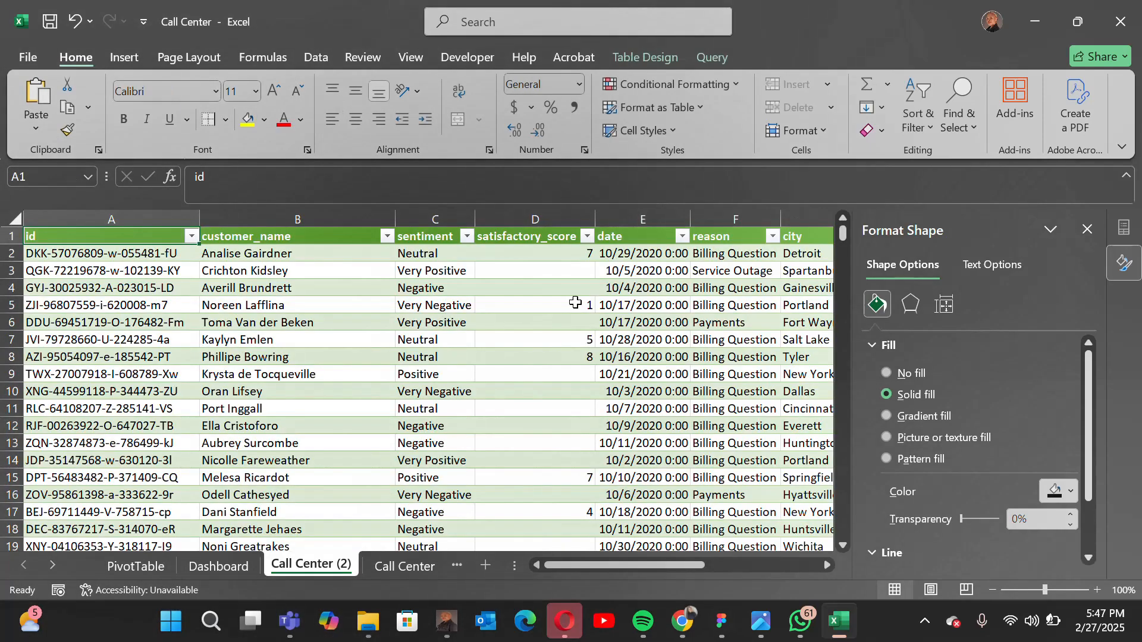
pyautogui.moveTo(655, 566); pyautogui.dragTo(729, 565)
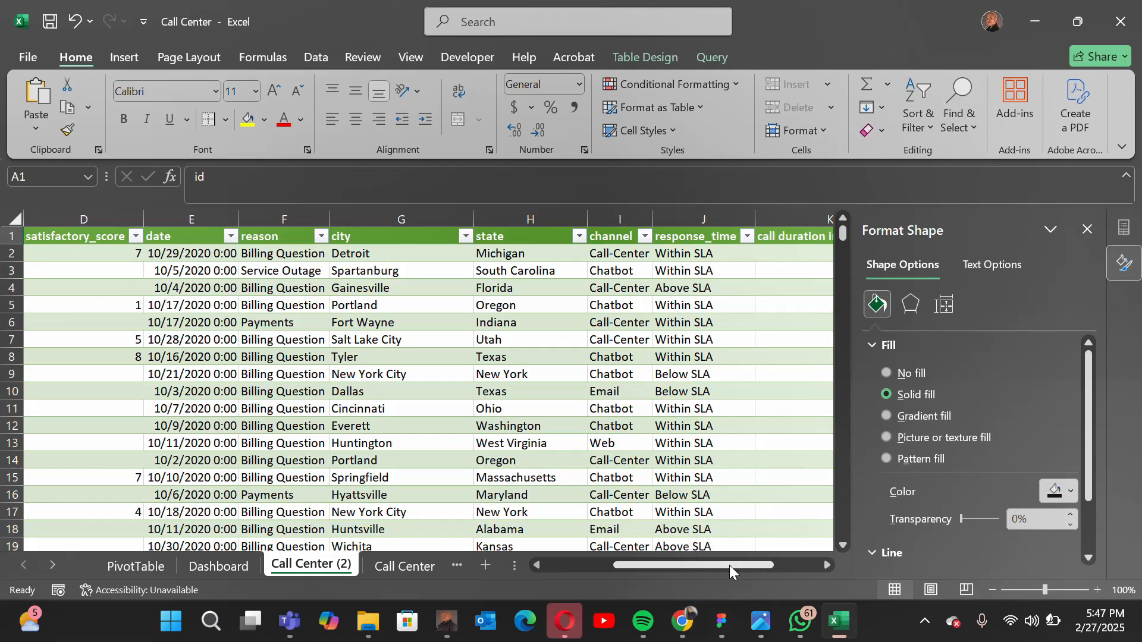
# - Copy the Avg_Call_Duration PivotTable on the PivotTable sheet and paste it at cell Q2, beyond the reason table
pyautogui.click(136, 566)
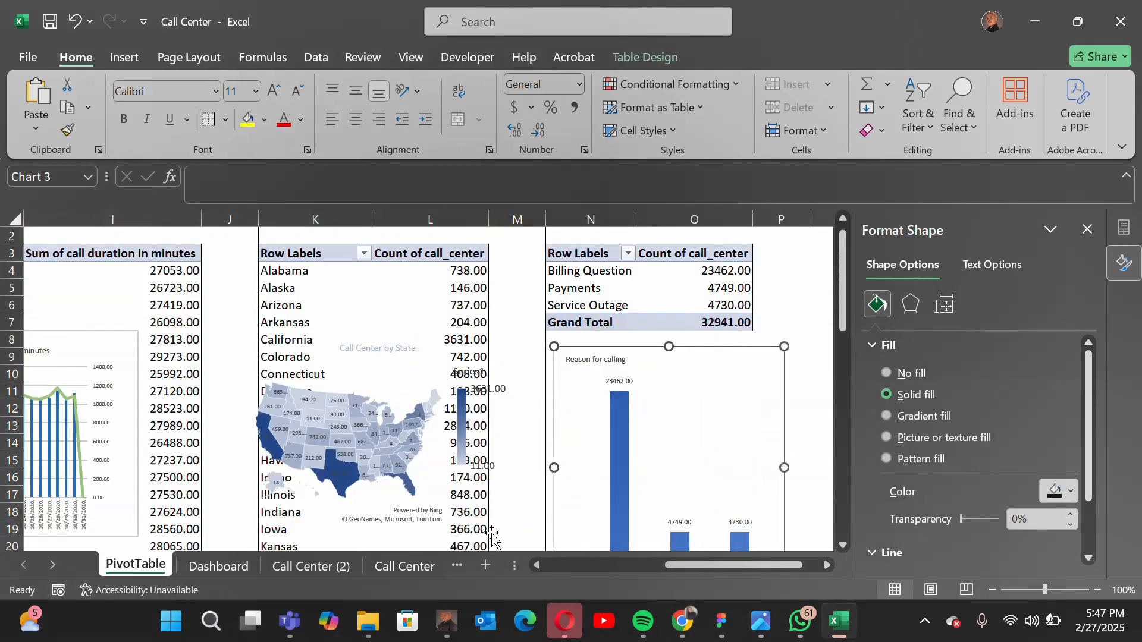
pyautogui.click(791, 218)
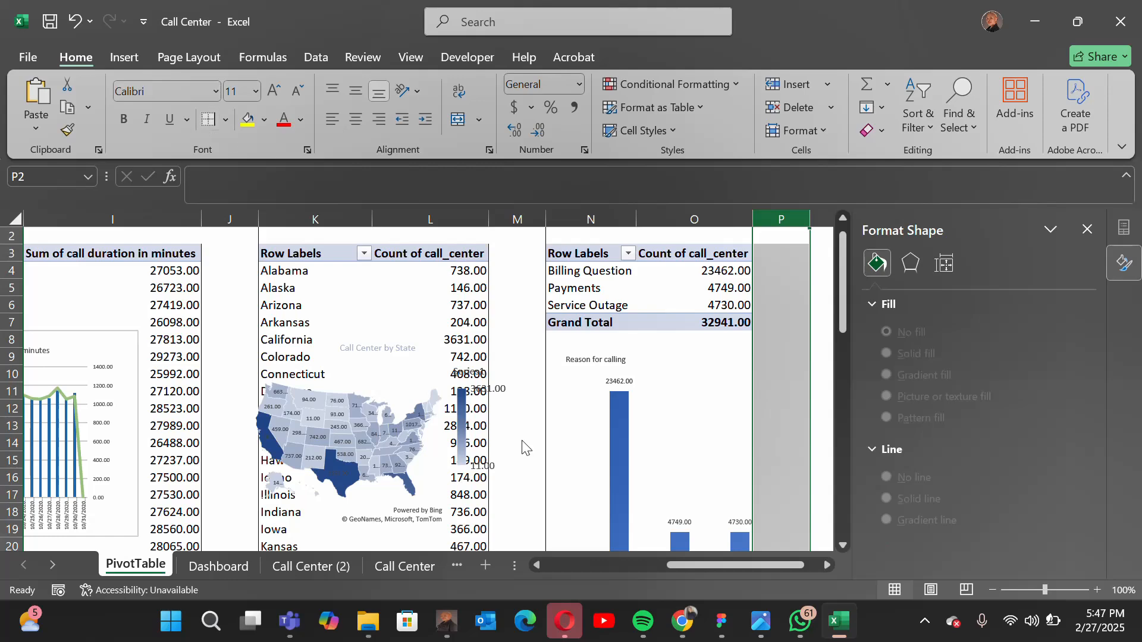
pyautogui.moveTo(729, 569); pyautogui.dragTo(573, 577)
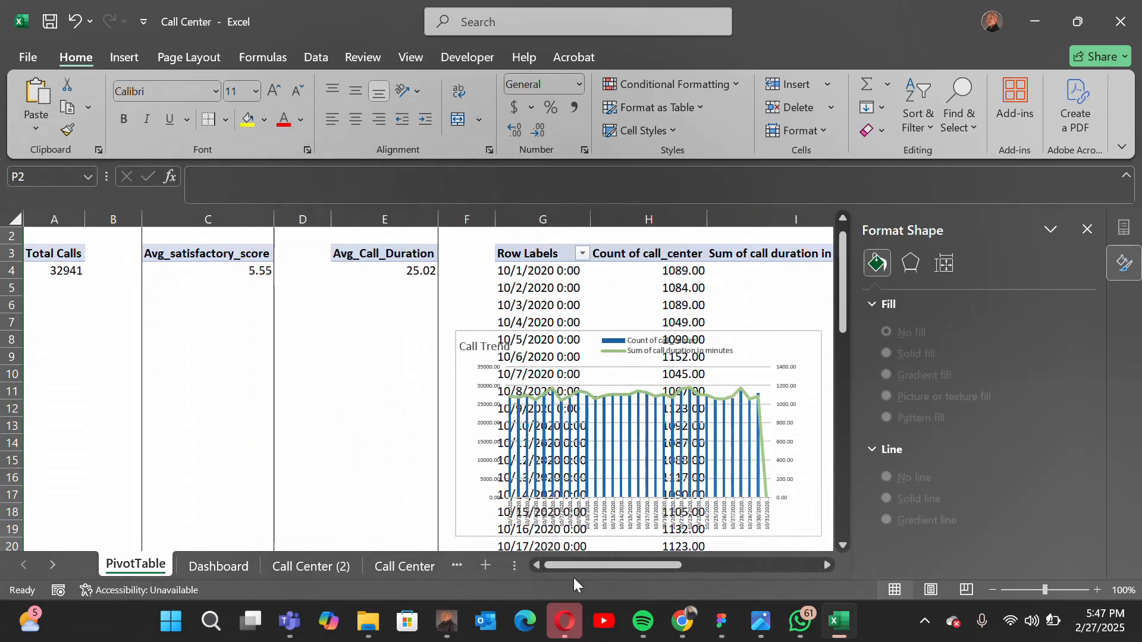
pyautogui.moveTo(342, 253); pyautogui.dragTo(396, 271)
pyautogui.hotkey('ctrl', 'c')
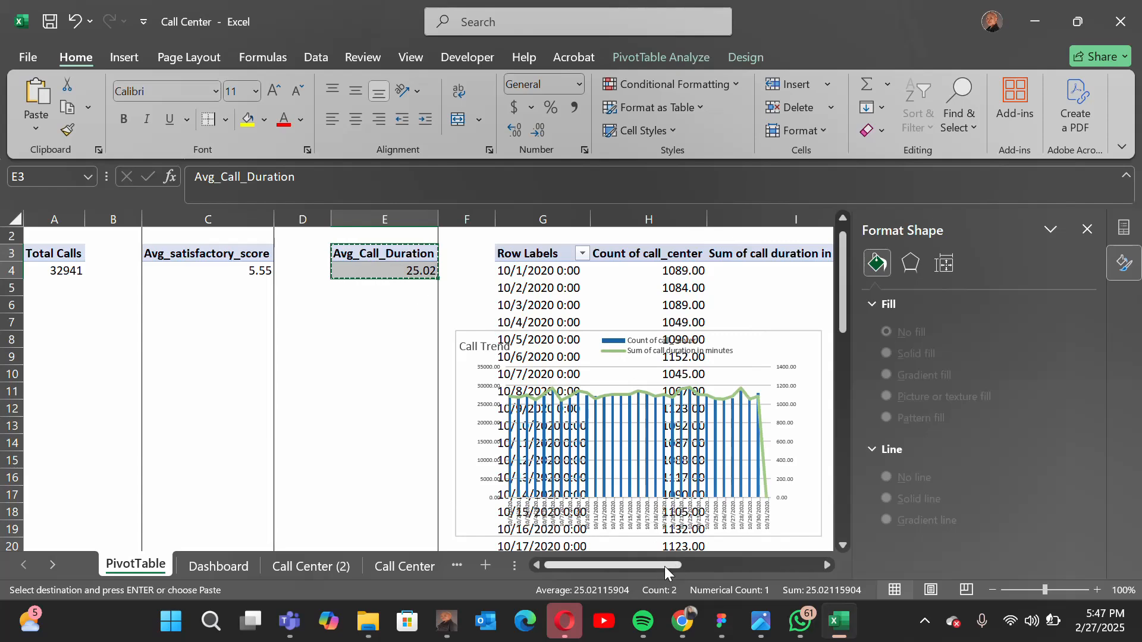
pyautogui.moveTo(665, 567); pyautogui.dragTo(847, 568)
pyautogui.scroll(1, 682, 301)
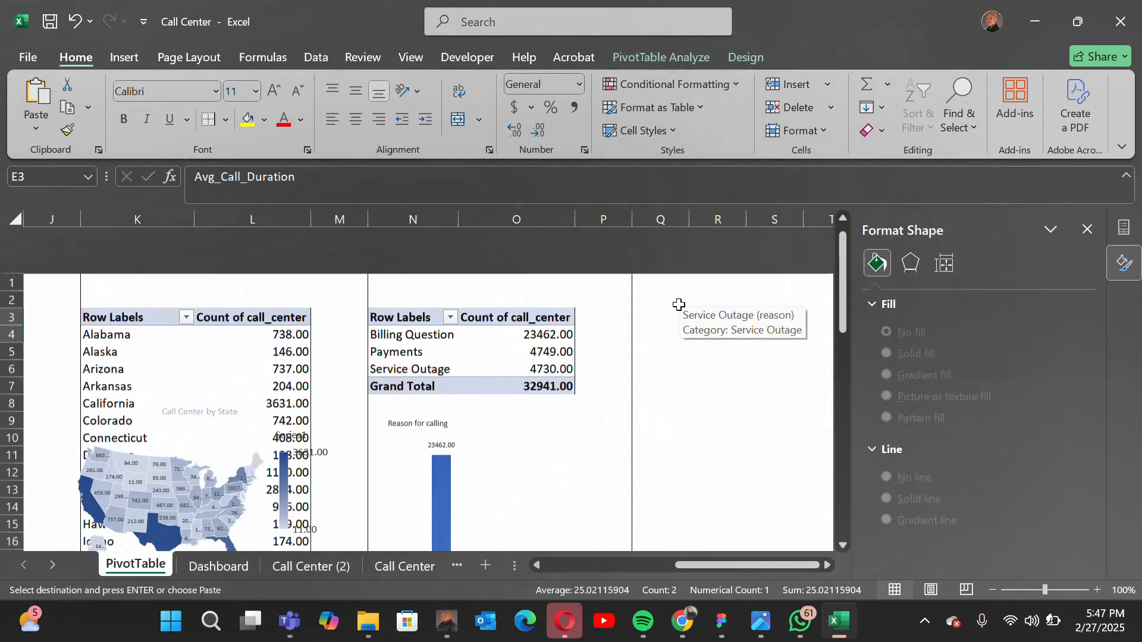
pyautogui.click(690, 271)
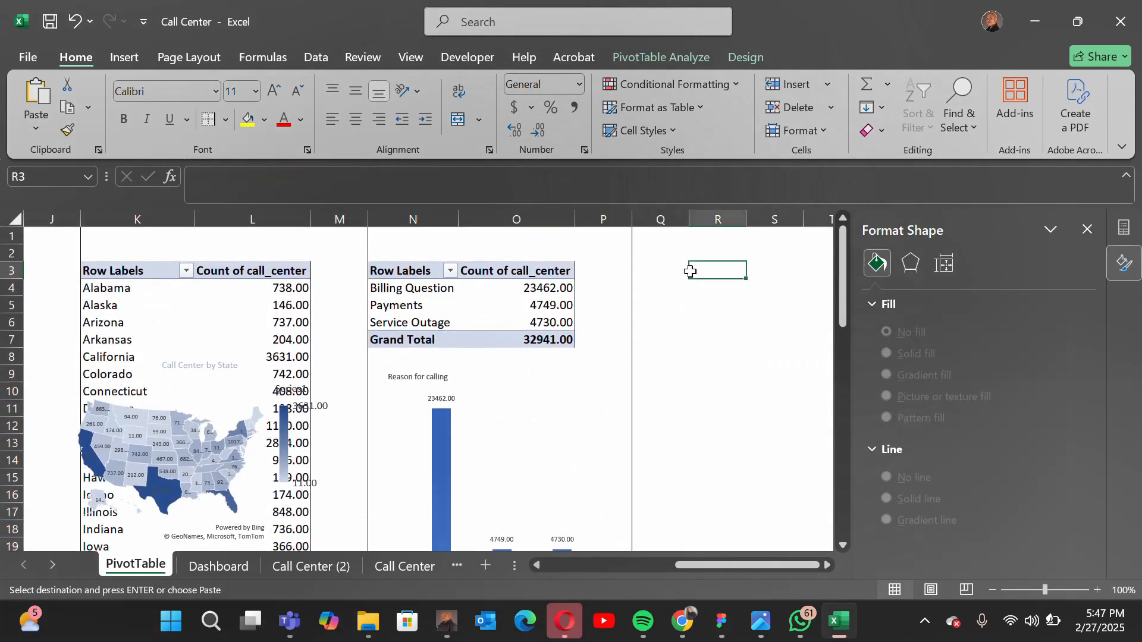
pyautogui.click(649, 262)
pyautogui.hotkey('ctrl', 'v')
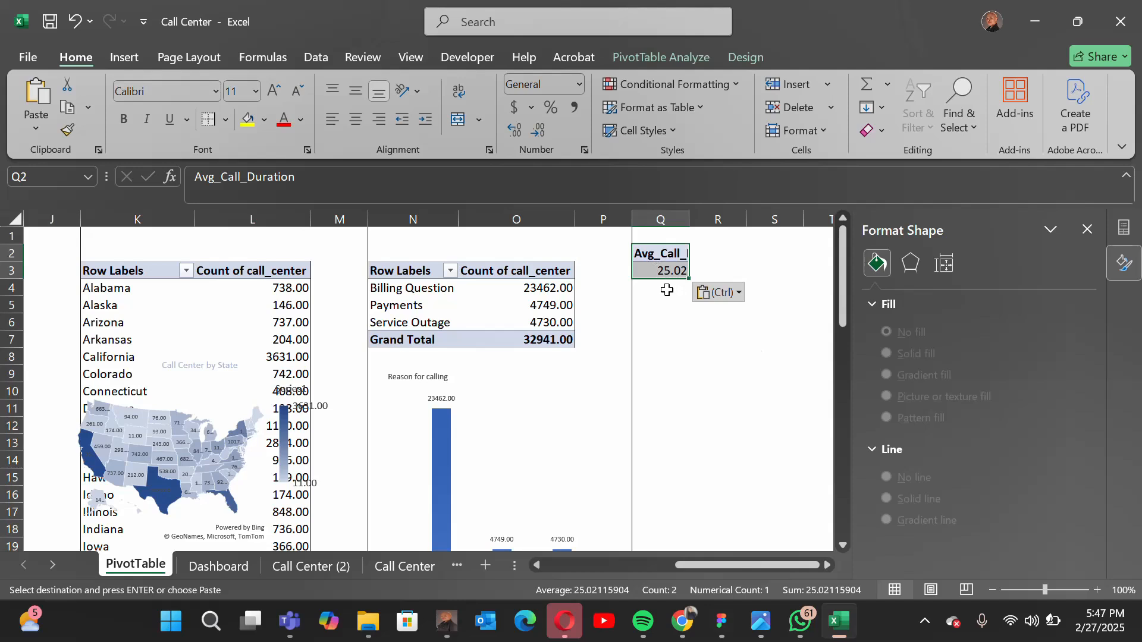
# - Remove the average call duration value from the pasted PivotTable in column Q, leaving it without fields
pyautogui.click(670, 266)
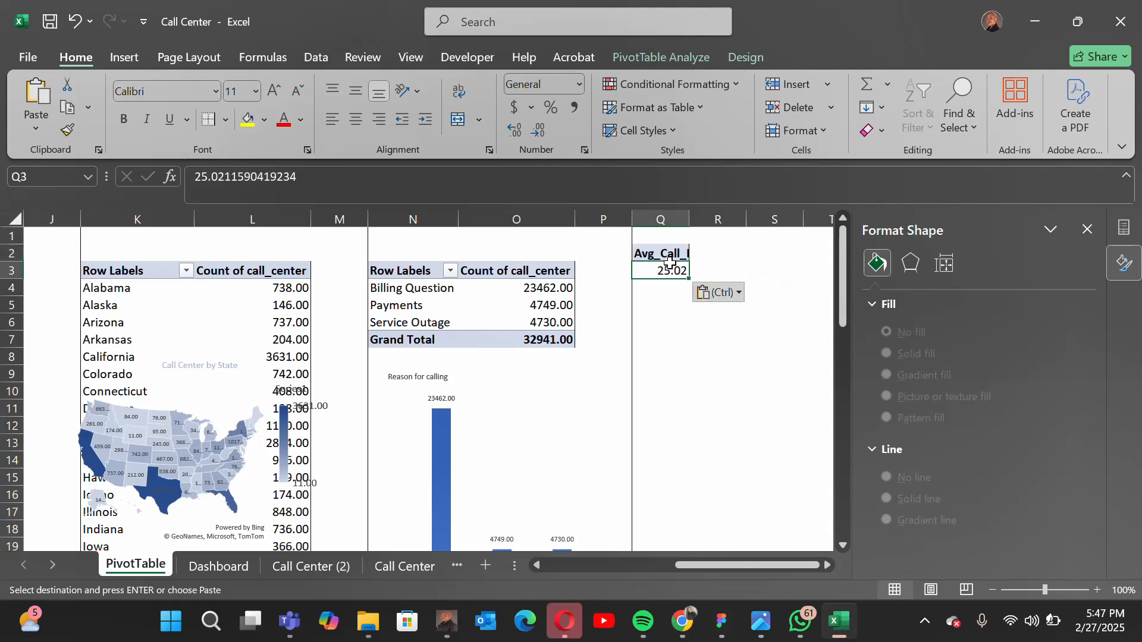
pyautogui.click(1088, 231)
pyautogui.moveTo(1045, 531); pyautogui.dragTo(780, 505)
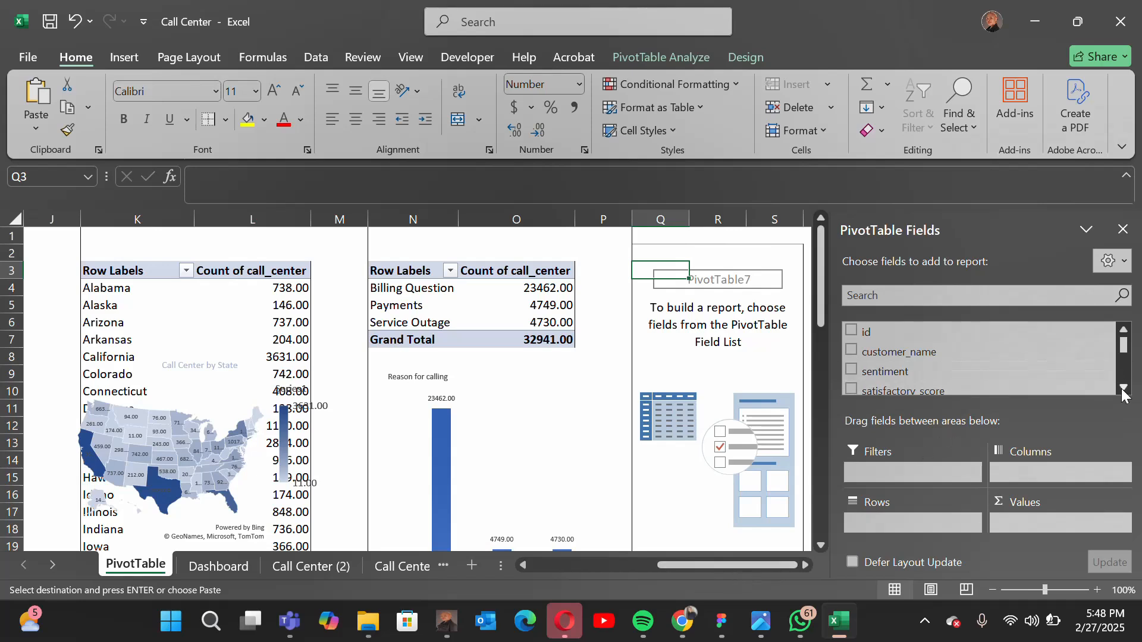
# - Add the channel field as the row labels of the empty PivotTable in column Q
pyautogui.moveTo(1123, 393); pyautogui.dragTo(1124, 393)
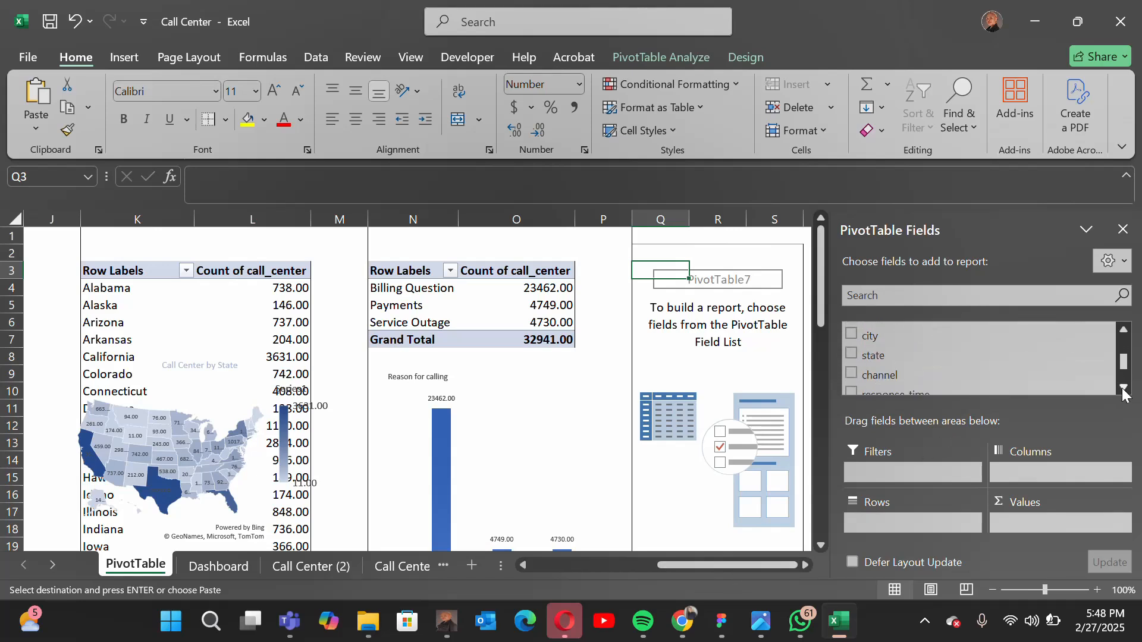
pyautogui.moveTo(936, 372); pyautogui.dragTo(919, 530)
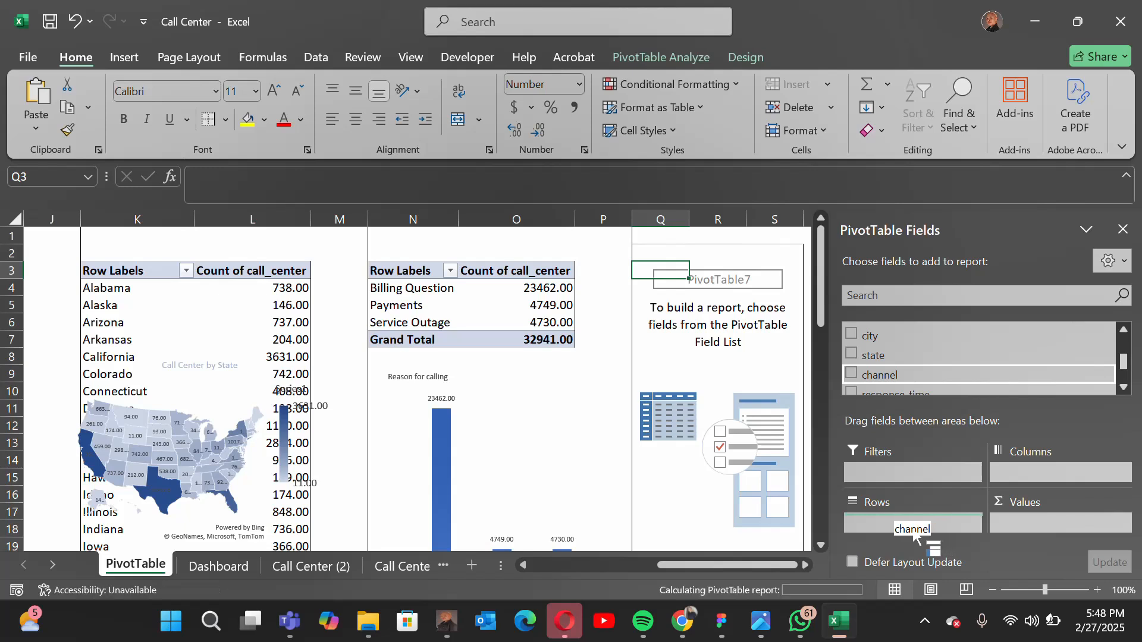
pyautogui.moveTo(738, 570); pyautogui.dragTo(785, 565)
pyautogui.click(1123, 387)
pyautogui.click(1123, 388)
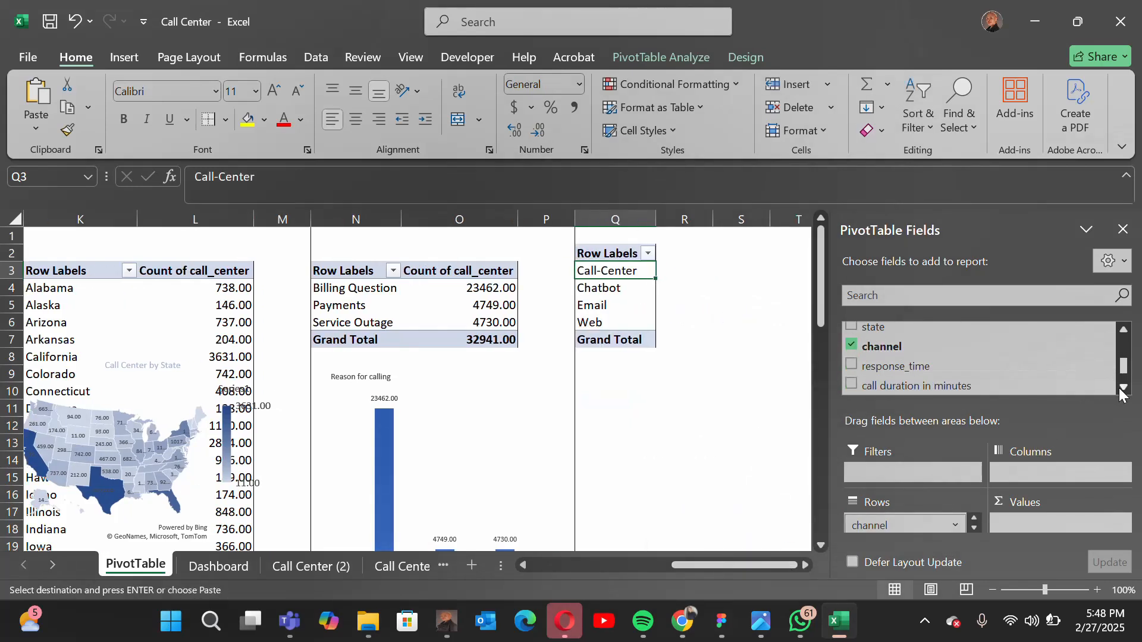
# - Add the call_center field to the channel pivot table's values as a count
pyautogui.click(1123, 388)
pyautogui.moveTo(898, 377); pyautogui.dragTo(1054, 536)
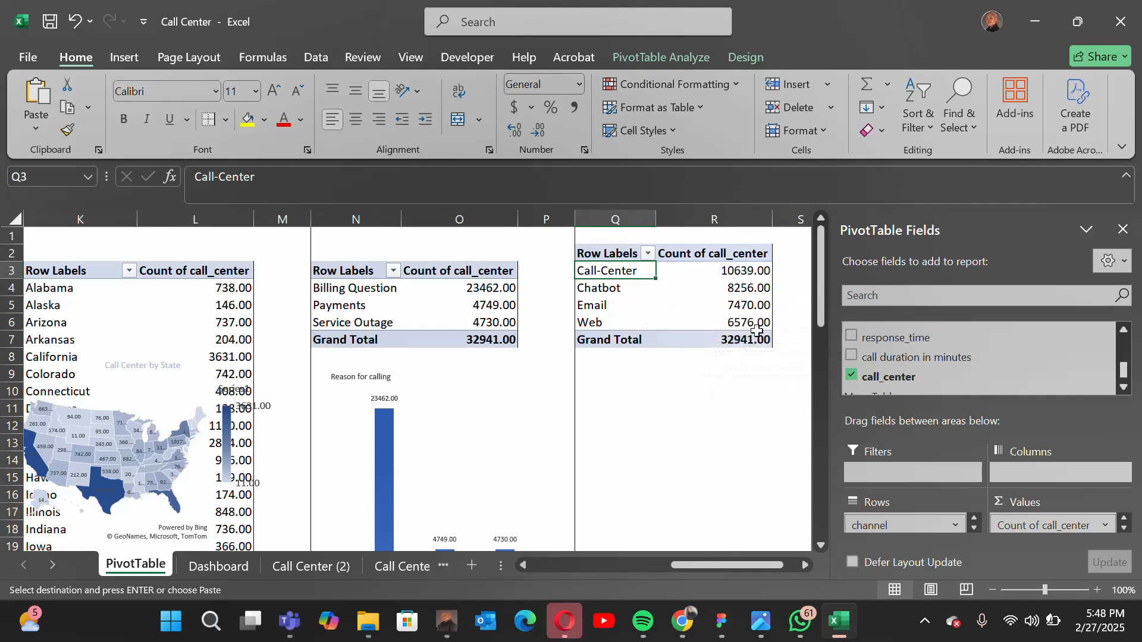
# - Insert a doughnut PivotChart based on the channel pivot table
pyautogui.click(690, 304)
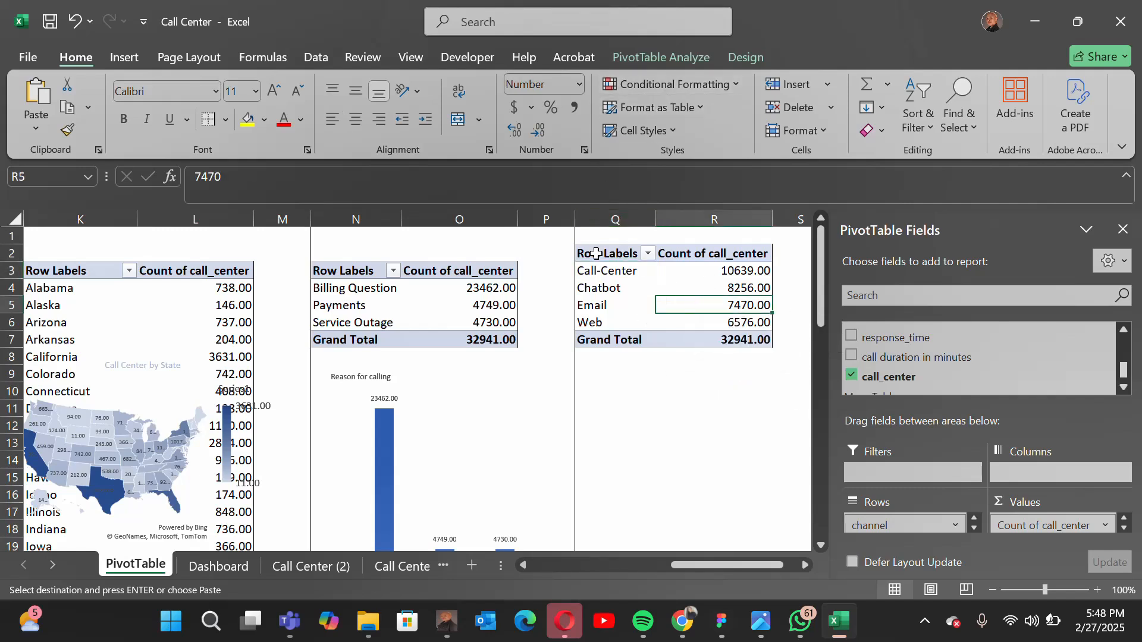
pyautogui.click(662, 61)
pyautogui.click(845, 116)
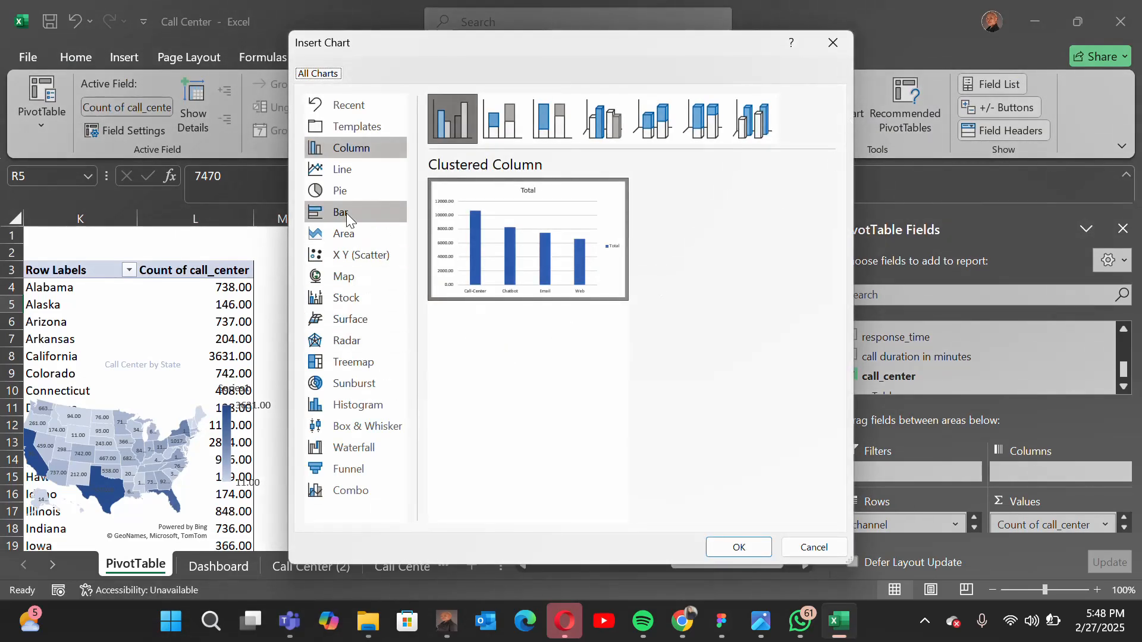
pyautogui.click(338, 195)
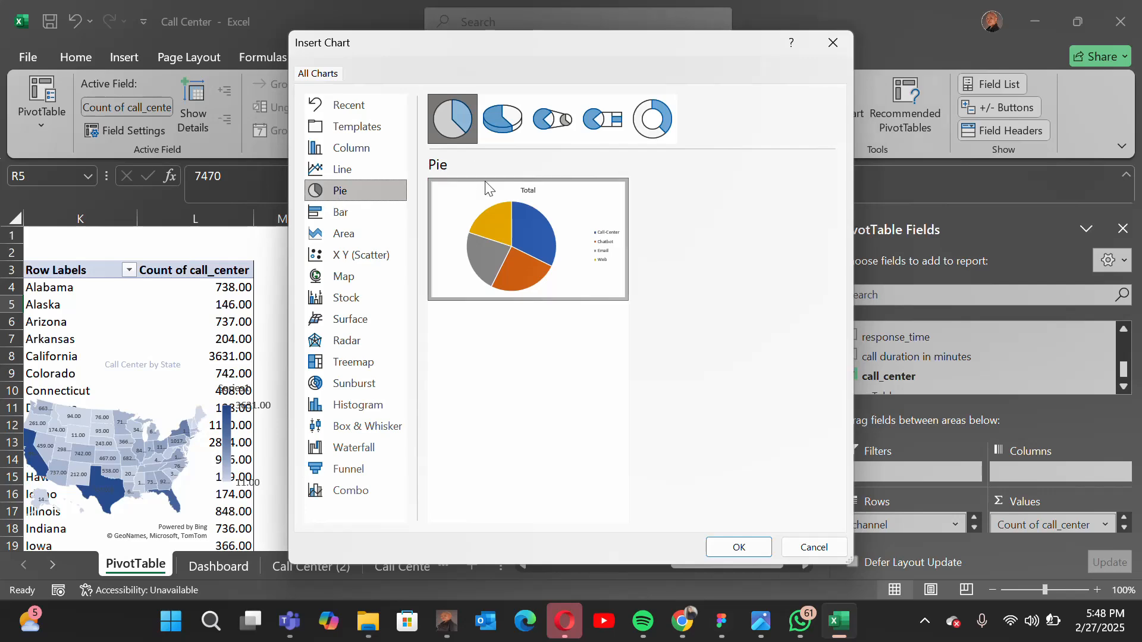
pyautogui.click(670, 132)
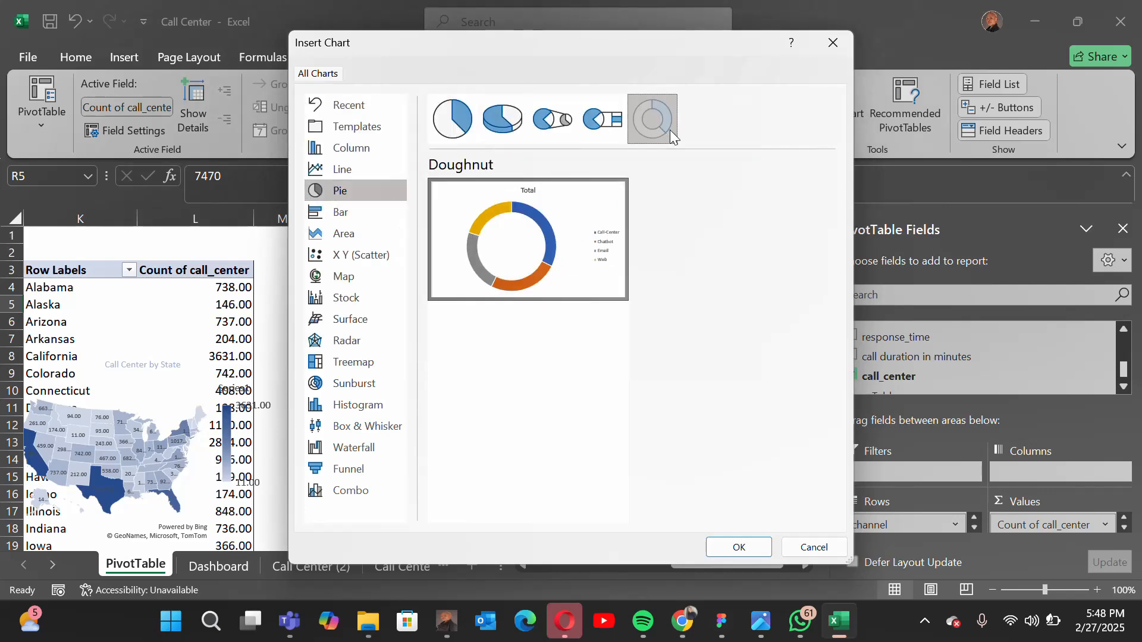
pyautogui.click(740, 545)
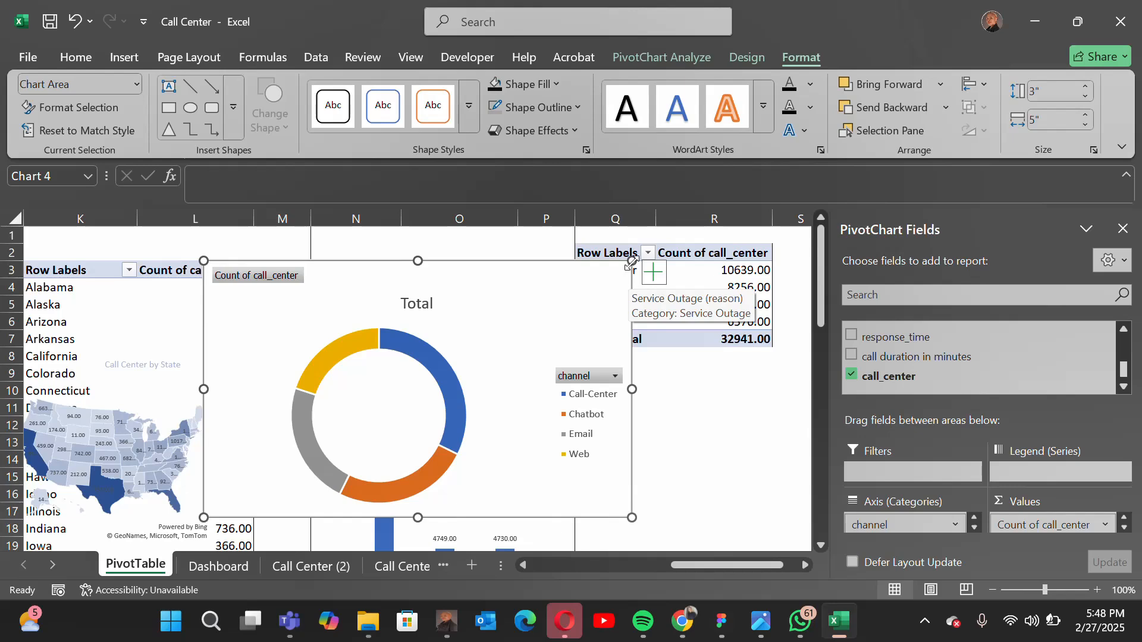
# - Shrink the doughnut chart to about 2.48" high by 2.26" wide and move it to the channel pivot table
pyautogui.moveTo(633, 260); pyautogui.dragTo(443, 305)
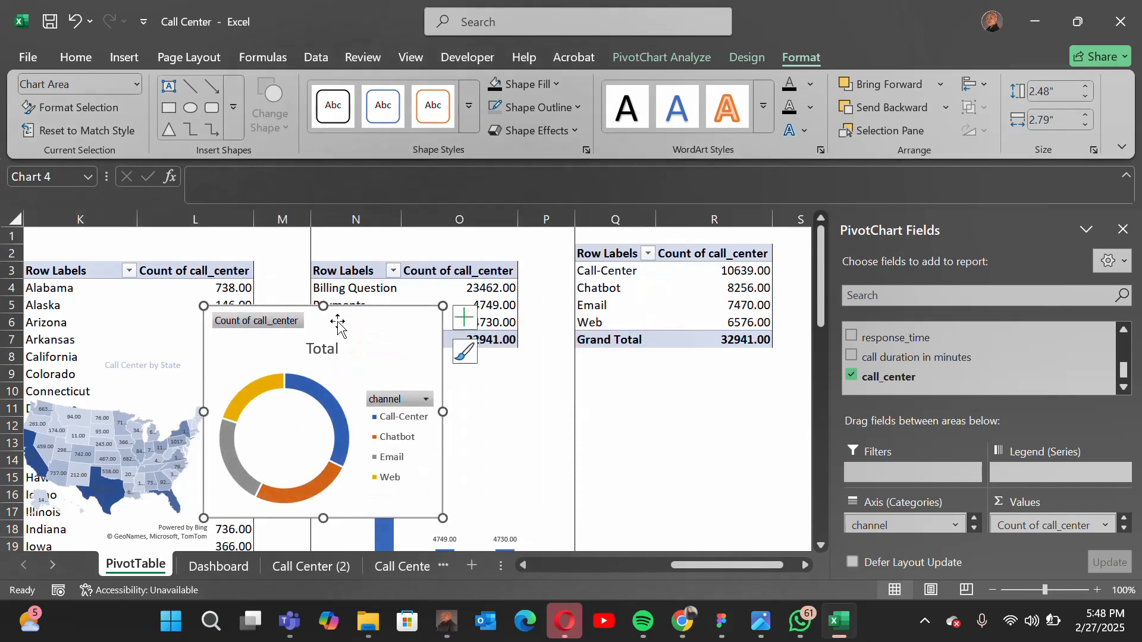
pyautogui.moveTo(337, 326); pyautogui.dragTo(746, 318)
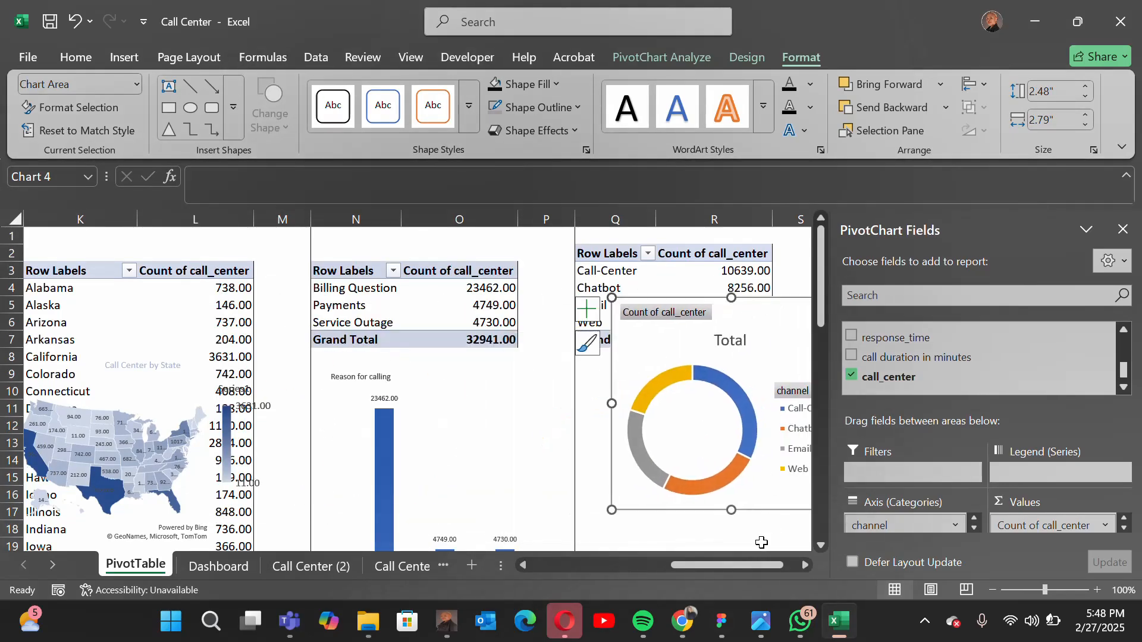
pyautogui.moveTo(743, 569); pyautogui.dragTo(757, 569)
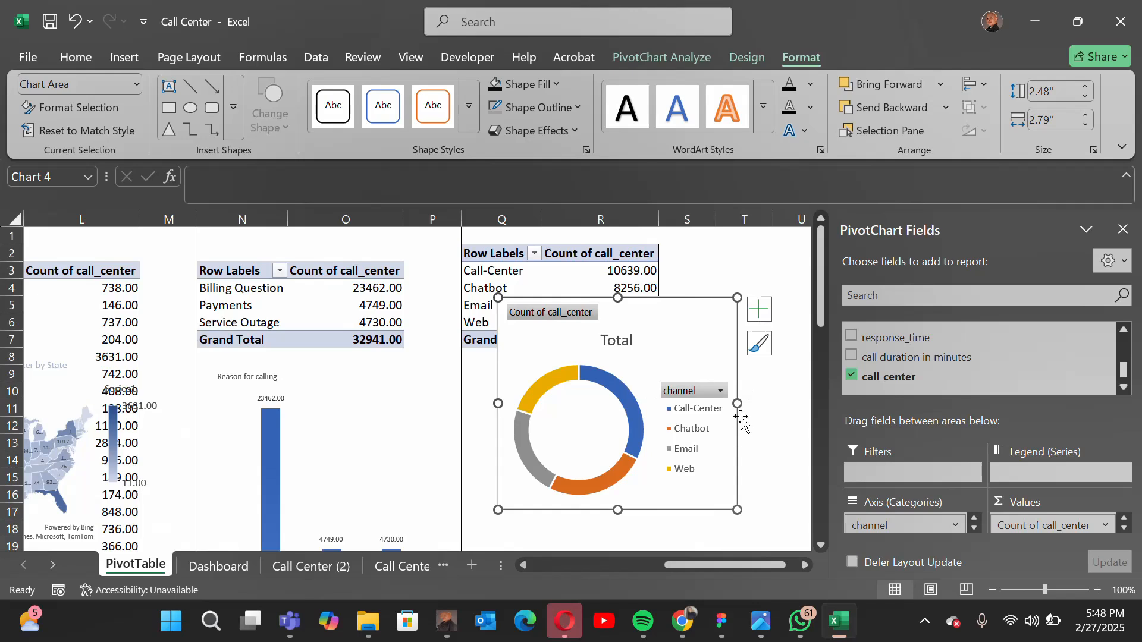
pyautogui.moveTo(737, 403); pyautogui.dragTo(691, 403)
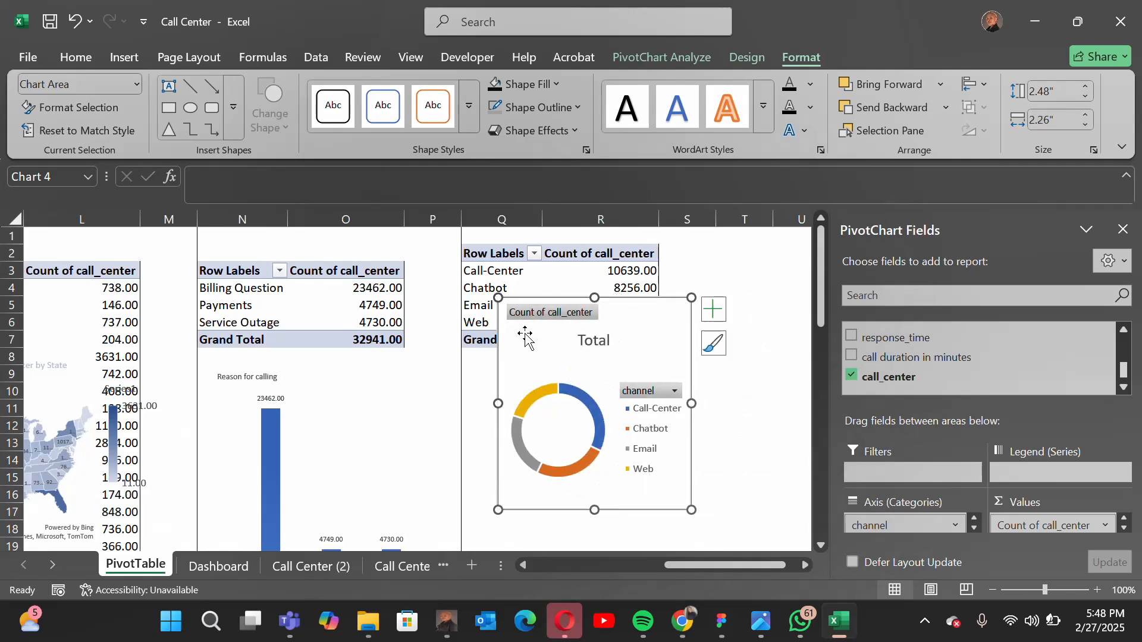
# - Hide all field buttons on the doughnut chart
pyautogui.rightClick(517, 322)
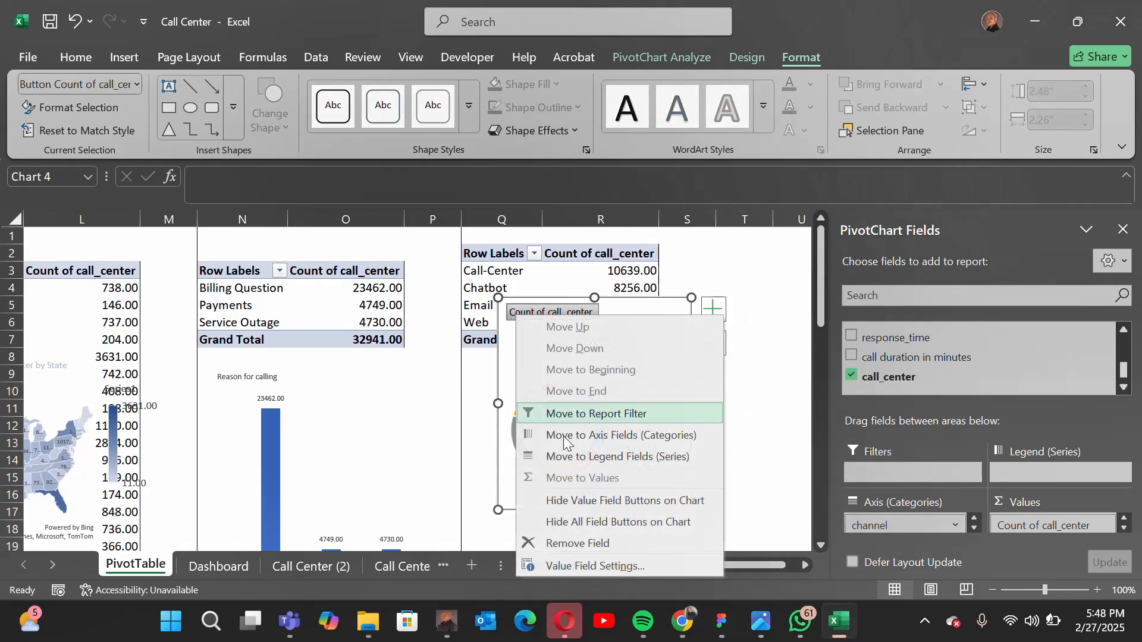
pyautogui.click(589, 521)
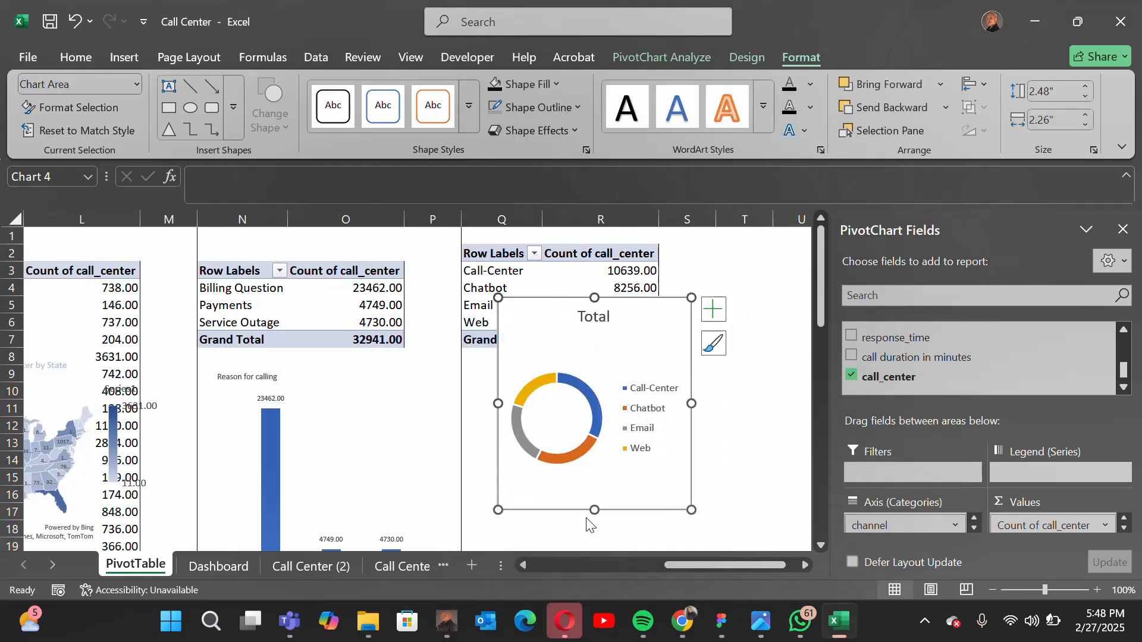
# - Reduce the doughnut chart legend's font size to 6
pyautogui.click(653, 412)
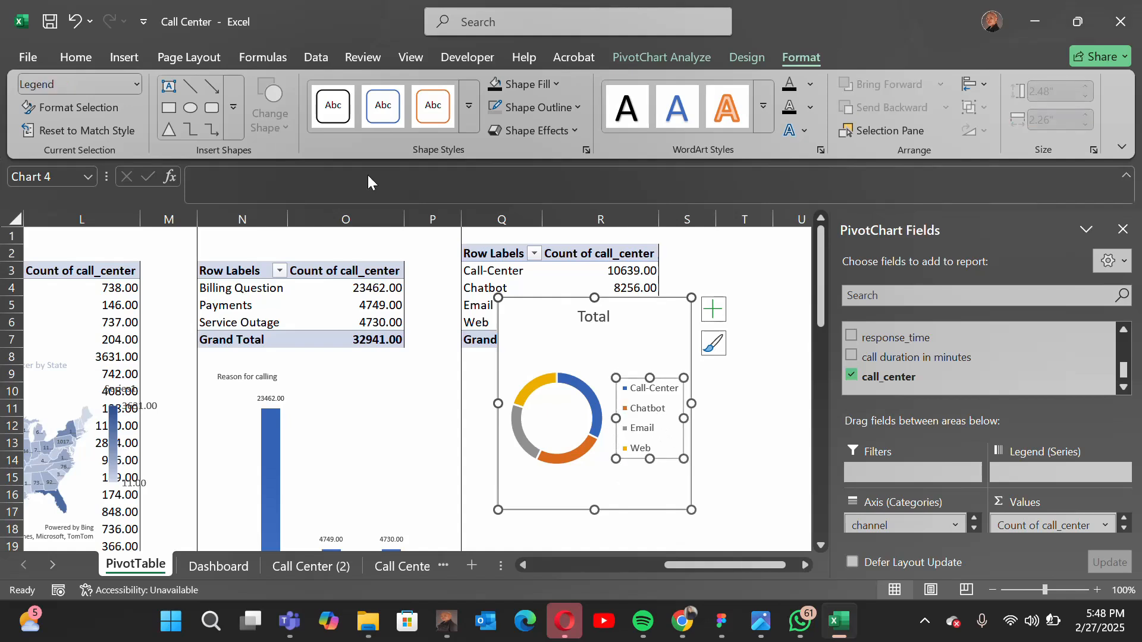
pyautogui.click(78, 59)
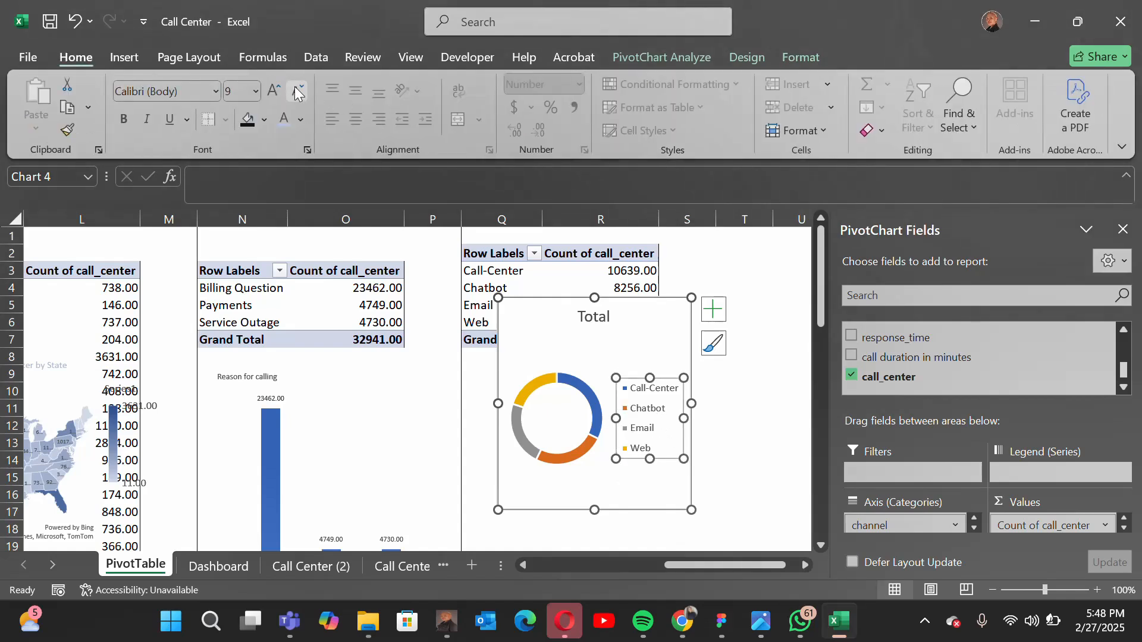
pyautogui.click(298, 92)
pyautogui.click(297, 92)
pyautogui.click(297, 92)
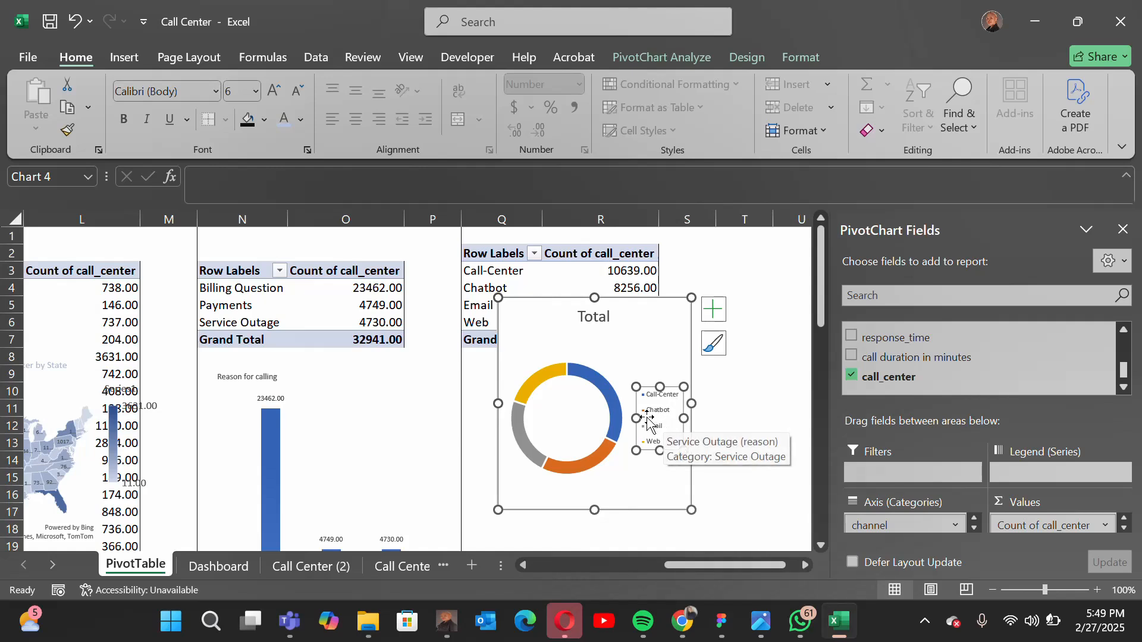
# - Reshape the legend into a single horizontal row and place it beneath the doughnut ring
pyautogui.moveTo(649, 421); pyautogui.dragTo(529, 428)
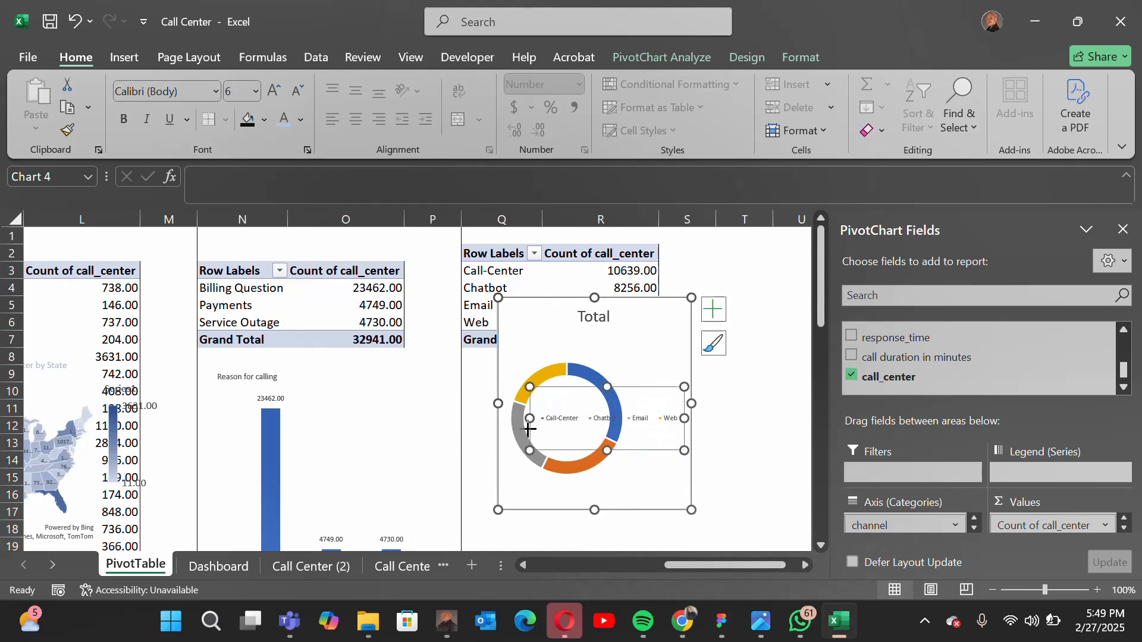
pyautogui.moveTo(608, 450); pyautogui.dragTo(605, 411)
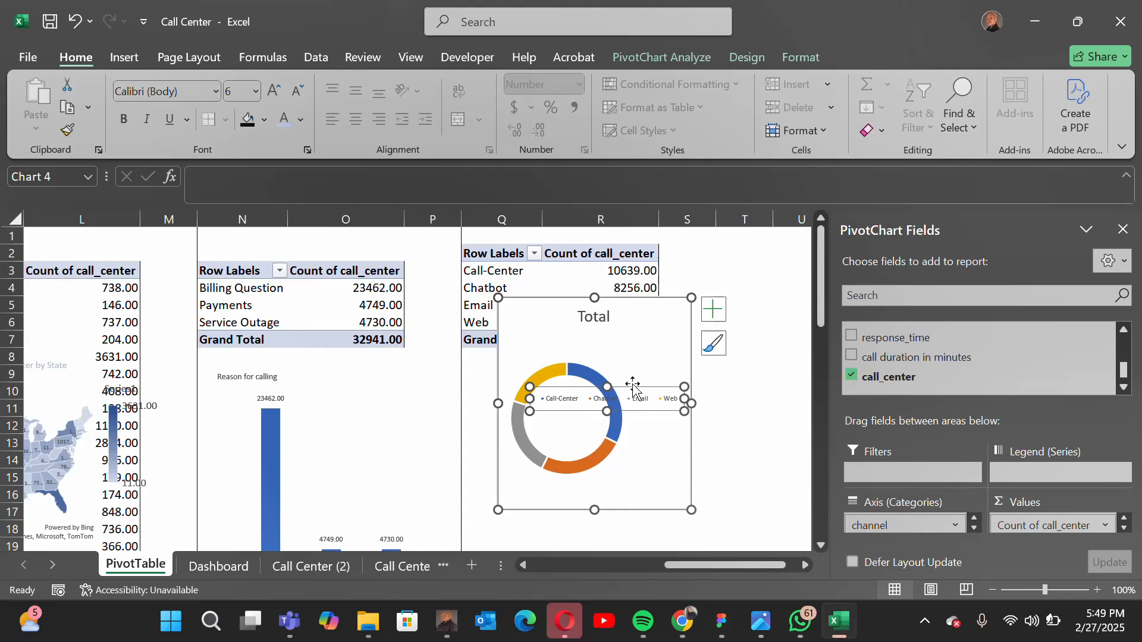
pyautogui.moveTo(632, 387); pyautogui.dragTo(620, 479)
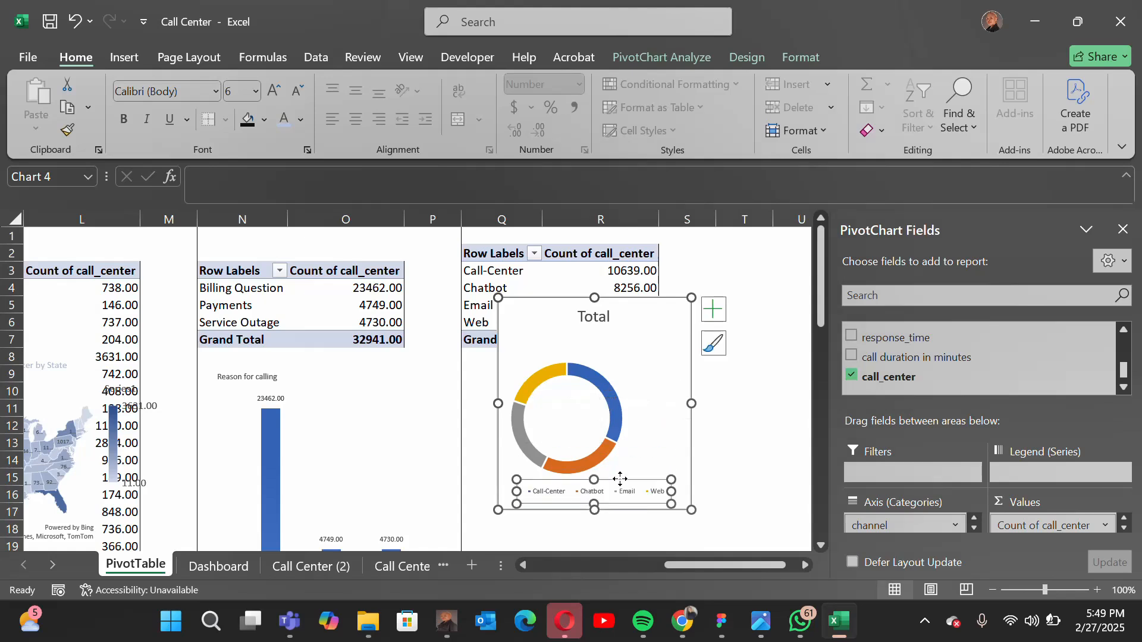
# - Move the plot area so the doughnut ring is centred horizontally in the chart above the legend
pyautogui.click(568, 384)
pyautogui.moveTo(586, 373); pyautogui.dragTo(616, 367)
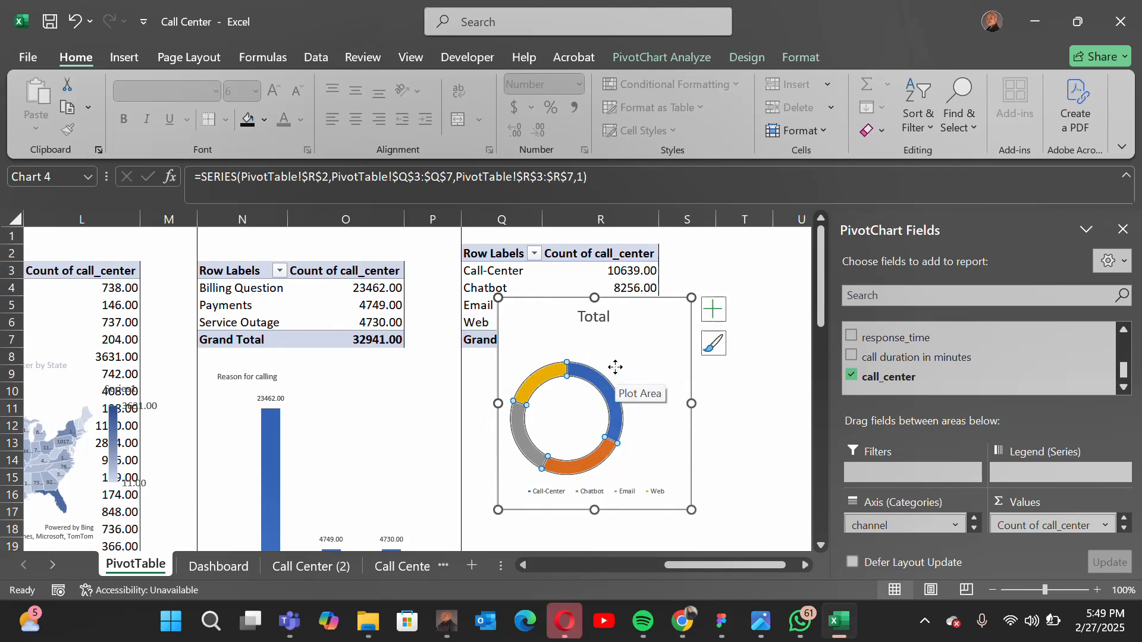
pyautogui.click(616, 367)
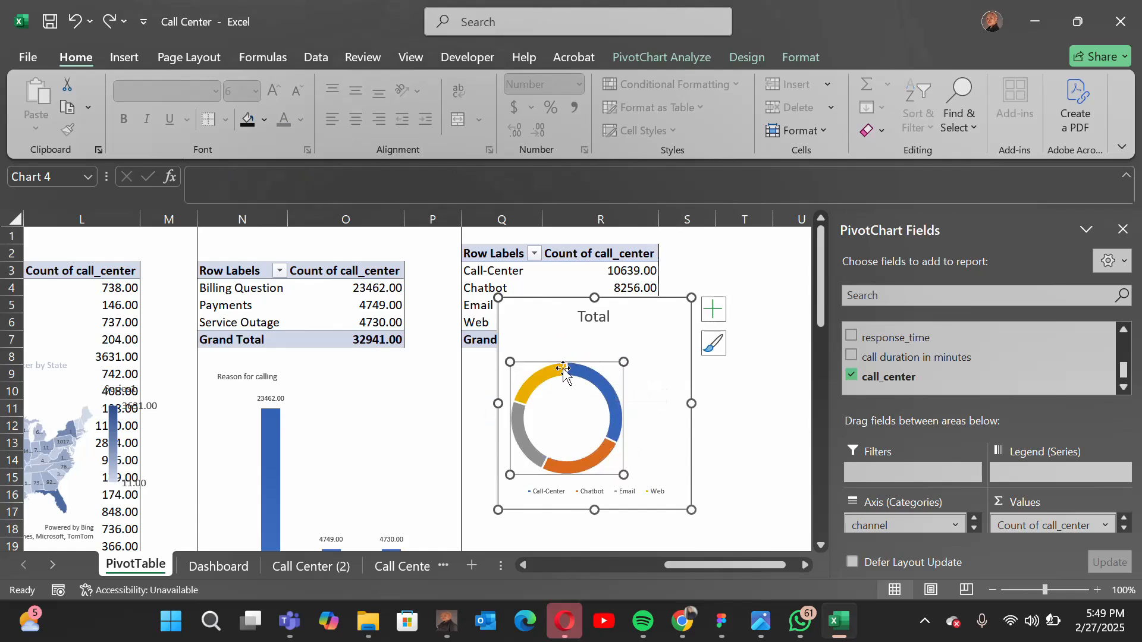
pyautogui.moveTo(529, 362); pyautogui.dragTo(557, 357)
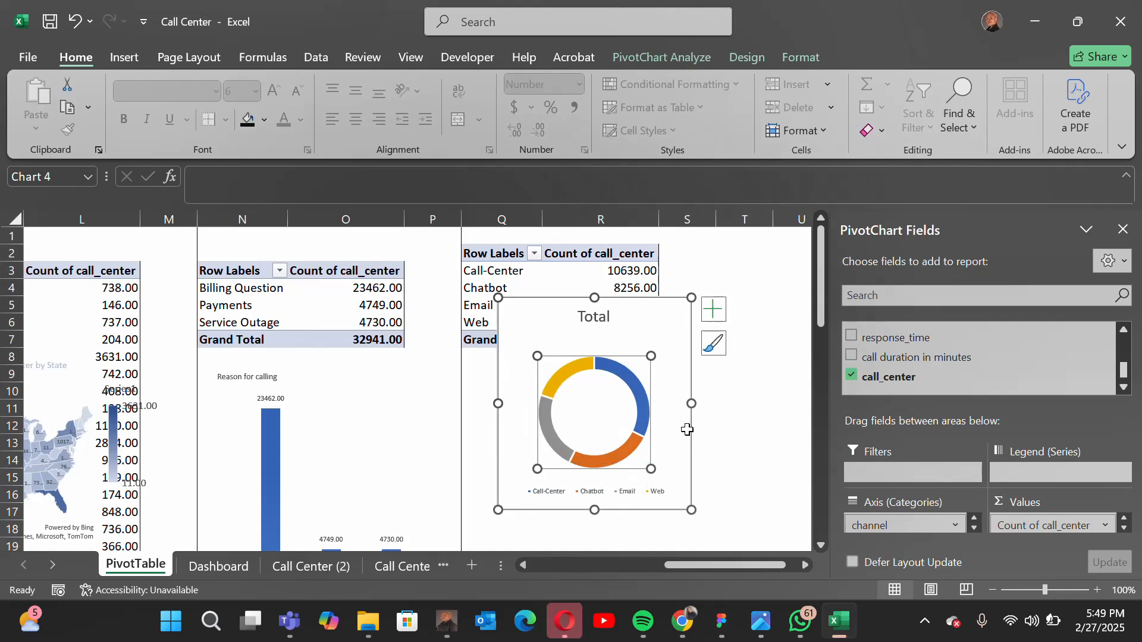
# - Apply the blue Monochromatic Palette 1 to the doughnut chart
pyautogui.click(714, 343)
pyautogui.click(800, 262)
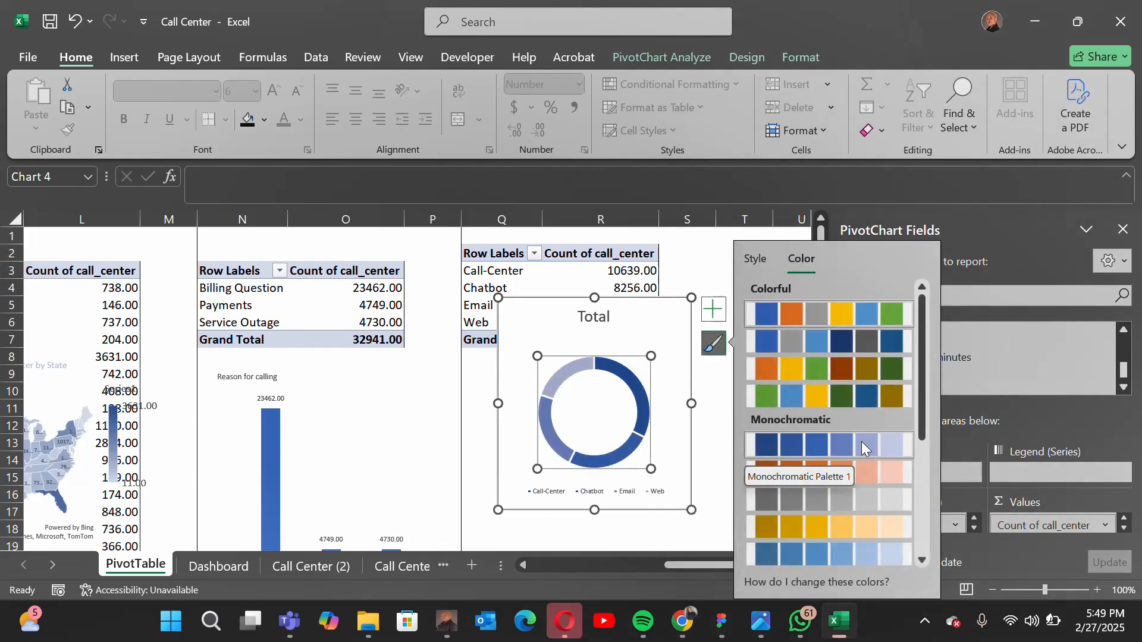
pyautogui.click(862, 441)
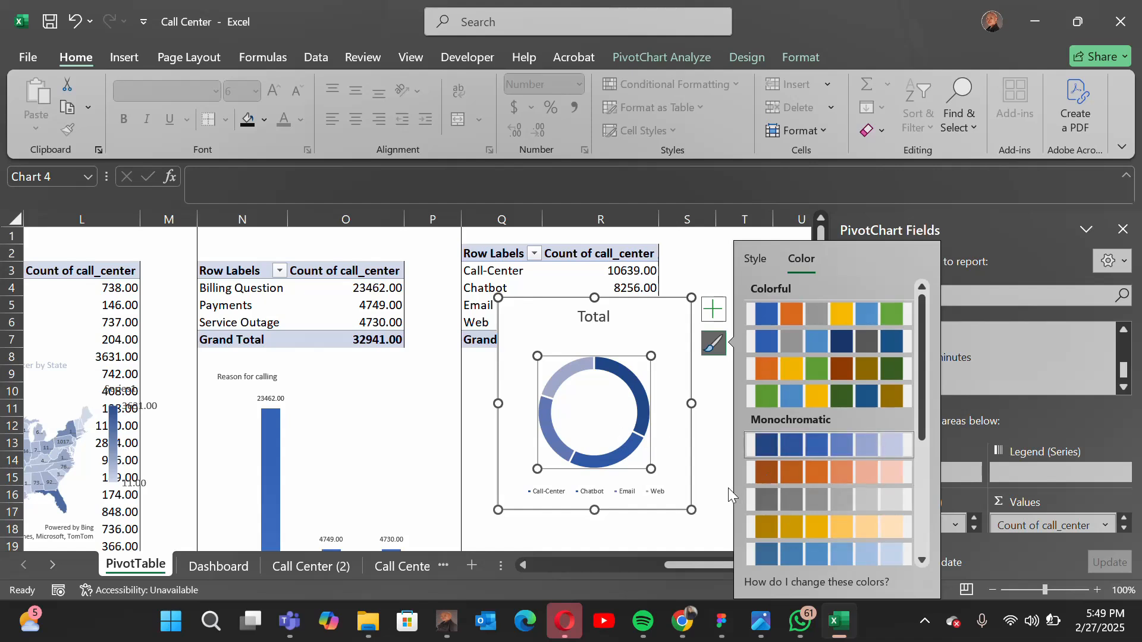
# - Add data labels to the doughnut chart and reduce their font size to 6
pyautogui.click(717, 311)
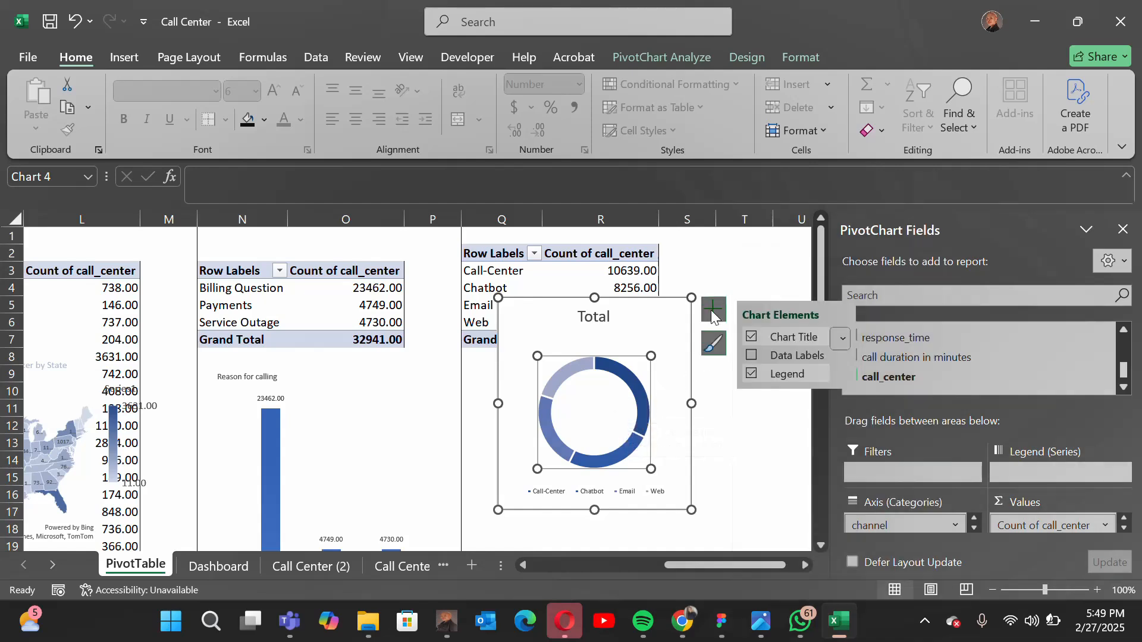
pyautogui.click(751, 356)
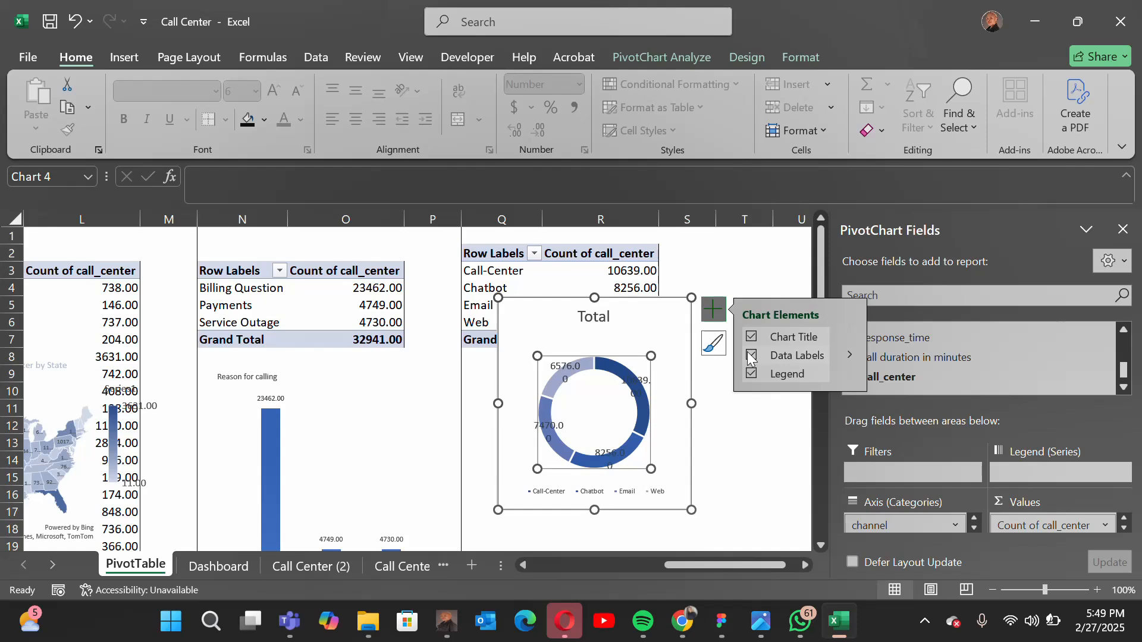
pyautogui.click(573, 373)
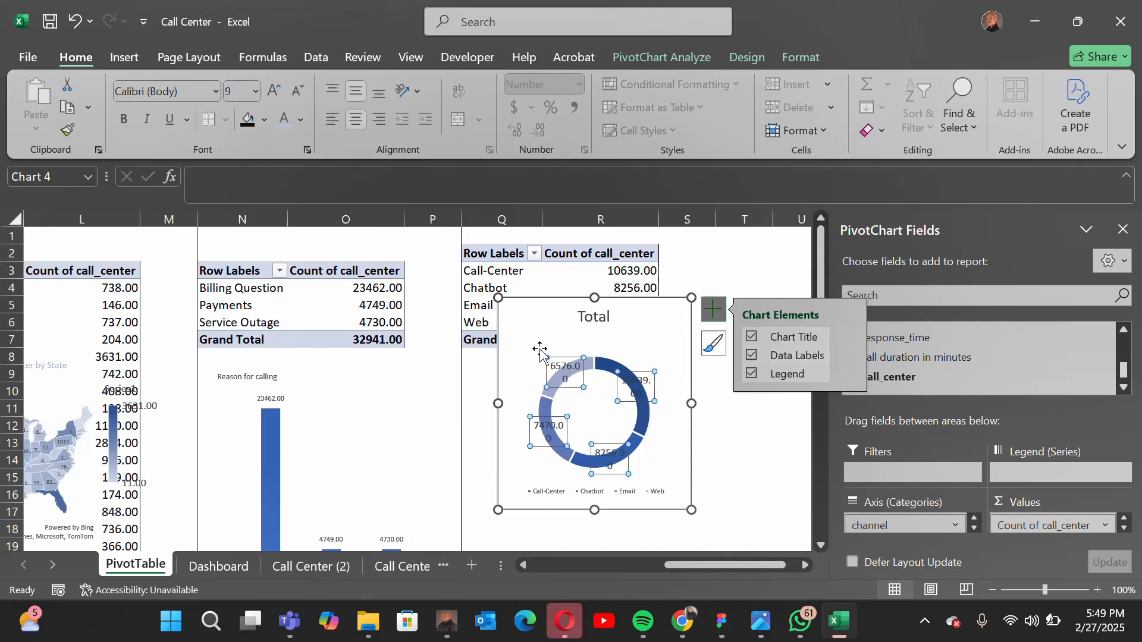
pyautogui.click(297, 90)
pyautogui.click(297, 90)
pyautogui.click(297, 90)
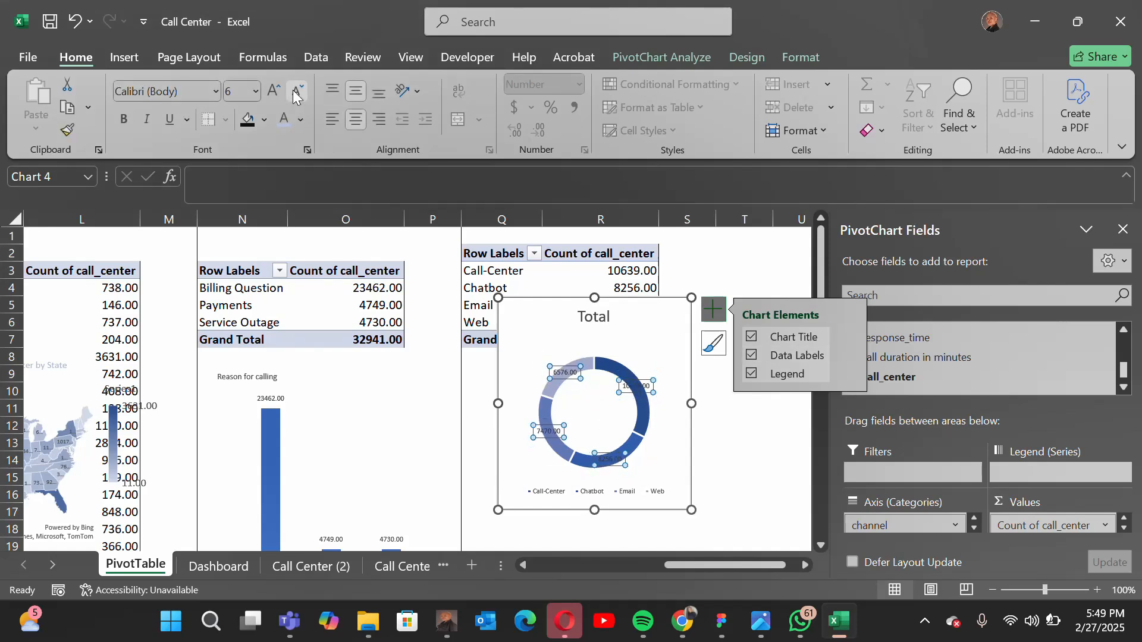
# - Change the doughnut chart's title to "Call Channels"
pyautogui.click(587, 322)
pyautogui.doubleClick(589, 324)
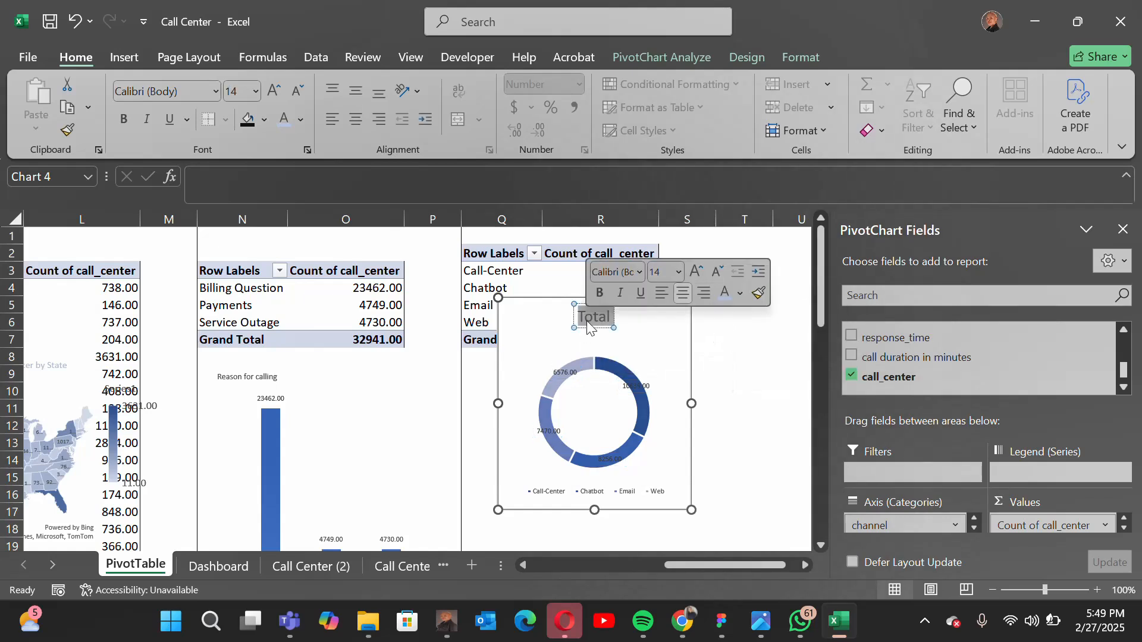
pyautogui.write('C')
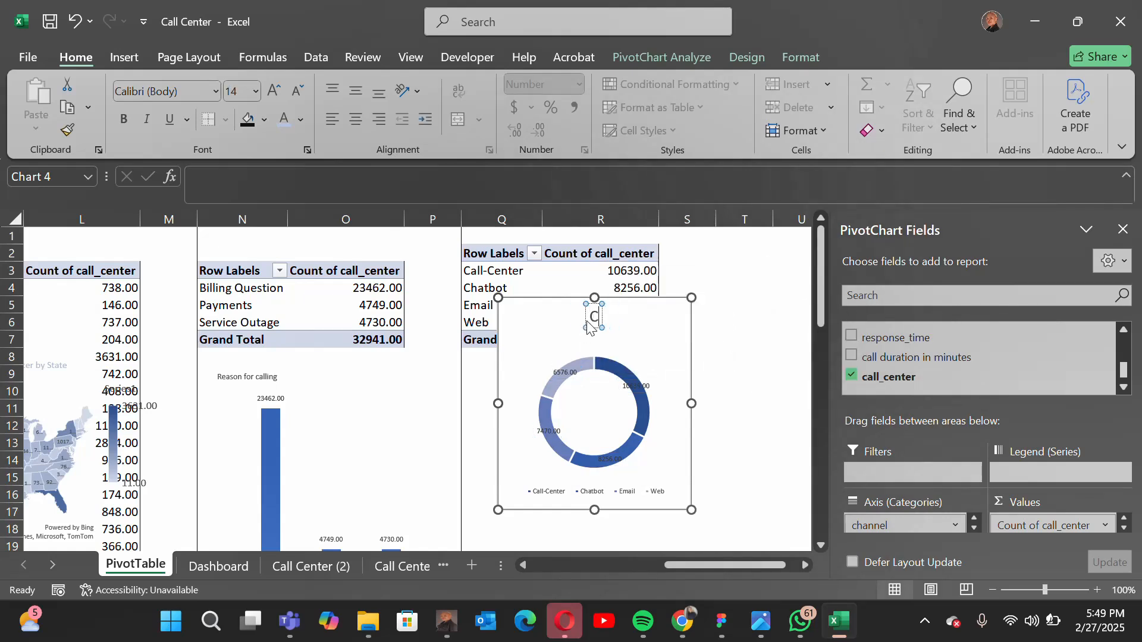
pyautogui.write('all Che')
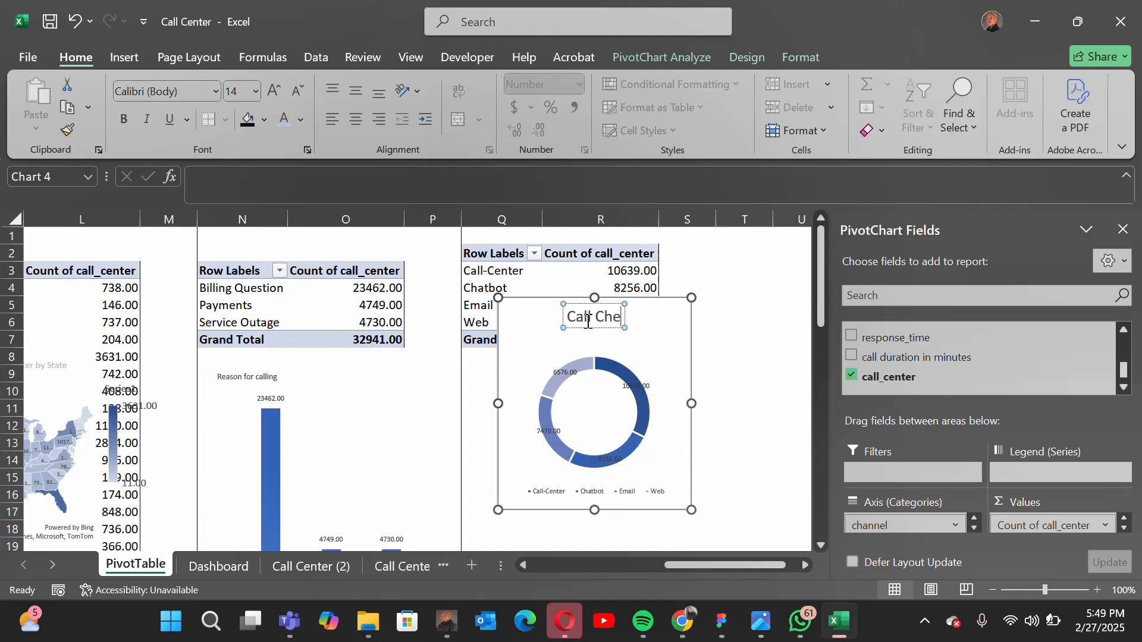
pyautogui.write('n')
pyautogui.press('BackSpace')
pyautogui.press('BackSpace')
pyautogui.write('annel')
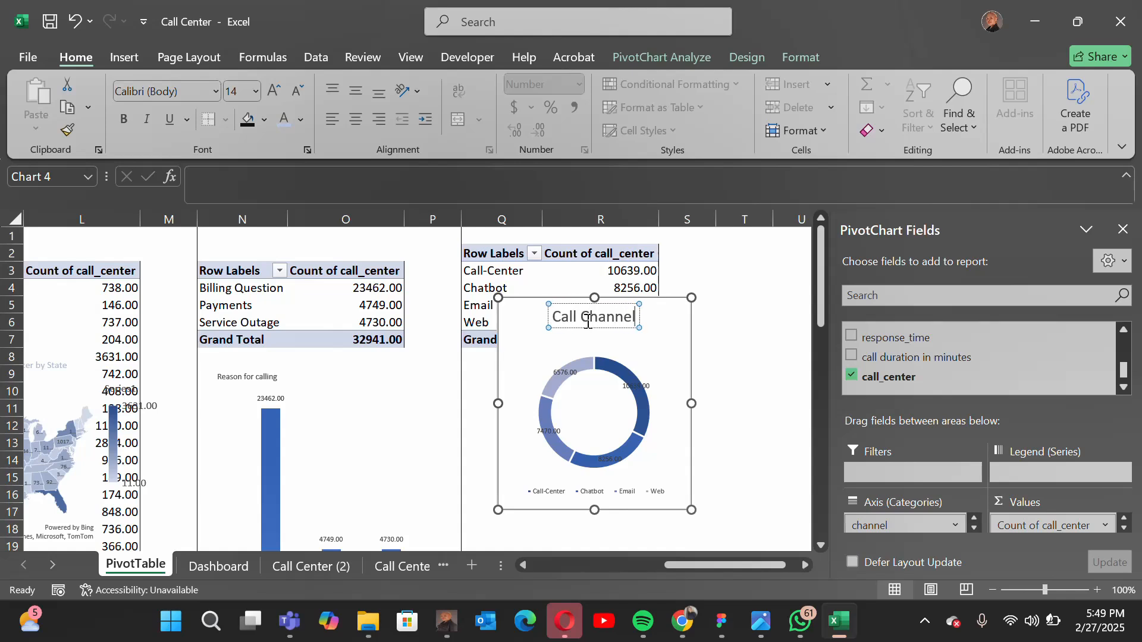
pyautogui.write('s')
# - Reduce the "Call Channels" title to font size 8 and move it to the chart's upper-left corner
pyautogui.tripleClick(588, 321)
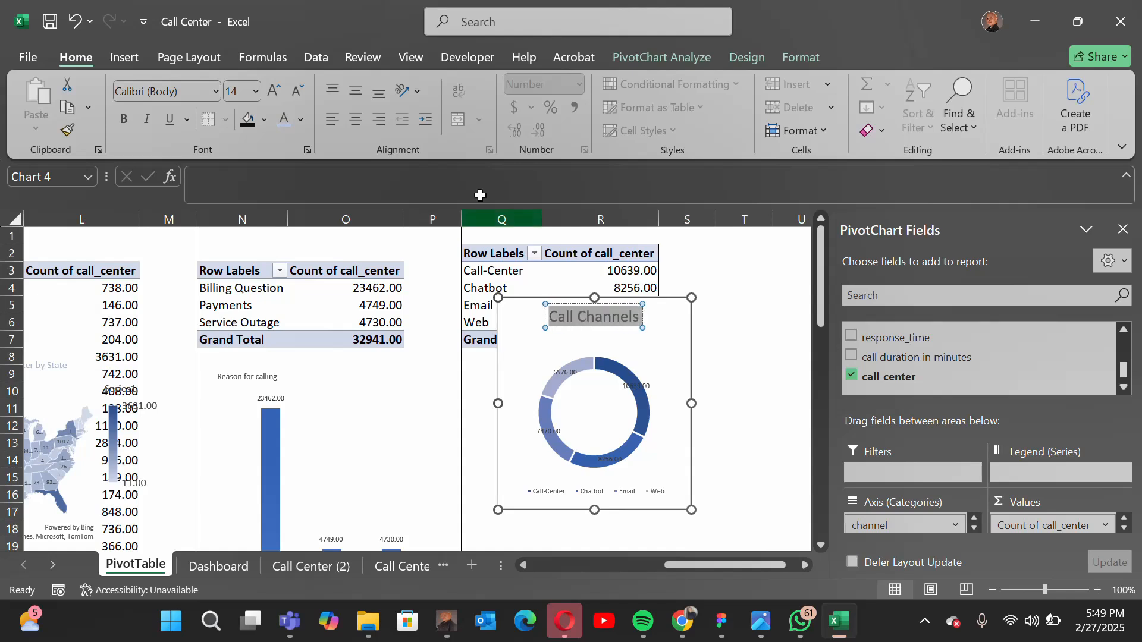
pyautogui.click(298, 90)
pyautogui.click(297, 90)
pyautogui.click(298, 90)
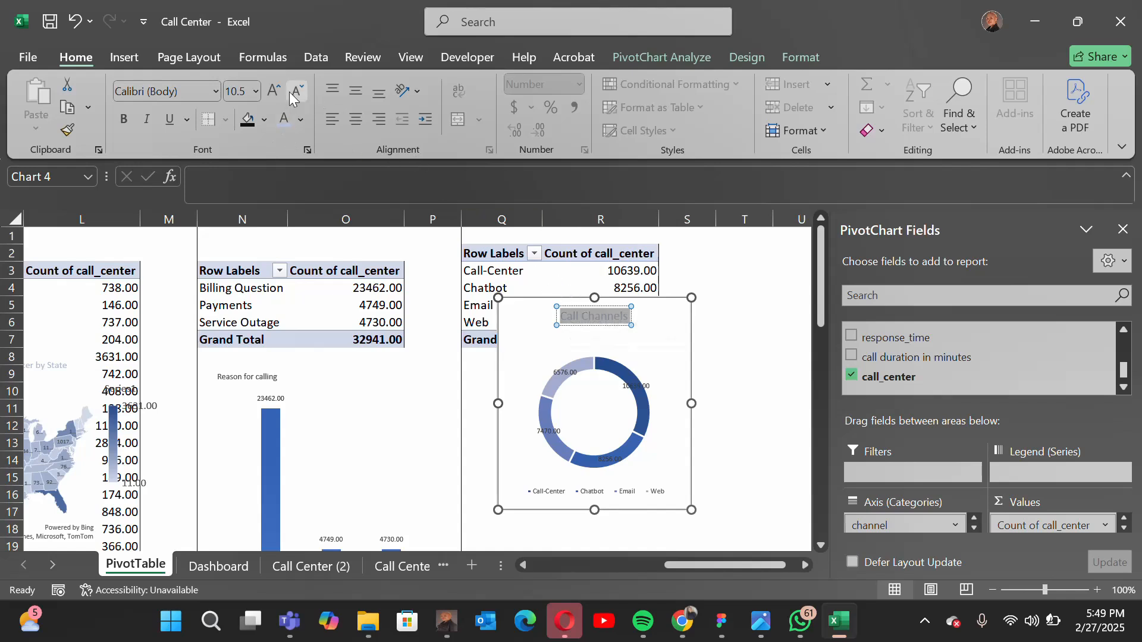
pyautogui.click(290, 94)
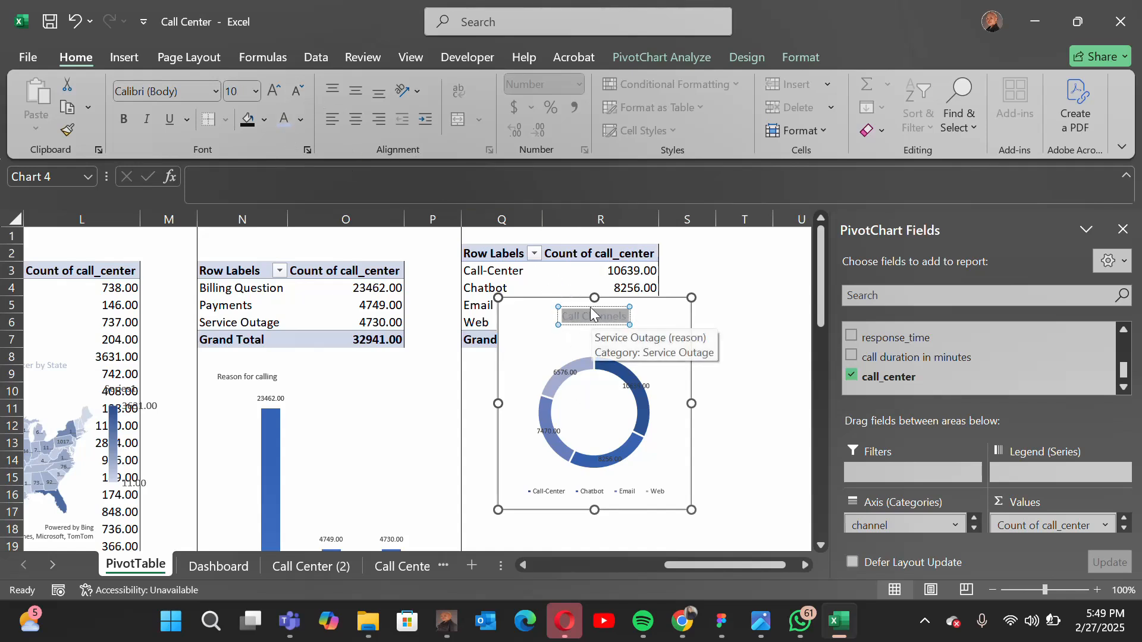
pyautogui.moveTo(589, 306); pyautogui.dragTo(534, 308)
pyautogui.click(289, 95)
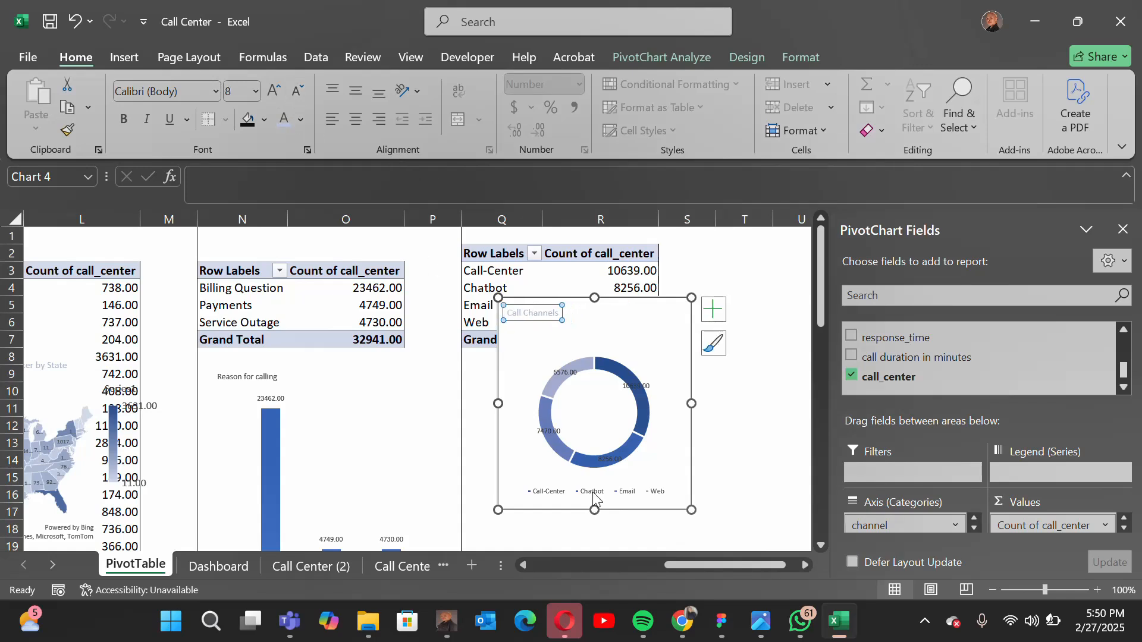
# - Move the Call Channels doughnut chart below its pivot table
pyautogui.click(689, 312)
pyautogui.click(788, 277)
pyautogui.moveTo(640, 324); pyautogui.dragTo(613, 389)
pyautogui.scroll(-2, 732, 421)
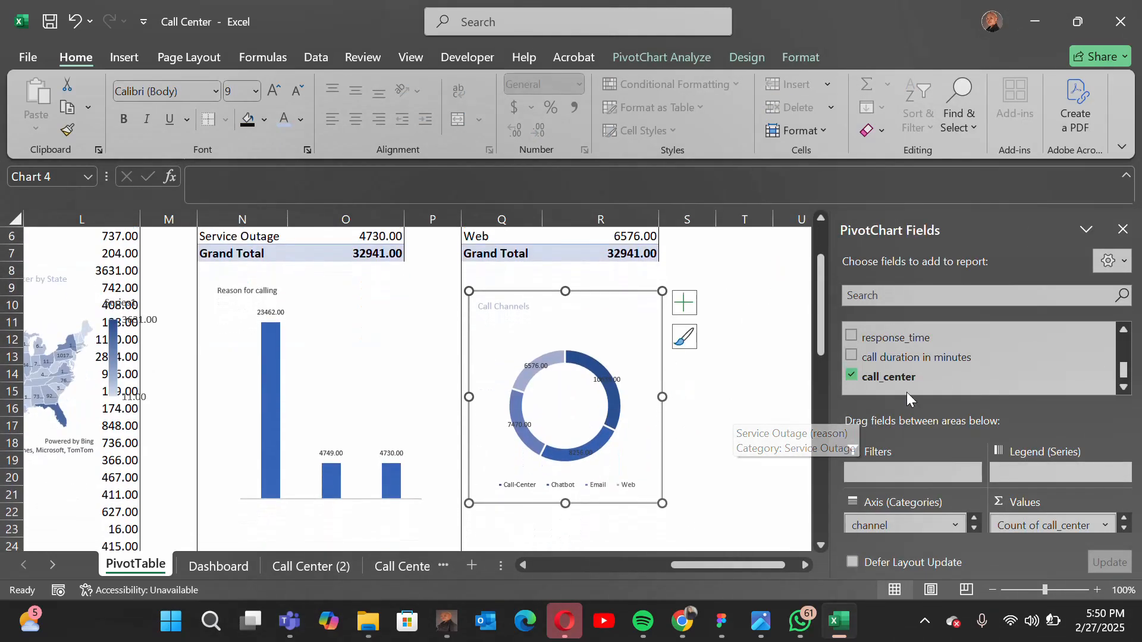
# - Remove the Call Channels chart's background fill and border line
pyautogui.doubleClick(648, 310)
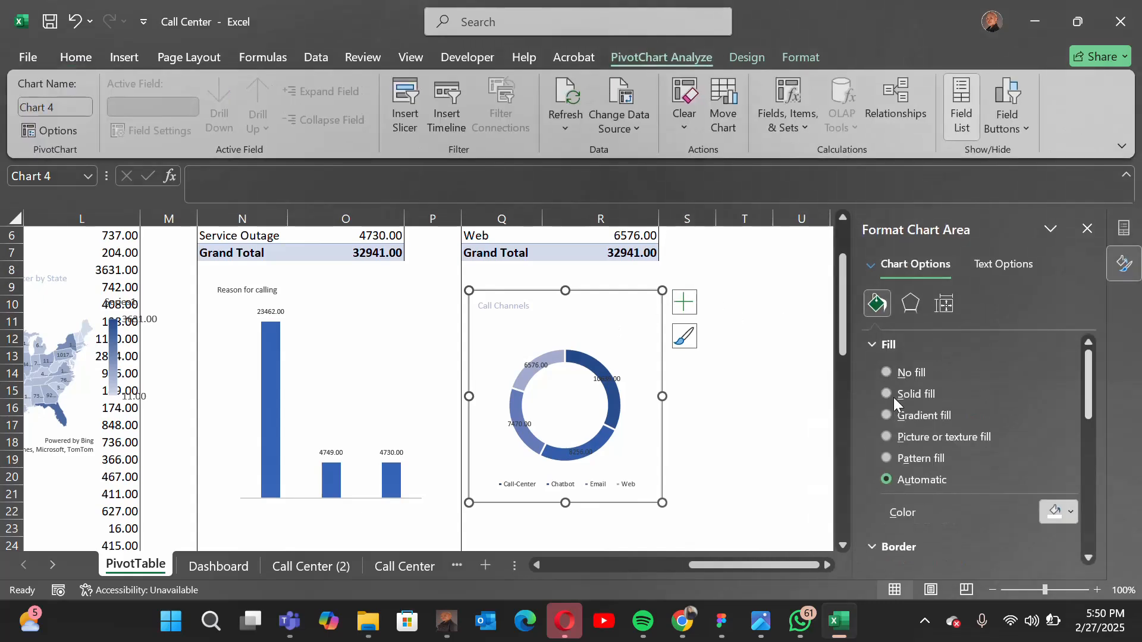
pyautogui.click(887, 375)
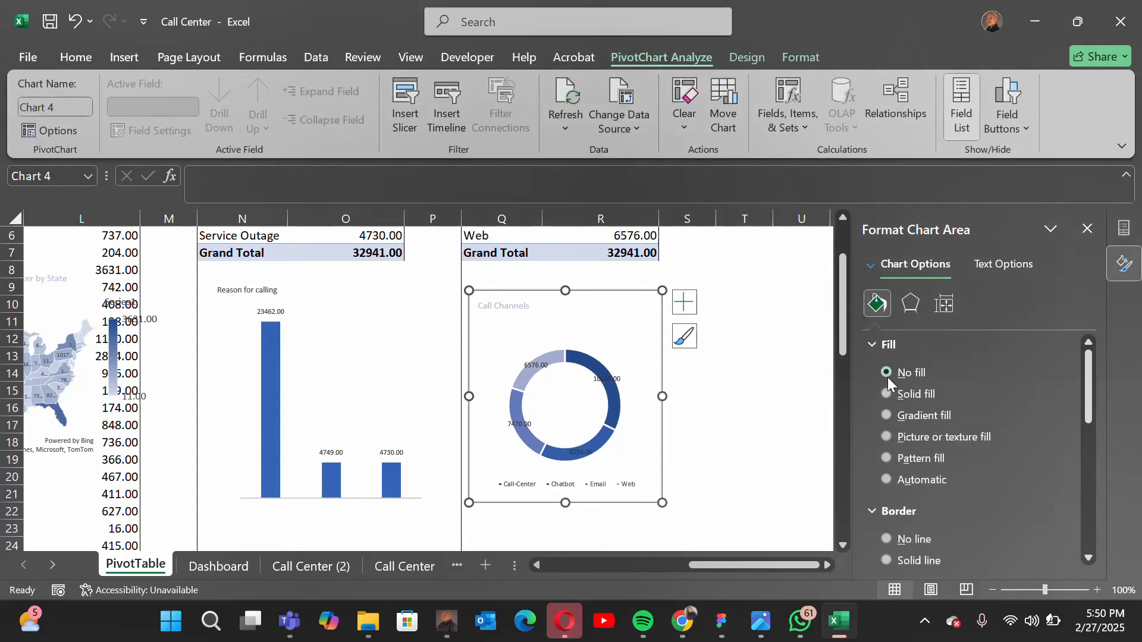
pyautogui.click(887, 540)
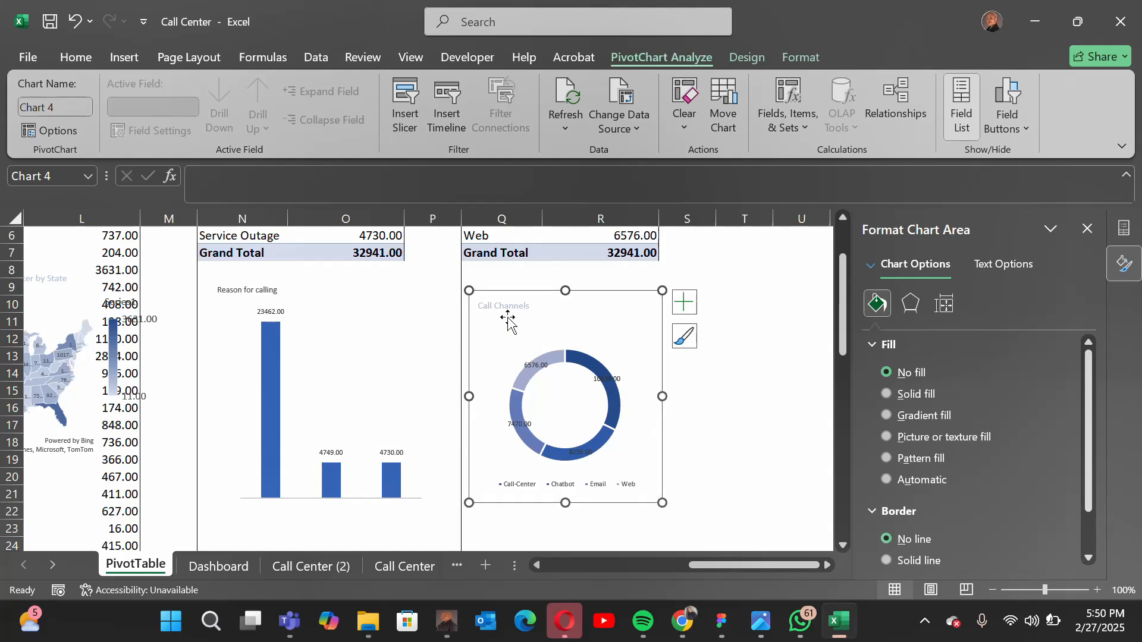
# - Copy the Call Channels chart and paste it onto the Dashboard sheet
pyautogui.moveTo(618, 305)
pyautogui.mouseDown()
pyautogui.moveTo(638, 390)
pyautogui.moveTo(621, 304)
pyautogui.mouseUp()
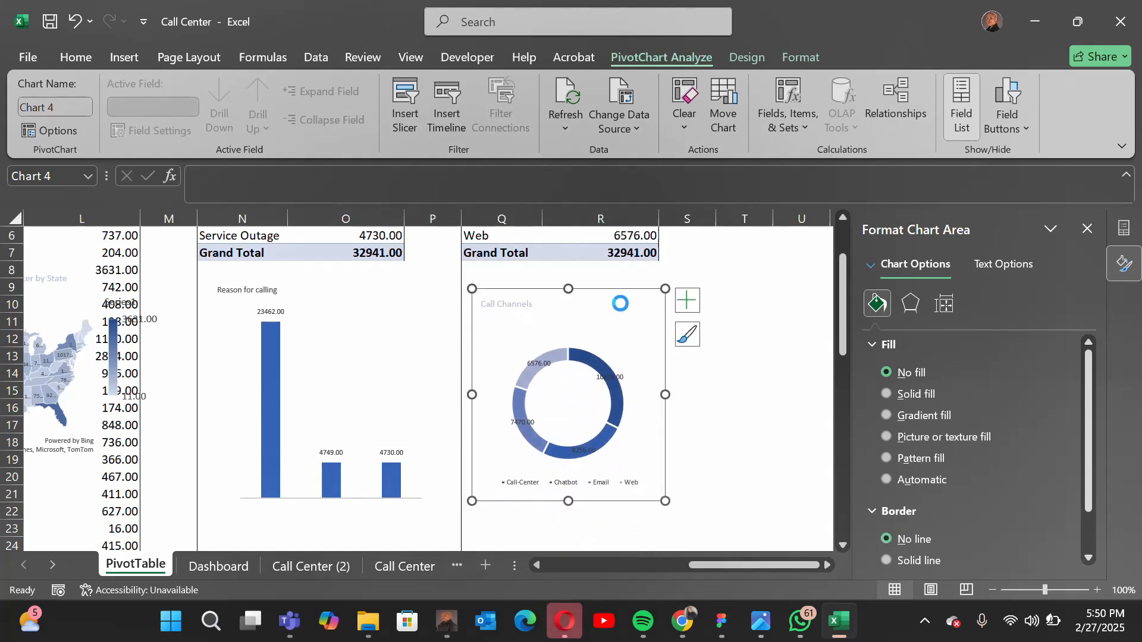
pyautogui.click(242, 566)
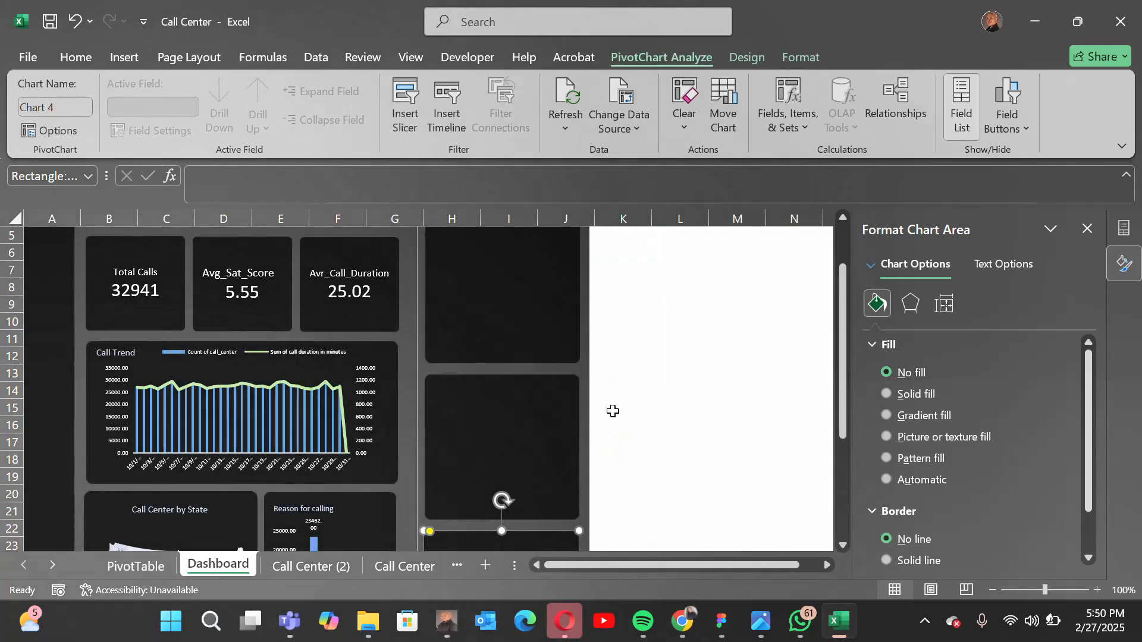
pyautogui.hotkey('ctrl', 'v')
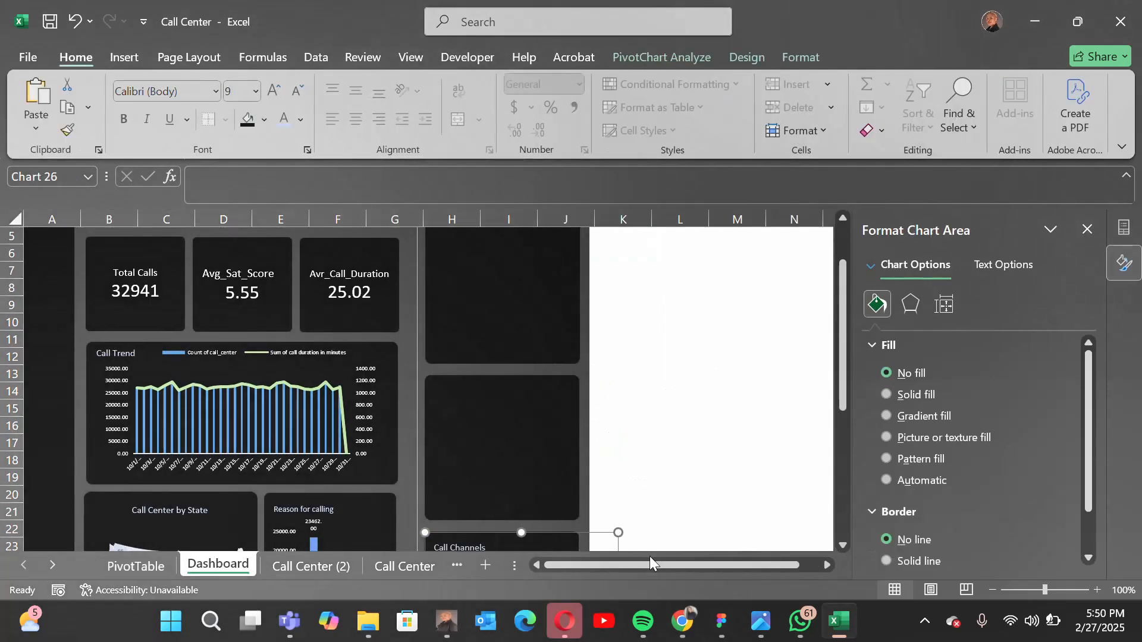
pyautogui.moveTo(669, 565); pyautogui.dragTo(687, 564)
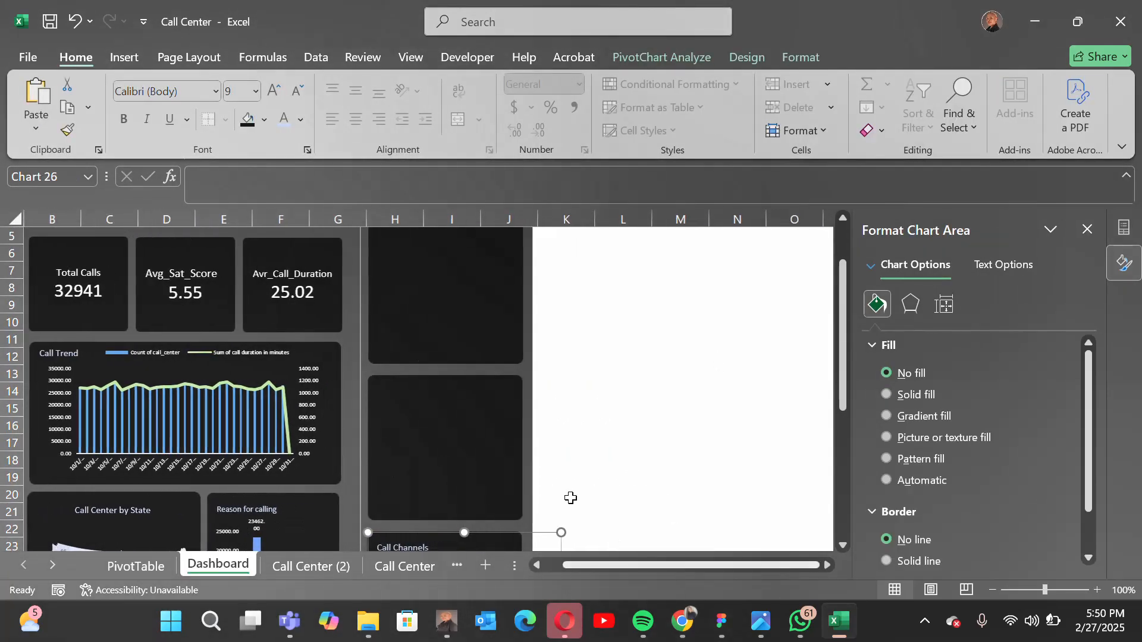
pyautogui.scroll(-3, 571, 498)
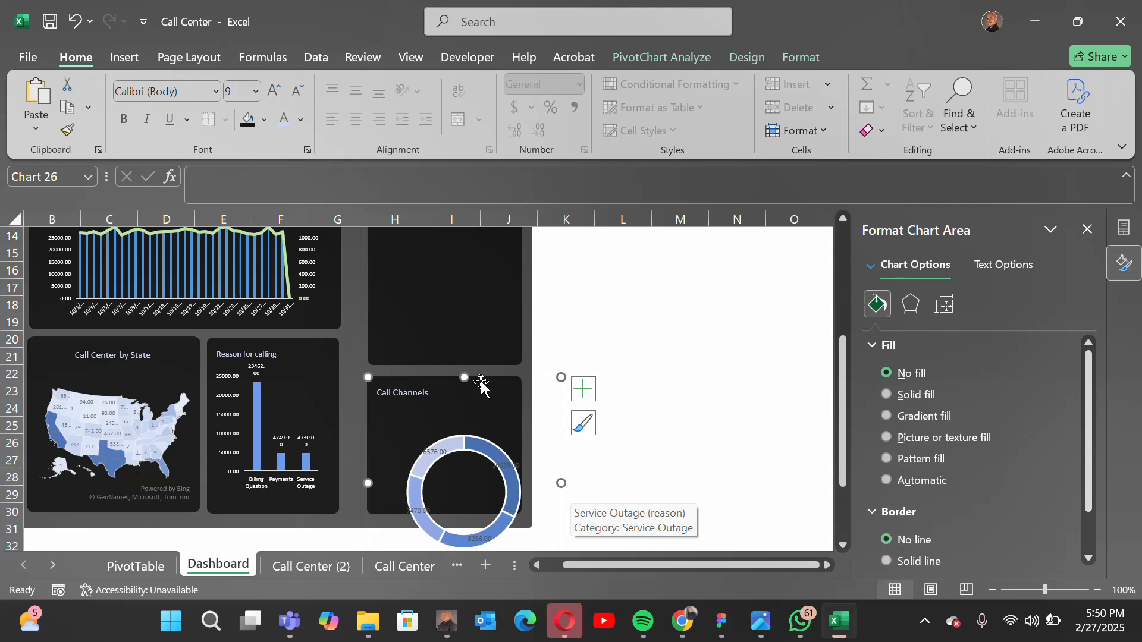
pyautogui.click(484, 244)
pyautogui.hotkey('ctrl', 'z')
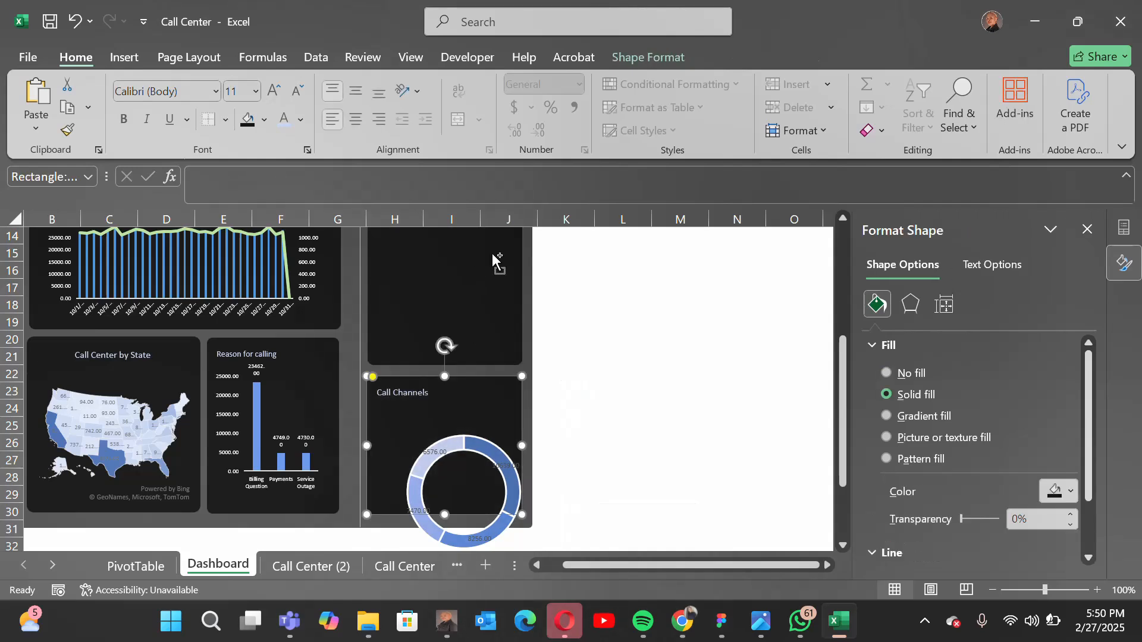
pyautogui.click(654, 470)
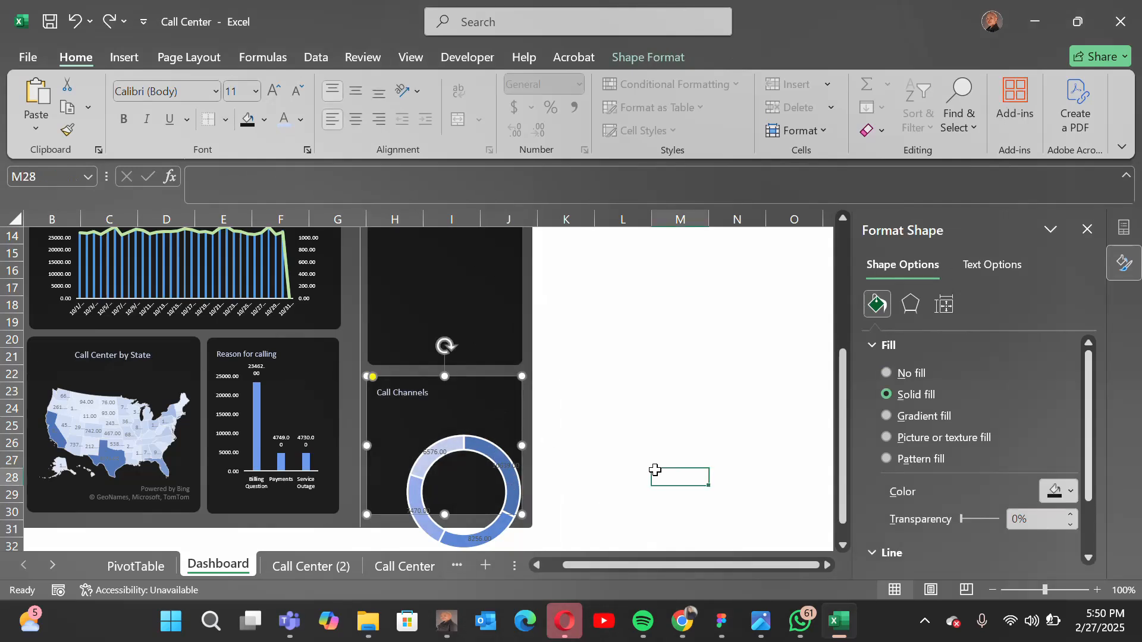
# - Move the pasted Call Channels chart up over the topmost empty card in columns H to J and reduce its size
pyautogui.click(465, 446)
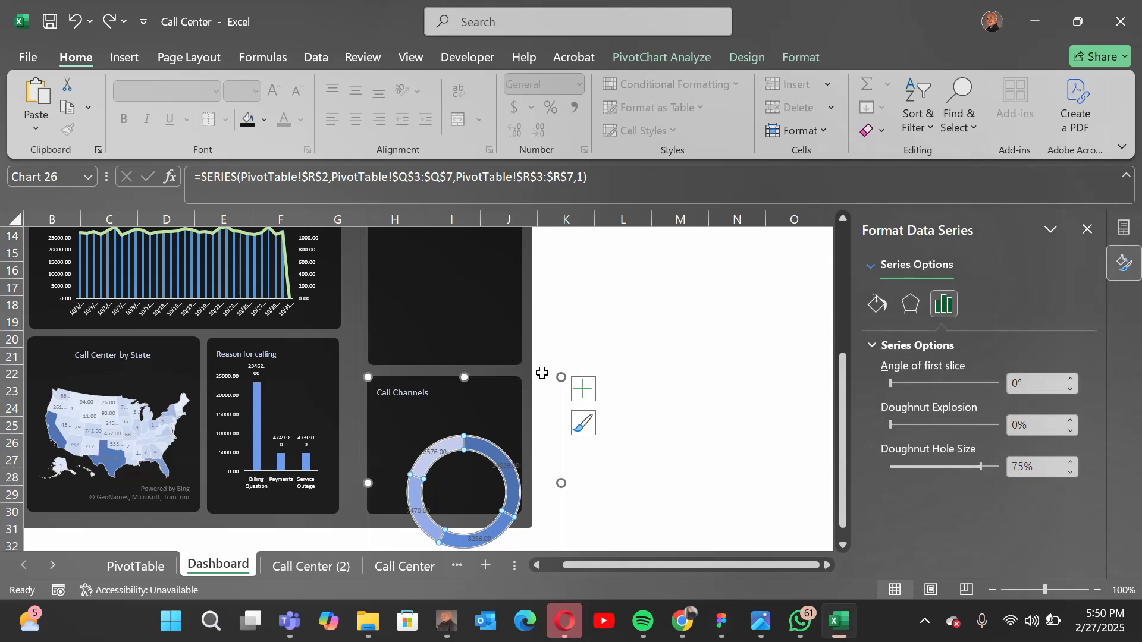
pyautogui.moveTo(543, 381); pyautogui.dragTo(533, 250)
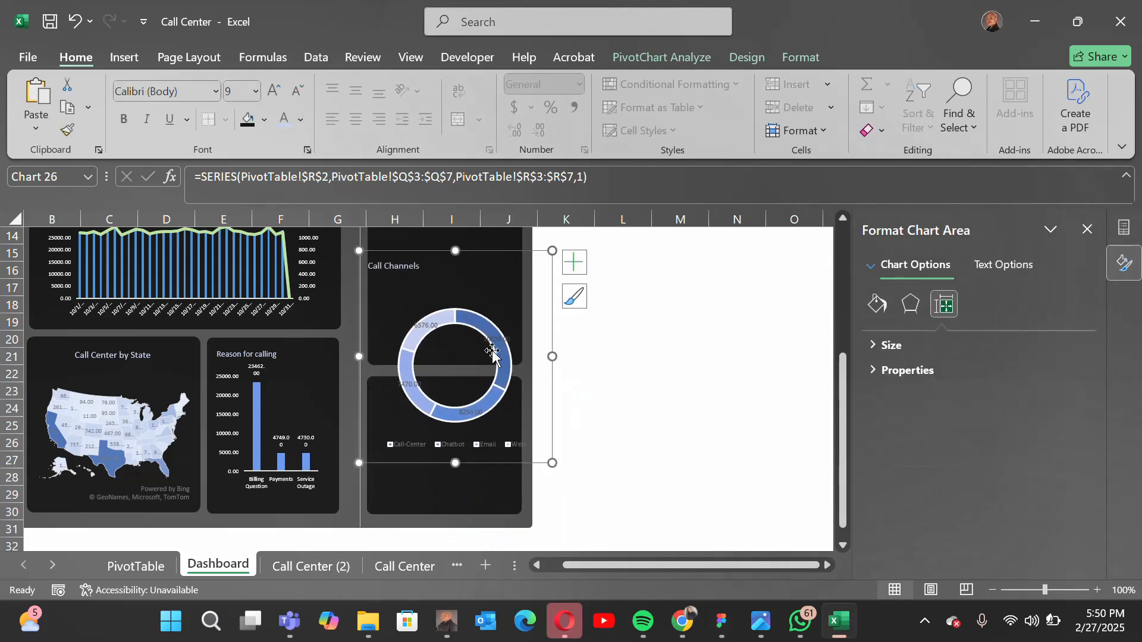
pyautogui.scroll(3, 493, 354)
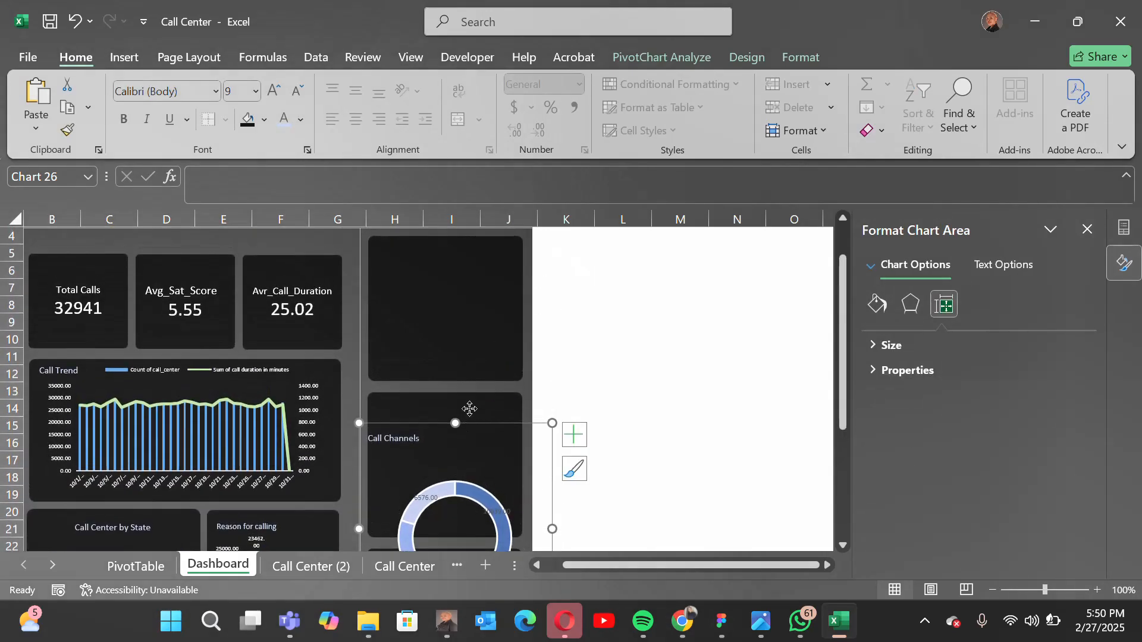
pyautogui.moveTo(469, 409); pyautogui.dragTo(469, 208)
pyautogui.moveTo(477, 426); pyautogui.dragTo(476, 277)
pyautogui.moveTo(553, 280); pyautogui.dragTo(473, 212)
pyautogui.moveTo(474, 322); pyautogui.dragTo(474, 258)
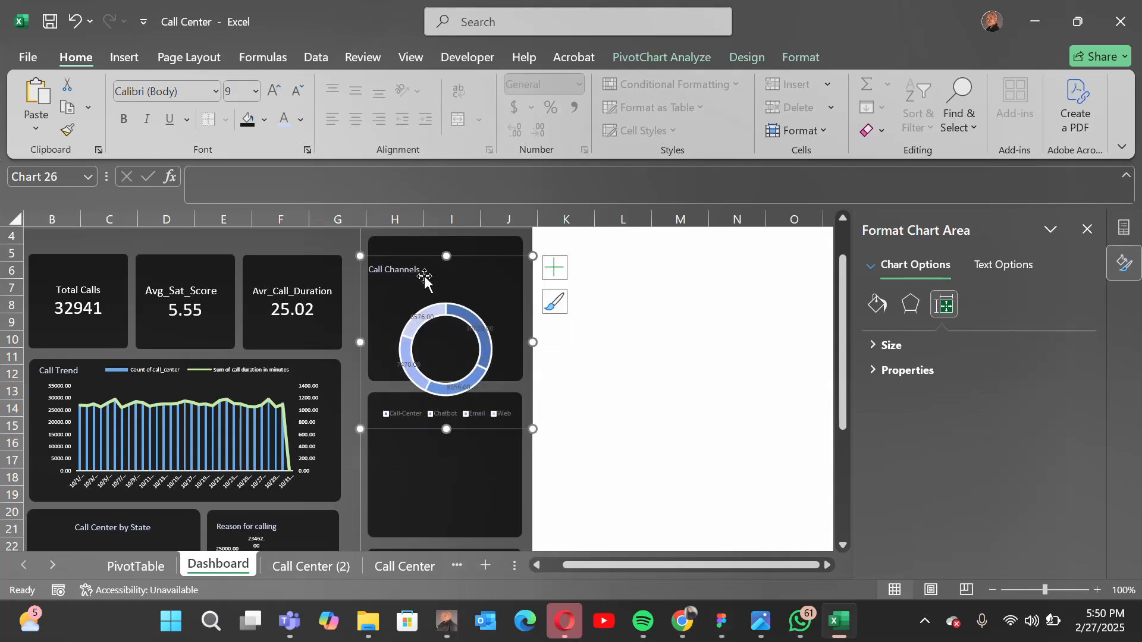
# - Colour the Call Channels chart's legend and data labels white, and set the legend's font size to 5
pyautogui.click(405, 413)
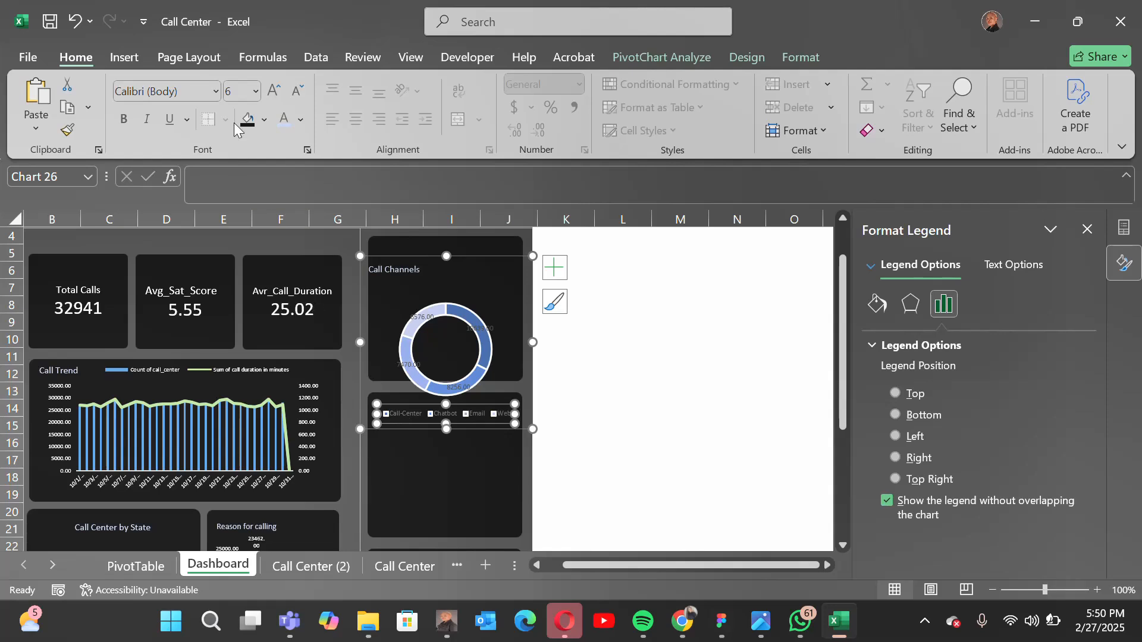
pyautogui.click(301, 120)
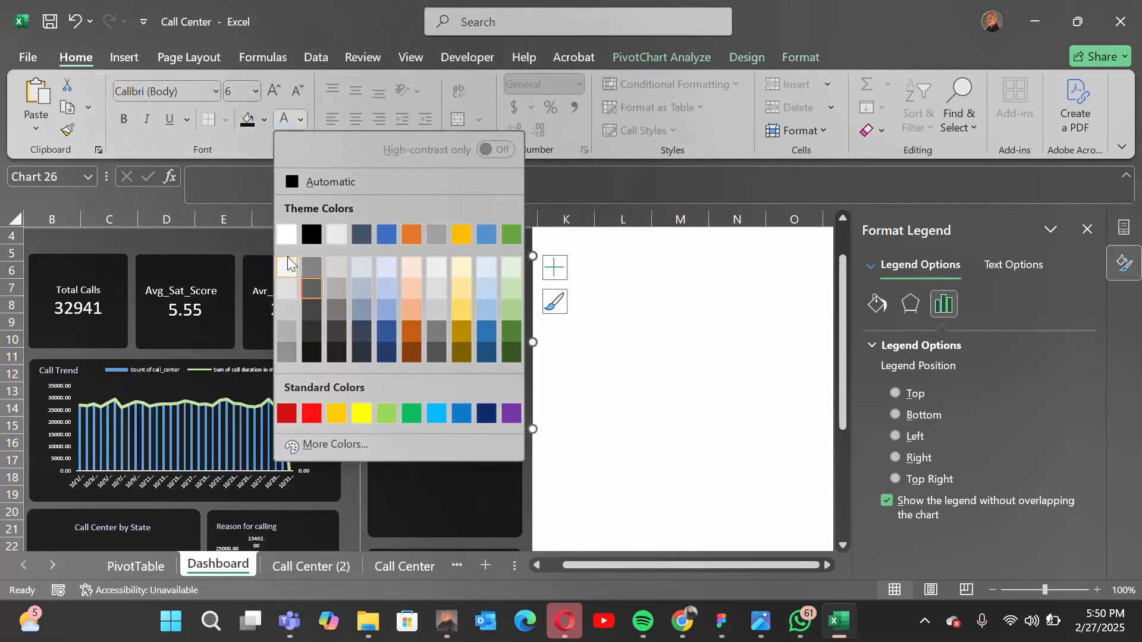
pyautogui.click(286, 234)
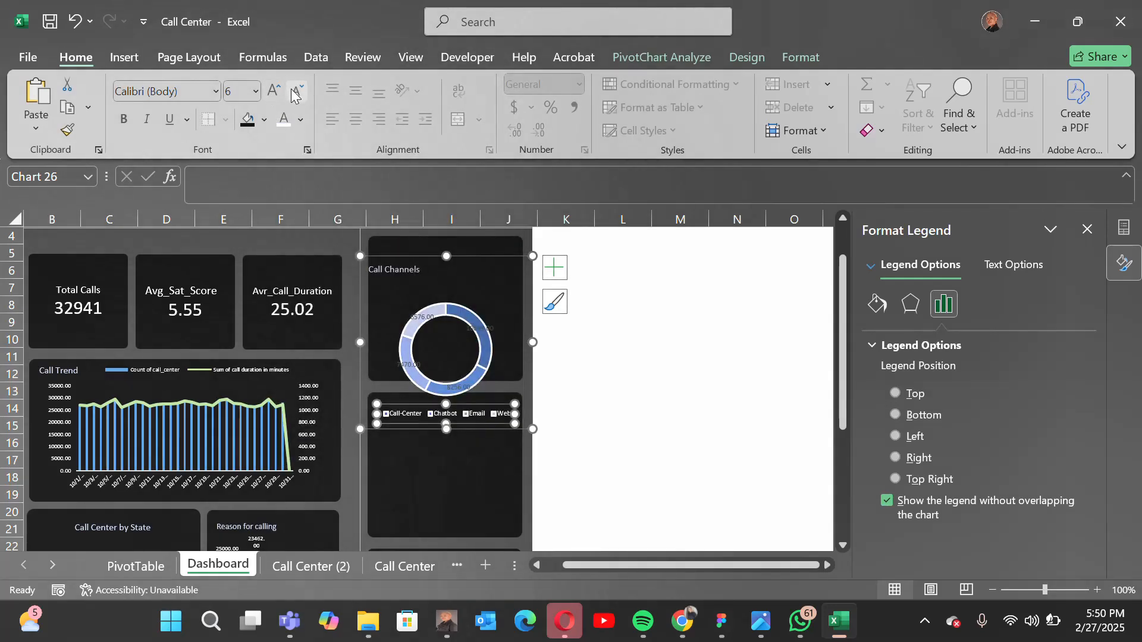
pyautogui.click(295, 91)
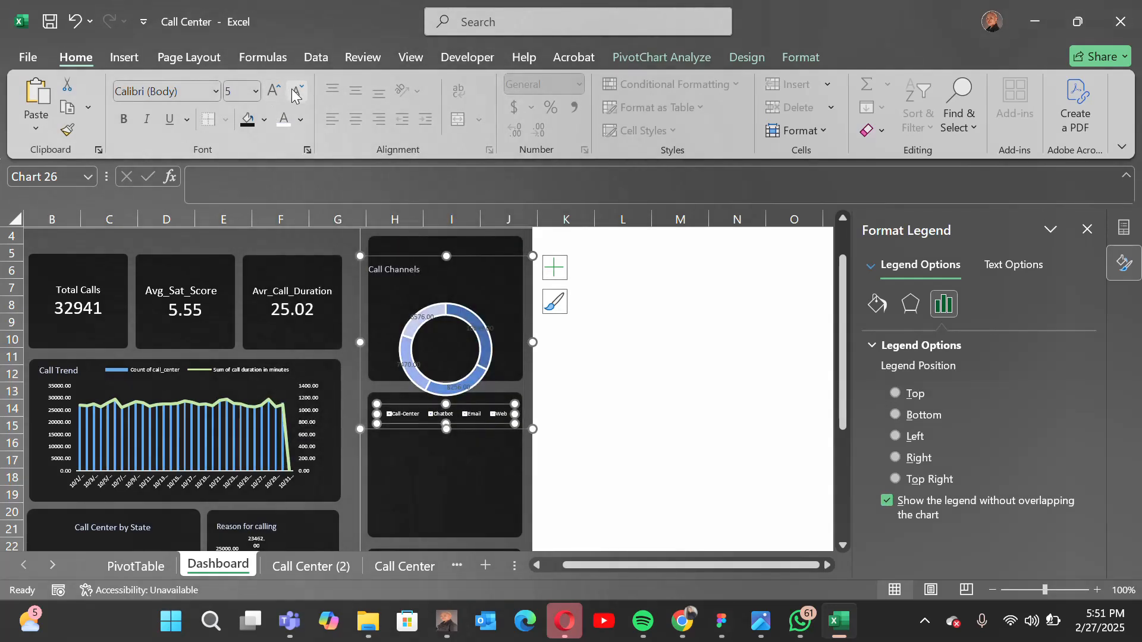
pyautogui.click(417, 318)
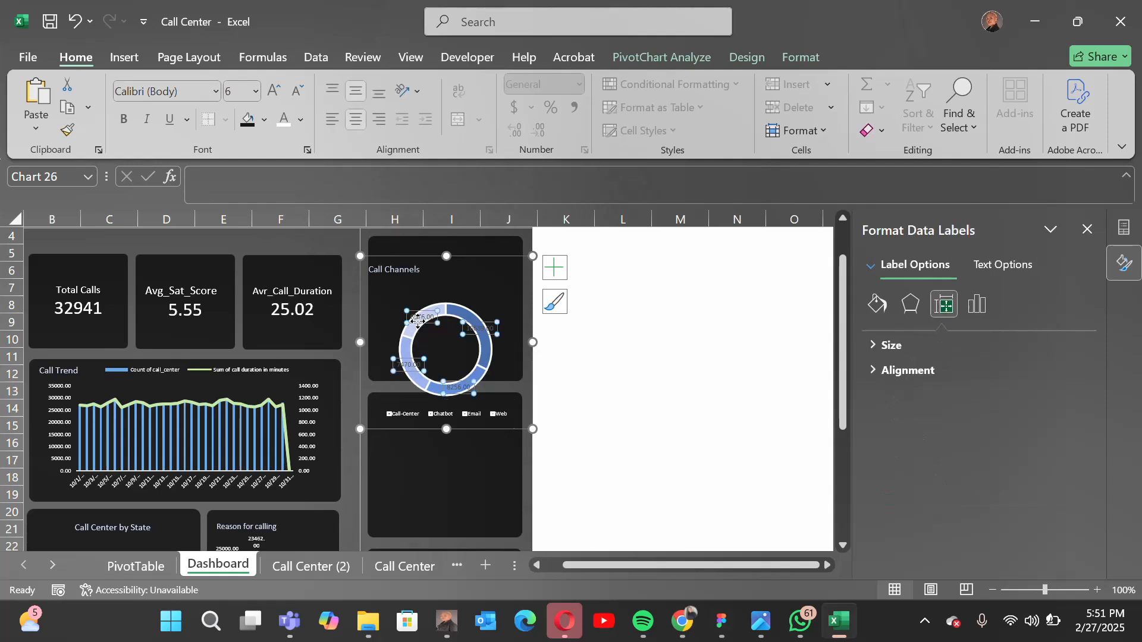
pyautogui.click(288, 127)
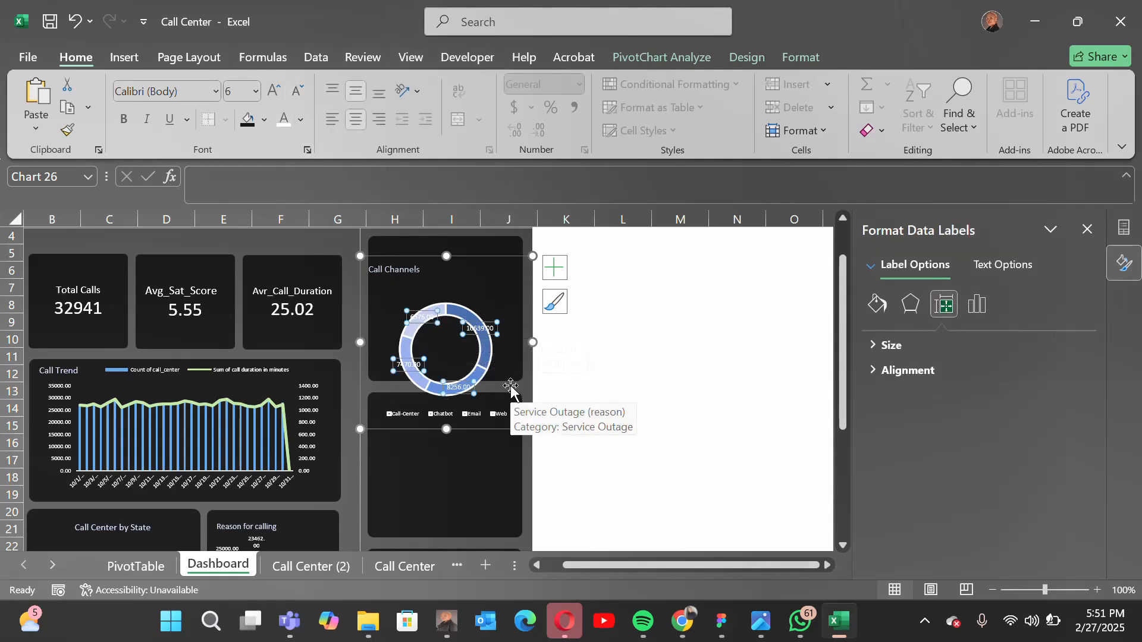
# - Shrink the Call Channels chart to about 1.48" high by 1.6" wide and position it inside the topmost card
pyautogui.moveTo(533, 429); pyautogui.dragTo(518, 383)
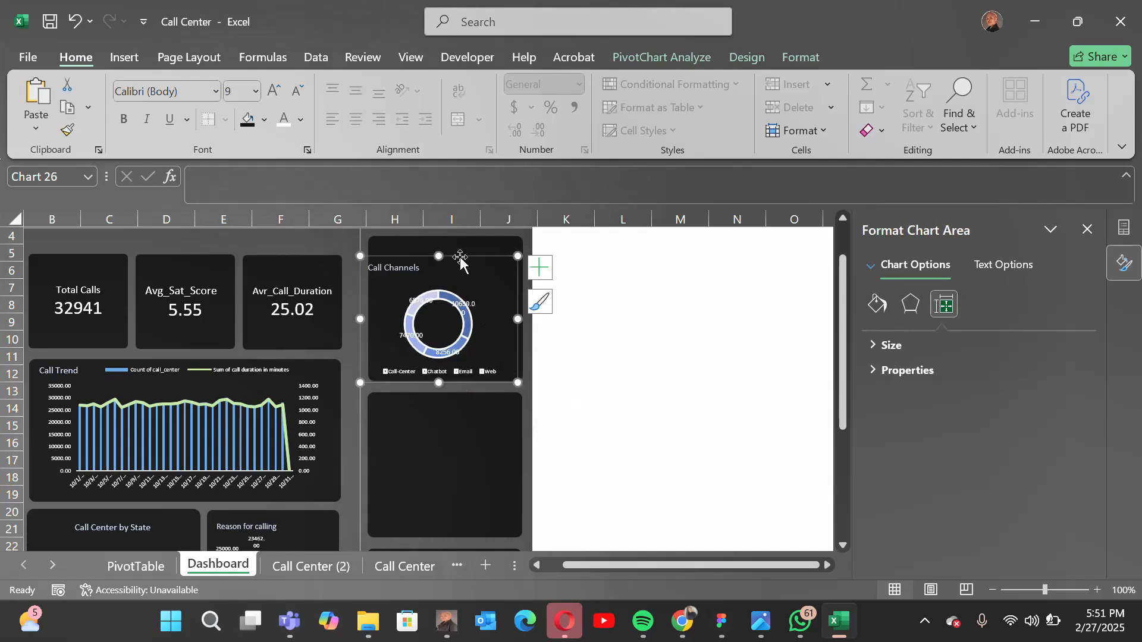
pyautogui.moveTo(461, 257)
pyautogui.mouseDown()
pyautogui.moveTo(473, 241)
pyautogui.moveTo(479, 250)
pyautogui.mouseUp()
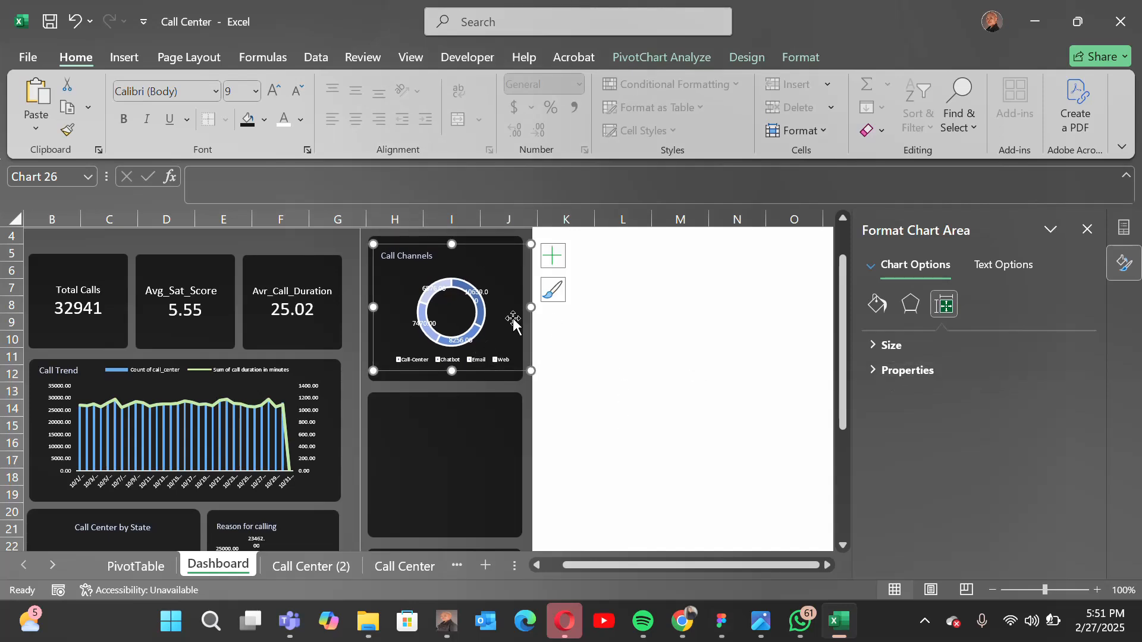
pyautogui.moveTo(531, 310); pyautogui.dragTo(510, 310)
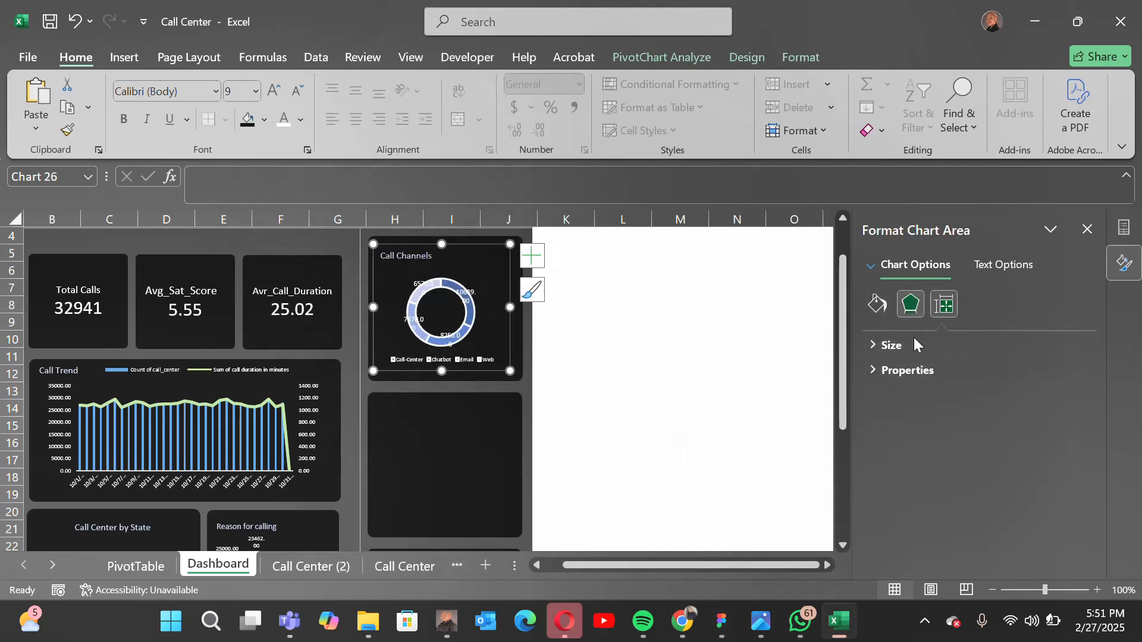
# - Remove the border line from the doughnut's data series and deselect the chart
pyautogui.click(882, 345)
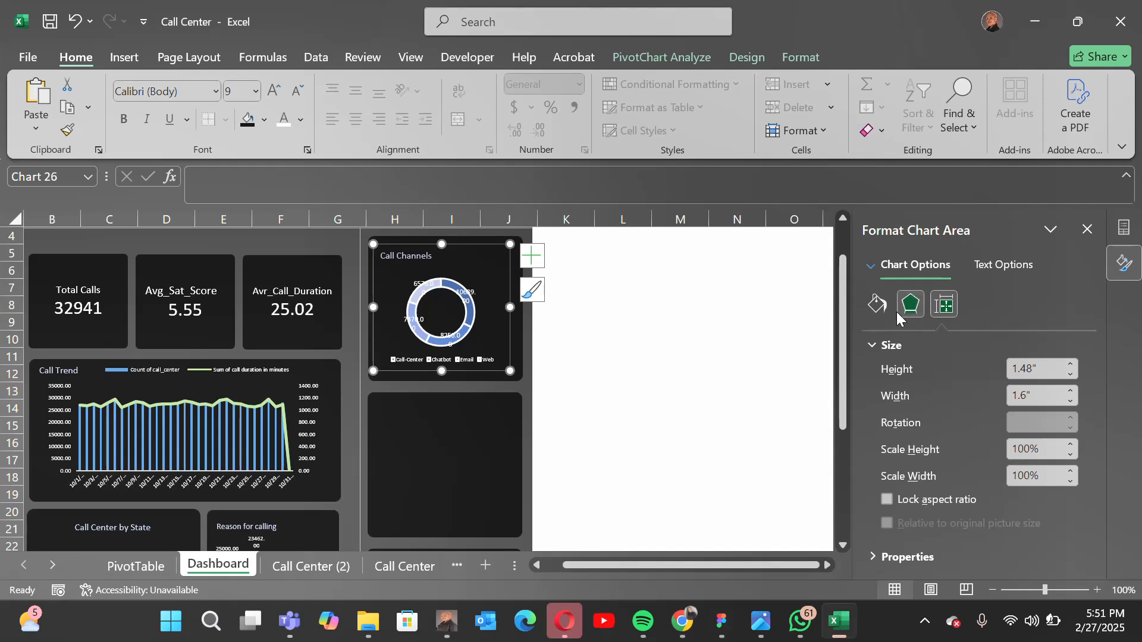
pyautogui.click(878, 306)
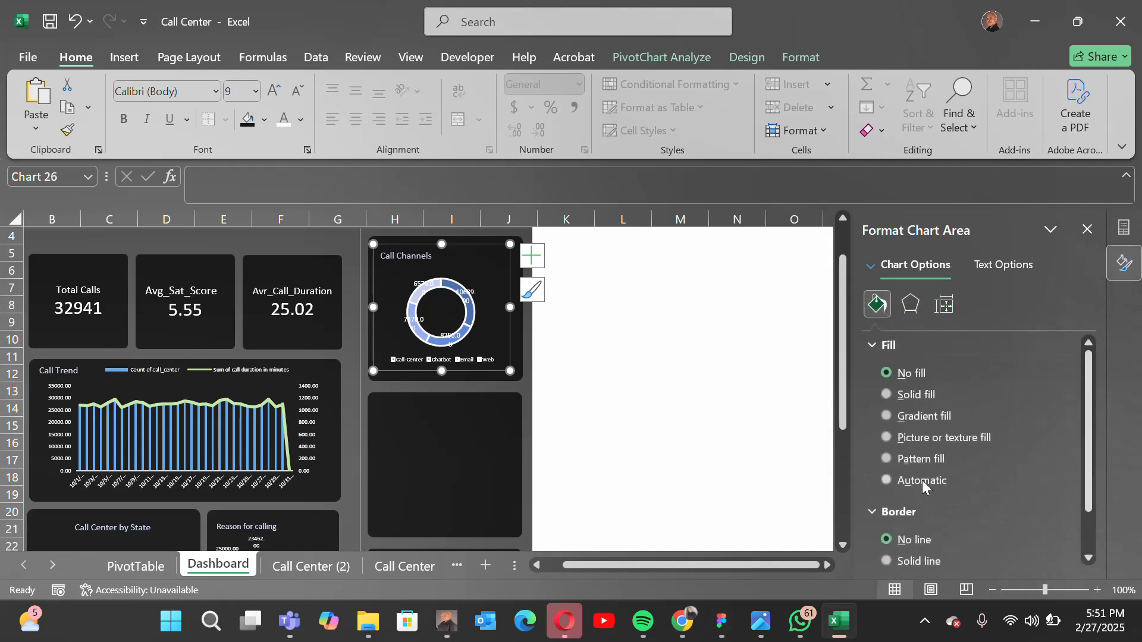
pyautogui.scroll(-1, 922, 480)
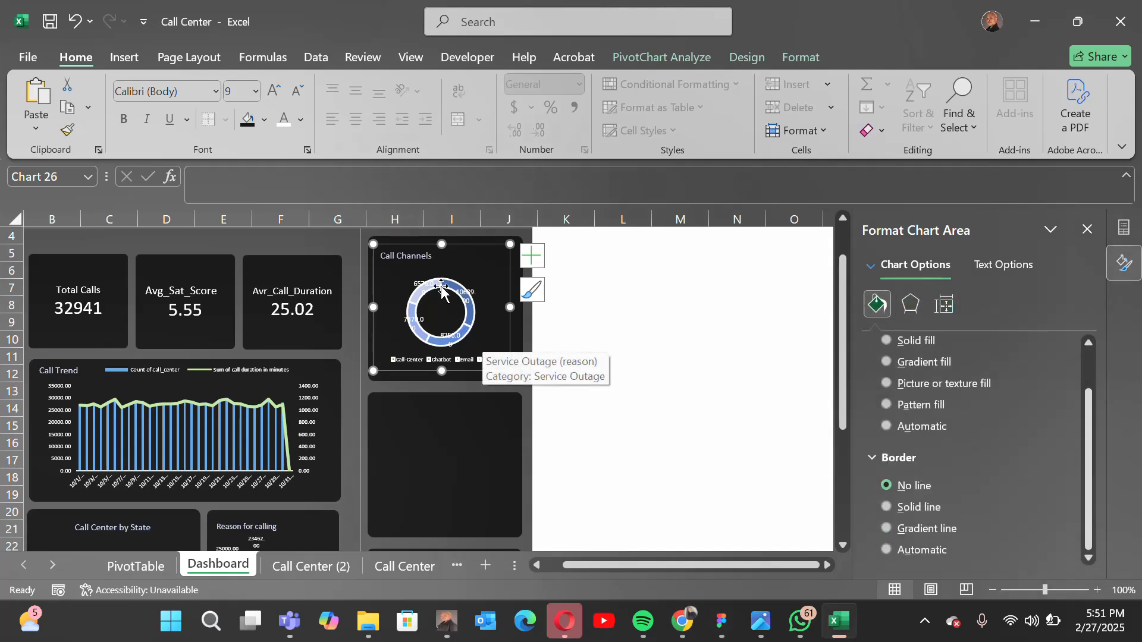
pyautogui.click(469, 333)
pyautogui.scroll(-1, 1004, 482)
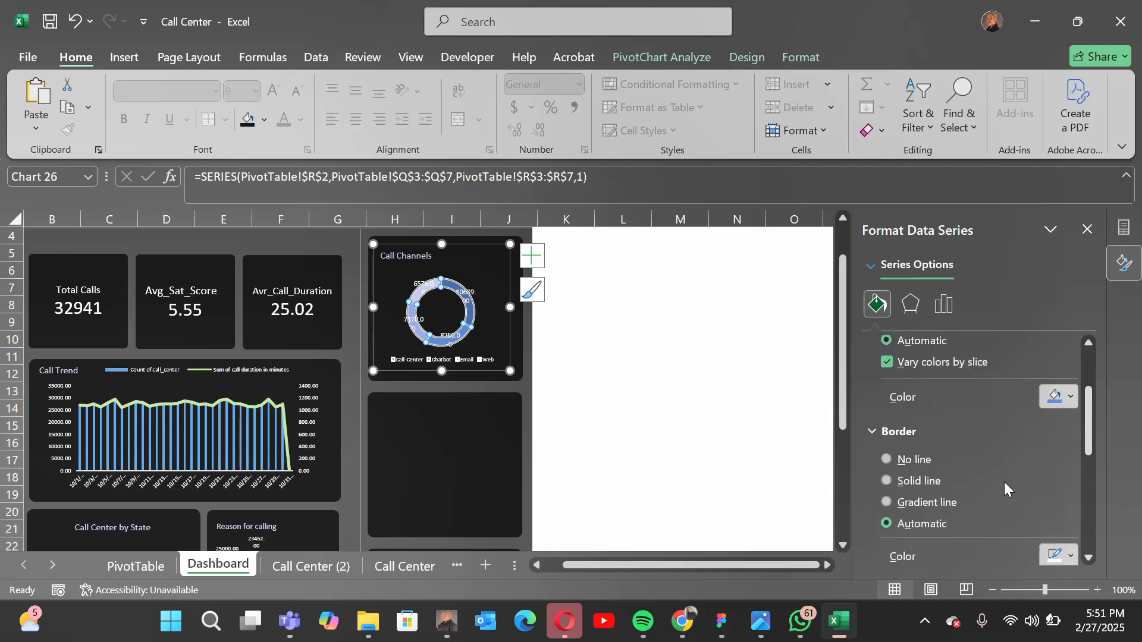
pyautogui.click(887, 459)
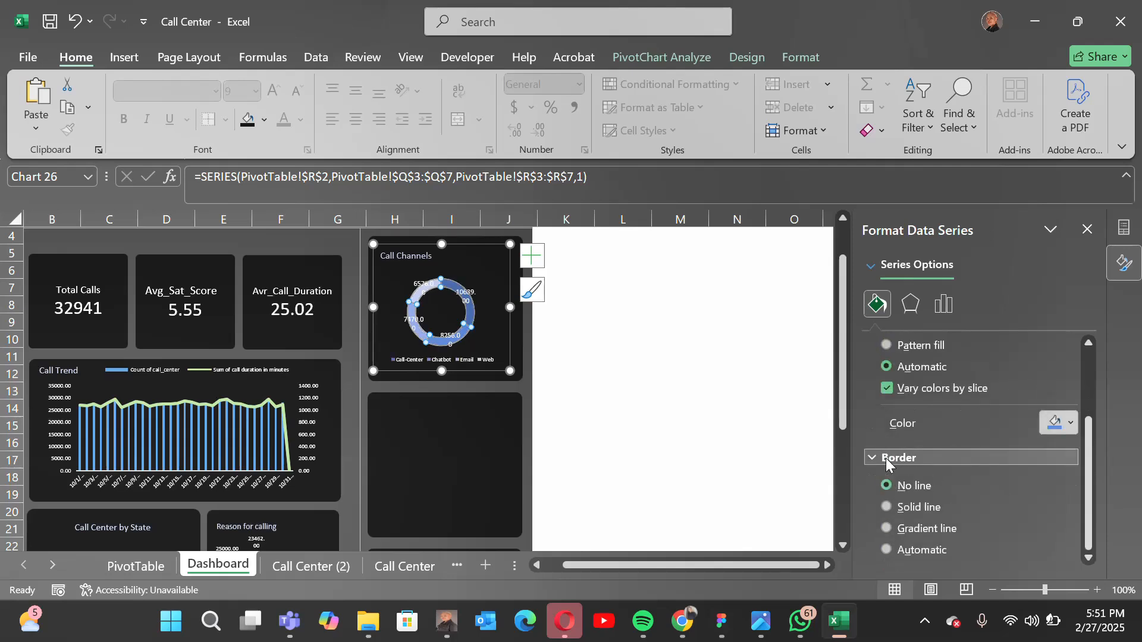
pyautogui.click(598, 363)
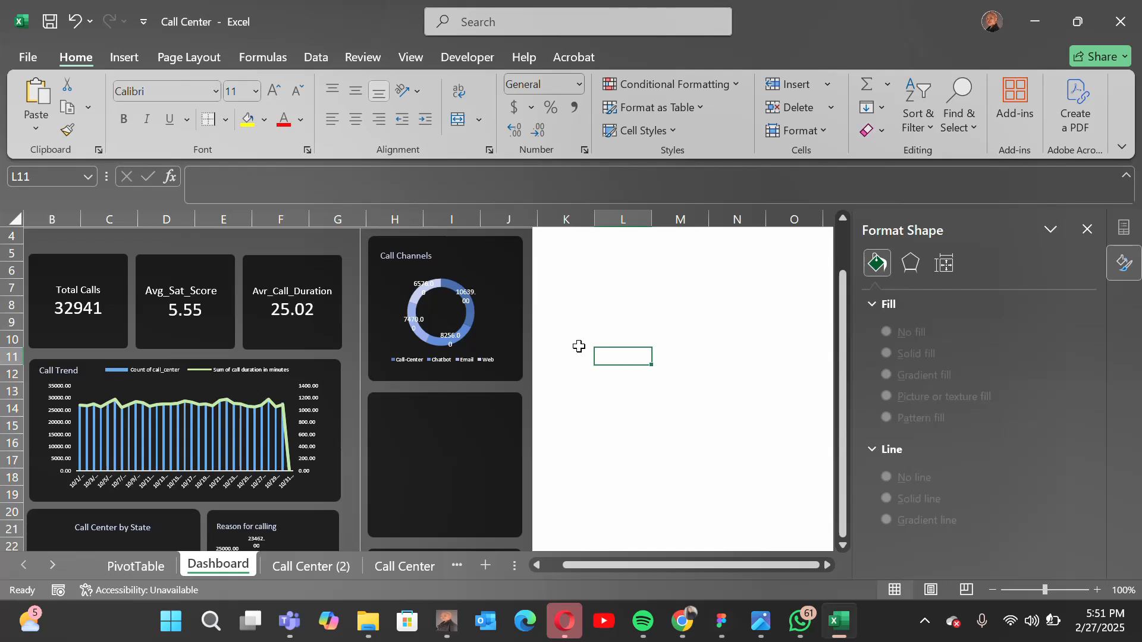
# - Review the dashboard's remaining empty cards and examine the data columns on the Call Center (2) sheet
pyautogui.scroll(-3, 579, 346)
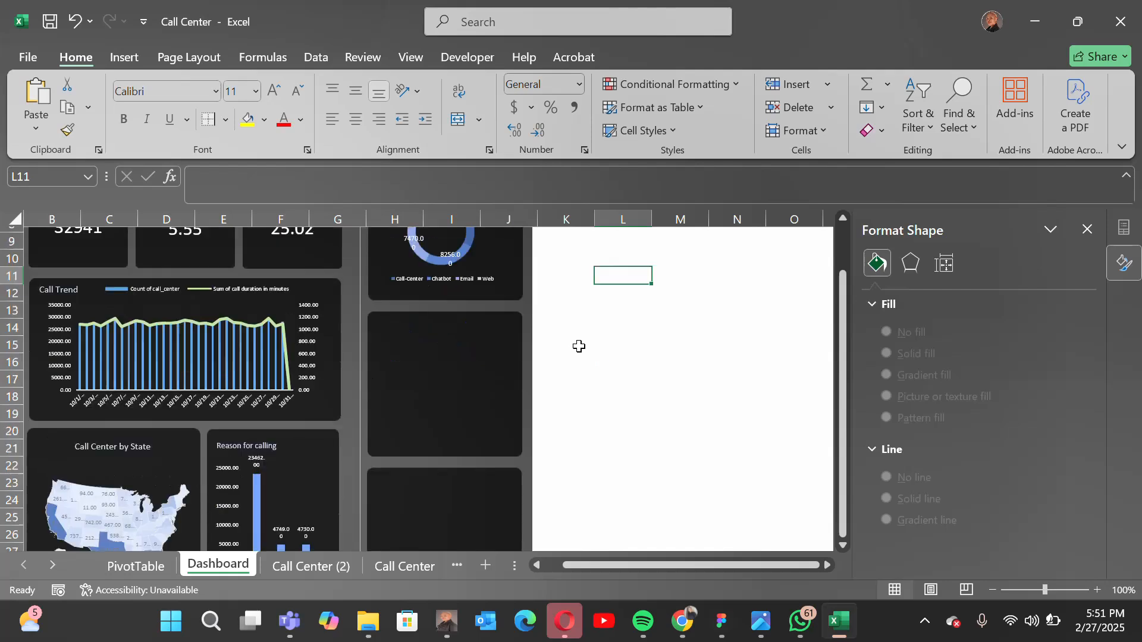
pyautogui.scroll(2, 578, 346)
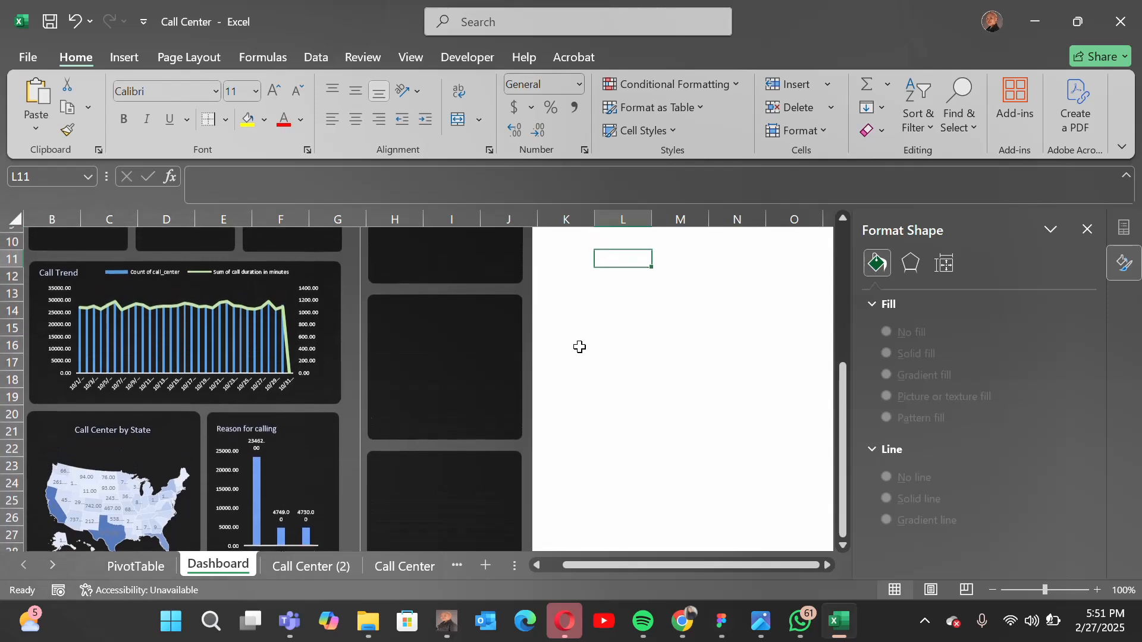
pyautogui.hscroll(-1, 579, 346)
pyautogui.scroll(2, 579, 346)
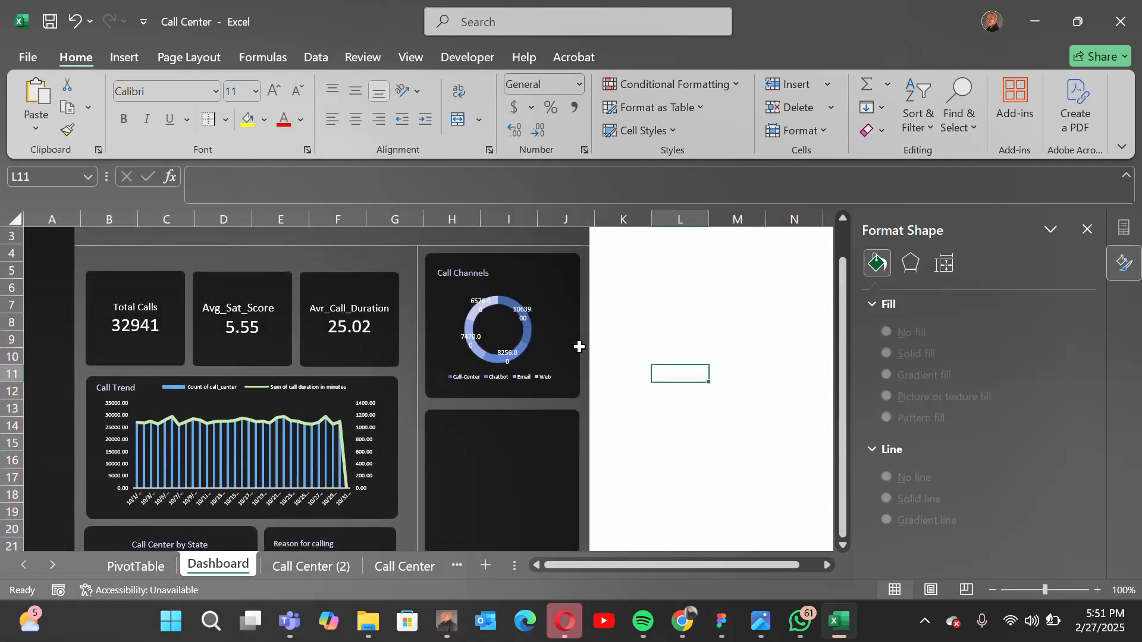
pyautogui.click(309, 562)
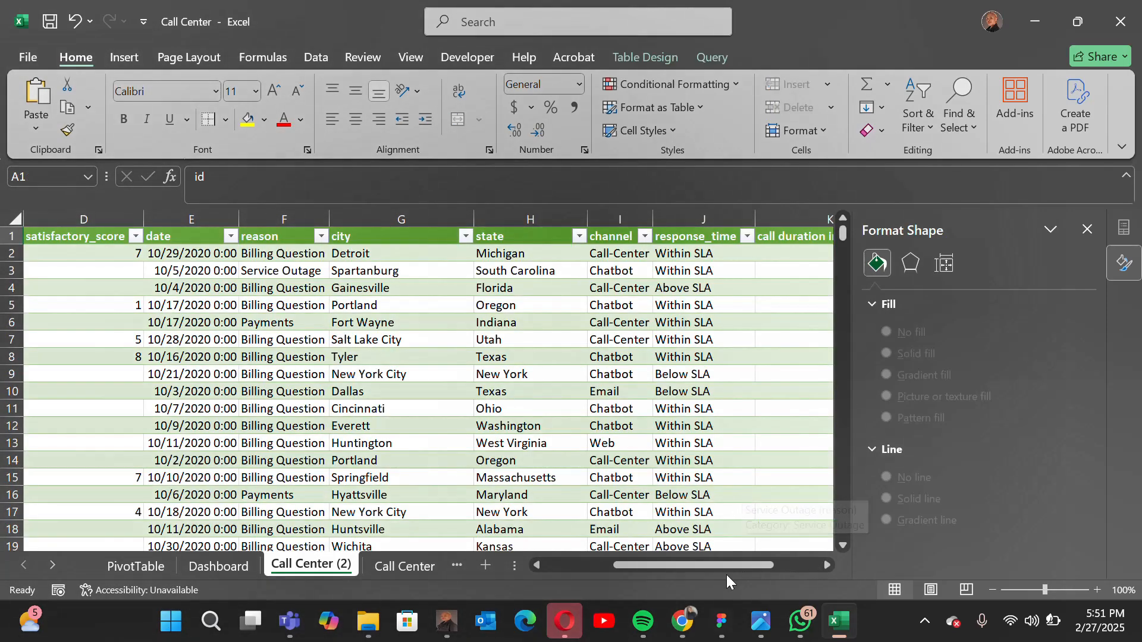
pyautogui.moveTo(726, 566); pyautogui.dragTo(702, 568)
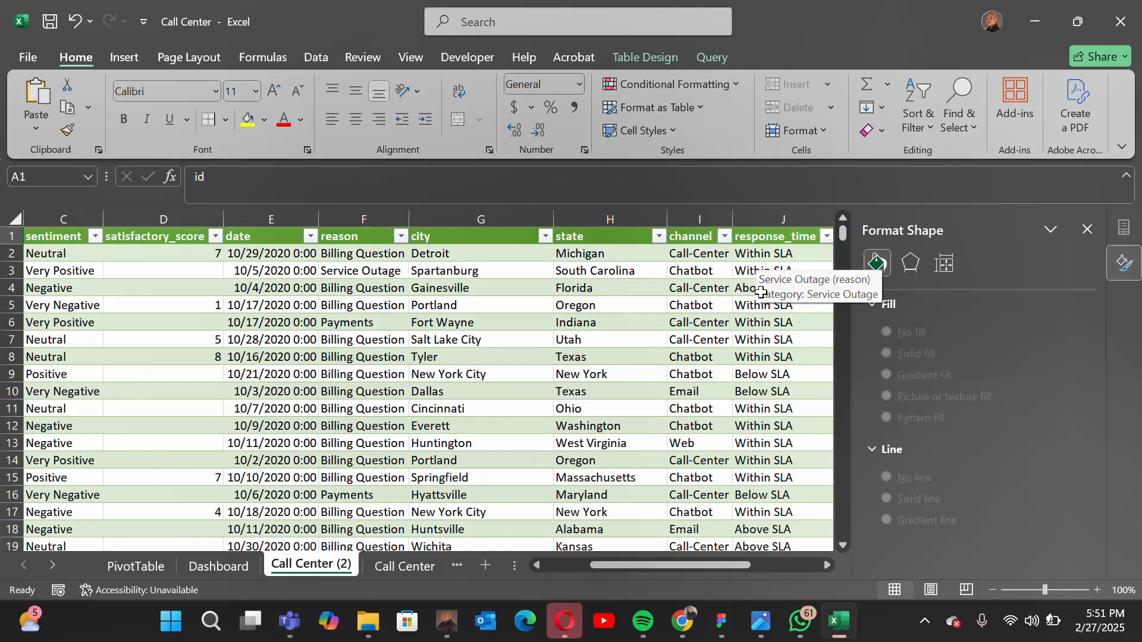
# - Copy the Avg_Call_Duration pivot table on the PivotTable sheet and paste it at cell T2
pyautogui.click(116, 569)
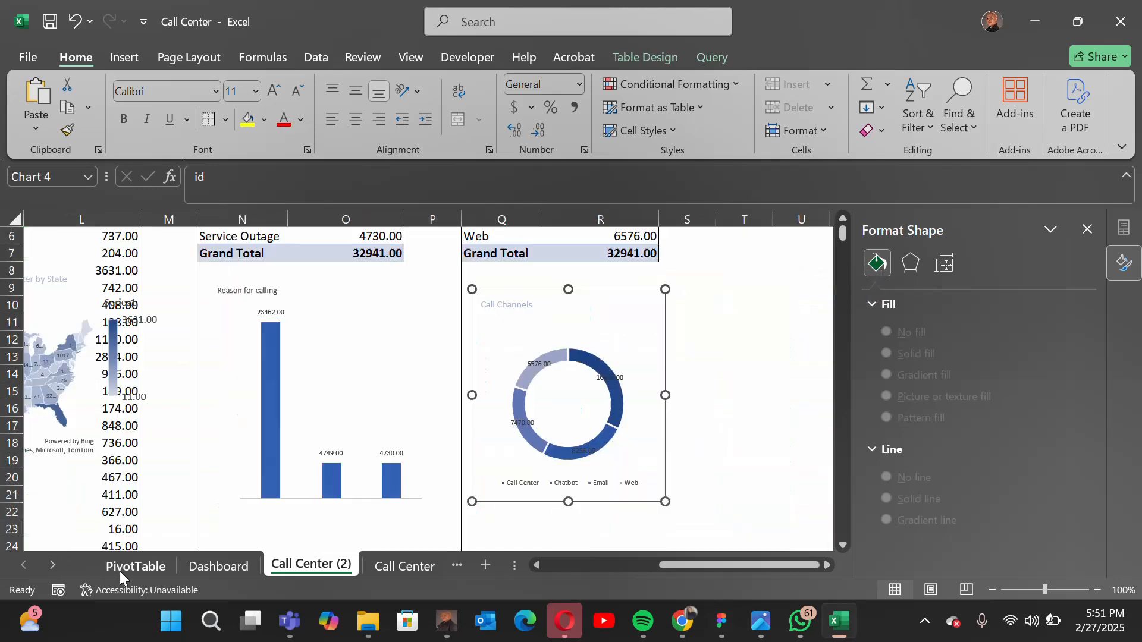
pyautogui.click(676, 216)
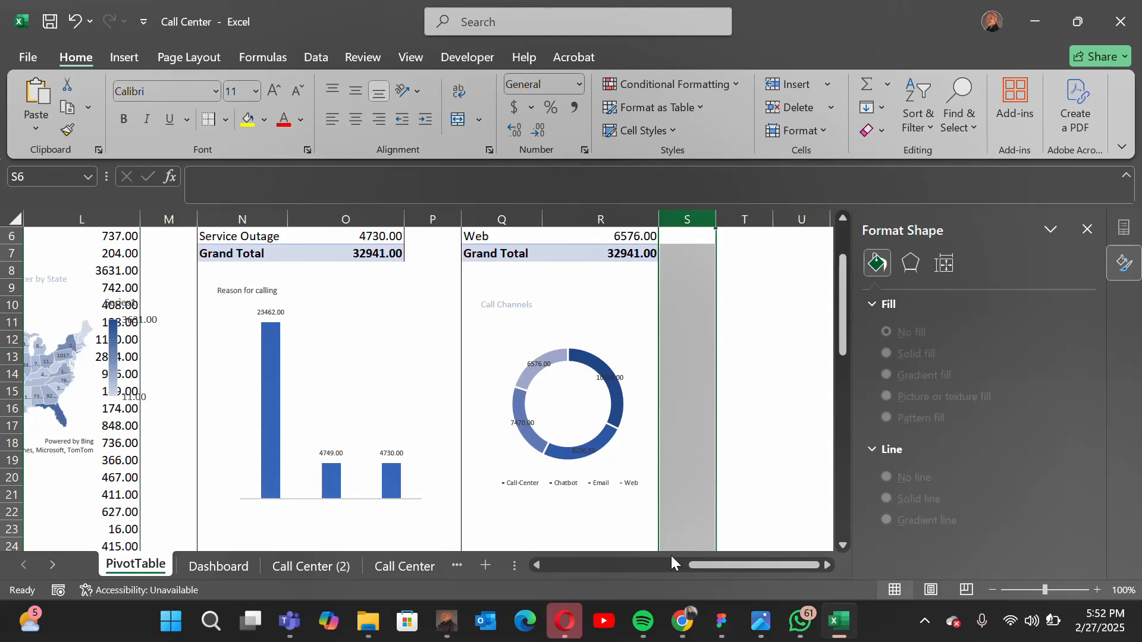
pyautogui.moveTo(701, 564); pyautogui.dragTo(583, 571)
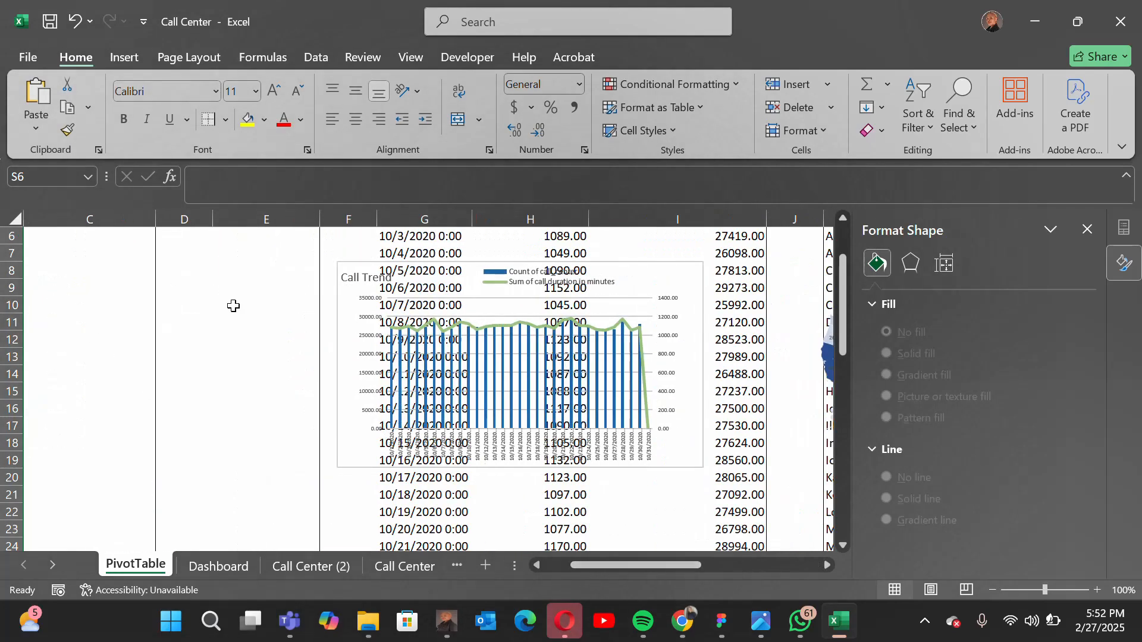
pyautogui.scroll(2, 233, 306)
pyautogui.moveTo(232, 271); pyautogui.dragTo(280, 292)
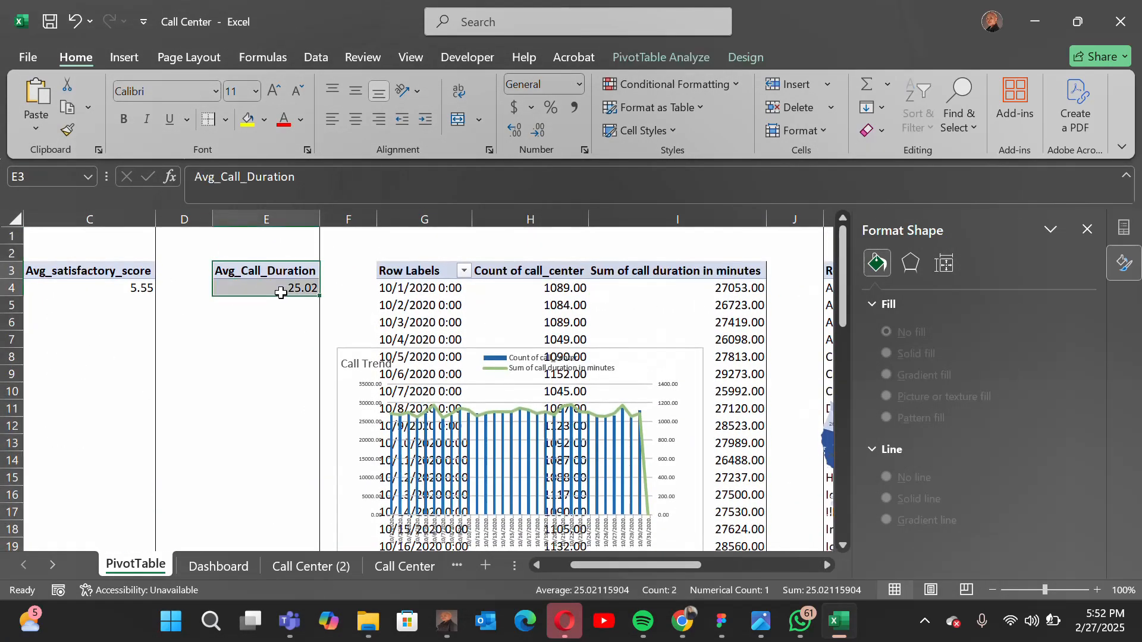
pyautogui.hotkey('ctrl', 'c')
pyautogui.moveTo(677, 568); pyautogui.dragTo(865, 569)
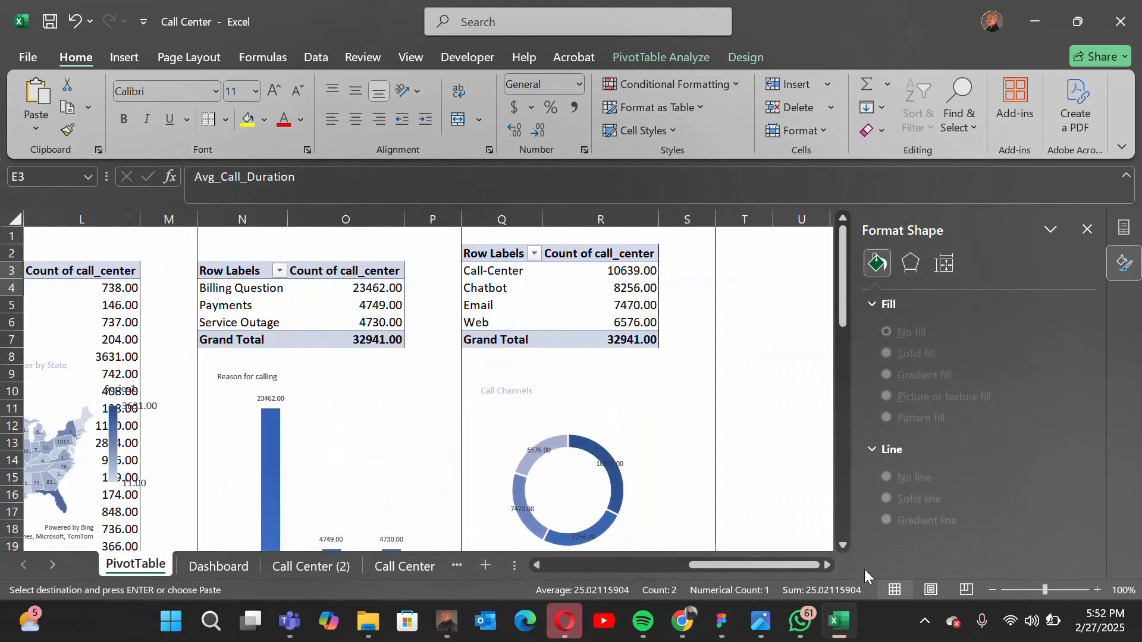
pyautogui.click(757, 257)
pyautogui.hotkey('ctrl', 'v')
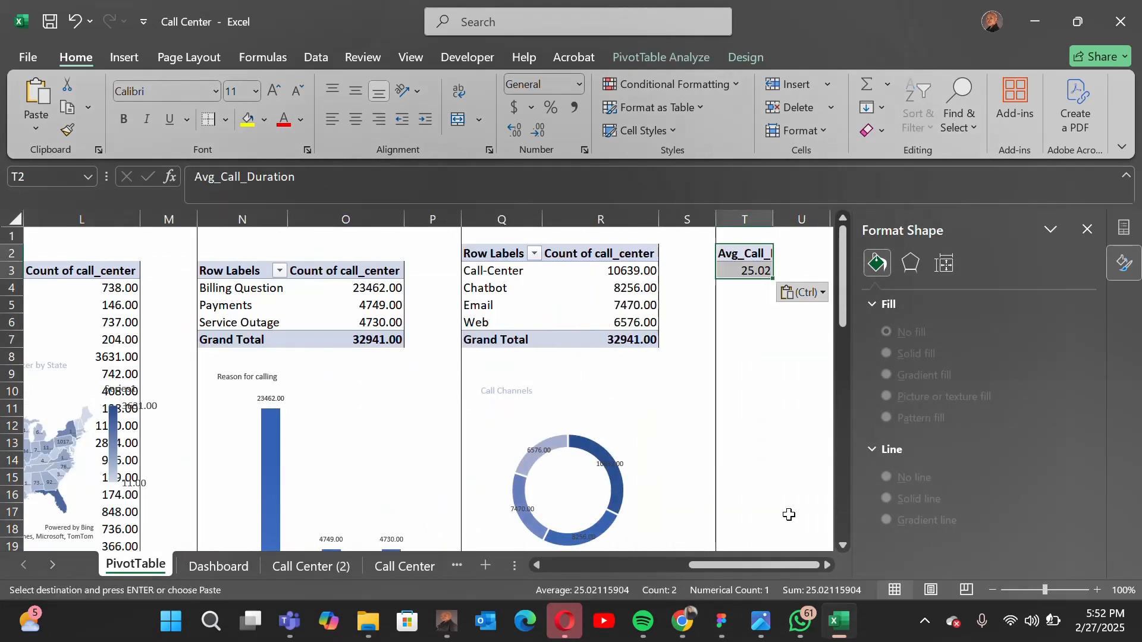
# - Replace Avg_Call_Duration in the pasted pivot table with response_time as rows and Count of call_center as values
pyautogui.click(737, 270)
pyautogui.click(1086, 231)
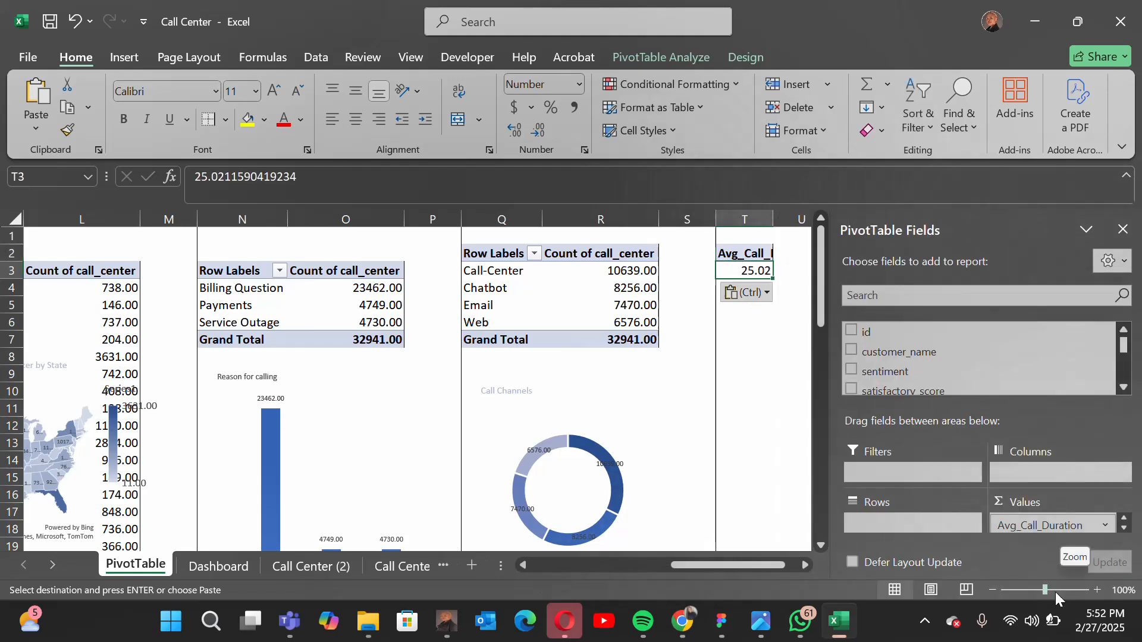
pyautogui.moveTo(1055, 524); pyautogui.dragTo(830, 517)
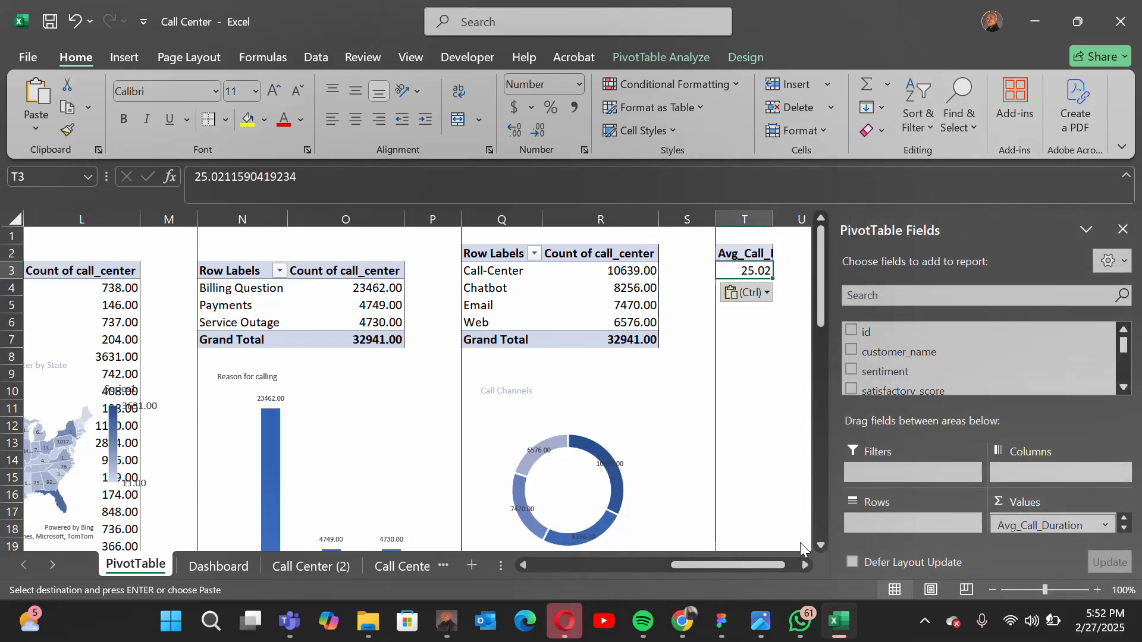
pyautogui.moveTo(1070, 527); pyautogui.dragTo(824, 557)
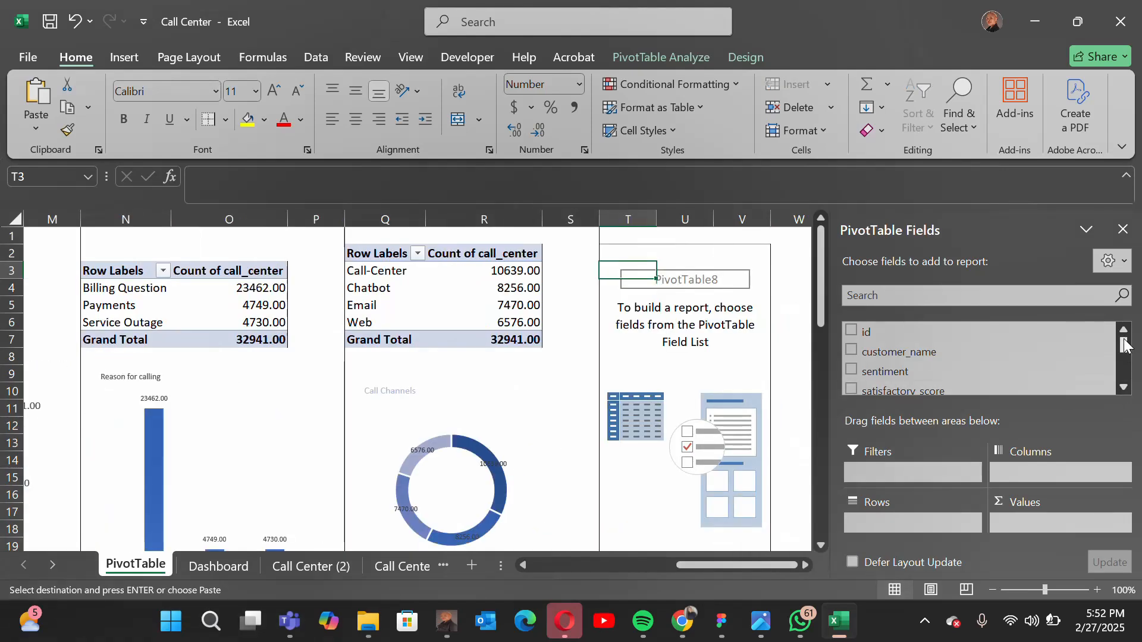
pyautogui.moveTo(1125, 340); pyautogui.dragTo(1123, 365)
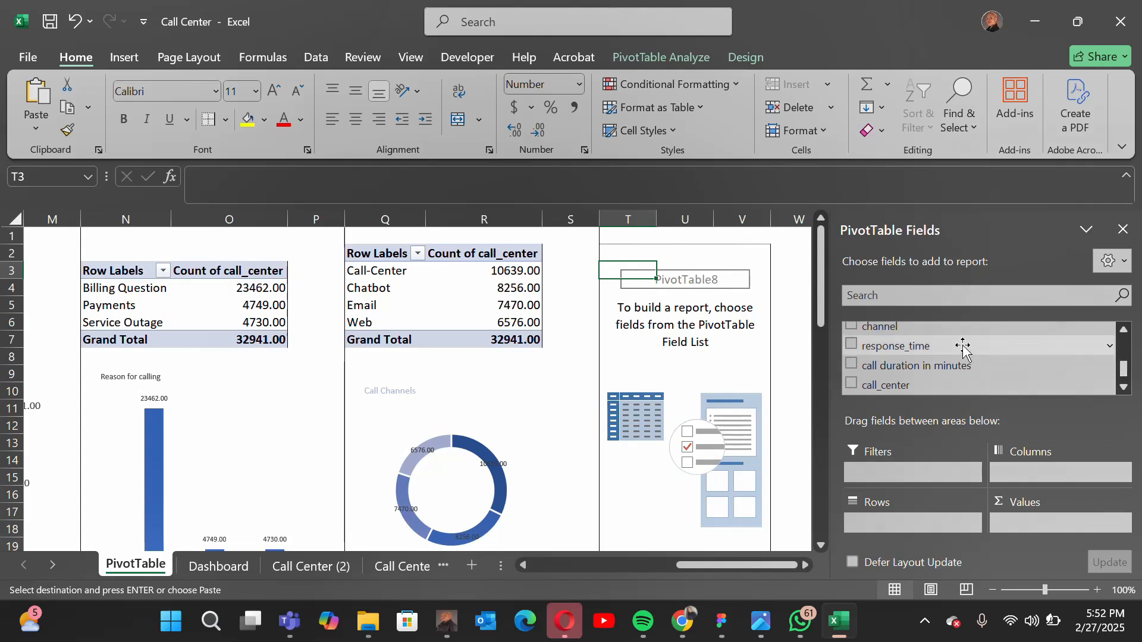
pyautogui.moveTo(964, 349); pyautogui.dragTo(938, 540)
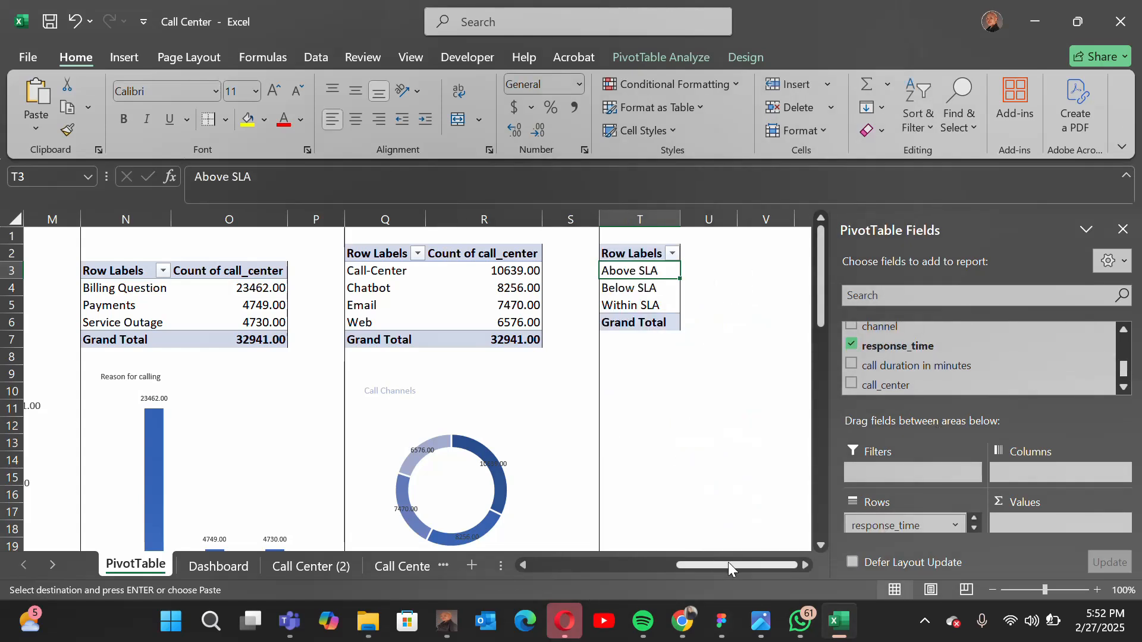
pyautogui.moveTo(887, 386); pyautogui.dragTo(1058, 520)
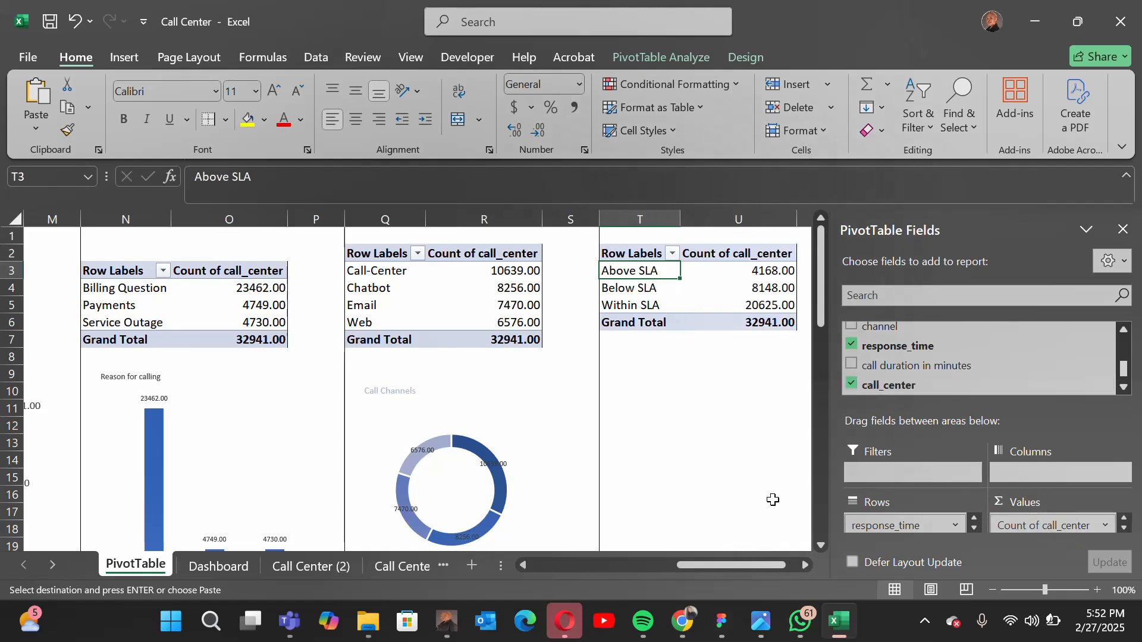
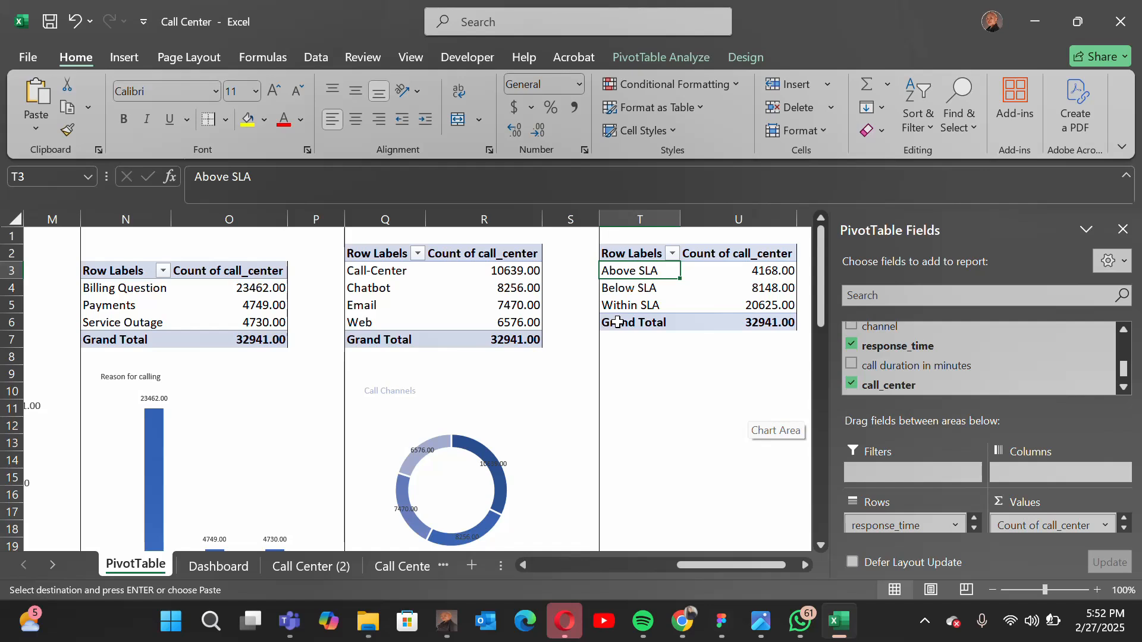
# - Insert a Clustered Bar pivot chart from the response_time pivot table
pyautogui.click(646, 288)
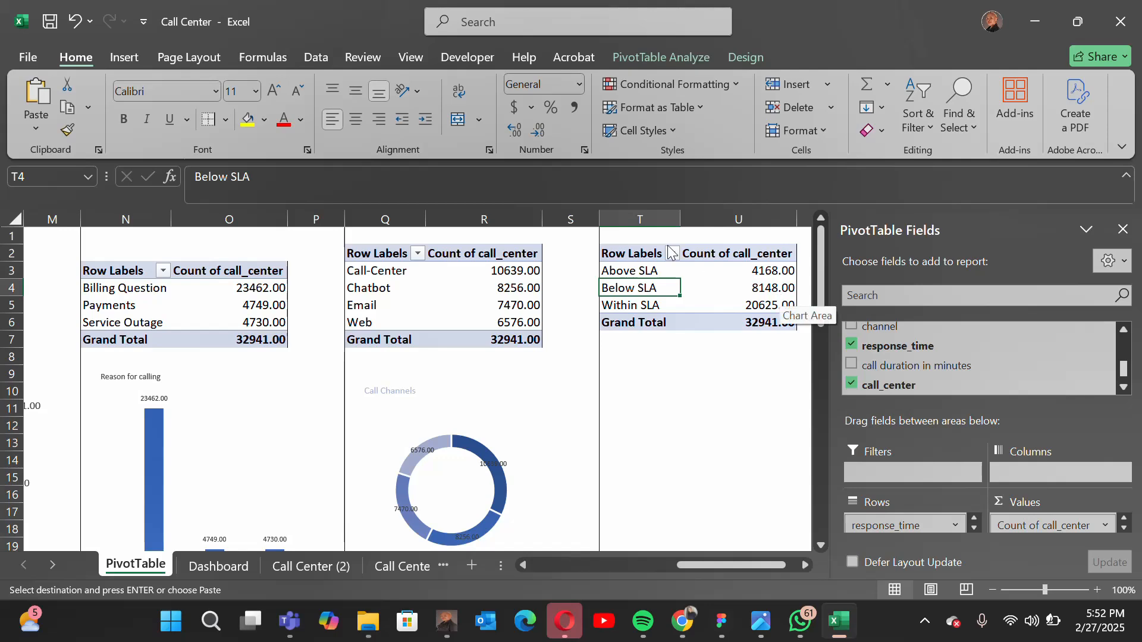
pyautogui.click(652, 56)
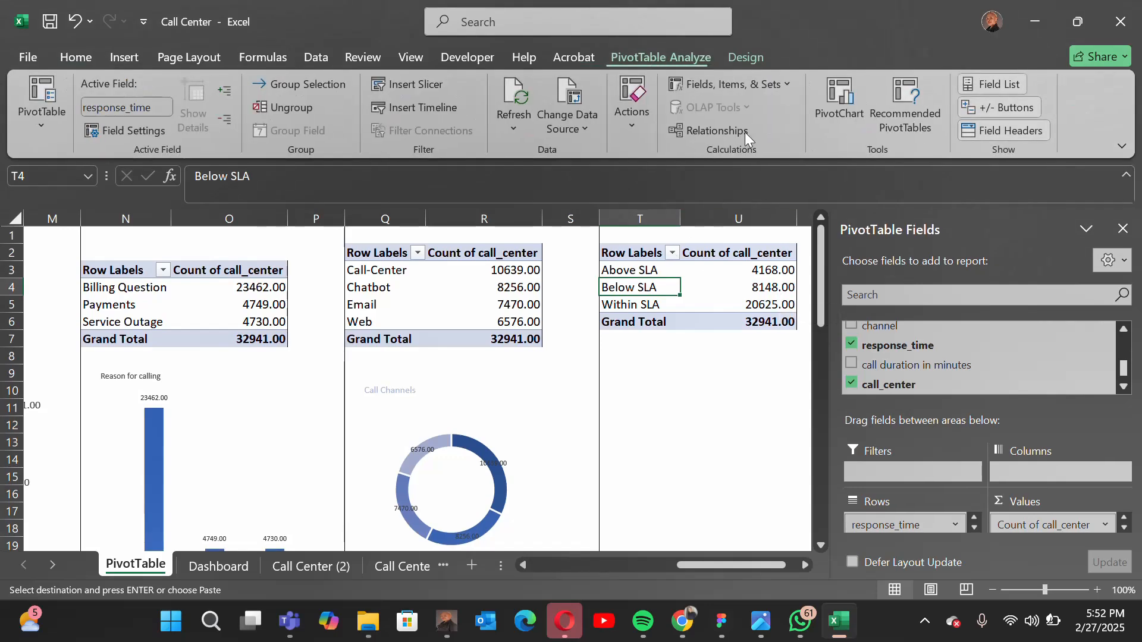
pyautogui.click(837, 112)
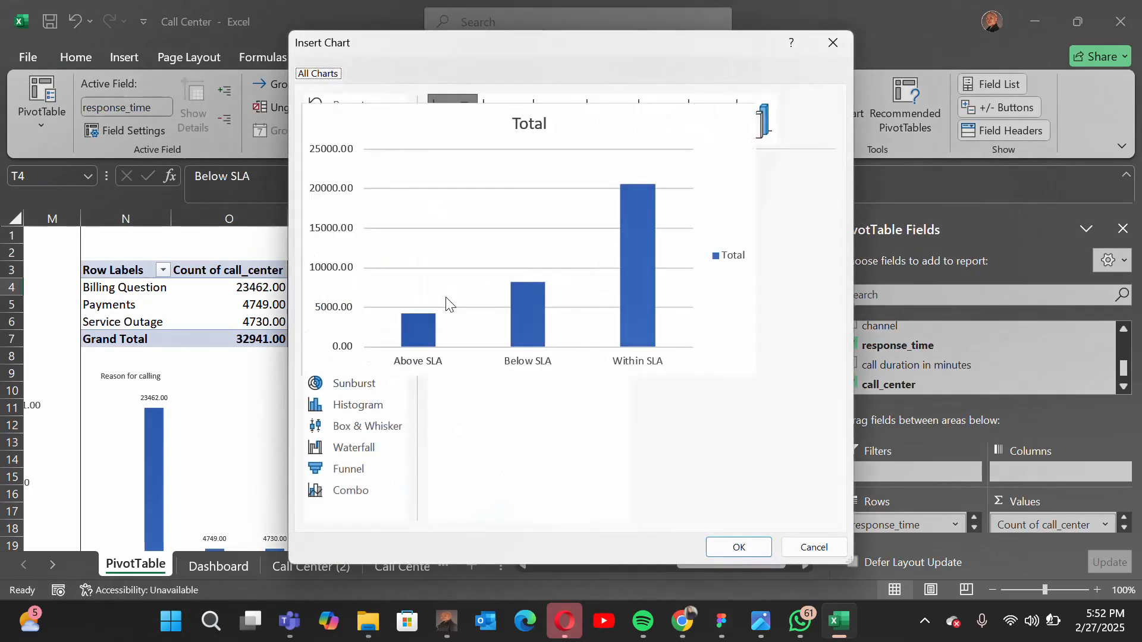
pyautogui.click(335, 213)
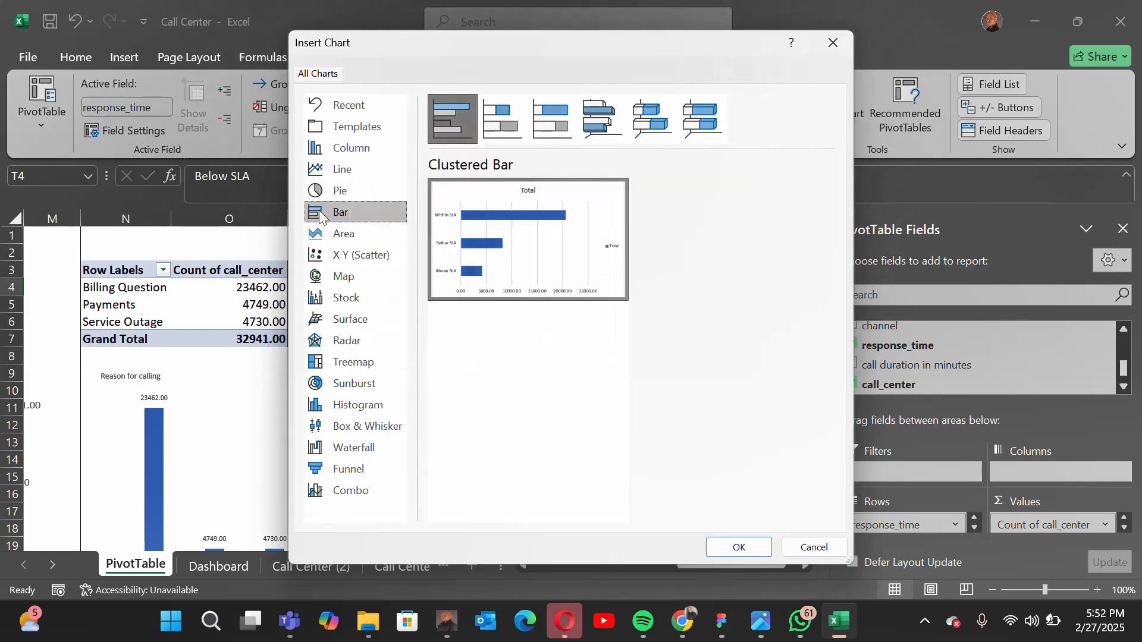
pyautogui.click(727, 547)
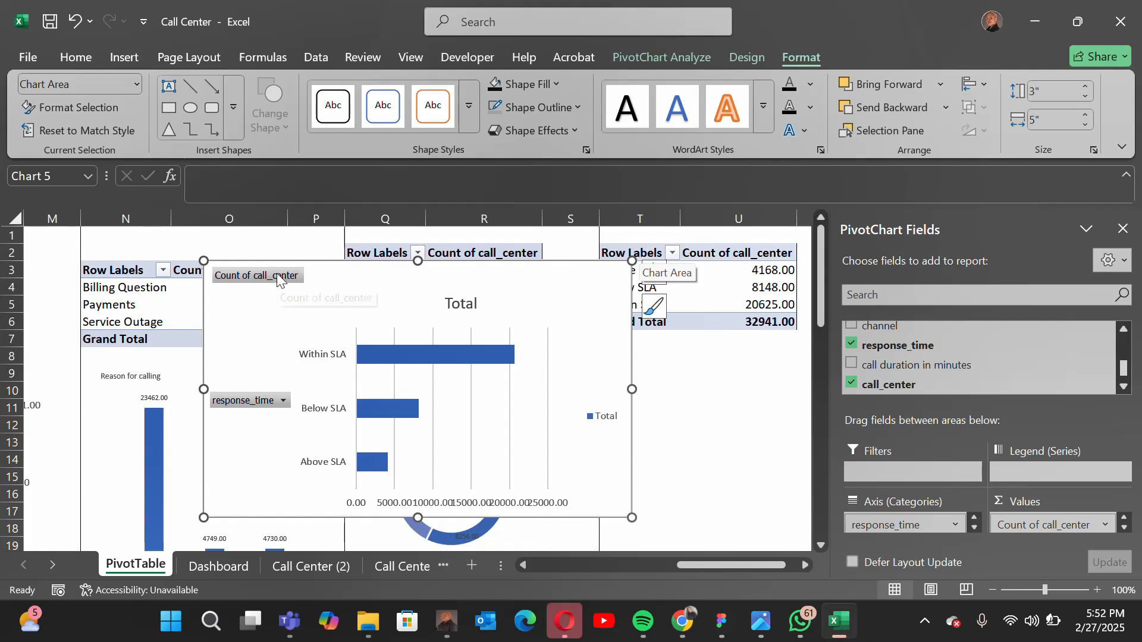
# - Hide all field buttons on the new bar chart and delete its legend
pyautogui.rightClick(278, 280)
pyautogui.click(381, 483)
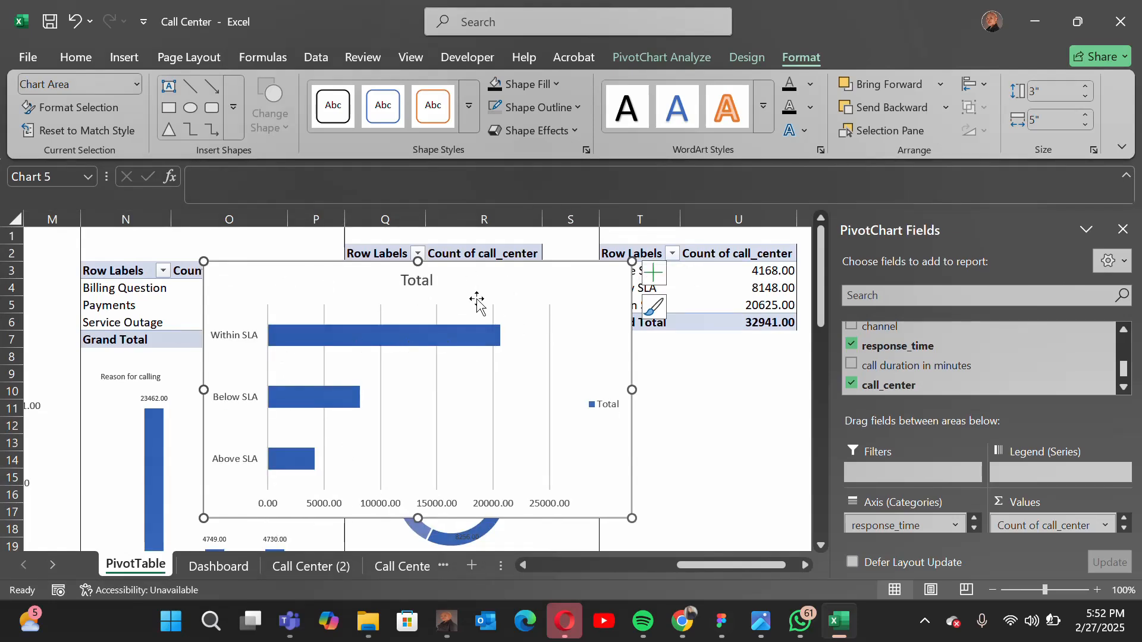
pyautogui.click(620, 409)
pyautogui.press('Delete')
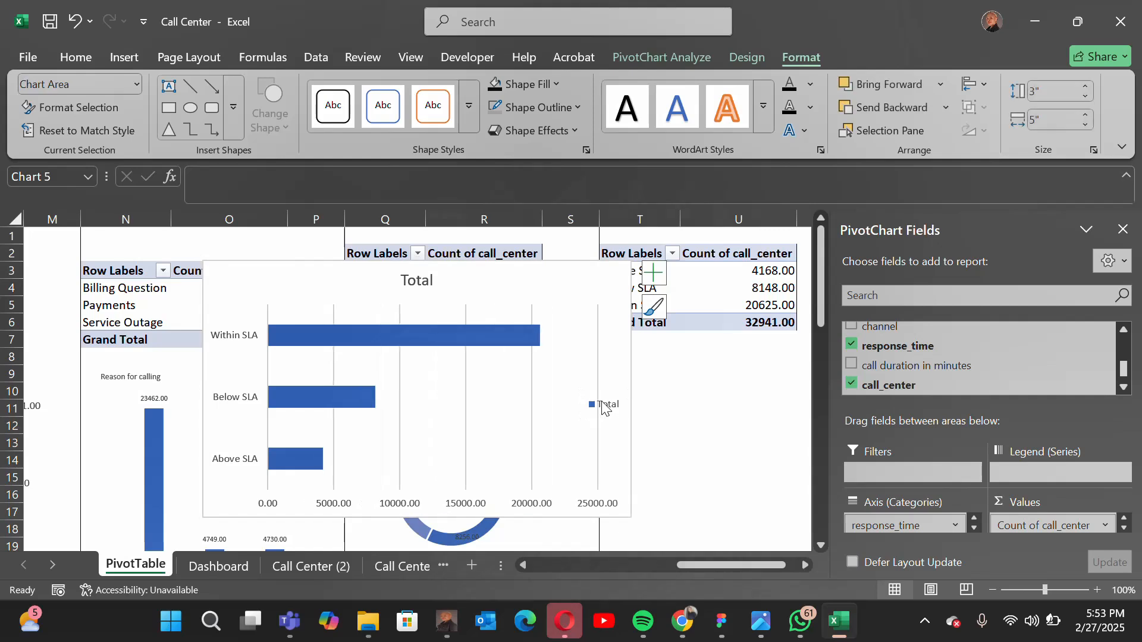
# - Shrink the bar chart to about 2.12" high by 2.41" wide beneath the response_time pivot table and delete its value axis
pyautogui.moveTo(631, 262); pyautogui.dragTo(410, 337)
pyautogui.moveTo(226, 372); pyautogui.dragTo(624, 364)
pyautogui.moveTo(697, 566); pyautogui.dragTo(698, 567)
pyautogui.click(676, 502)
pyautogui.press('Delete')
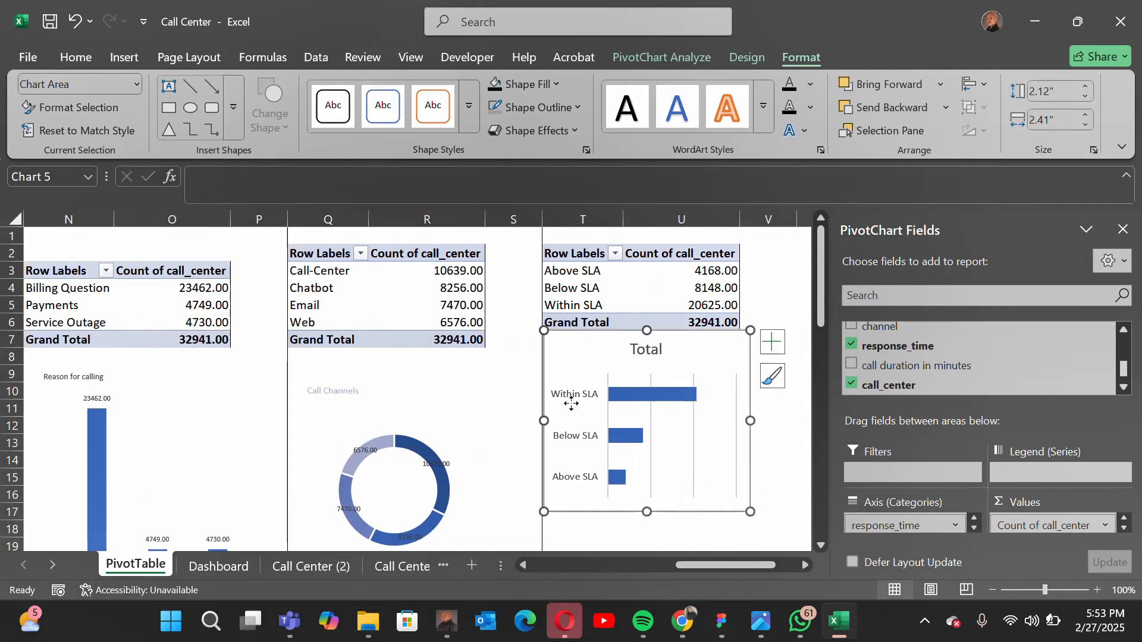
# - Set the bar chart's category axis labels to font size 6 and colour them white
pyautogui.click(574, 394)
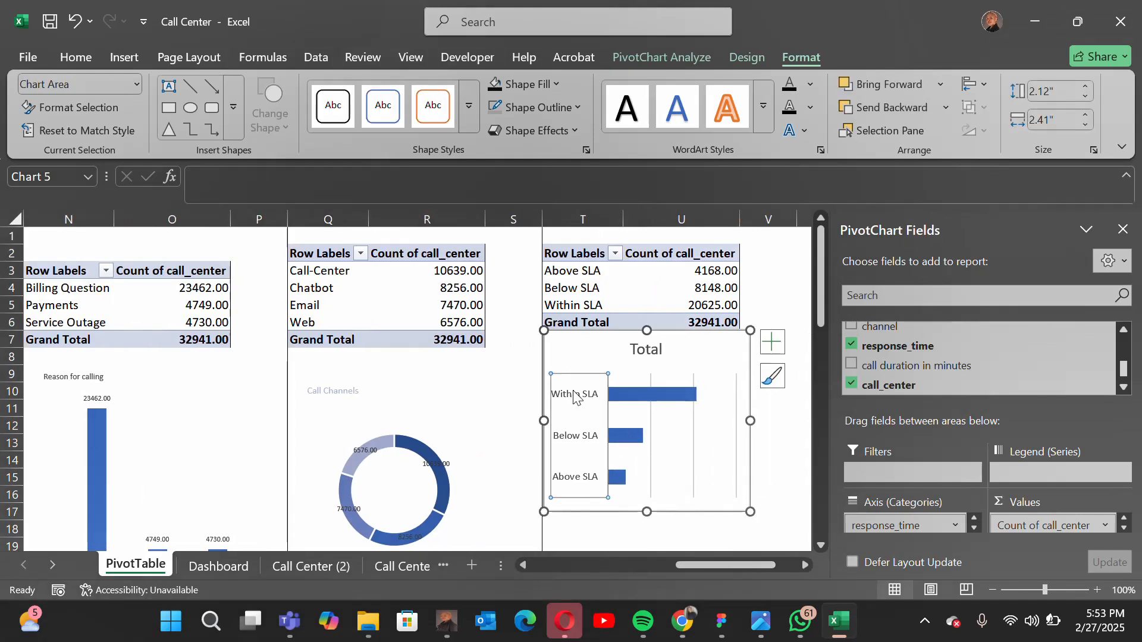
pyautogui.click(120, 57)
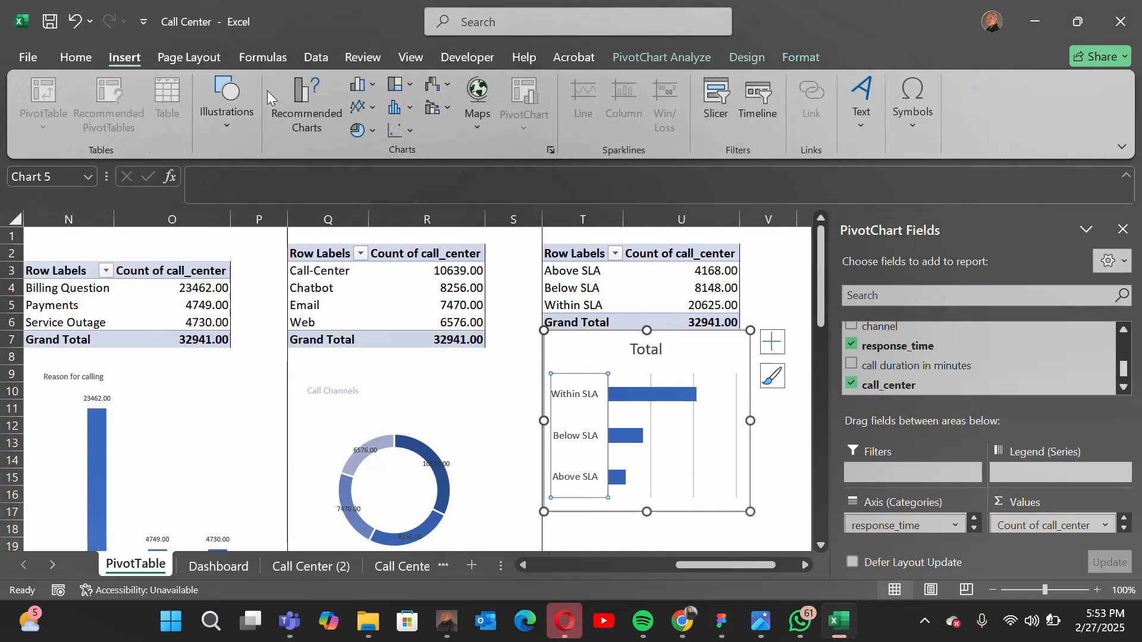
pyautogui.click(85, 60)
pyautogui.click(301, 95)
pyautogui.click(301, 95)
pyautogui.click(301, 95)
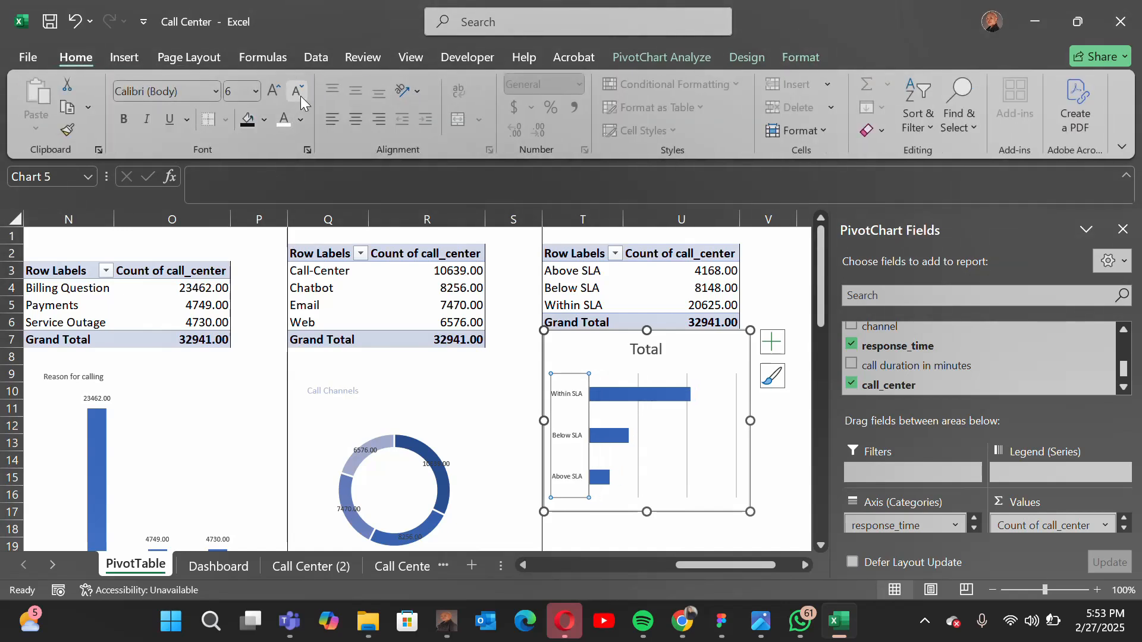
pyautogui.click(281, 123)
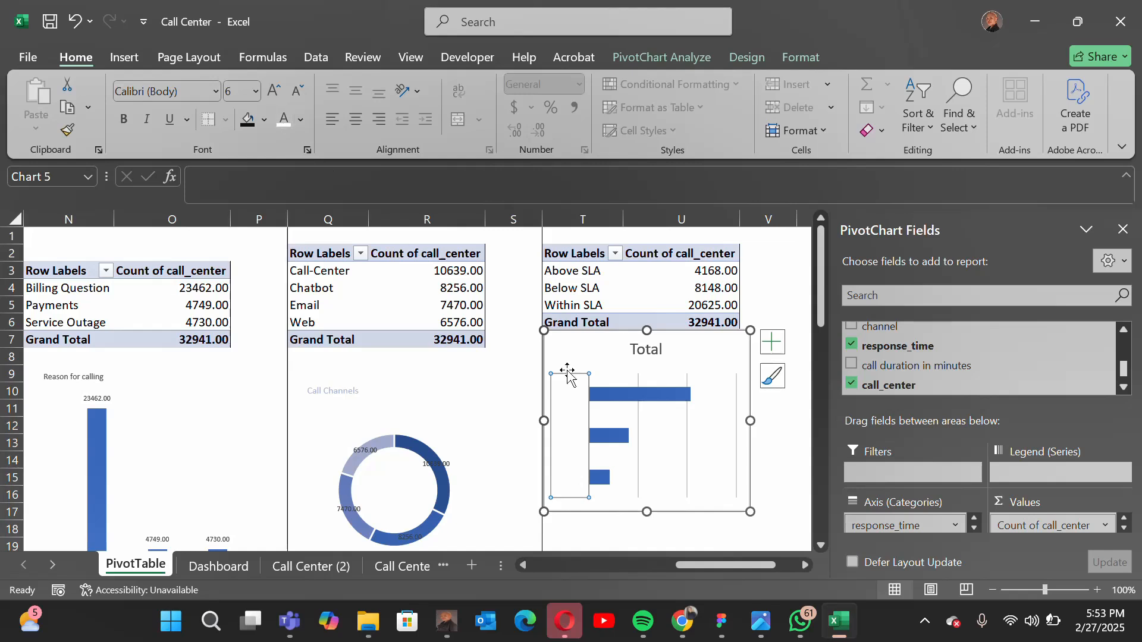
# - Remove the bar chart's gridlines and add data labels to the bars
pyautogui.click(771, 343)
pyautogui.click(810, 481)
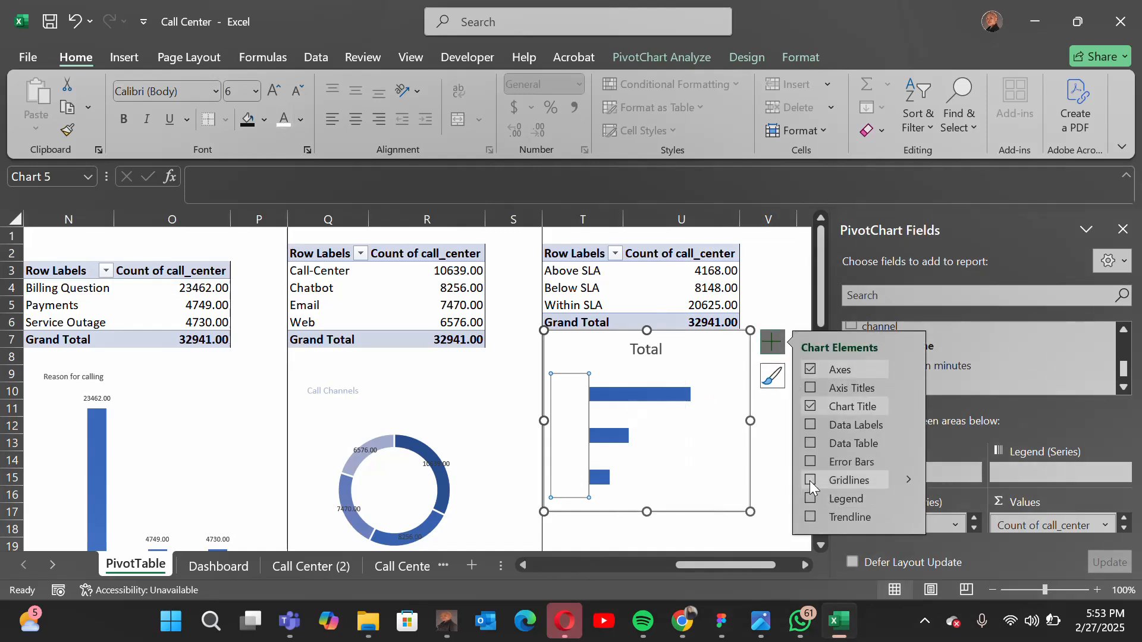
pyautogui.click(811, 441)
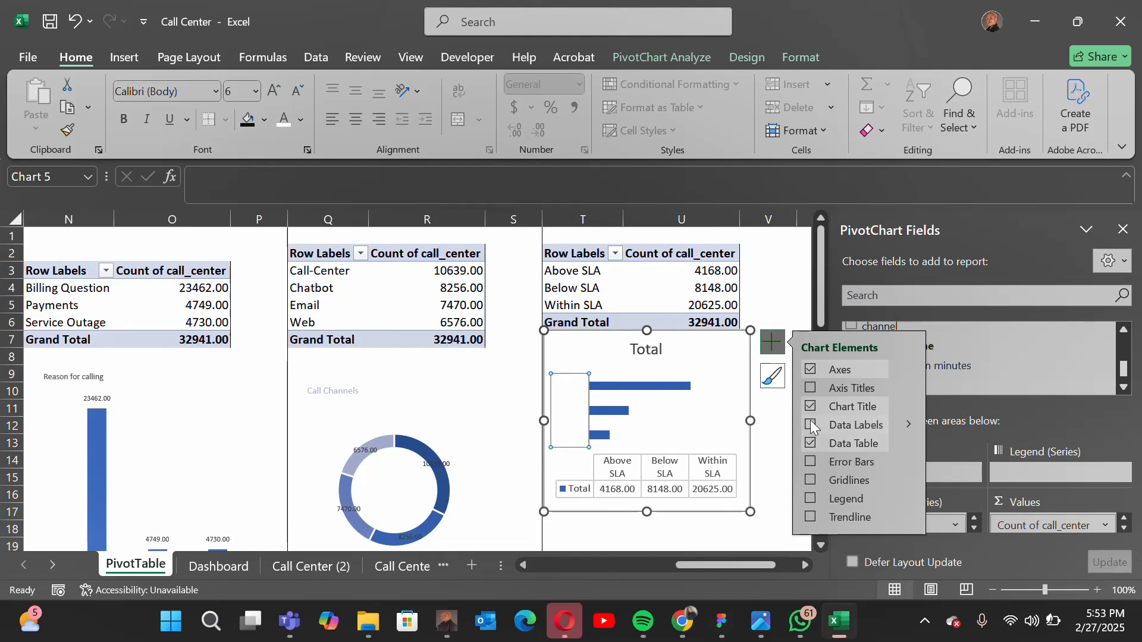
pyautogui.click(812, 426)
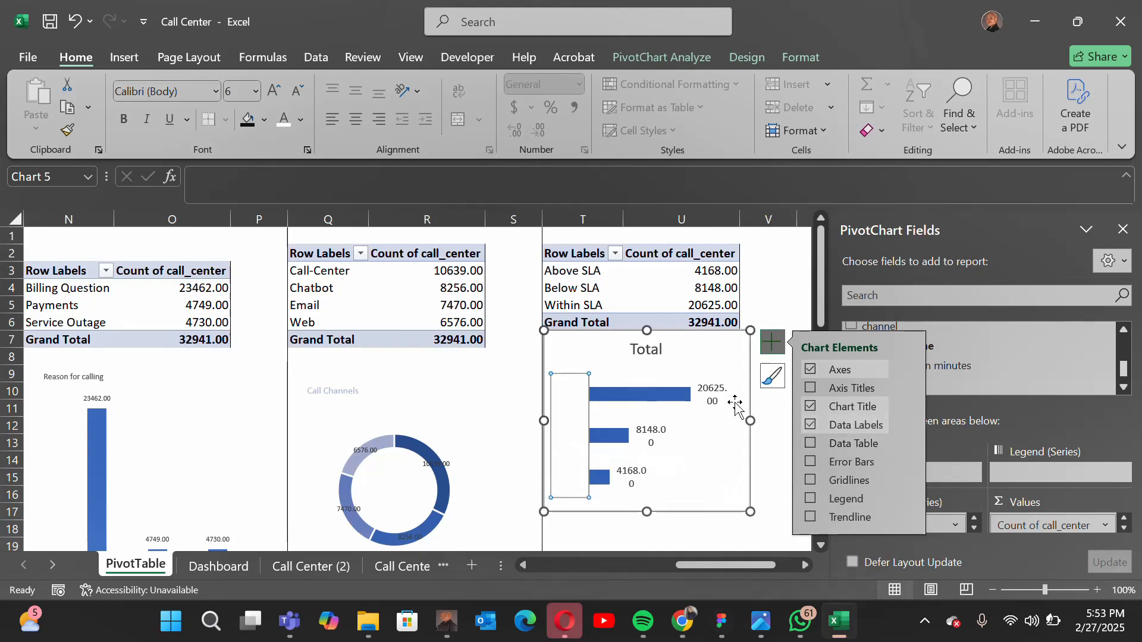
# - Set the bar chart's data labels to font size 5 and colour them white
pyautogui.click(294, 93)
pyautogui.click(293, 93)
pyautogui.click(294, 93)
pyautogui.click(294, 94)
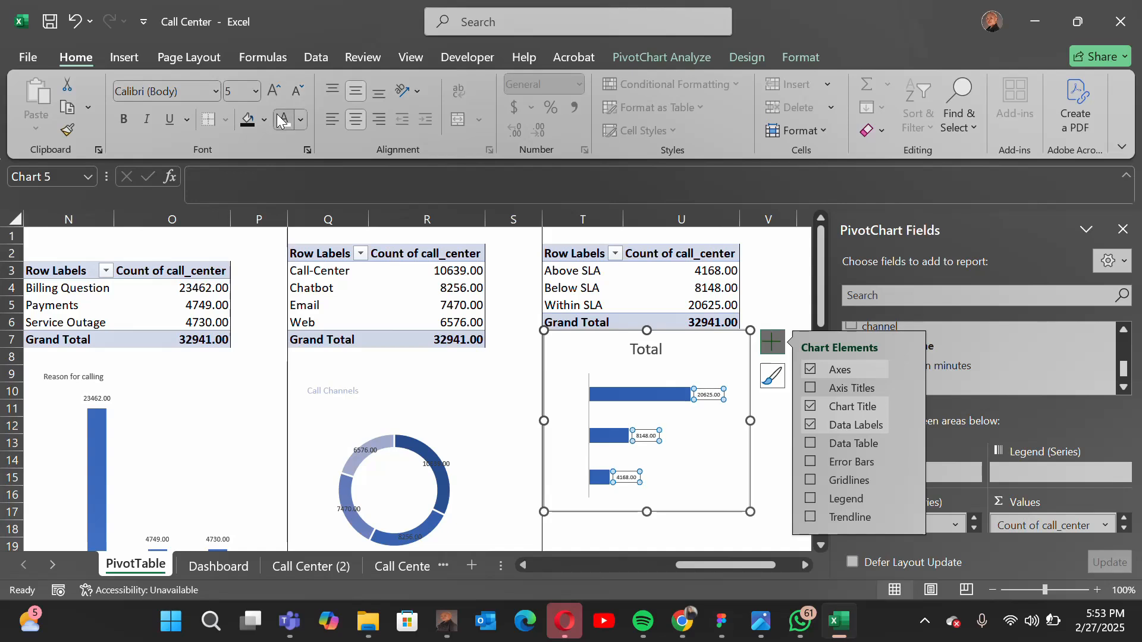
# - Change the bar chart's title to "Response Time"
pyautogui.click(650, 351)
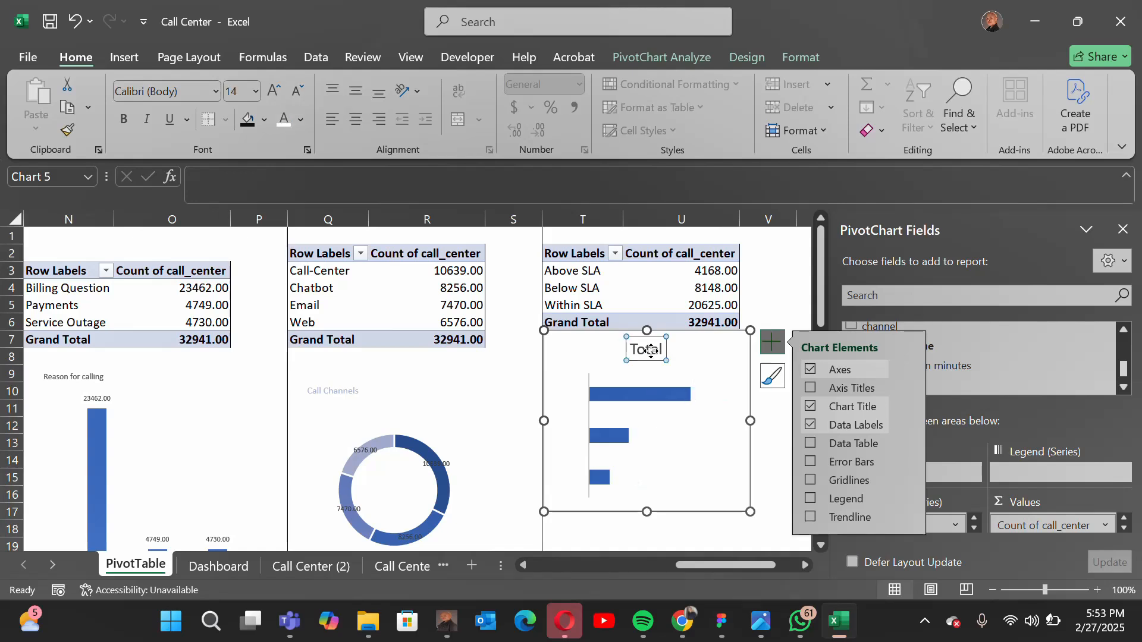
pyautogui.click(653, 353)
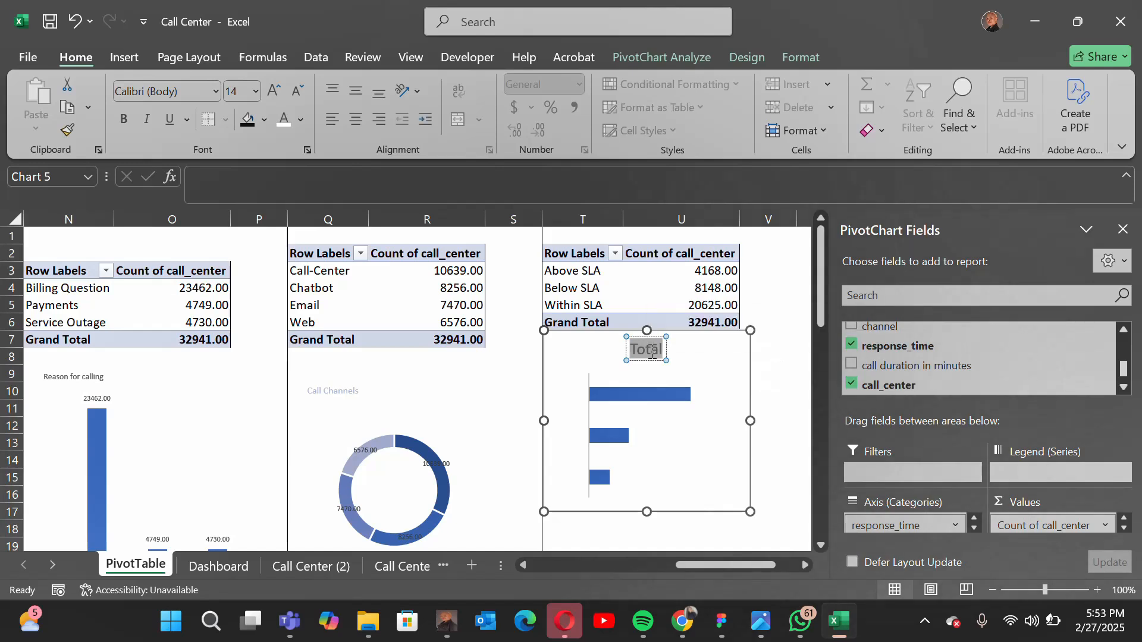
pyautogui.doubleClick(653, 354)
pyautogui.write('Res')
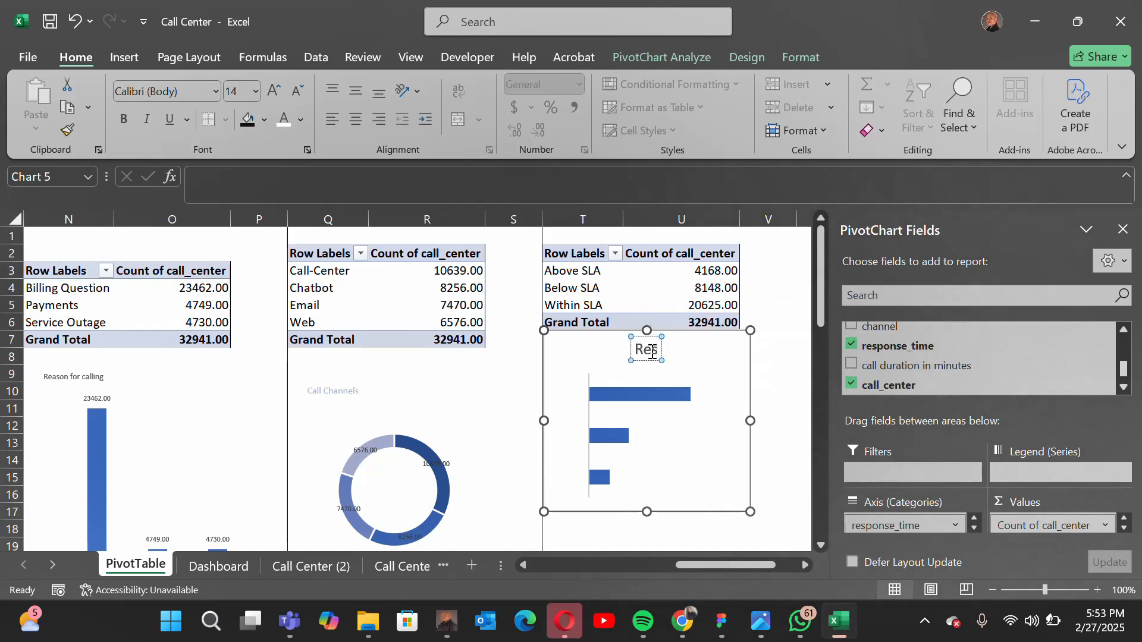
pyautogui.write('ponse Ti')
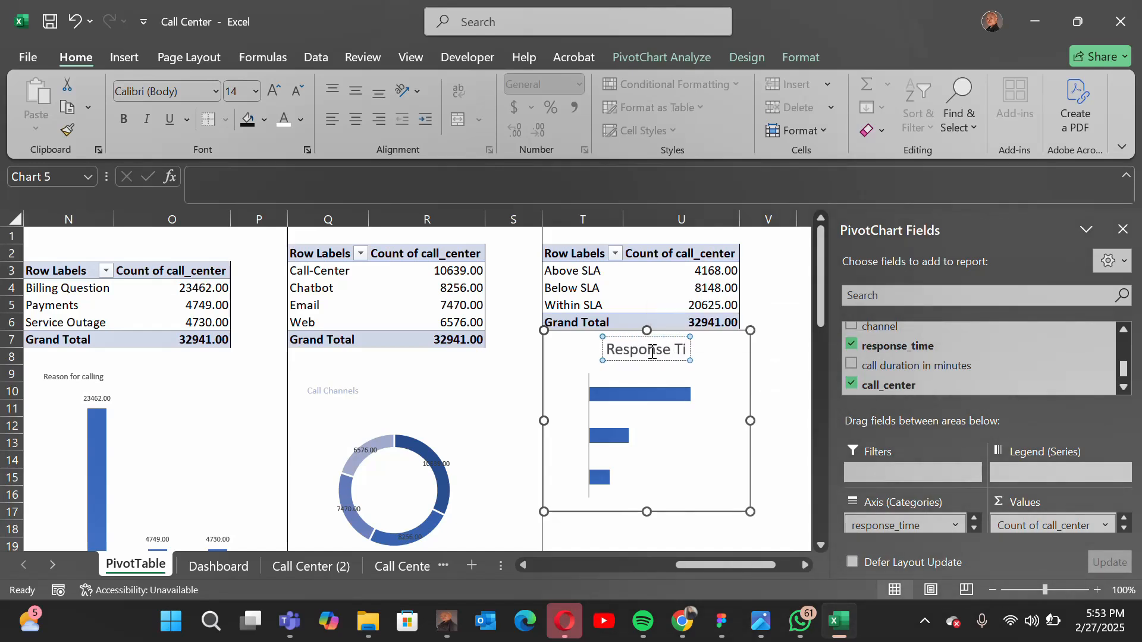
pyautogui.write('me')
# - Reduce the font size of the Response Time chart title to 10
pyautogui.hotkey('ctrl', 'a')
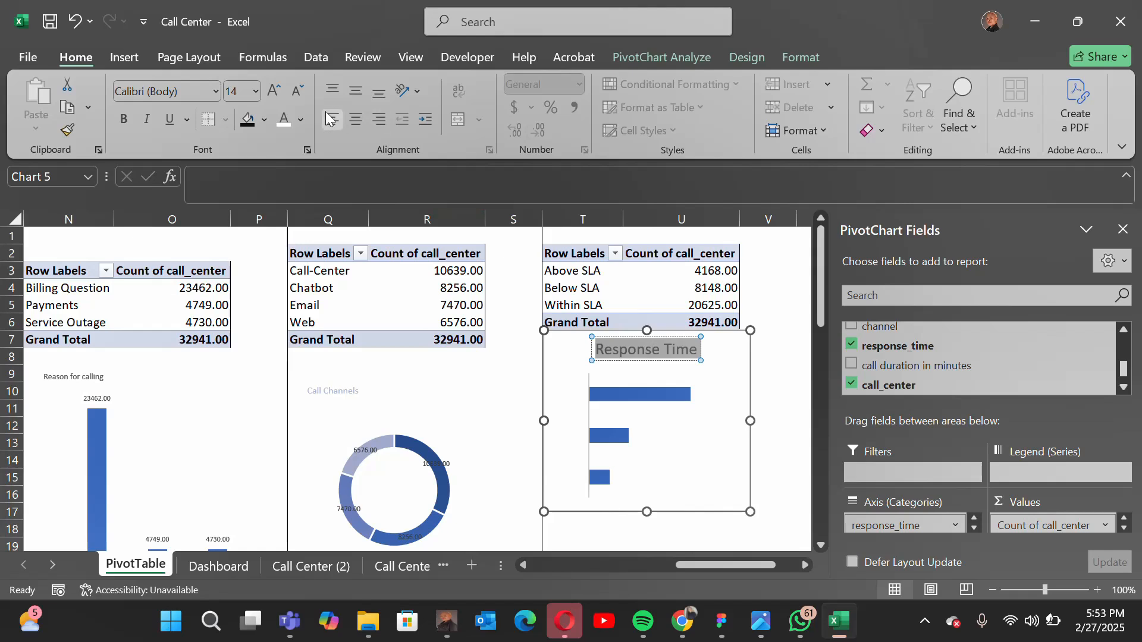
pyautogui.click(296, 98)
pyautogui.click(295, 98)
pyautogui.click(295, 98)
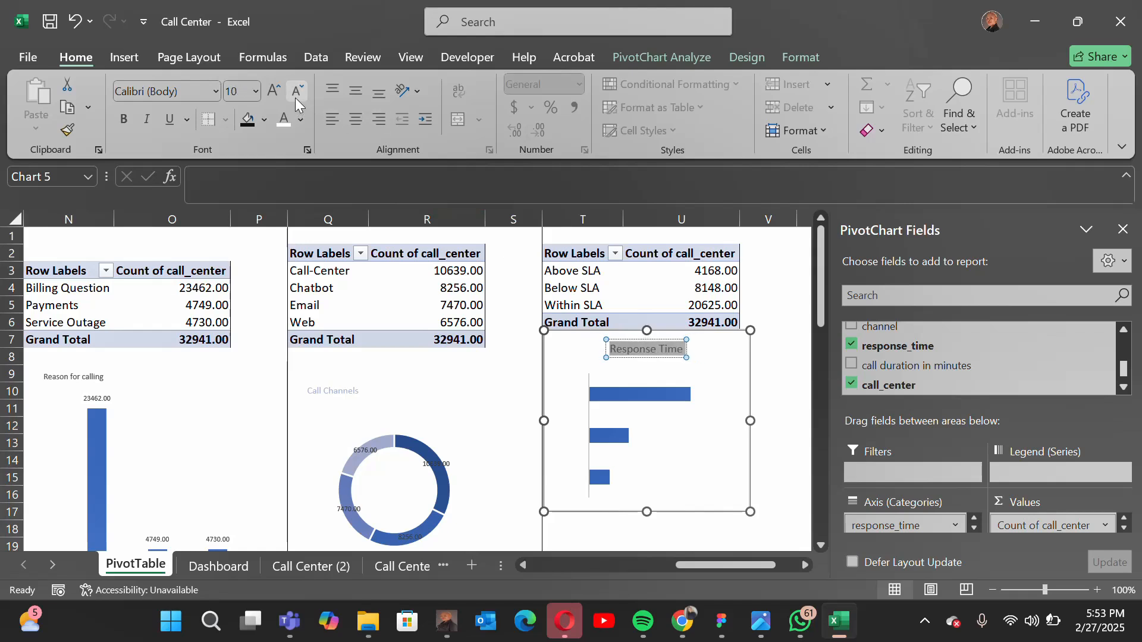
# - Reduce the Response Time chart title to font size 8 and move it to the chart's upper-left corner
pyautogui.click(295, 98)
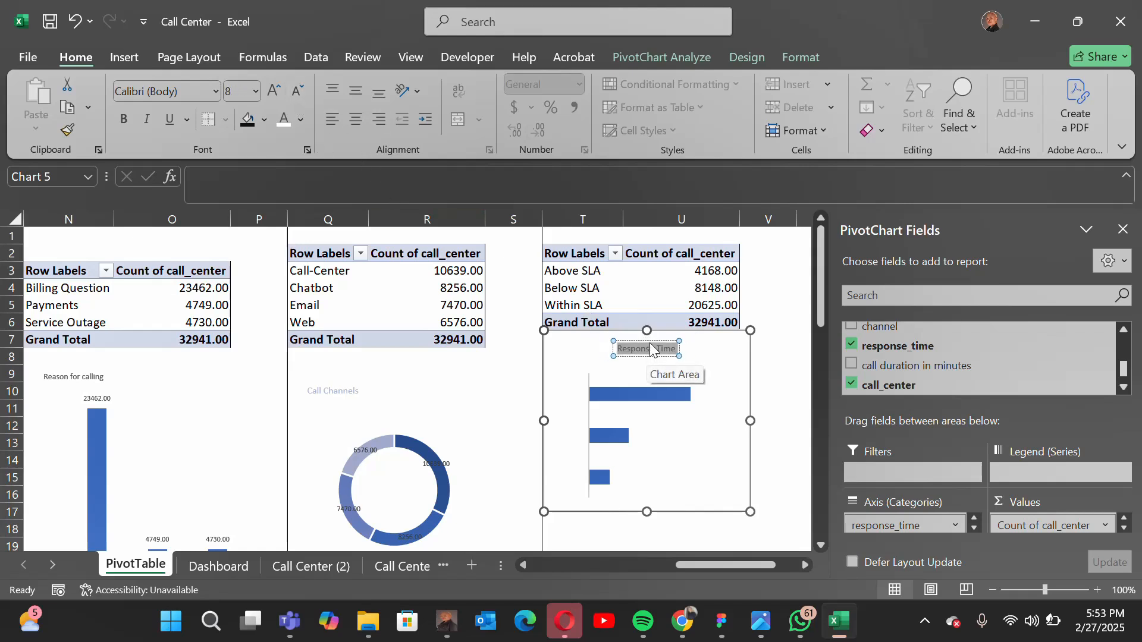
pyautogui.moveTo(650, 340); pyautogui.dragTo(587, 334)
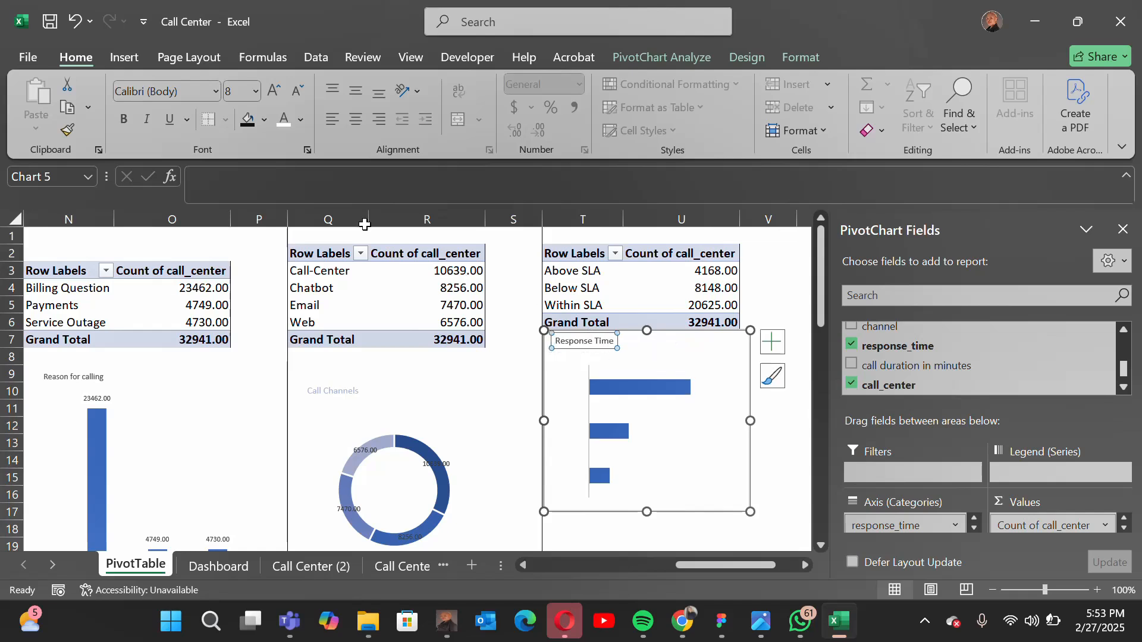
# - Colour the Response Time chart title light blue
pyautogui.click(302, 120)
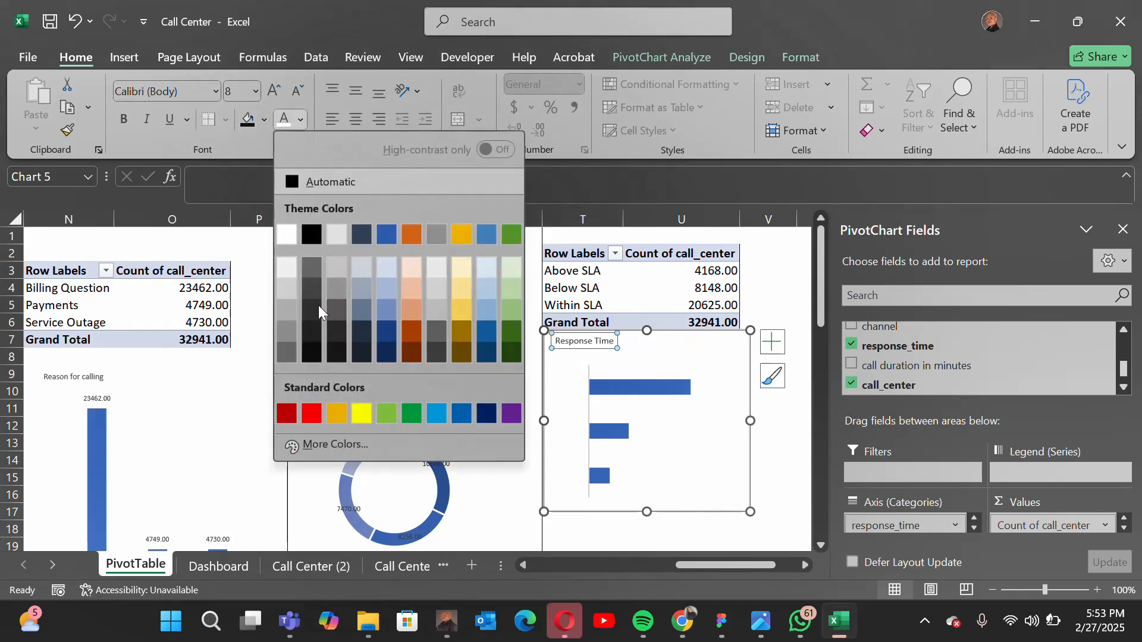
pyautogui.click(381, 289)
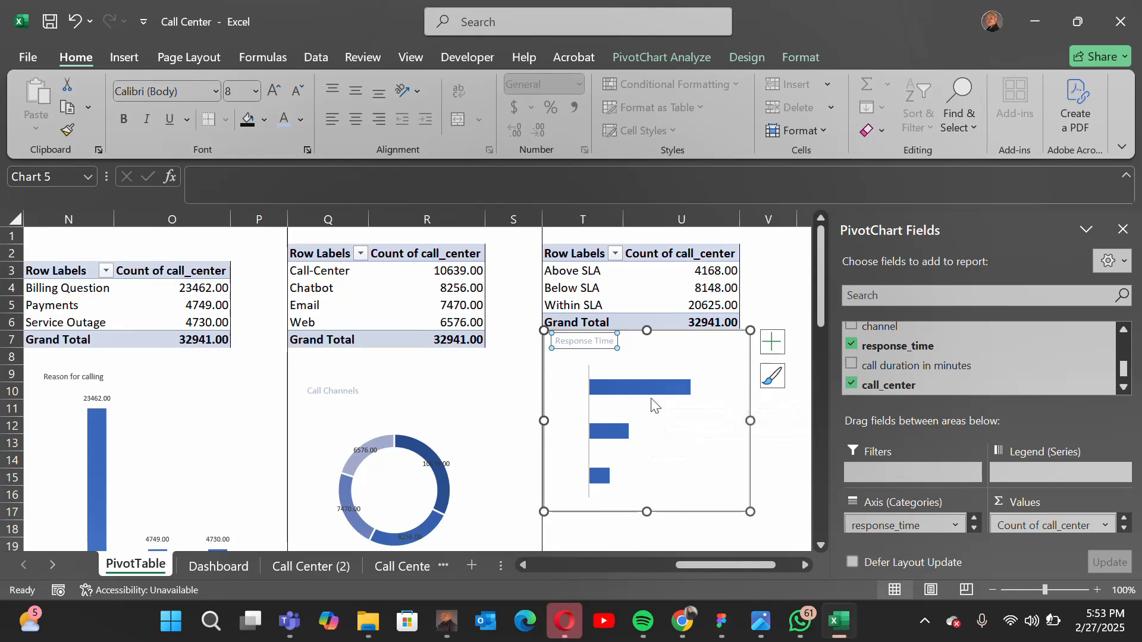
pyautogui.click(789, 297)
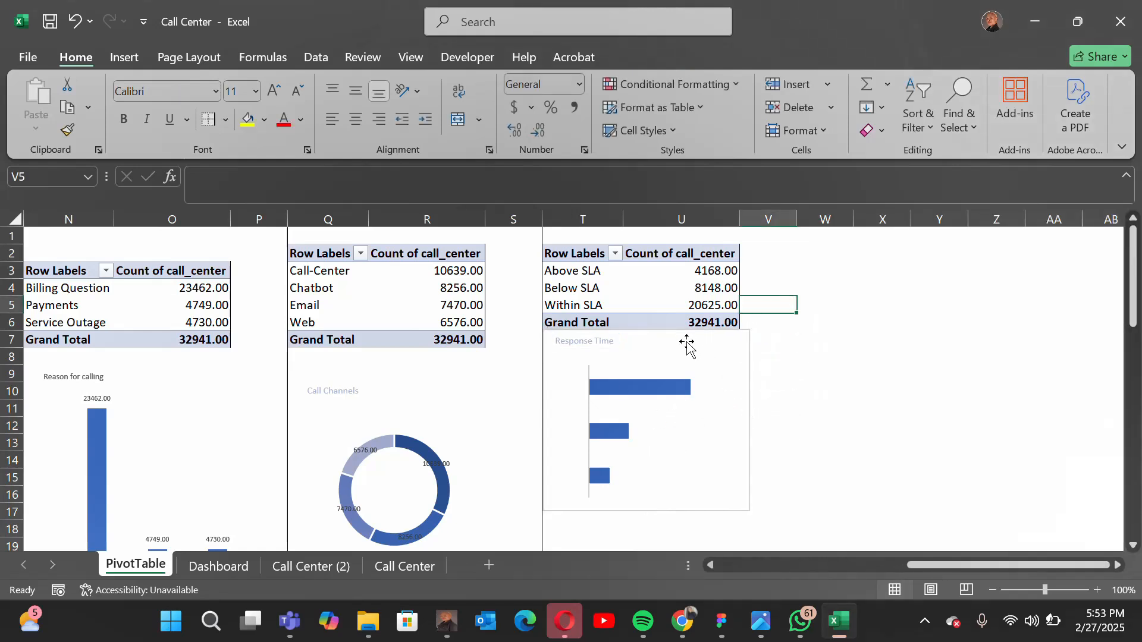
# - Move the Response Time chart down to around row 10, below its pivot table, and make it slightly narrower
pyautogui.moveTo(684, 366); pyautogui.dragTo(686, 398)
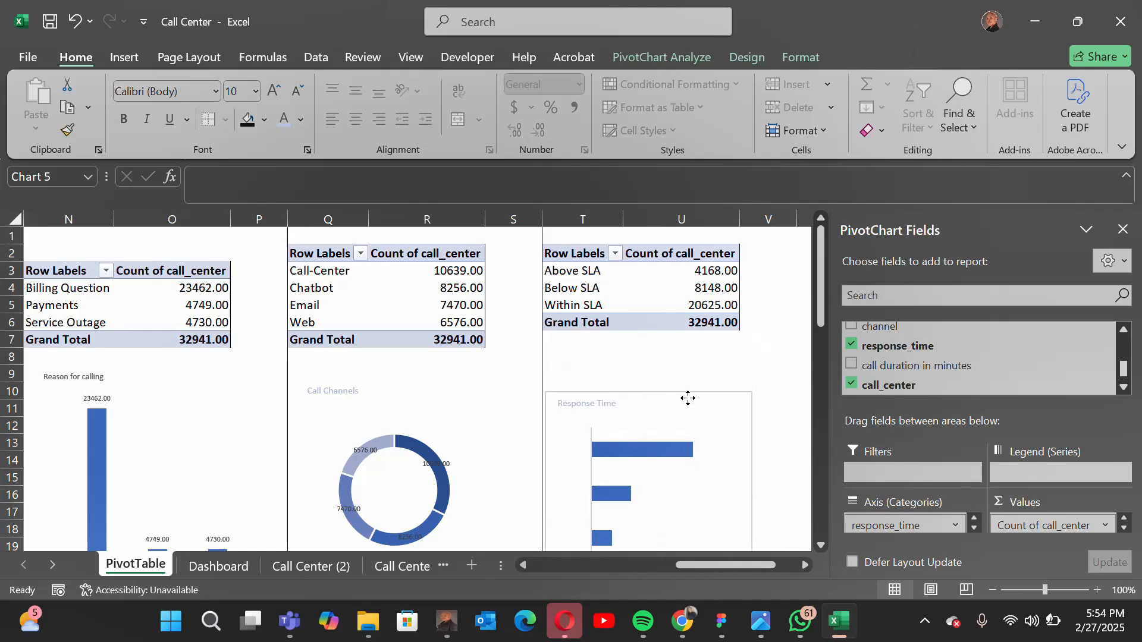
pyautogui.moveTo(754, 481); pyautogui.dragTo(731, 481)
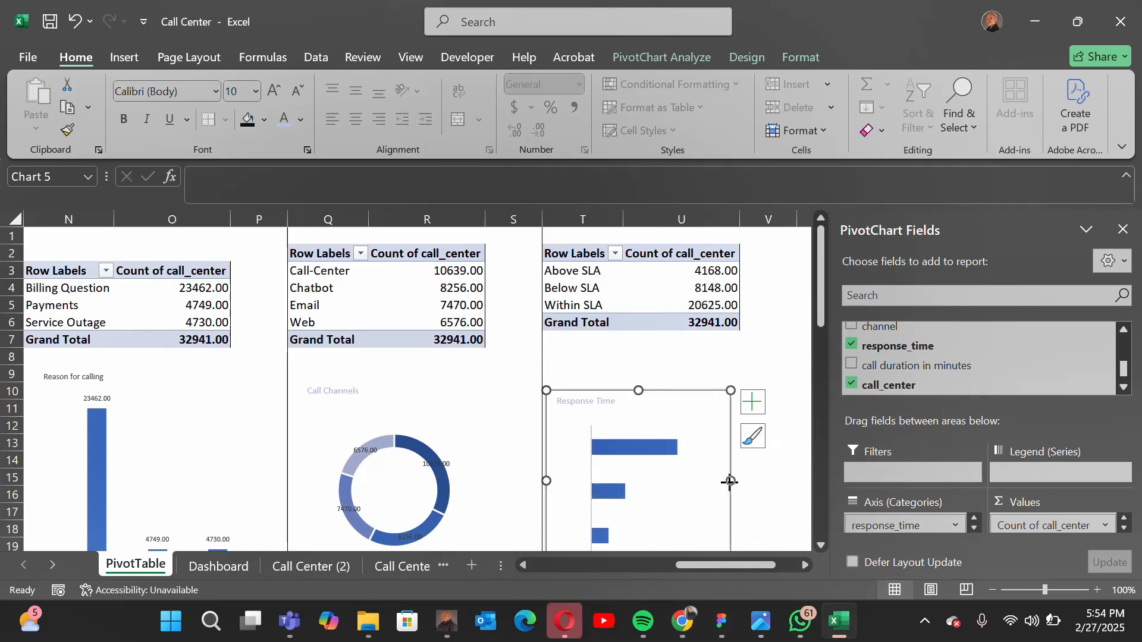
# - Set the Response Time chart area to no fill and no border line
pyautogui.doubleClick(690, 408)
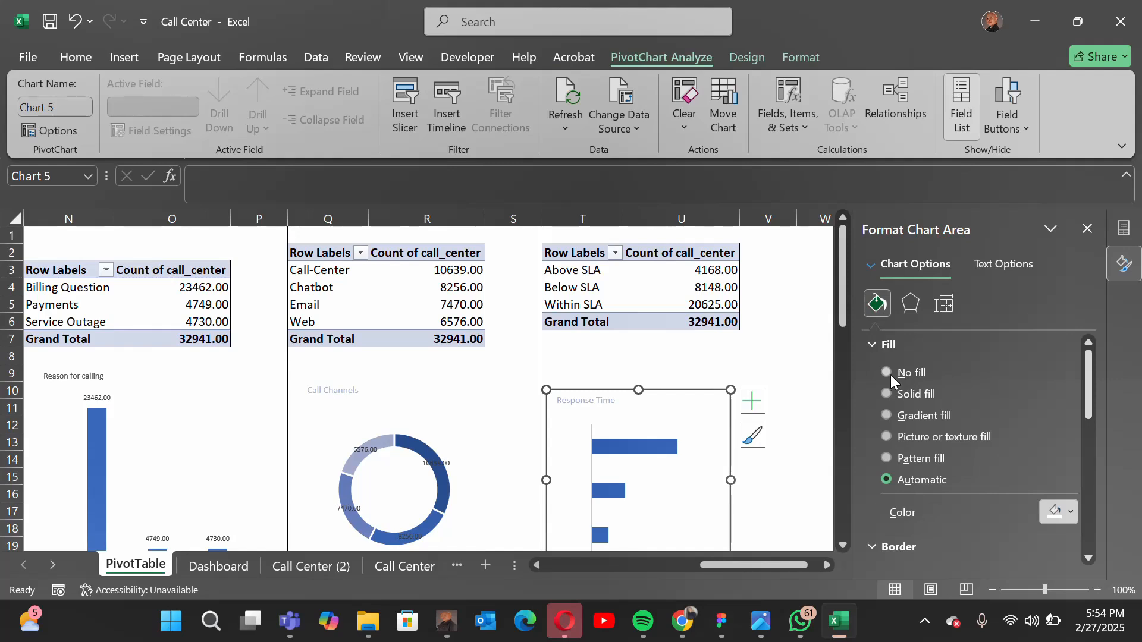
pyautogui.click(890, 374)
pyautogui.scroll(-3, 909, 451)
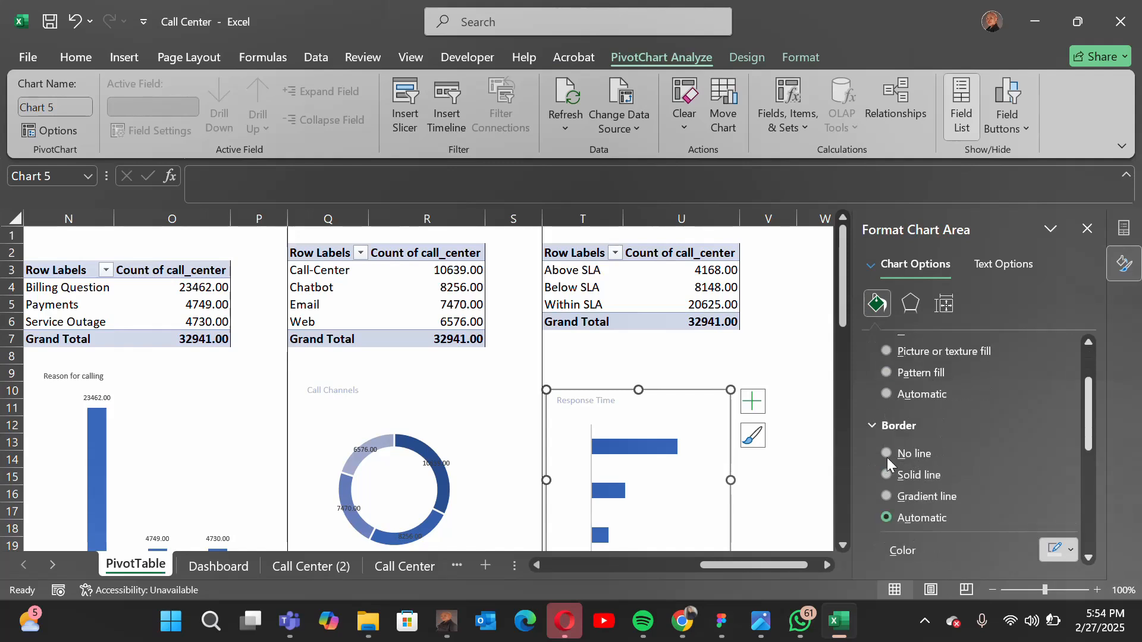
pyautogui.click(885, 454)
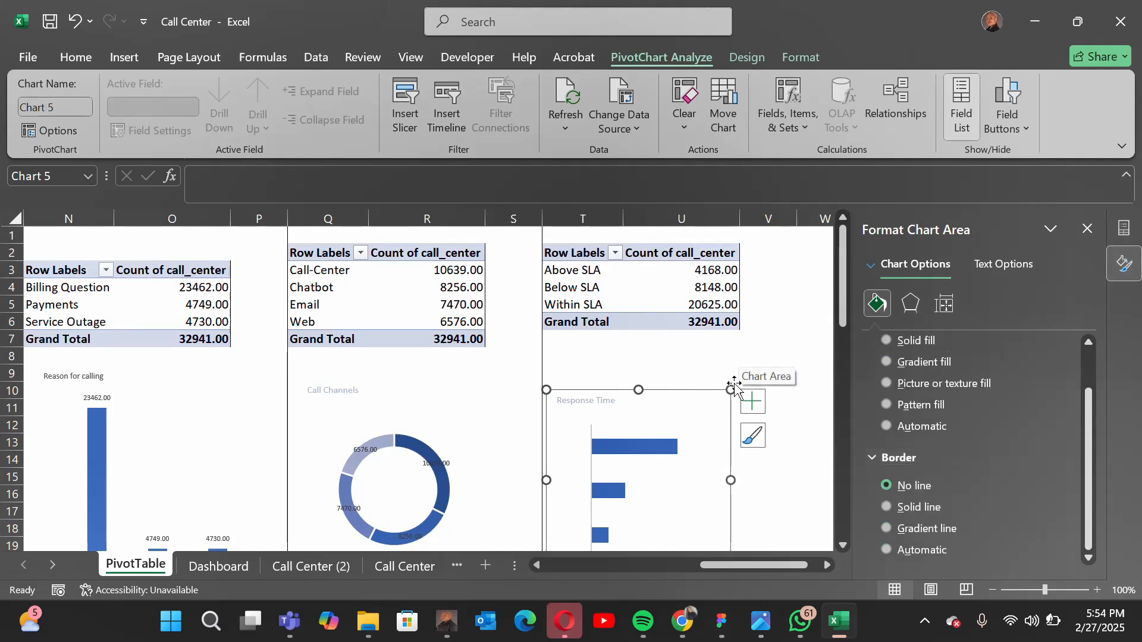
pyautogui.click(760, 339)
# - Copy the Response Time chart to the Dashboard sheet and move it onto the empty card below Call Channels
pyautogui.click(662, 409)
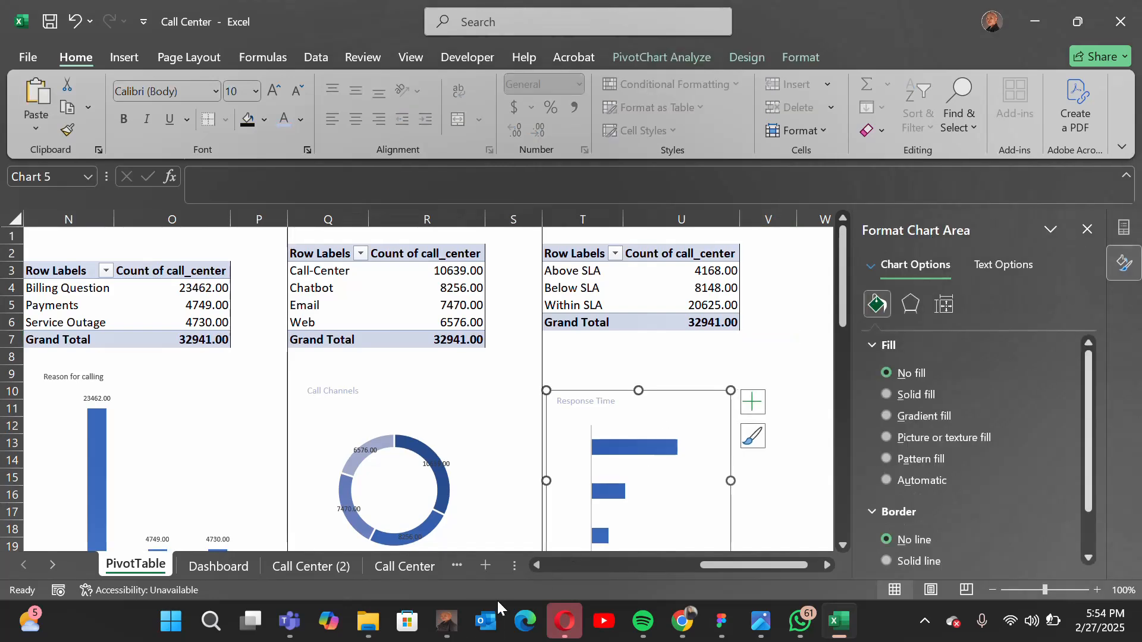
pyautogui.click(245, 569)
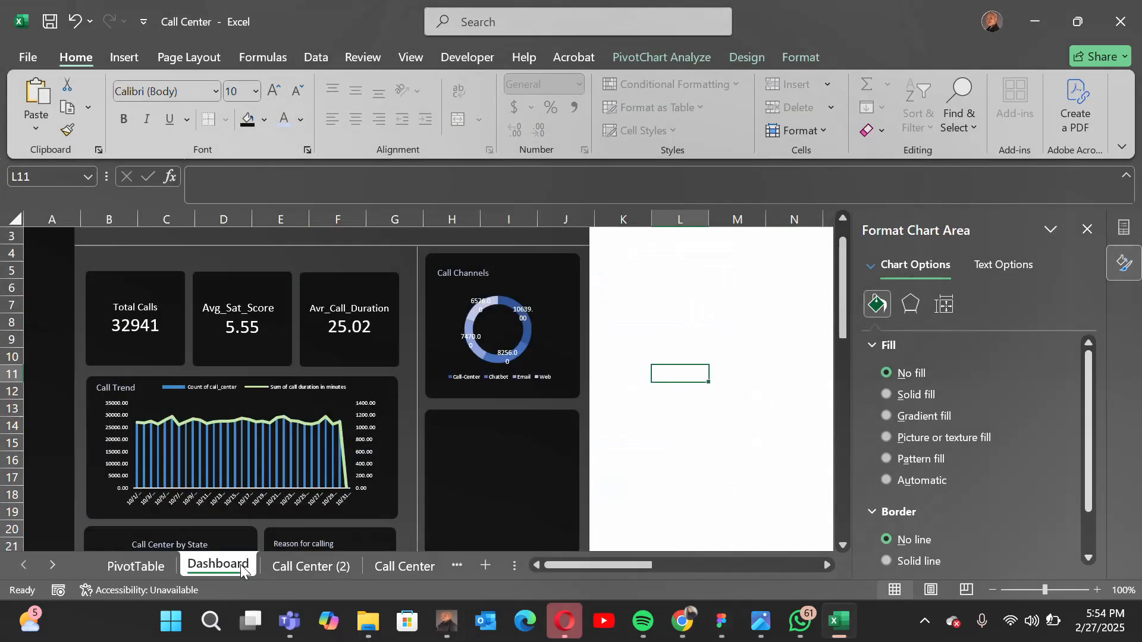
pyautogui.scroll(-1, 442, 428)
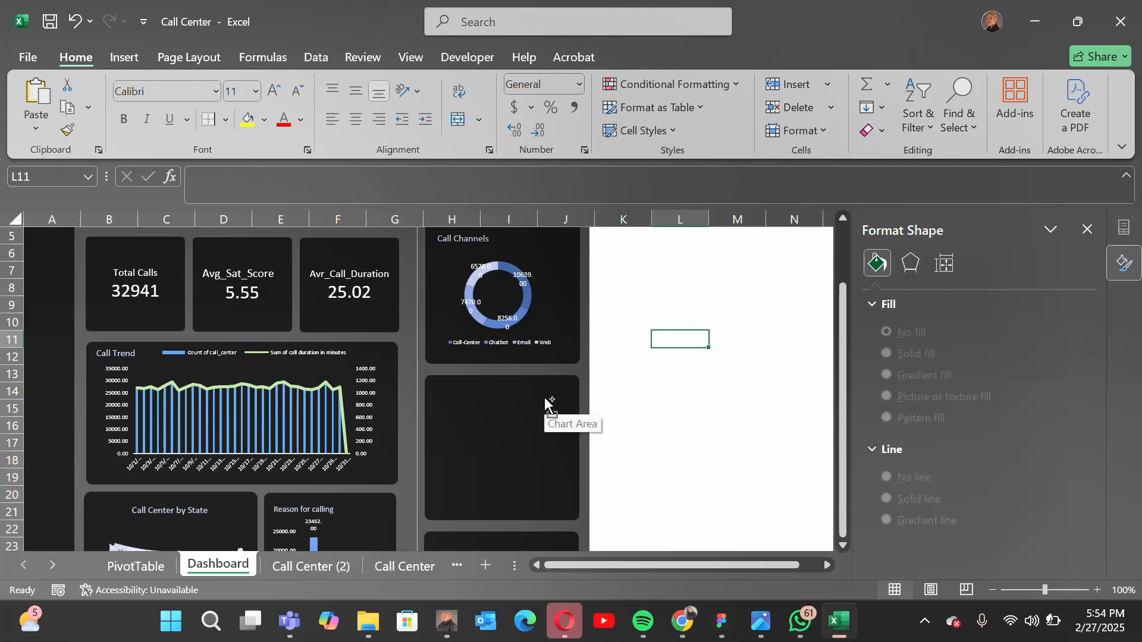
pyautogui.hotkey('ctrl', 'v')
pyautogui.moveTo(778, 332); pyautogui.dragTo(570, 432)
pyautogui.scroll(-1, 560, 523)
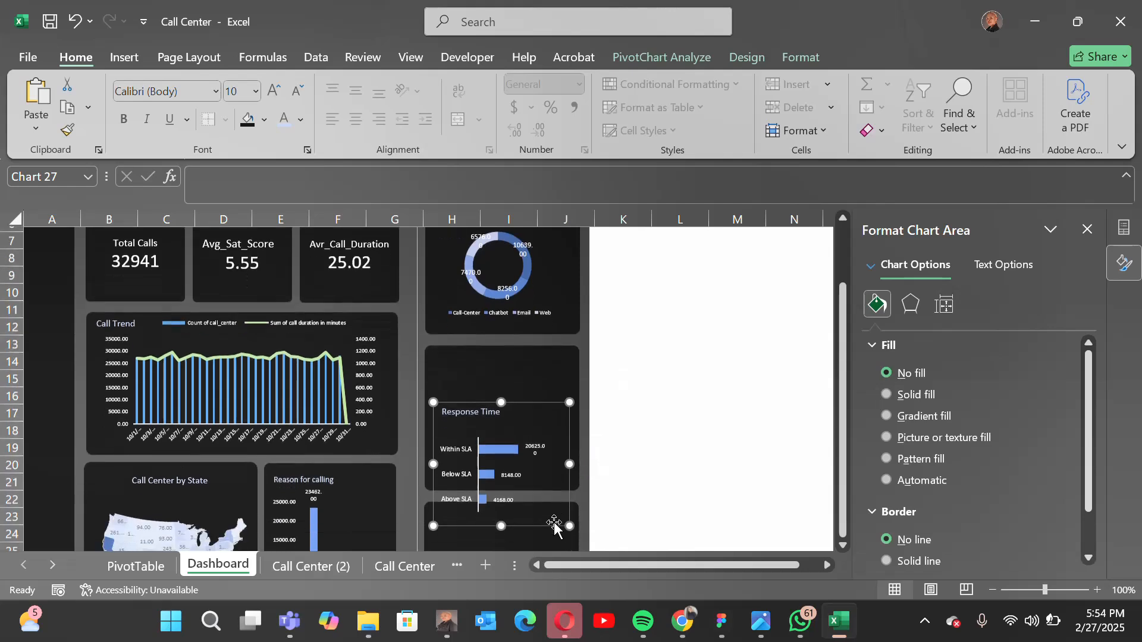
pyautogui.click(530, 365)
pyautogui.moveTo(530, 365); pyautogui.dragTo(529, 390)
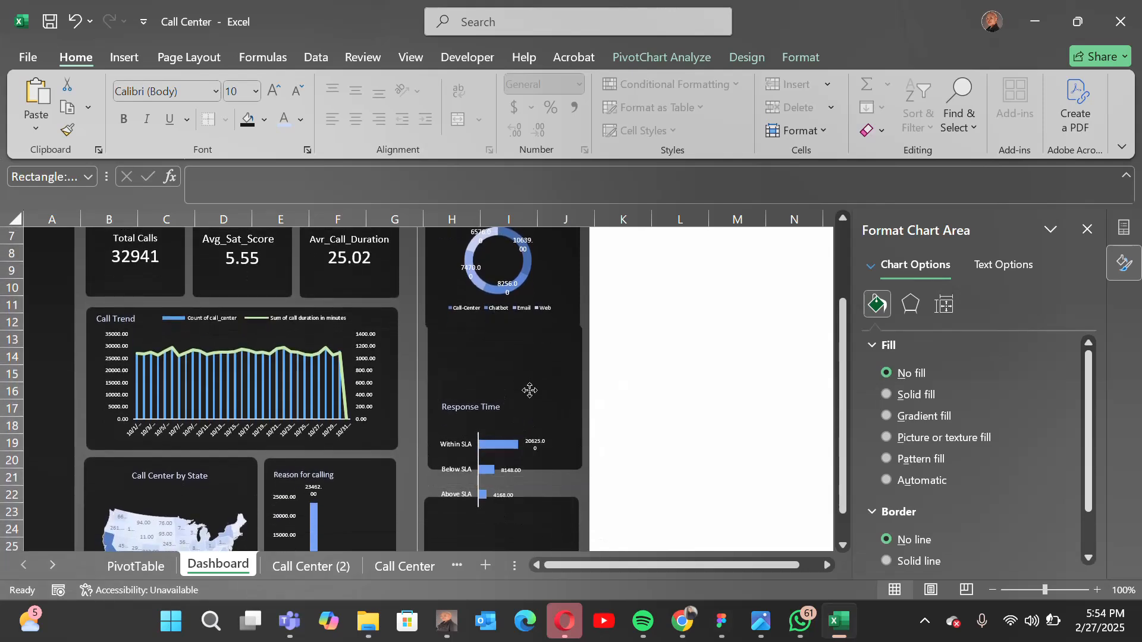
pyautogui.hotkey('ctrl', 'z')
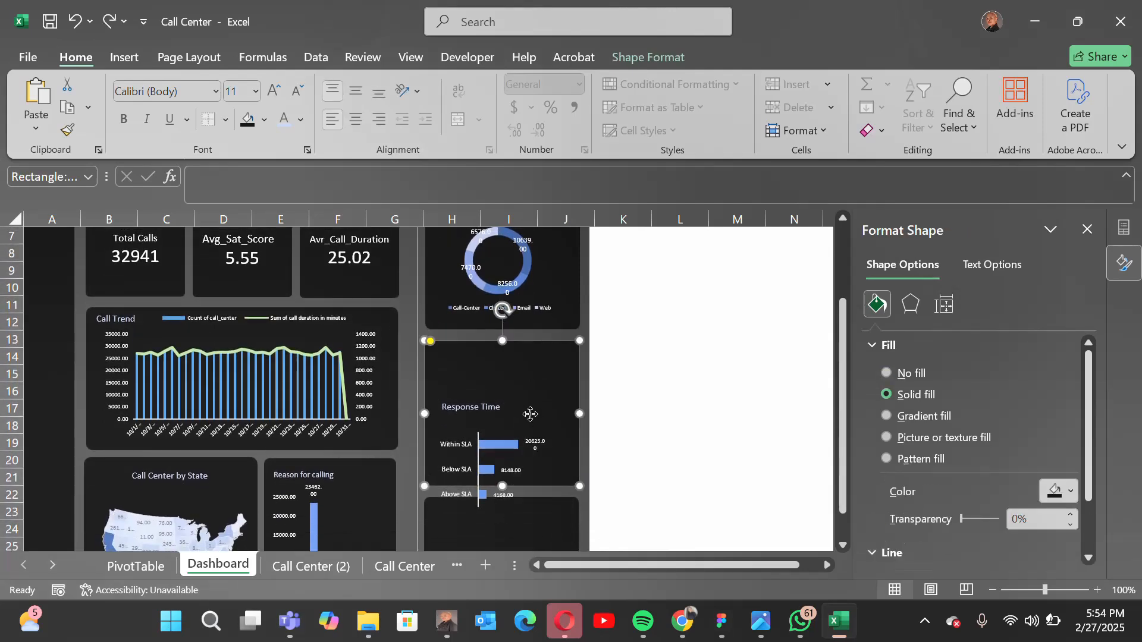
pyautogui.click(619, 426)
pyautogui.click(526, 424)
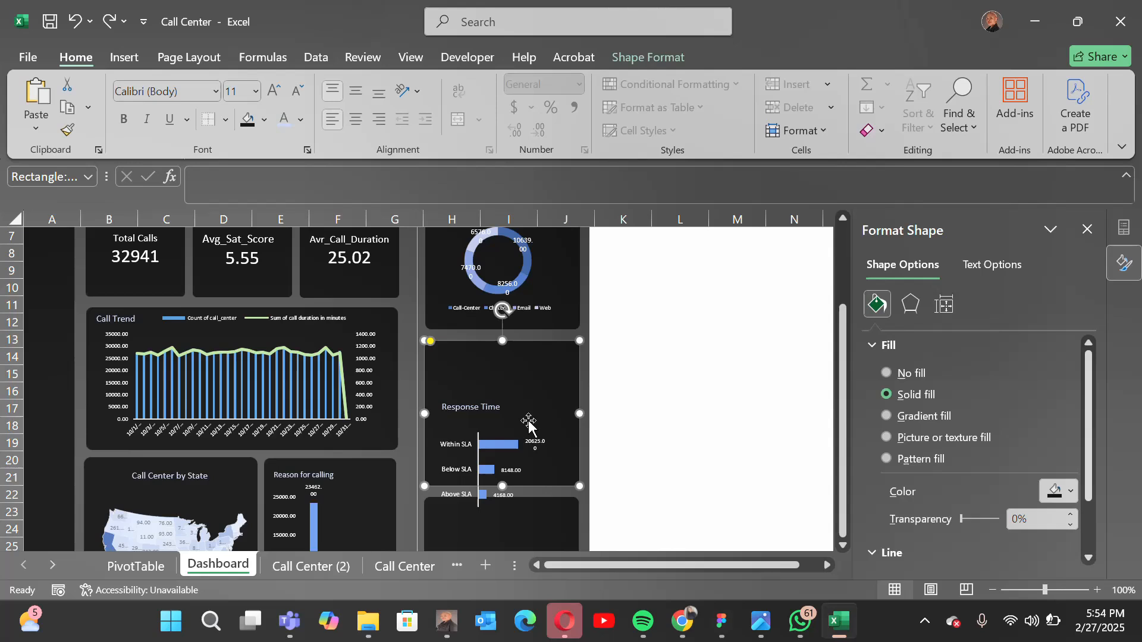
# - Position and resize the Response Time chart to fit inside the card below the Call Channels chart
pyautogui.click(518, 503)
pyautogui.moveTo(538, 398); pyautogui.dragTo(537, 348)
pyautogui.moveTo(570, 473); pyautogui.dragTo(575, 483)
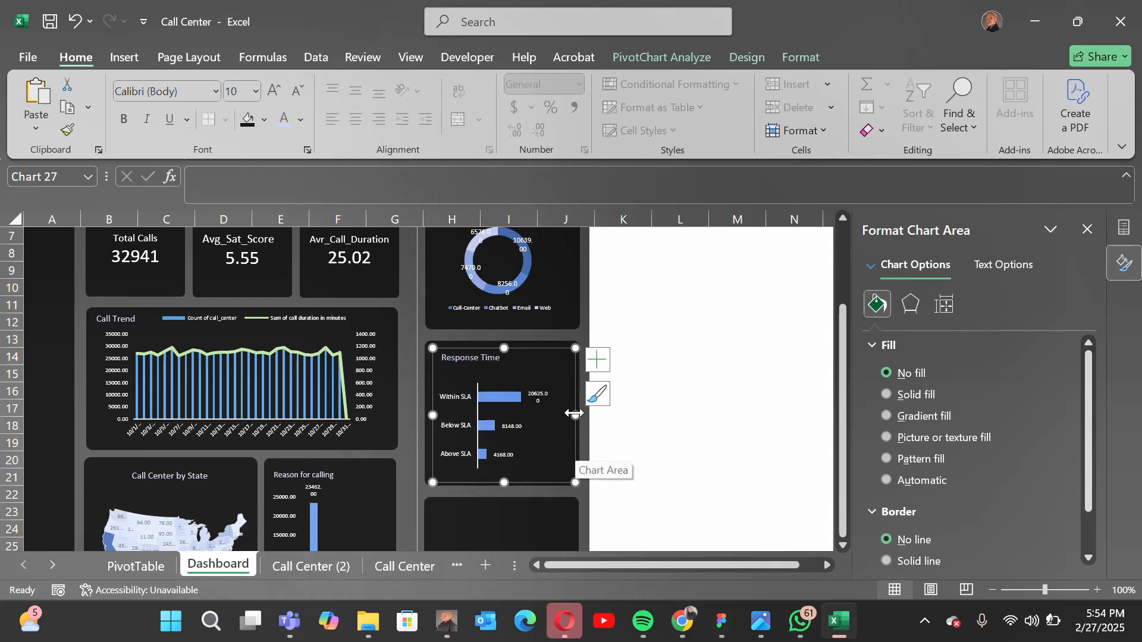
pyautogui.moveTo(575, 413); pyautogui.dragTo(575, 412)
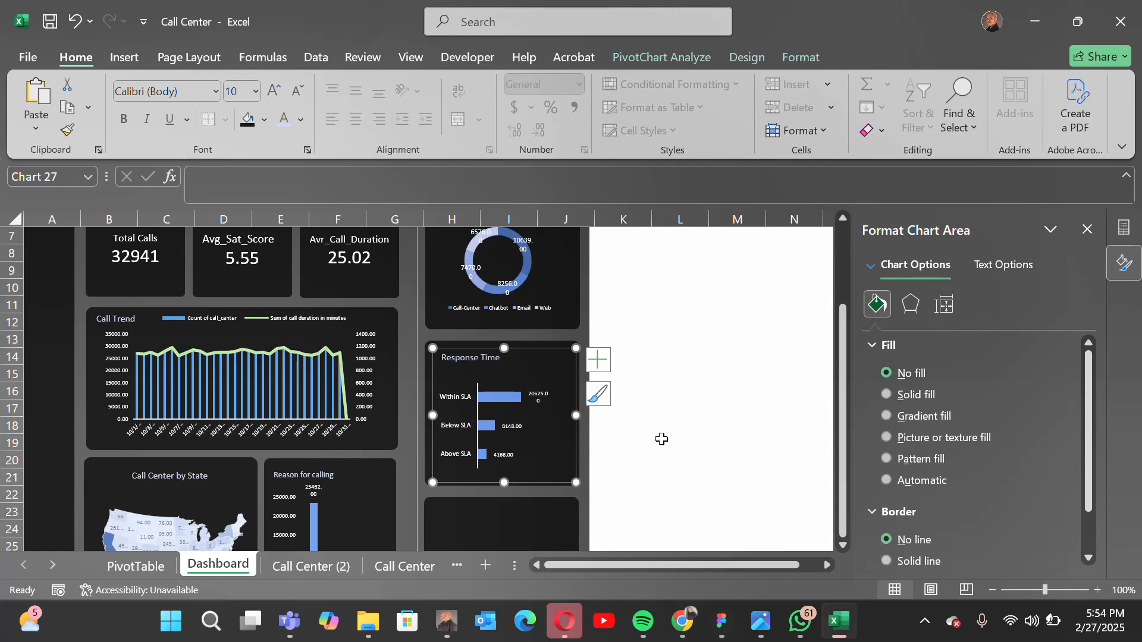
pyautogui.click(475, 353)
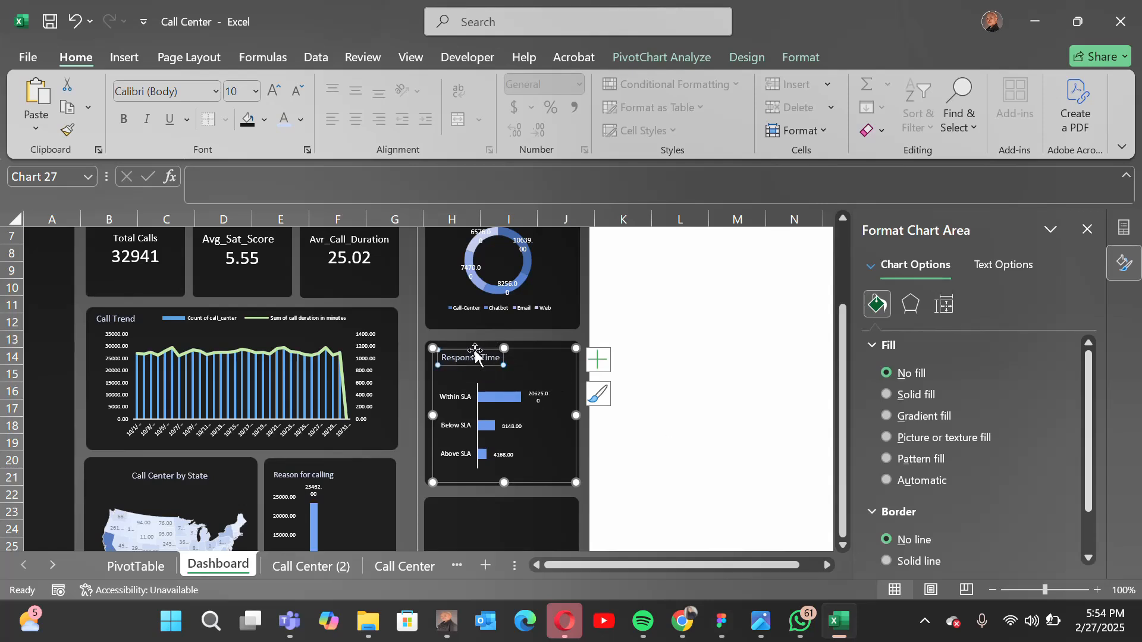
pyautogui.click(525, 351)
pyautogui.moveTo(525, 348); pyautogui.dragTo(523, 349)
pyautogui.scroll(-2, 695, 457)
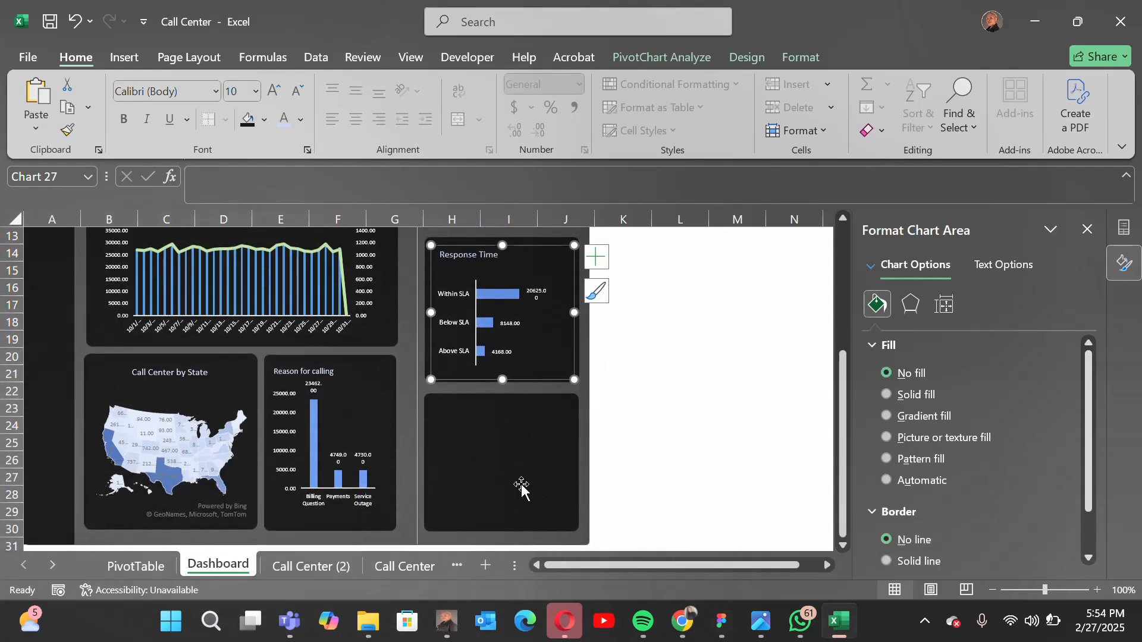
pyautogui.moveTo(648, 564); pyautogui.dragTo(604, 573)
pyautogui.scroll(4, 485, 426)
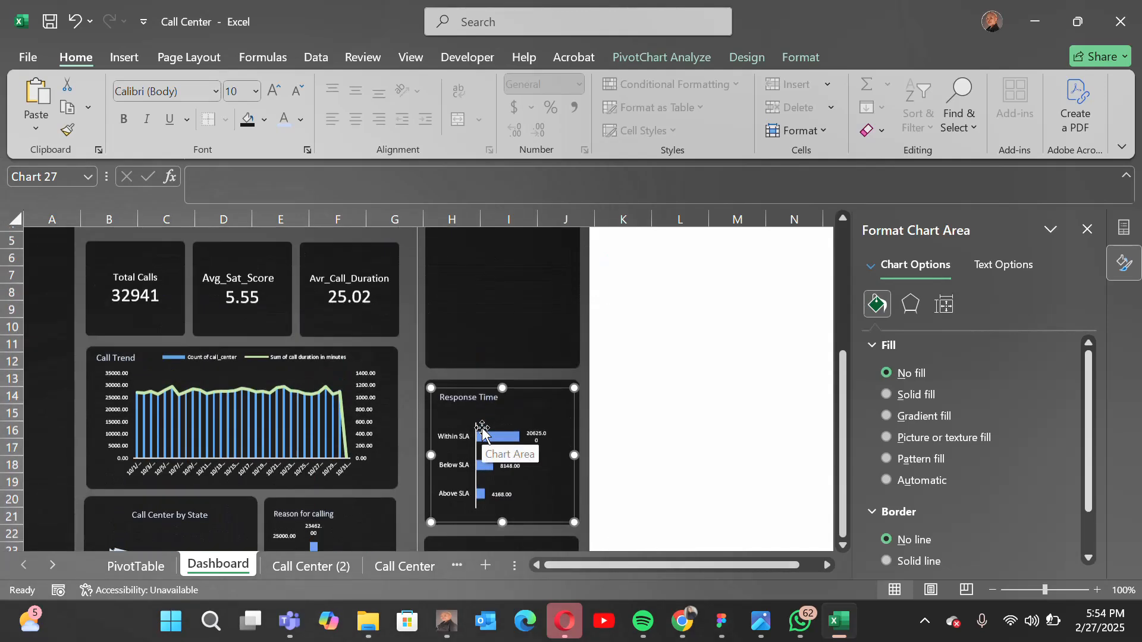
pyautogui.scroll(-5, 634, 395)
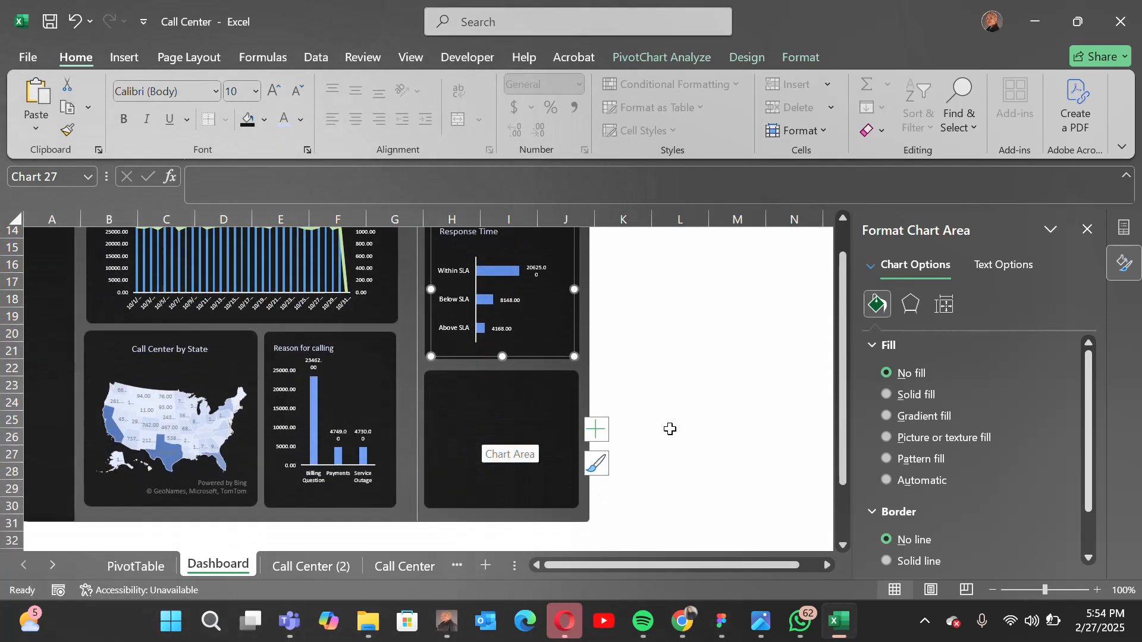
pyautogui.scroll(4, 671, 429)
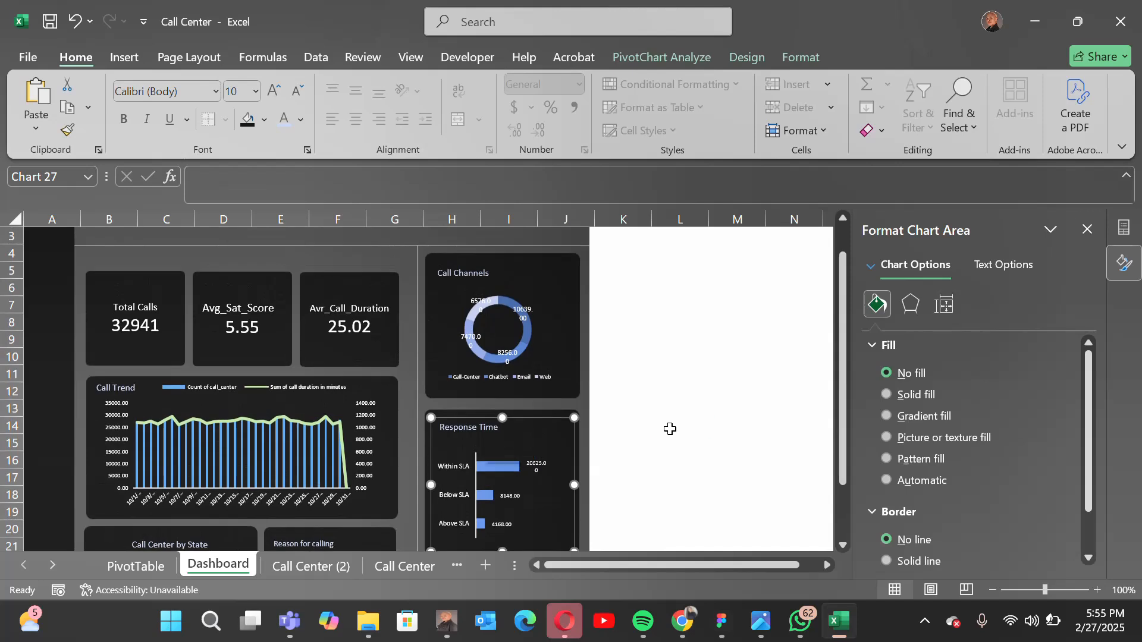
pyautogui.click(670, 426)
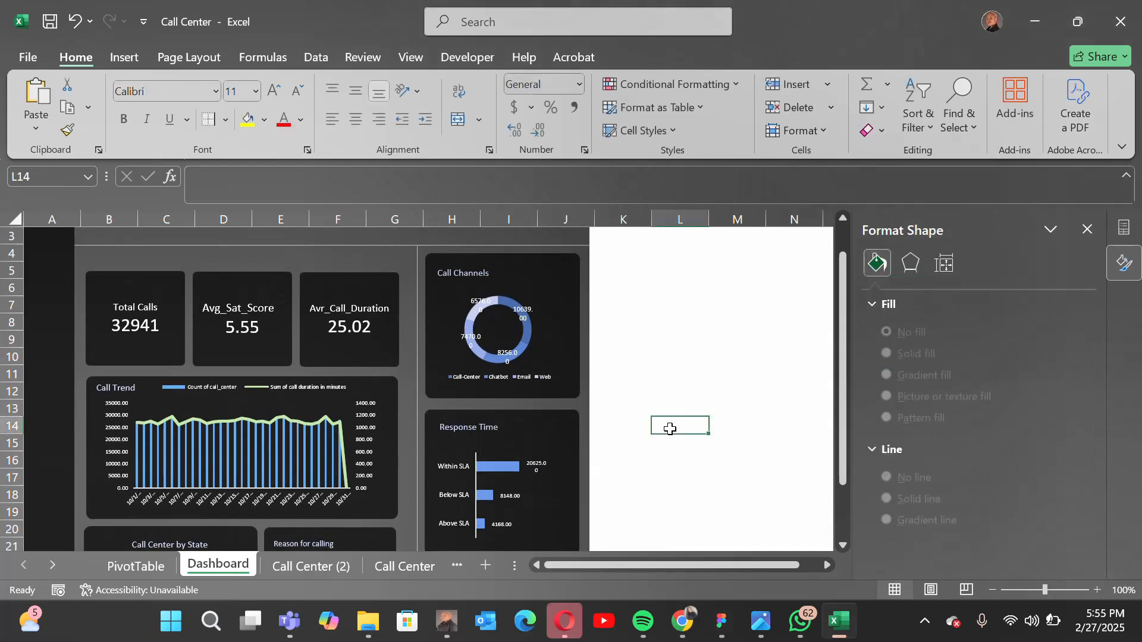
pyautogui.scroll(1, 671, 429)
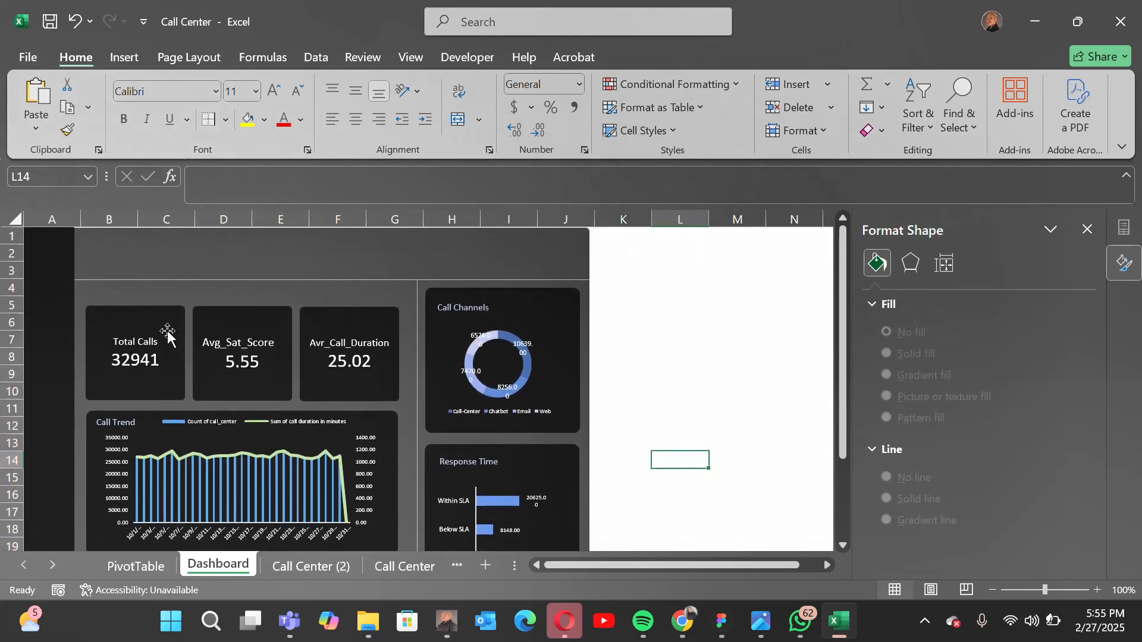
pyautogui.click(105, 357)
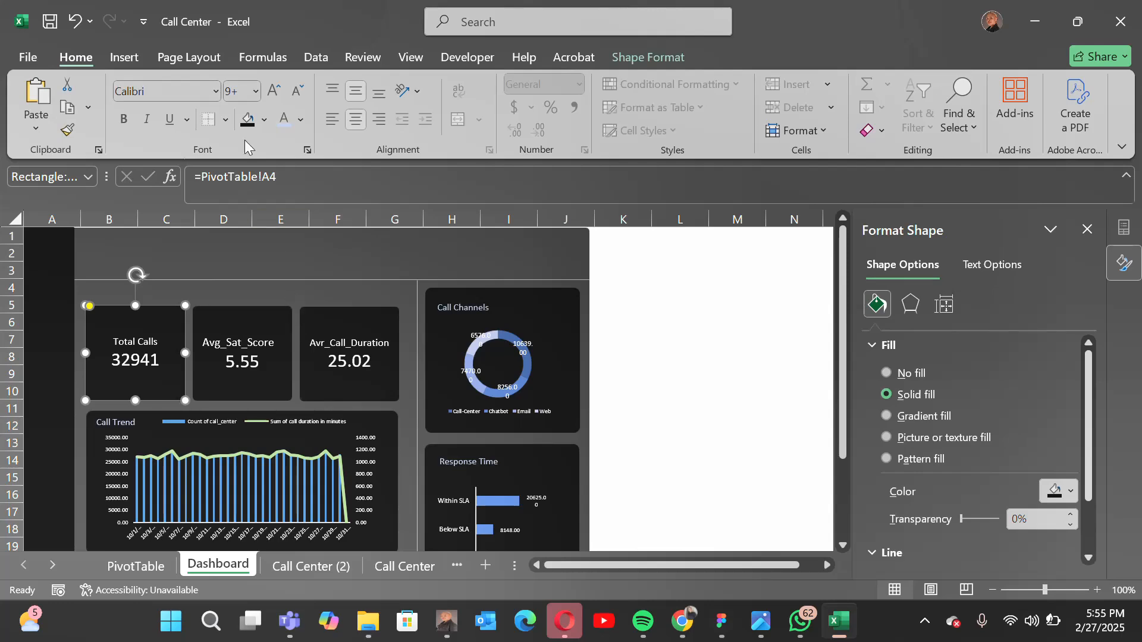
pyautogui.click(126, 53)
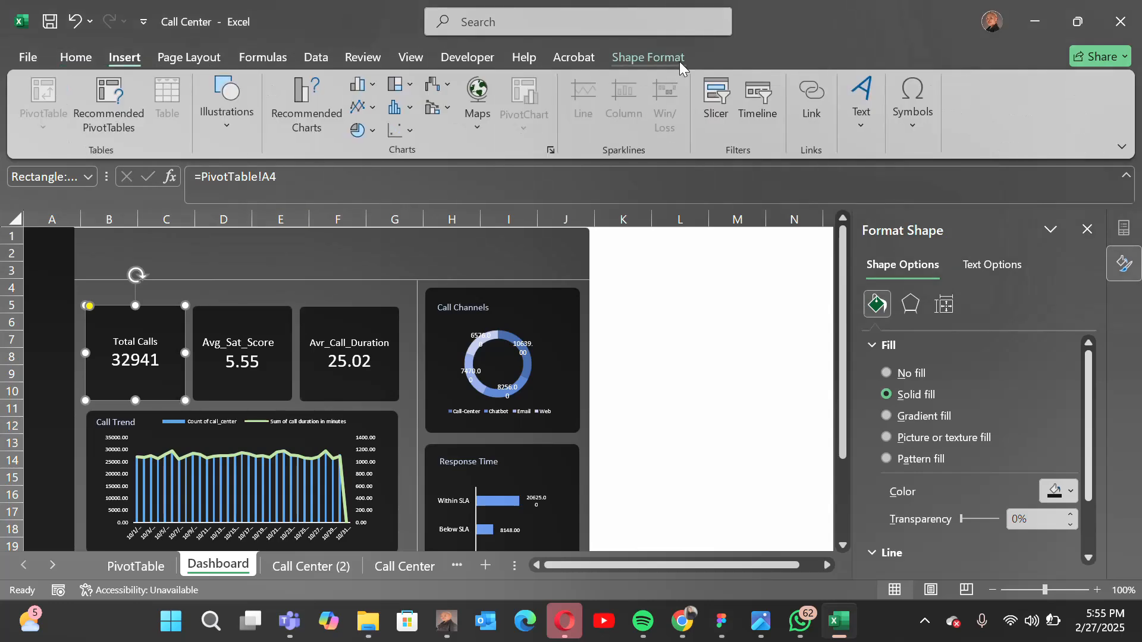
pyautogui.click(720, 109)
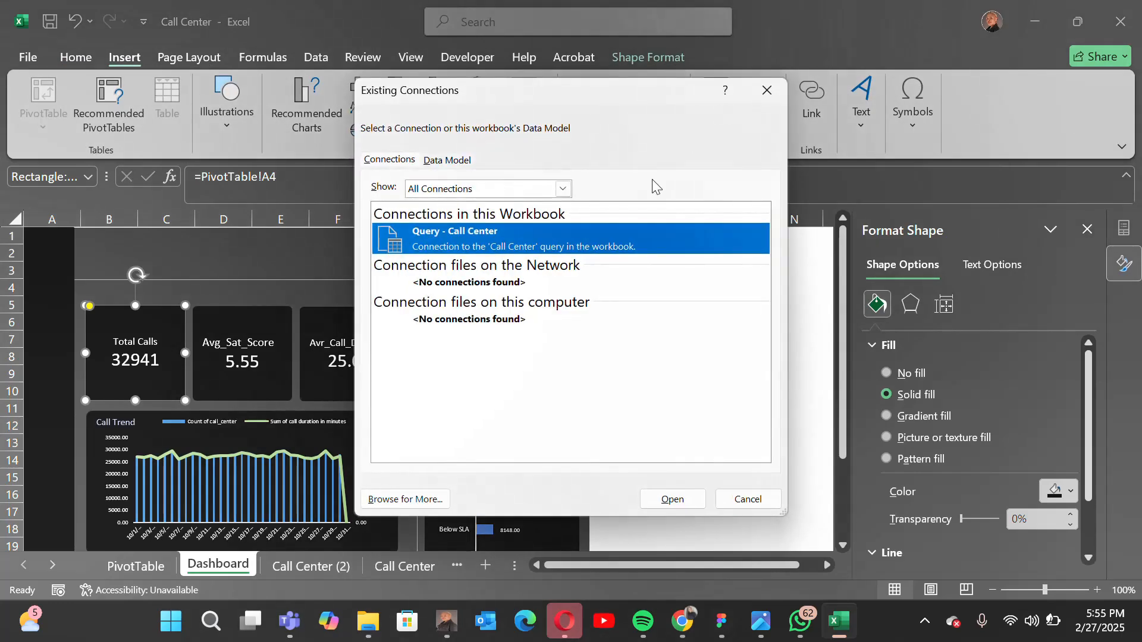
pyautogui.click(762, 97)
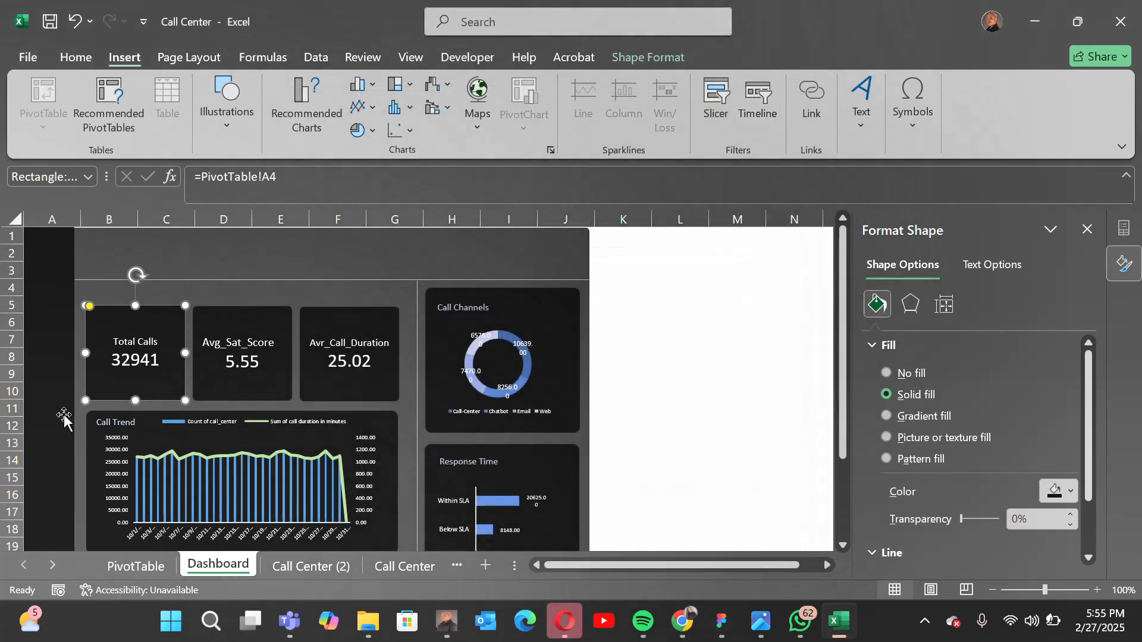
pyautogui.click(91, 427)
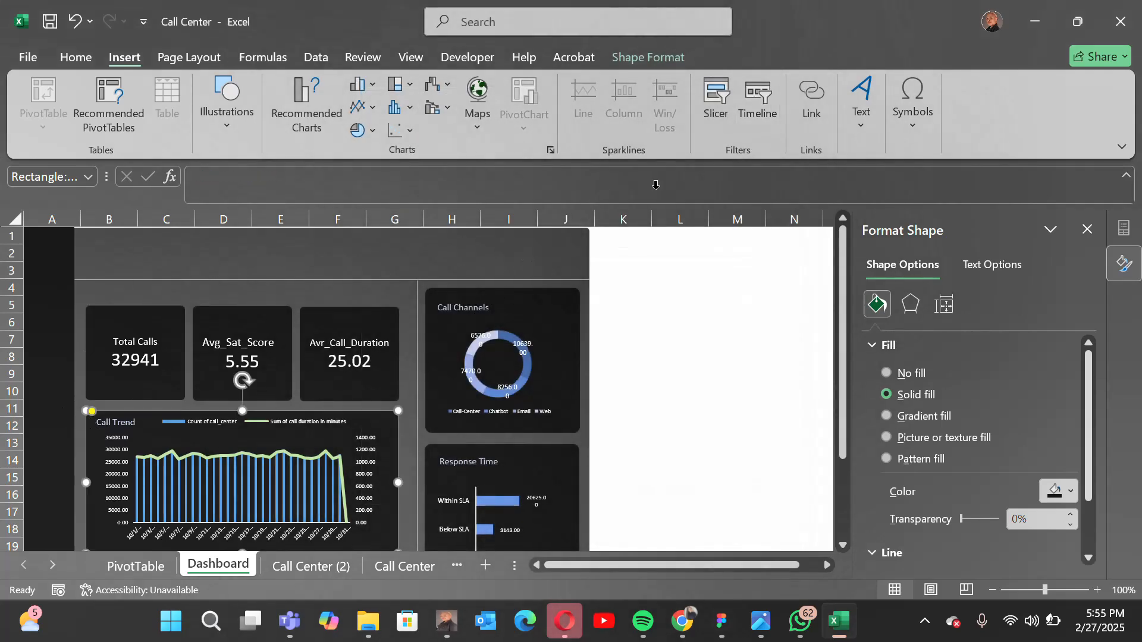
pyautogui.click(715, 117)
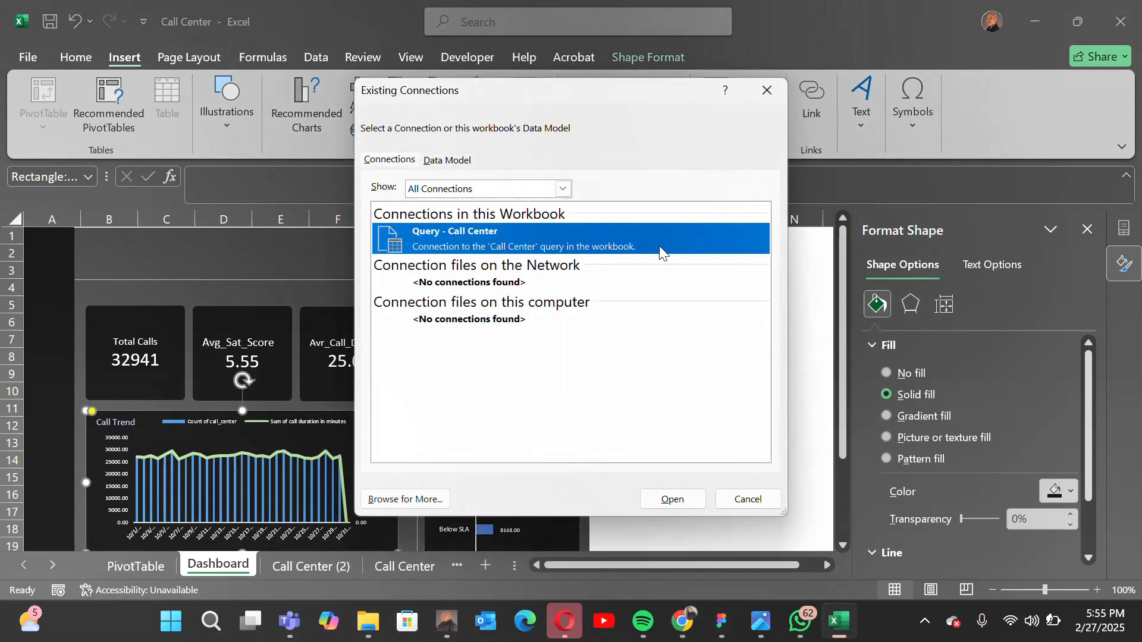
pyautogui.click(765, 89)
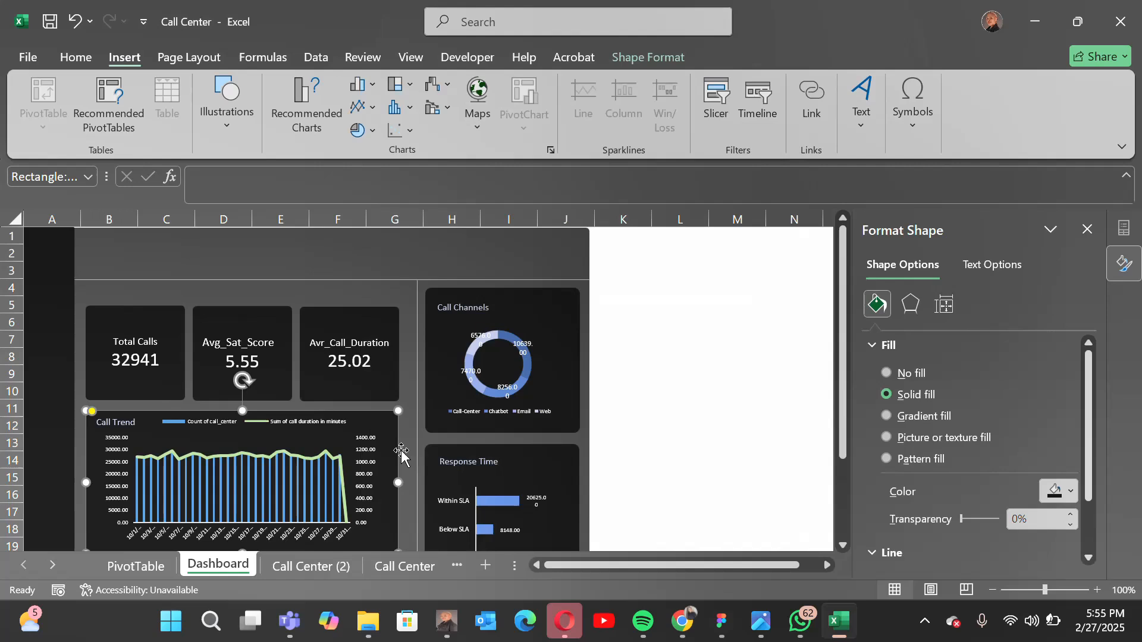
# - Insert slicers for the channel and reason fields from the Call Trend pivot chart
pyautogui.click(326, 470)
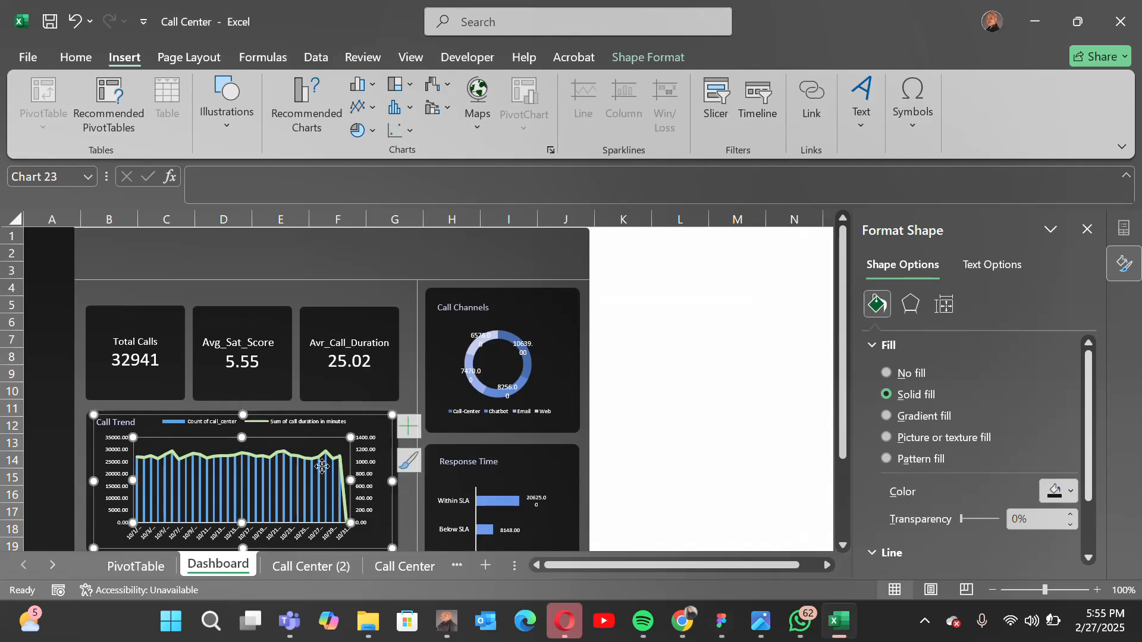
pyautogui.click(716, 101)
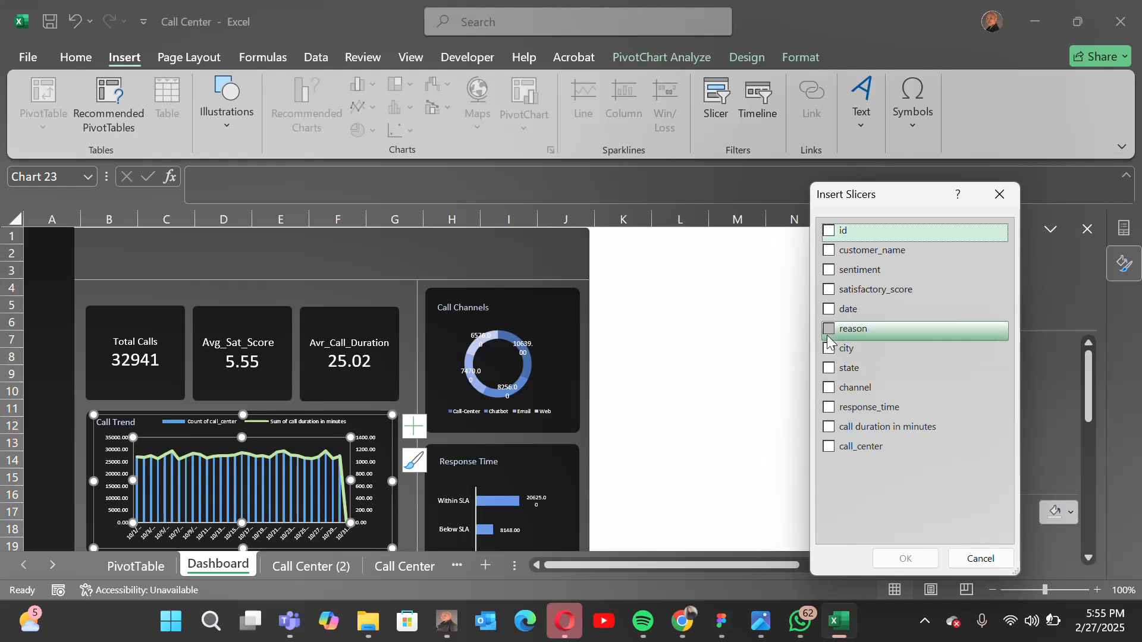
pyautogui.click(829, 388)
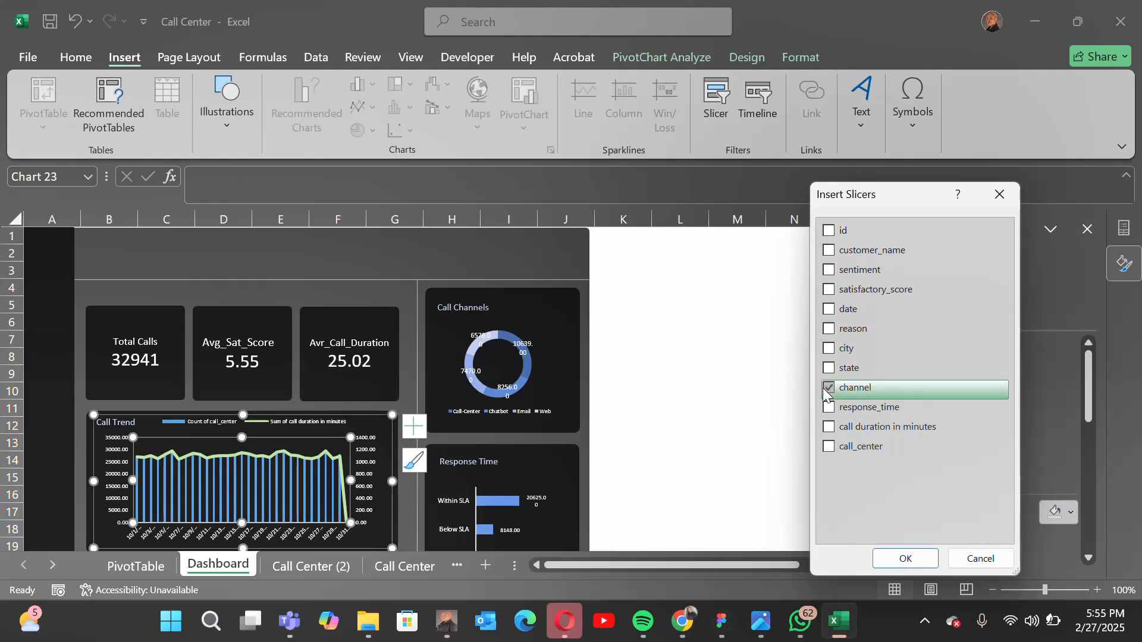
pyautogui.click(830, 332)
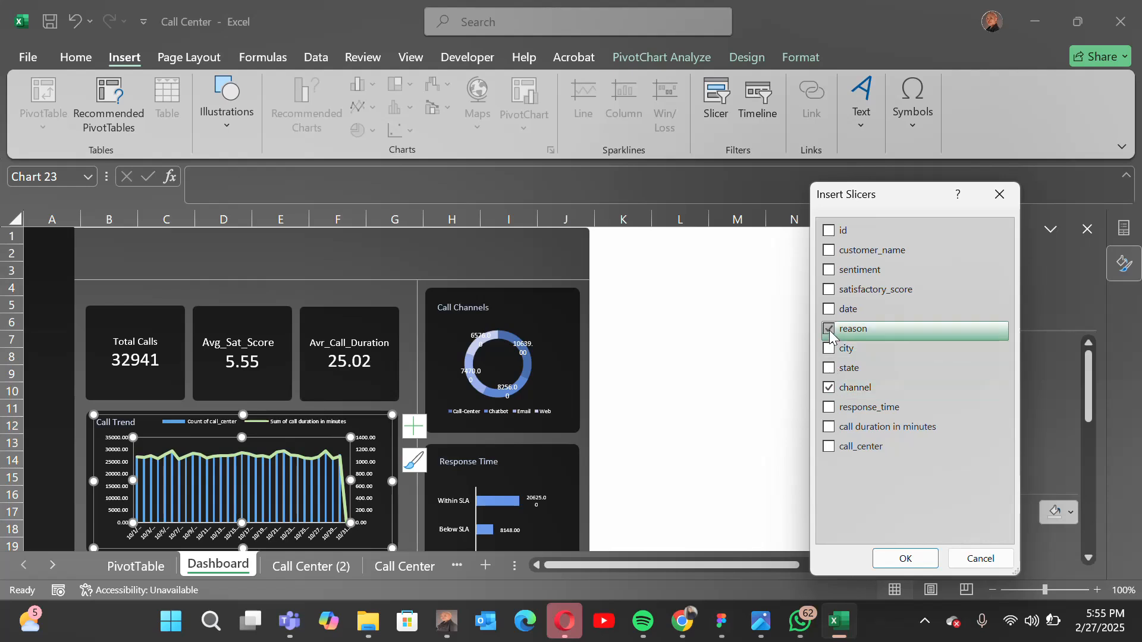
pyautogui.click(906, 559)
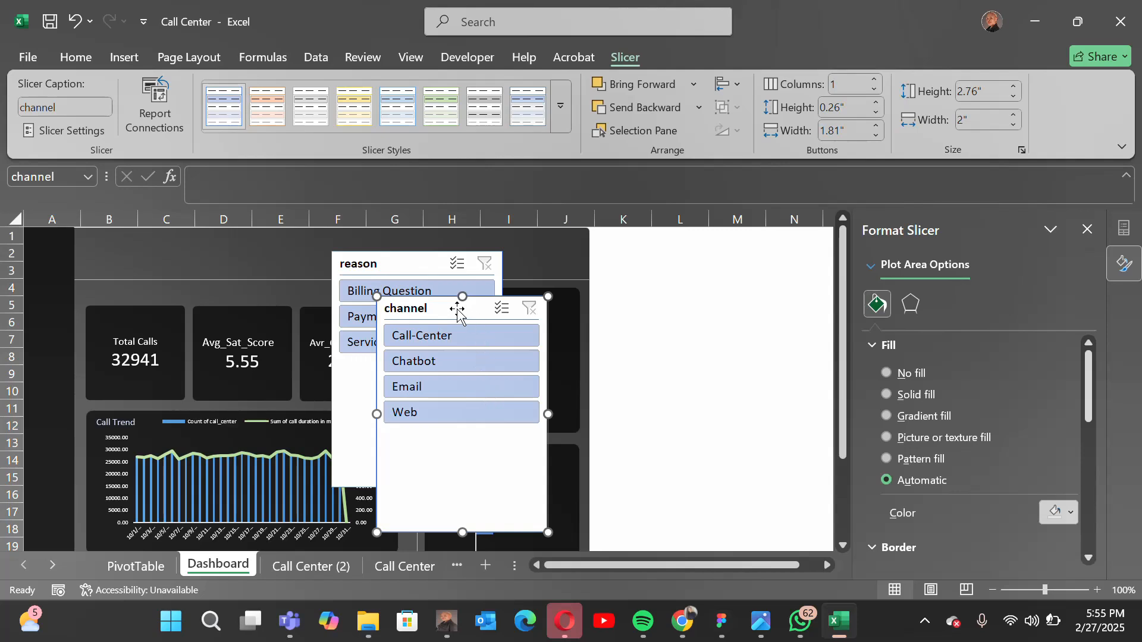
# - Move the channel slicer beside the reason slicer, set it to 4 columns and resize it to about 0.6" high and 2.38" wide
pyautogui.moveTo(456, 307); pyautogui.dragTo(607, 270)
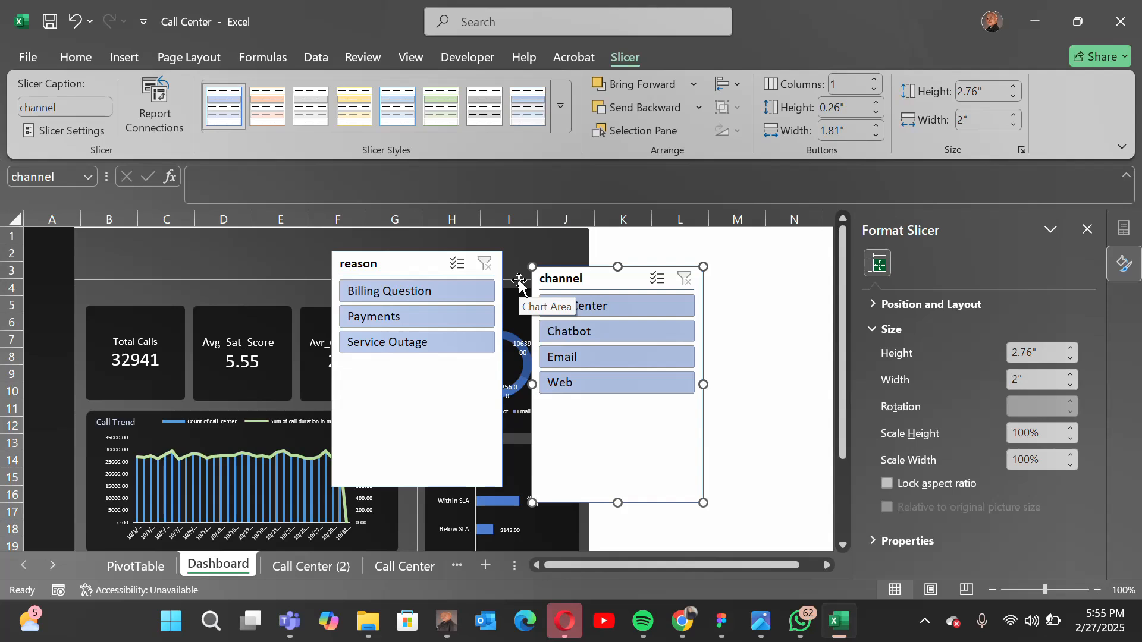
pyautogui.click(874, 79)
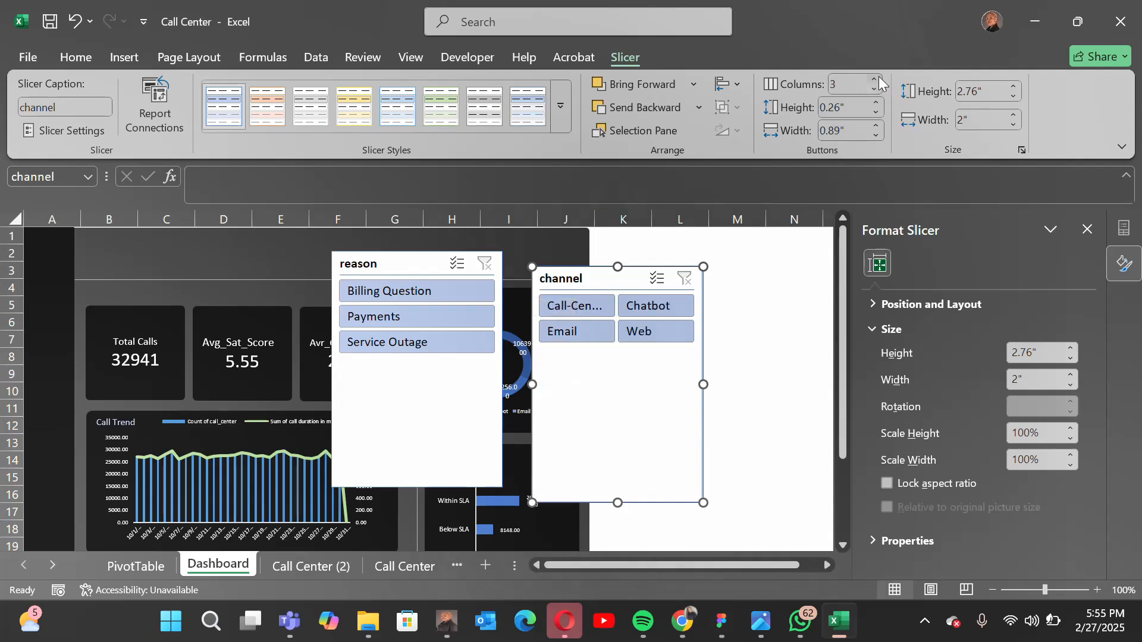
pyautogui.click(875, 79)
pyautogui.click(874, 79)
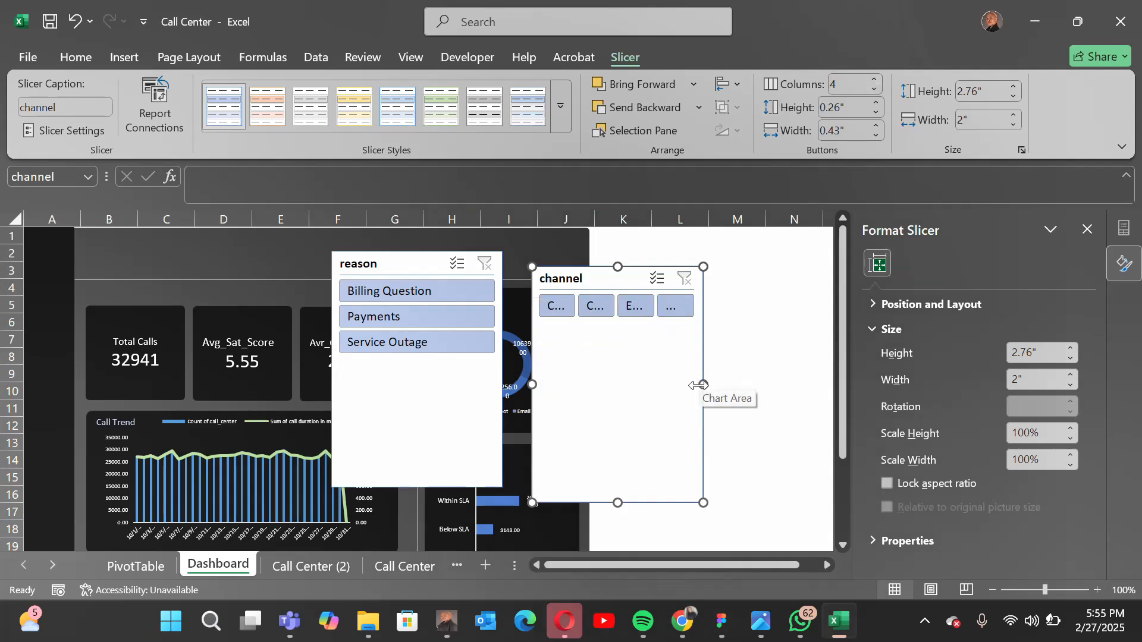
pyautogui.moveTo(699, 385); pyautogui.dragTo(736, 351)
pyautogui.moveTo(636, 505); pyautogui.dragTo(633, 328)
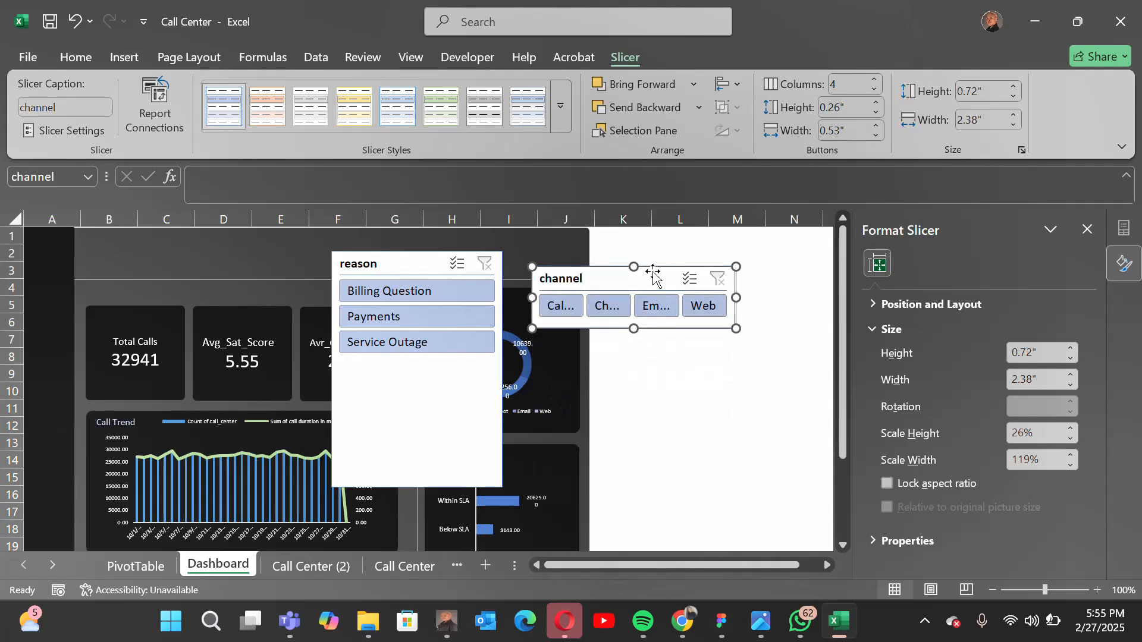
pyautogui.moveTo(635, 269); pyautogui.dragTo(634, 278)
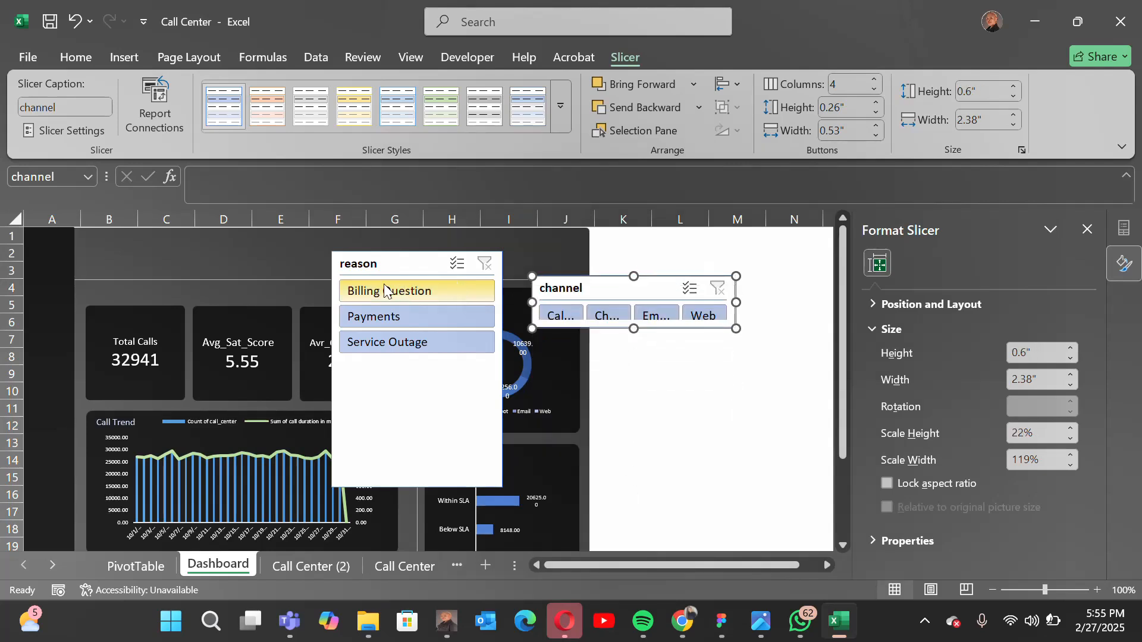
# - Set the reason slicer to 3 columns, resize it to about 0.68" by 3.13", and move it onto the dashboard's header area
pyautogui.click(397, 260)
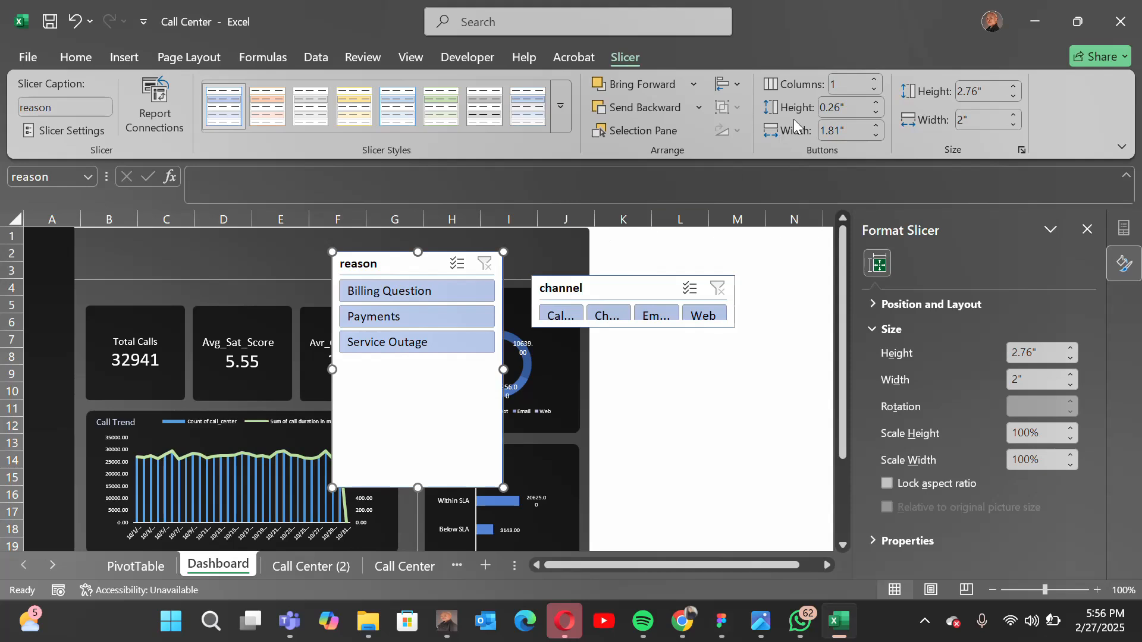
pyautogui.click(874, 79)
pyautogui.click(874, 78)
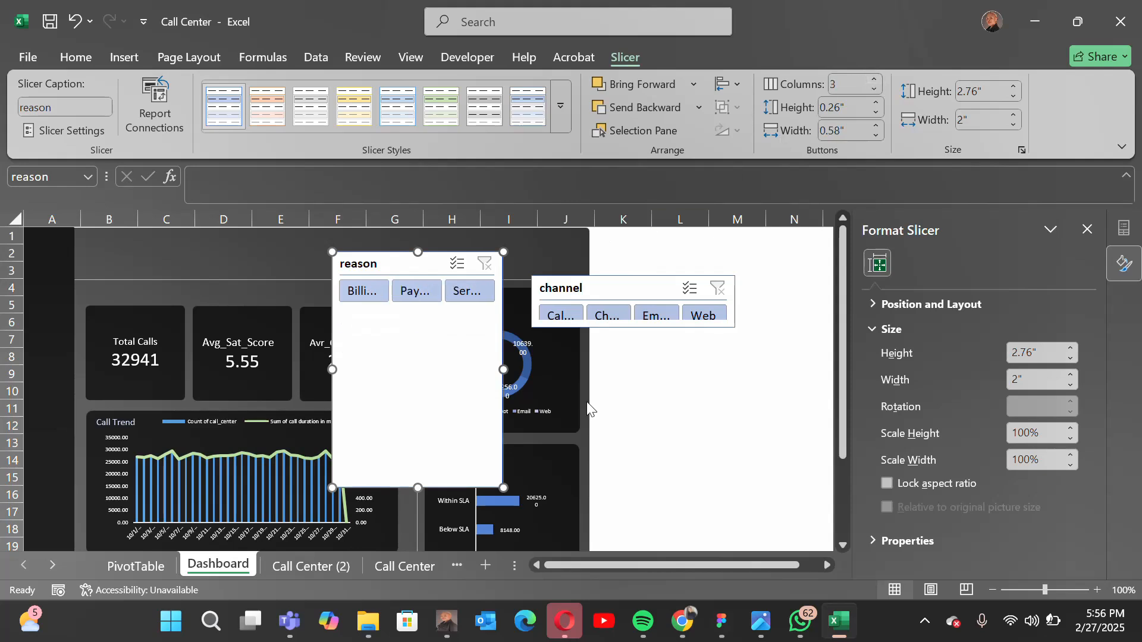
pyautogui.moveTo(503, 370); pyautogui.dragTo(600, 368)
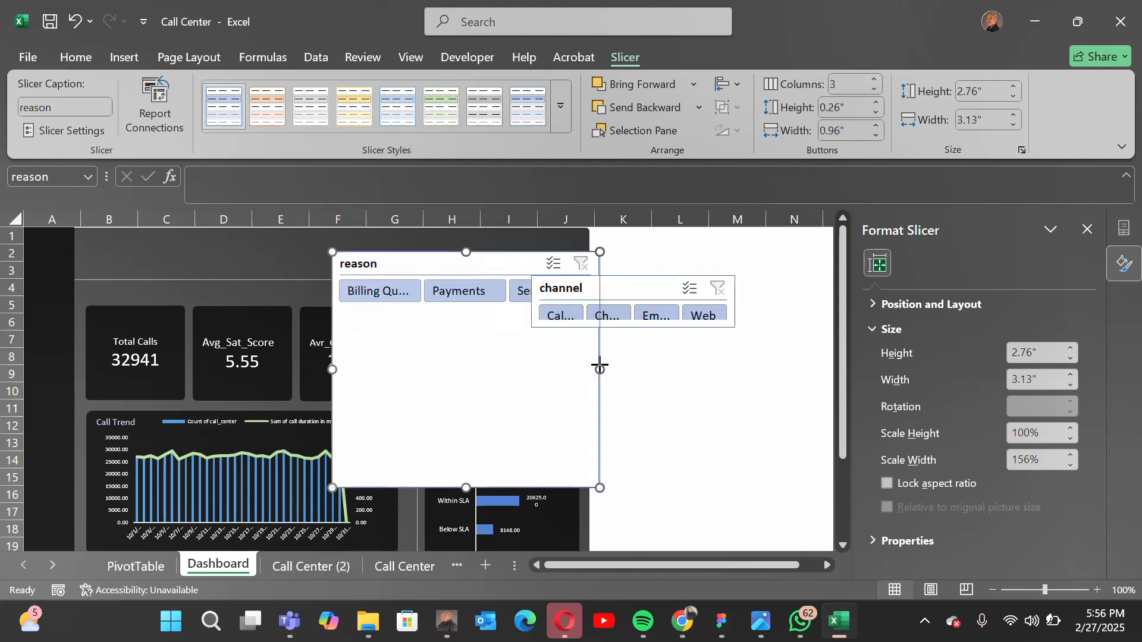
pyautogui.moveTo(461, 482); pyautogui.dragTo(460, 309)
pyautogui.moveTo(485, 256); pyautogui.dragTo(381, 245)
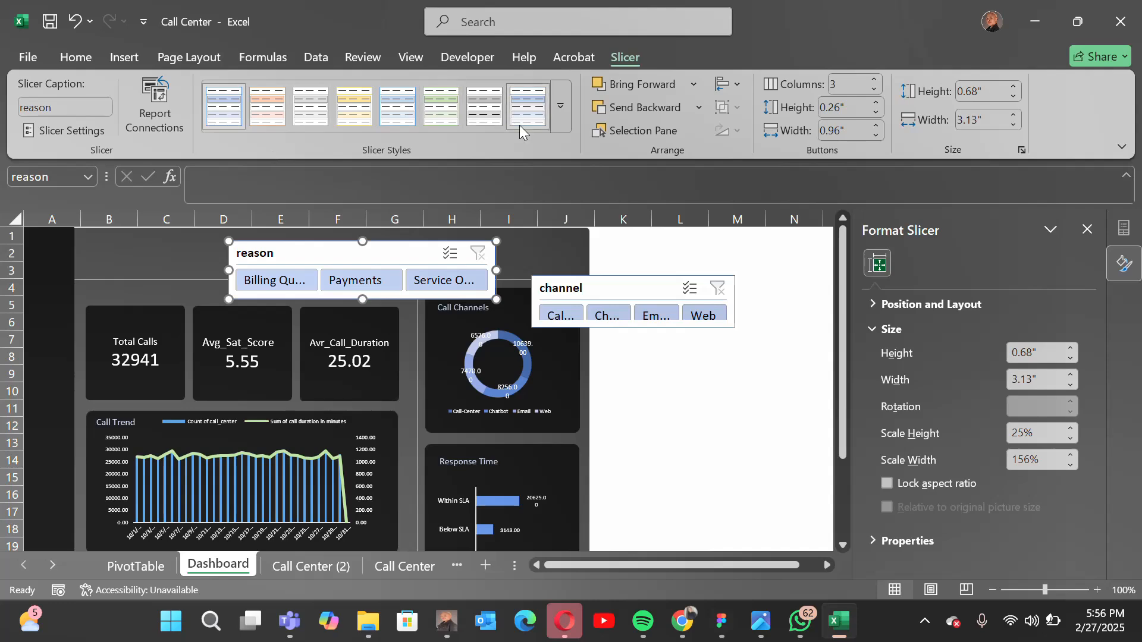
# - Start a new slicer style and give its Whole Slicer element font size 8 in light green (Accent 6, Lighter 60%)
pyautogui.click(566, 102)
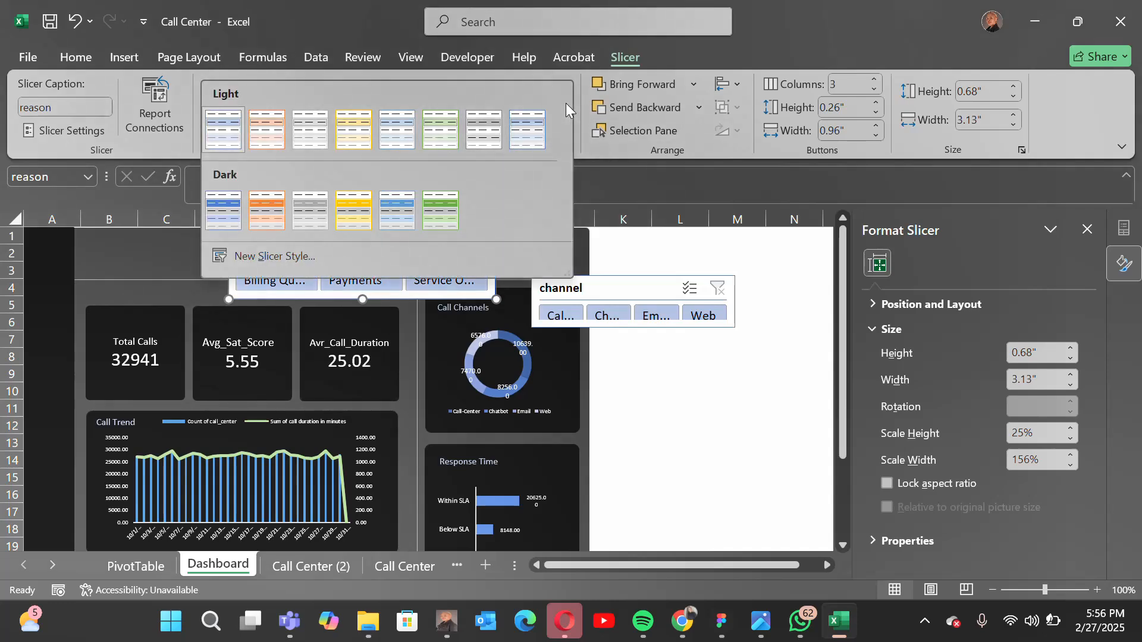
pyautogui.click(312, 256)
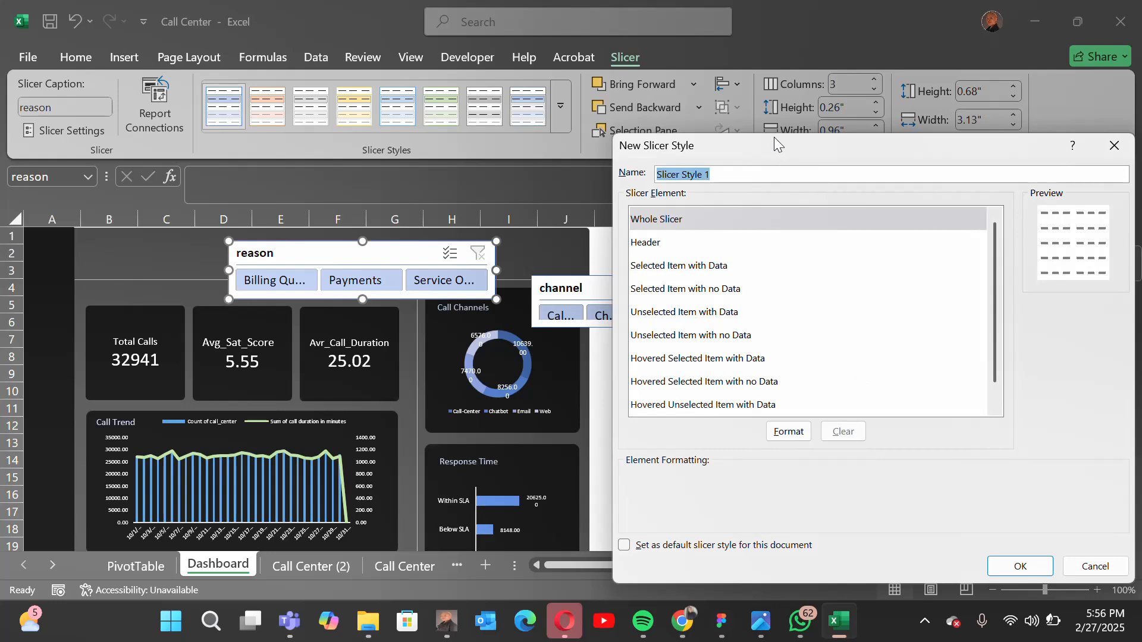
pyautogui.moveTo(802, 151); pyautogui.dragTo(700, 95)
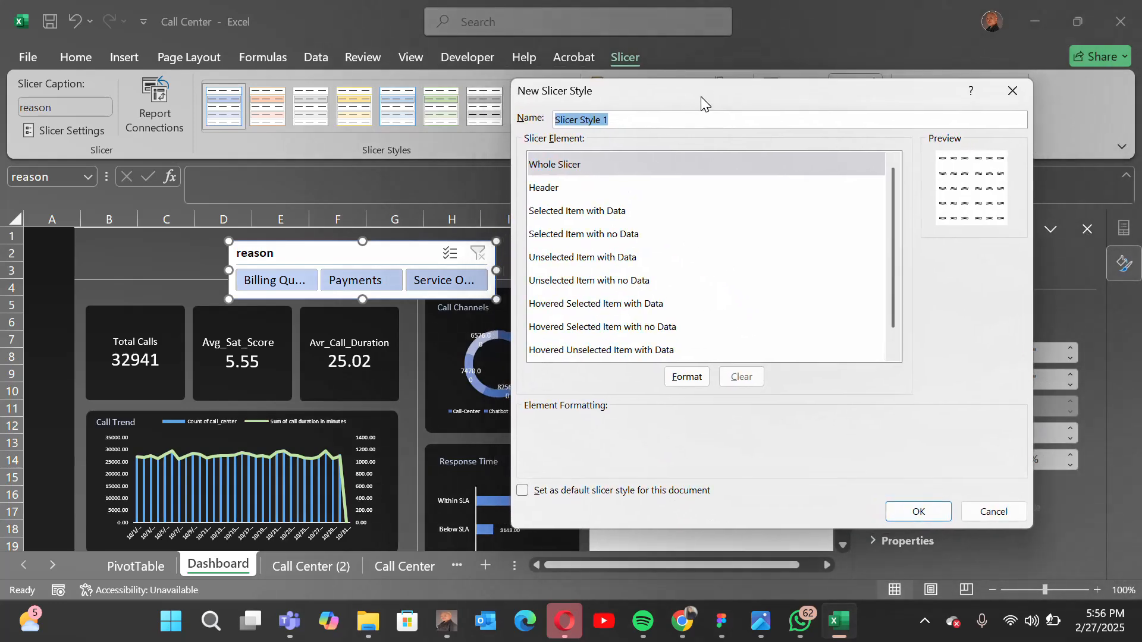
pyautogui.click(684, 378)
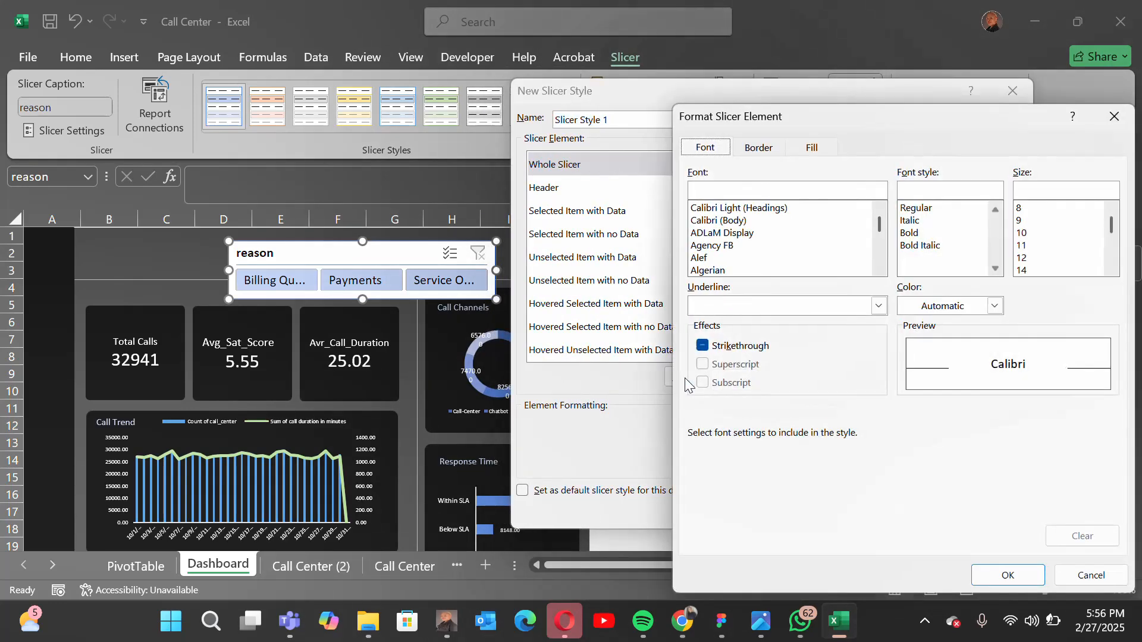
pyautogui.moveTo(827, 117); pyautogui.dragTo(793, 119)
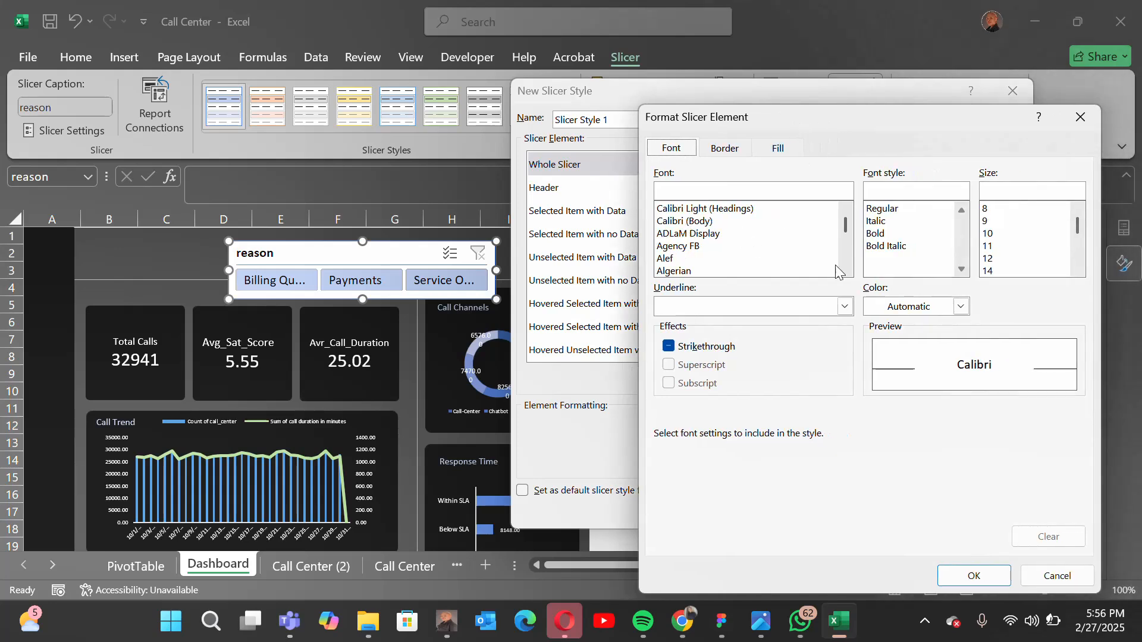
pyautogui.click(992, 213)
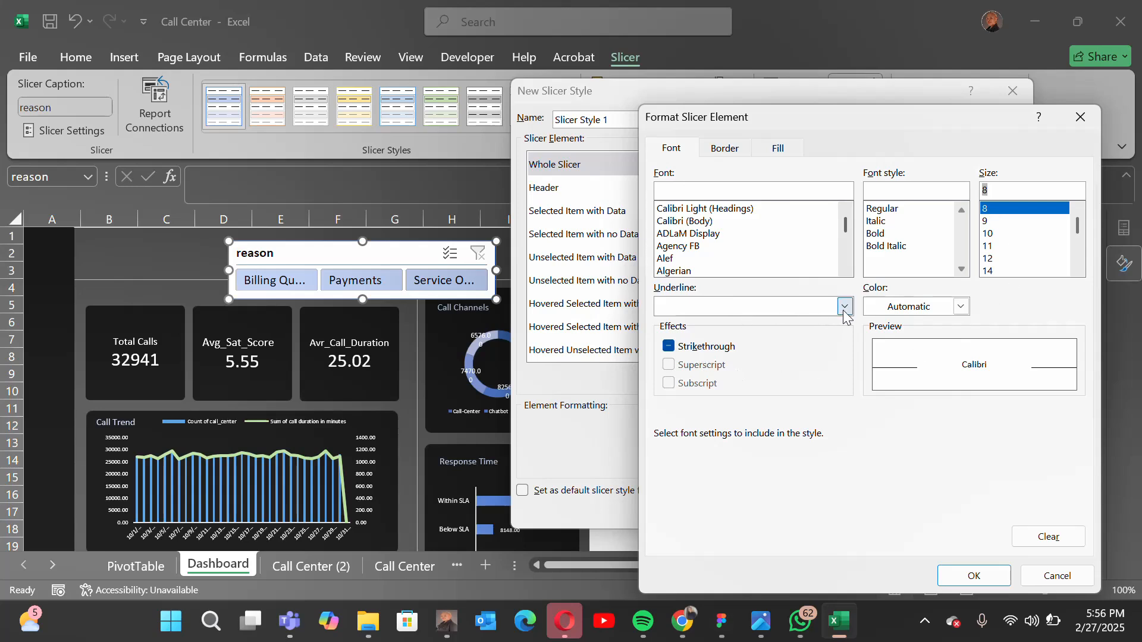
pyautogui.click(961, 307)
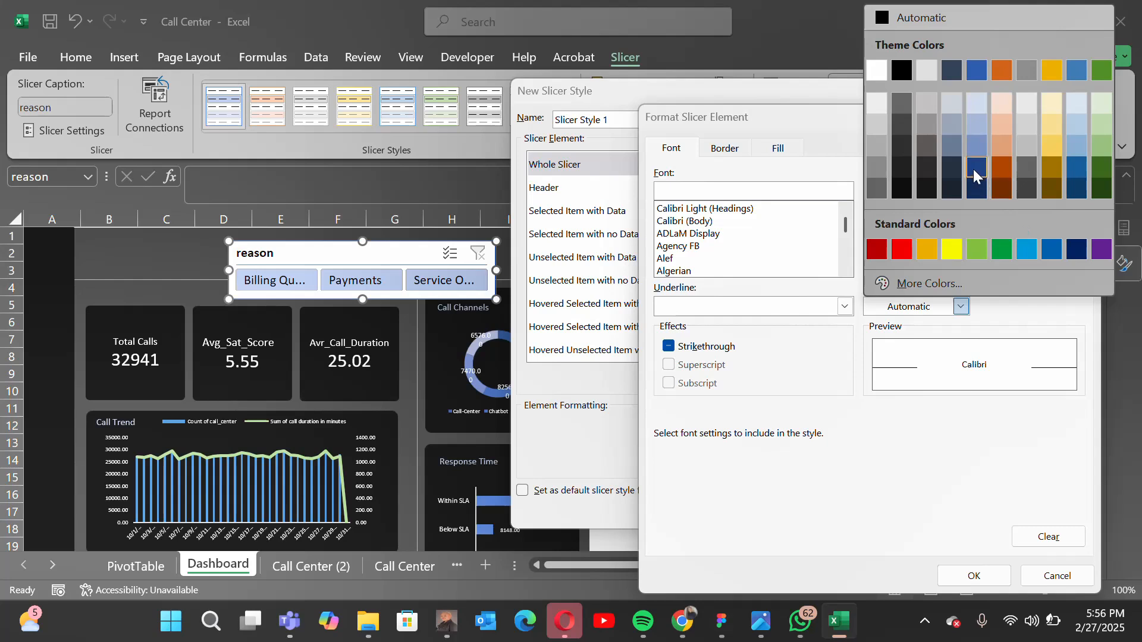
pyautogui.click(1101, 124)
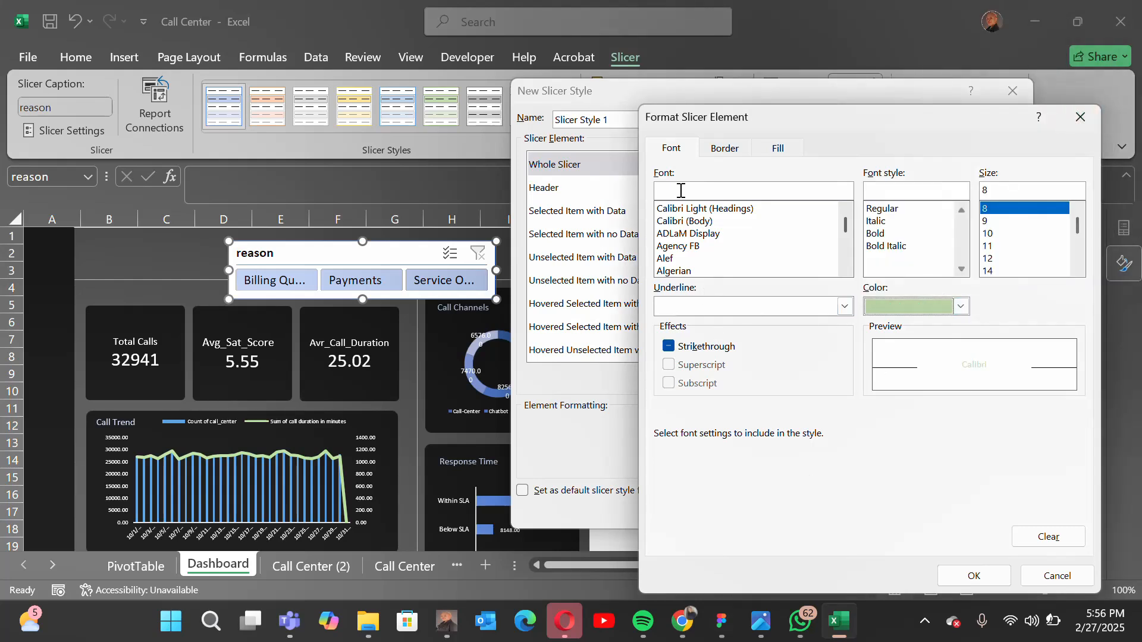
# - Set the Whole Slicer fill's pattern color to near-black, save the new style and apply it to the reason slicer
pyautogui.click(779, 149)
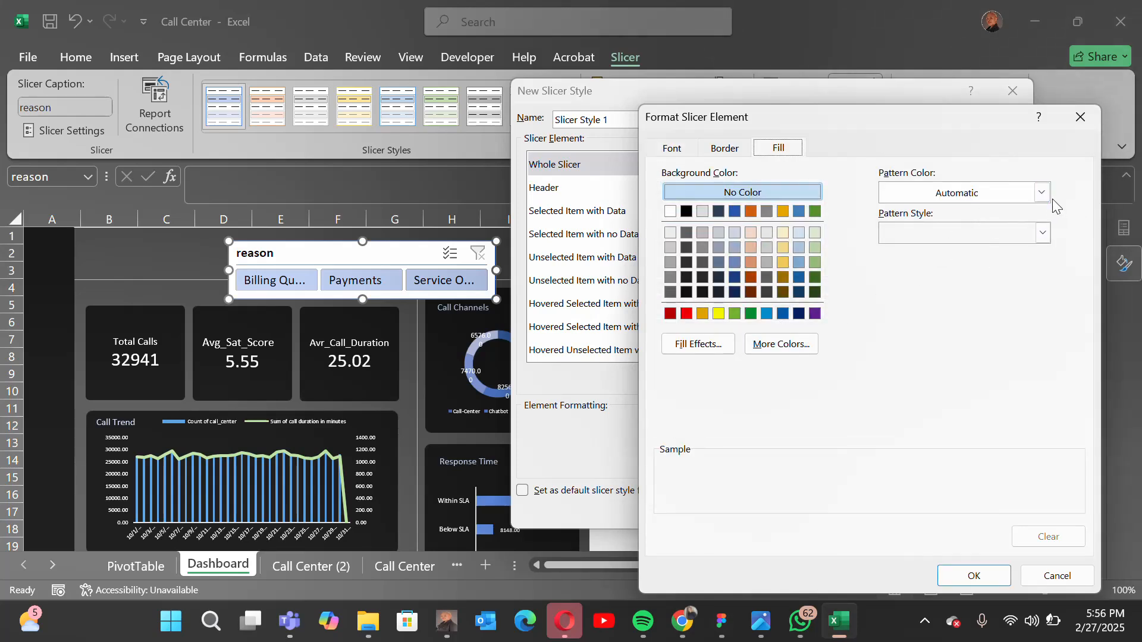
pyautogui.click(1041, 194)
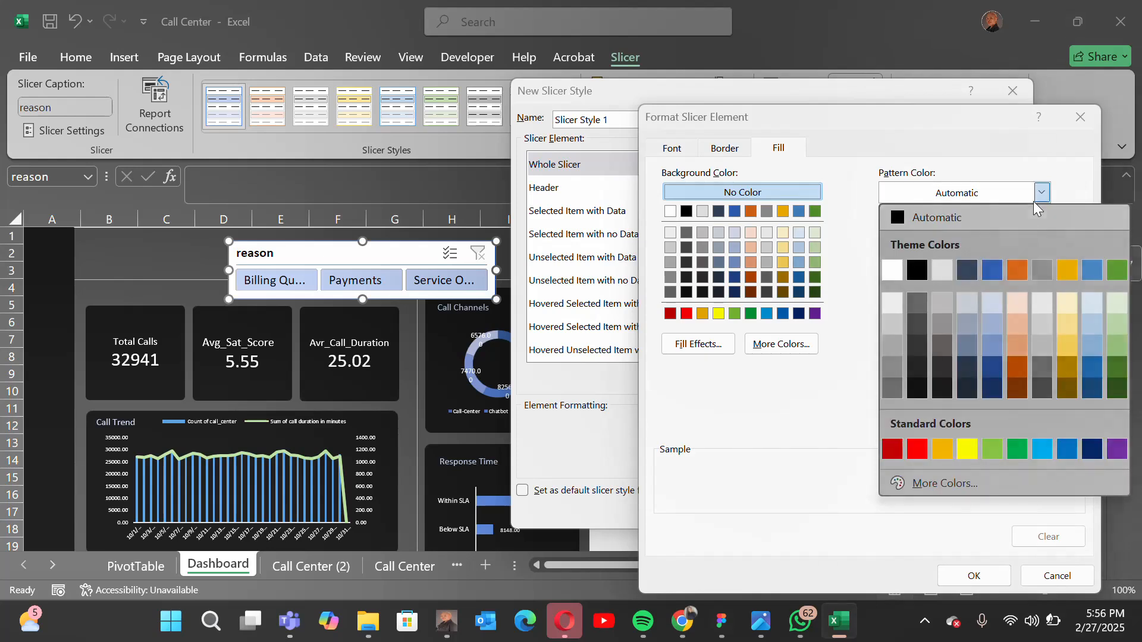
pyautogui.click(911, 370)
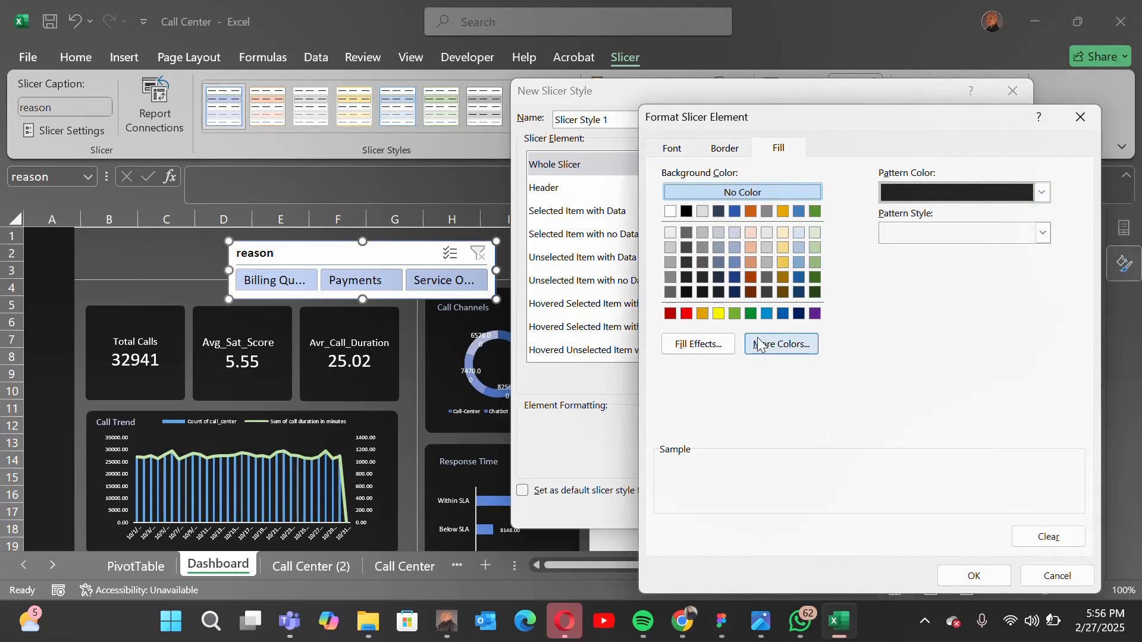
pyautogui.click(974, 576)
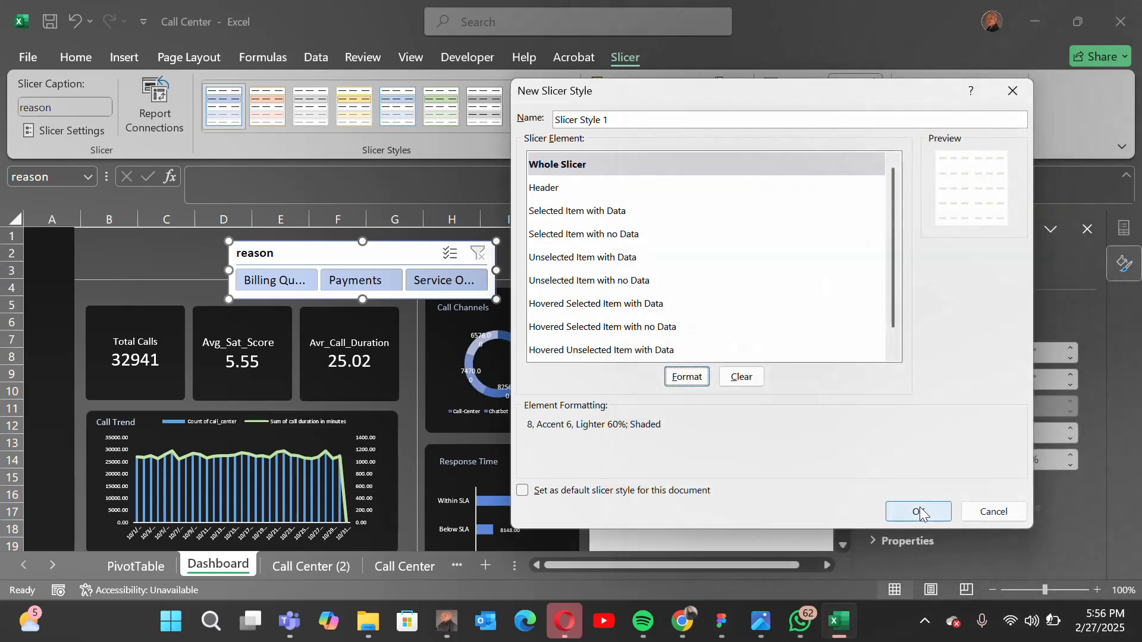
pyautogui.click(919, 512)
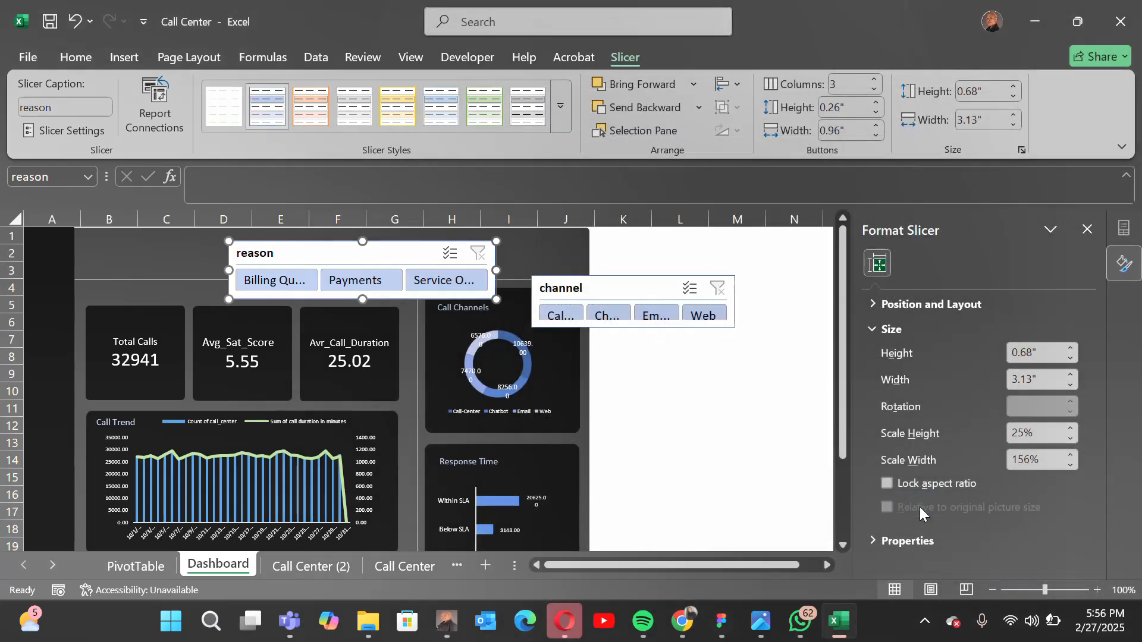
pyautogui.click(232, 110)
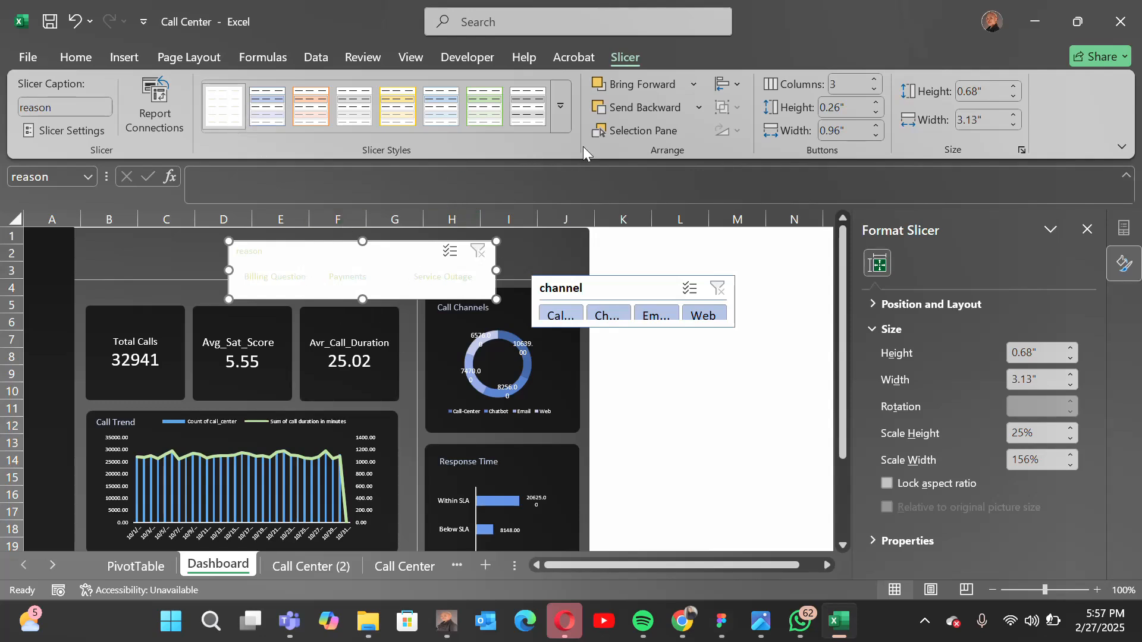
# - Start a second new slicer style and give its Whole Slicer element a black fill and light green (Accent 6, Lighter 60%) font
pyautogui.click(559, 107)
pyautogui.click(217, 145)
pyautogui.click(560, 106)
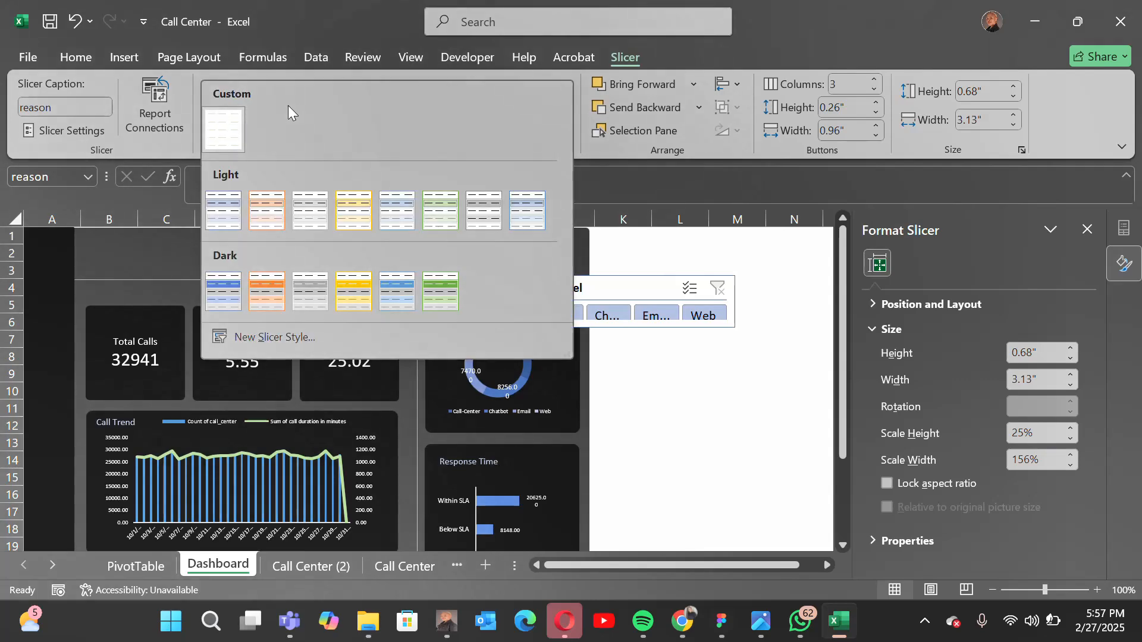
pyautogui.click(276, 337)
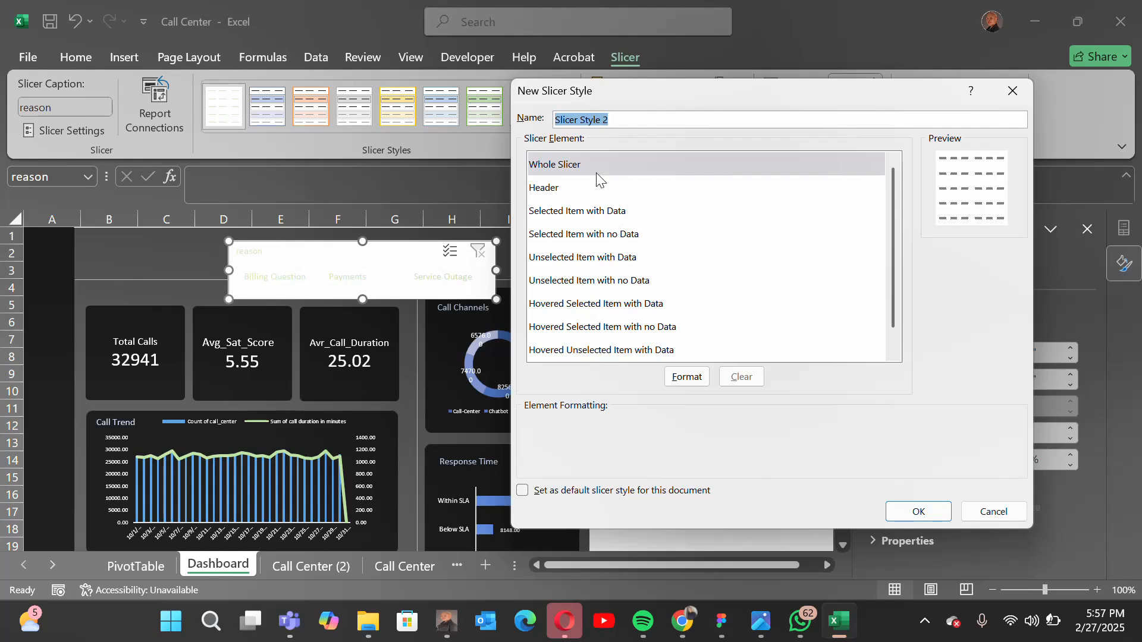
pyautogui.click(691, 377)
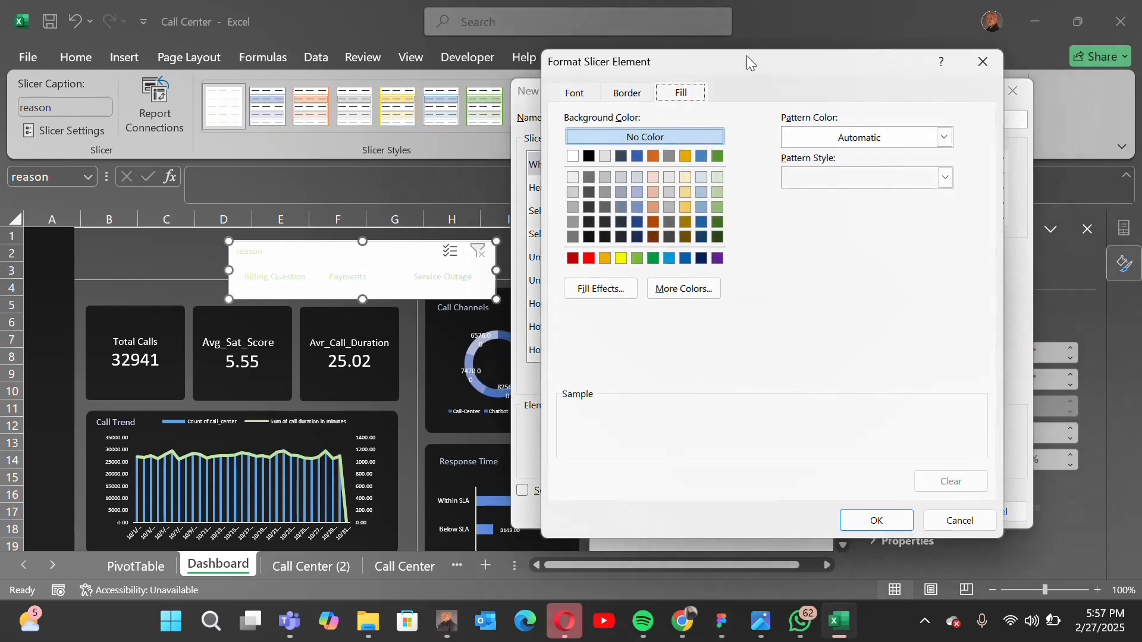
pyautogui.moveTo(747, 56); pyautogui.dragTo(795, 58)
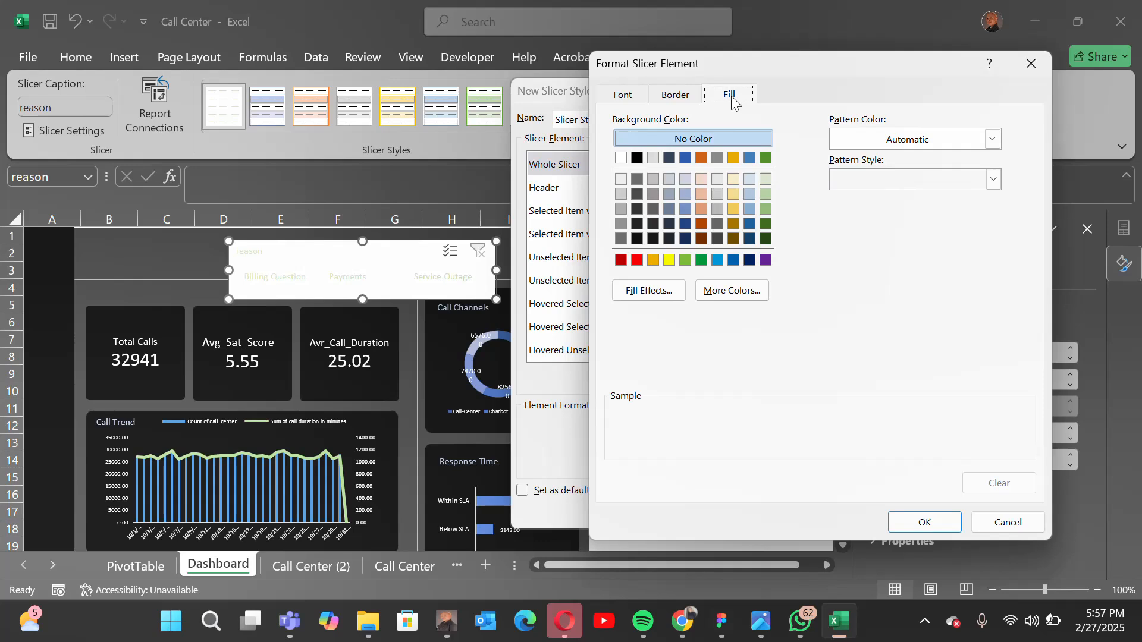
pyautogui.click(637, 158)
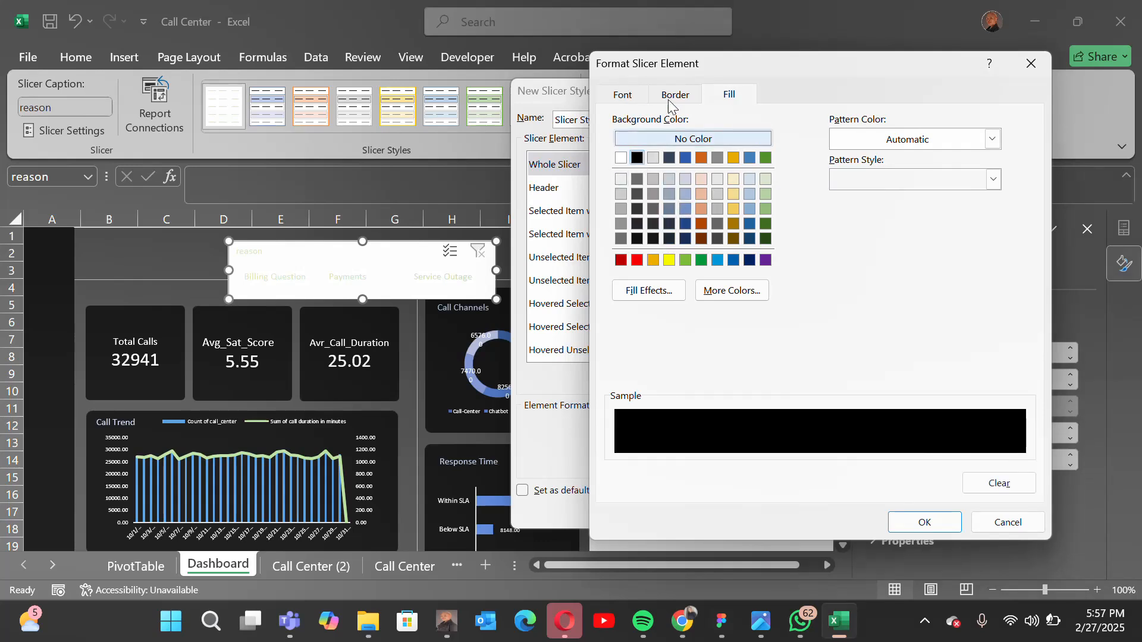
pyautogui.click(623, 95)
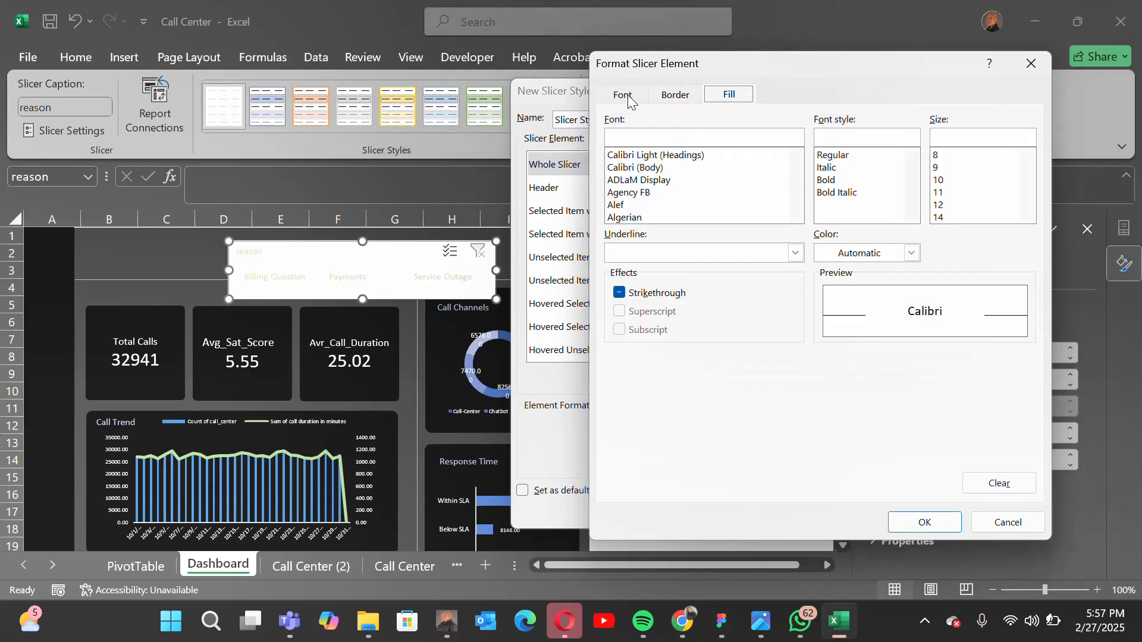
pyautogui.click(911, 254)
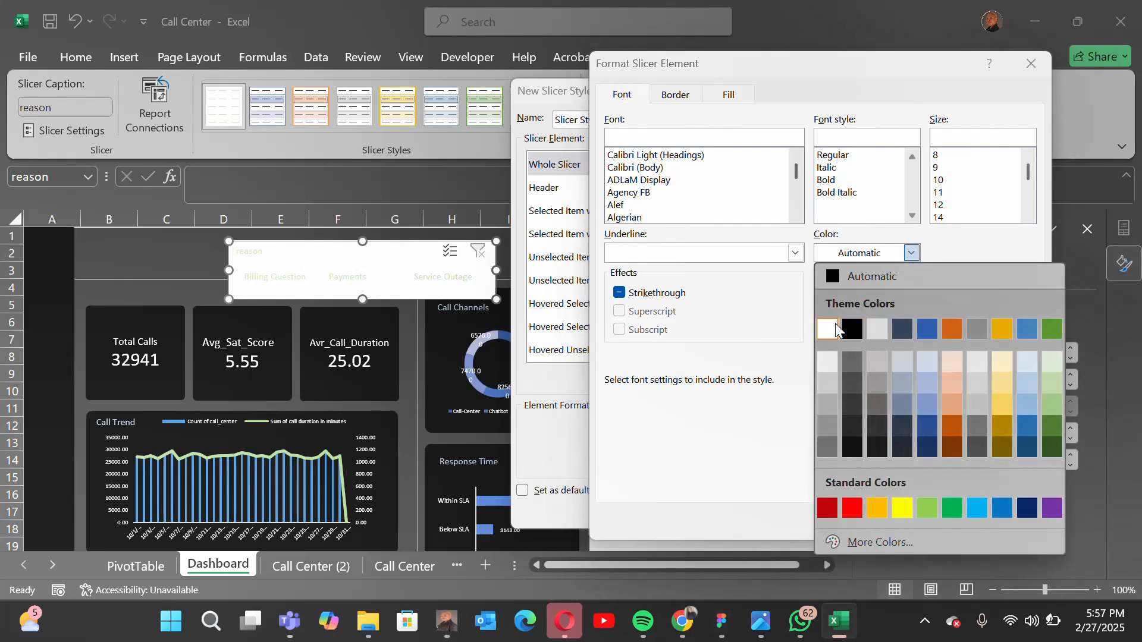
pyautogui.click(1054, 385)
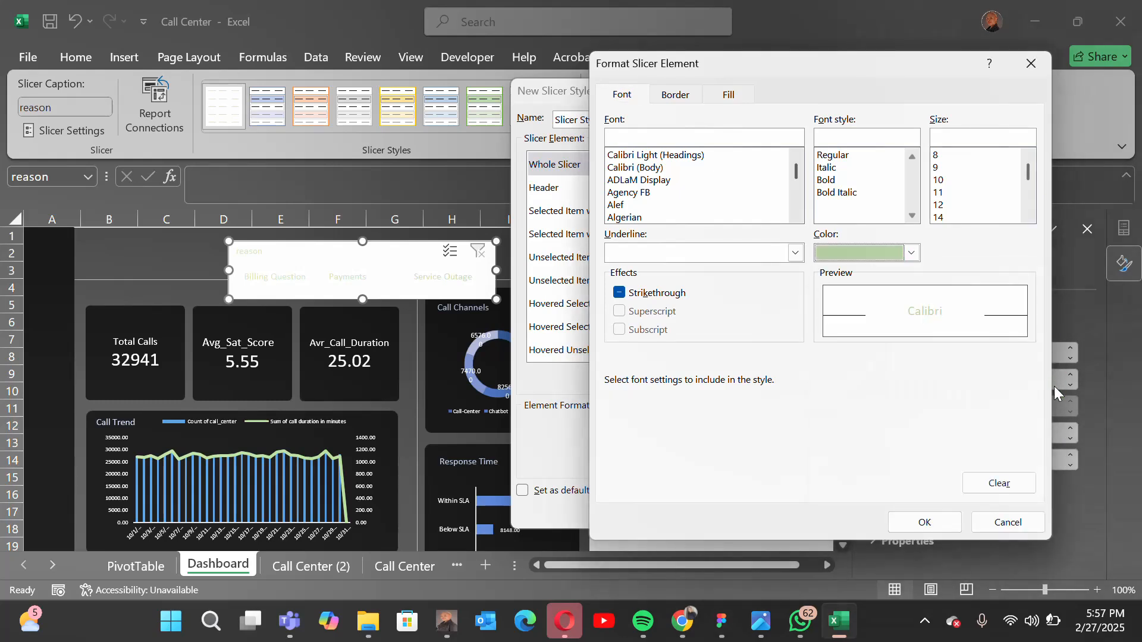
# - Add an outline border to the Whole Slicer element and choose a solid line style with white as the line color
pyautogui.click(684, 101)
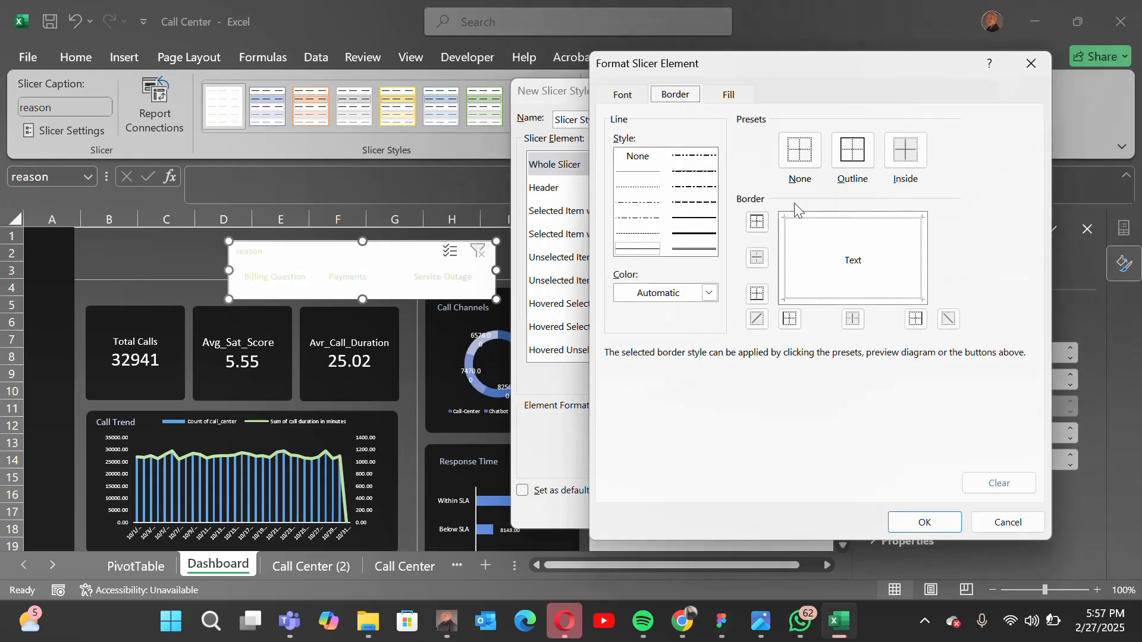
pyautogui.click(854, 155)
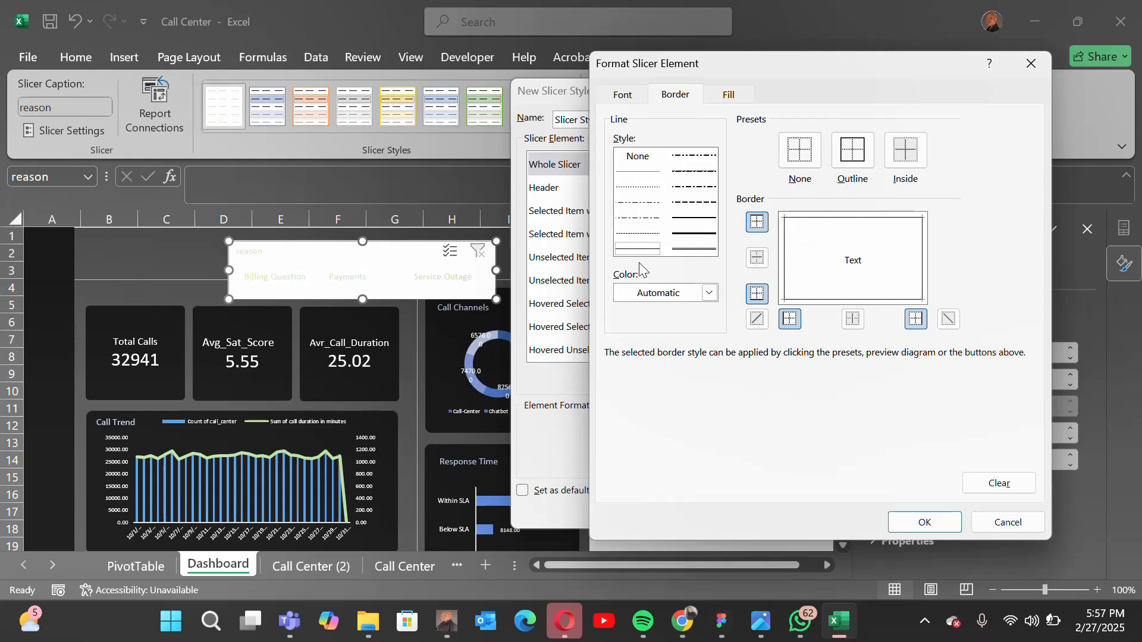
pyautogui.click(638, 172)
pyautogui.click(689, 220)
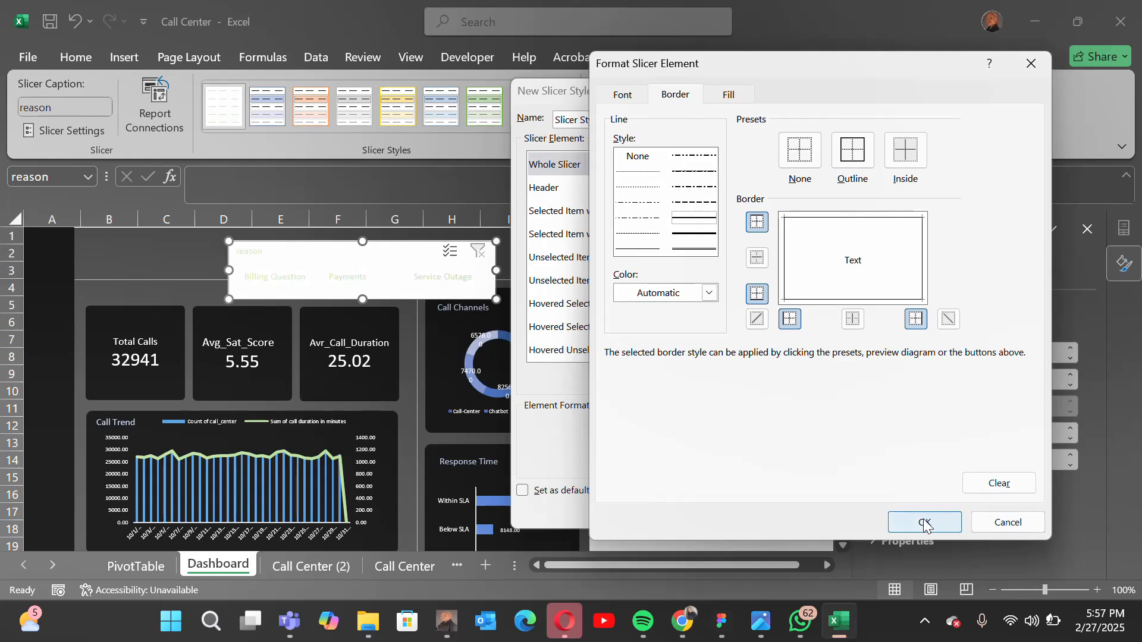
pyautogui.click(716, 298)
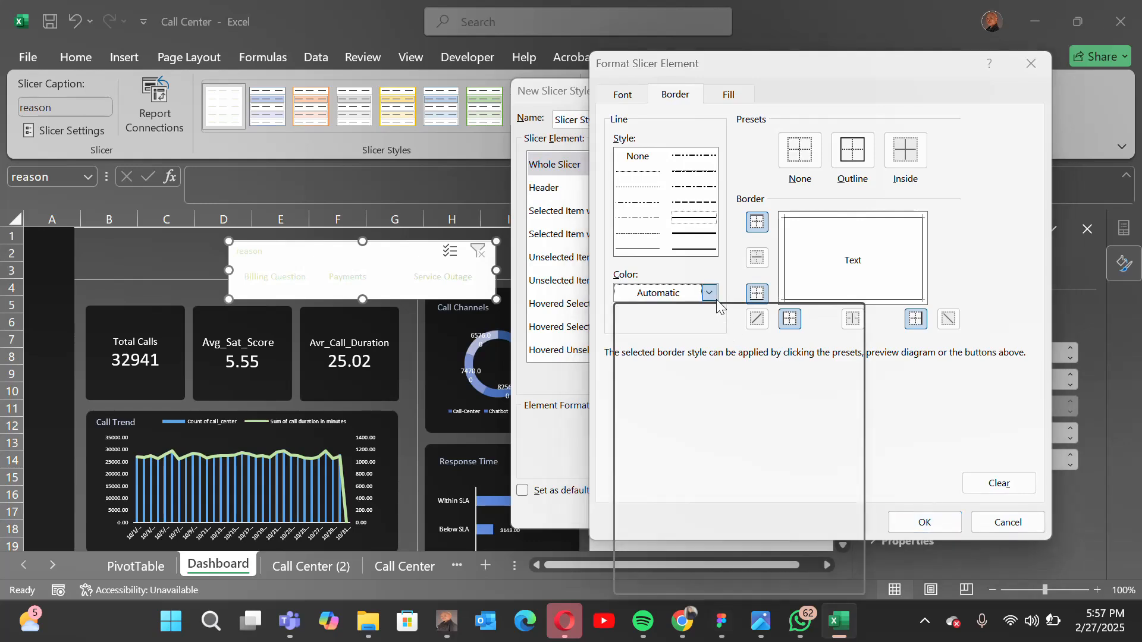
pyautogui.click(628, 369)
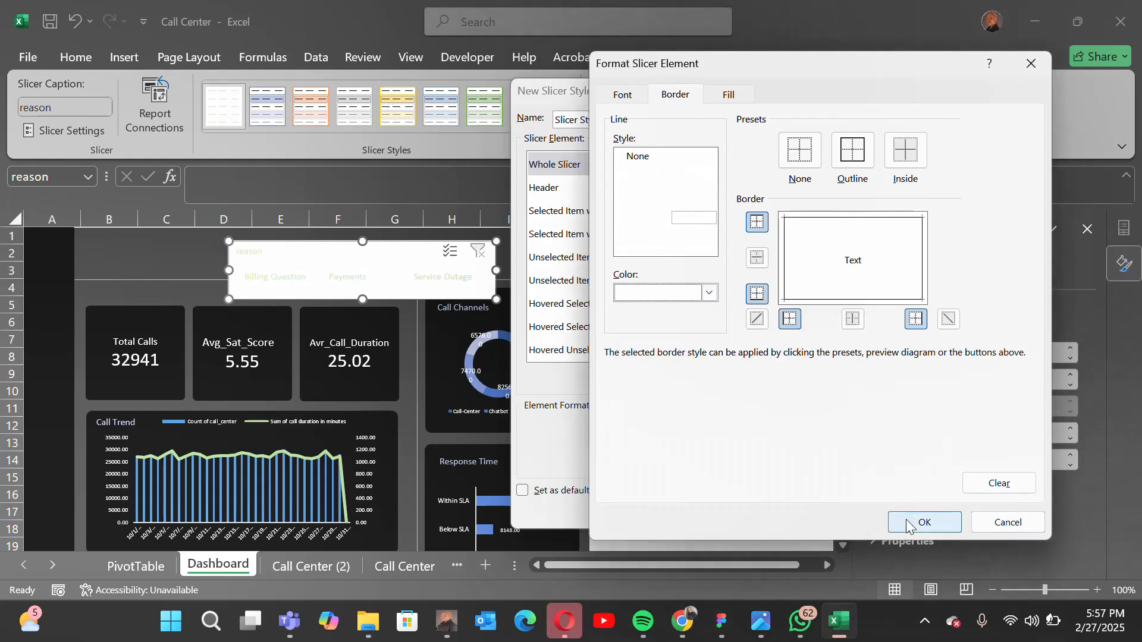
pyautogui.click(925, 523)
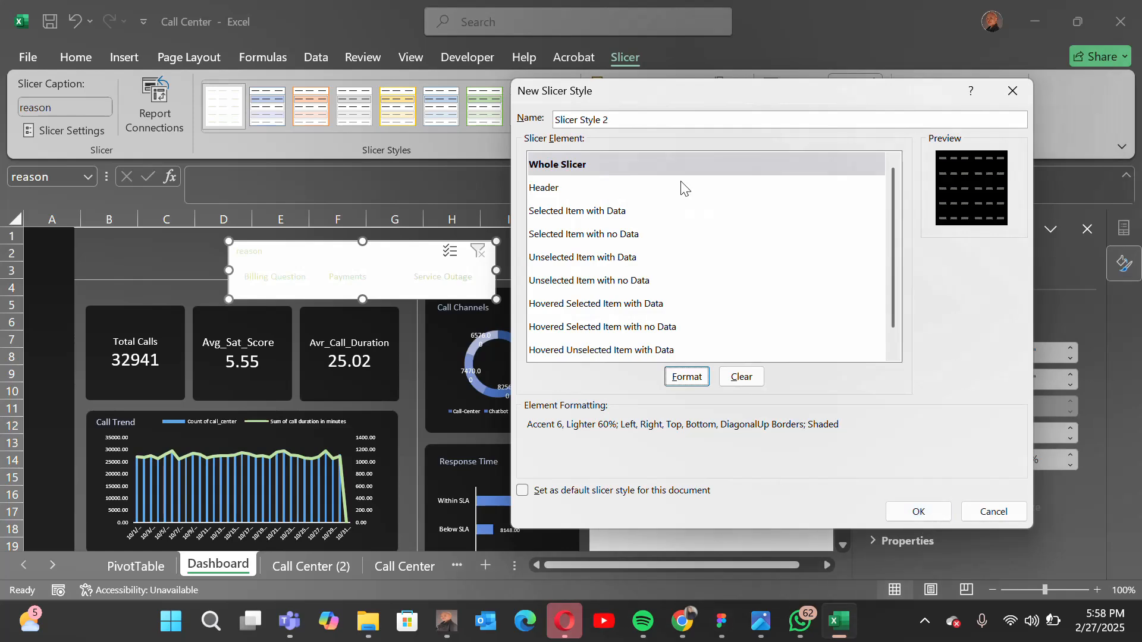
# - Save the black style and apply it to the reason slicer, reducing the slicer's height to about 0.59"
pyautogui.click(903, 513)
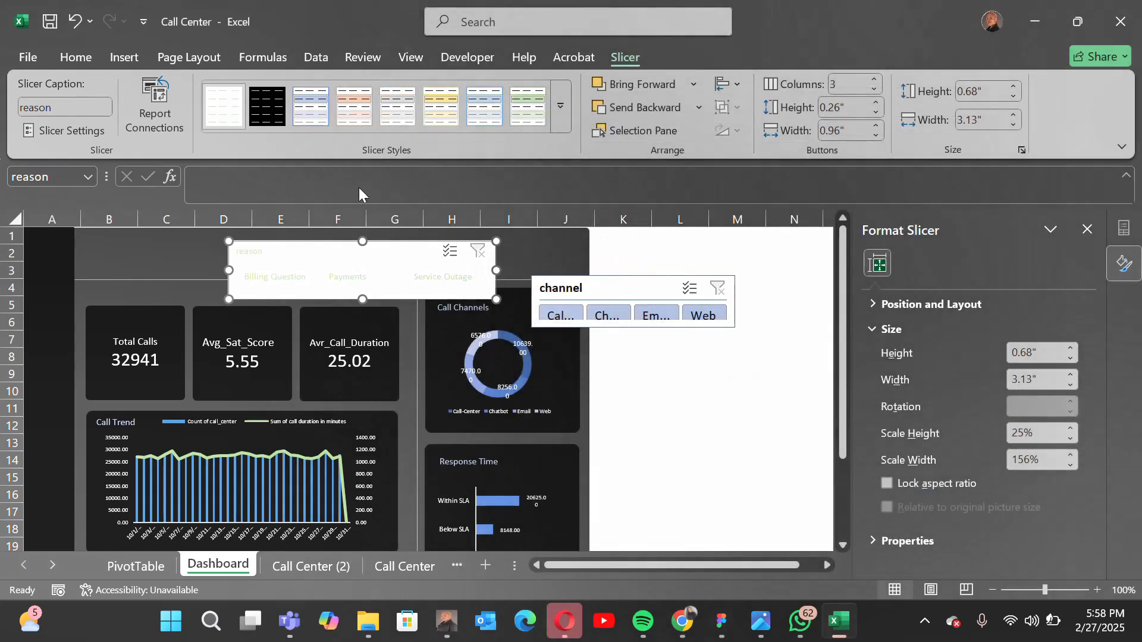
pyautogui.click(269, 109)
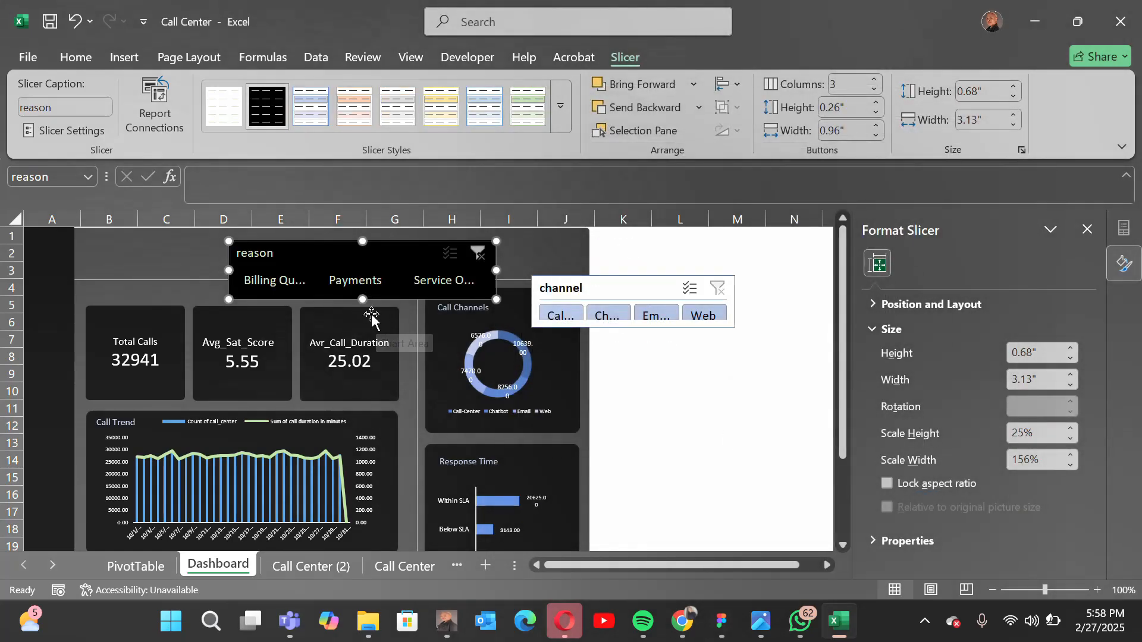
pyautogui.moveTo(363, 299); pyautogui.dragTo(364, 292)
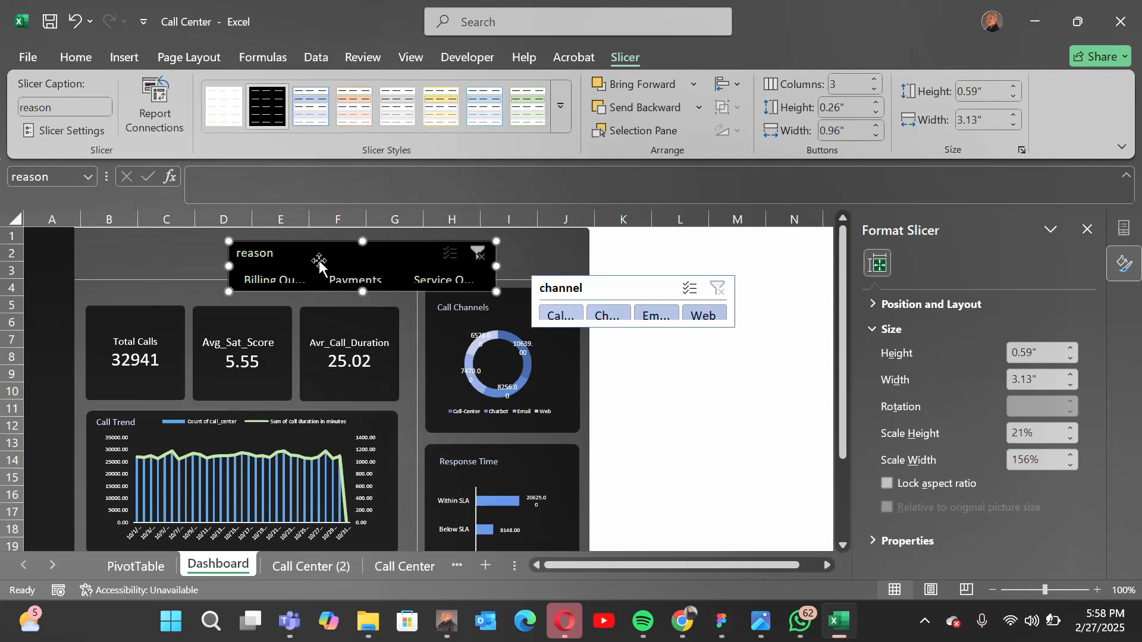
pyautogui.click(562, 114)
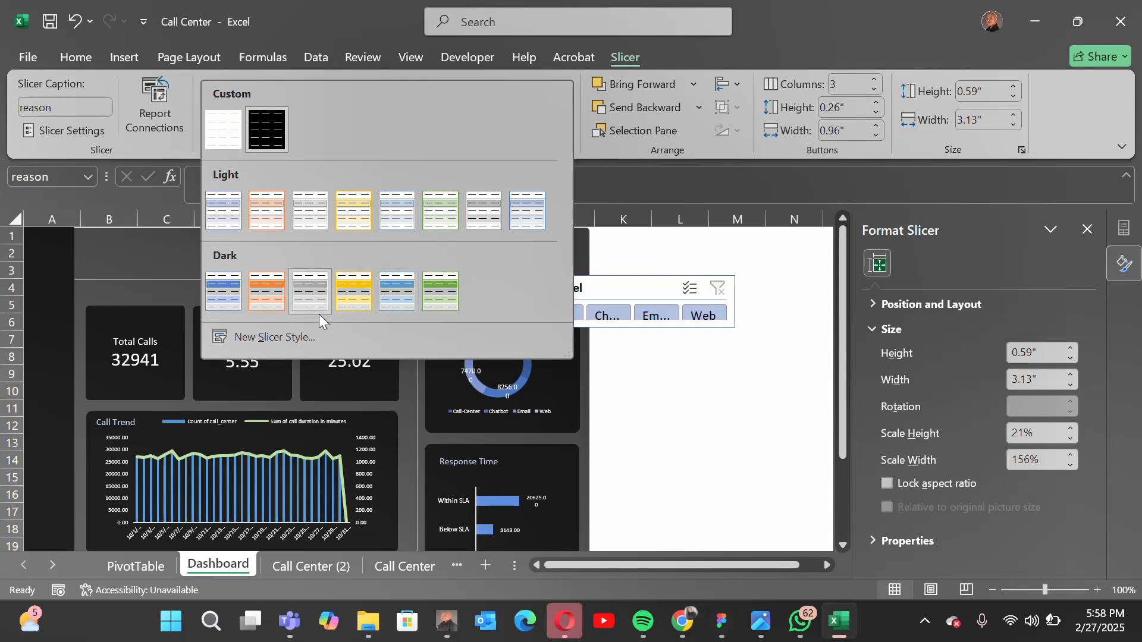
pyautogui.click(267, 145)
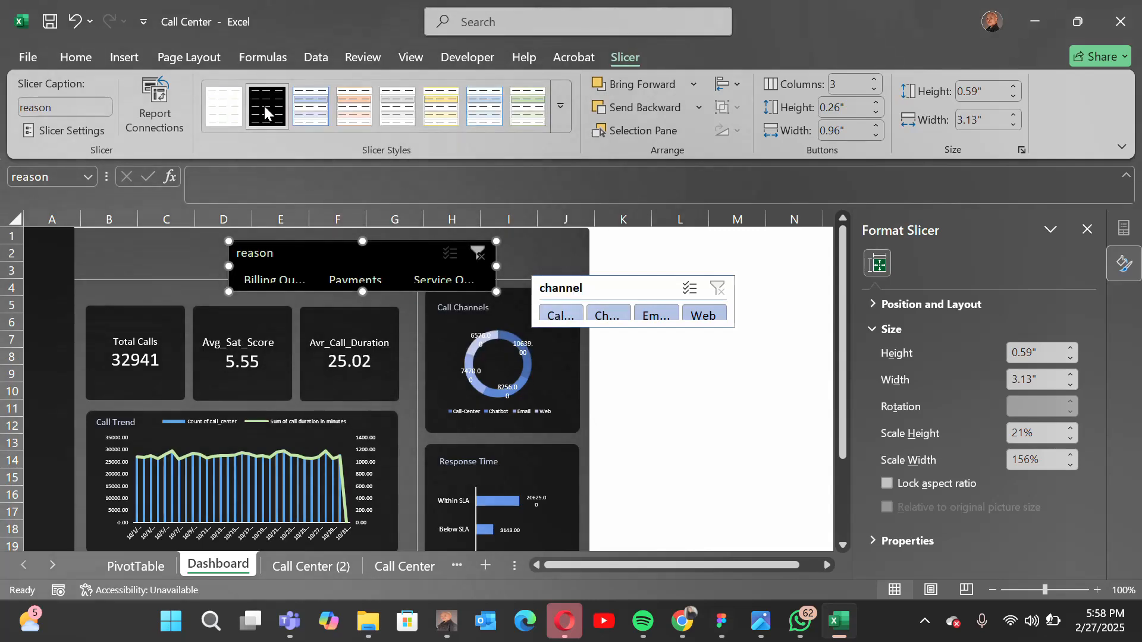
# - Modify the black slicer style's Whole Slicer element to font size 8 and choose white as the border line color
pyautogui.rightClick(264, 106)
pyautogui.click(304, 121)
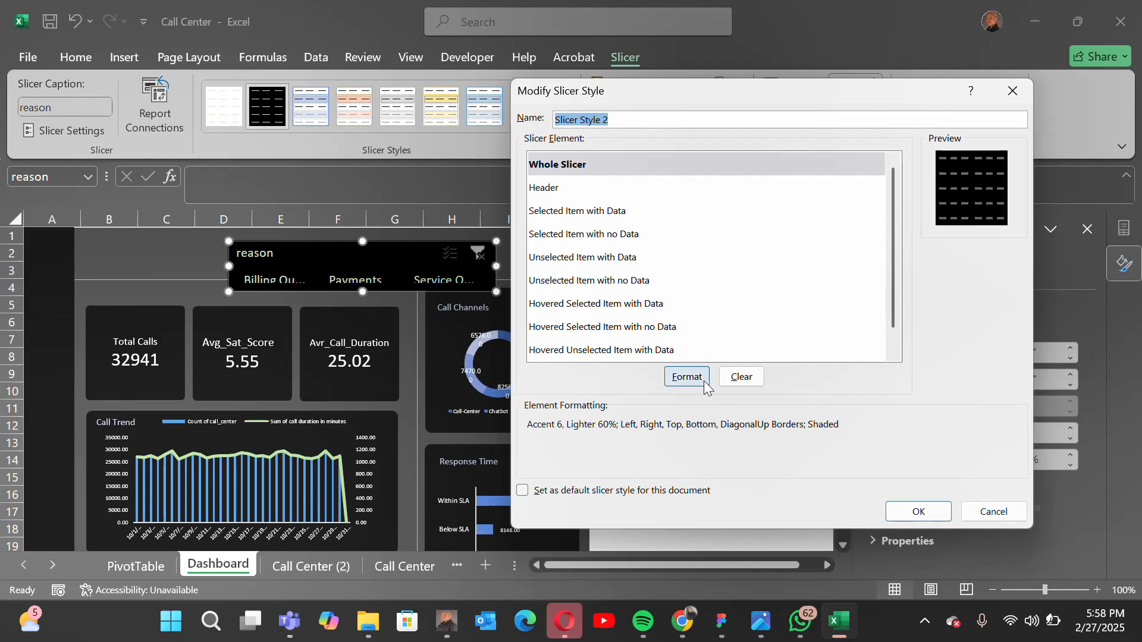
pyautogui.click(688, 377)
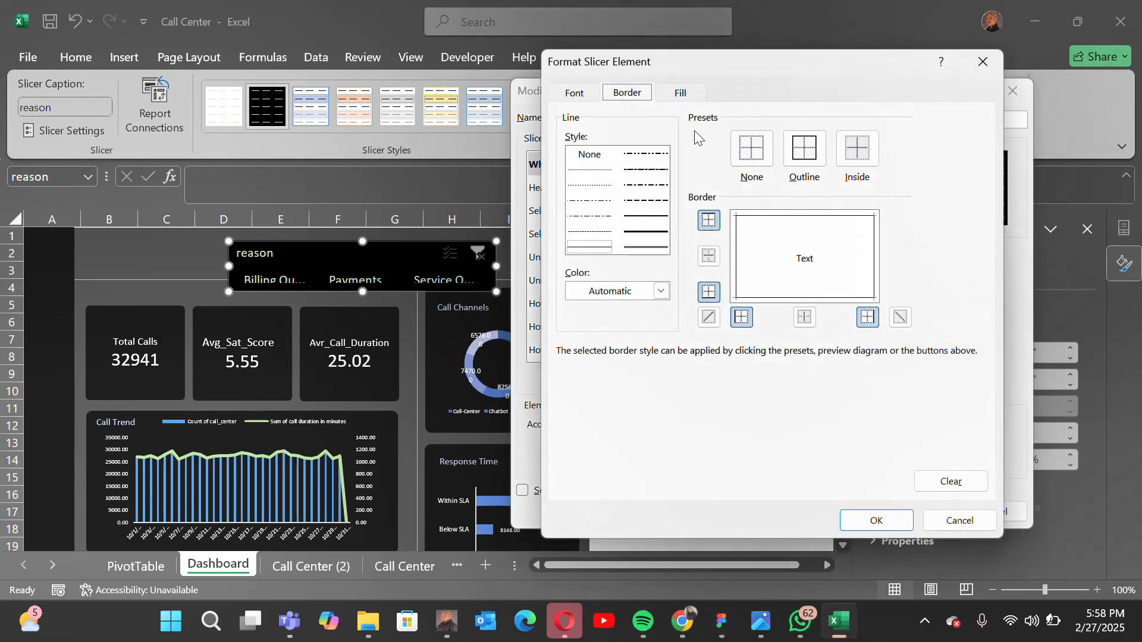
pyautogui.click(583, 90)
pyautogui.click(907, 156)
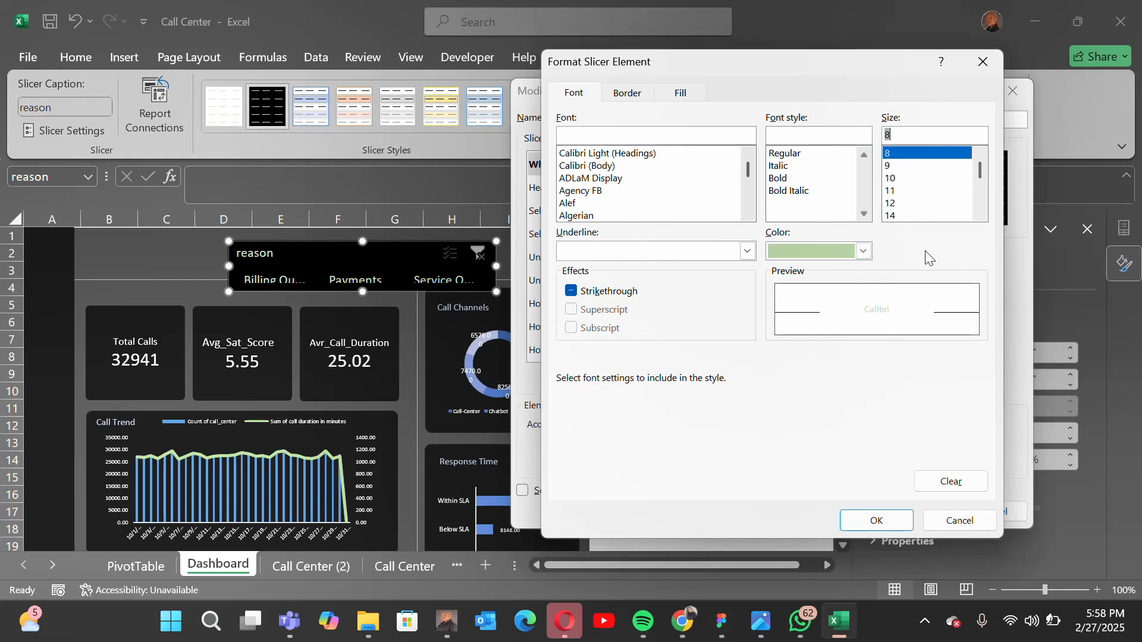
pyautogui.click(628, 93)
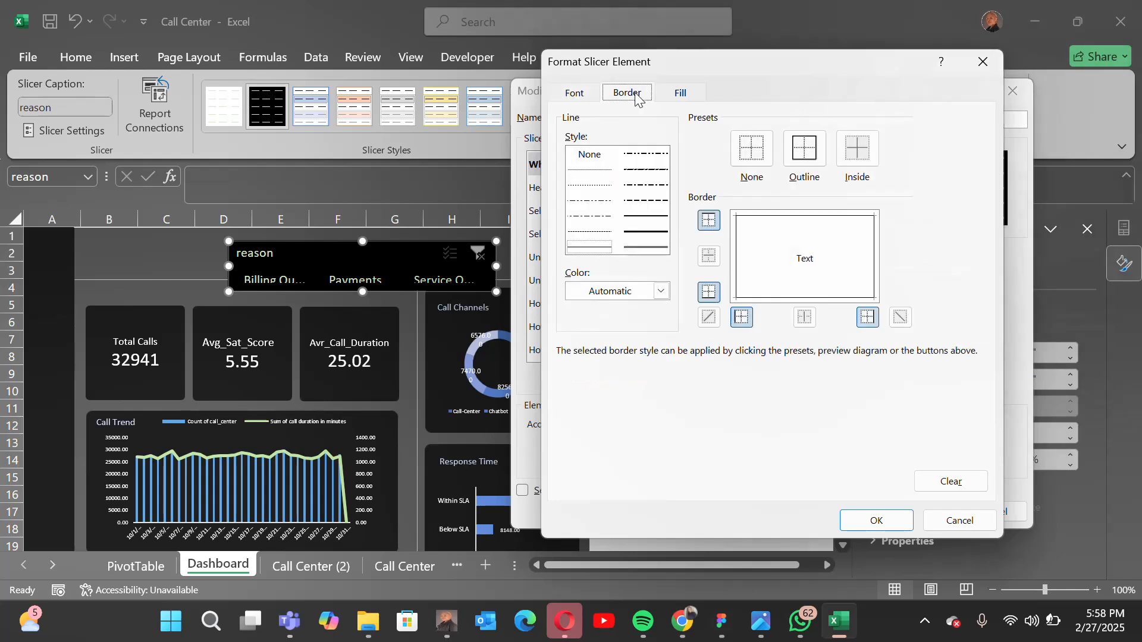
pyautogui.click(662, 292)
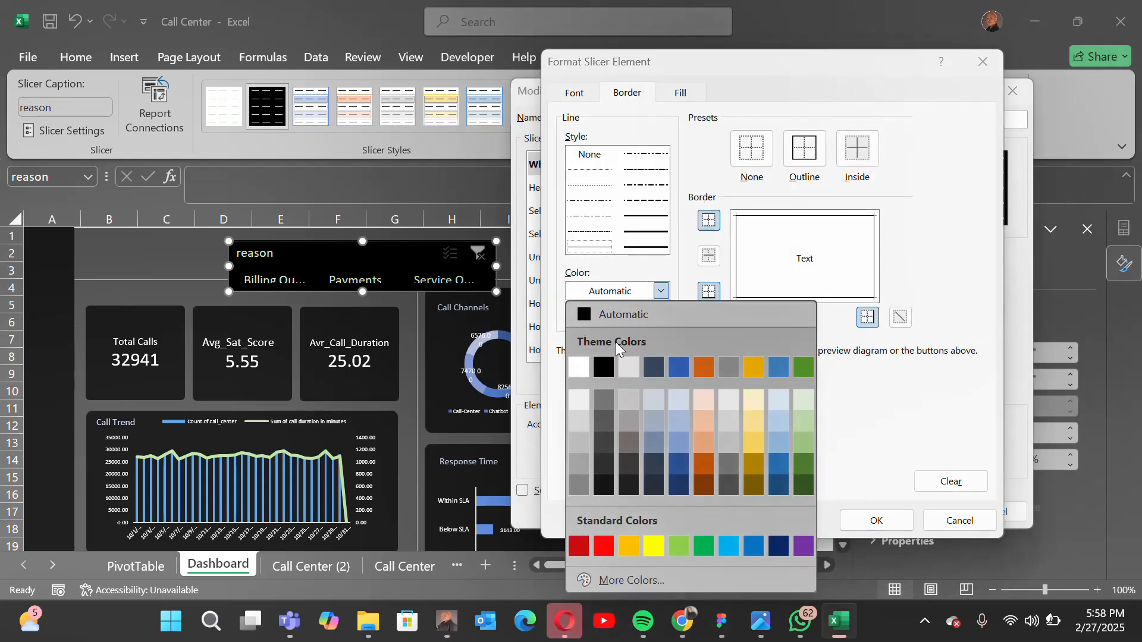
pyautogui.click(575, 365)
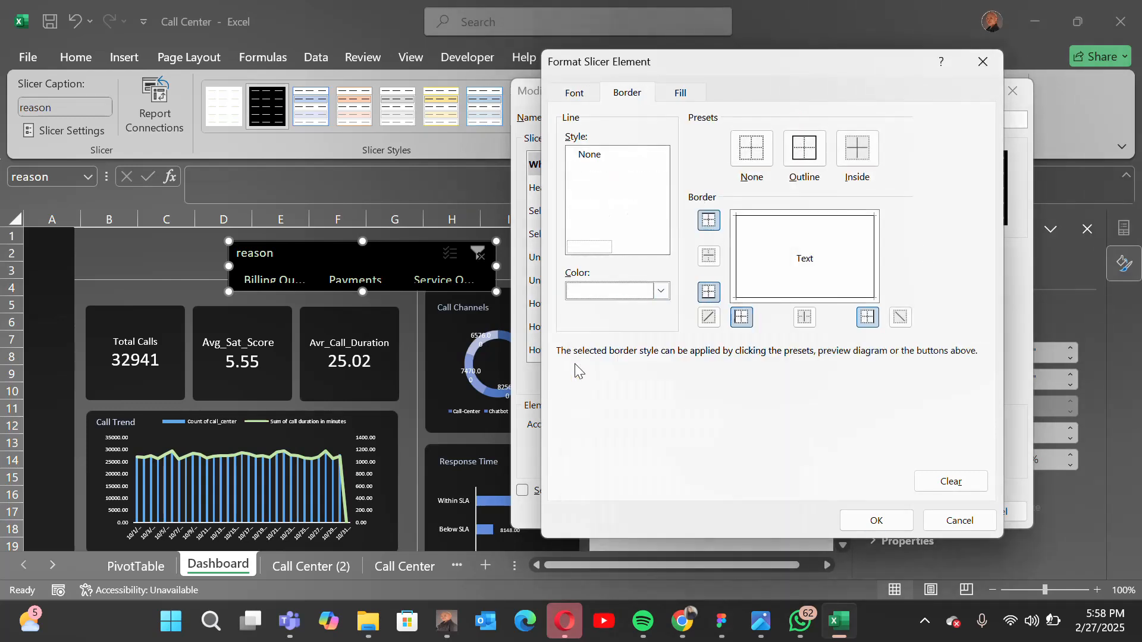
pyautogui.click(895, 526)
pyautogui.click(910, 510)
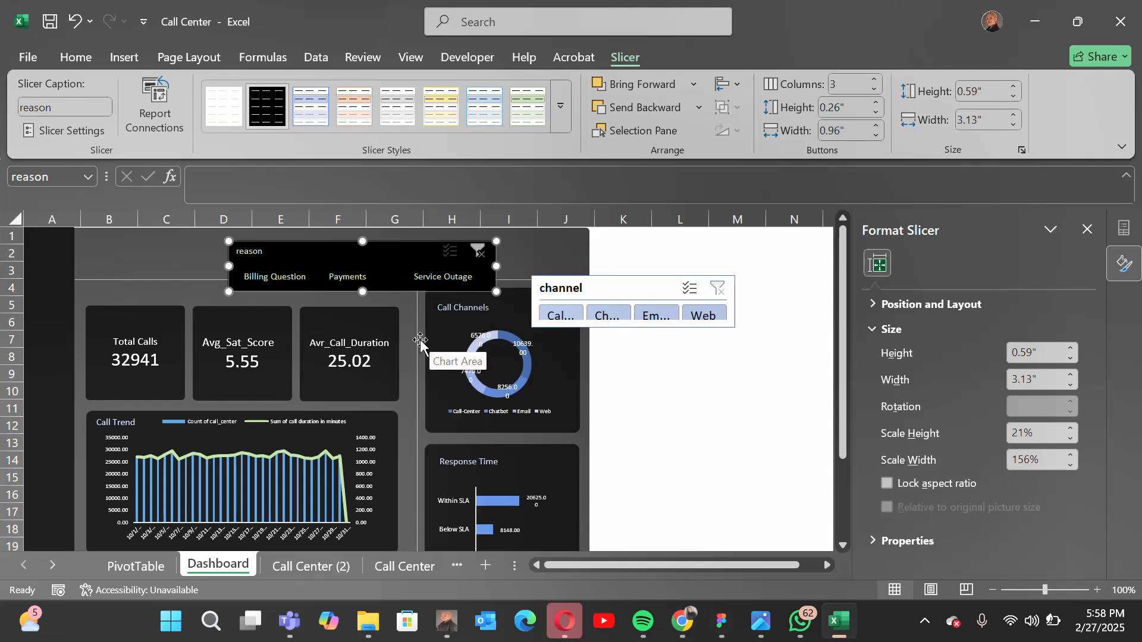
# - Modify the black slicer style again to give its Whole Slicer element a thicker solid outline border
pyautogui.rightClick(273, 113)
pyautogui.click(323, 129)
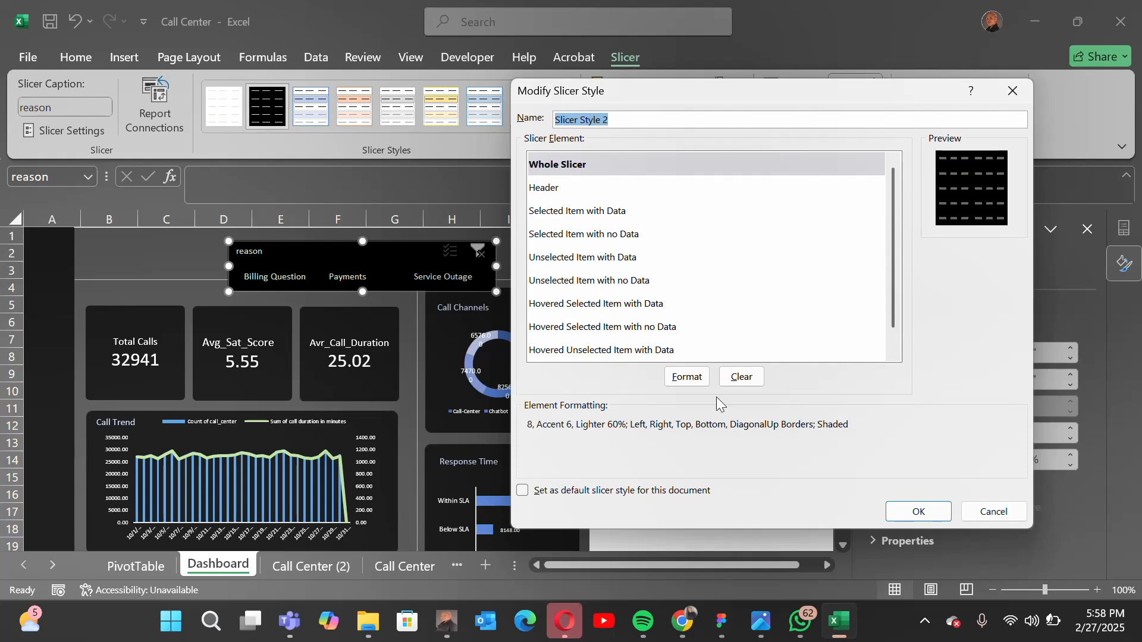
pyautogui.click(705, 386)
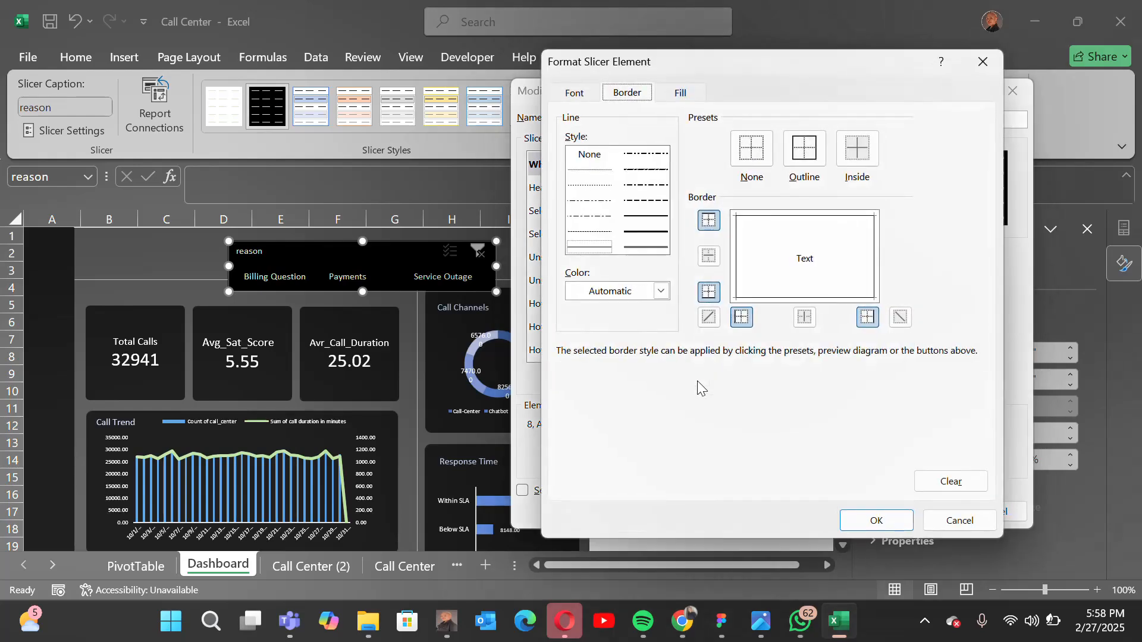
pyautogui.click(805, 152)
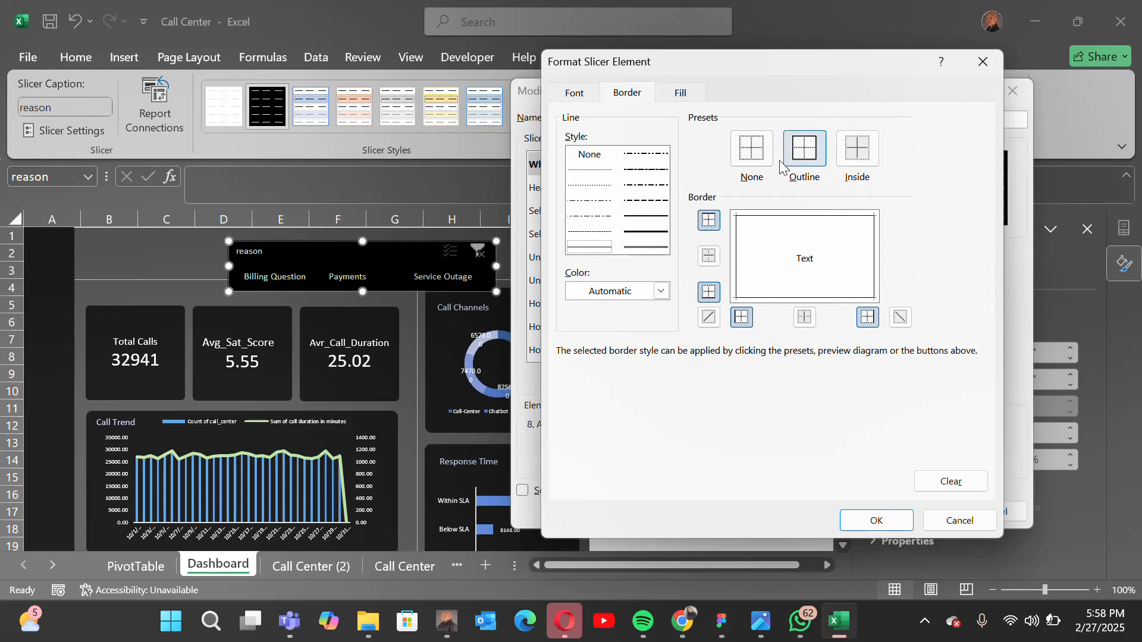
pyautogui.click(644, 219)
pyautogui.click(805, 150)
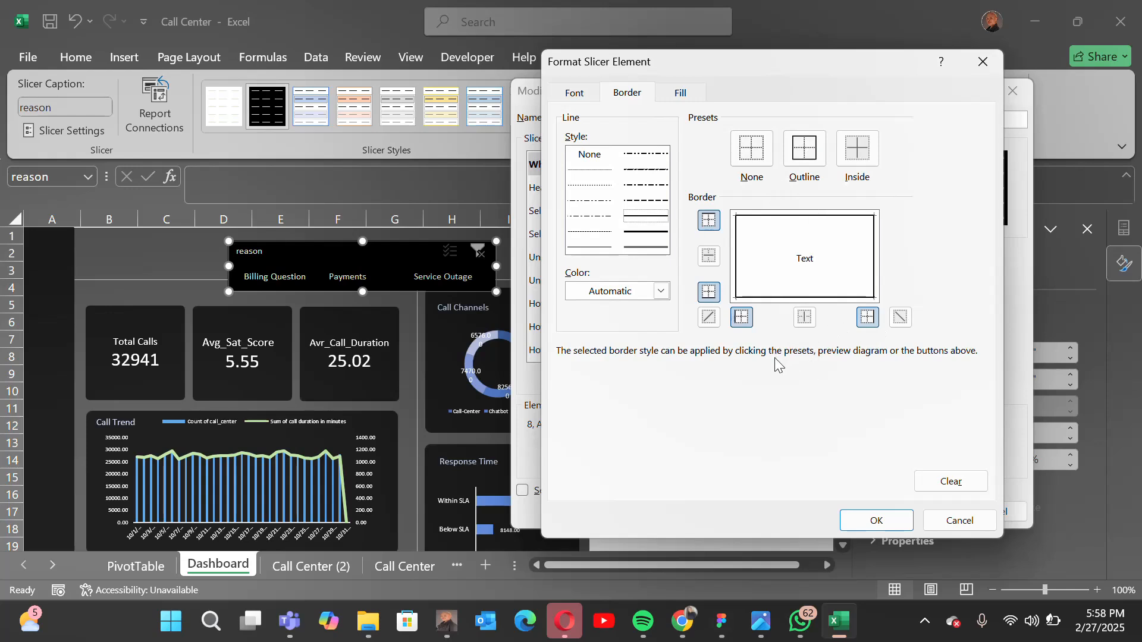
pyautogui.click(856, 152)
pyautogui.click(867, 522)
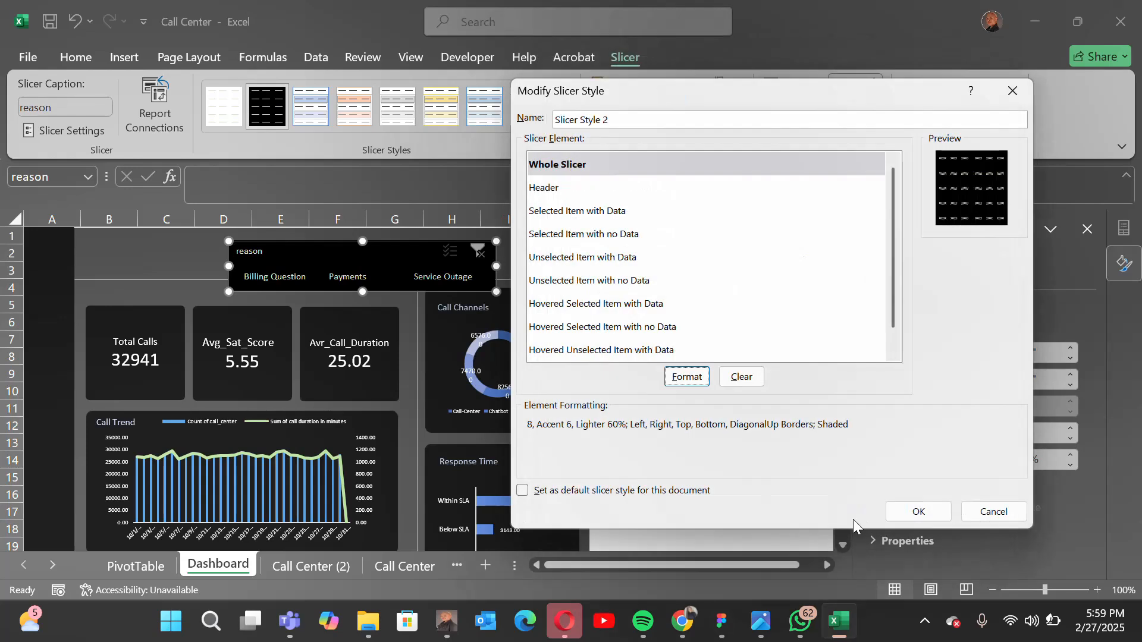
pyautogui.click(908, 510)
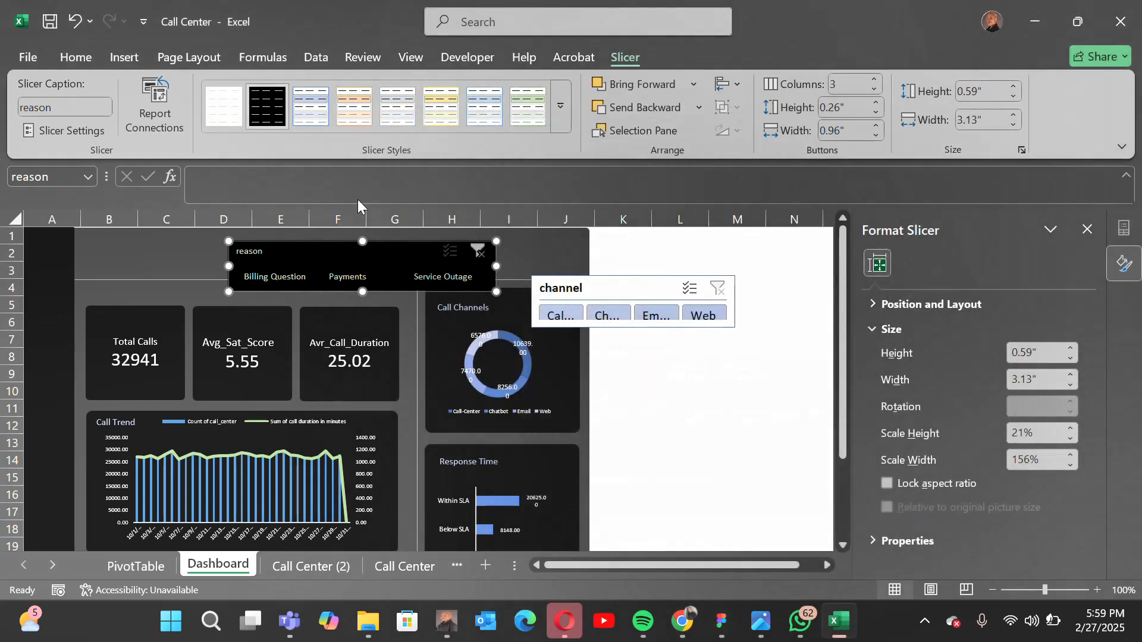
# - Resize the reason slicer to about 0.55" high and 2.8" wide and fit it within the dashboard's header band
pyautogui.moveTo(406, 252); pyautogui.dragTo(404, 242)
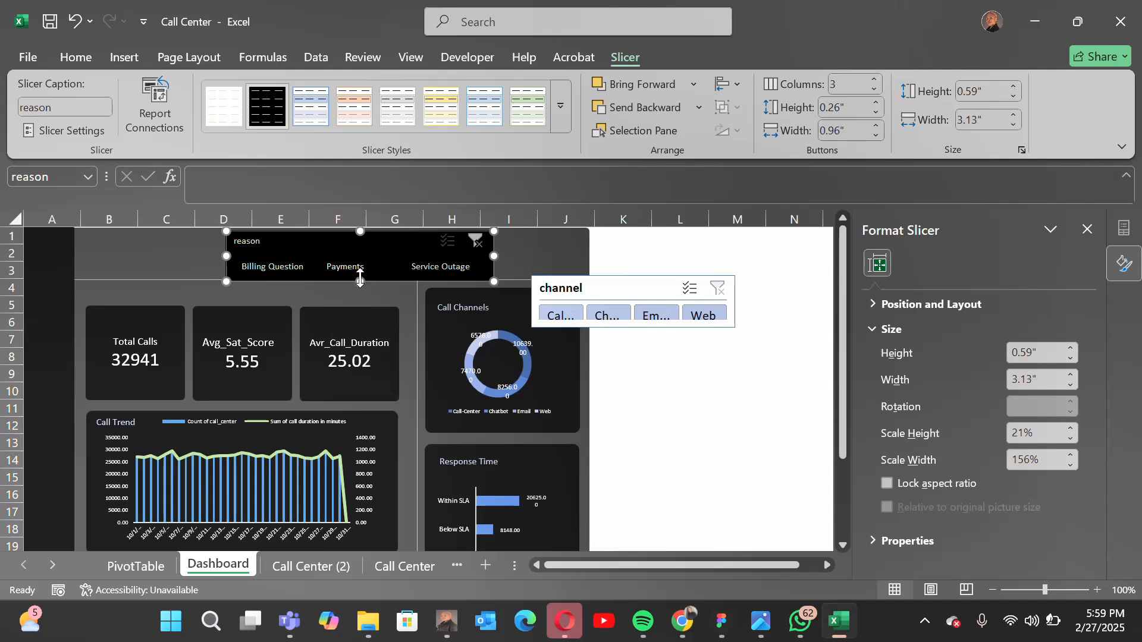
pyautogui.moveTo(360, 280); pyautogui.dragTo(360, 277)
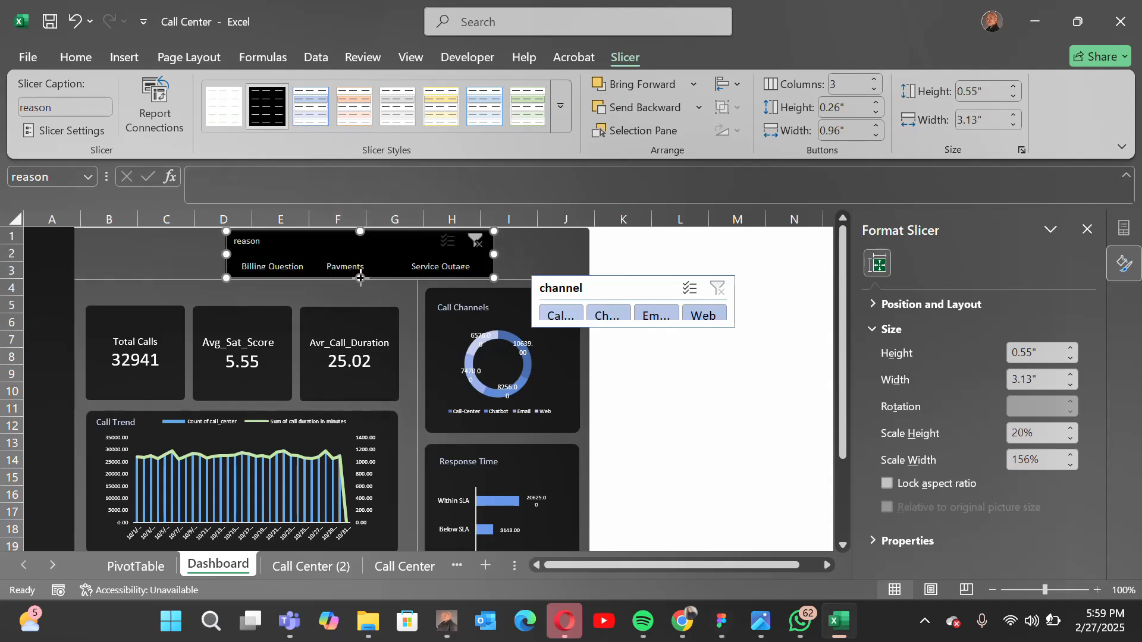
pyautogui.moveTo(493, 254); pyautogui.dragTo(466, 254)
pyautogui.moveTo(396, 250); pyautogui.dragTo(383, 250)
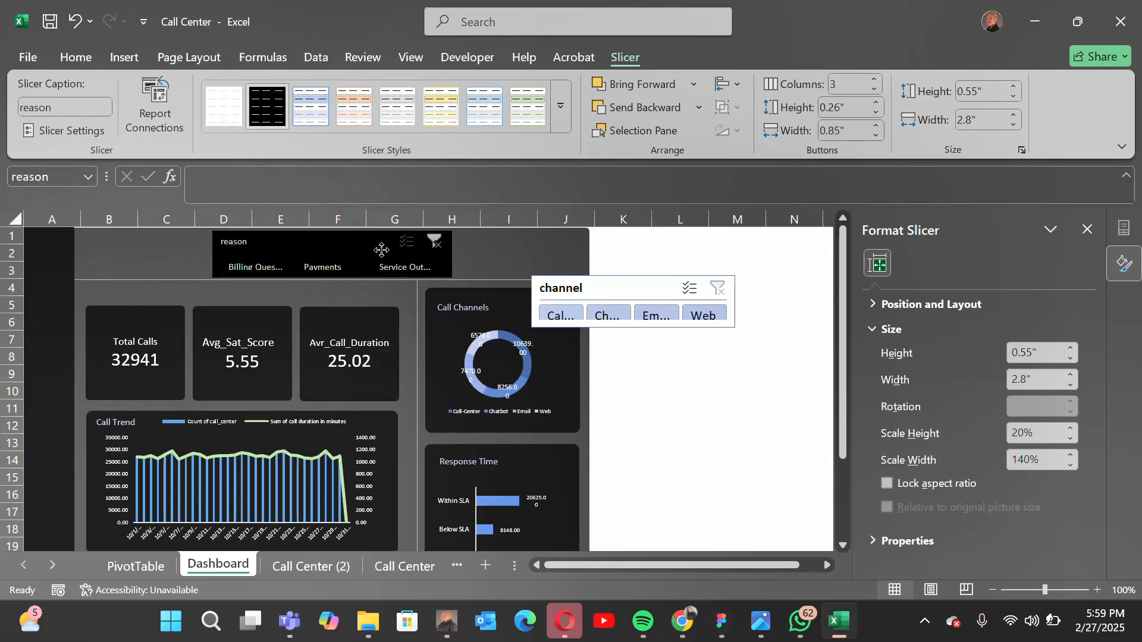
# - Narrow the reason slicer in the dashboard header to about 2.19" wide
pyautogui.moveTo(213, 254)
pyautogui.mouseDown()
pyautogui.moveTo(231, 255)
pyautogui.moveTo(216, 254)
pyautogui.mouseUp()
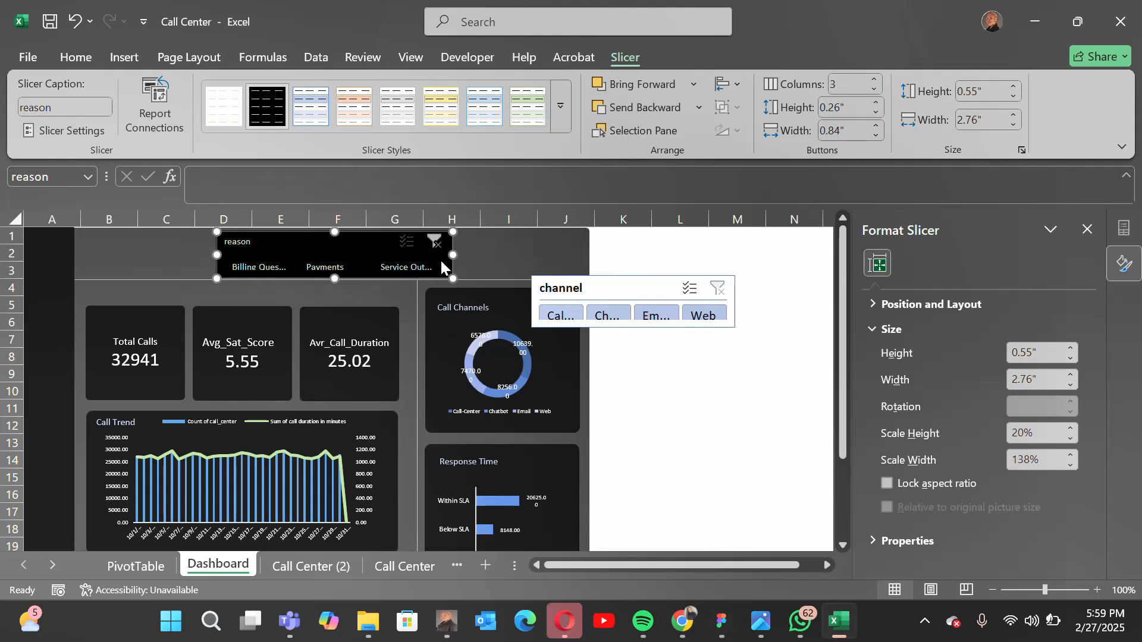
pyautogui.moveTo(453, 254); pyautogui.dragTo(403, 254)
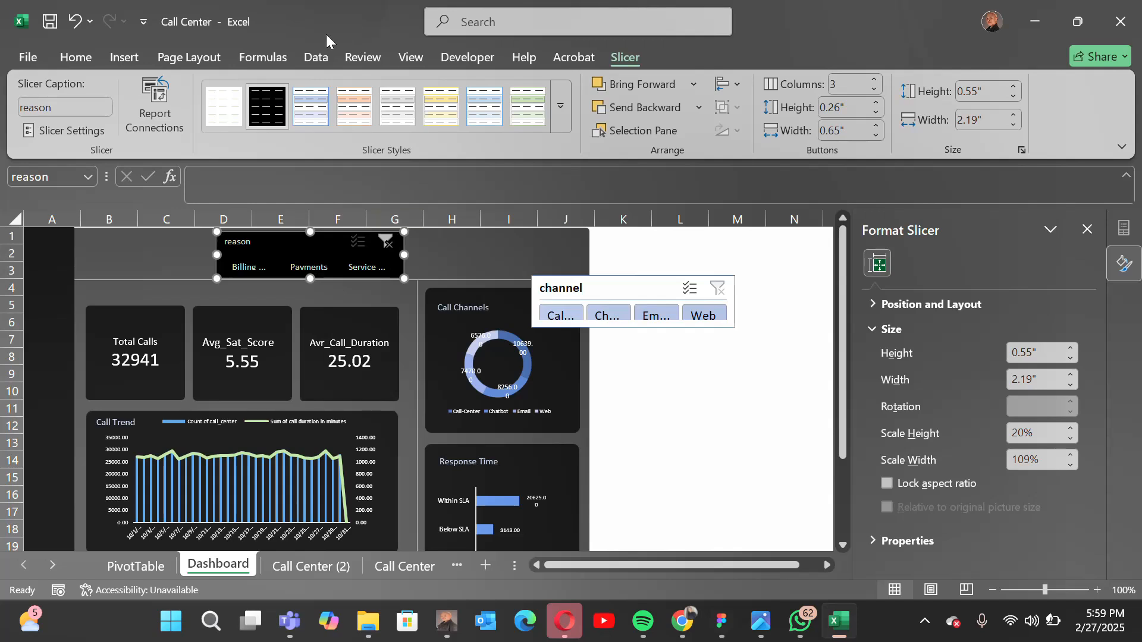
# - Modify the black slicer style's Whole Slicer element, setting the border line color to white and applying it as an outline
pyautogui.rightClick(277, 120)
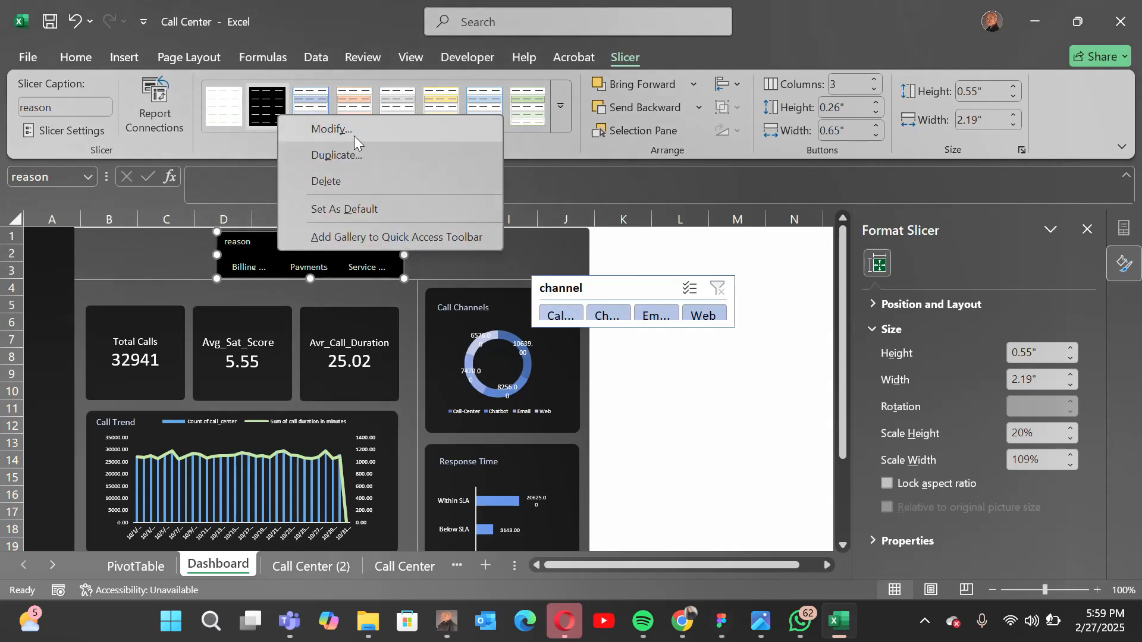
pyautogui.press('Escape')
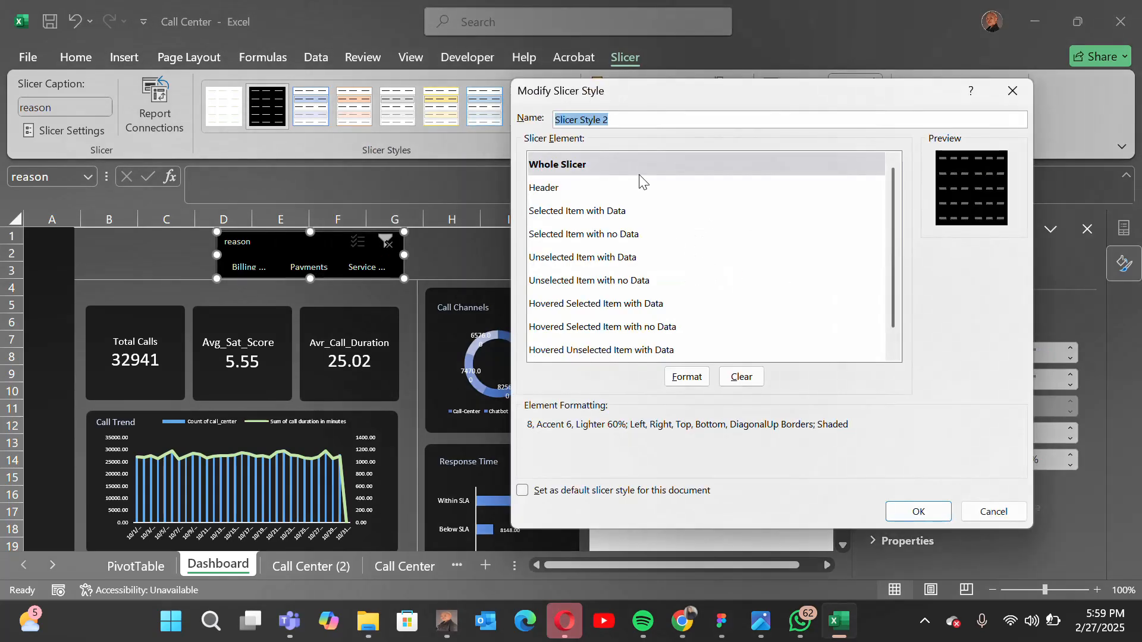
pyautogui.click(685, 376)
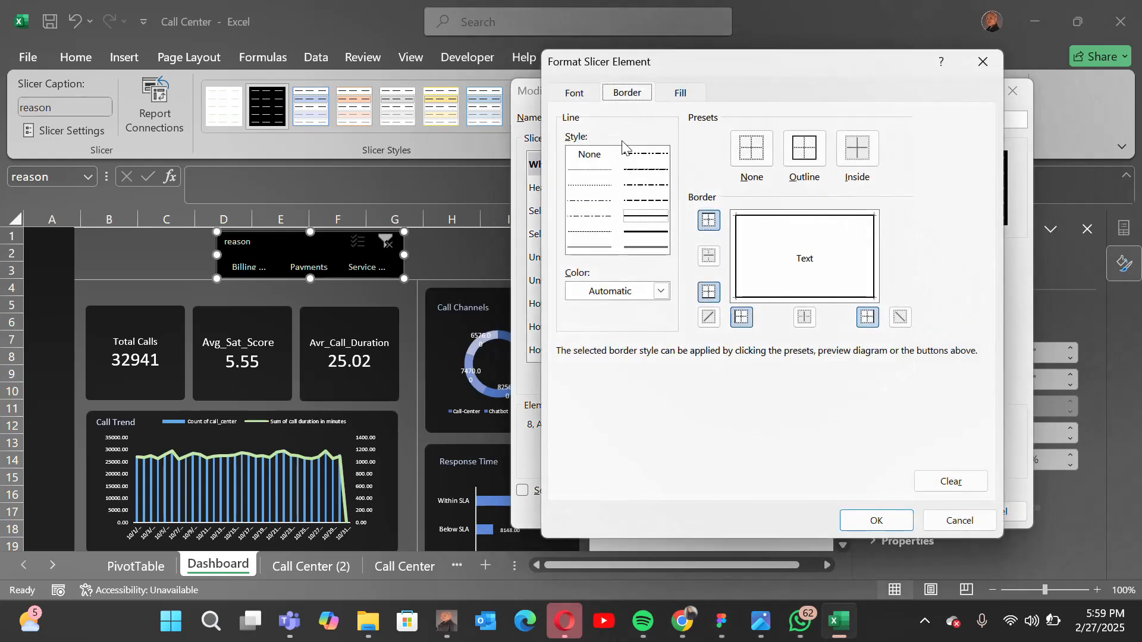
pyautogui.click(678, 95)
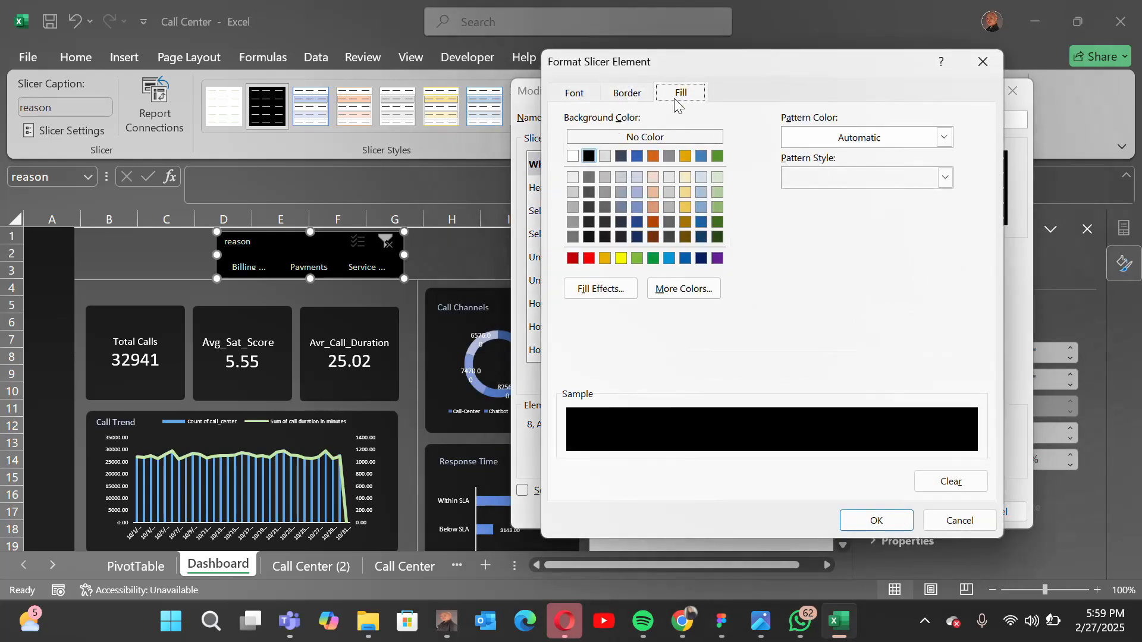
pyautogui.click(628, 97)
pyautogui.click(661, 290)
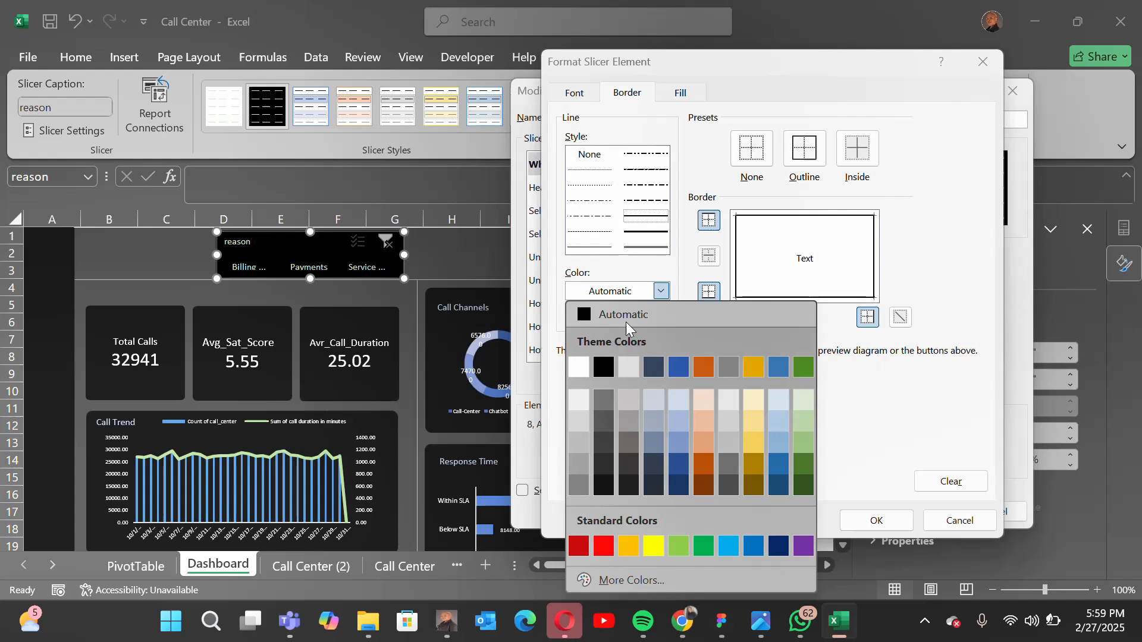
pyautogui.click(579, 373)
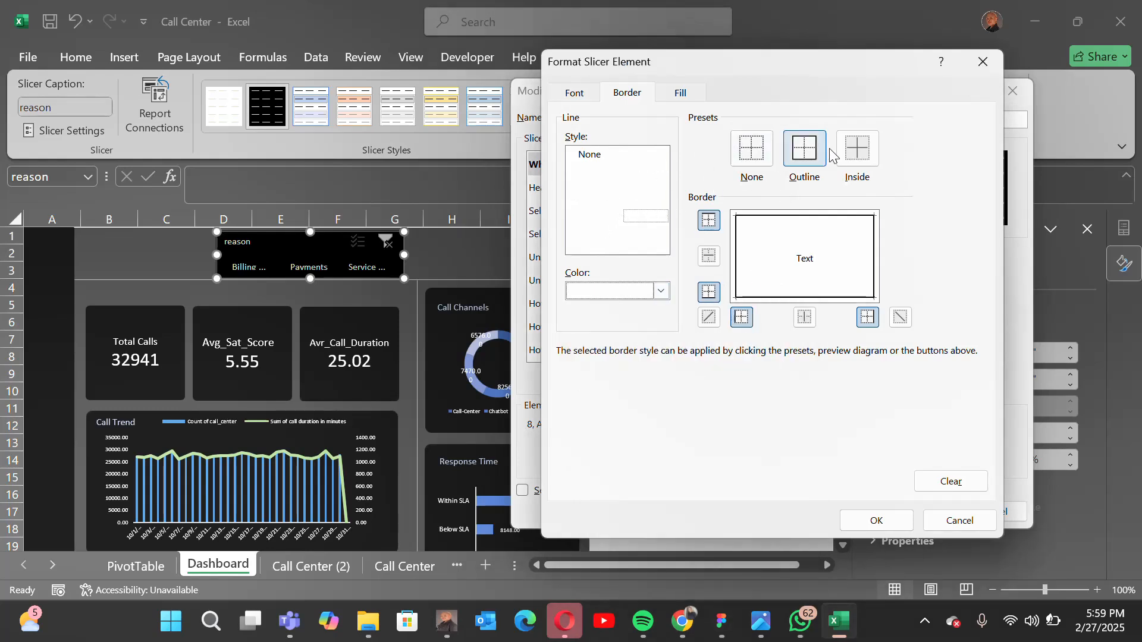
pyautogui.click(804, 150)
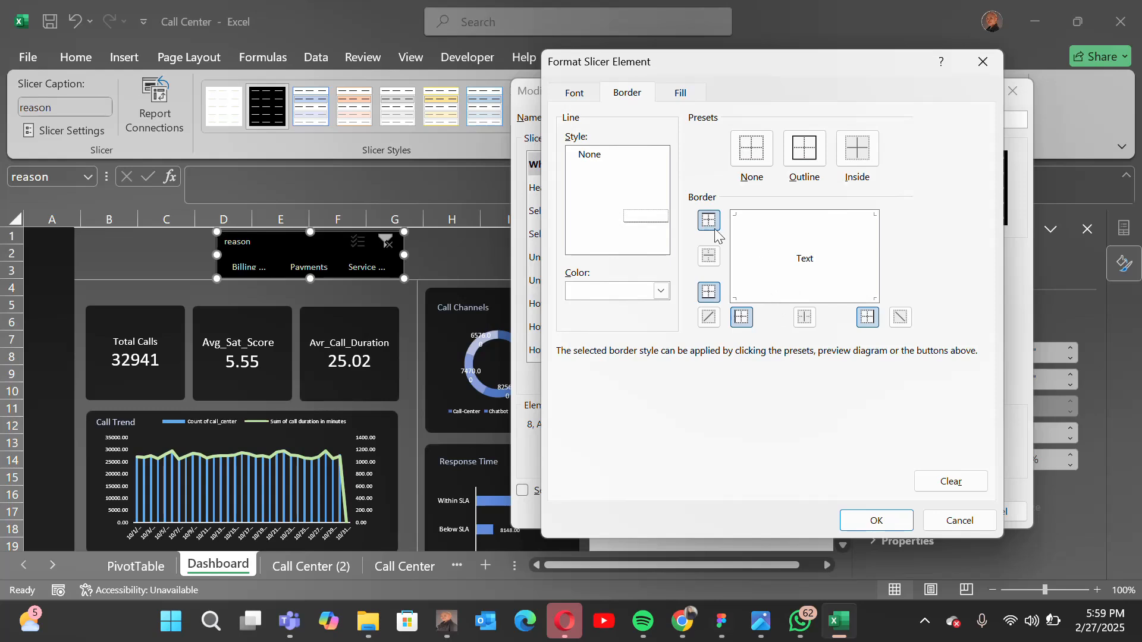
# - Clear the Whole Slicer borders, apply a thick solid white outline instead, and save the black slicer style
pyautogui.click(641, 232)
pyautogui.click(576, 201)
pyautogui.click(646, 232)
pyautogui.click(756, 149)
pyautogui.click(816, 152)
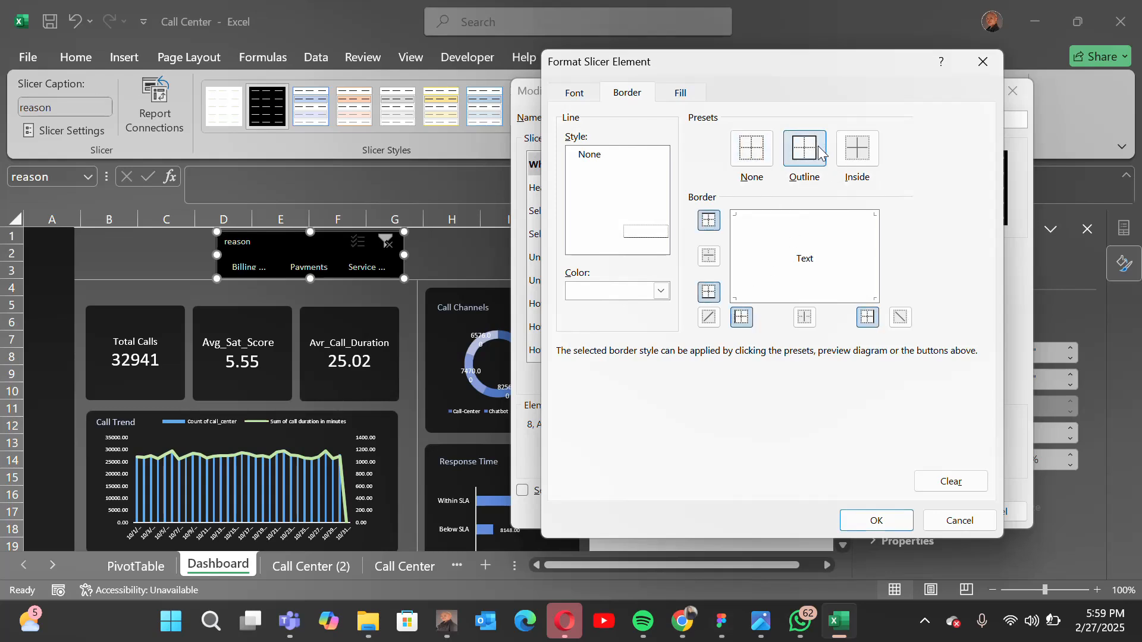
pyautogui.click(801, 295)
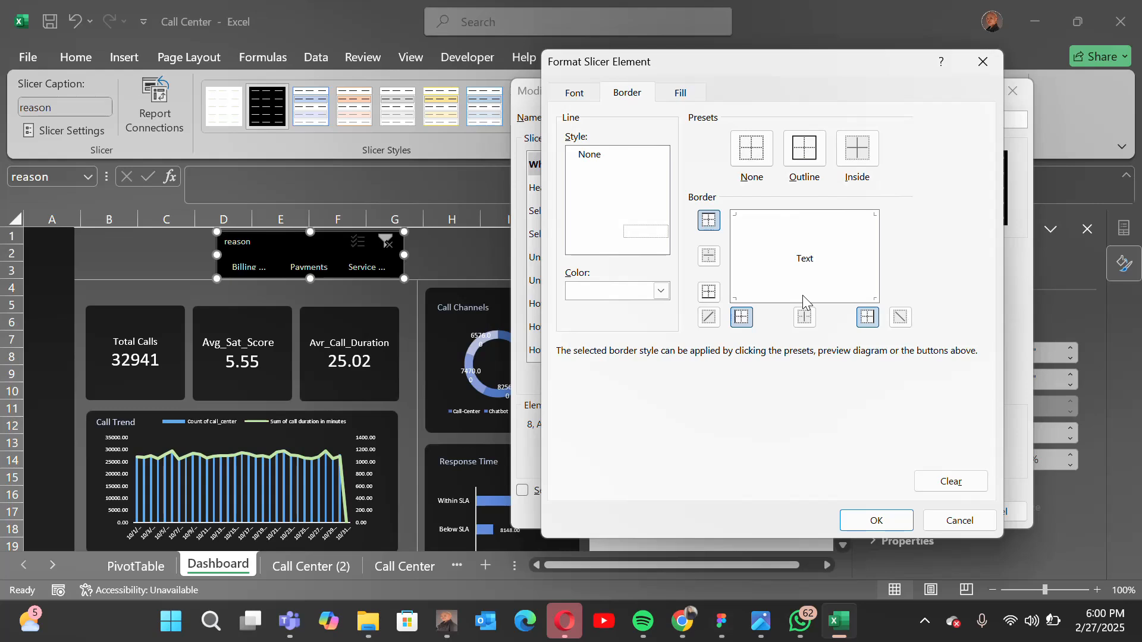
pyautogui.click(577, 96)
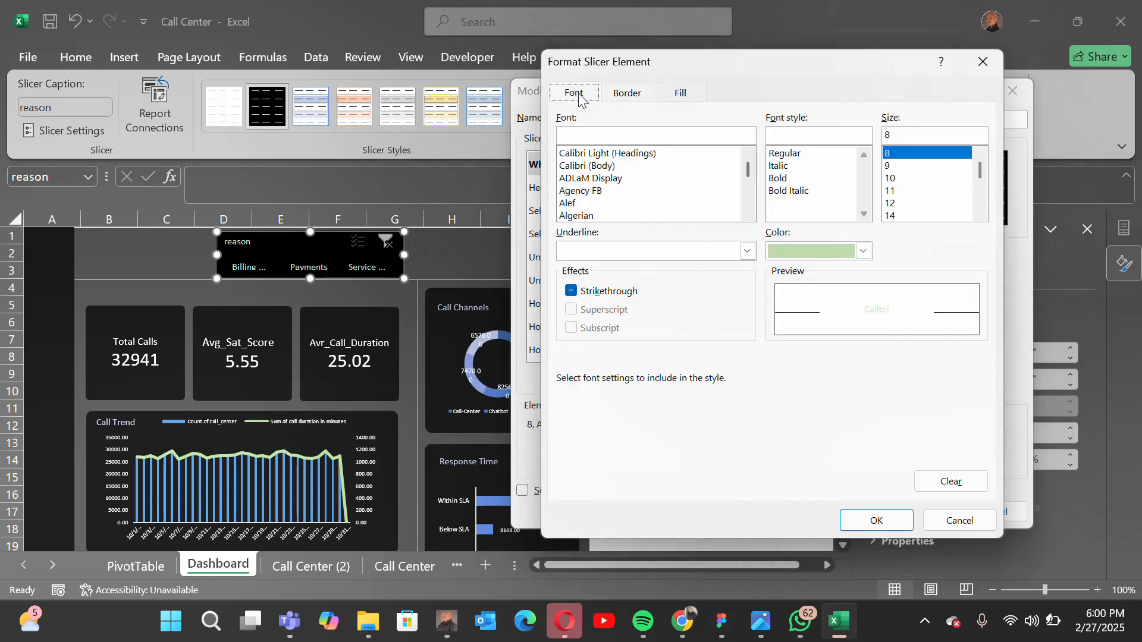
pyautogui.click(682, 95)
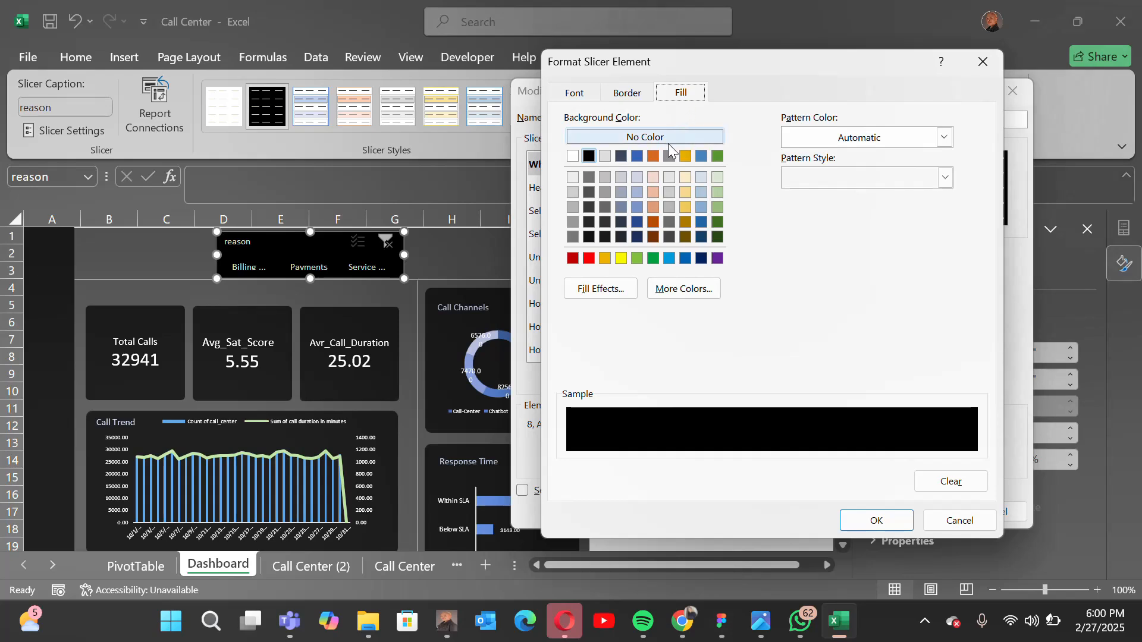
pyautogui.click(628, 93)
pyautogui.click(810, 167)
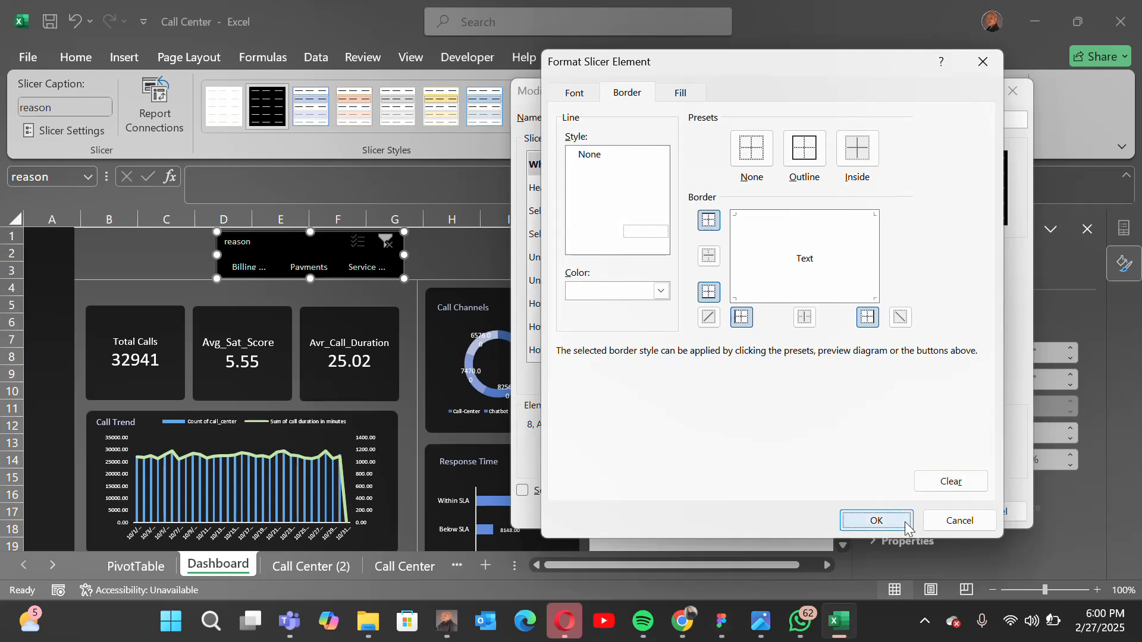
pyautogui.click(877, 521)
pyautogui.click(913, 510)
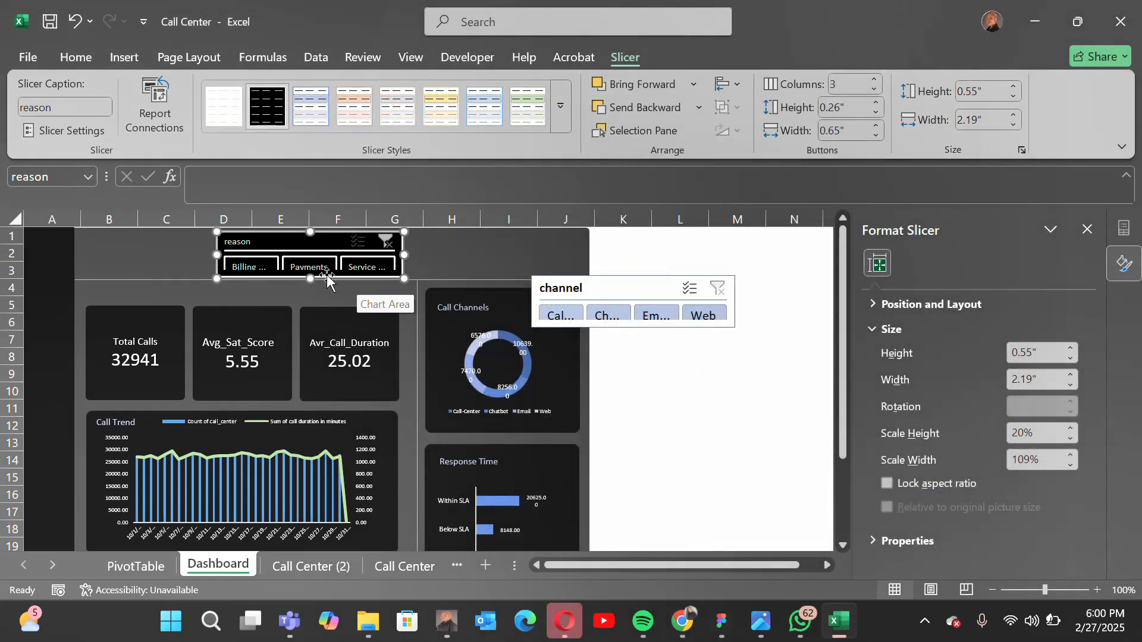
# - Nudge the horizontal divider line below the header slightly down and increase the reason slicer's height to about 0.61"
pyautogui.click(195, 279)
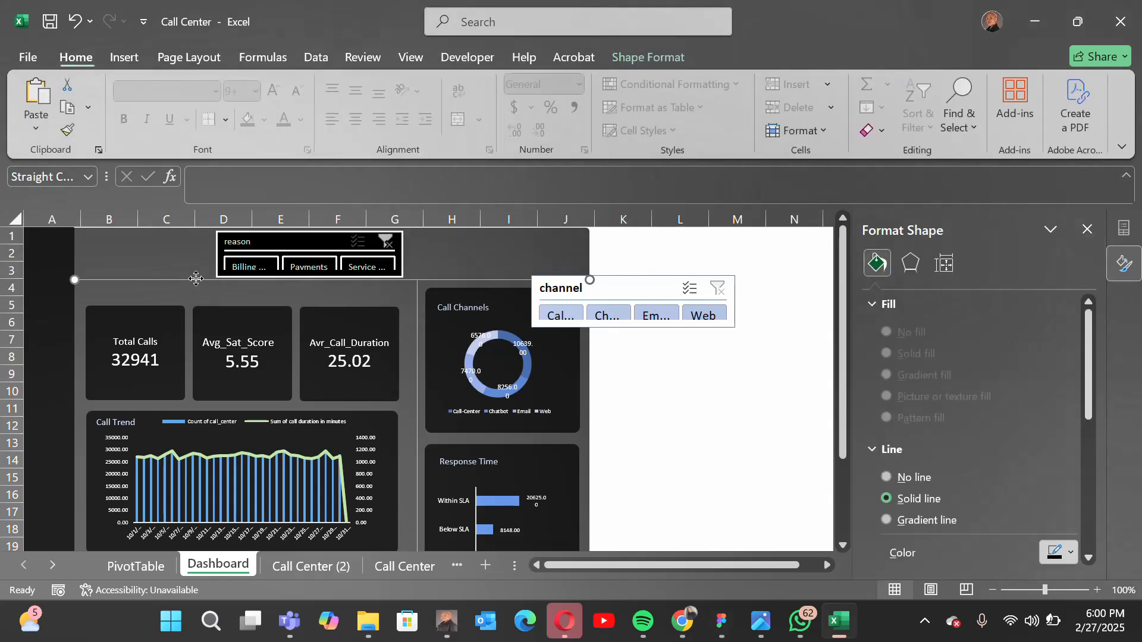
pyautogui.press('Down')
pyautogui.press('Down')
pyautogui.press('Down')
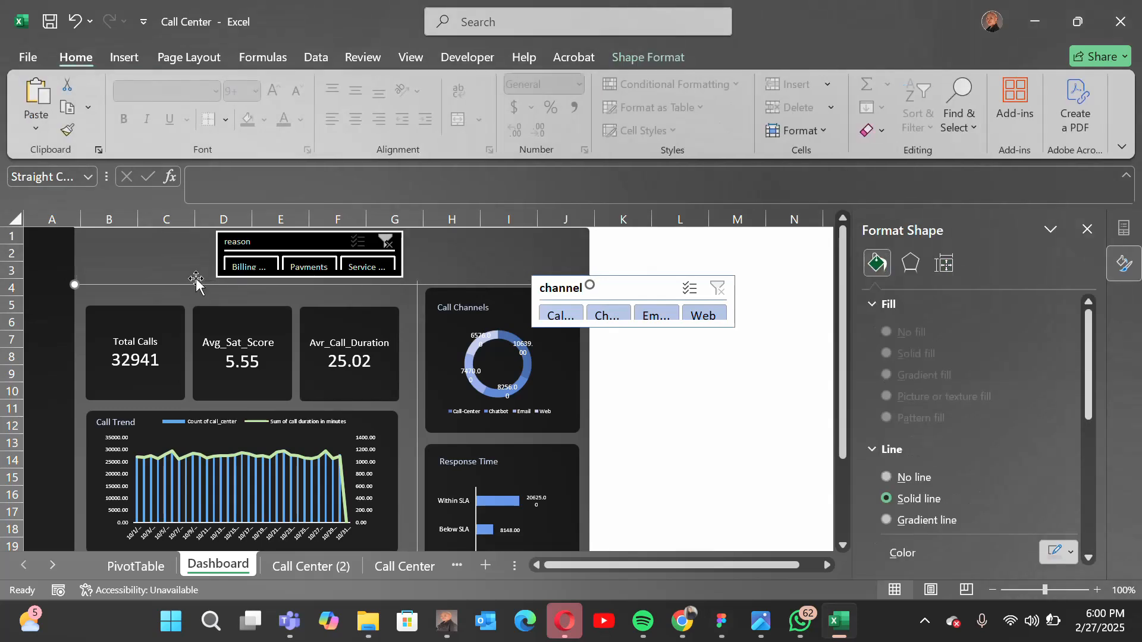
pyautogui.click(370, 276)
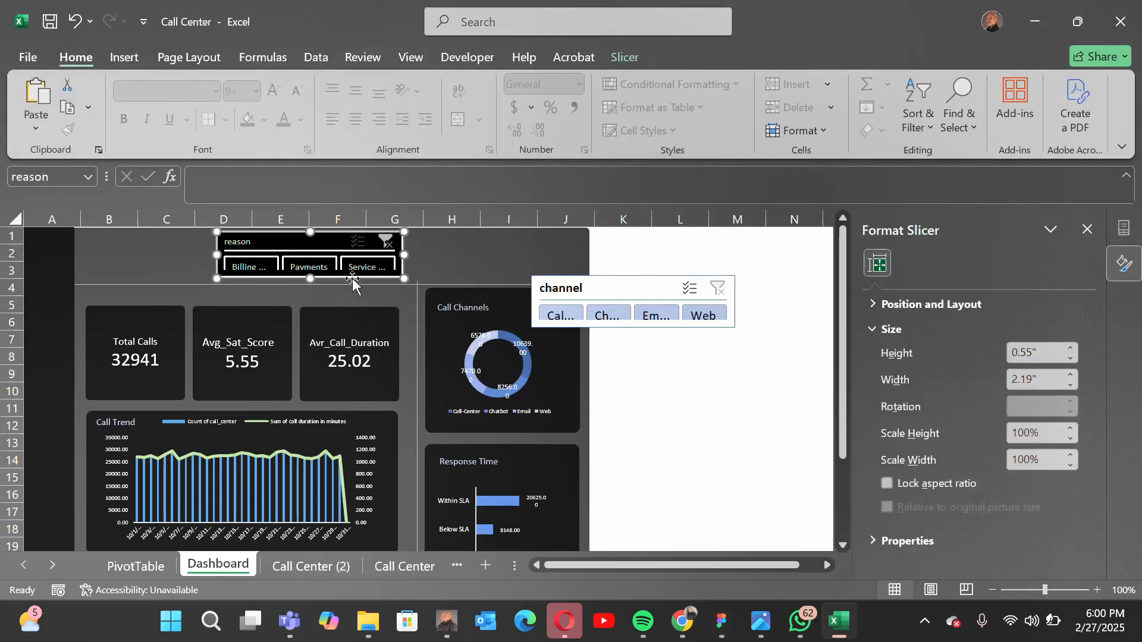
pyautogui.moveTo(312, 277); pyautogui.dragTo(311, 283)
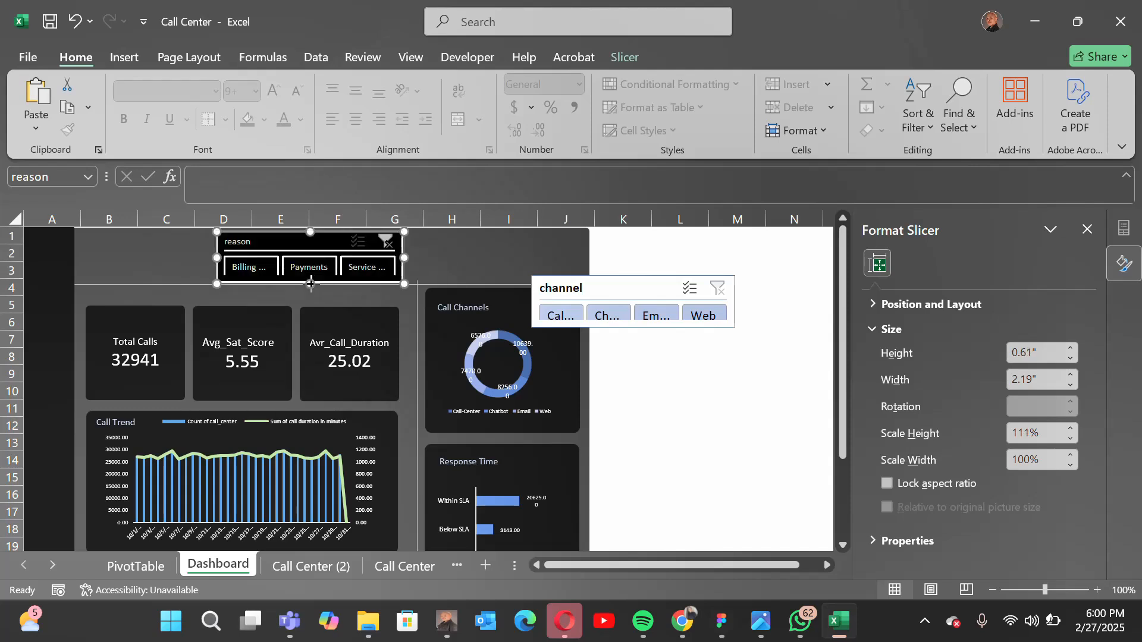
# - Apply the custom black slicer style to the channel slicer
pyautogui.click(610, 287)
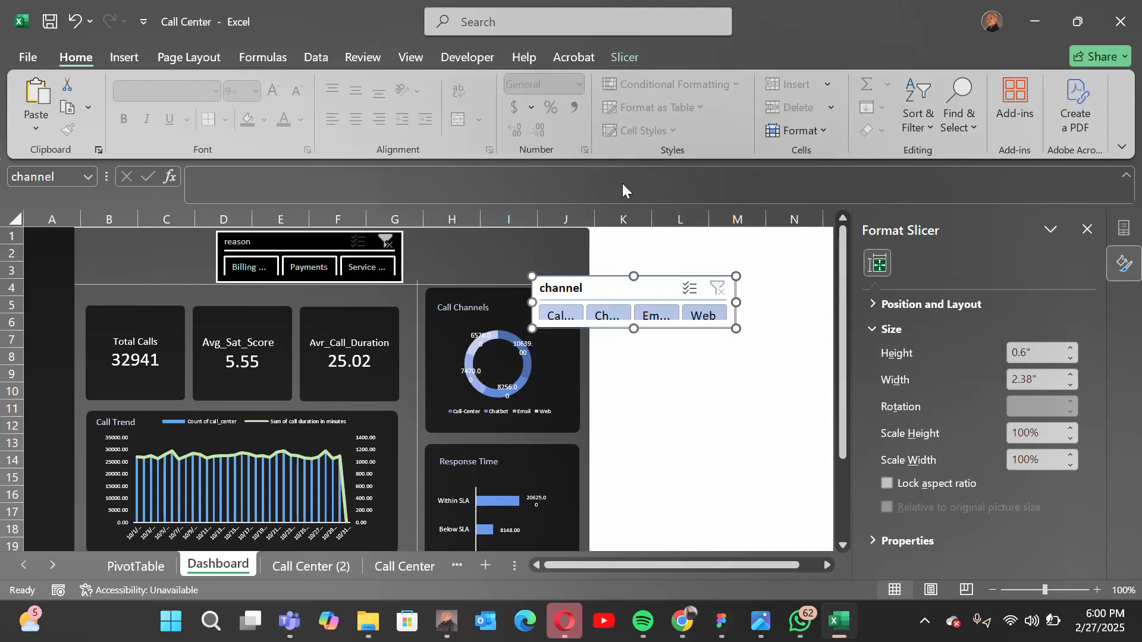
pyautogui.click(624, 57)
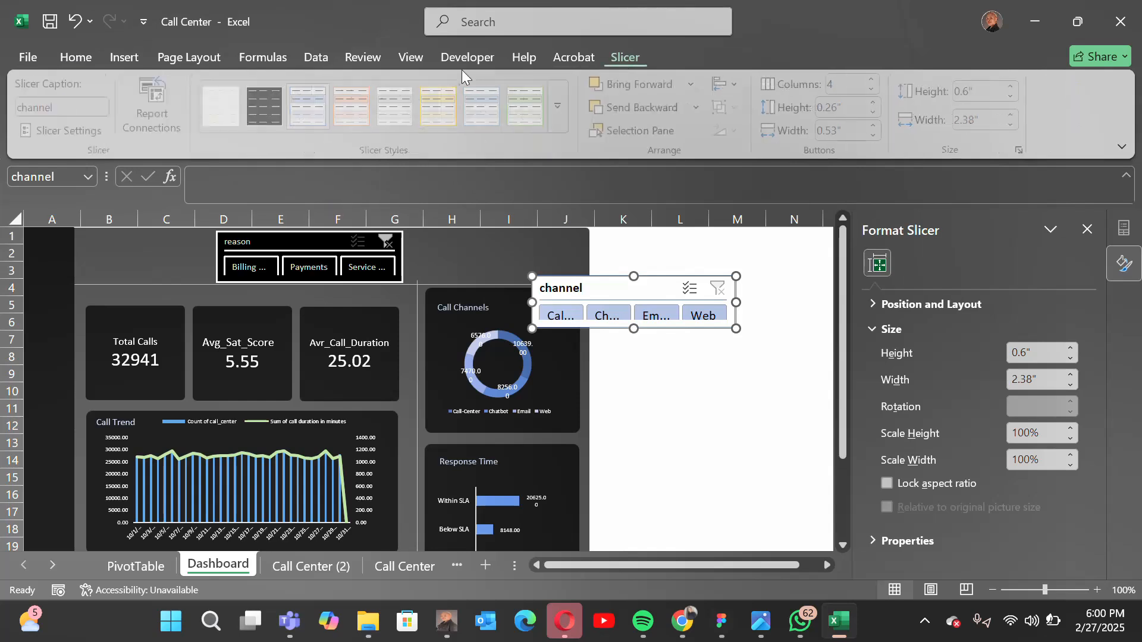
pyautogui.click(266, 107)
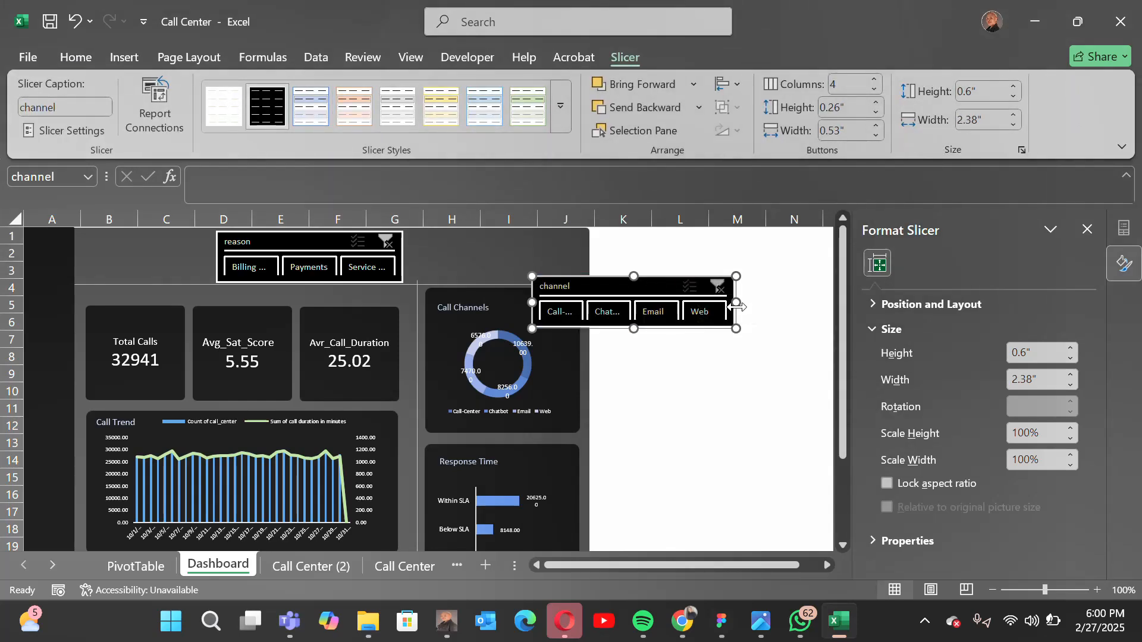
# - Move the channel slicer into the header beside the reason slicer and narrow it to about 1.95" wide
pyautogui.moveTo(732, 312); pyautogui.dragTo(713, 310)
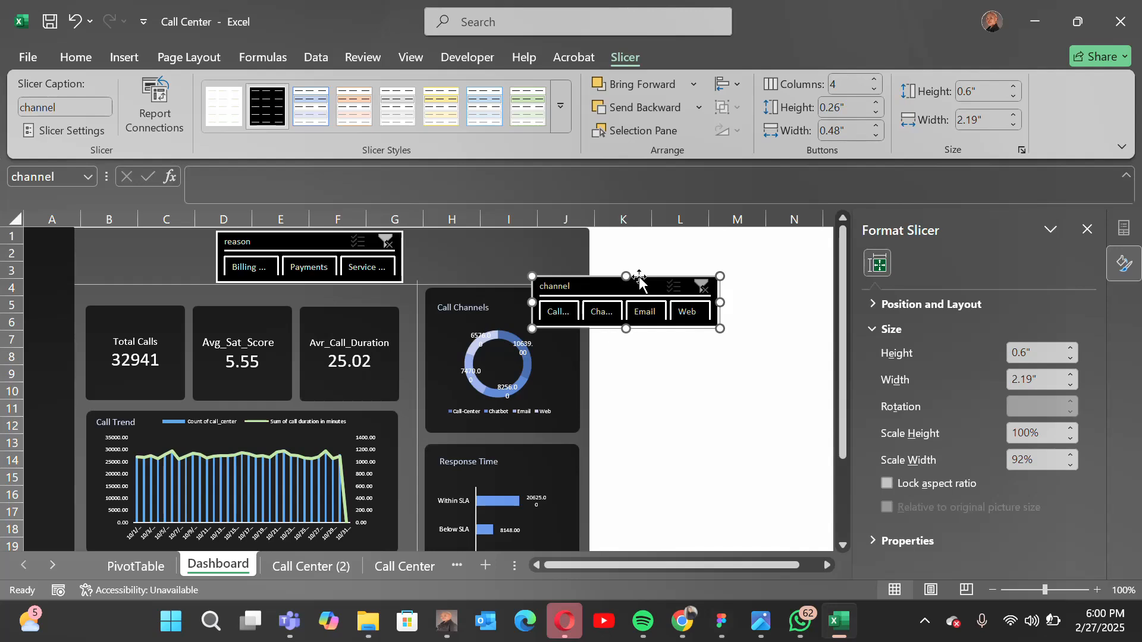
pyautogui.moveTo(640, 281); pyautogui.dragTo(526, 235)
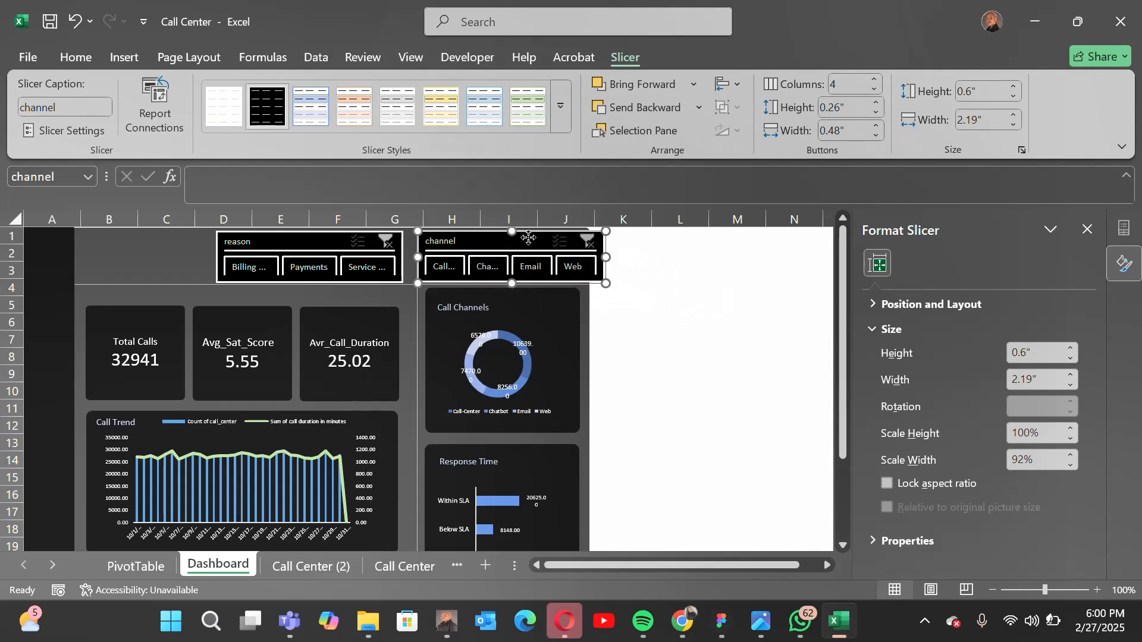
pyautogui.moveTo(606, 262); pyautogui.dragTo(586, 262)
pyautogui.moveTo(491, 241); pyautogui.dragTo(488, 240)
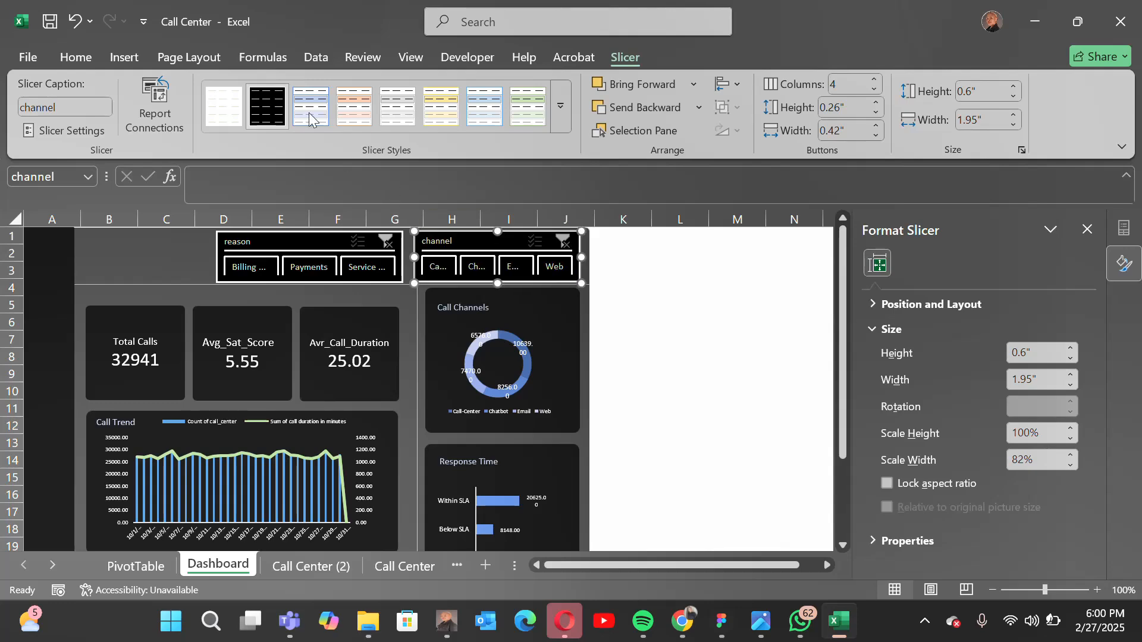
# - Add an inside vertical border to the black style's Whole Slicer element and widen the channel slicer to about 2.1", meeting the reason slicer
pyautogui.rightClick(264, 94)
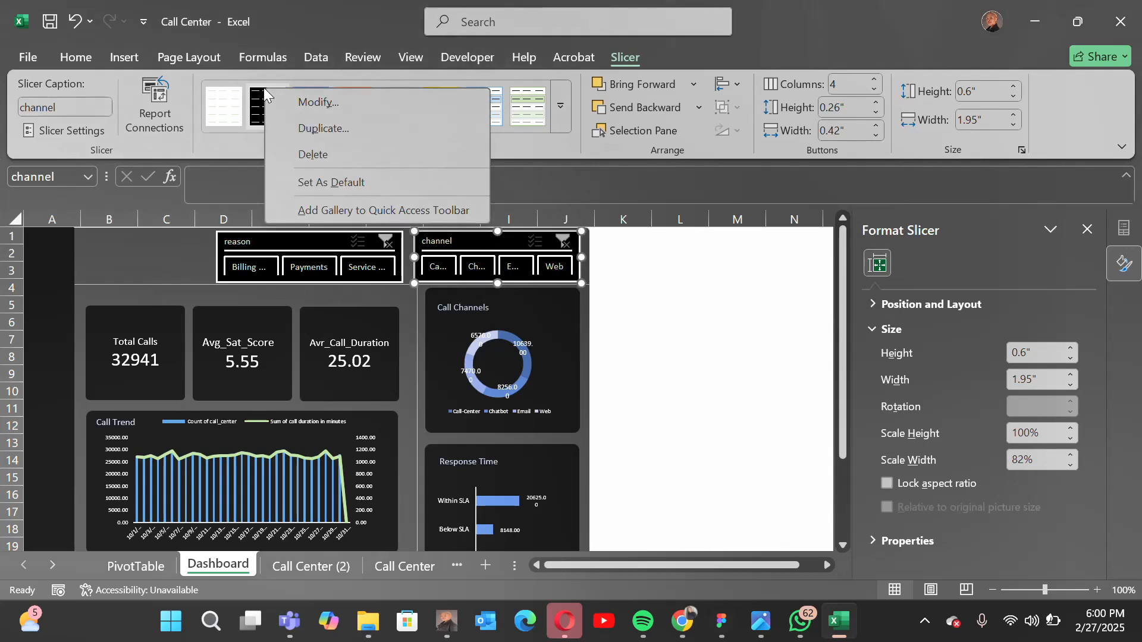
pyautogui.click(321, 102)
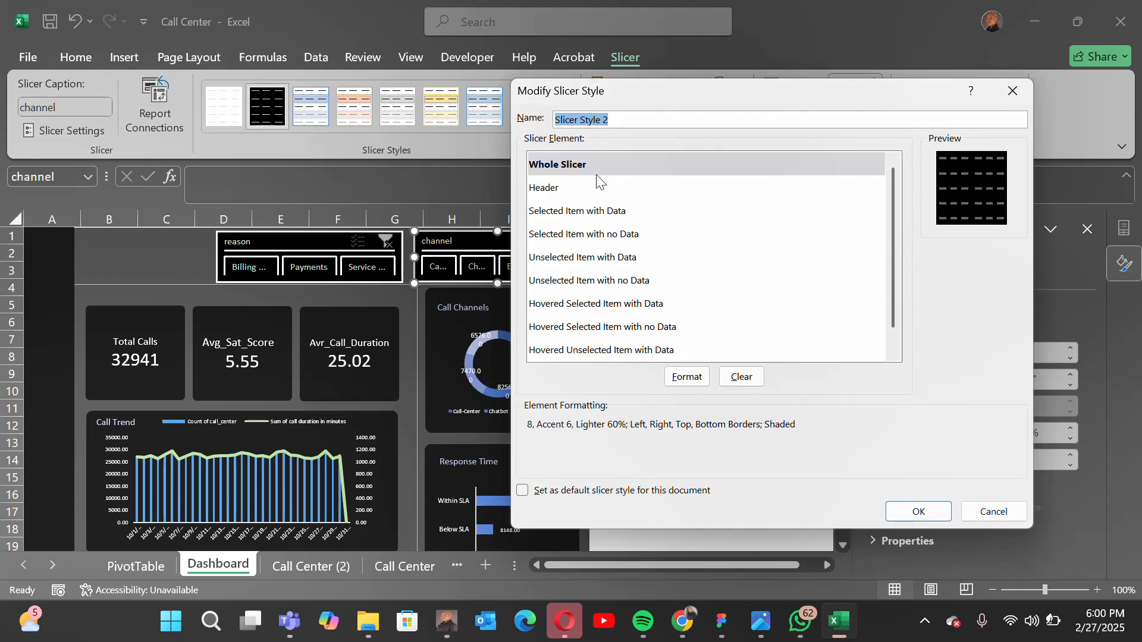
pyautogui.click(687, 376)
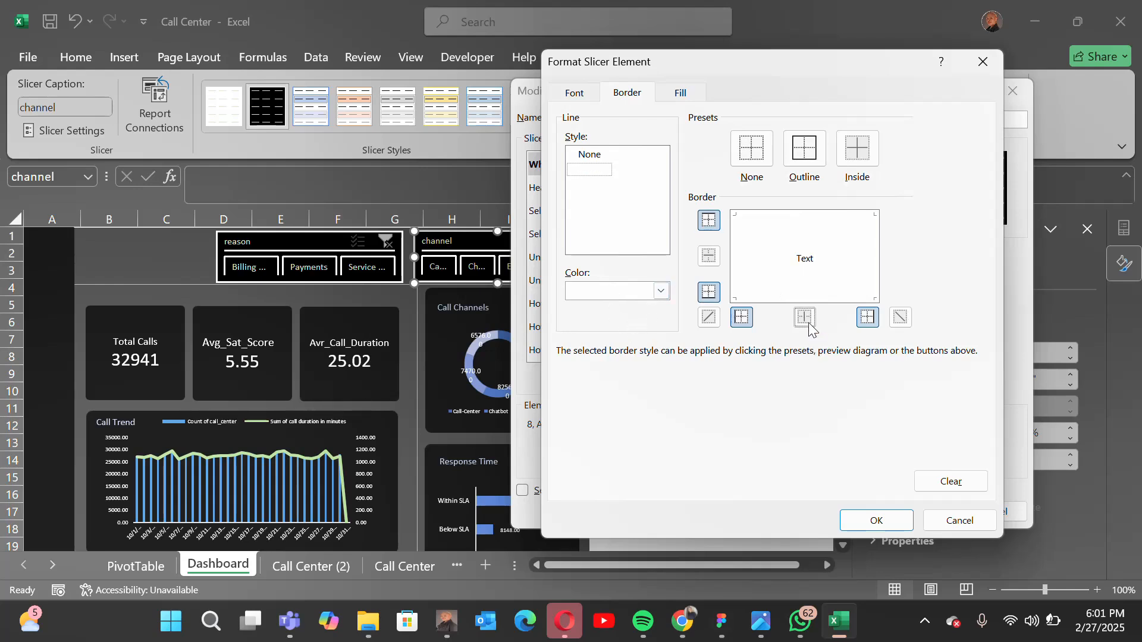
pyautogui.click(879, 520)
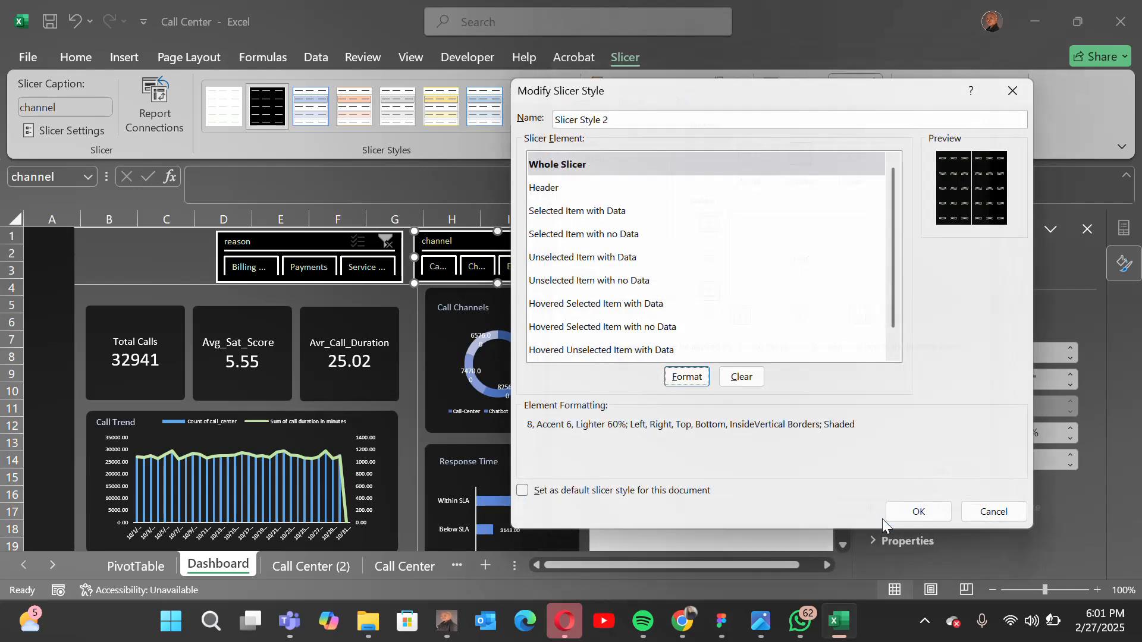
pyautogui.click(909, 511)
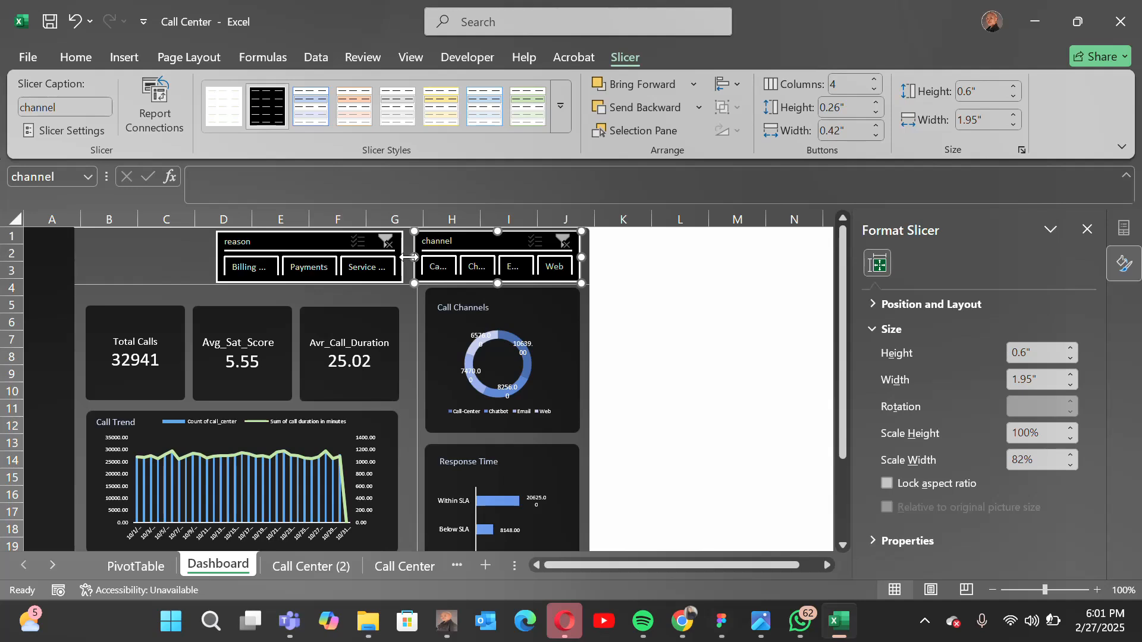
pyautogui.moveTo(408, 257); pyautogui.dragTo(402, 257)
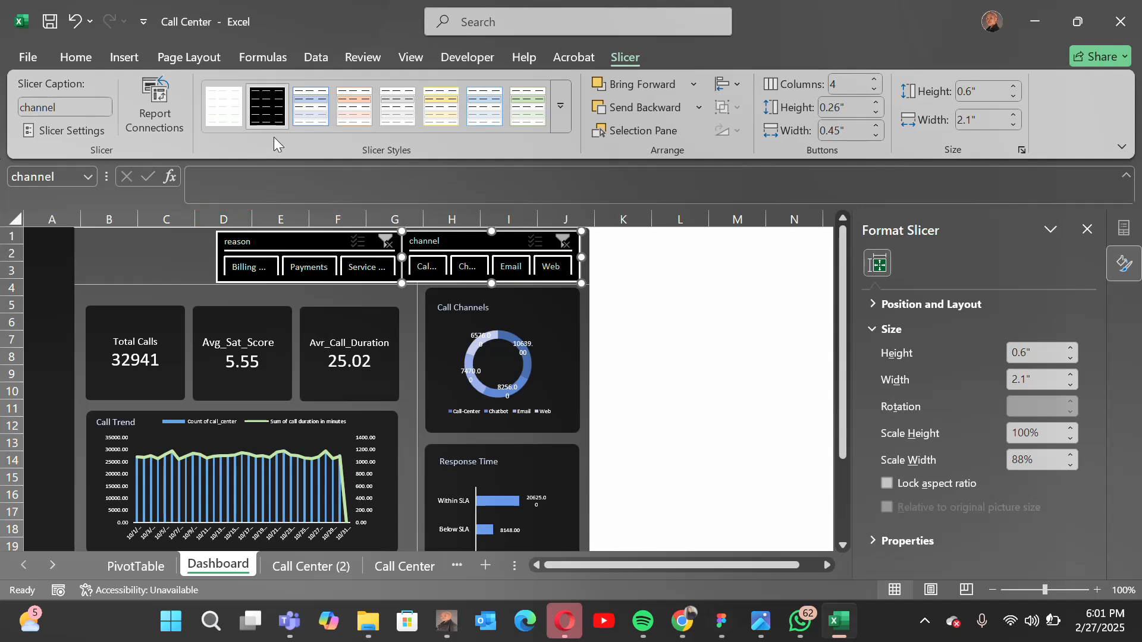
# - Try to rework the black slicer style's Whole Slicer borders with a line style and an inside vertical border
pyautogui.rightClick(277, 102)
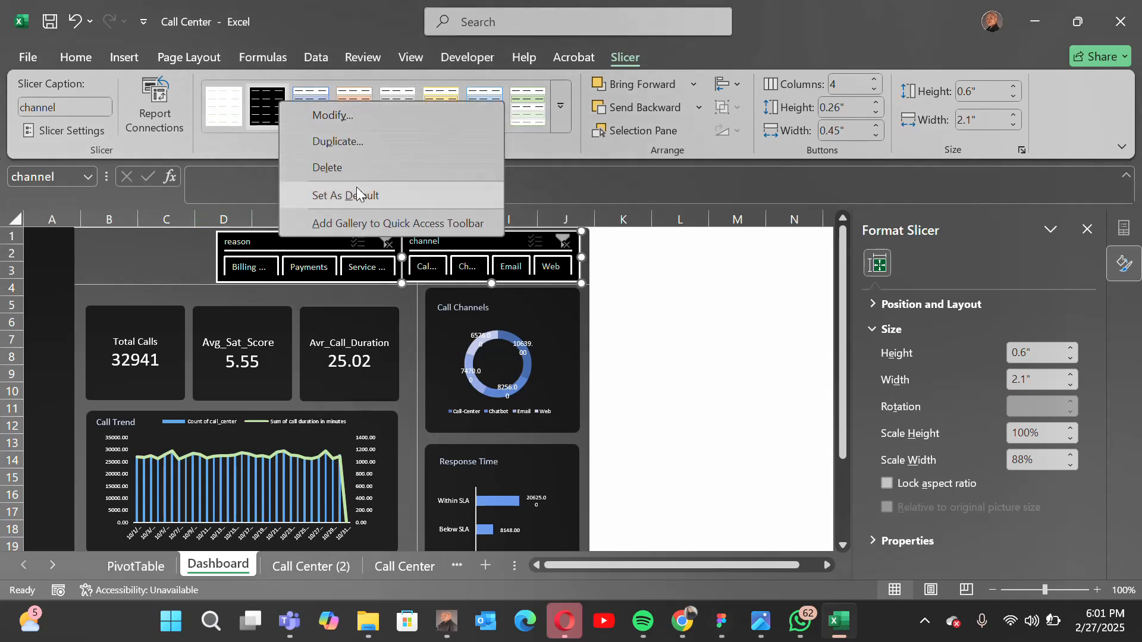
pyautogui.click(327, 122)
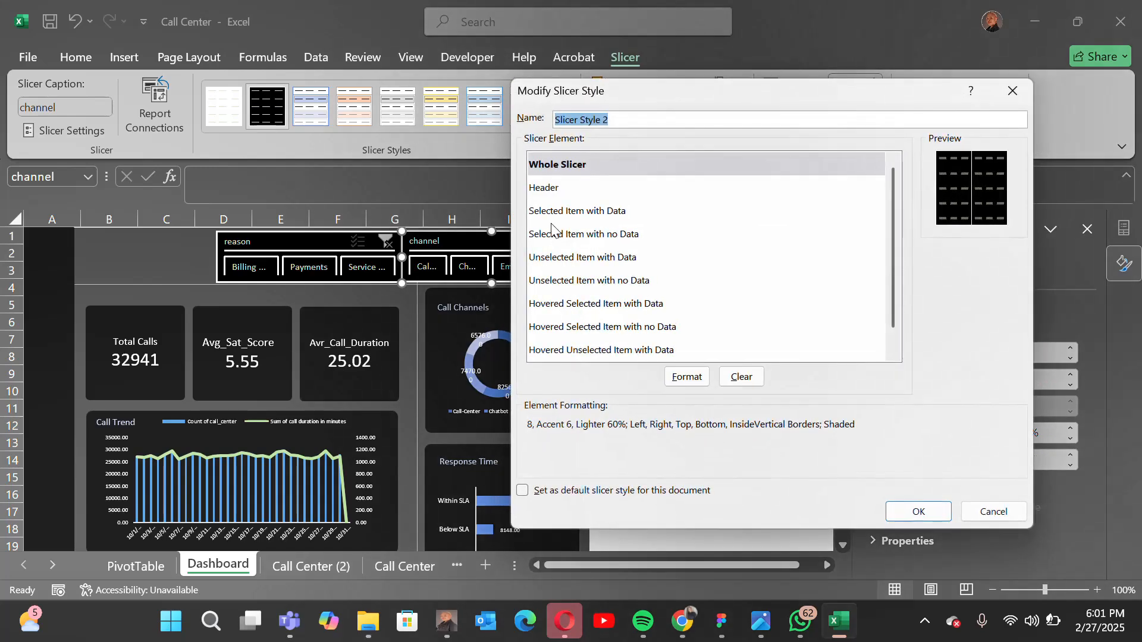
pyautogui.click(688, 378)
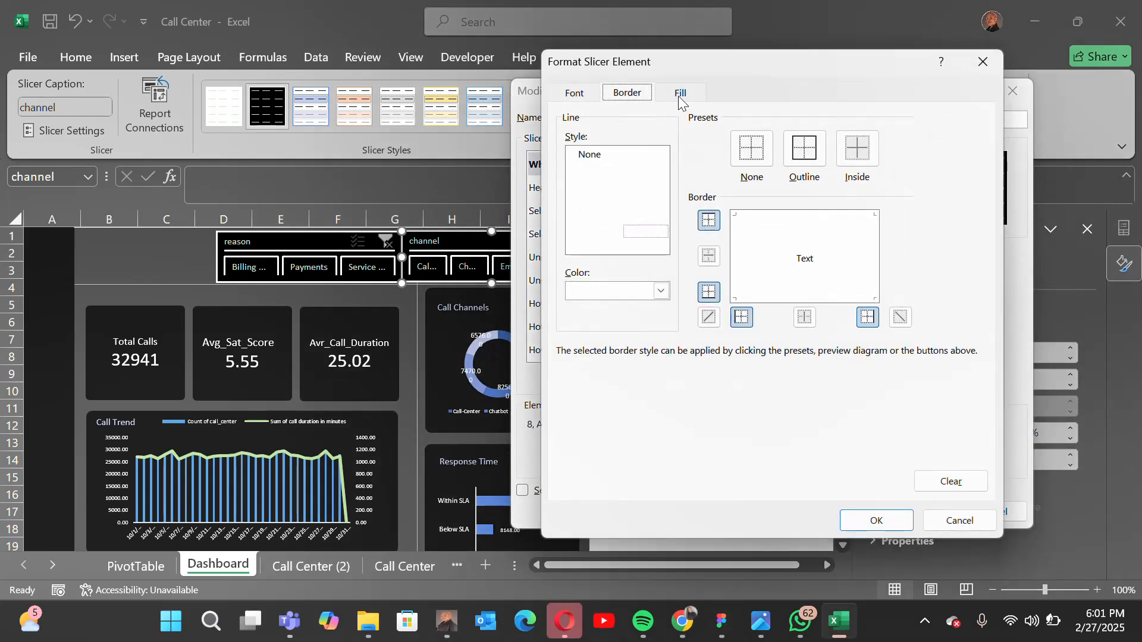
pyautogui.click(575, 94)
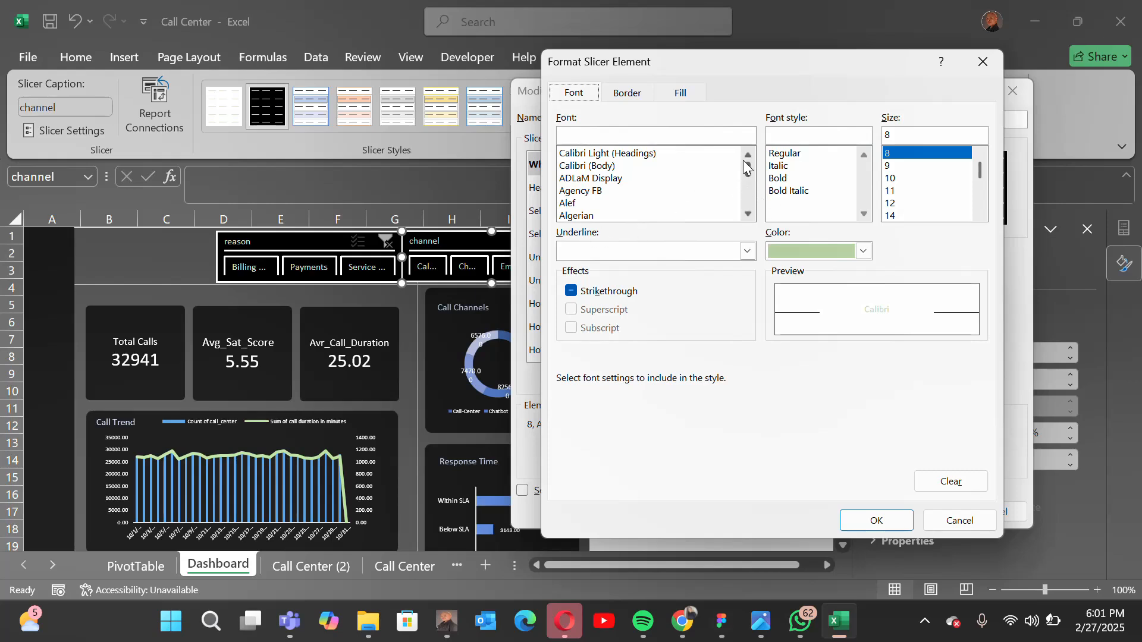
pyautogui.click(623, 92)
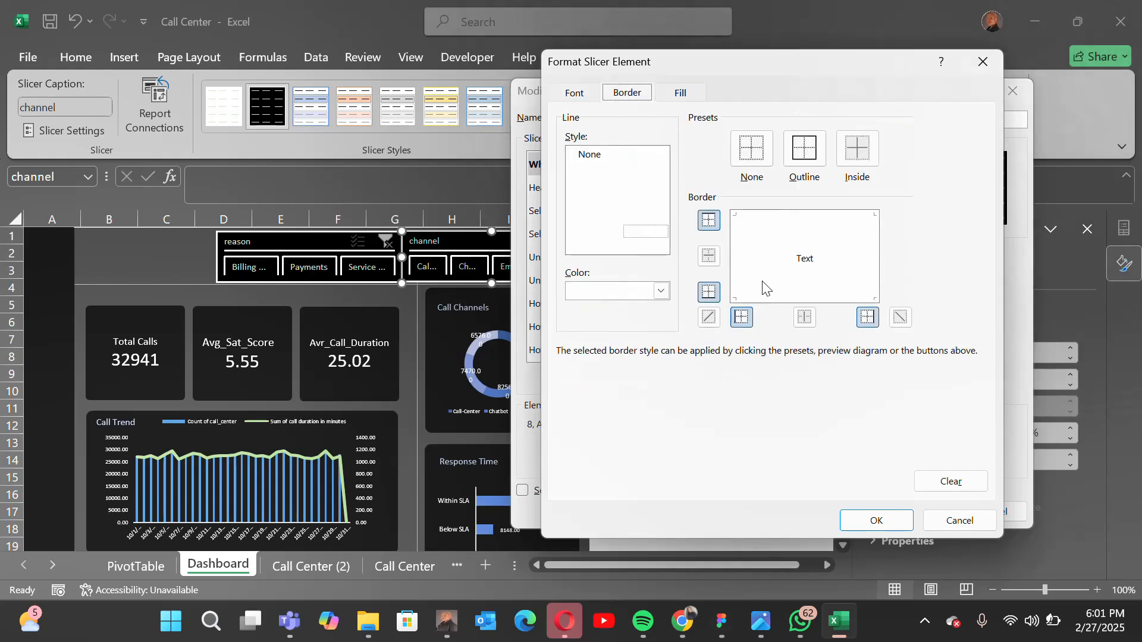
pyautogui.click(806, 149)
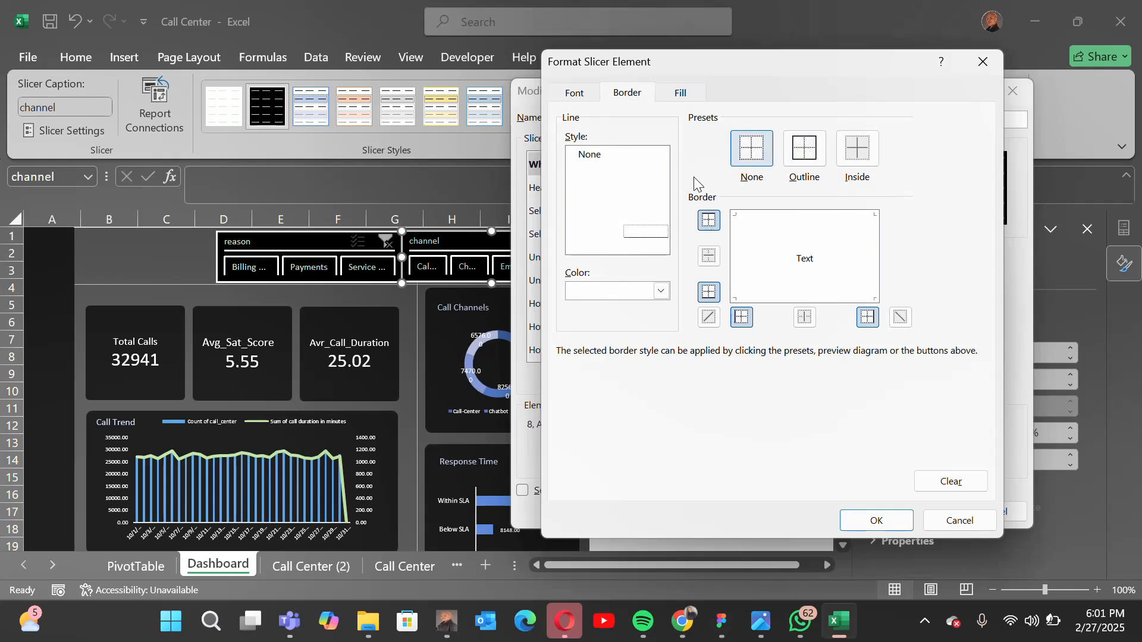
pyautogui.click(584, 171)
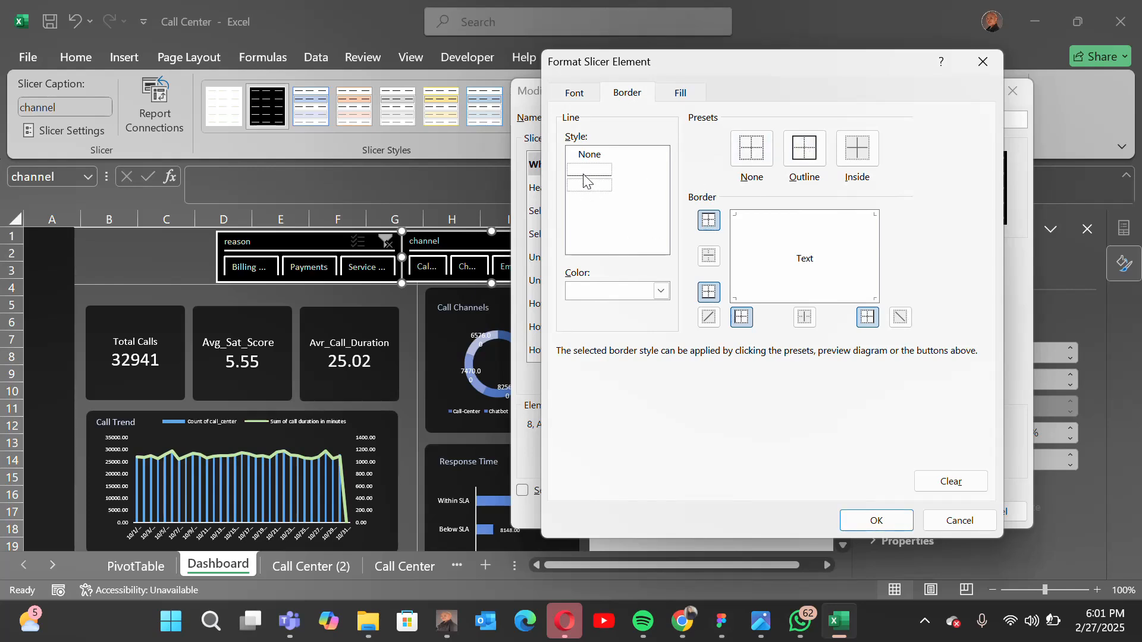
pyautogui.click(805, 318)
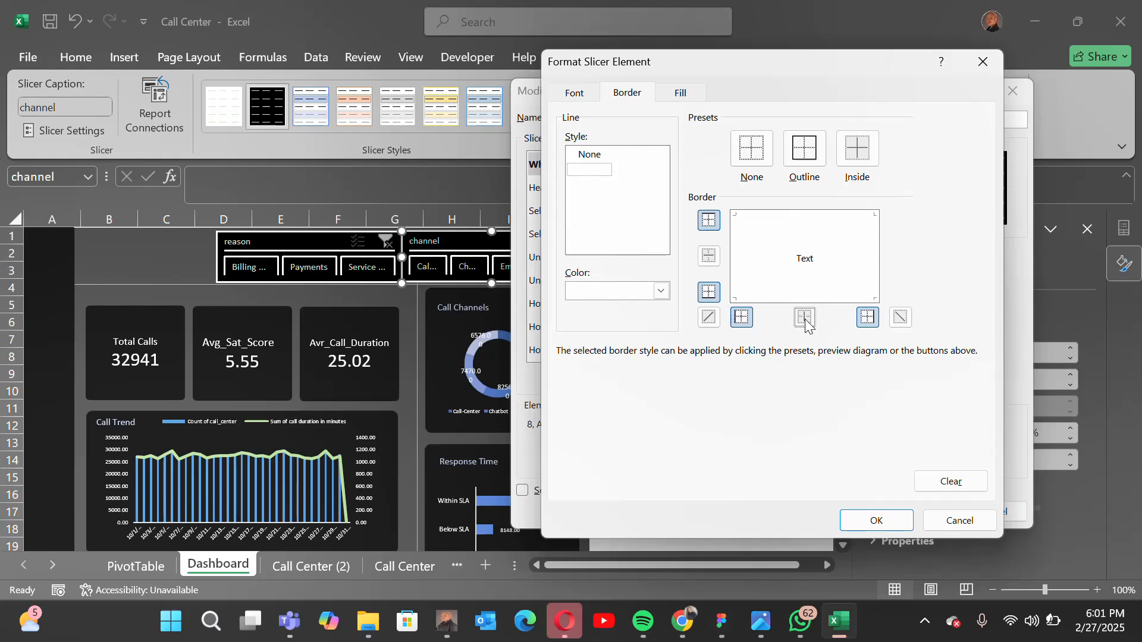
pyautogui.click(877, 522)
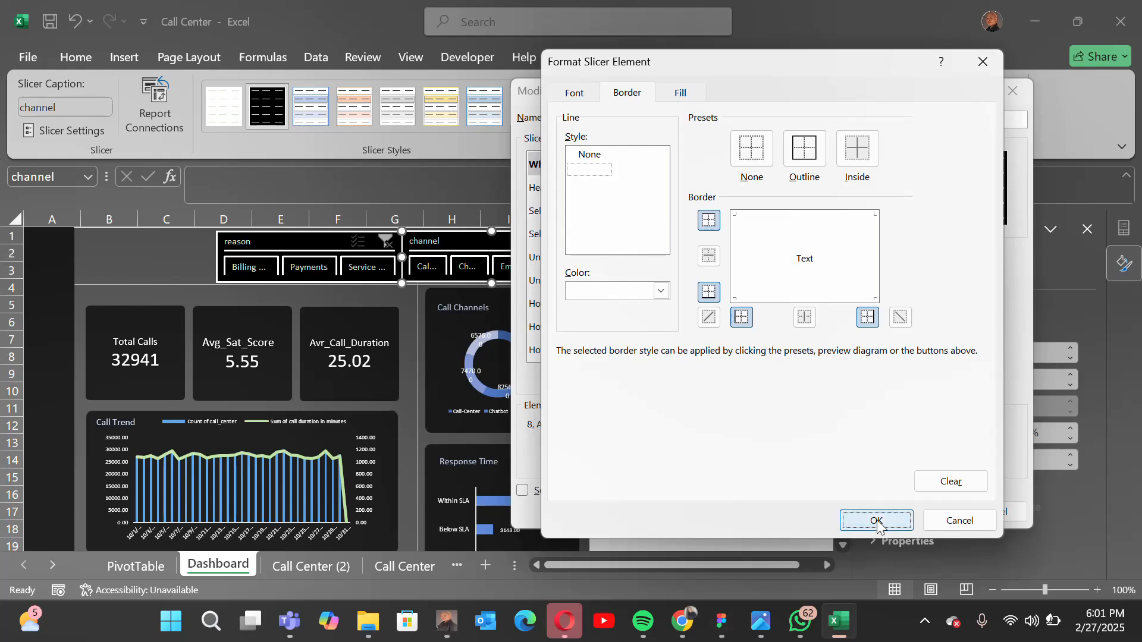
pyautogui.click(906, 518)
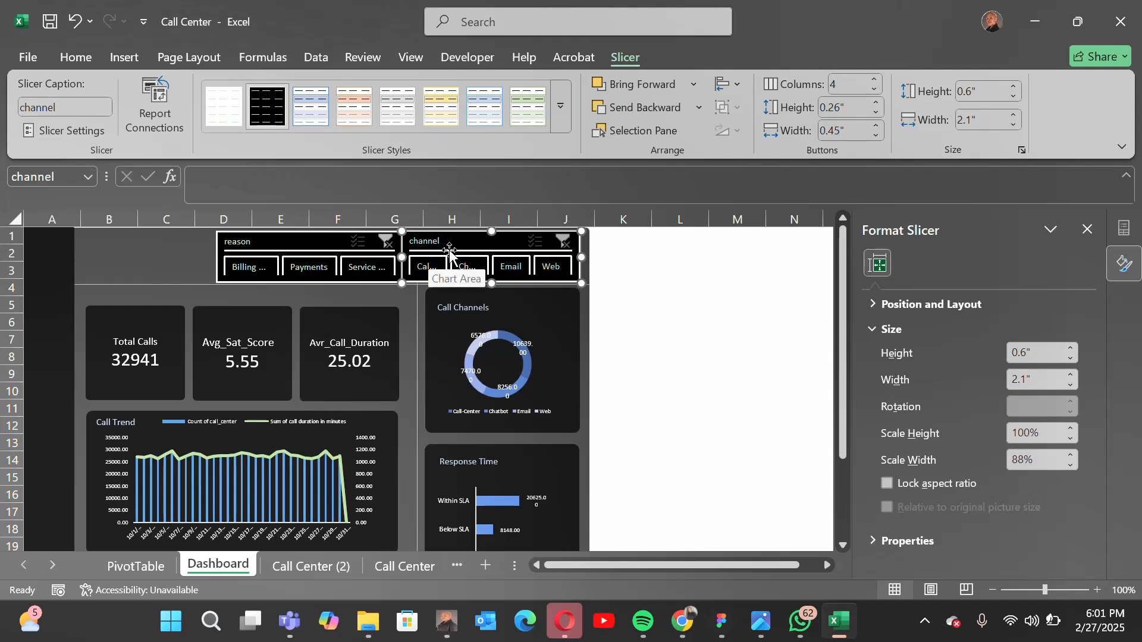
pyautogui.click(143, 269)
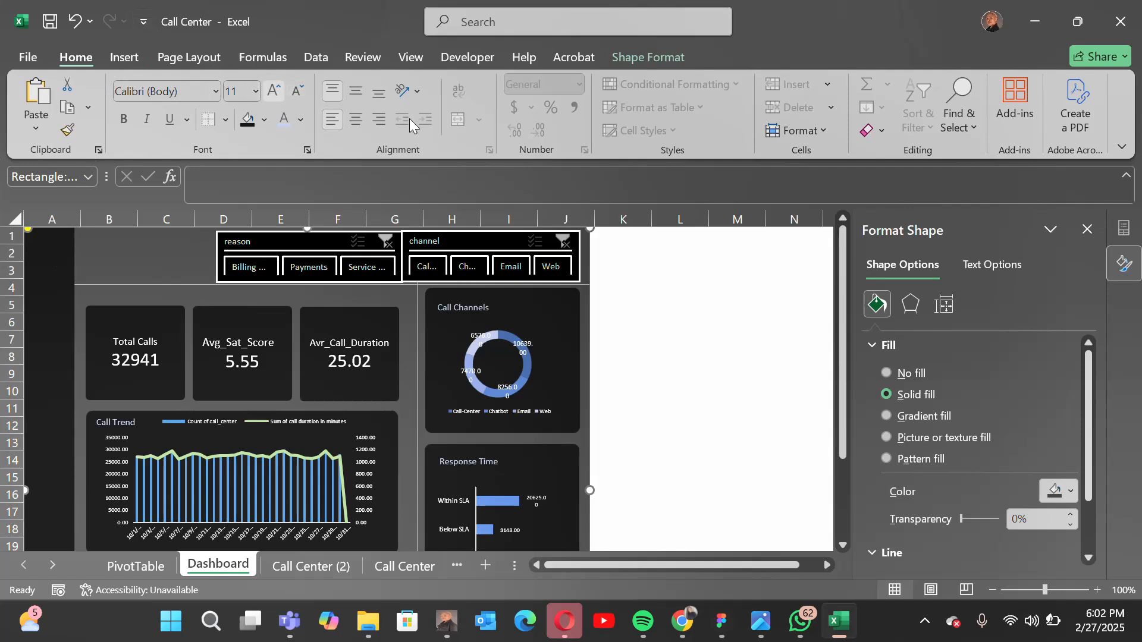
# - Connect the reason slicer to all the pivot tables, PivotTable1 through PivotTable8, on the PivotTable sheet
pyautogui.rightClick(387, 242)
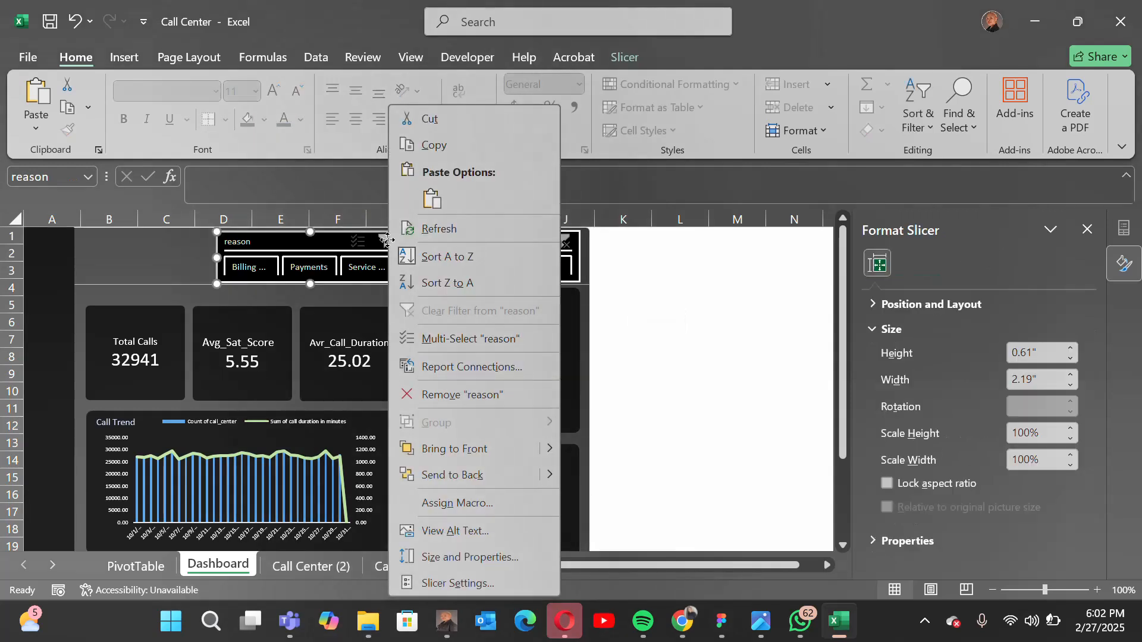
pyautogui.click(438, 365)
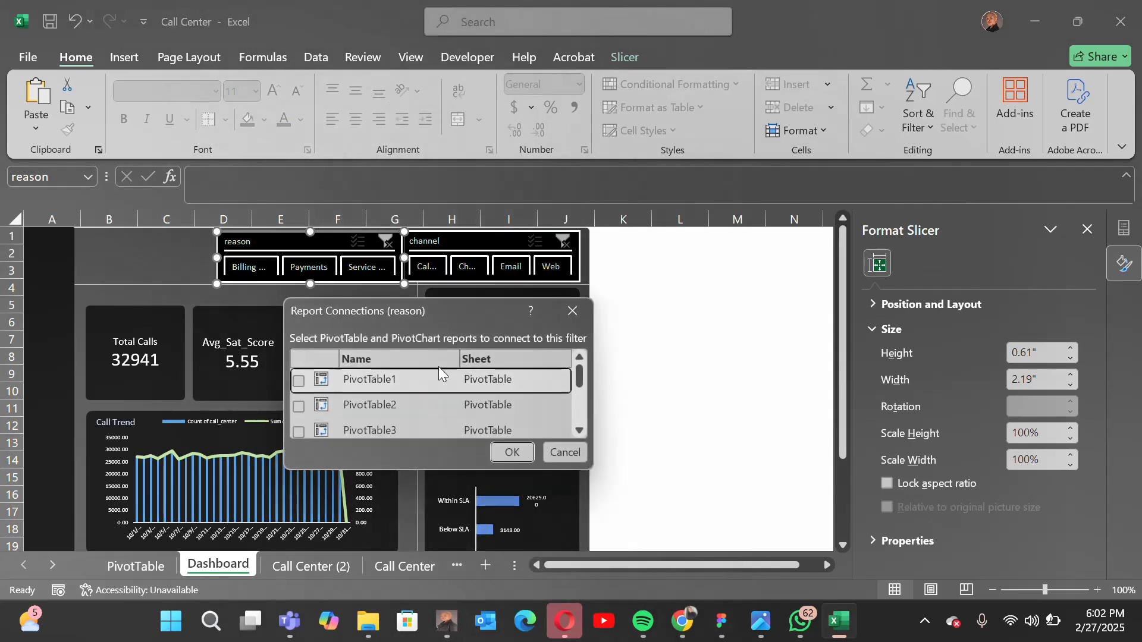
pyautogui.click(298, 381)
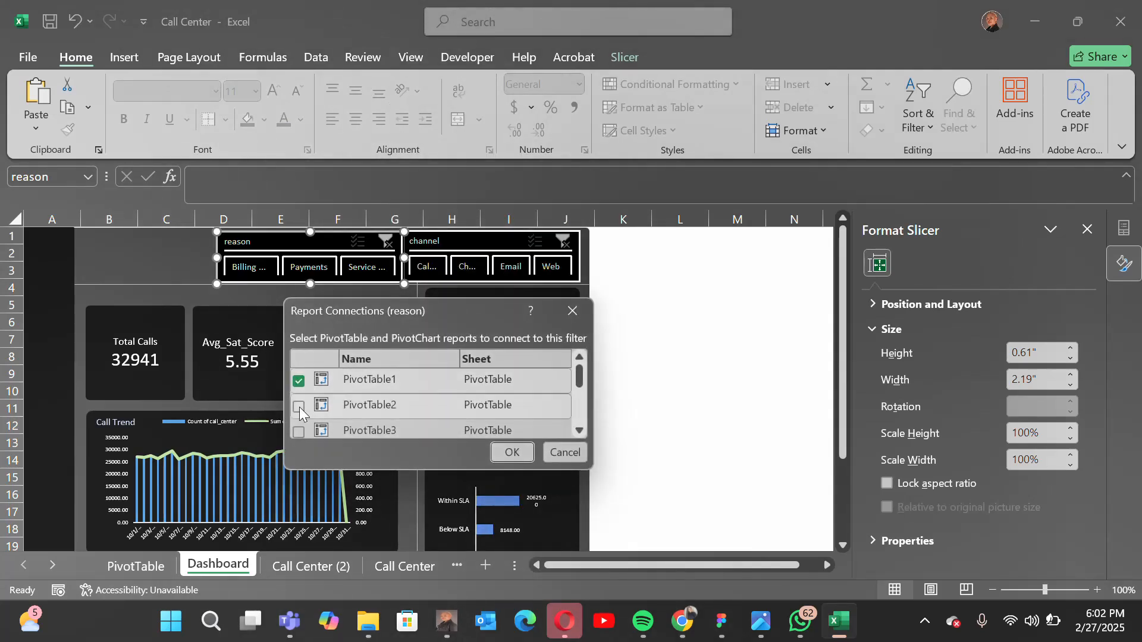
pyautogui.click(299, 407)
pyautogui.click(299, 432)
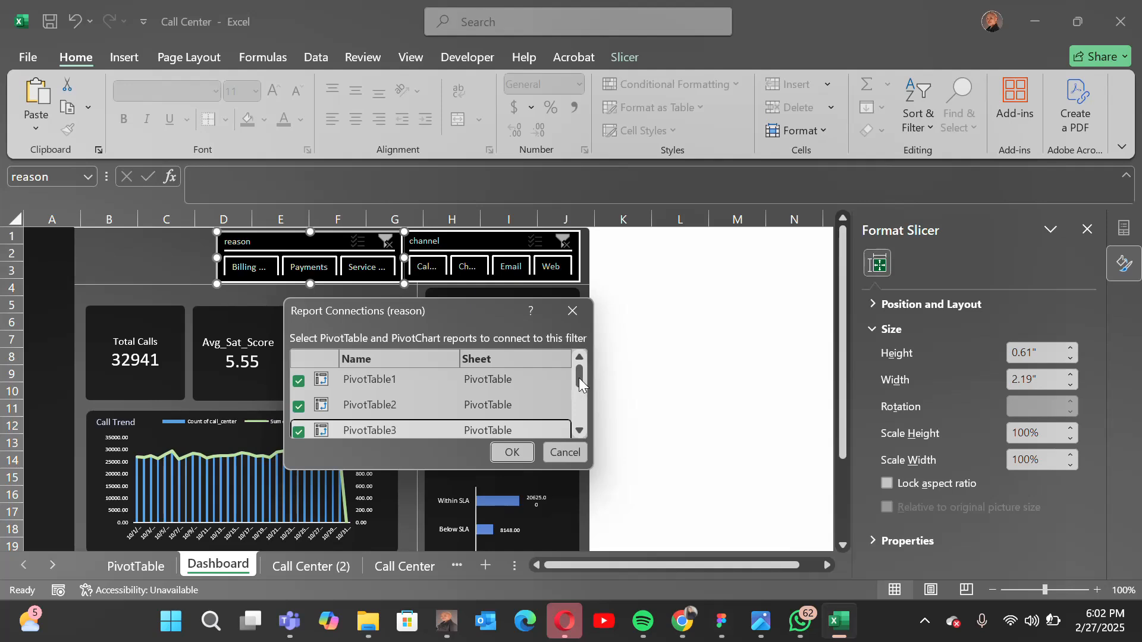
pyautogui.moveTo(580, 383); pyautogui.dragTo(580, 399)
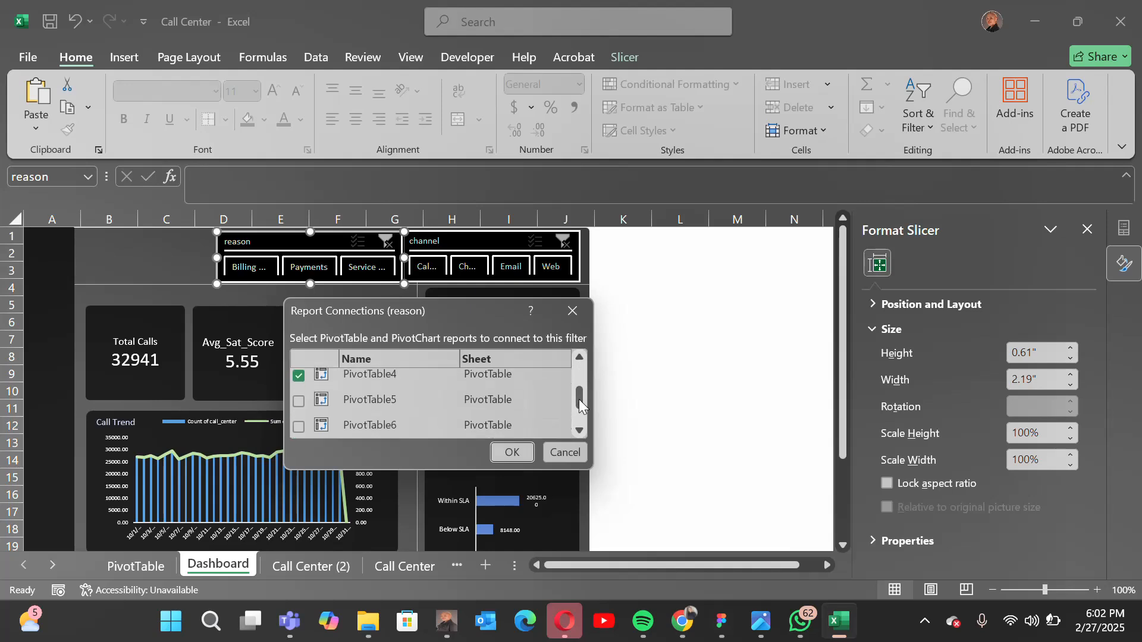
pyautogui.click(298, 402)
pyautogui.click(299, 428)
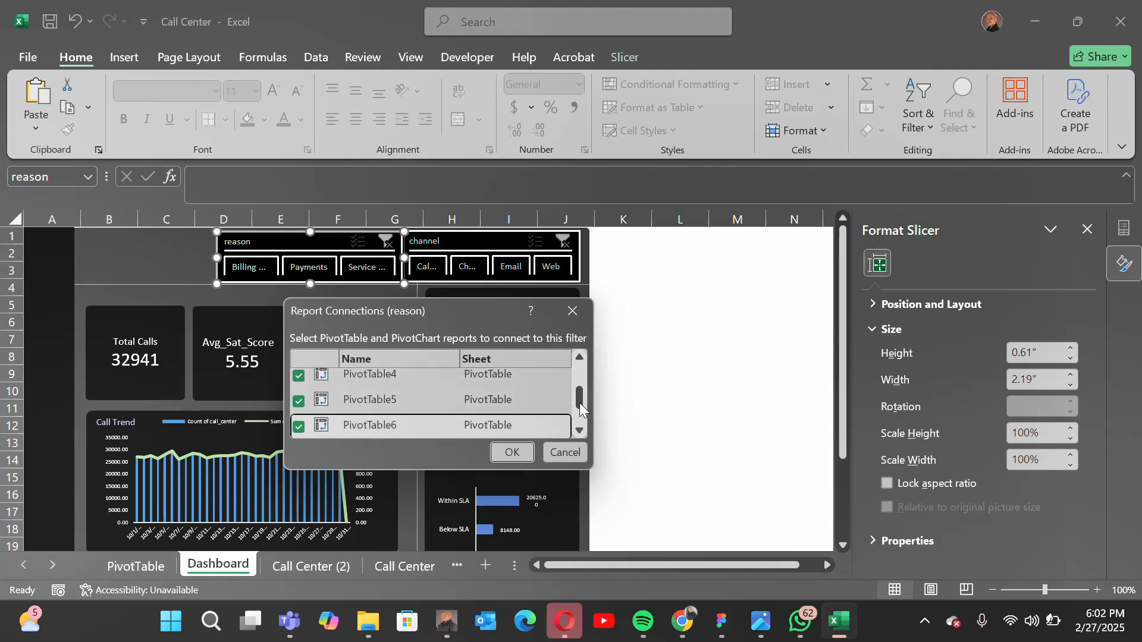
pyautogui.moveTo(579, 402); pyautogui.dragTo(579, 426)
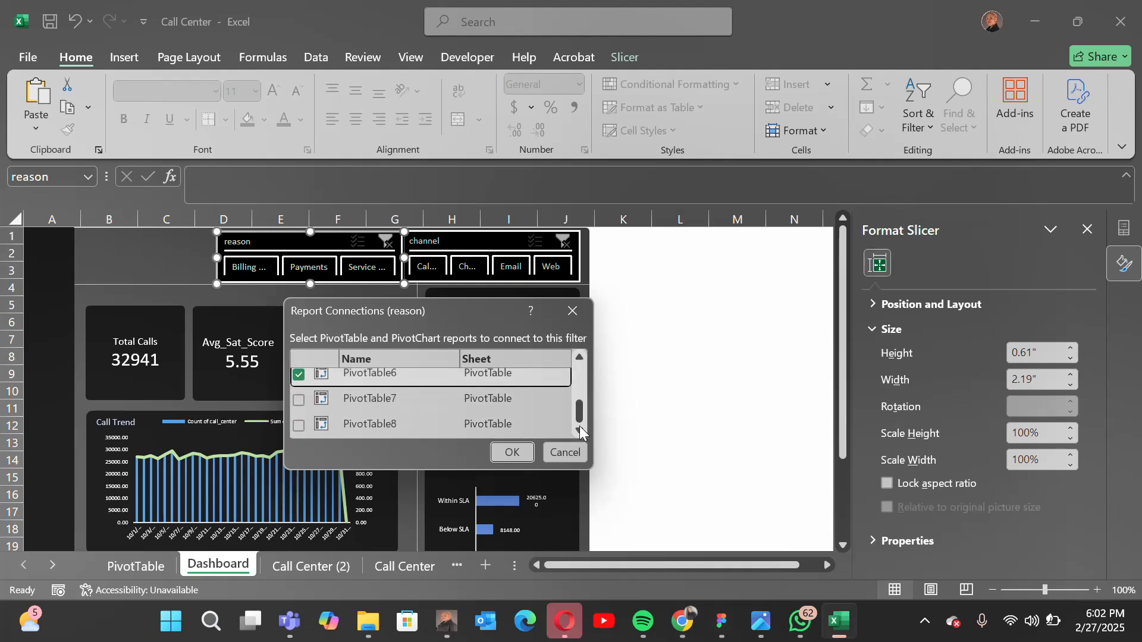
pyautogui.click(299, 399)
pyautogui.click(299, 425)
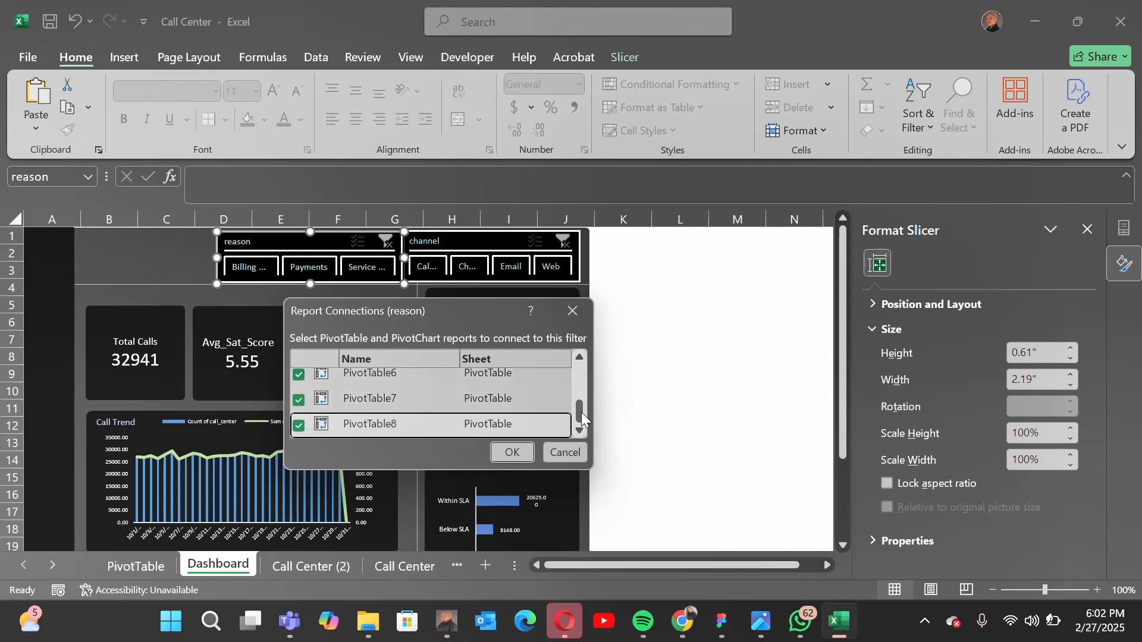
pyautogui.moveTo(581, 412); pyautogui.dragTo(577, 365)
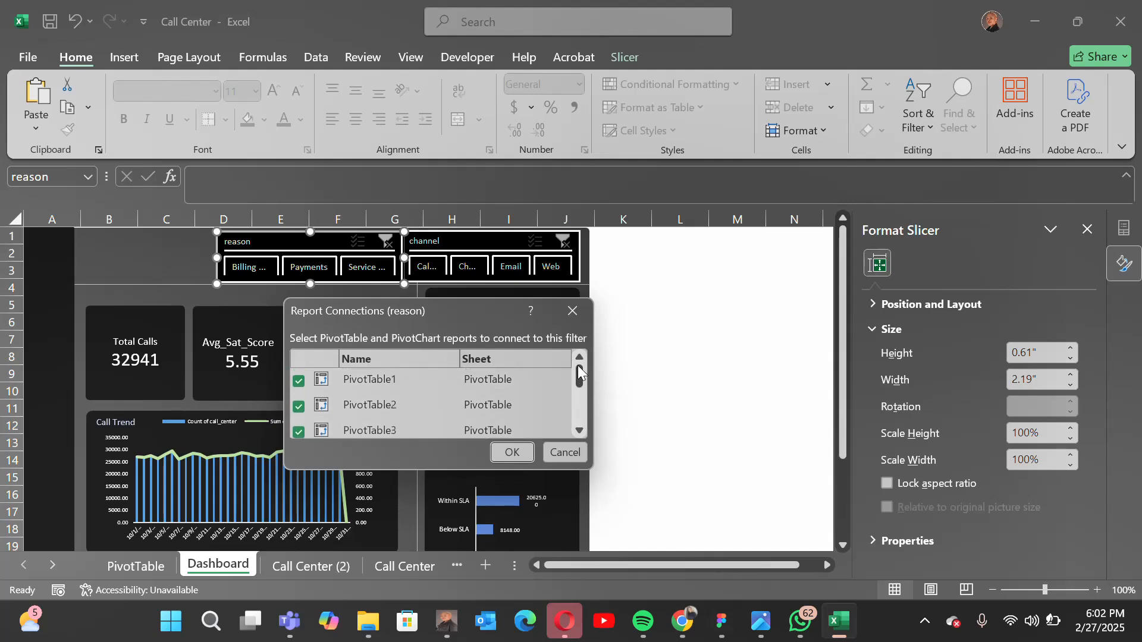
pyautogui.click(511, 453)
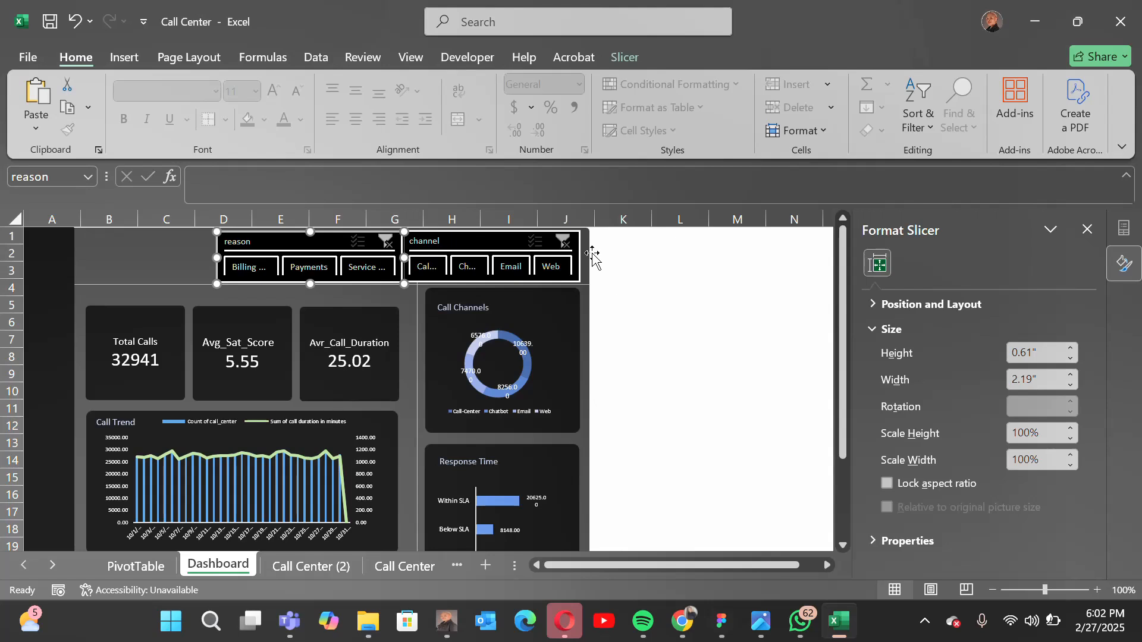
# - Connect the channel slicer to the same eight reports, PivotTable1 through PivotTable8
pyautogui.rightClick(564, 241)
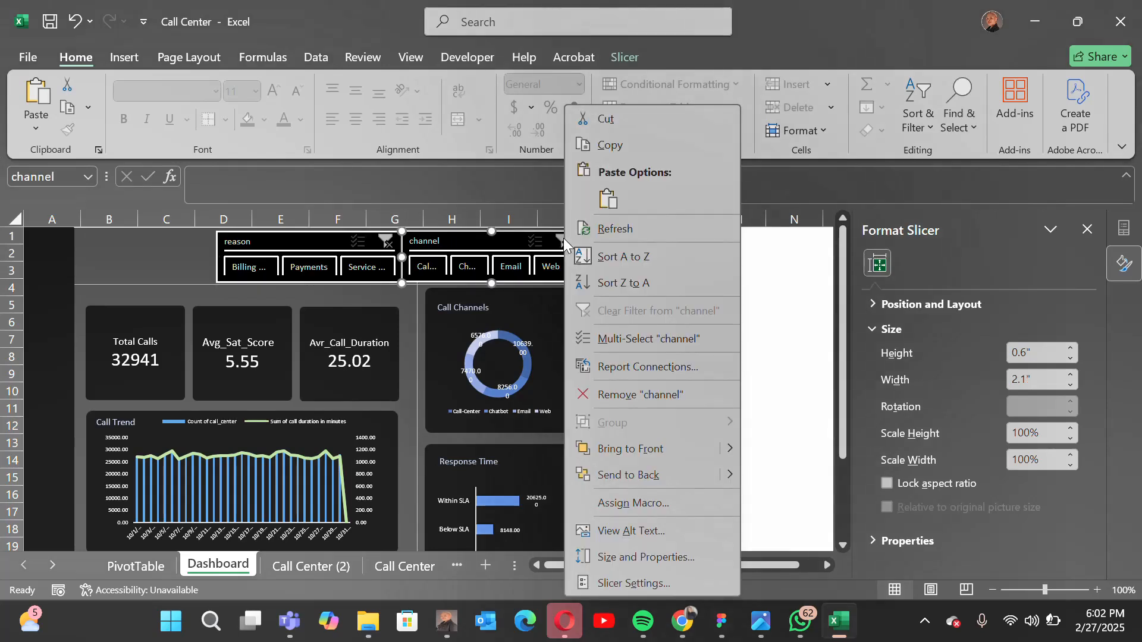
pyautogui.click(602, 367)
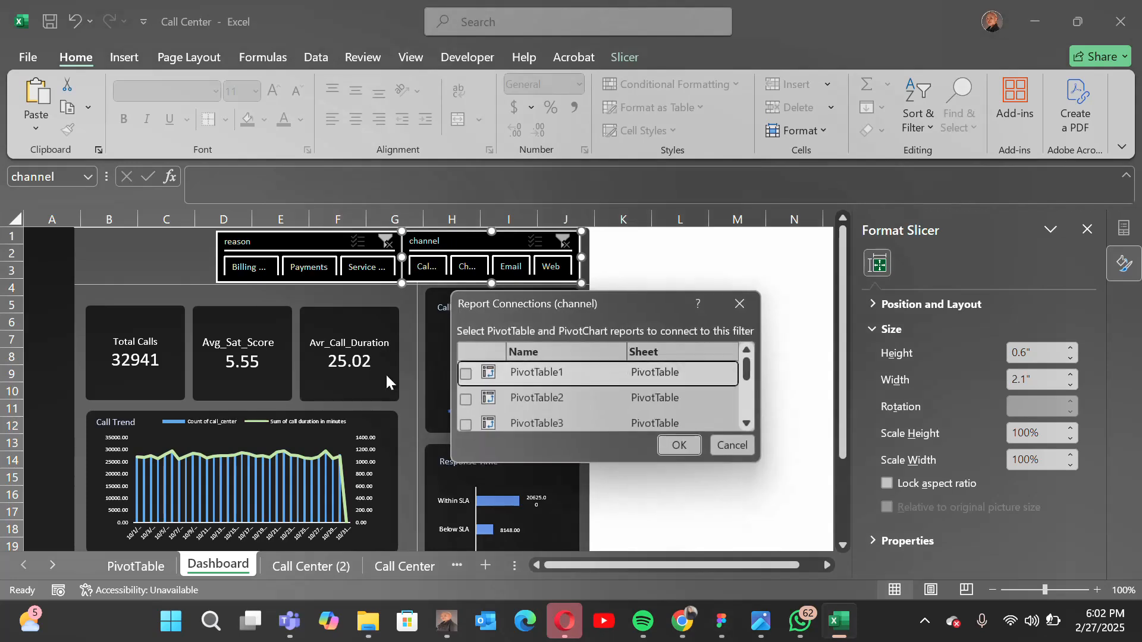
pyautogui.click(466, 373)
pyautogui.click(465, 399)
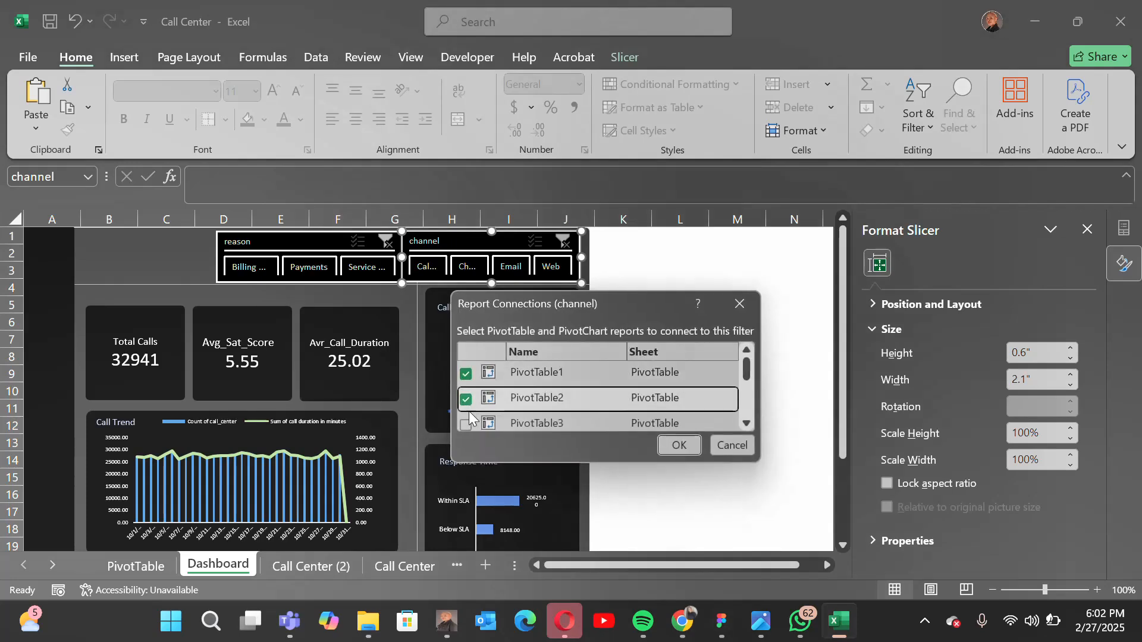
pyautogui.click(466, 425)
pyautogui.moveTo(751, 373); pyautogui.dragTo(744, 398)
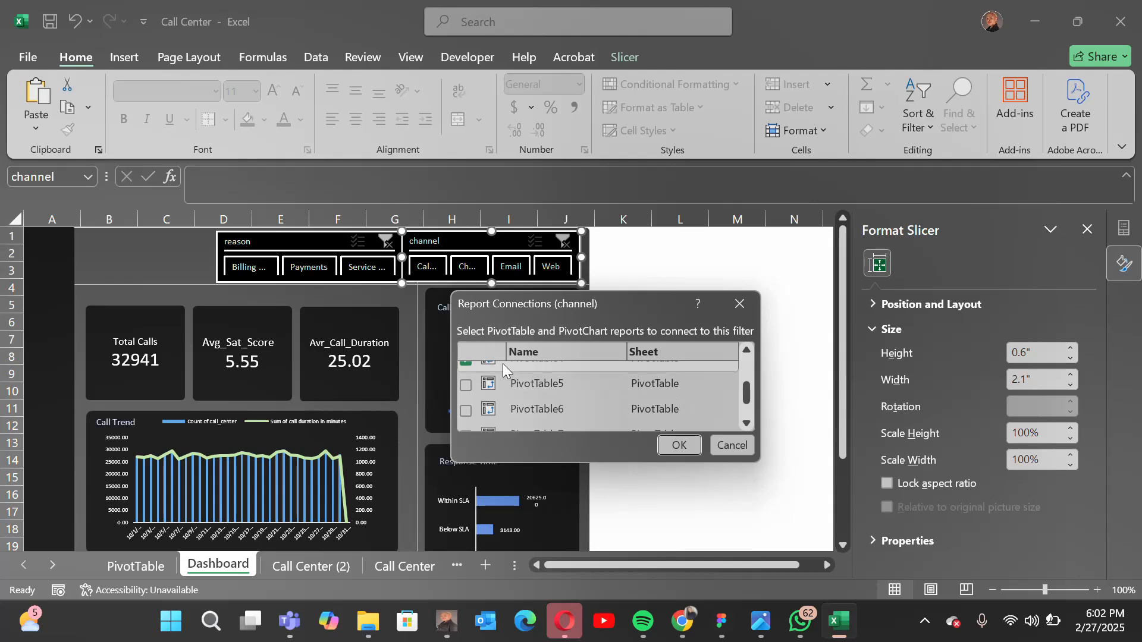
pyautogui.click(466, 385)
pyautogui.click(466, 410)
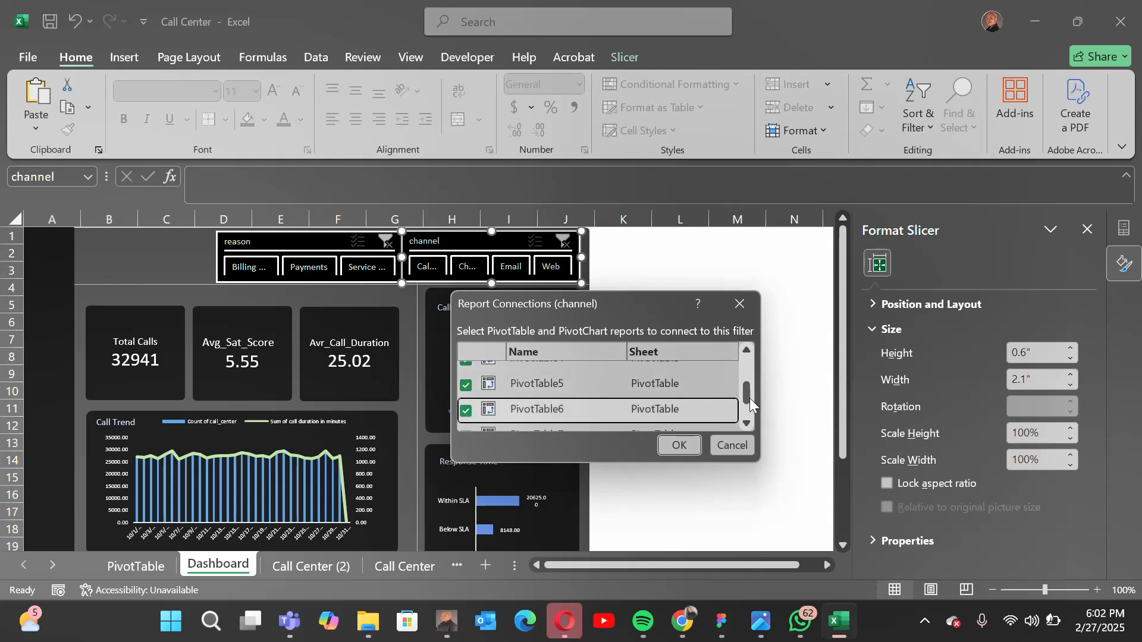
pyautogui.moveTo(750, 398); pyautogui.dragTo(744, 408)
pyautogui.click(466, 392)
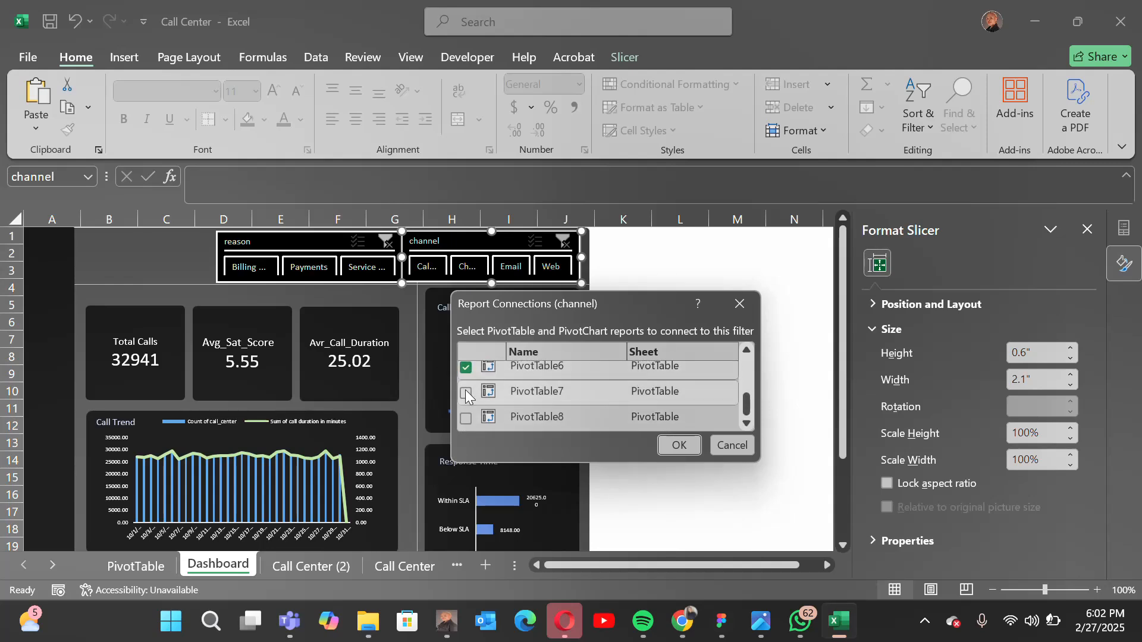
pyautogui.click(465, 418)
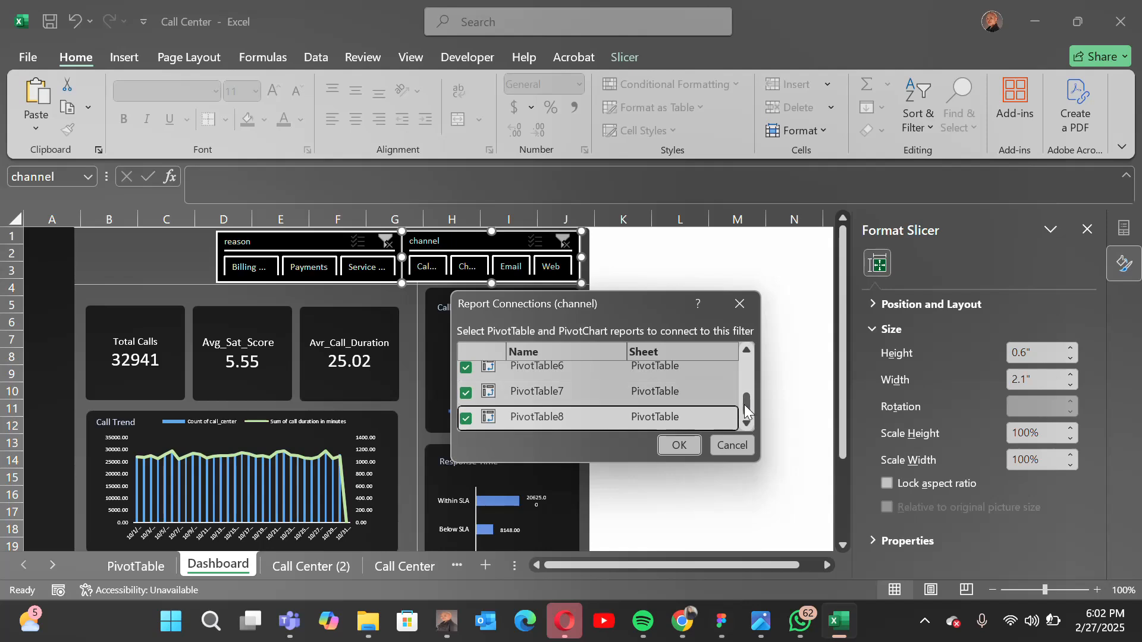
pyautogui.moveTo(744, 405); pyautogui.dragTo(739, 369)
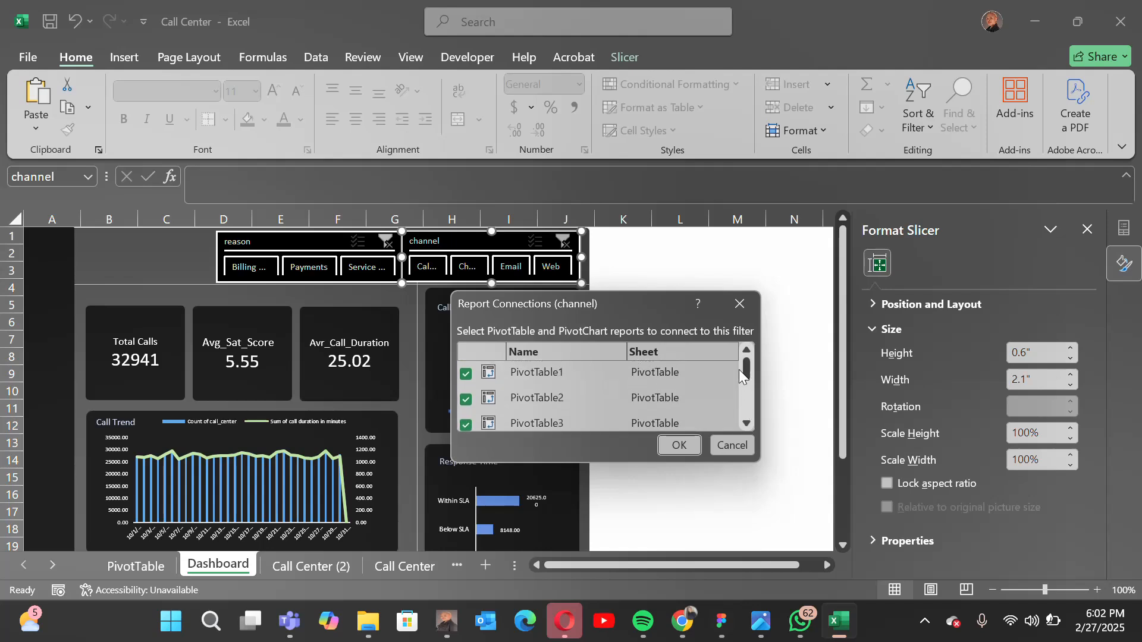
pyautogui.click(679, 446)
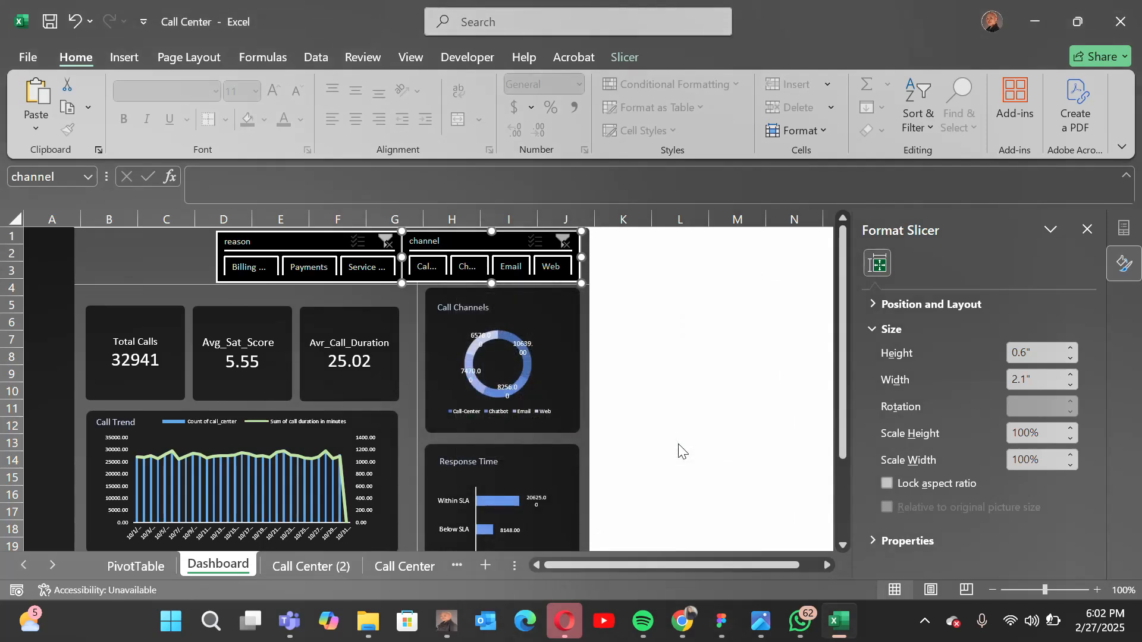
# - Test the reason slicer by filtering the dashboard to the Billing item, check the cards and charts, and clear the filter
pyautogui.click(252, 280)
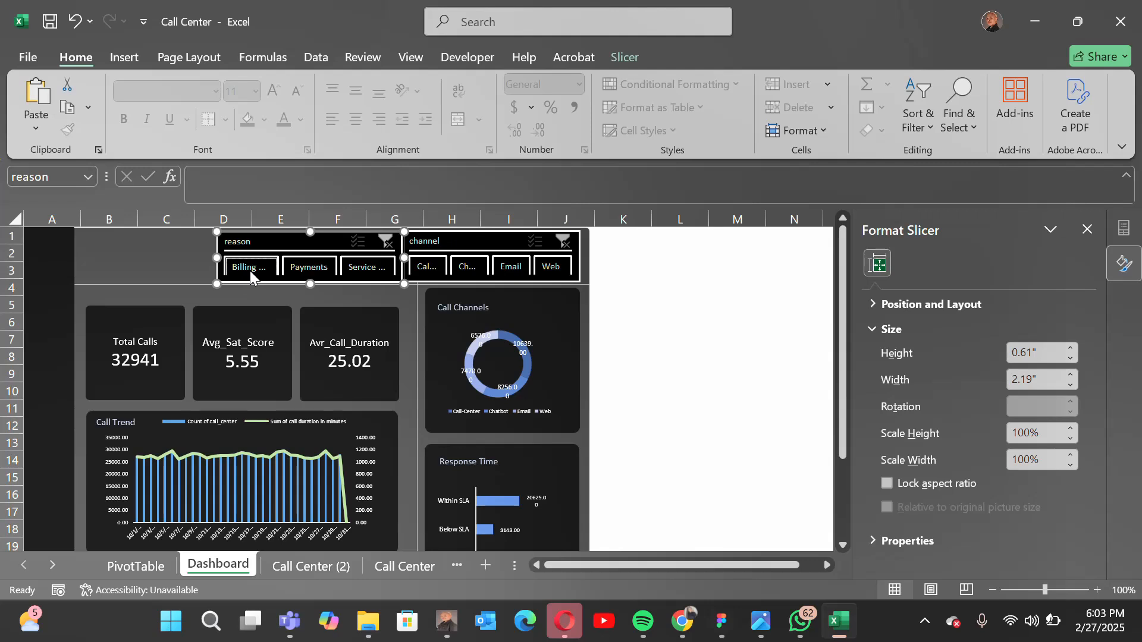
pyautogui.click(250, 270)
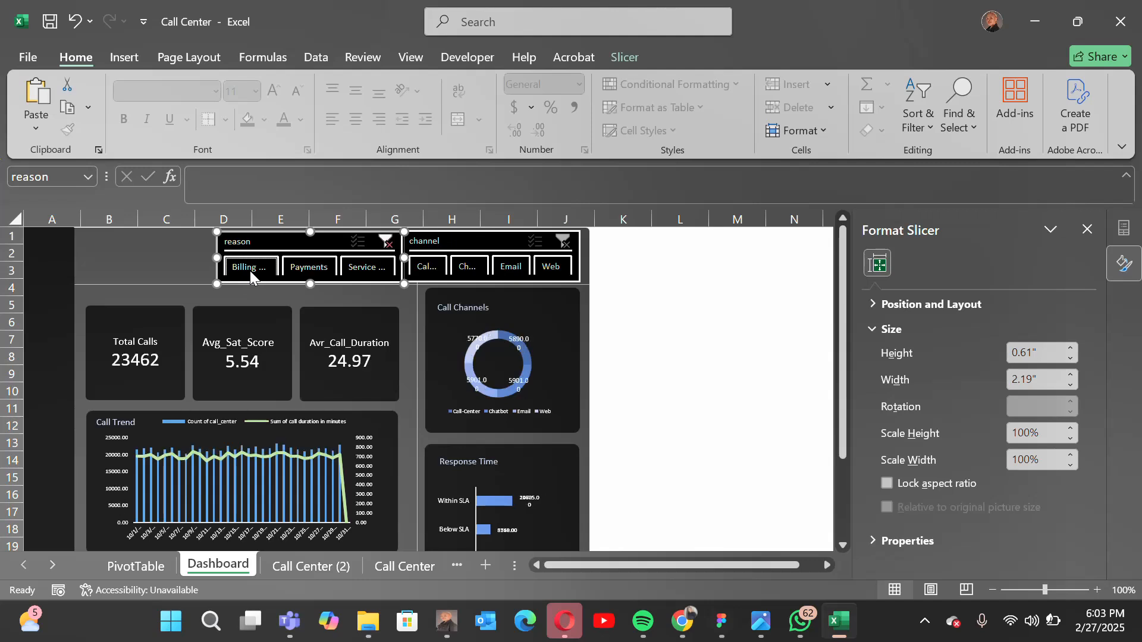
pyautogui.scroll(-2, 245, 433)
pyautogui.scroll(2, 245, 434)
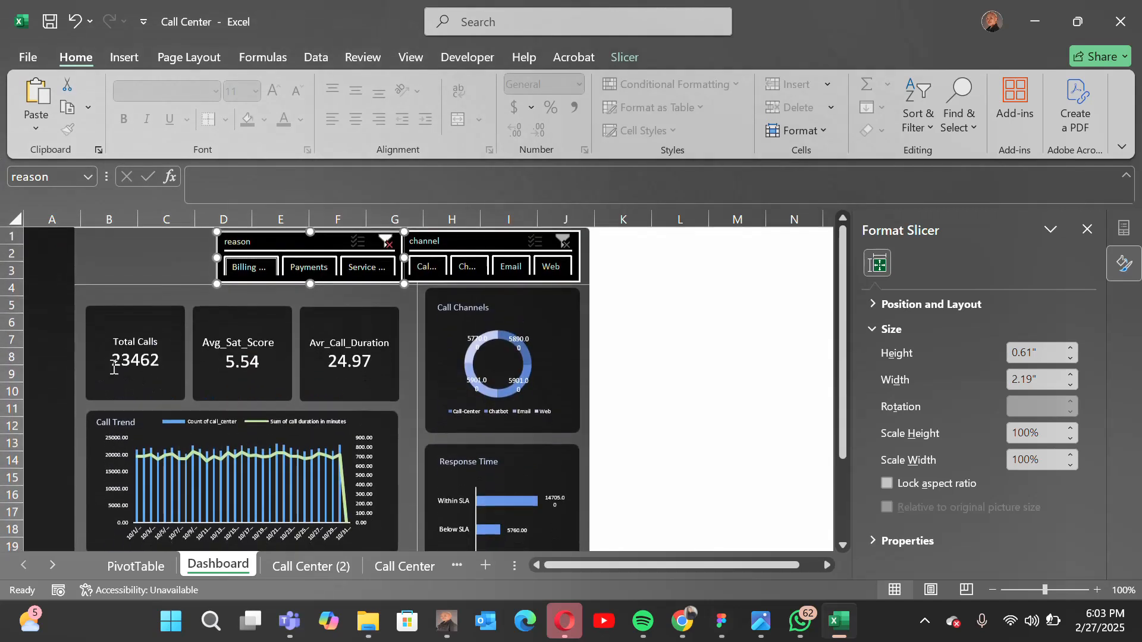
pyautogui.click(388, 241)
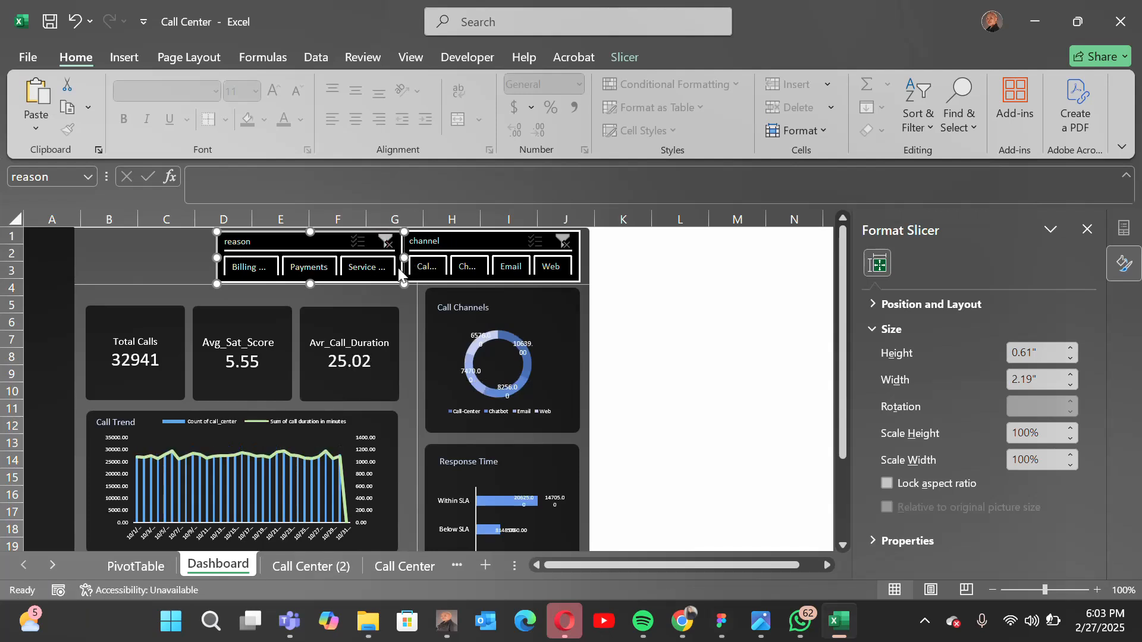
# - Test the channel slicer by filtering the dashboard to Email, check the cards and charts, and clear the filter
pyautogui.click(505, 269)
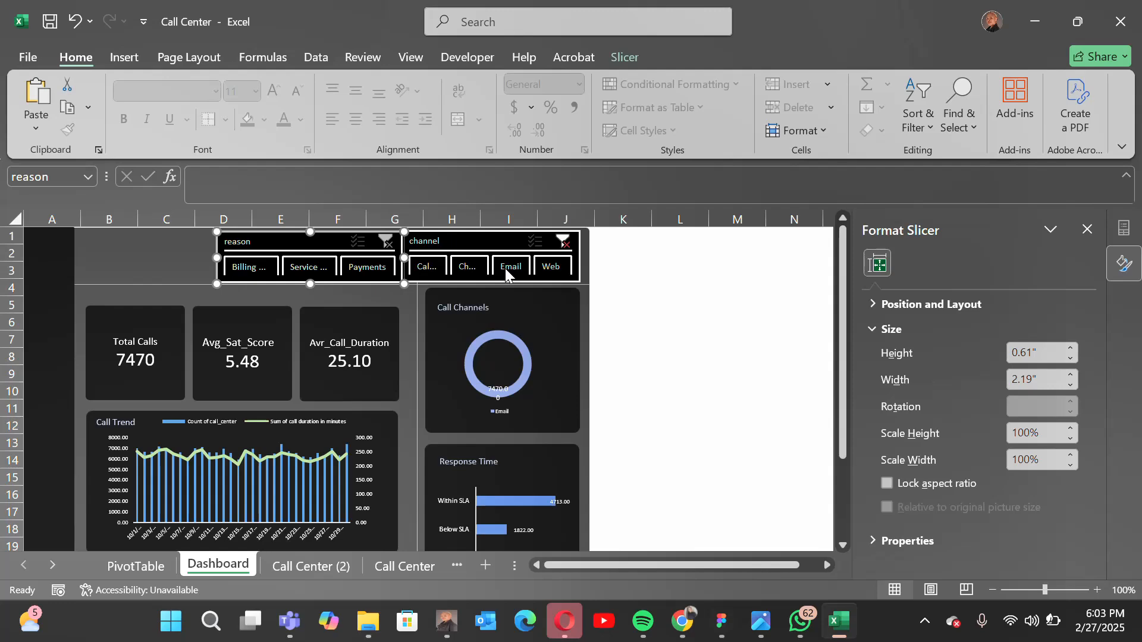
pyautogui.scroll(-4, 483, 402)
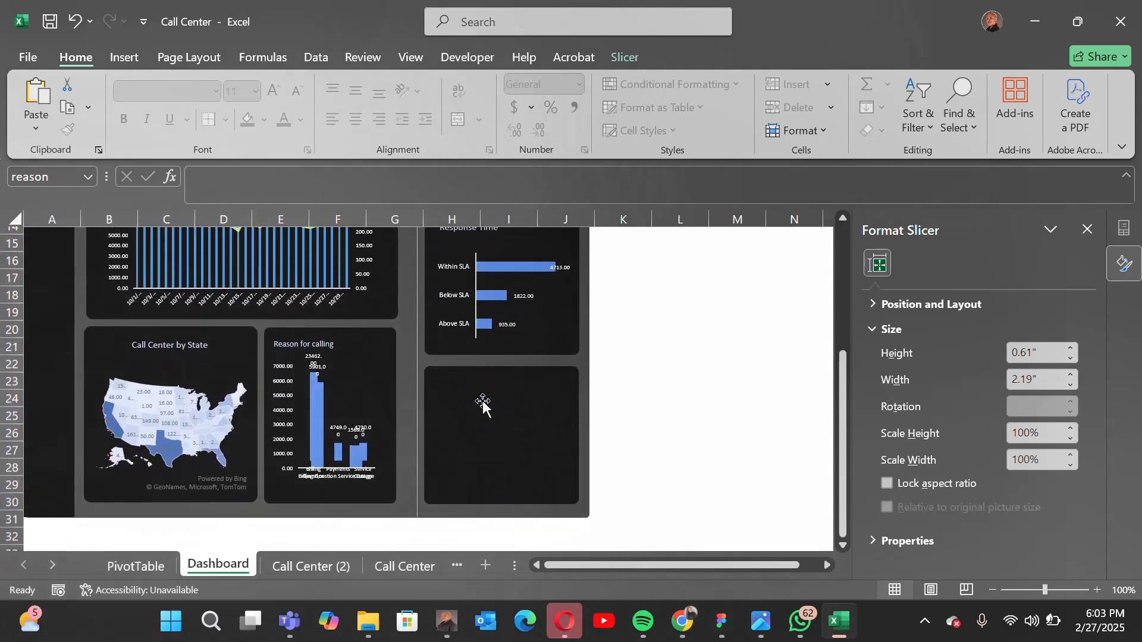
pyautogui.scroll(5, 483, 403)
pyautogui.scroll(-3, 481, 403)
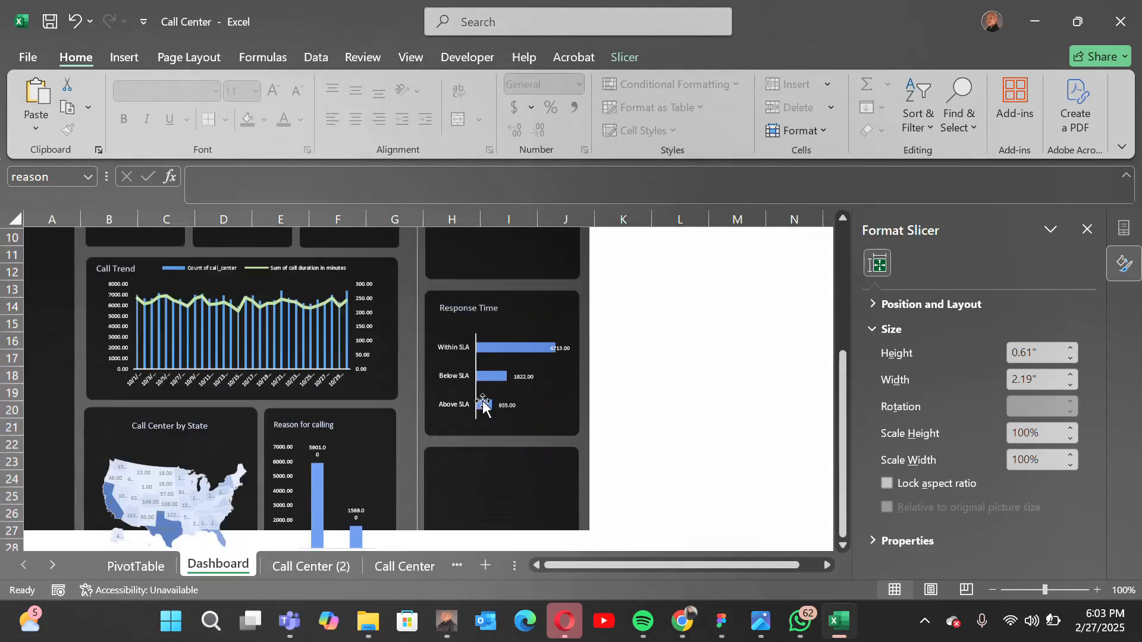
pyautogui.scroll(4, 483, 403)
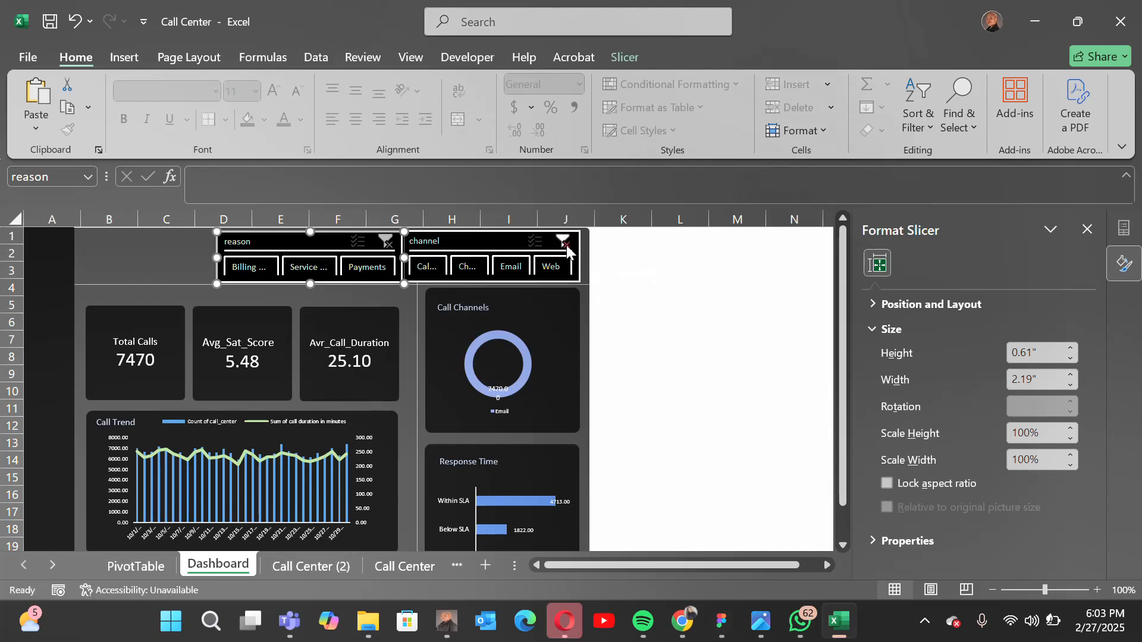
pyautogui.click(564, 244)
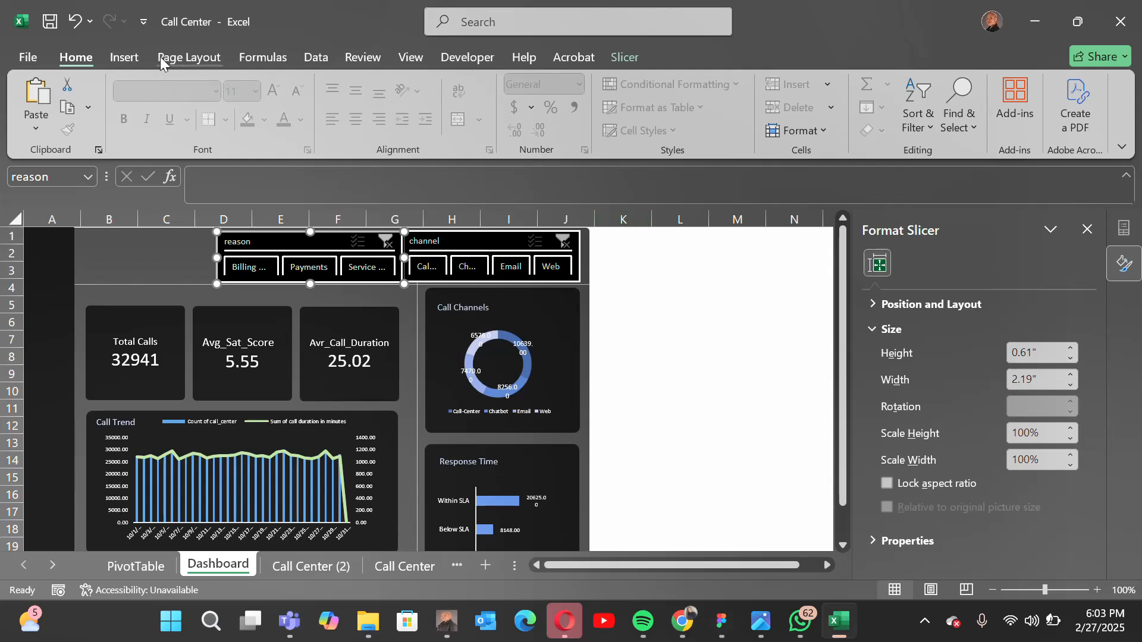
# - Insert a text box reading "Call Center Report" in the header beside the reason slicer, sized so the title fits on two lines
pyautogui.click(122, 59)
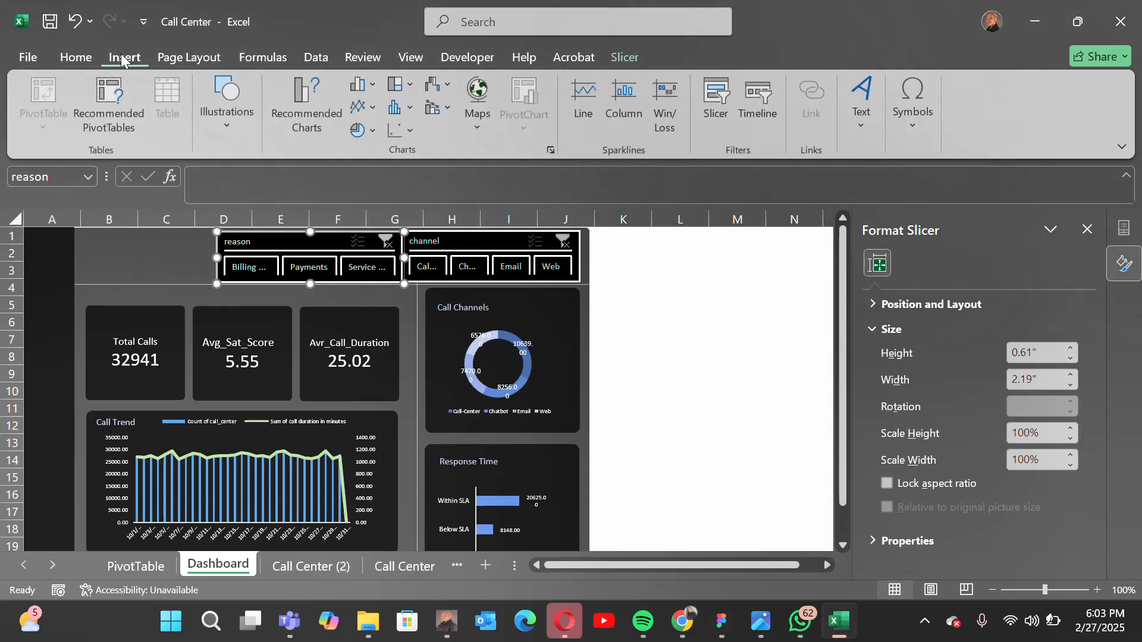
pyautogui.click(861, 119)
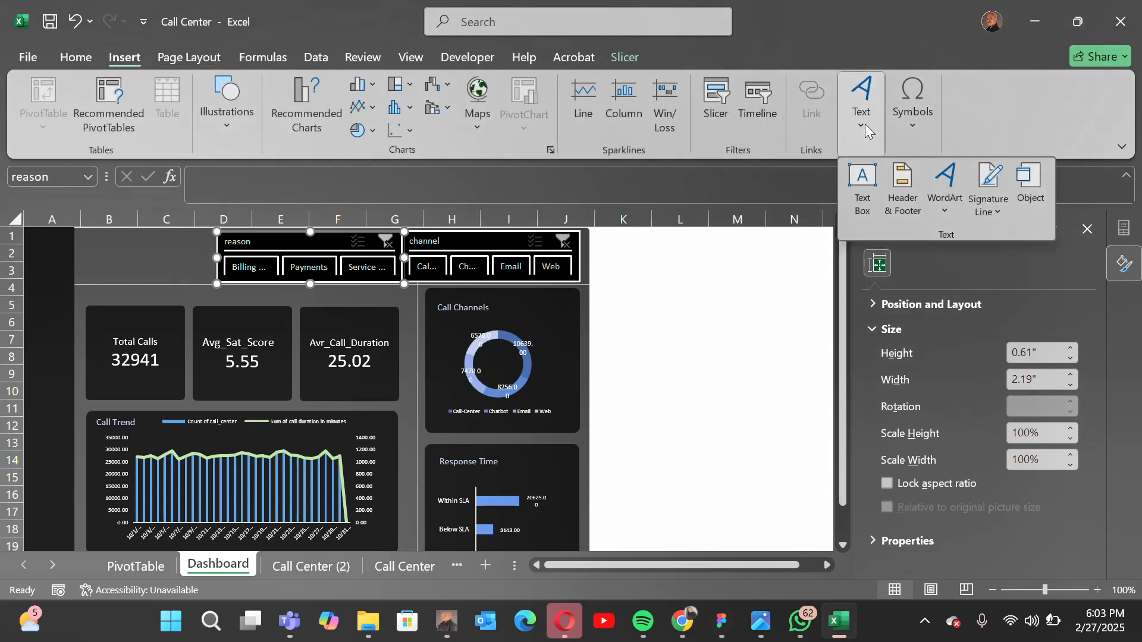
pyautogui.click(863, 190)
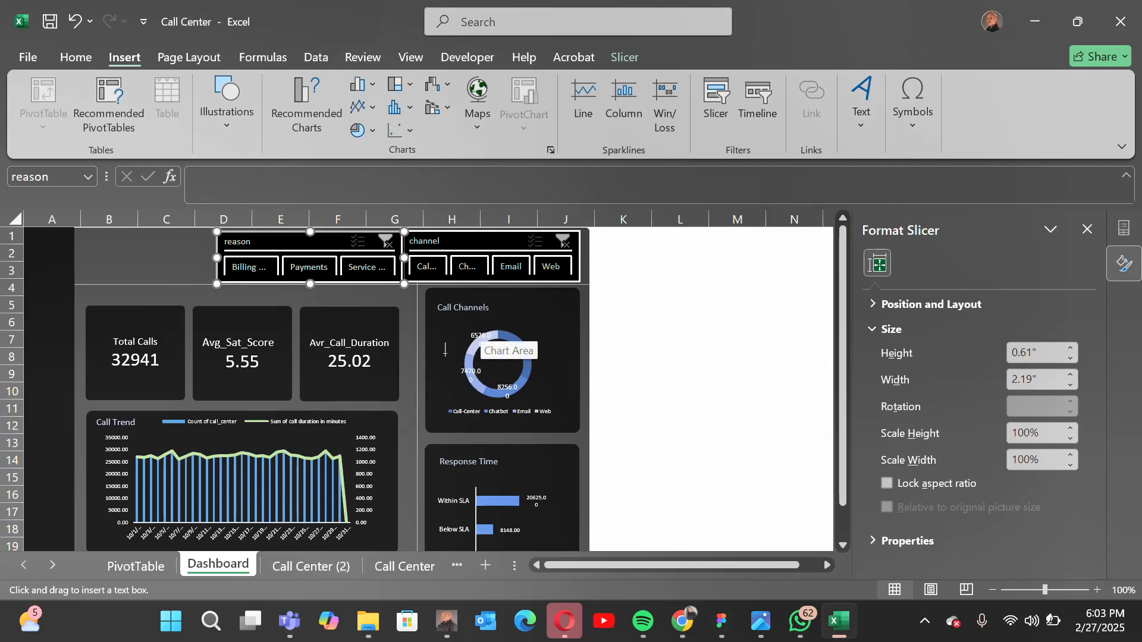
pyautogui.moveTo(83, 237); pyautogui.dragTo(192, 270)
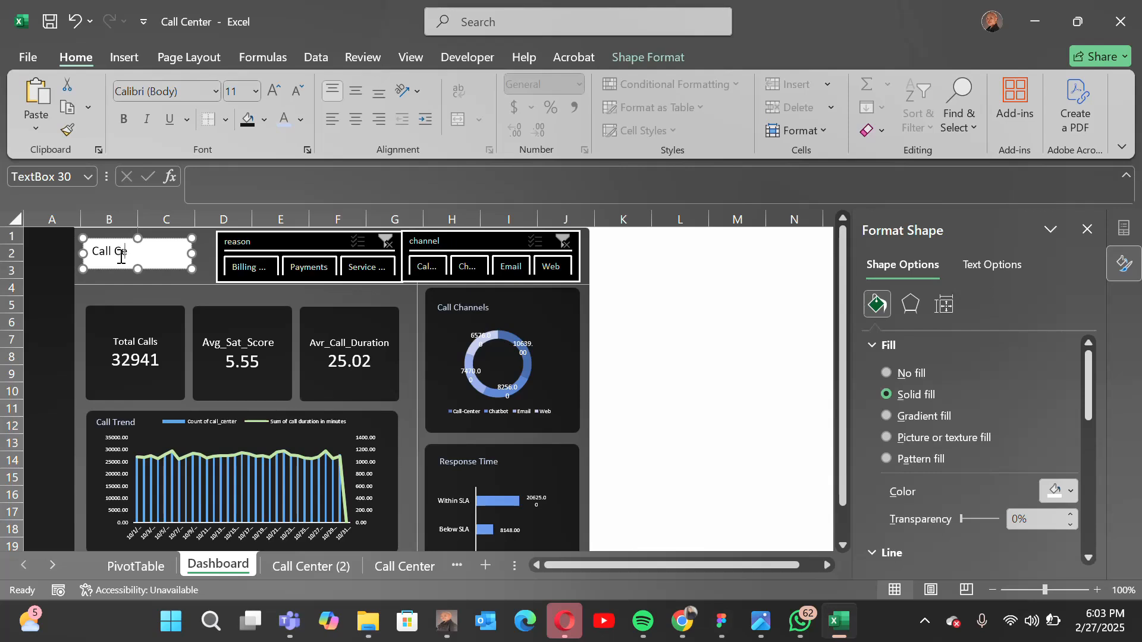
pyautogui.write('Call Center Report')
pyautogui.moveTo(191, 254); pyautogui.dragTo(127, 278)
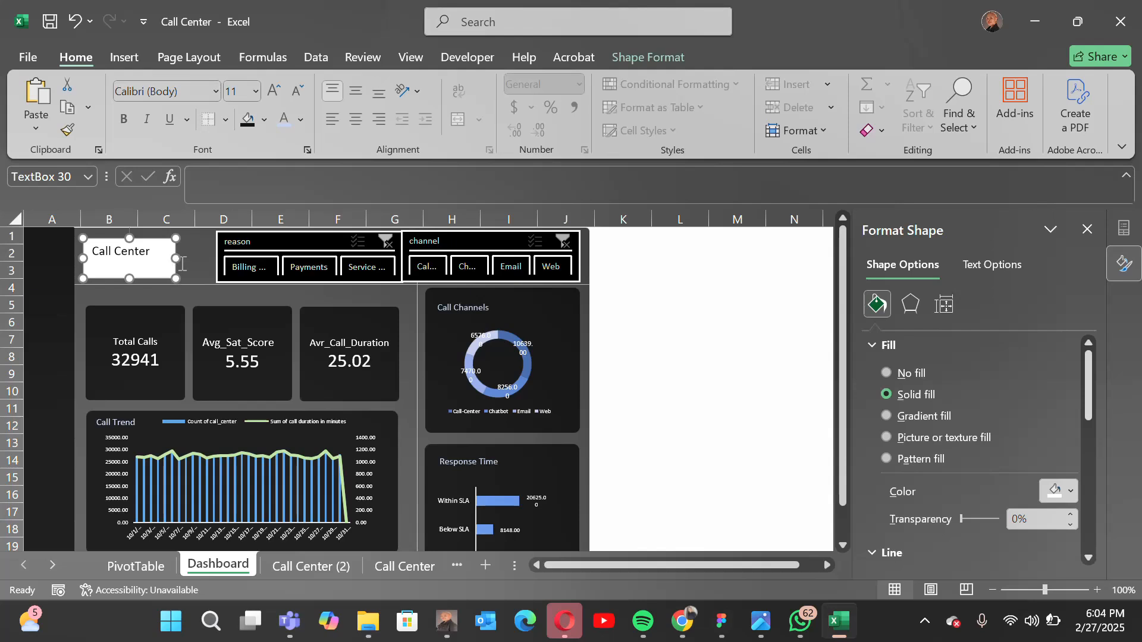
pyautogui.moveTo(129, 278); pyautogui.dragTo(129, 289)
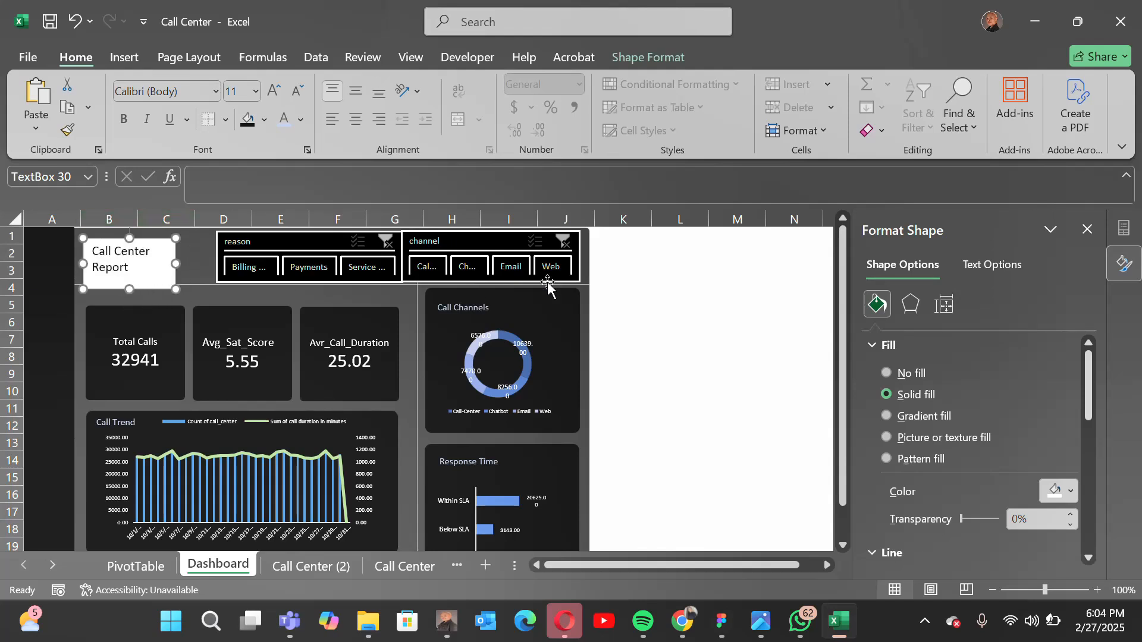
# - Remove the title text box's fill and format its text in white at size 14
pyautogui.click(887, 373)
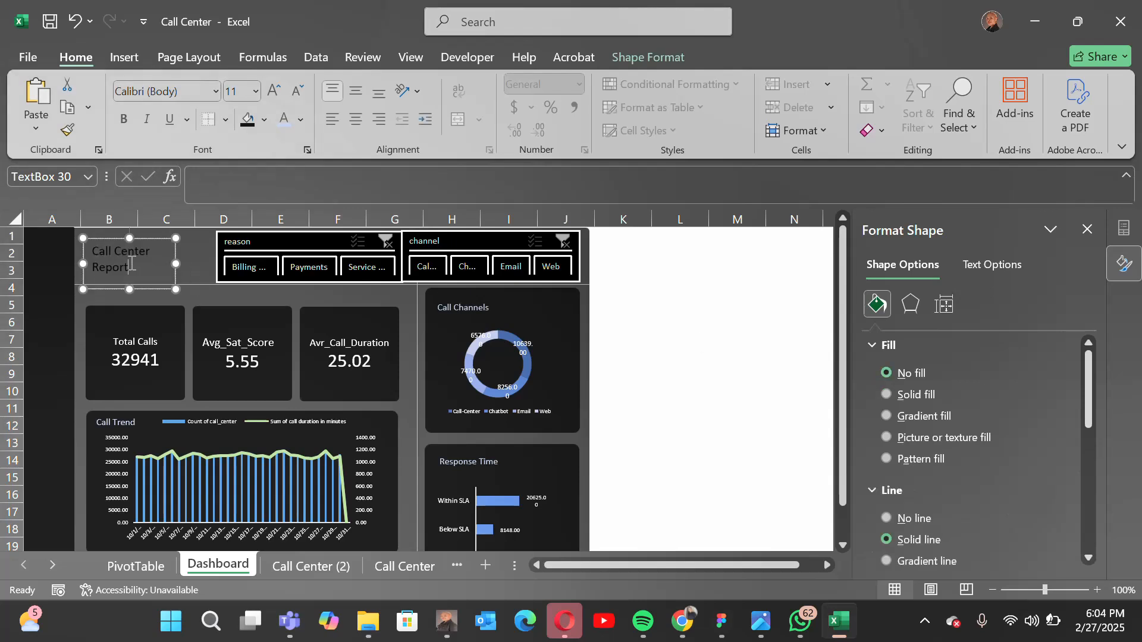
pyautogui.tripleClick(131, 263)
pyautogui.click(301, 119)
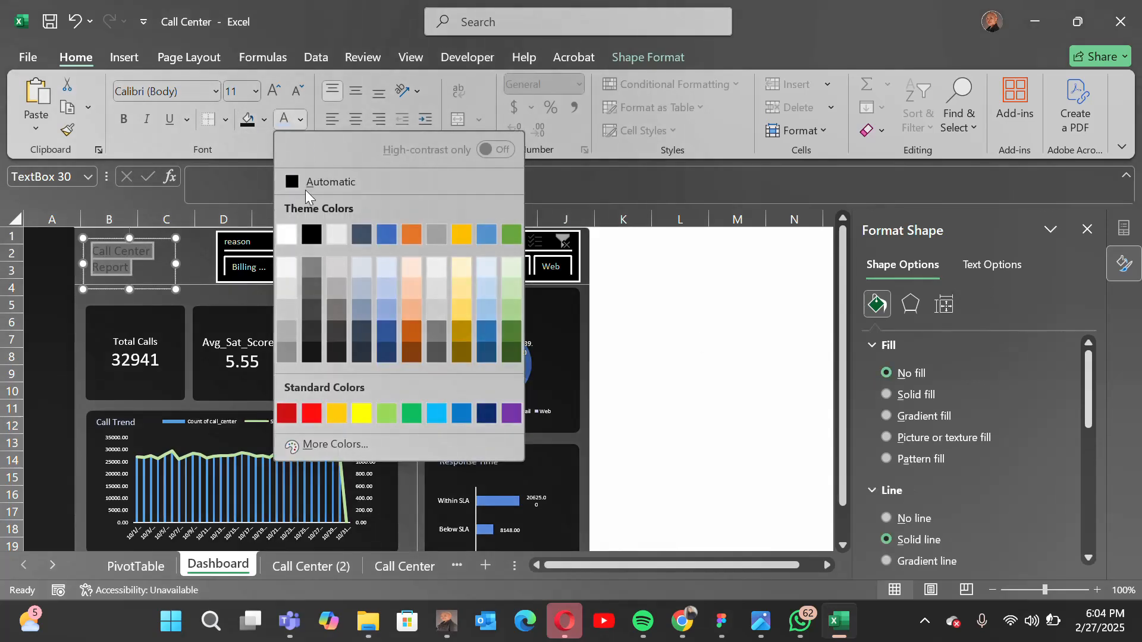
pyautogui.click(287, 233)
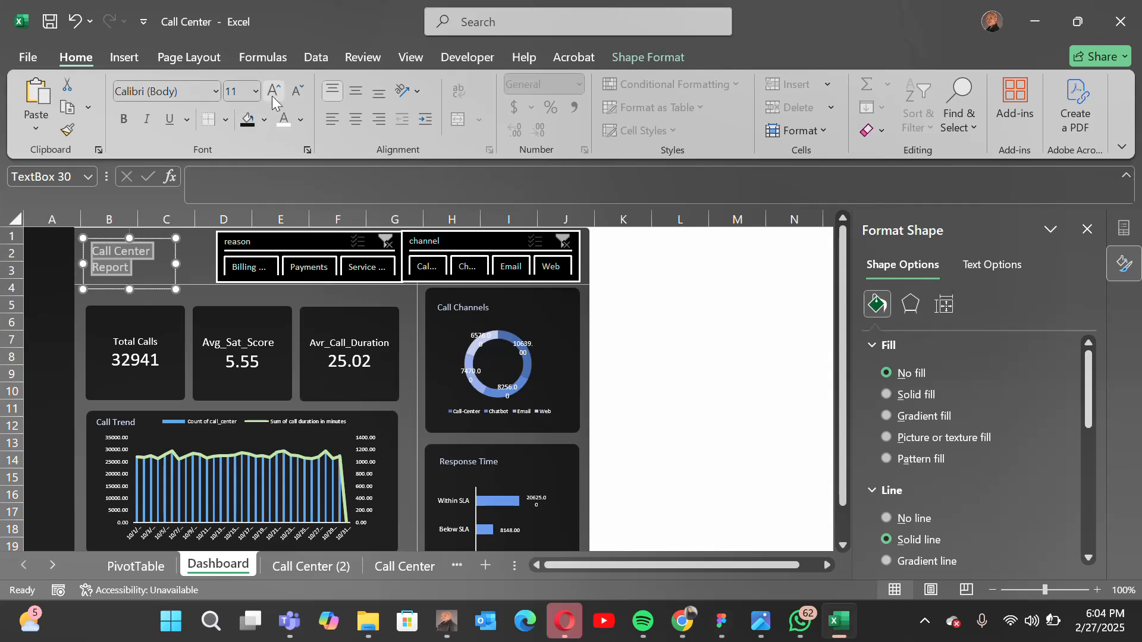
pyautogui.click(274, 93)
pyautogui.click(274, 92)
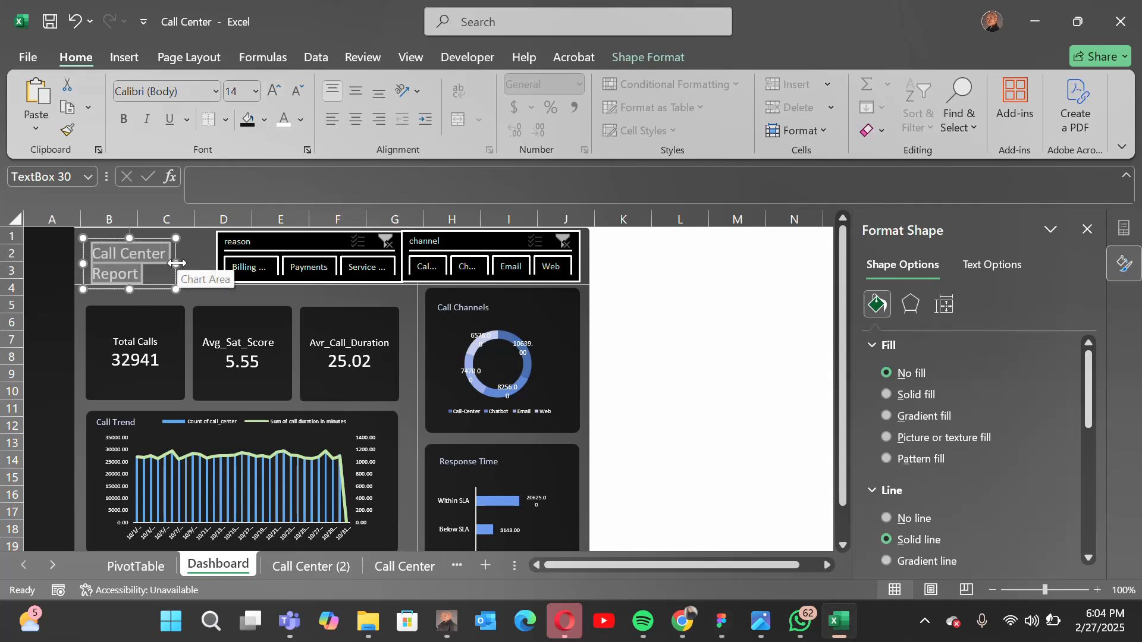
# - Widen the title text box slightly, move it up to align with the slicers in the header, and remove its outline
pyautogui.moveTo(177, 263); pyautogui.dragTo(182, 263)
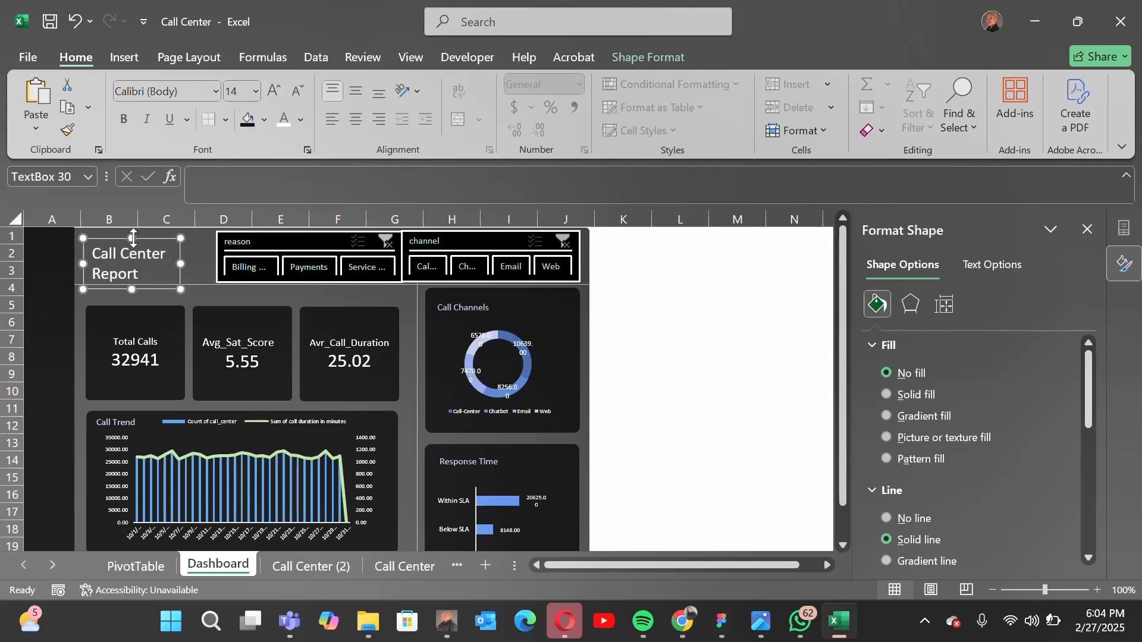
pyautogui.moveTo(143, 240); pyautogui.dragTo(139, 234)
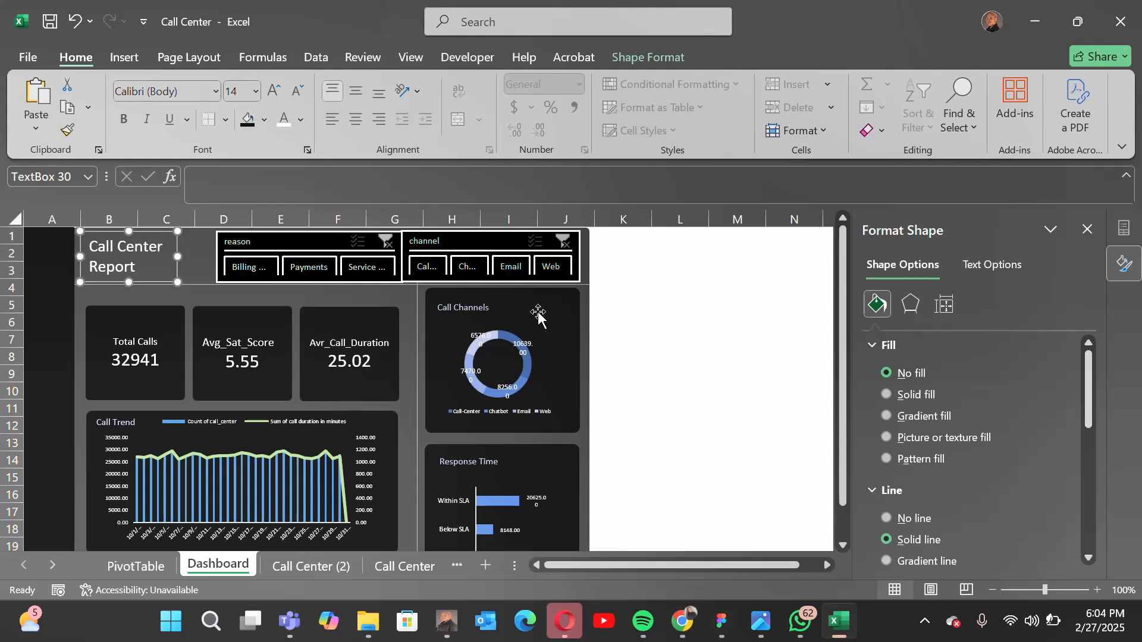
pyautogui.click(686, 366)
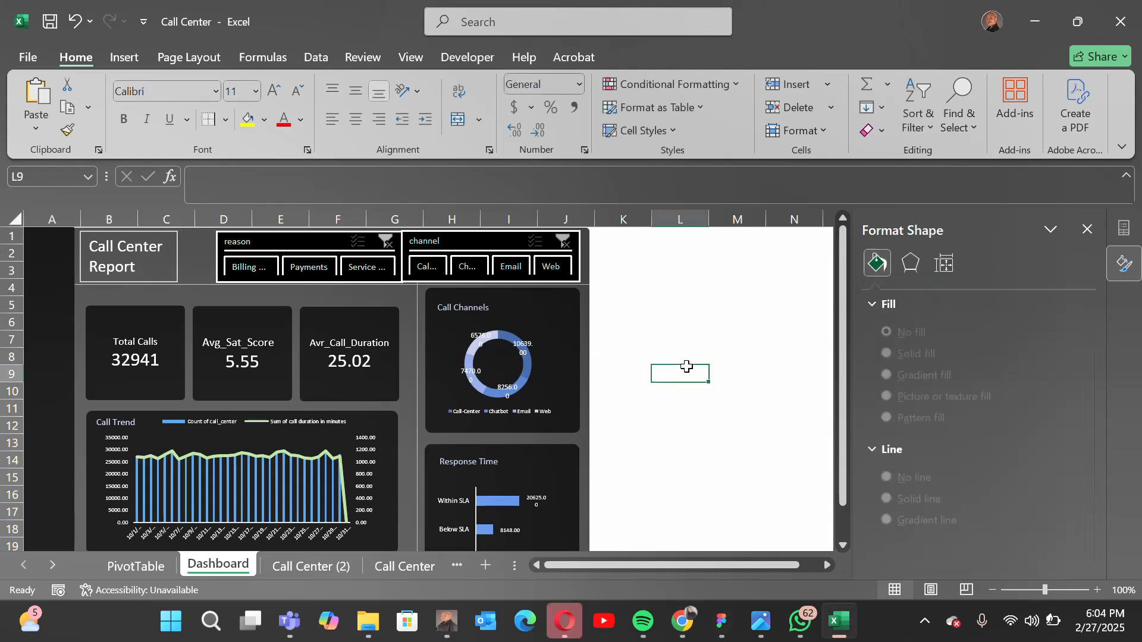
pyautogui.click(83, 233)
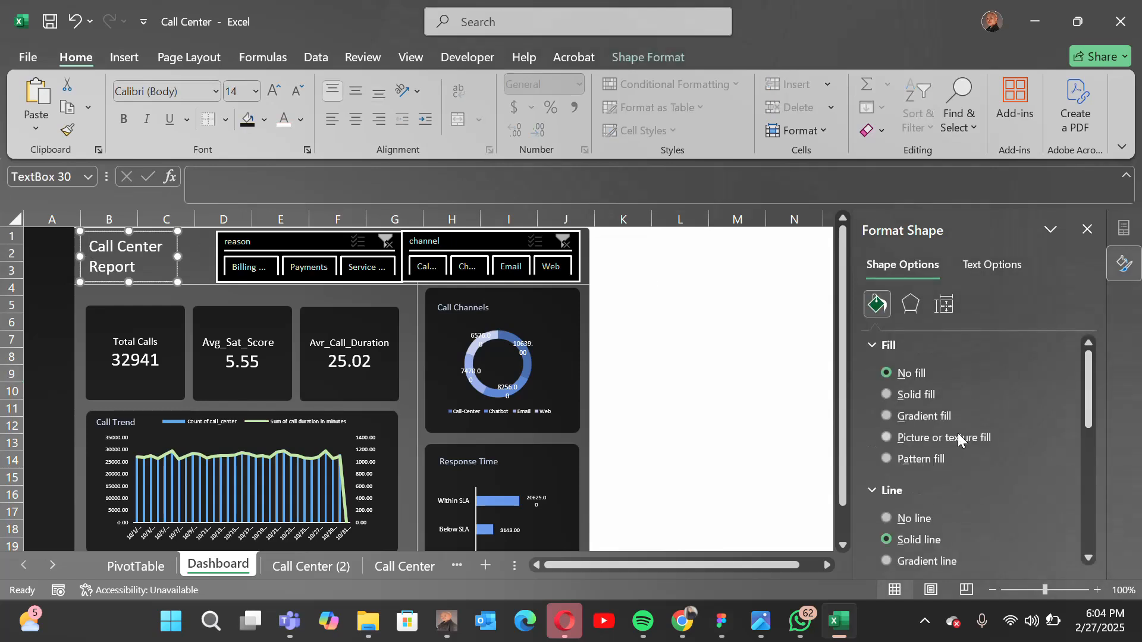
pyautogui.scroll(-2, 957, 433)
pyautogui.click(889, 431)
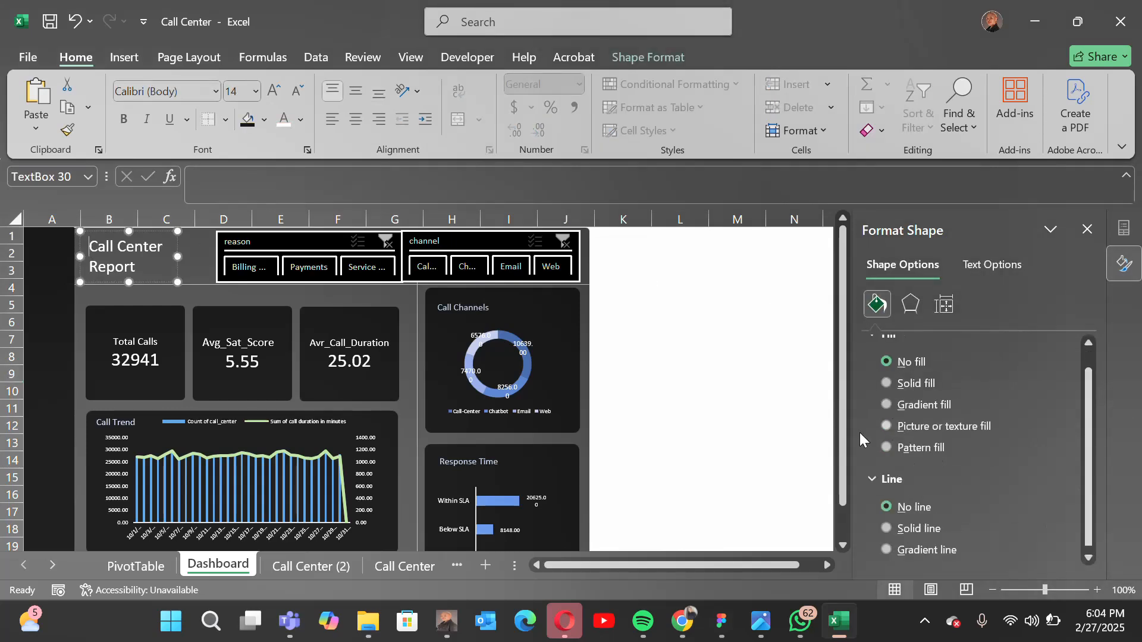
pyautogui.click(757, 410)
pyautogui.scroll(-5, 757, 410)
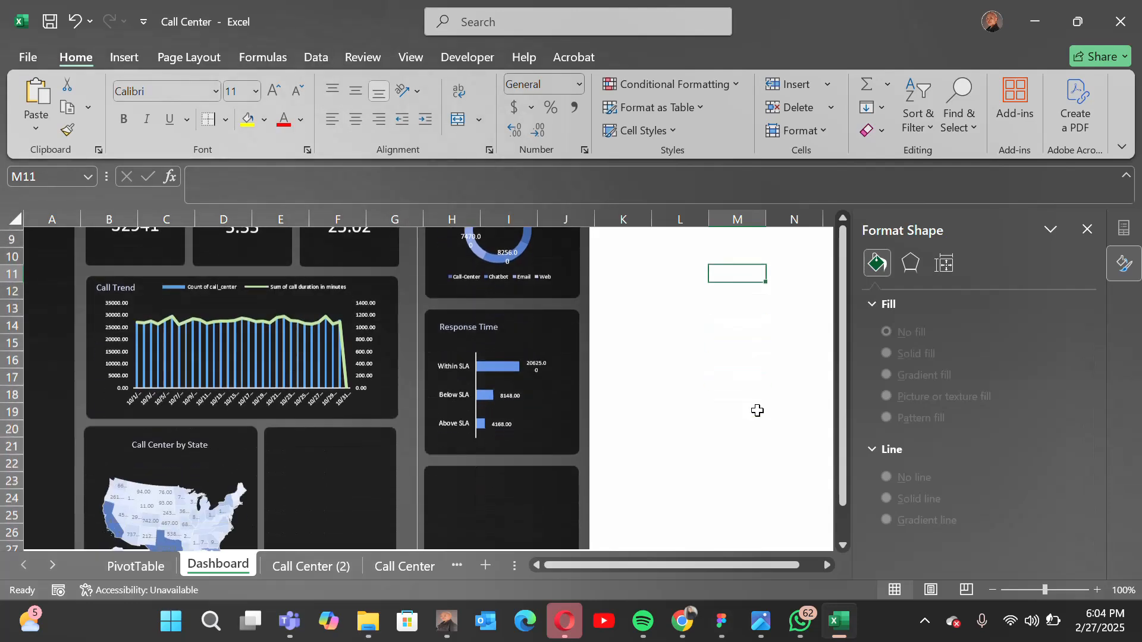
pyautogui.scroll(5, 757, 411)
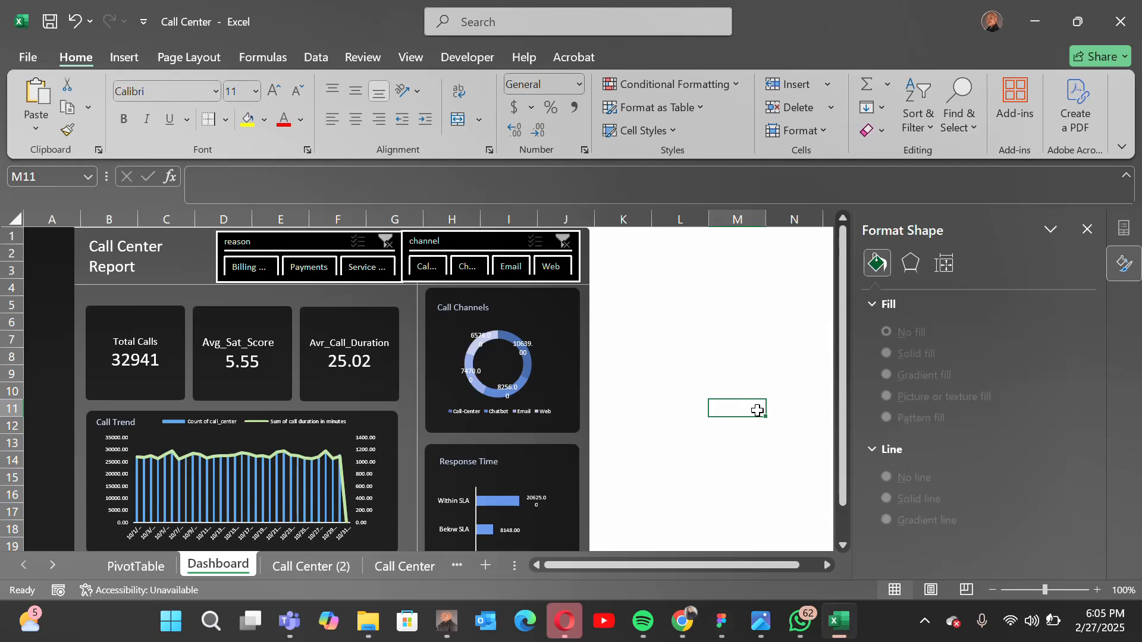
pyautogui.click(925, 621)
pyautogui.click(923, 568)
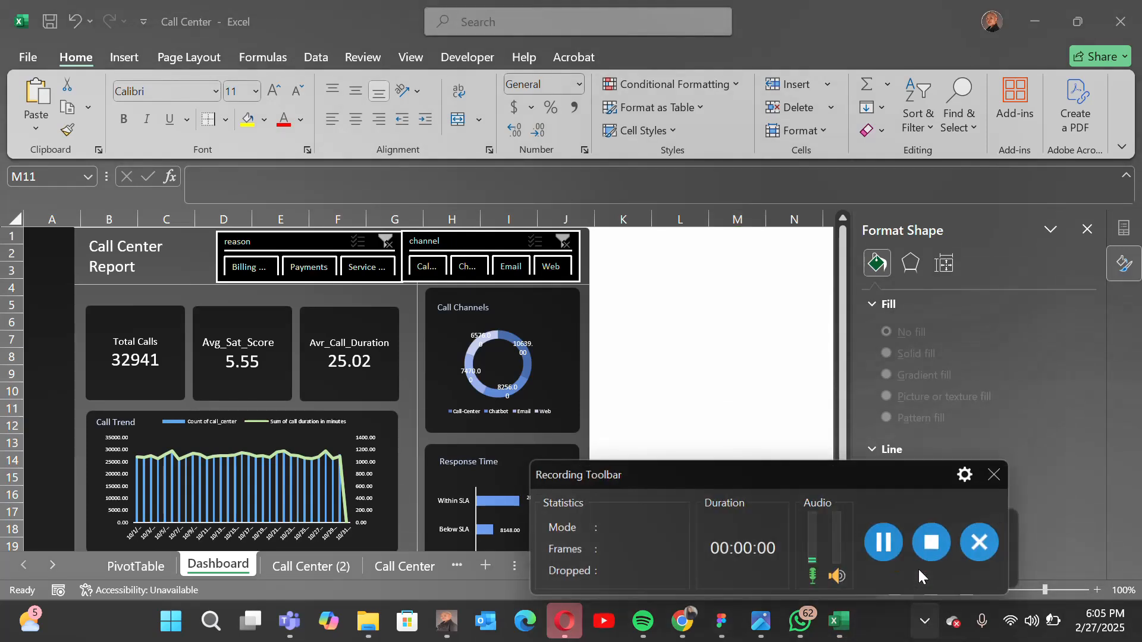